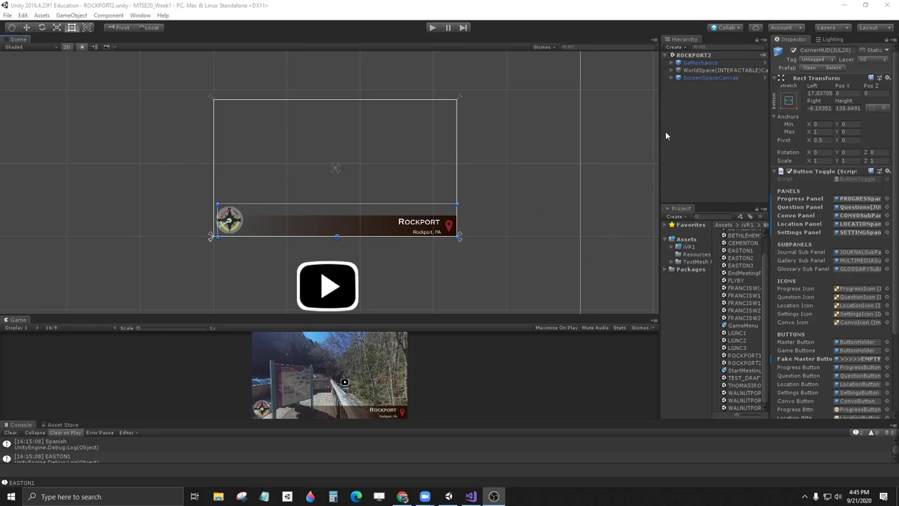
Step: Open the THOMASIRON scene from the SCENES folder and enlarge the Game view
left_click_drag(666, 135, 622, 142)
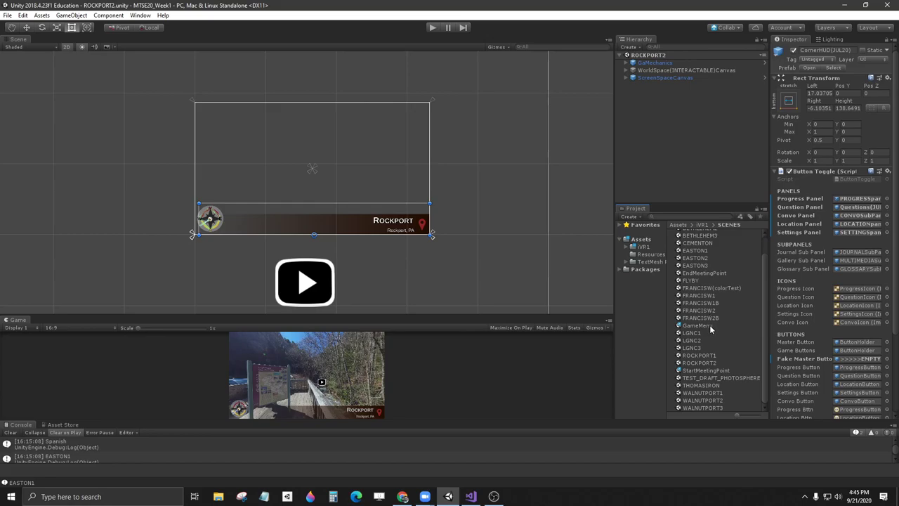
double_click(698, 385)
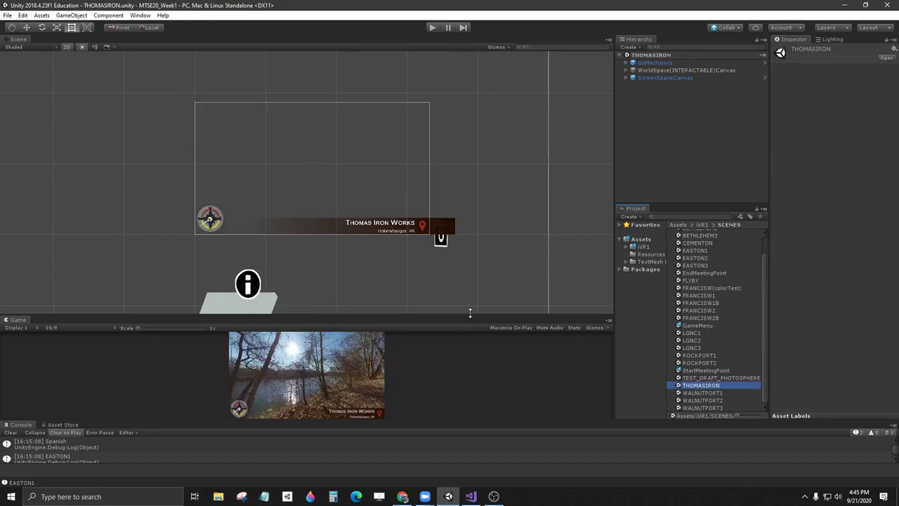
left_click_drag(471, 315, 471, 226)
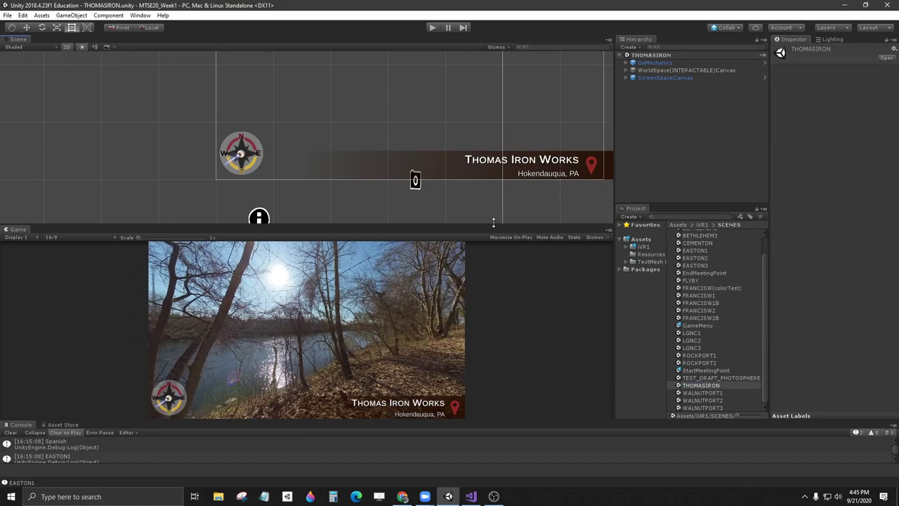
Step: Expand and select ScreenSpaceCanvas in the Hierarchy, making the Game view taller
left_click(625, 78)
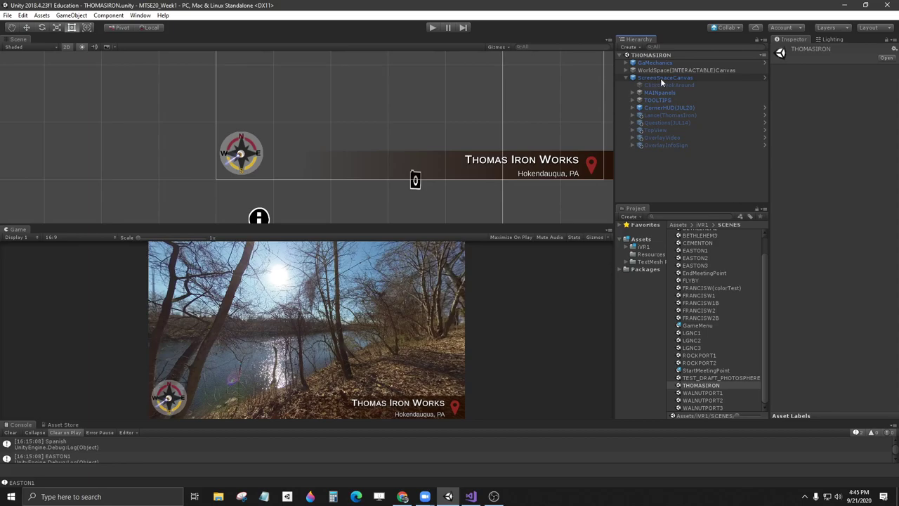
left_click(651, 78)
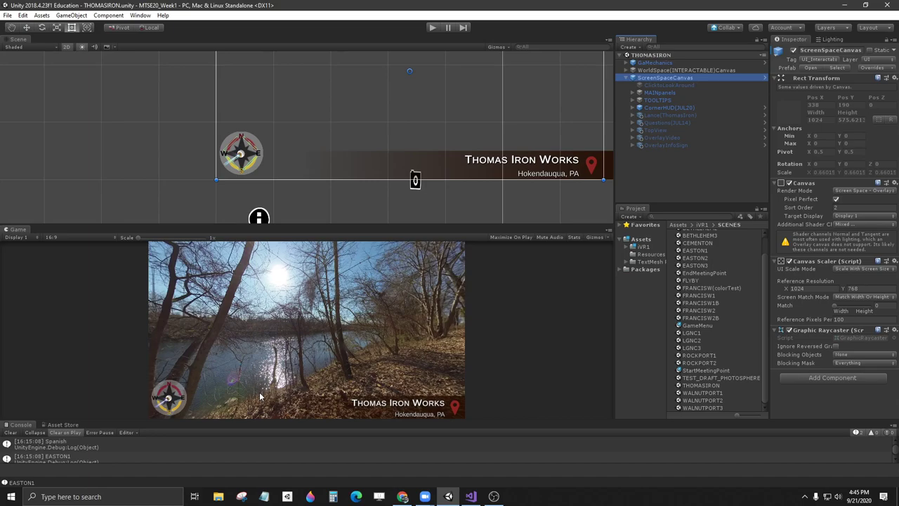
left_click_drag(285, 225, 306, 141)
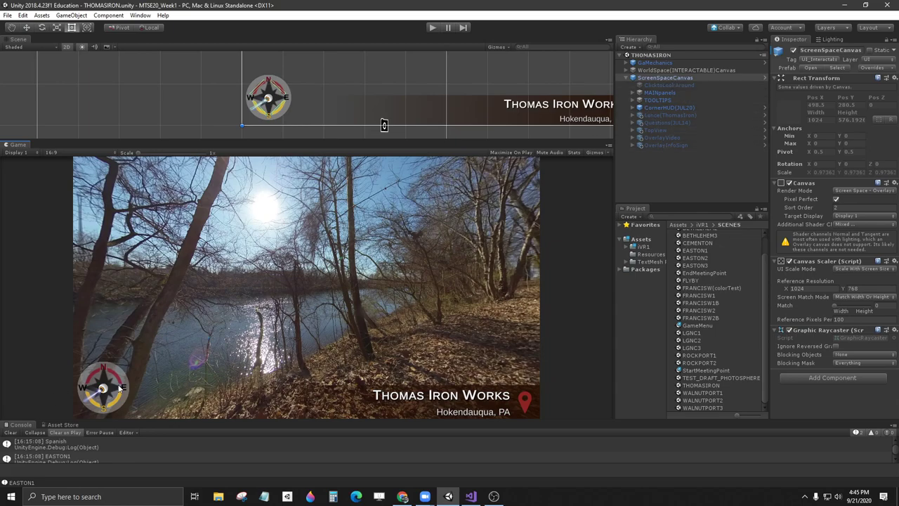
Step: Select CornerHUD(JUL20) and toggle it off and back on to check the compass HUD
left_click(633, 108)
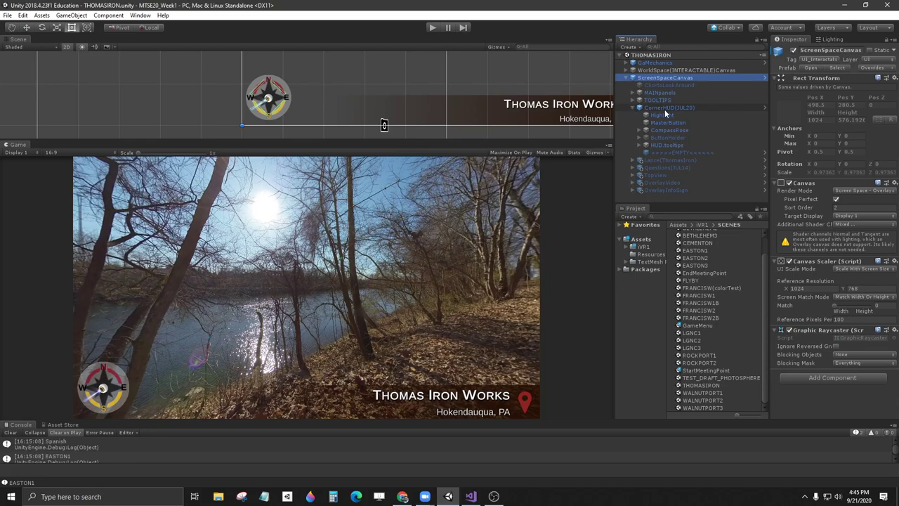
double_click(666, 108)
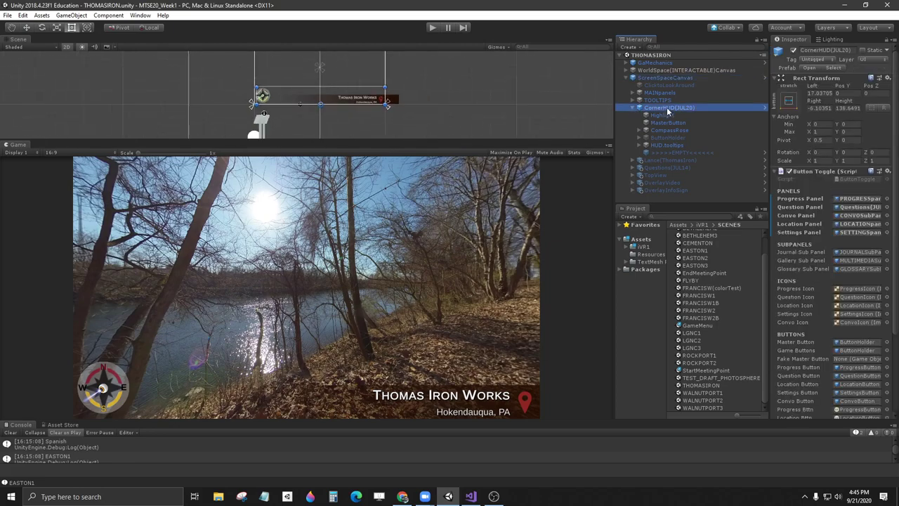
left_click(794, 50)
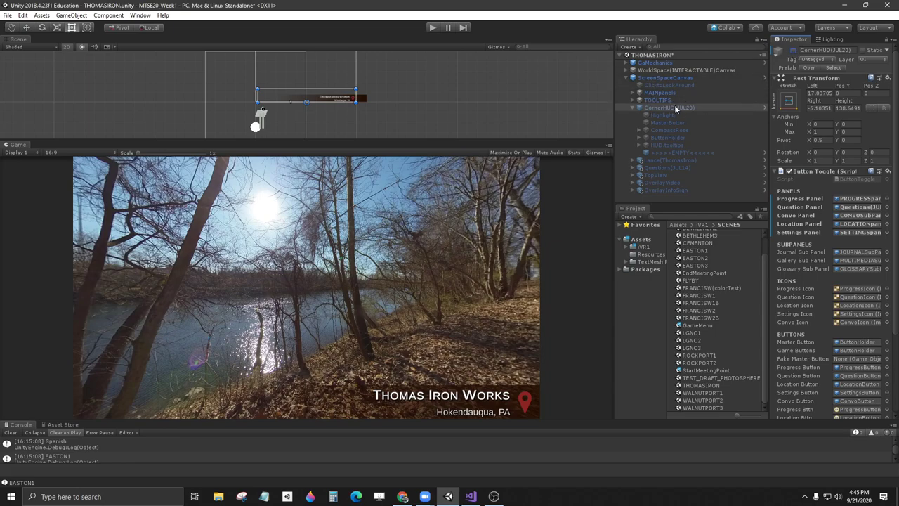
left_click(794, 50)
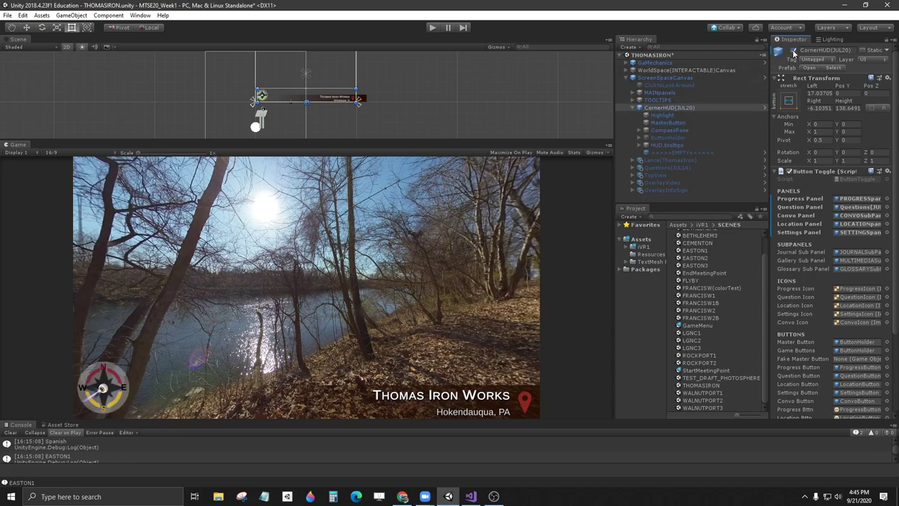
left_click(639, 108)
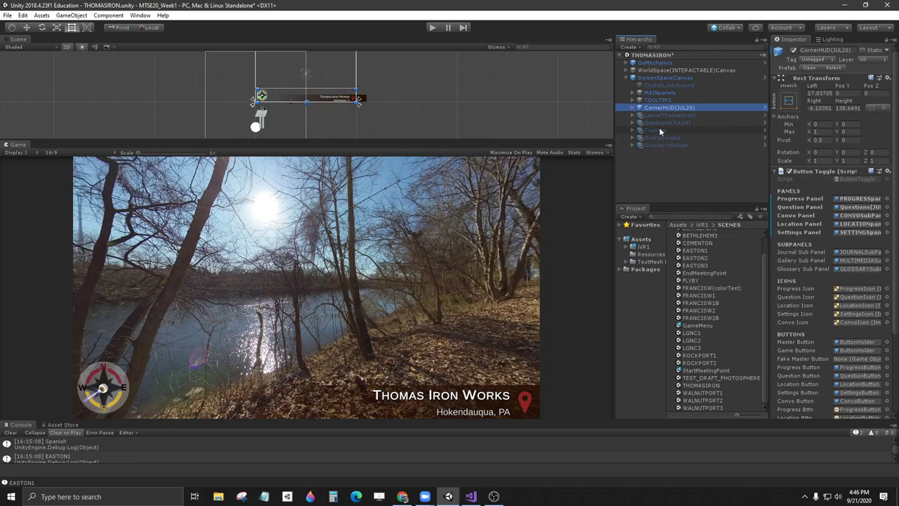
Step: Enable TopView to preview the old aerial map, then delete it from ScreenSpaceCanvas
left_click(659, 128)
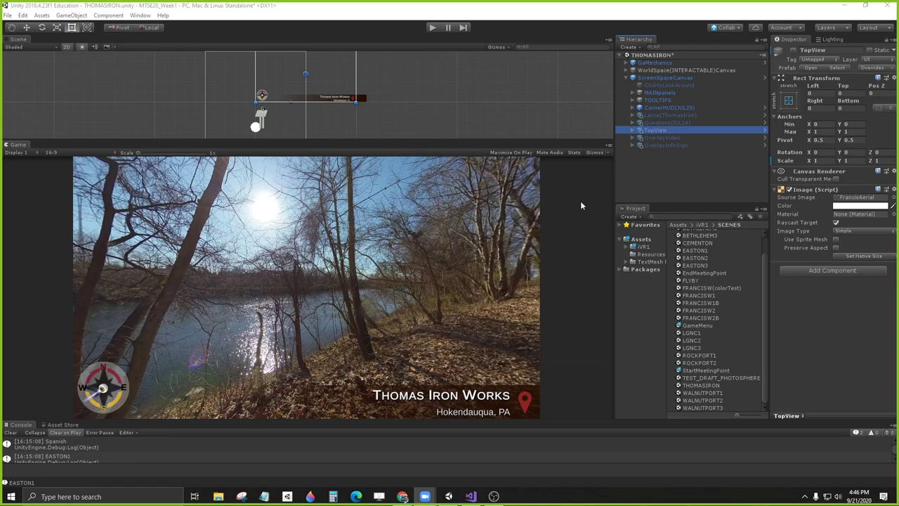
left_click(659, 137)
left_click(659, 131)
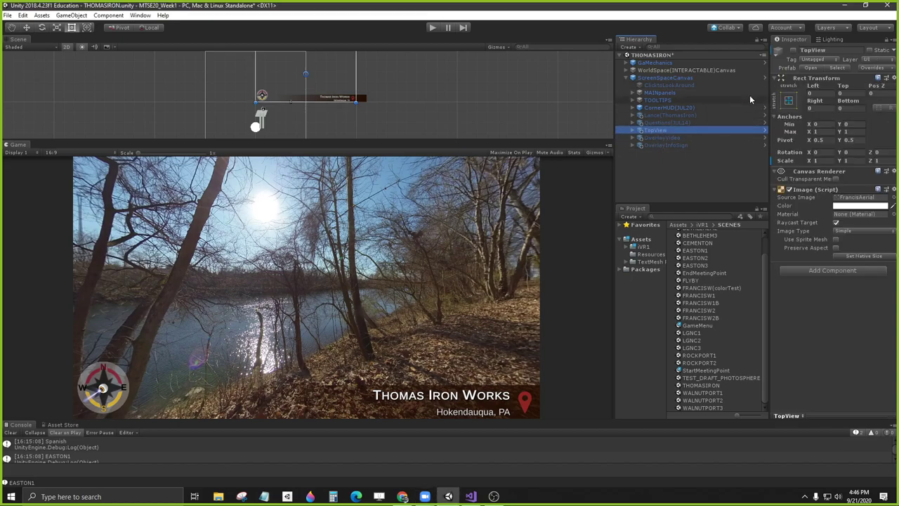
left_click(794, 52)
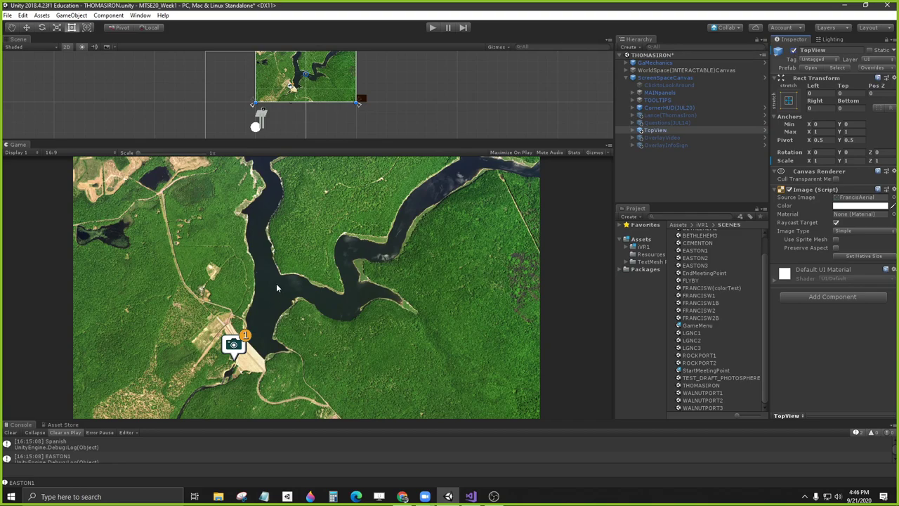
left_click(660, 122)
left_click(656, 131)
key("Delete")
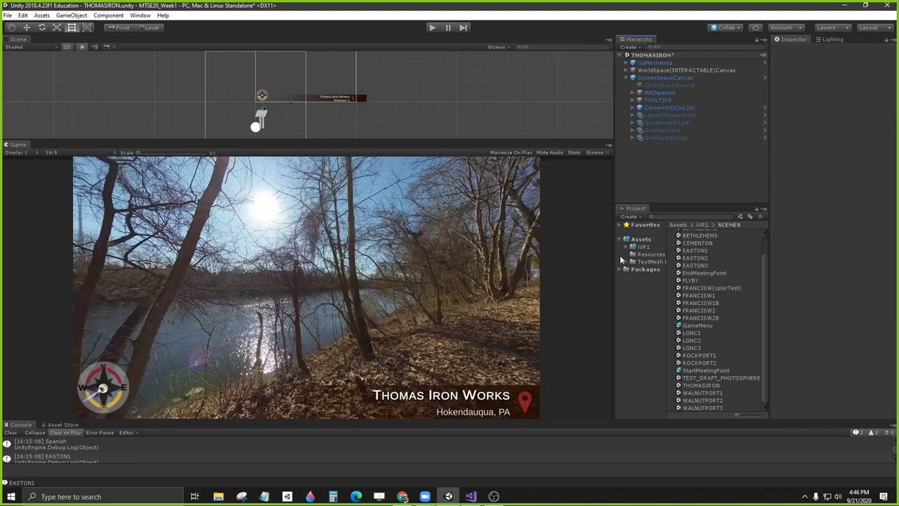
left_click_drag(615, 257, 639, 243)
Step: Browse the Project window to the iVR1 > PREFABS folder
left_click(588, 262)
left_click(588, 262)
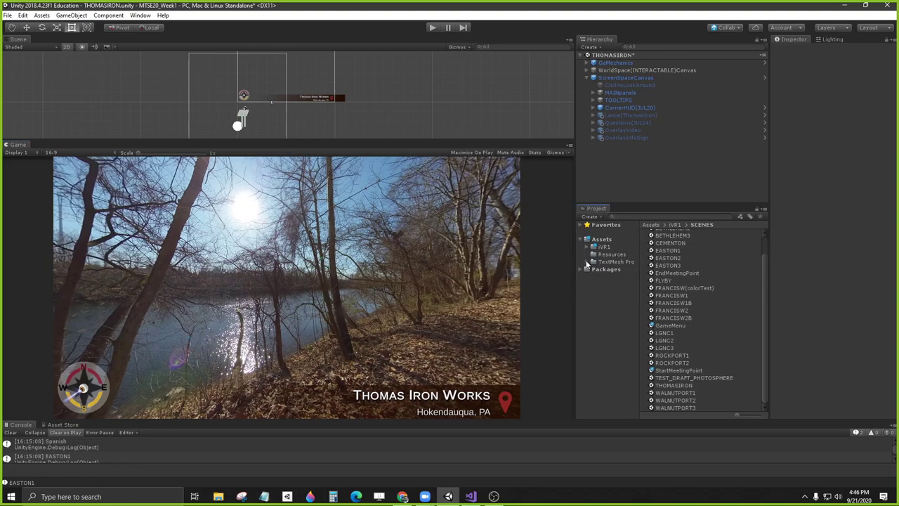
left_click(587, 247)
left_click(593, 292)
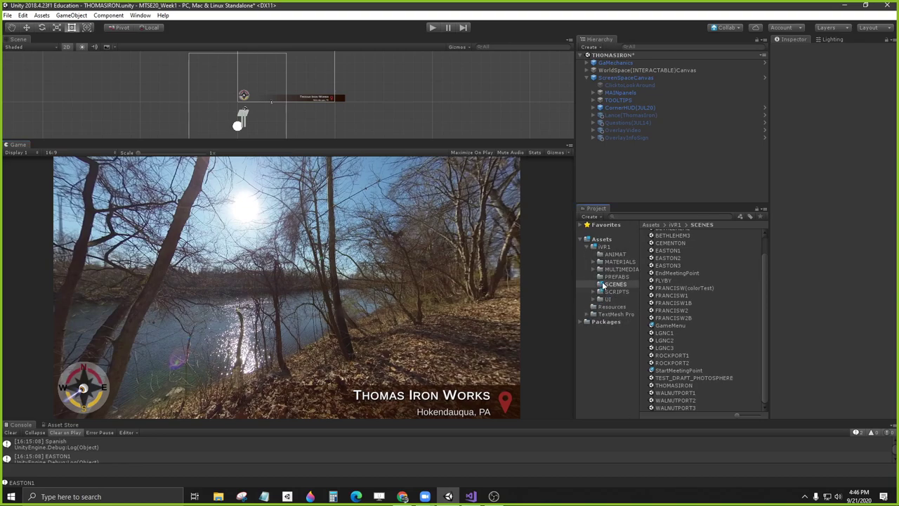
left_click(608, 276)
scroll(688, 329, "down", 10)
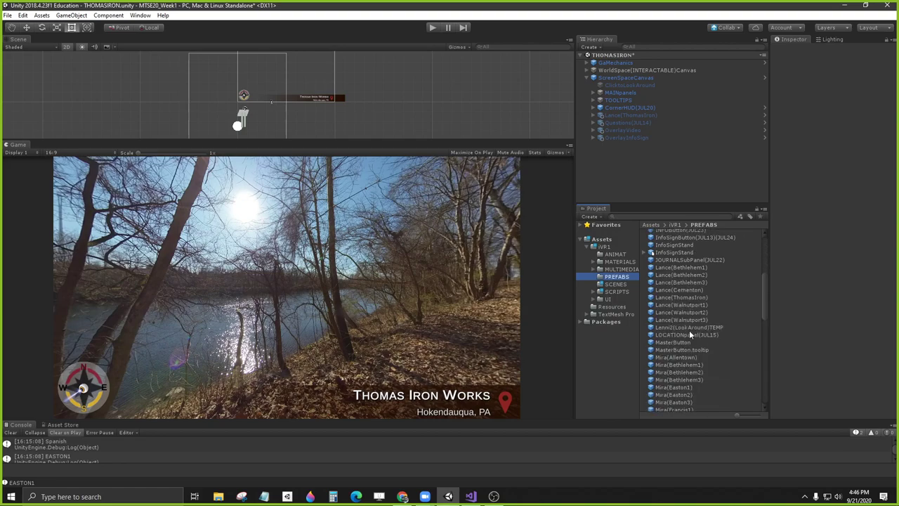
scroll(689, 333, "down", 5)
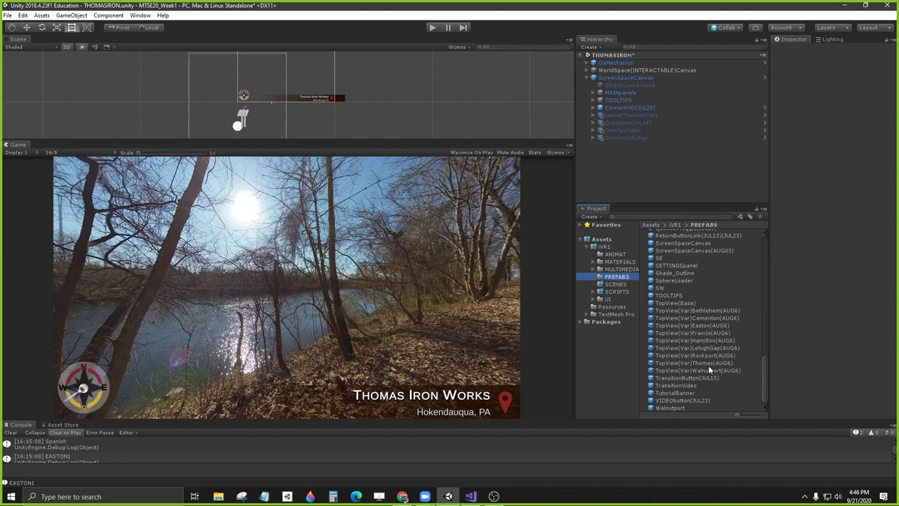
Step: Drag the TopView(Var)Thomas(AUG6) prefab into the Hierarchy under ScreenSpaceCanvas
left_click(690, 363)
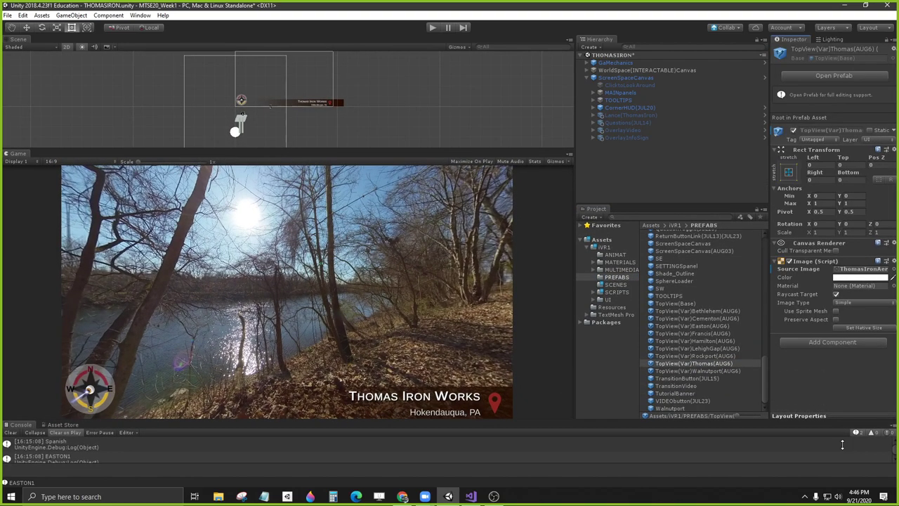
left_click(846, 415)
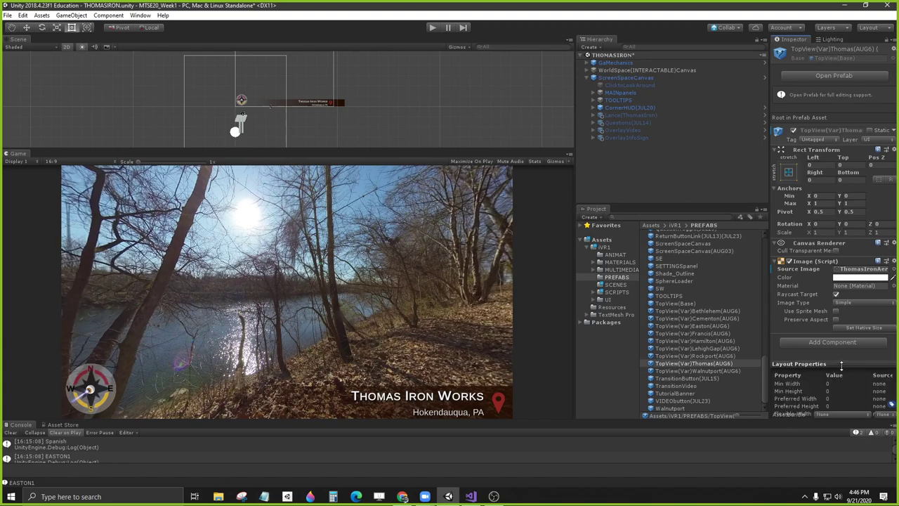
left_click(846, 415)
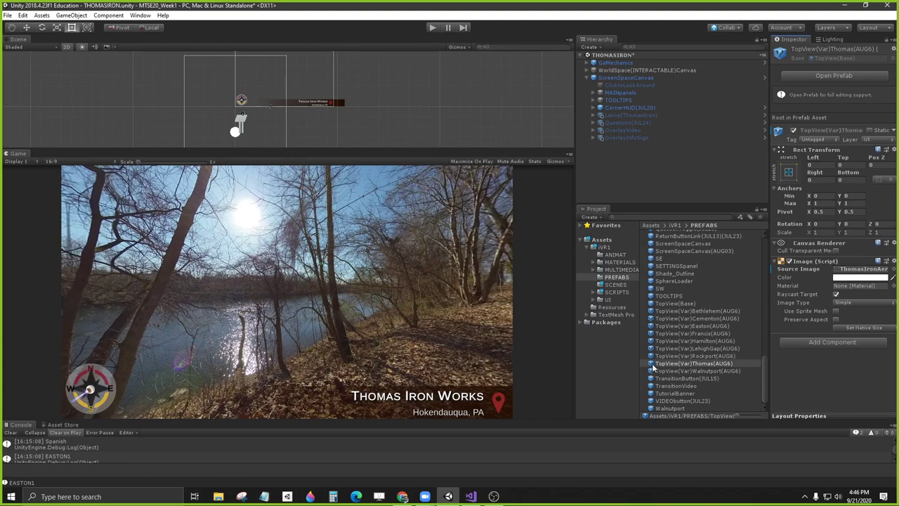
left_click_drag(656, 366, 632, 82)
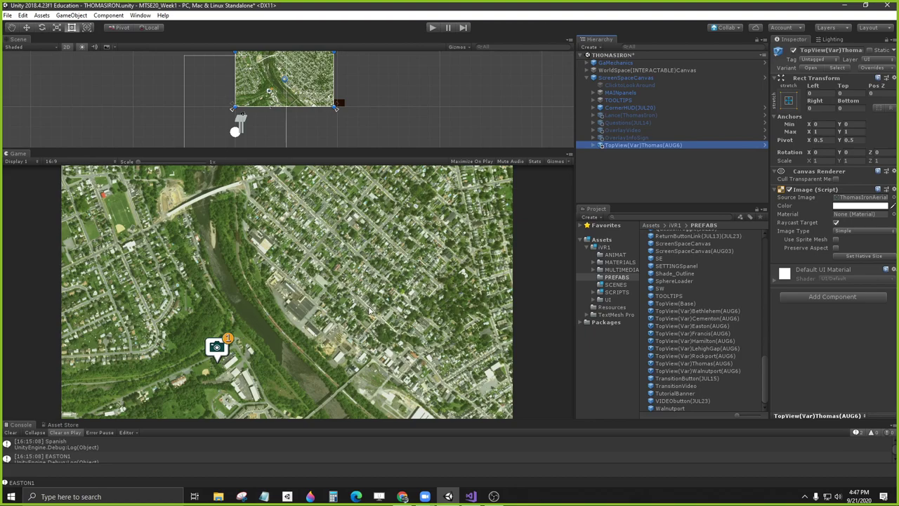
Step: Select the Balloon marker under TopView(Var)Thomas(AUG6) and drag it to X -235, Y 240
left_click(594, 146)
left_click(594, 145)
left_click(594, 145)
left_click(616, 161)
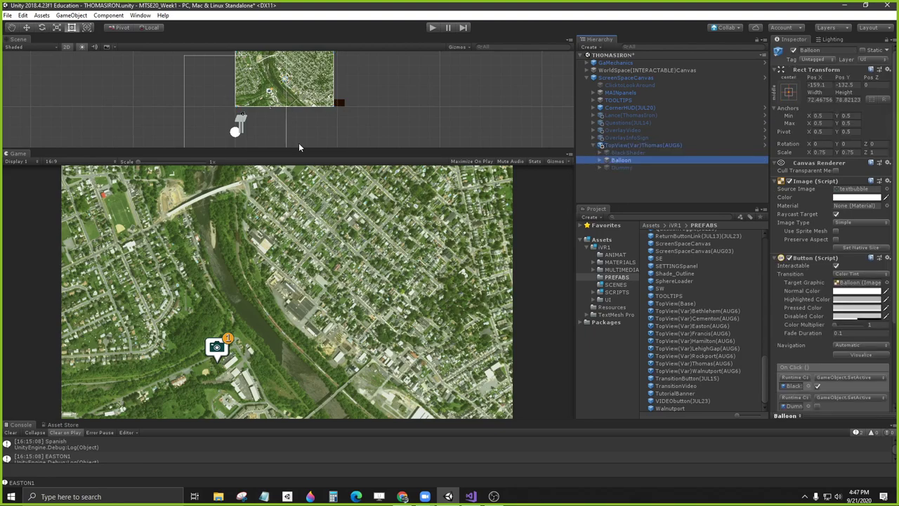
left_click_drag(299, 149, 298, 262)
scroll(297, 239, "up", 10)
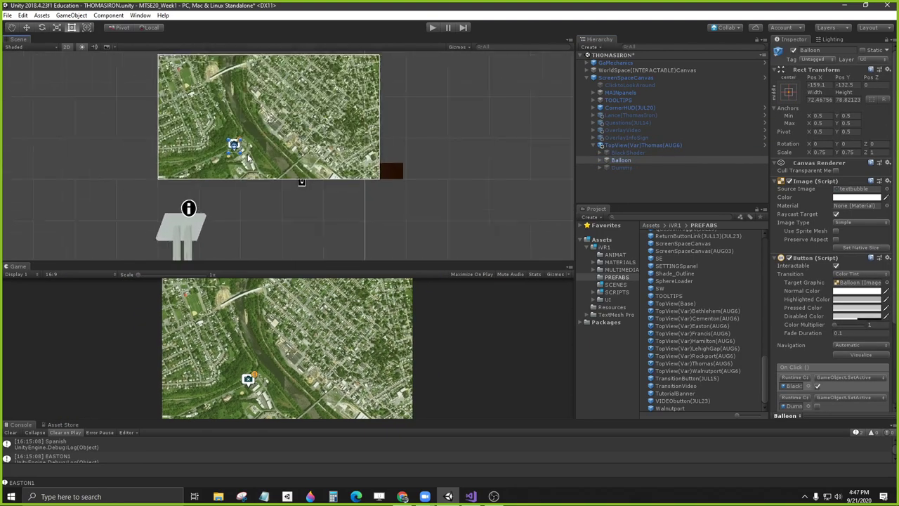
middle_click_drag(304, 165, 304, 137)
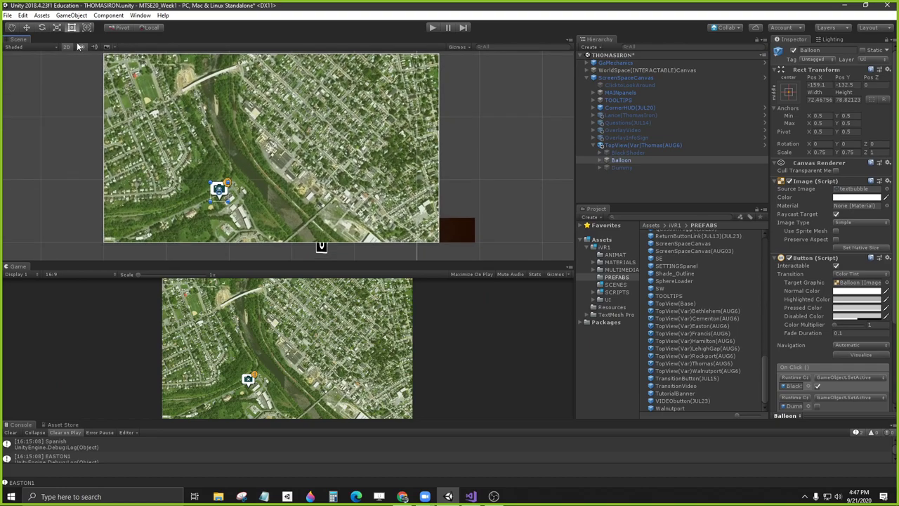
left_click_drag(219, 190, 194, 66)
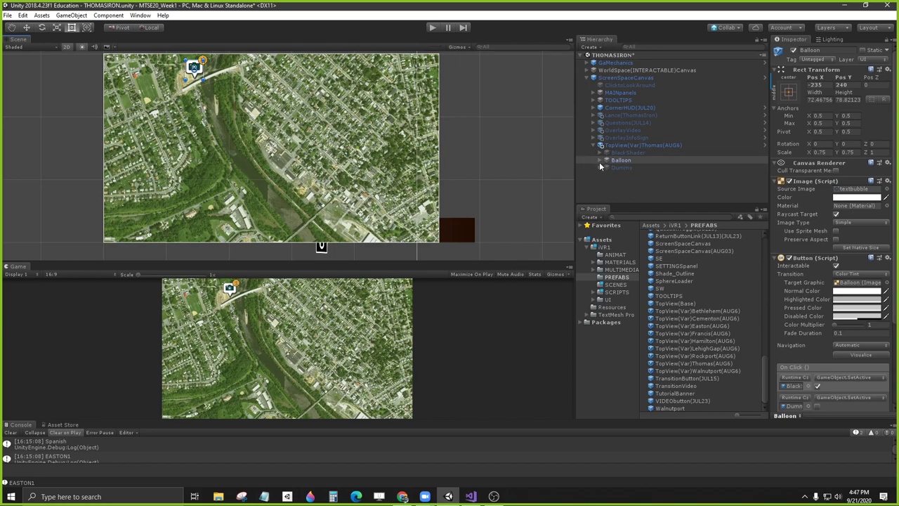
left_click(618, 154)
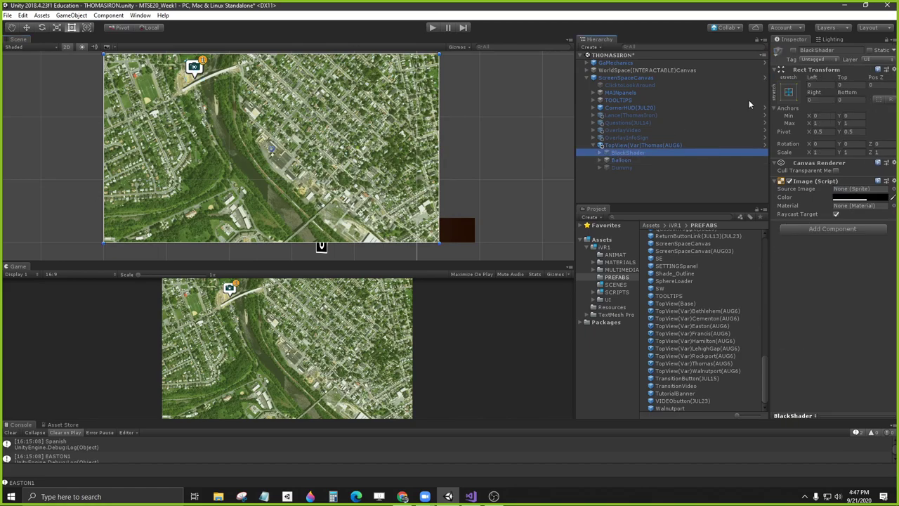
left_click(793, 52)
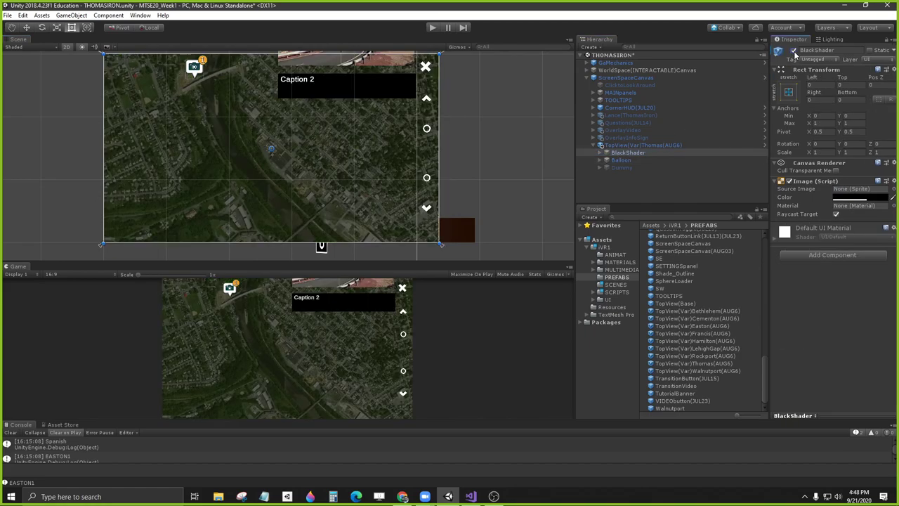
left_click(606, 153)
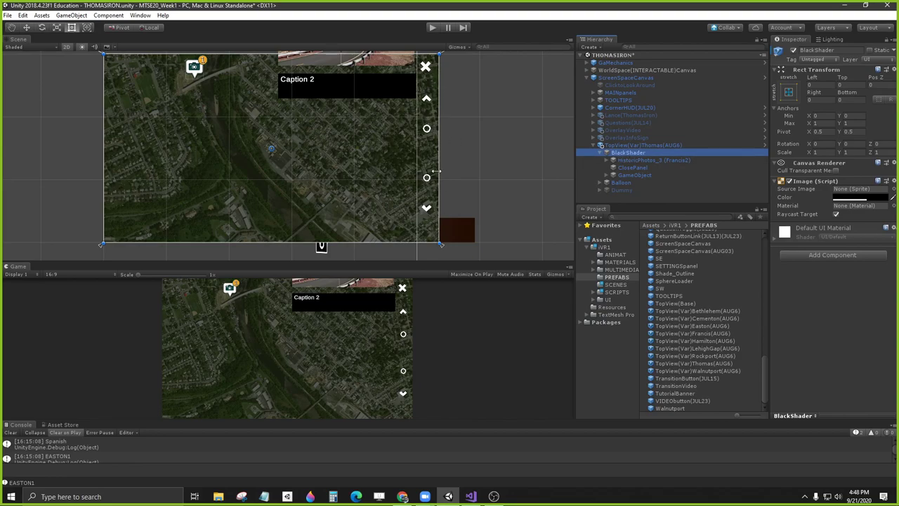
left_click(607, 162)
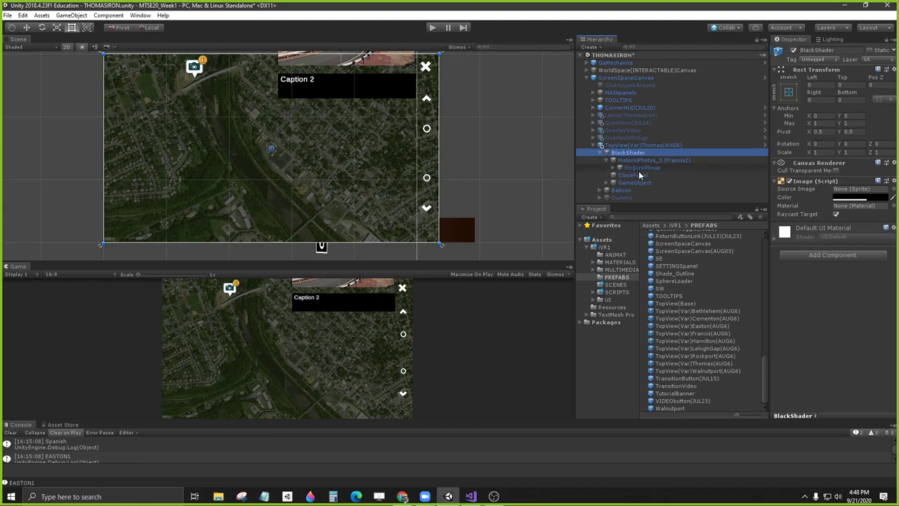
left_click(636, 182)
left_click(634, 176)
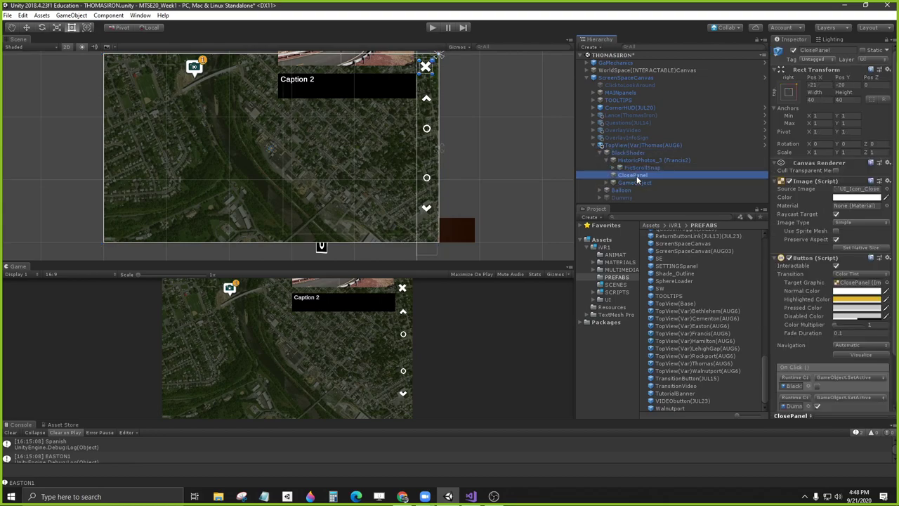
right_click(625, 152)
right_click(623, 146)
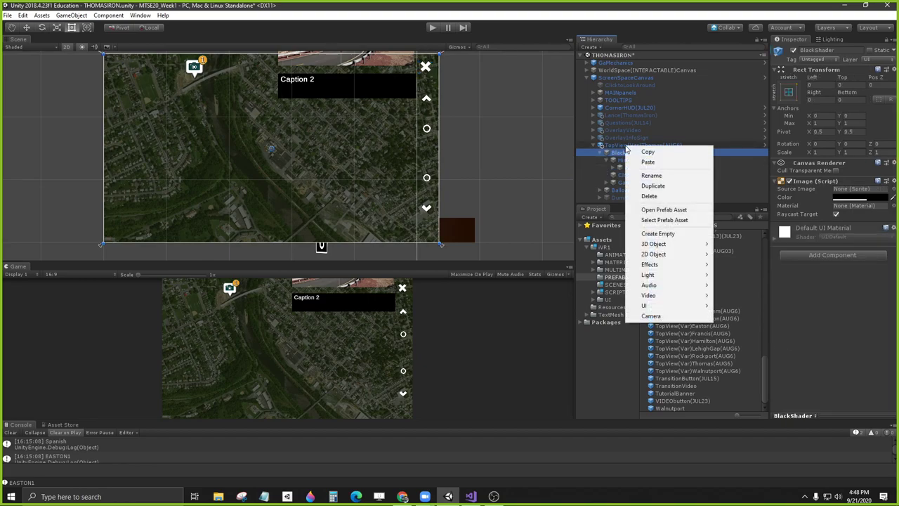
right_click(614, 147)
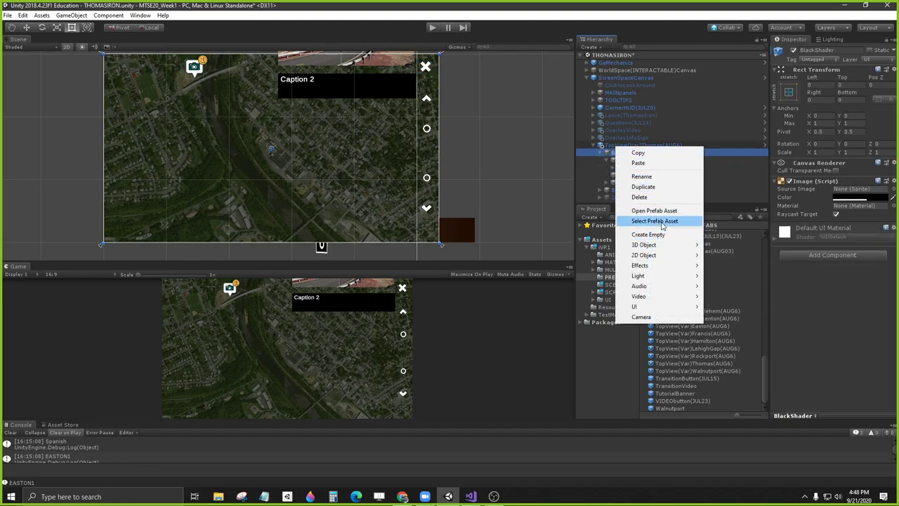
left_click(600, 168)
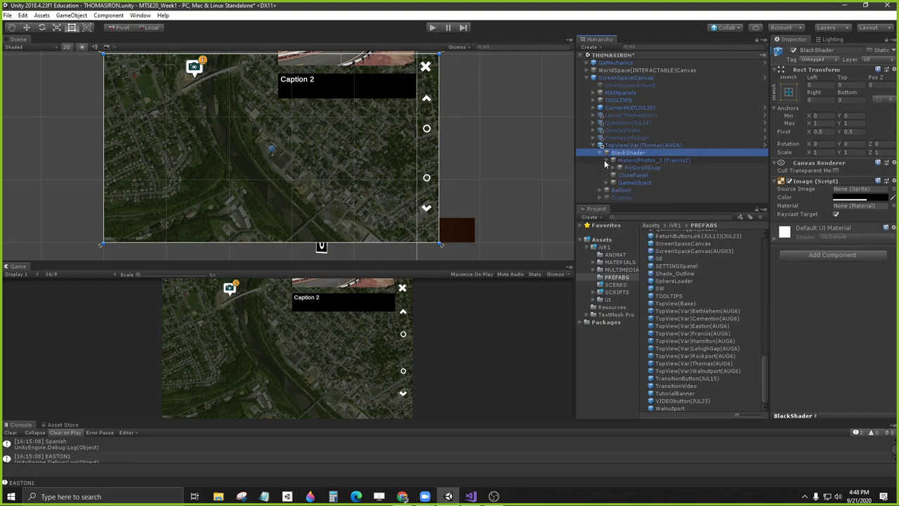
left_click(640, 183)
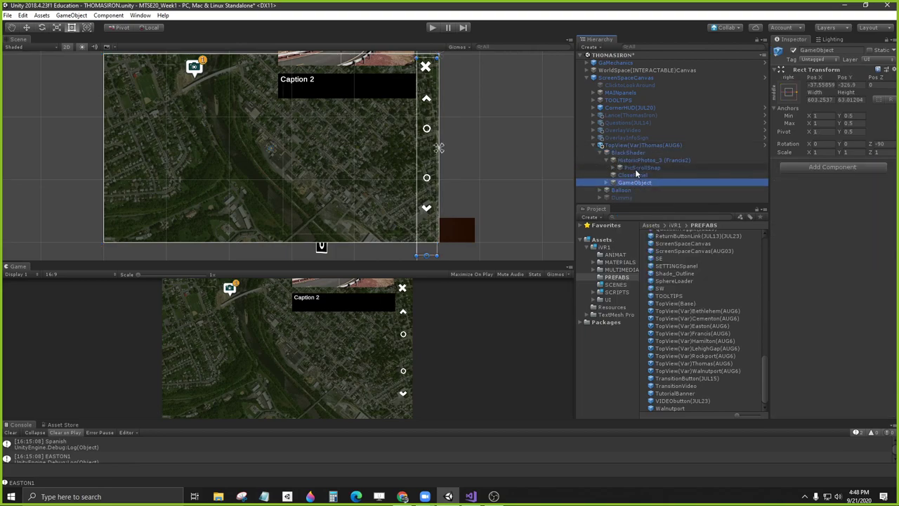
left_click(634, 175)
left_click_drag(634, 180, 637, 182)
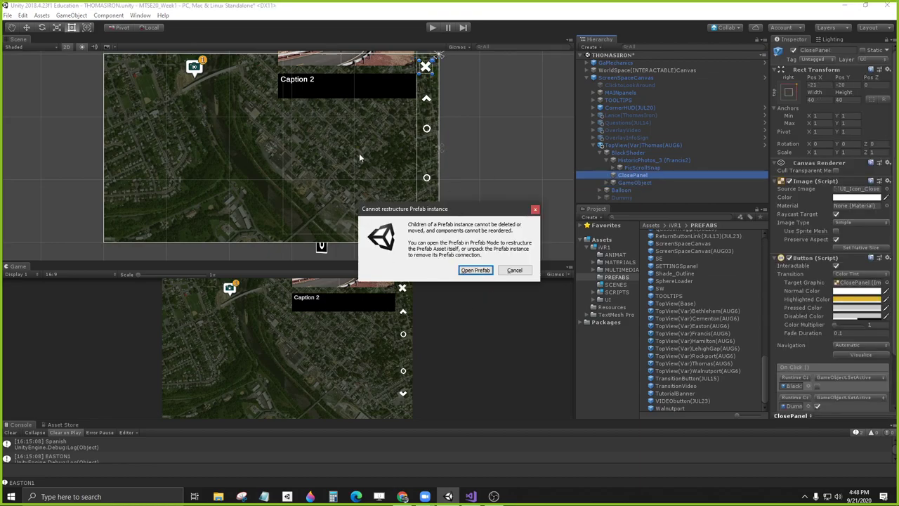
left_click(535, 210)
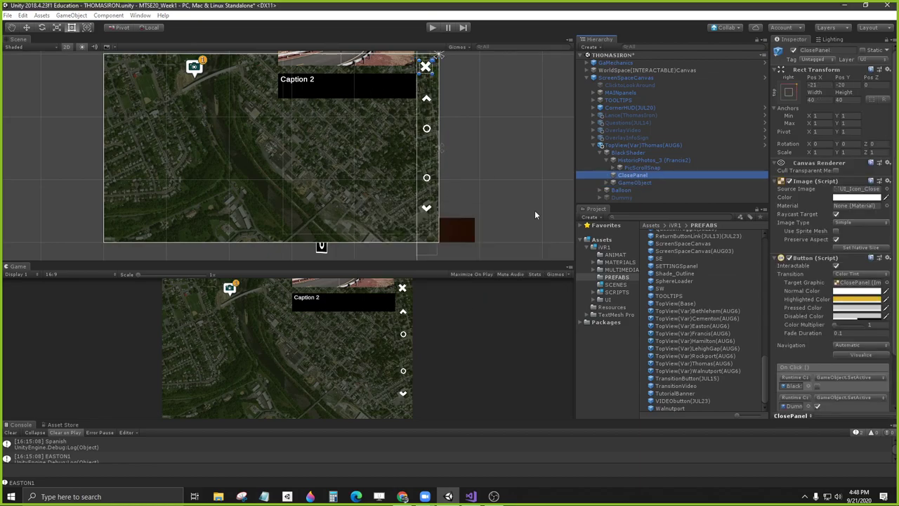
left_click(618, 145)
left_click(600, 145)
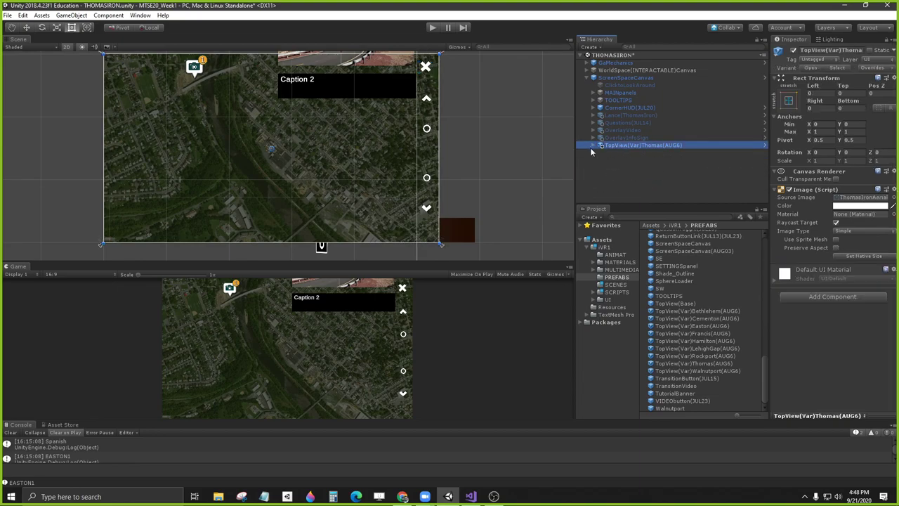
Step: Unpack the TopView(Var)Thomas(AUG6) prefab instance so its children are editable
left_click(593, 146)
right_click(623, 149)
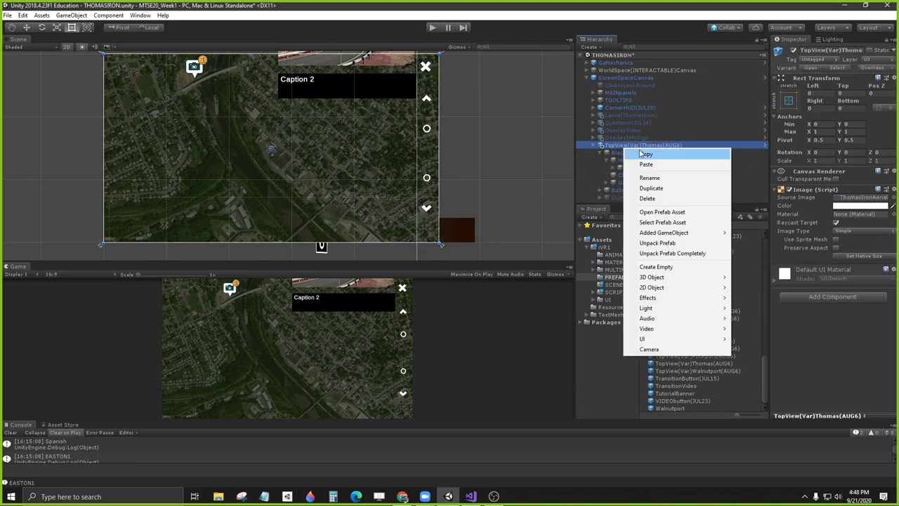
left_click(667, 242)
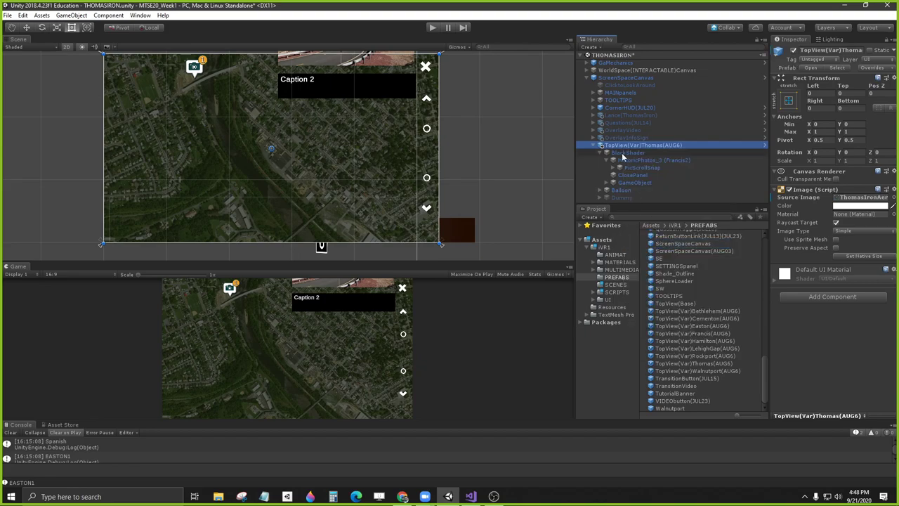
right_click(623, 148)
left_click(673, 239)
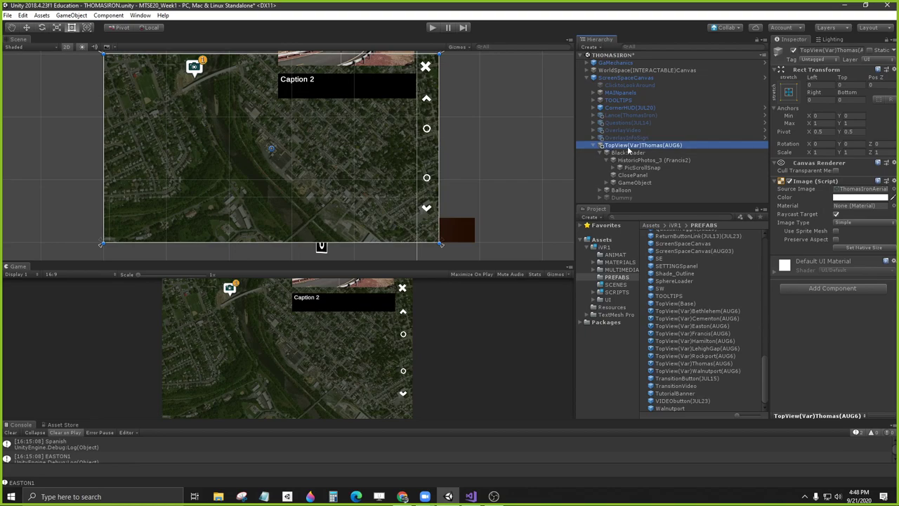
Step: Delete the ClosePanel close button and the leftover GameObject
left_click(632, 175)
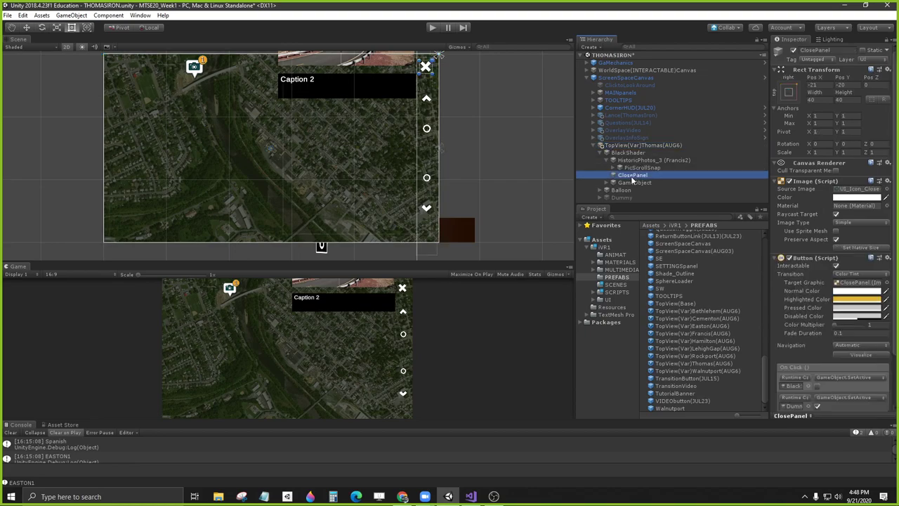
key("Delete")
left_click(630, 176)
key("Delete")
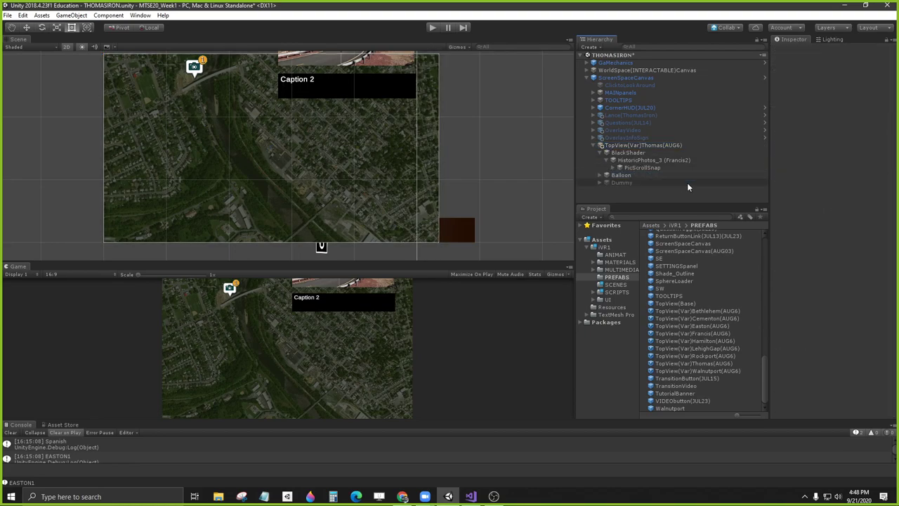
Step: Expand PicScrollSnap and ImageContainer, framing ImageContainer in the Scene view
left_click(633, 167)
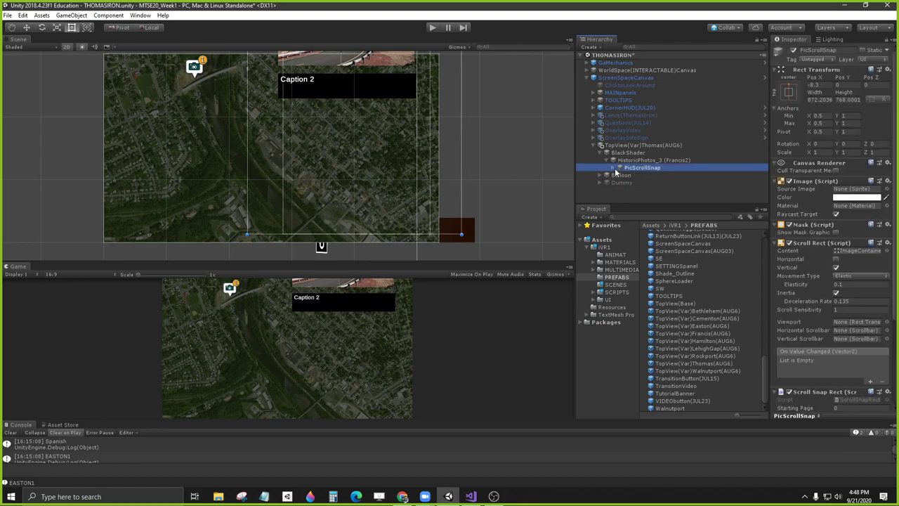
left_click(619, 167)
left_click(619, 176)
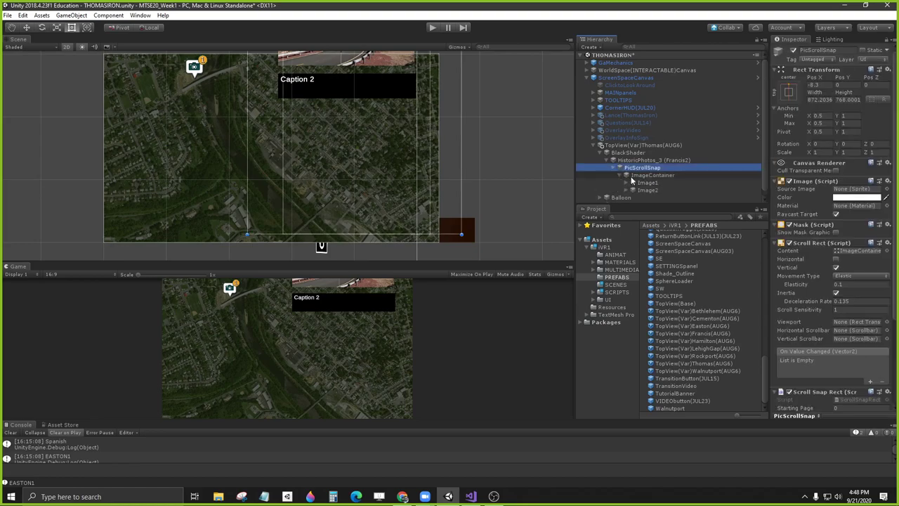
left_click(652, 175)
key("f")
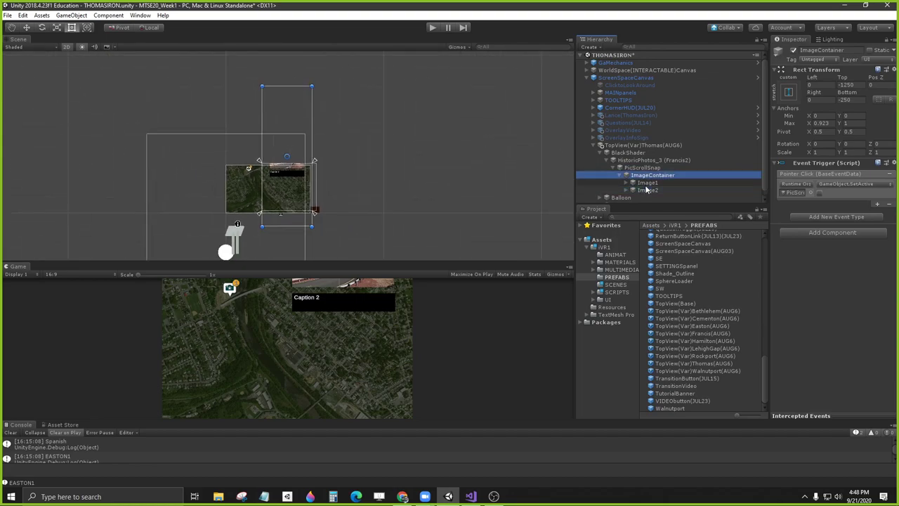
Step: Move Image1 and Image2 directly under the map object
left_click(647, 183)
left_click(647, 190)
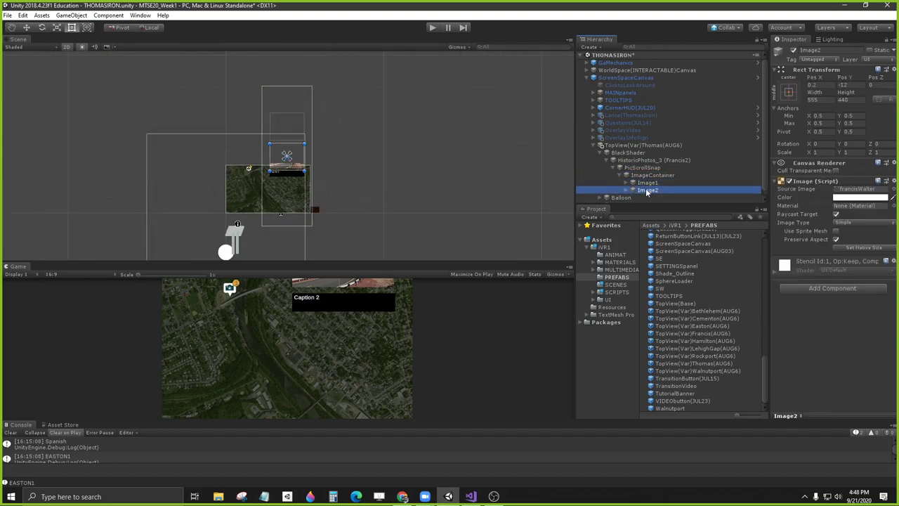
left_click(626, 182)
left_click(652, 190)
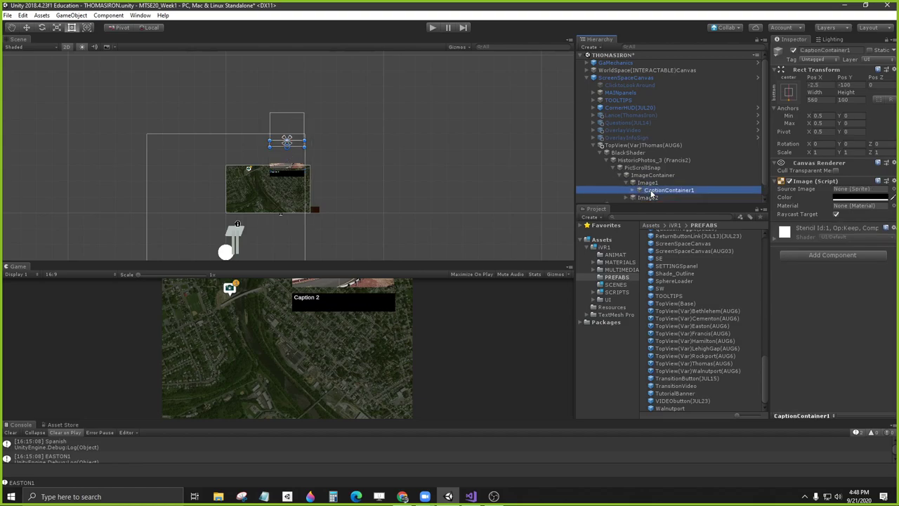
left_click(648, 197)
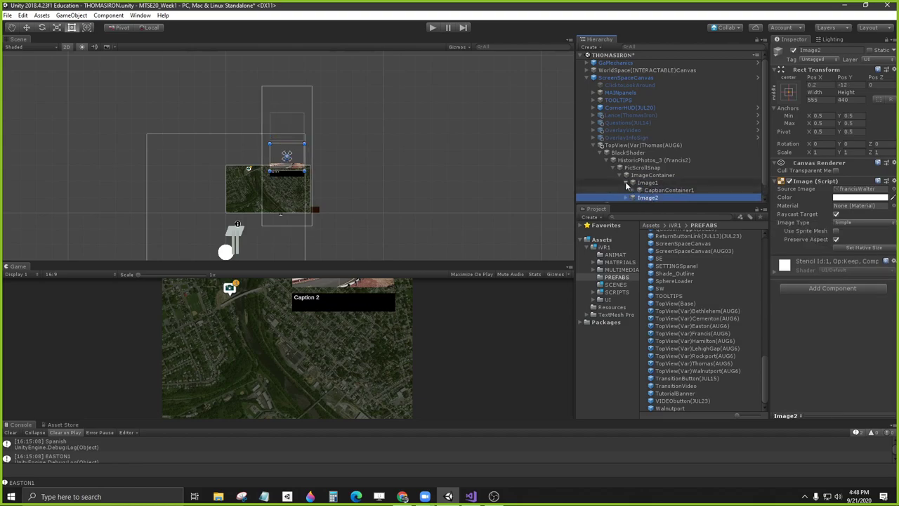
left_click(628, 183)
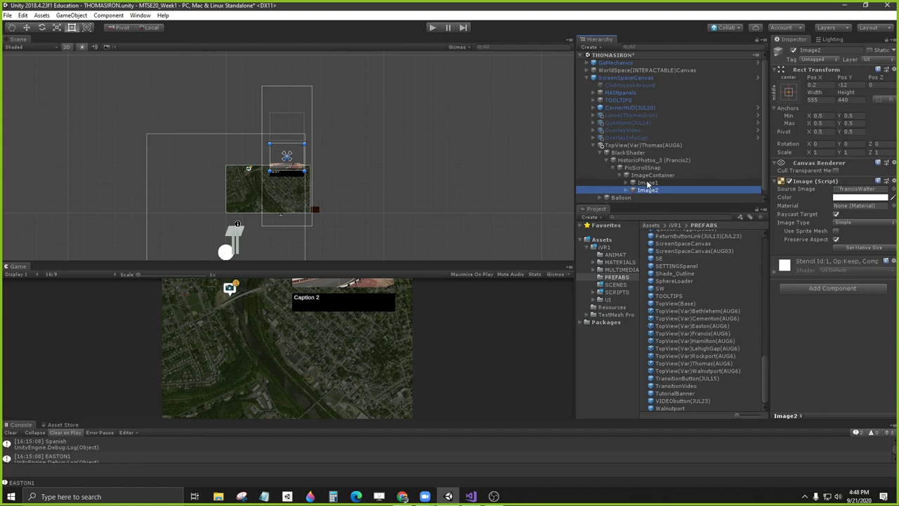
left_click(648, 183)
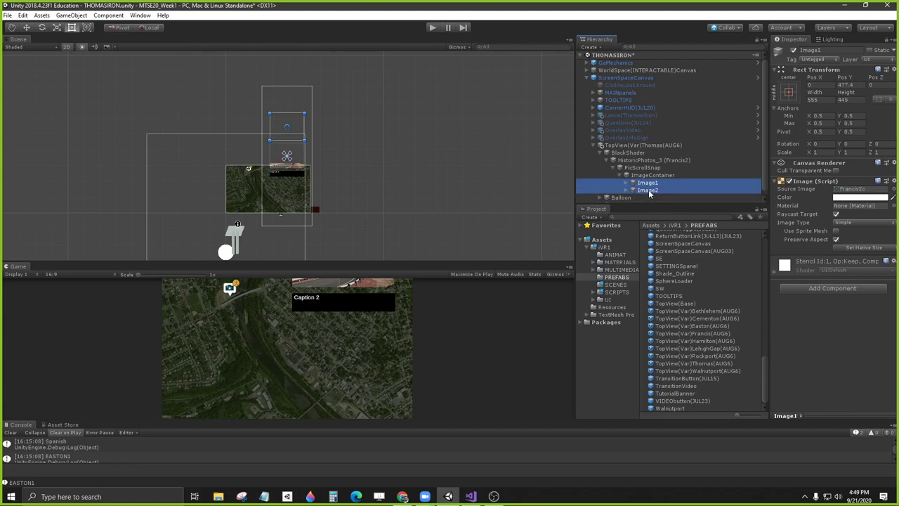
left_click(648, 191, "shift")
left_click_drag(644, 186, 632, 147)
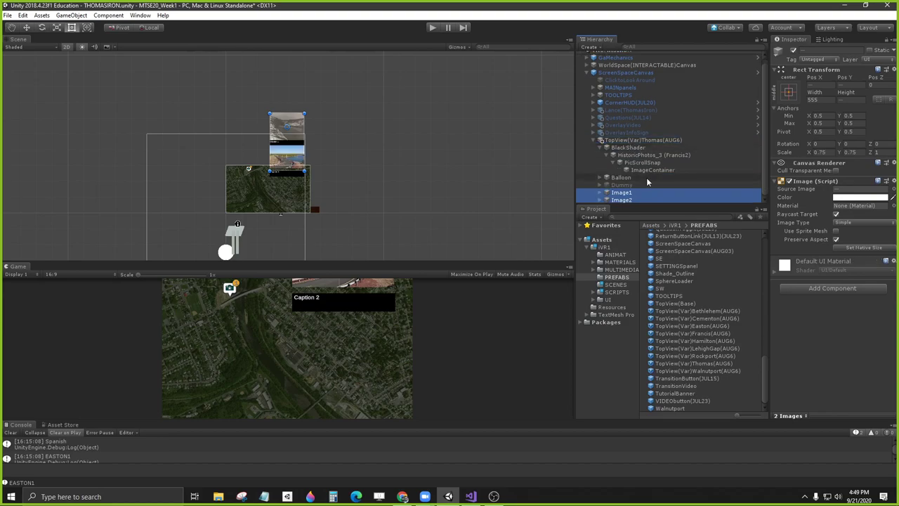
Step: Delete the HistoricPhotos_3 (Francis2) photo group and reframe the Scene view on the map
left_click(638, 157)
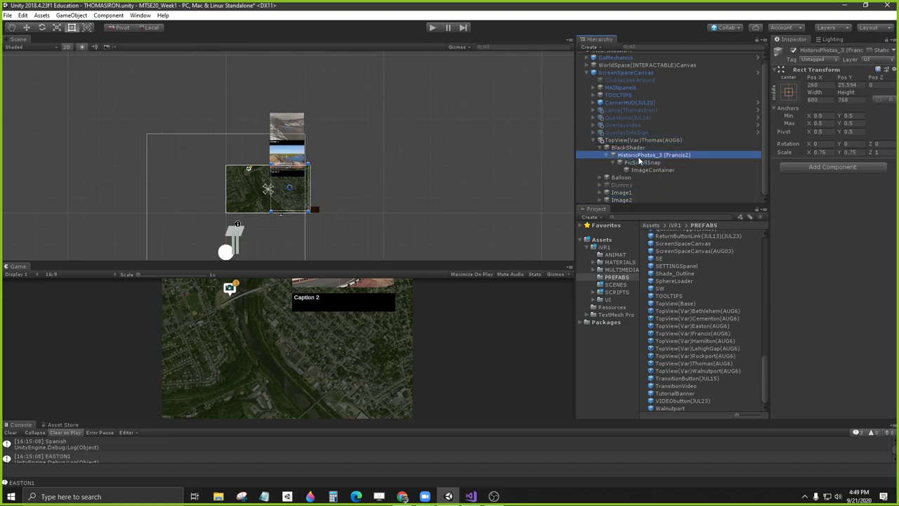
key("Delete")
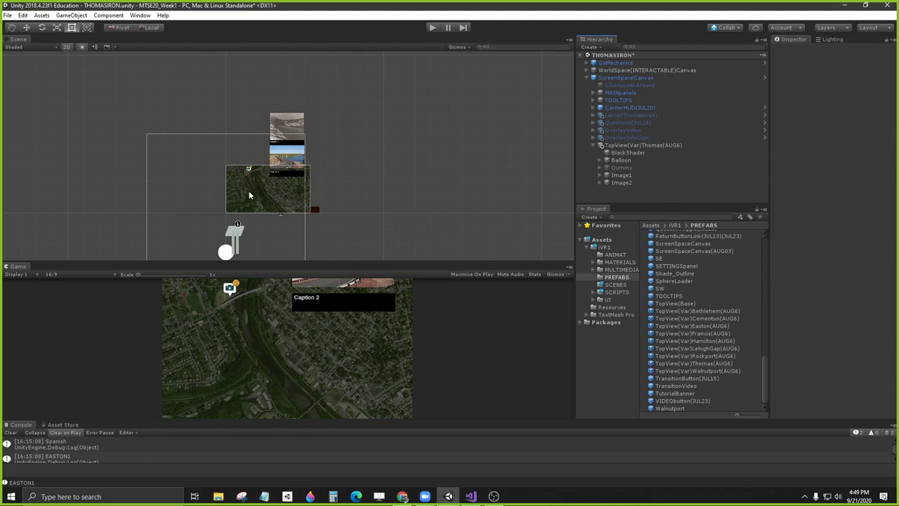
scroll(249, 195, "up", 3)
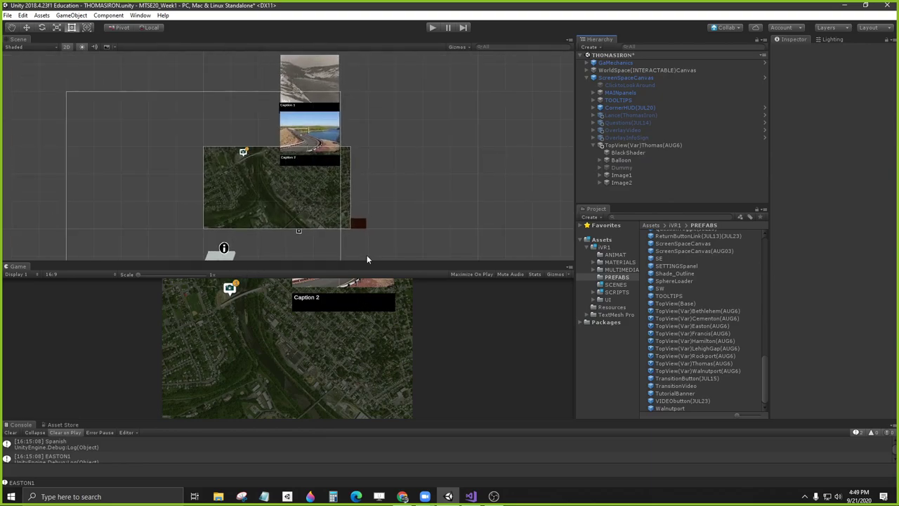
left_click_drag(366, 261, 363, 316)
middle_click_drag(363, 316, 383, 196)
scroll(383, 196, "up", 2)
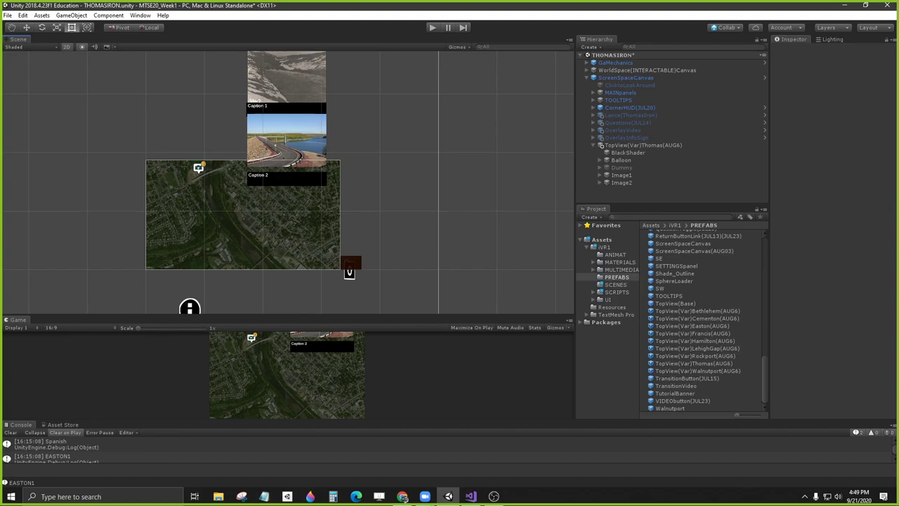
Step: In the browser's Google Slides deck, go to slide 40 with the Thomas aerial map
left_click(403, 496)
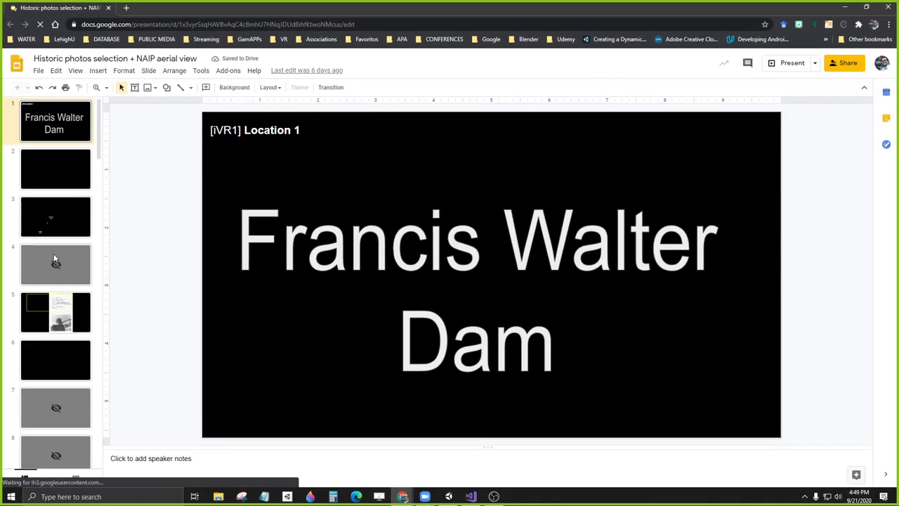
scroll(56, 295, "down", 5)
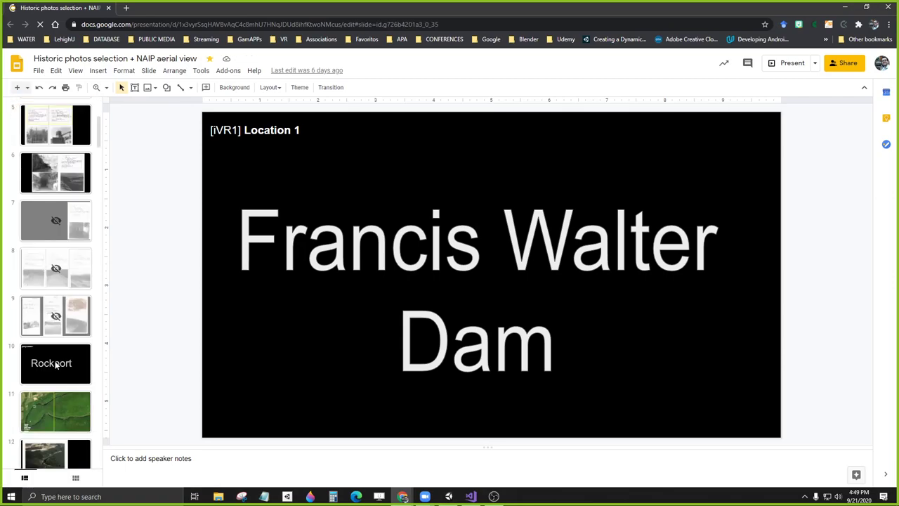
scroll(56, 366, "down", 5)
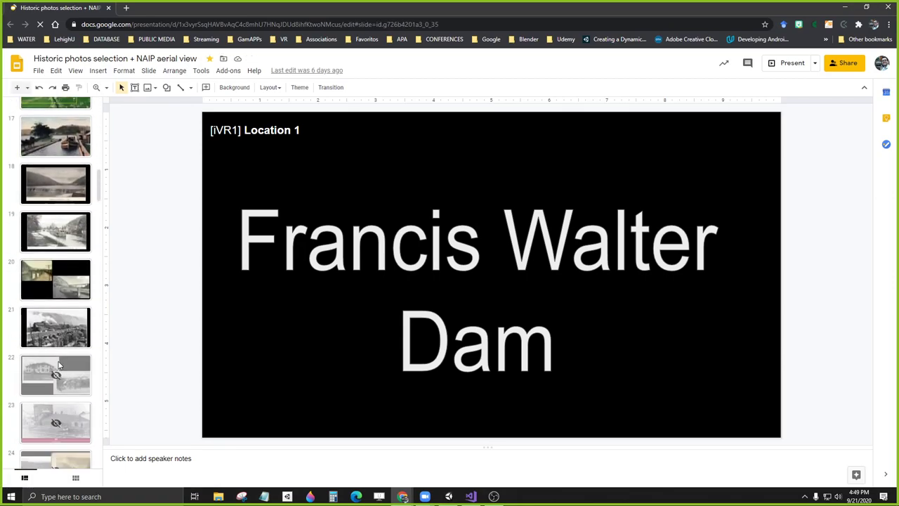
scroll(59, 364, "down", 9)
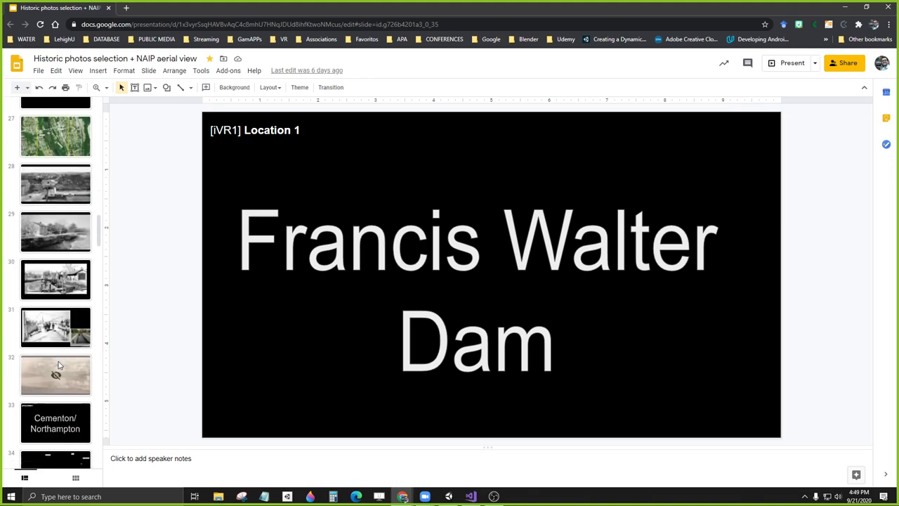
scroll(59, 364, "down", 3)
left_click(59, 358)
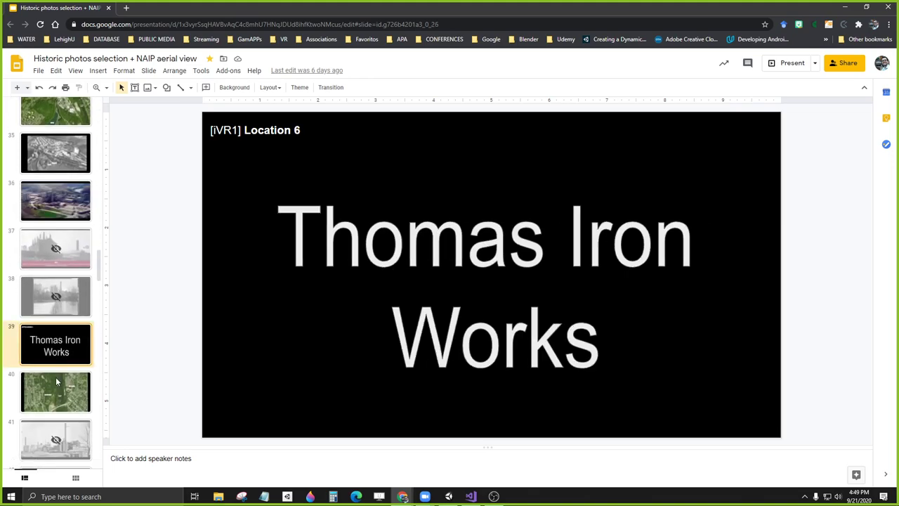
left_click(58, 389)
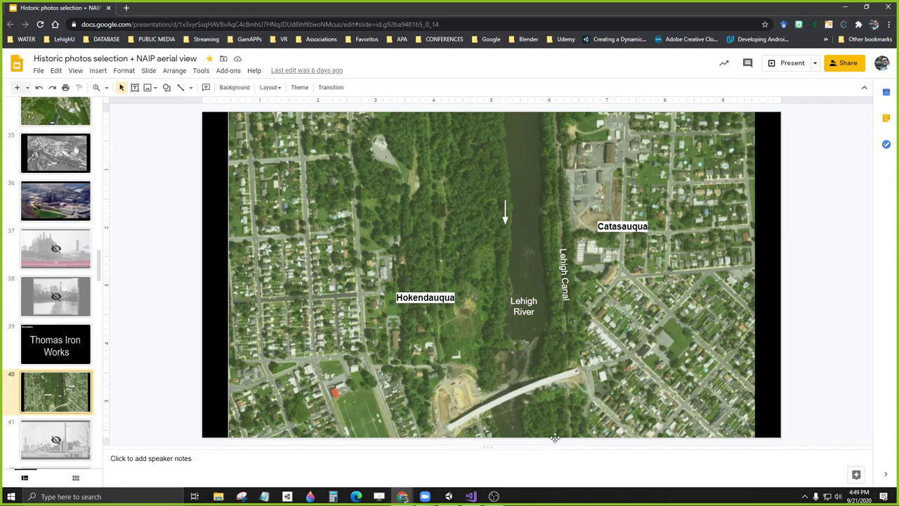
Step: Copy the aerial photo of Hokendauqua, the Lehigh River and Catasauqua
left_click(367, 230)
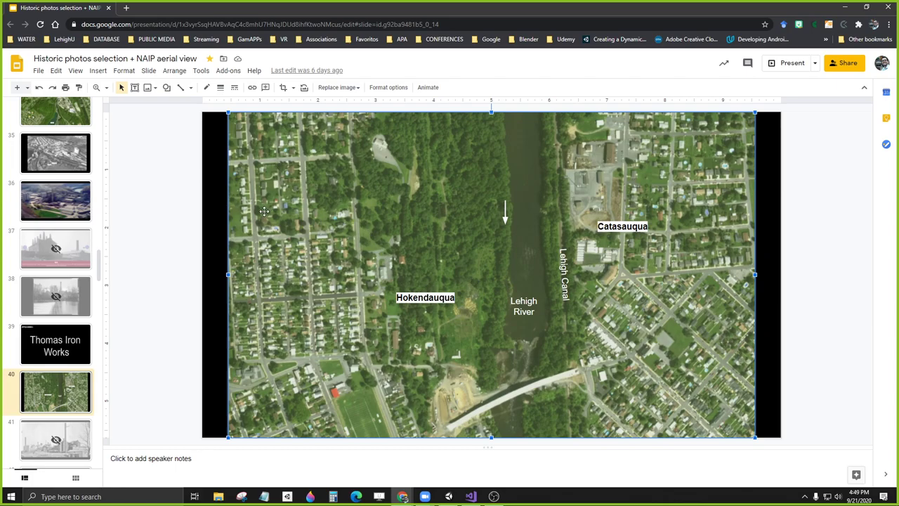
right_click(302, 190)
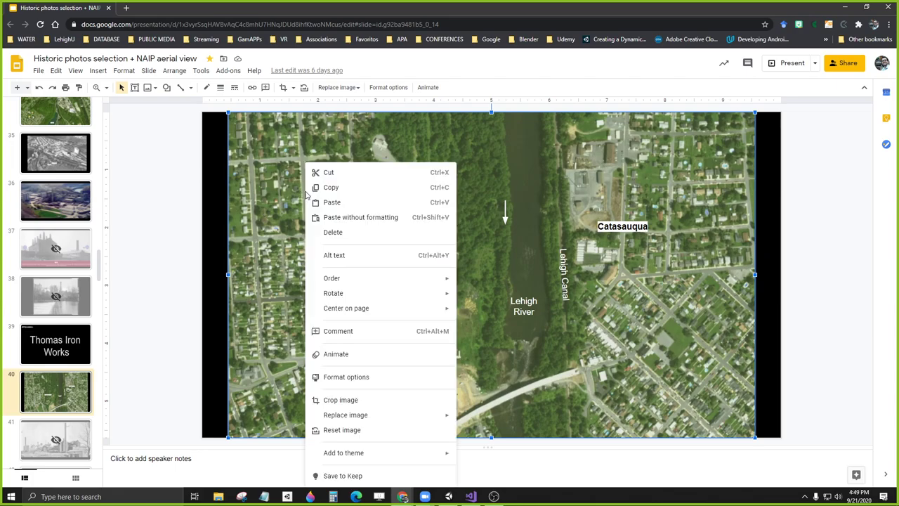
left_click(346, 188)
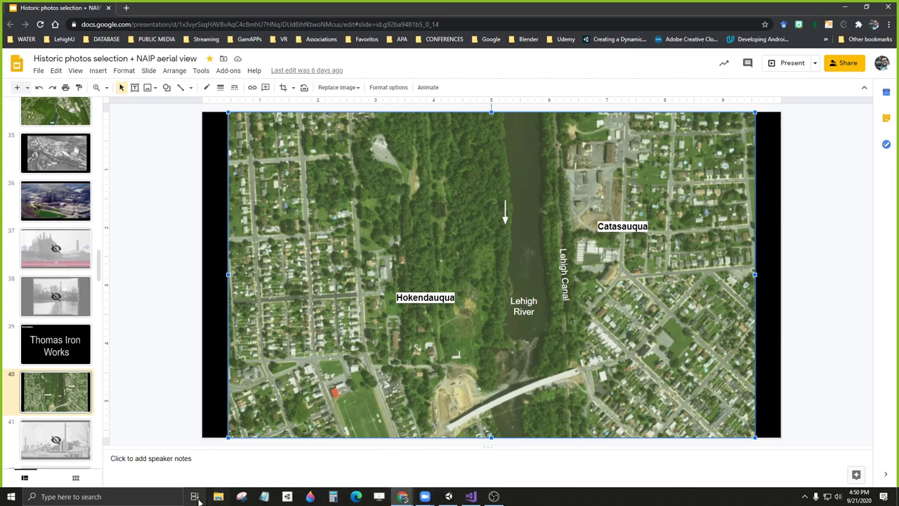
Step: Start a blank PowerPoint presentation and delete its title and subtitle placeholders
key("super")
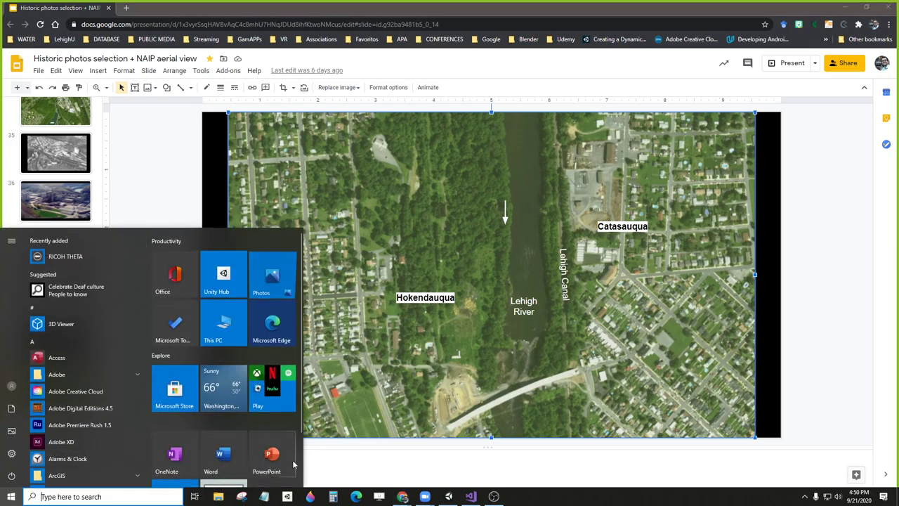
left_click(270, 463)
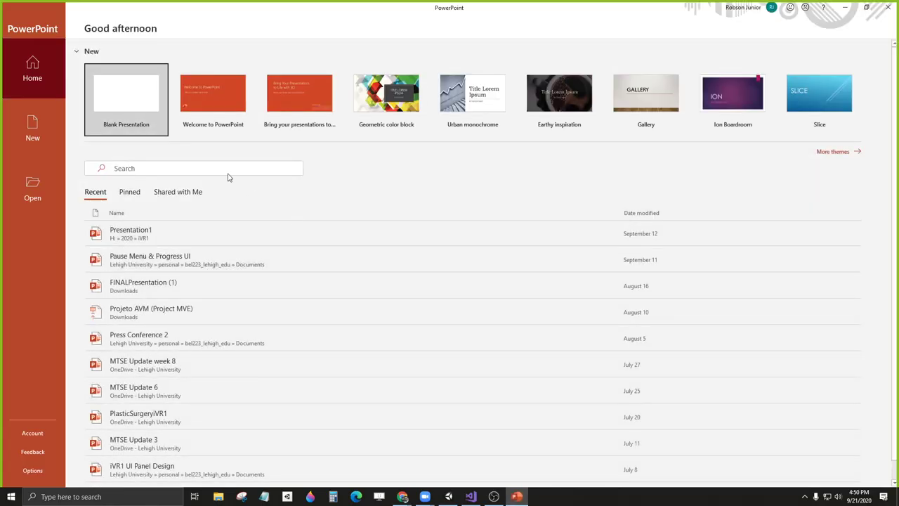
left_click(130, 103)
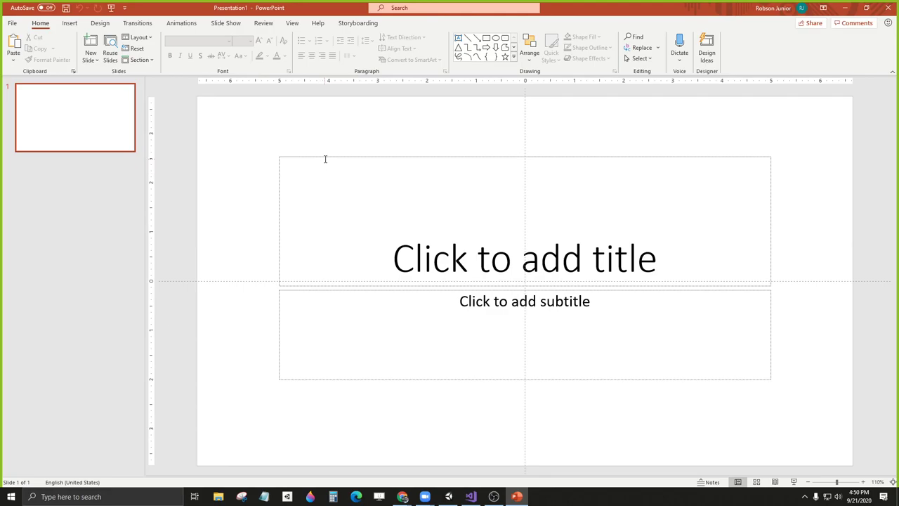
left_click(326, 166)
key("Delete")
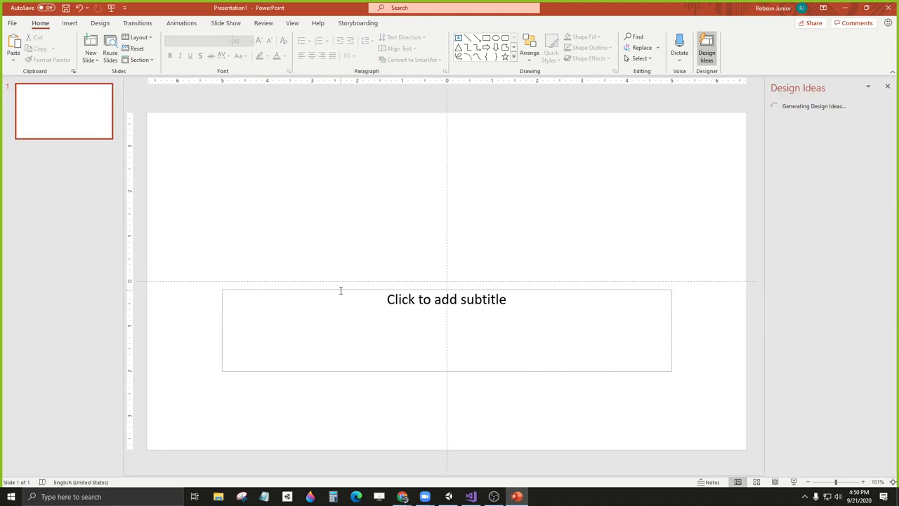
left_click(340, 290)
key("Escape")
key("Delete")
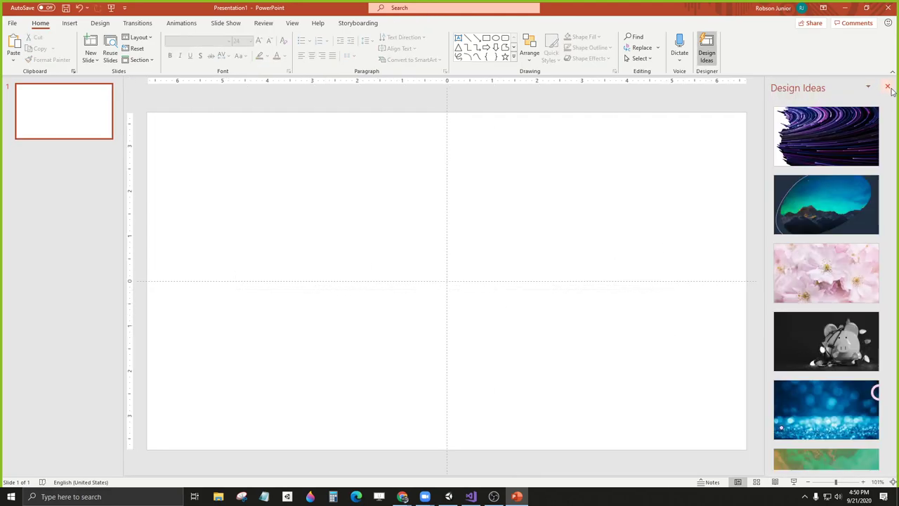
left_click(888, 88)
Step: Paste the aerial photo and stretch it to fill the slide
key("ctrl+v")
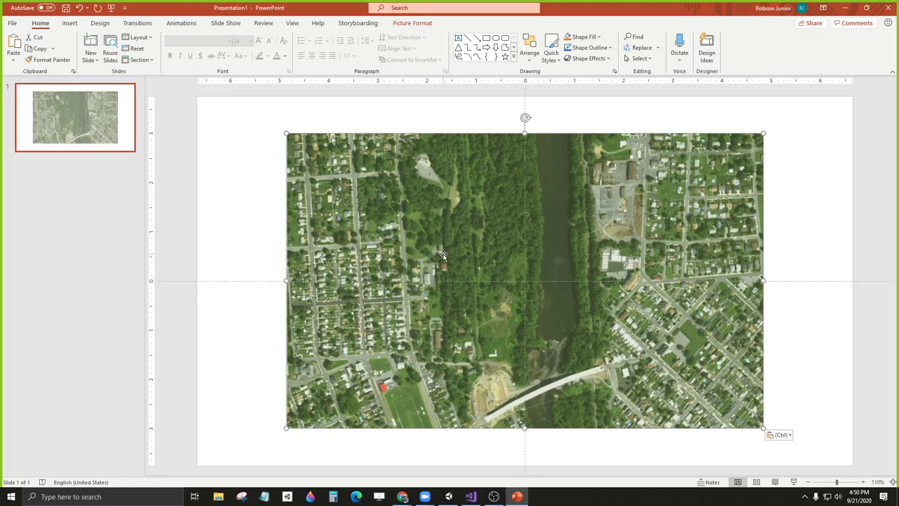
left_click(262, 178)
left_click(299, 166)
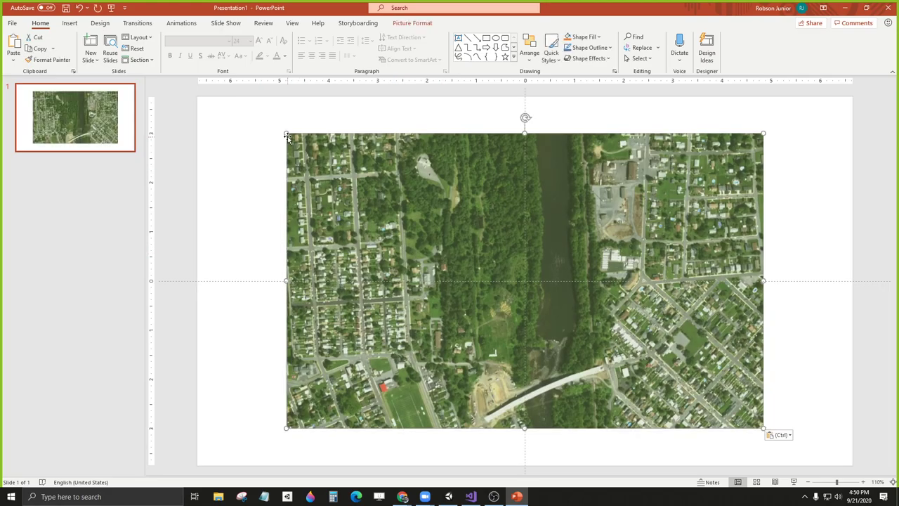
left_click_drag(288, 134, 226, 112)
left_click_drag(764, 429, 823, 455)
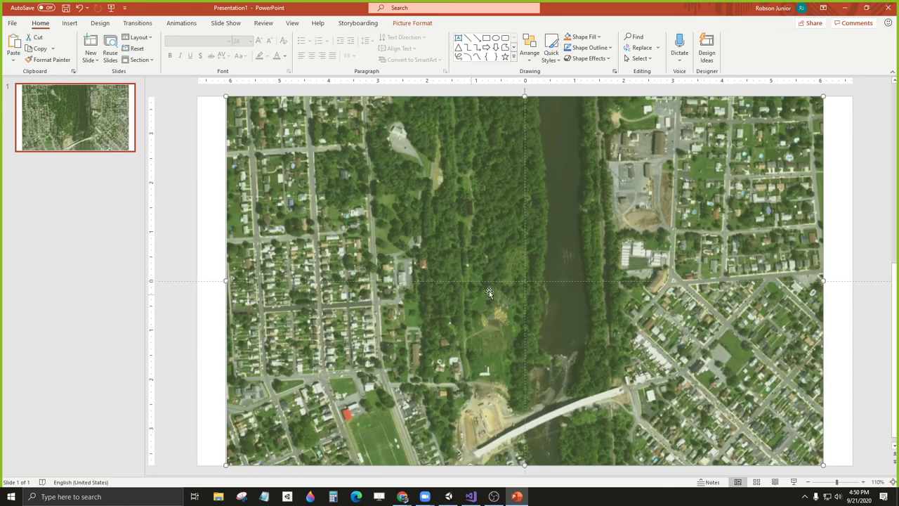
left_click(211, 203)
Step: Choose Save as Picture for the aerial photo
right_click(504, 207)
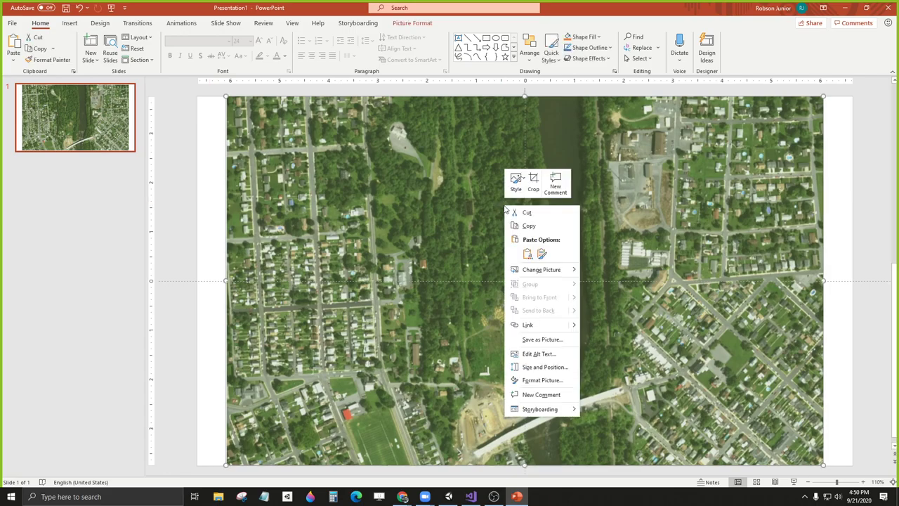
right_click(390, 171)
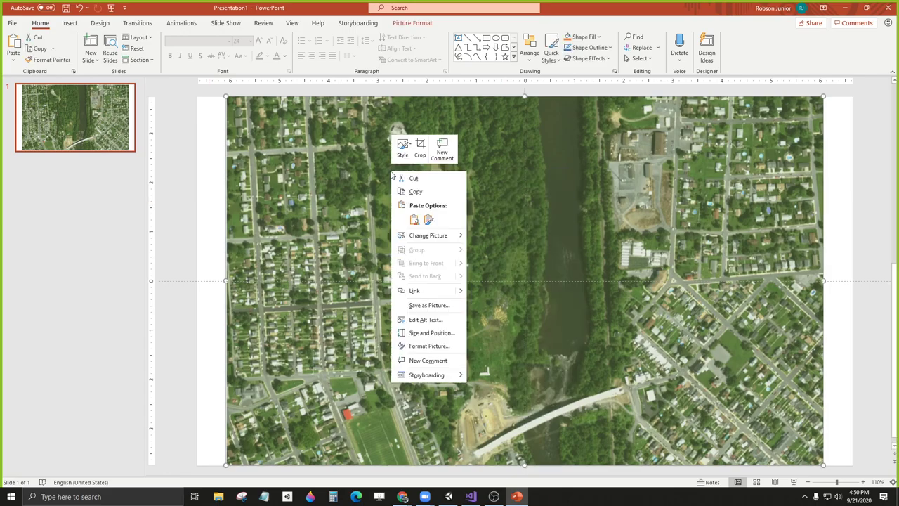
left_click(428, 306)
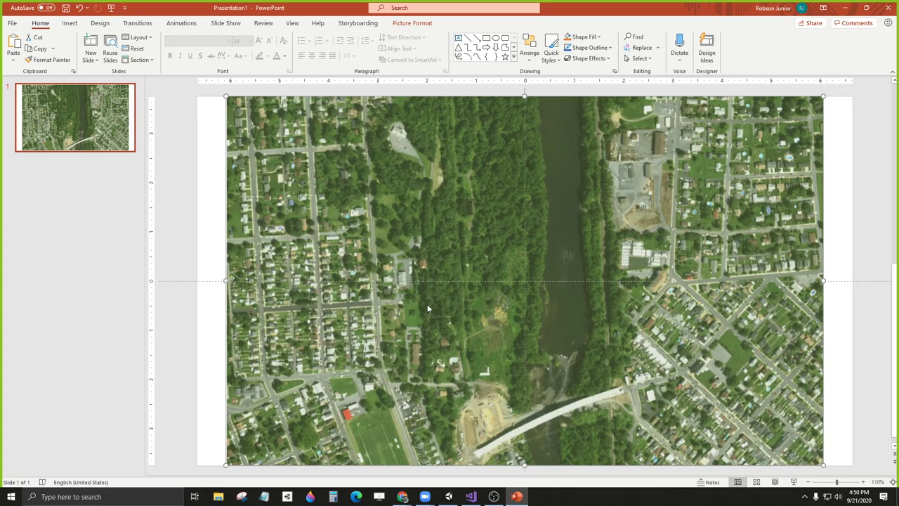
Step: Save the picture as Thomas_temporary in the H:\2020\iVR1 folder
left_click(56, 283)
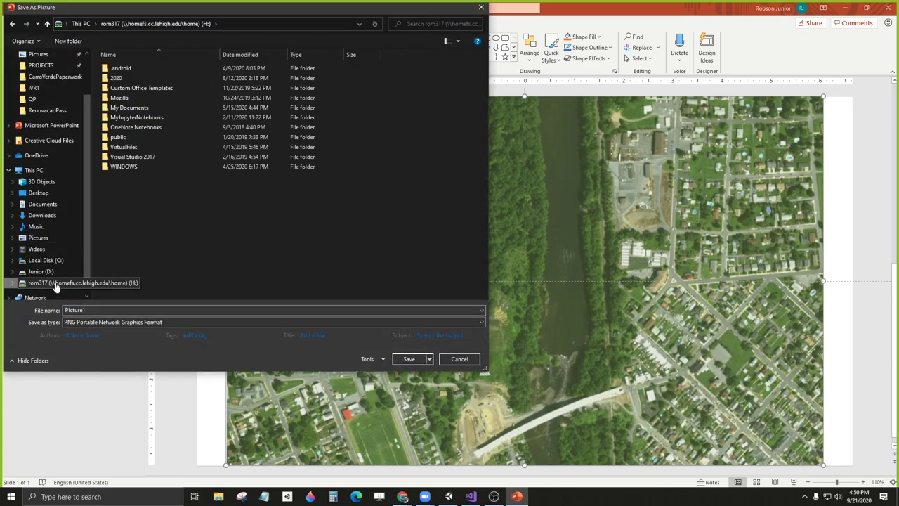
left_click(117, 79)
double_click(117, 79)
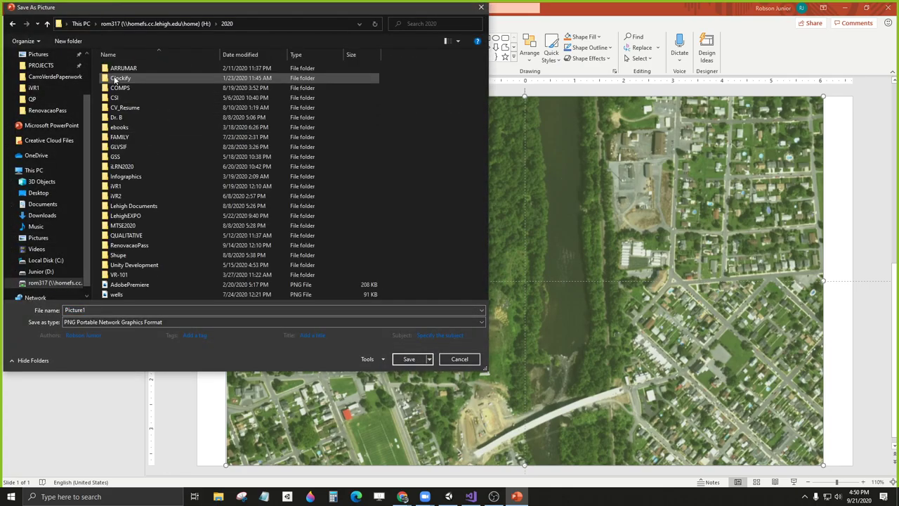
double_click(114, 190)
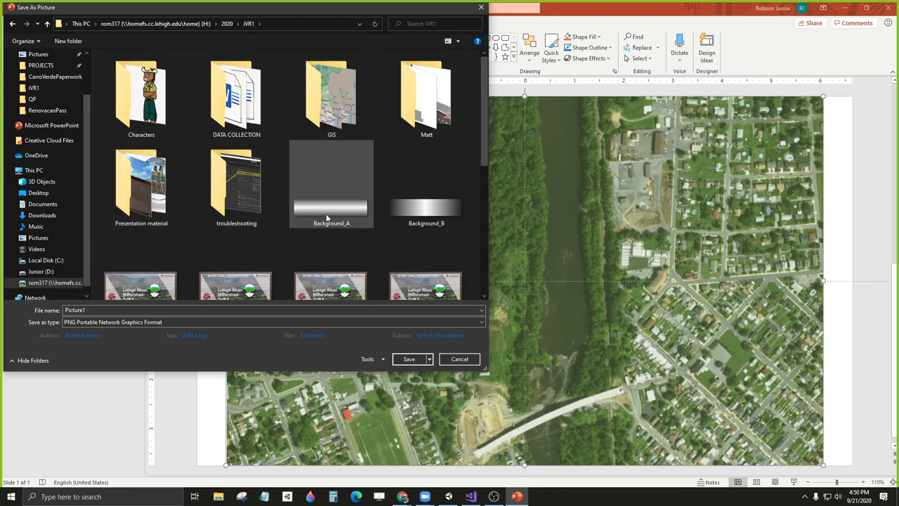
scroll(359, 257, "down", 5)
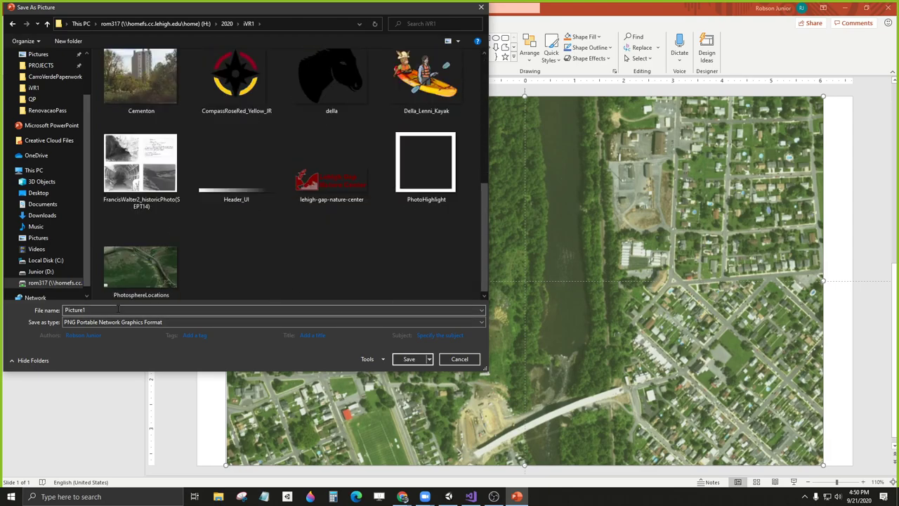
left_click(120, 309)
type("Thomas")
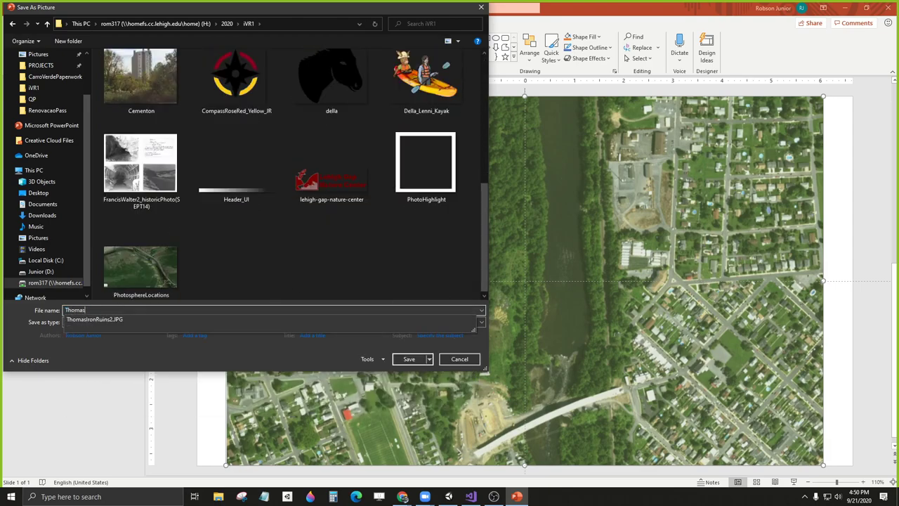
type("_temporary")
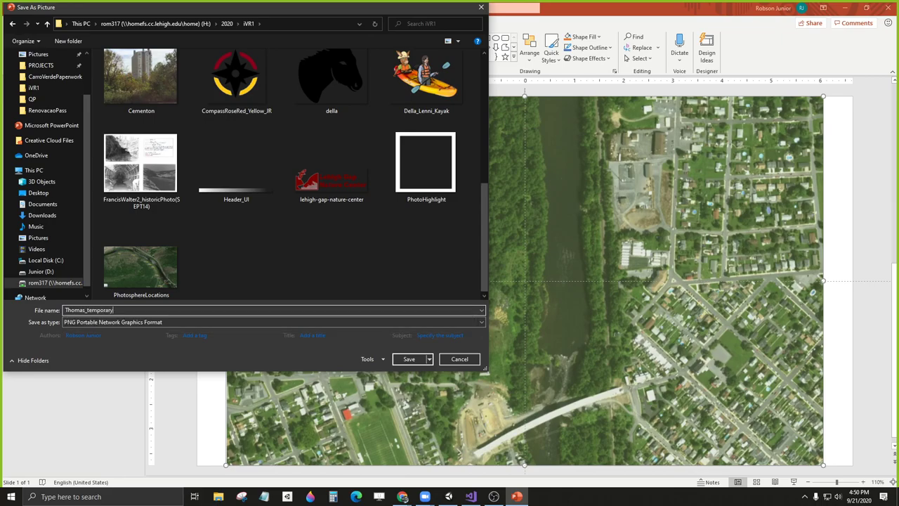
key("Return")
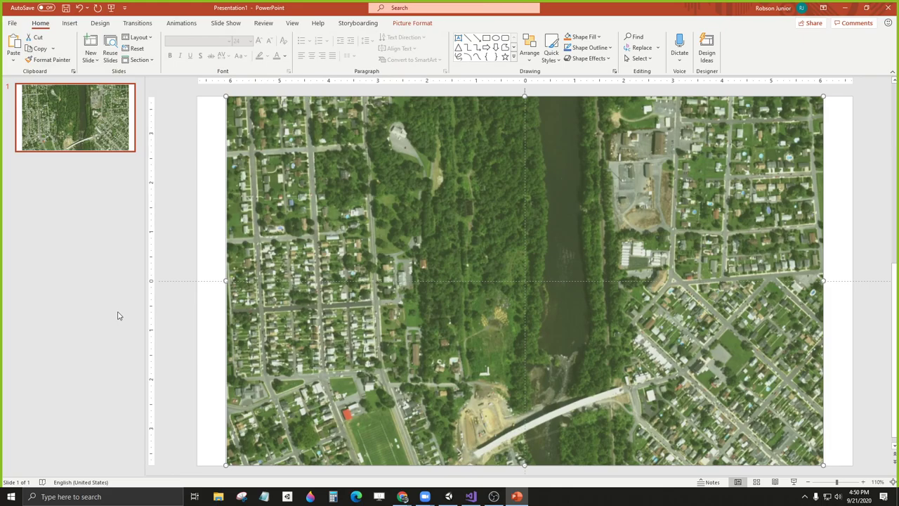
Step: Close PowerPoint without saving the presentation and return to Unity
left_click(887, 7)
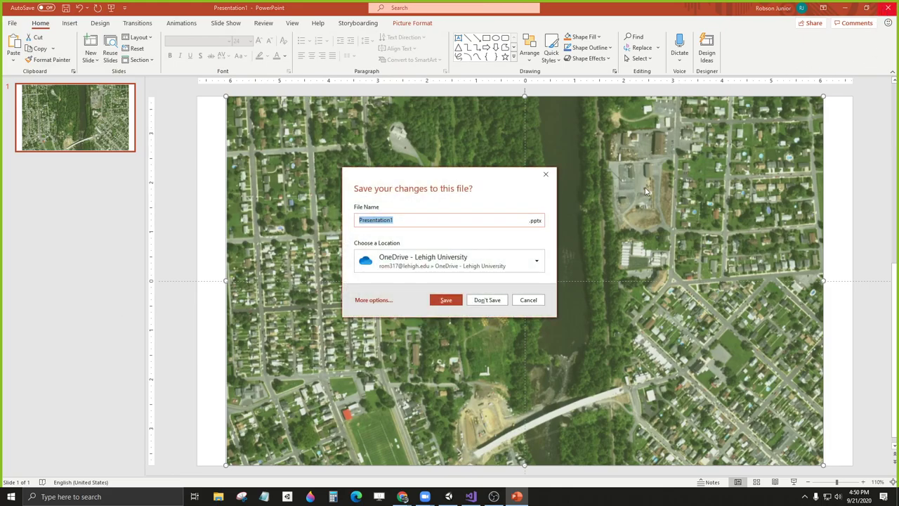
left_click(487, 301)
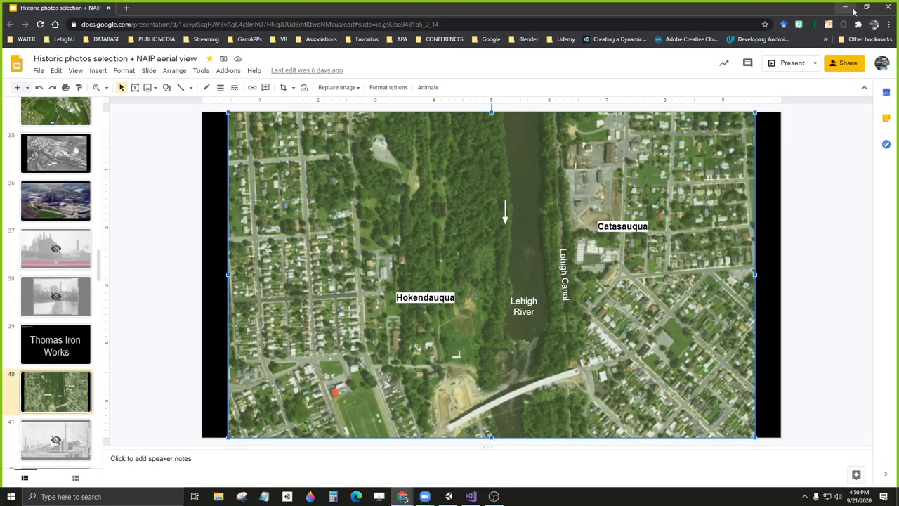
left_click(846, 9)
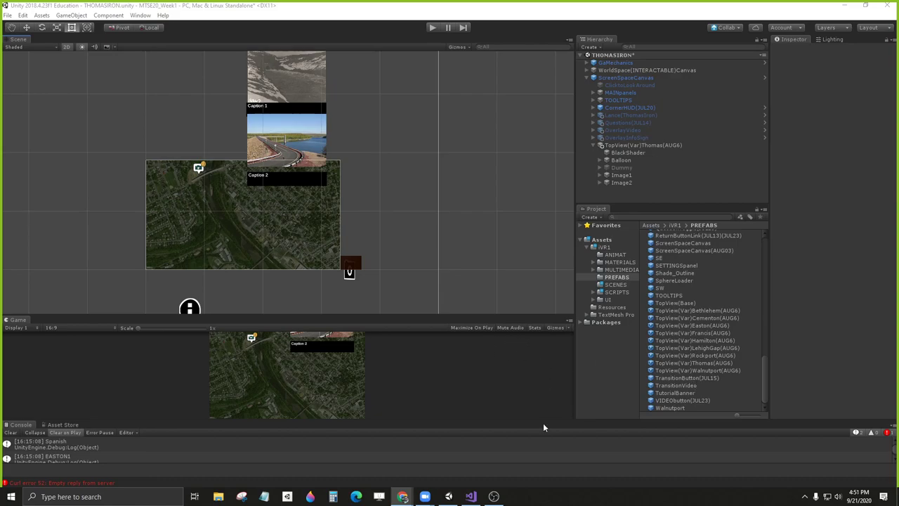
left_click(593, 269)
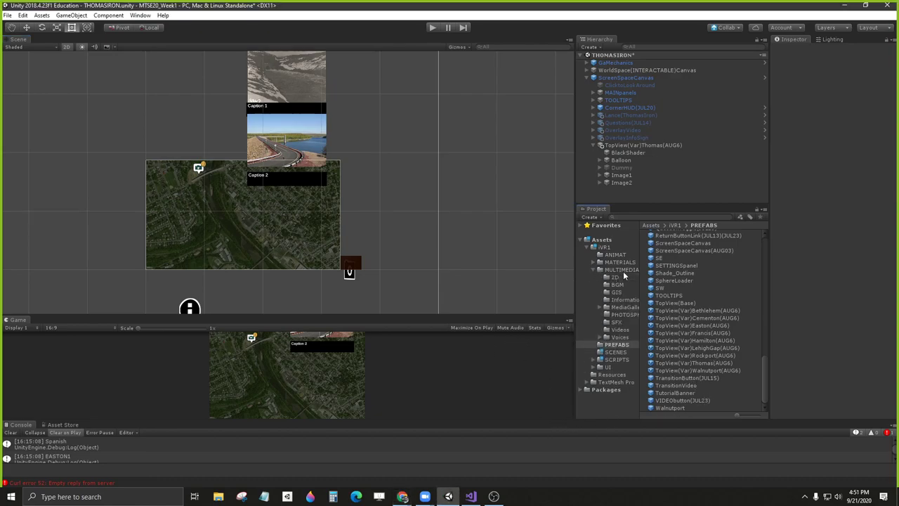
left_click(623, 271)
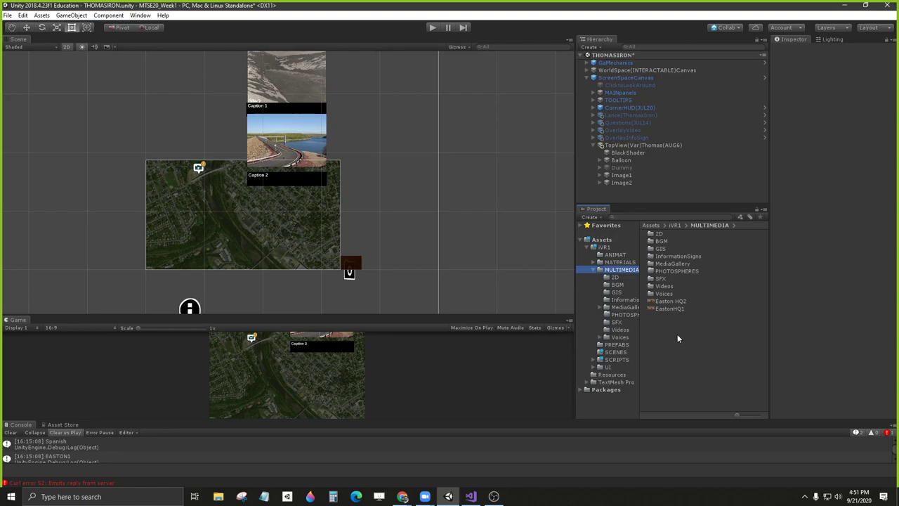
left_click(587, 249)
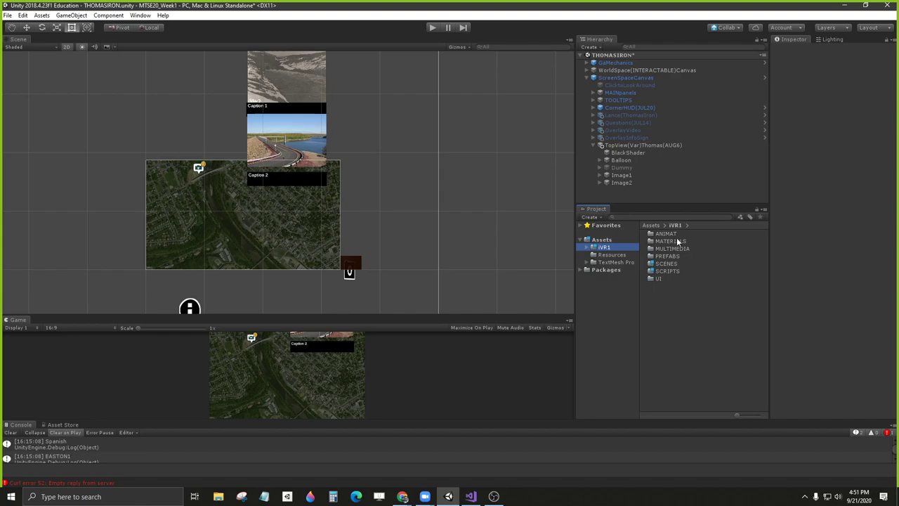
left_click(588, 248)
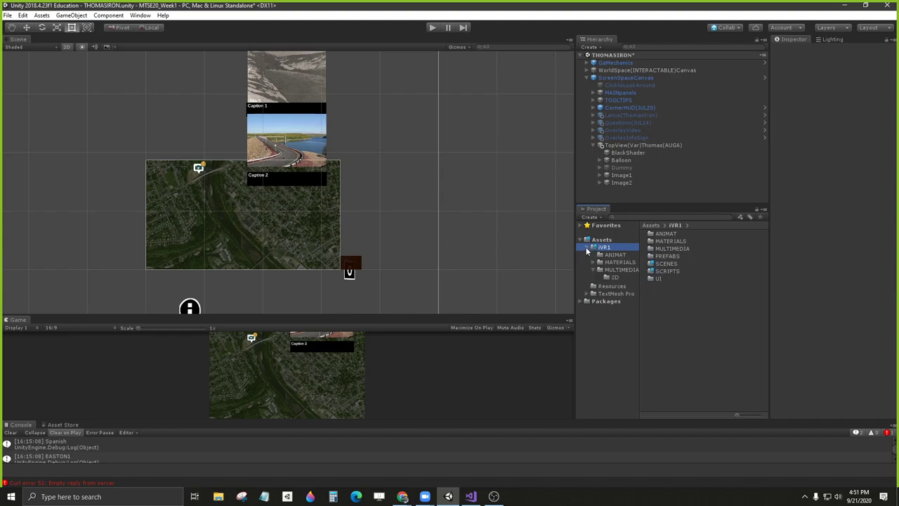
left_click(621, 270)
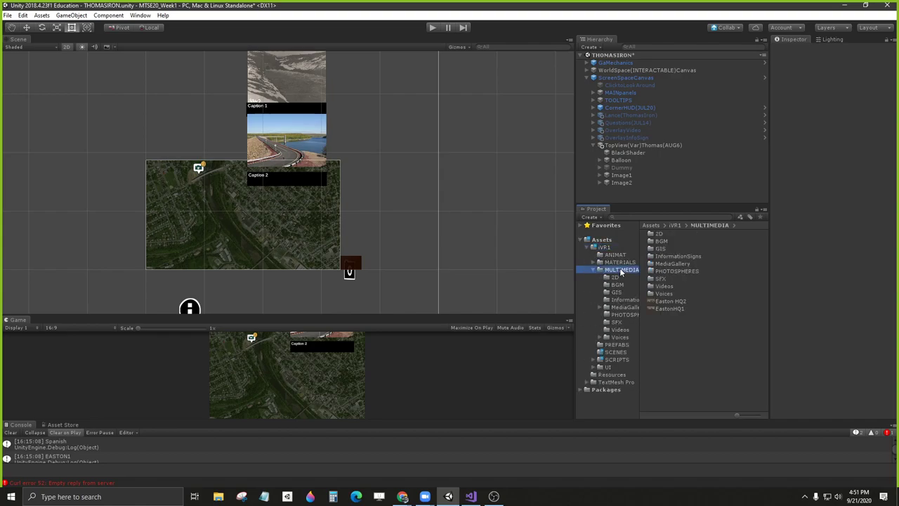
left_click(666, 303)
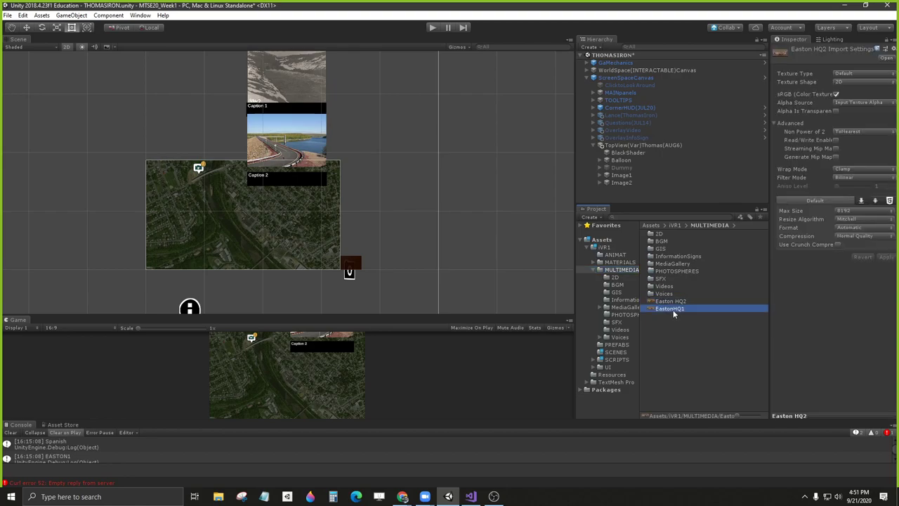
left_click(671, 309)
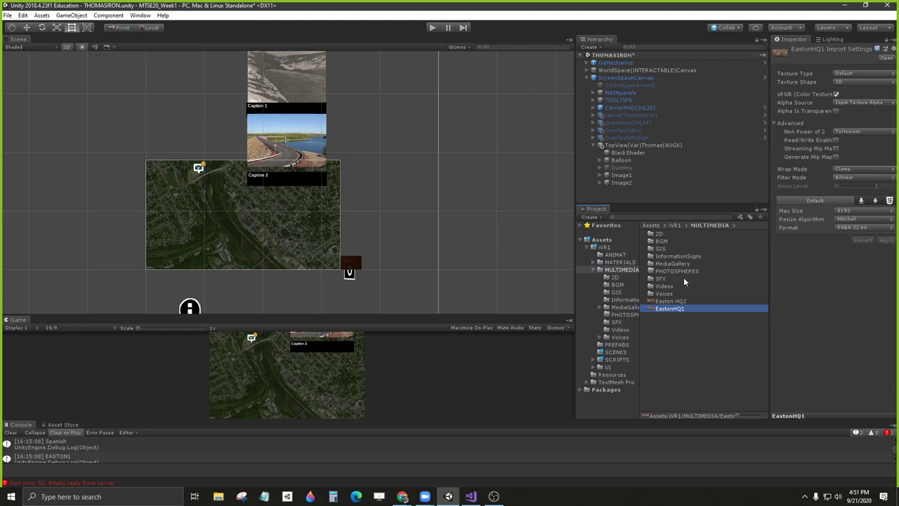
left_click(618, 271)
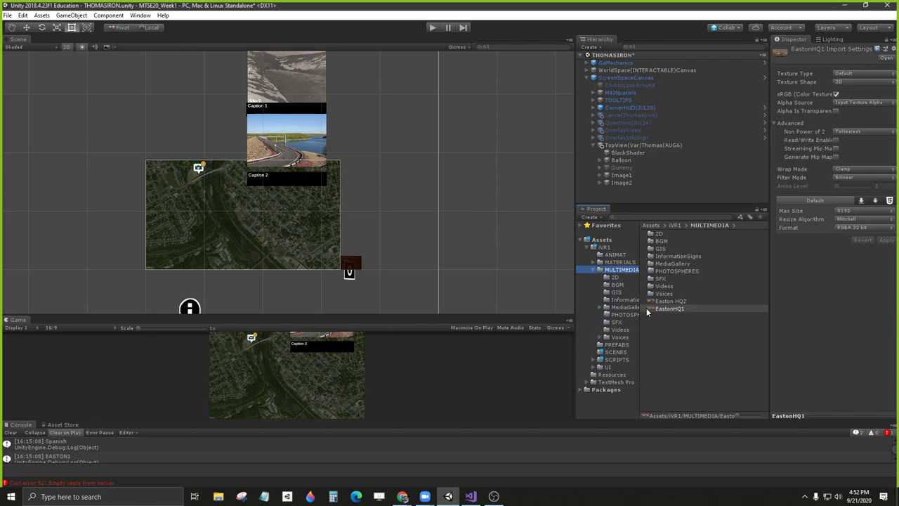
left_click(678, 320)
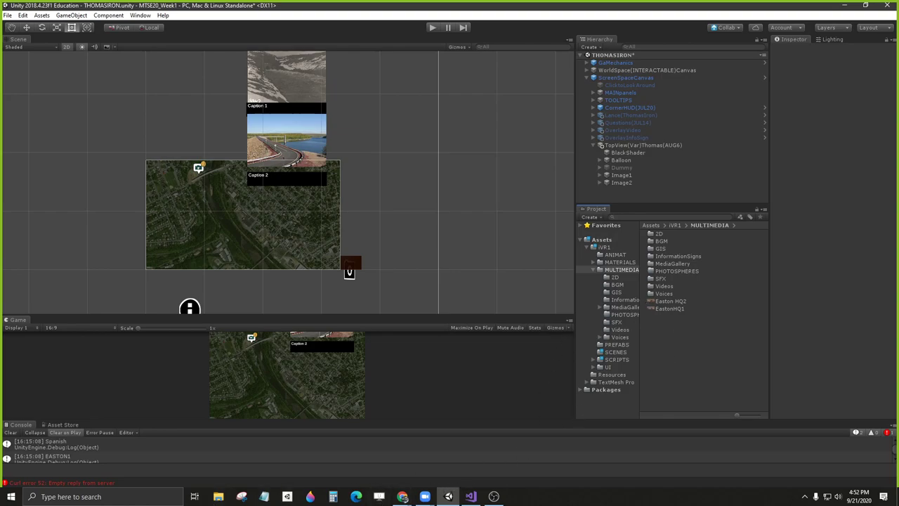
Step: Drag the recent aerial image from File Explorer into Unity's MULTIMEDIA folder, then close Explorer
key("super+e")
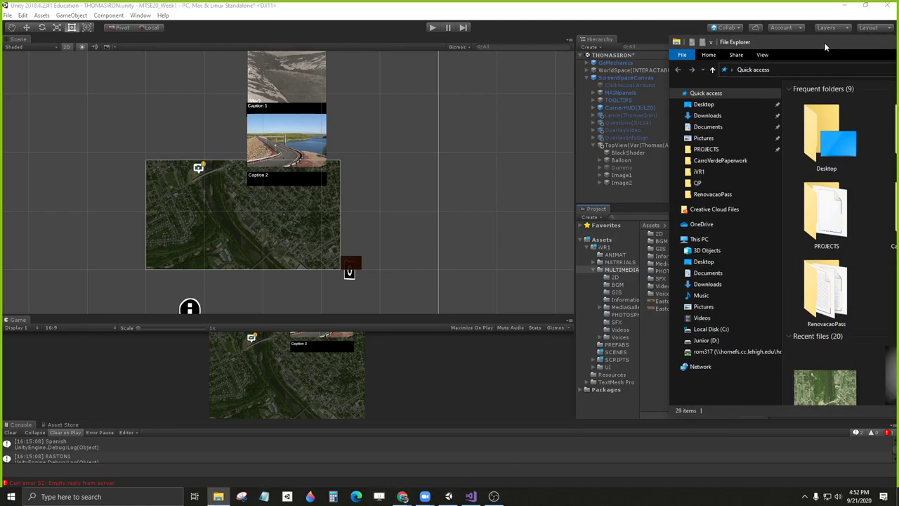
left_click_drag(728, 4, 692, 1)
left_click(865, 5)
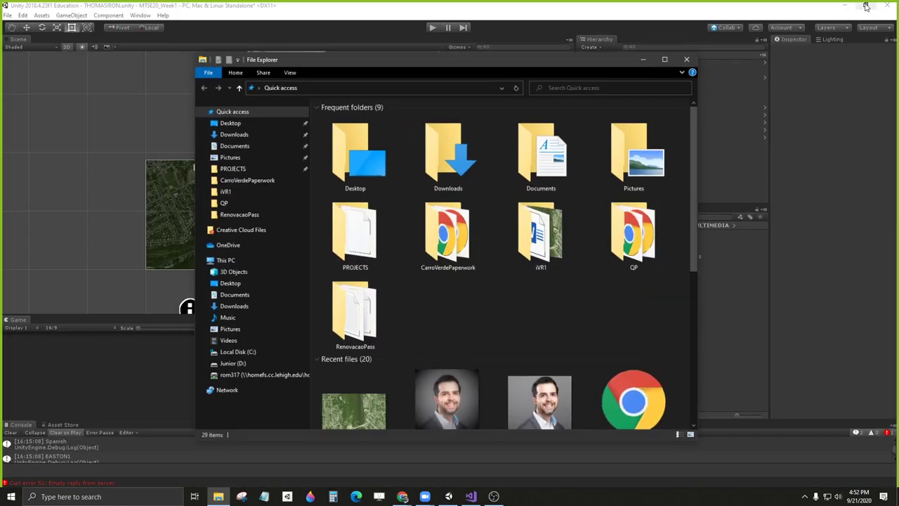
left_click_drag(523, 69, 241, 22)
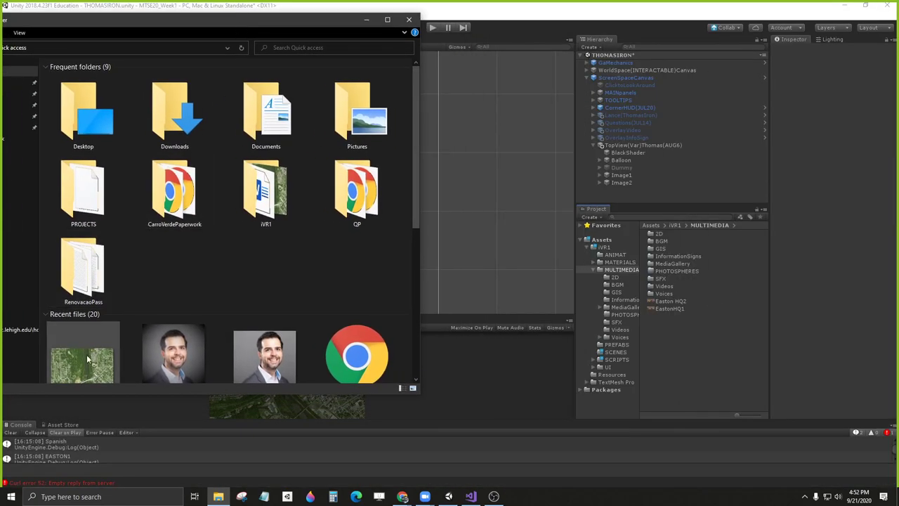
left_click_drag(85, 358, 676, 320)
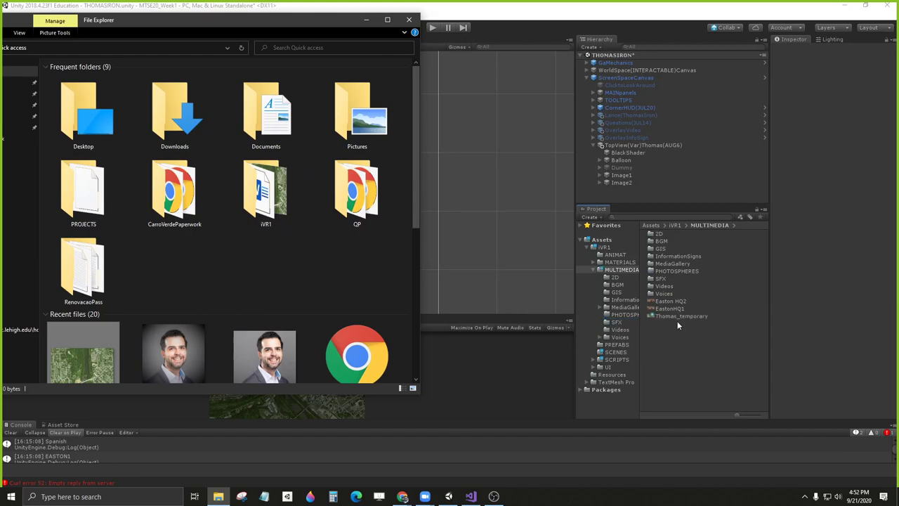
left_click(409, 19)
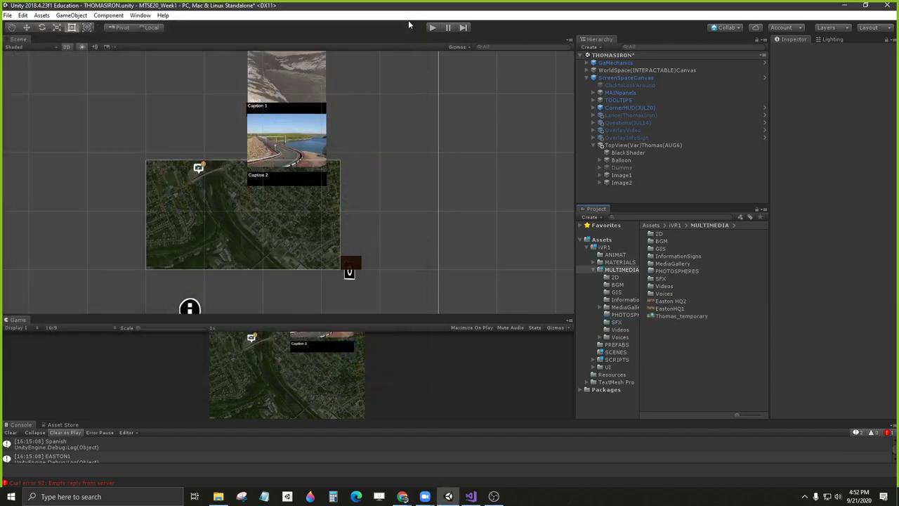
left_click(667, 316)
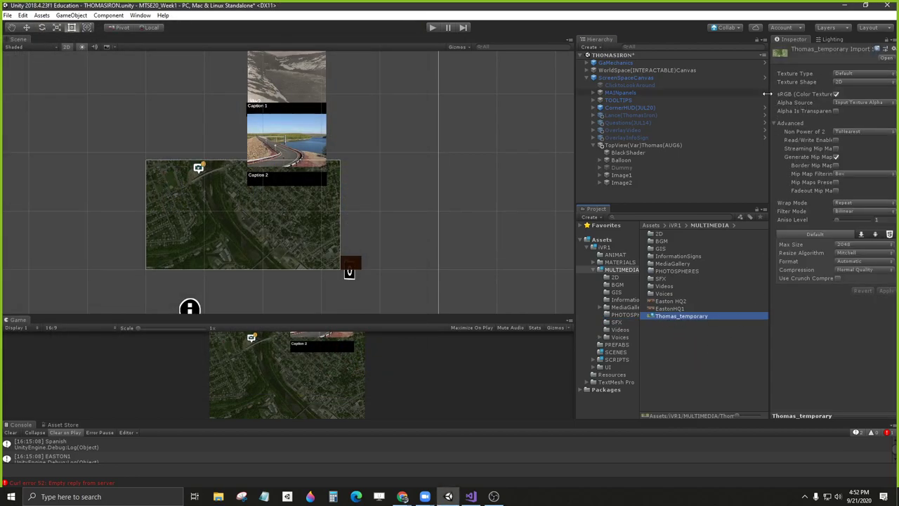
Step: Try Sprite (2D and UI) on Thomas_temporary, revert to Default and discard the unapplied changes
left_click_drag(767, 93, 728, 95)
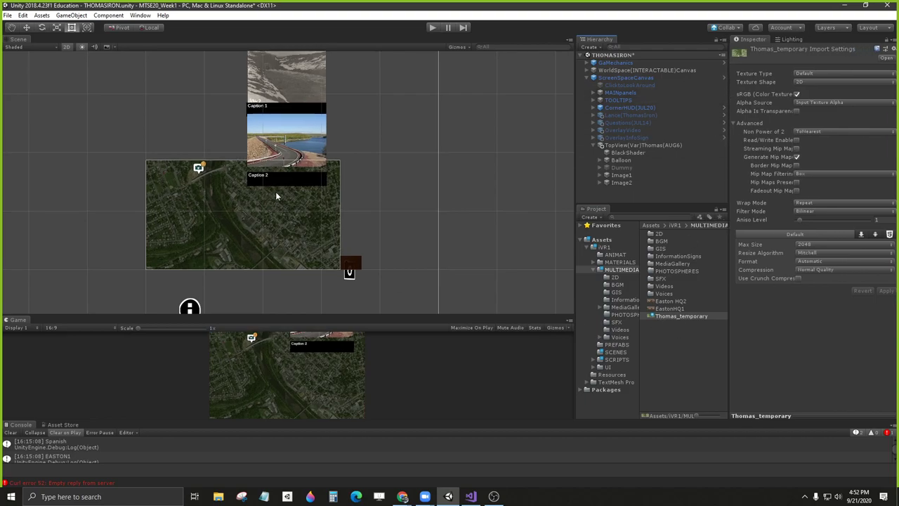
left_click(662, 316)
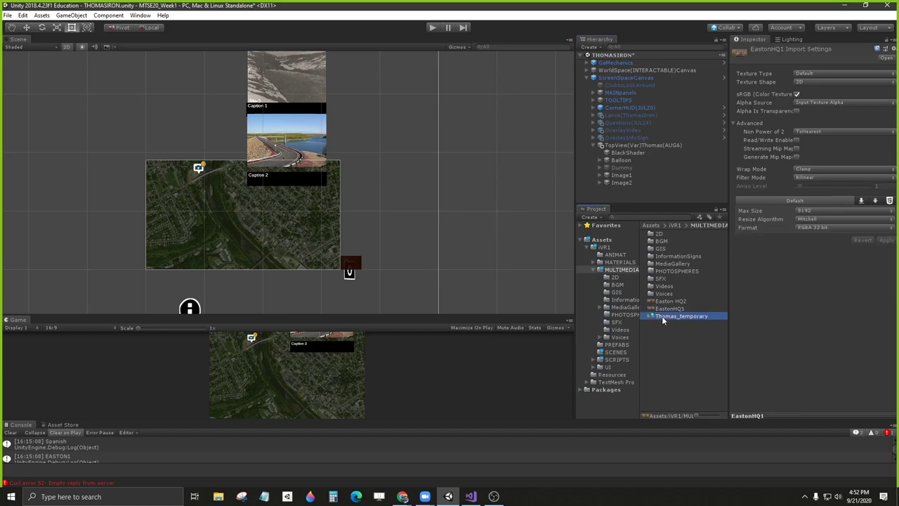
left_click(815, 74)
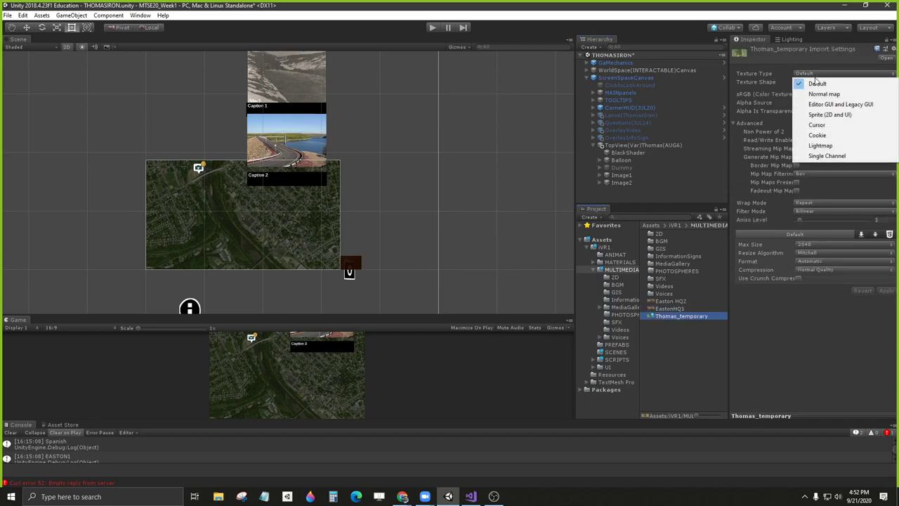
left_click(840, 116)
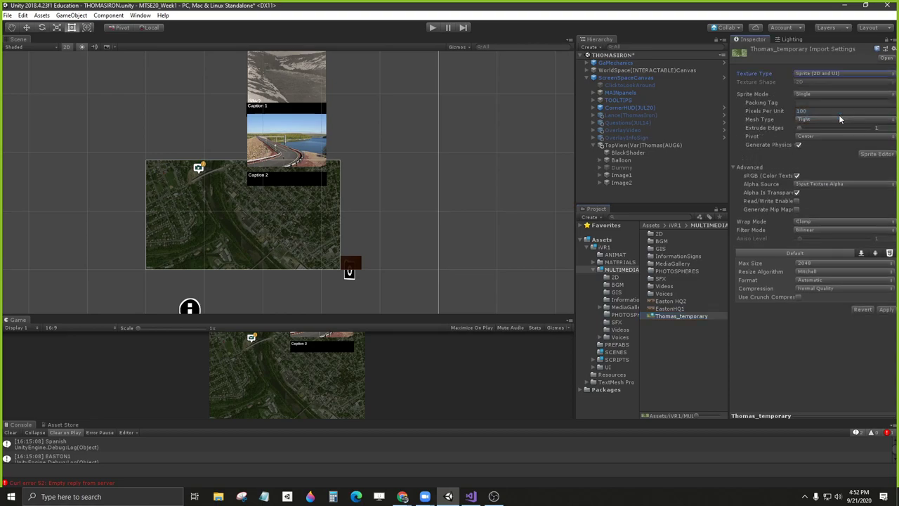
left_click(818, 73)
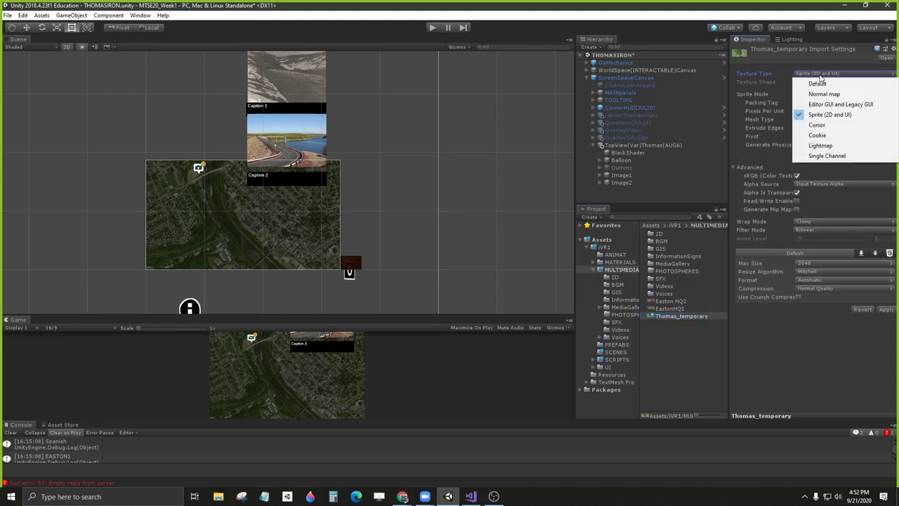
left_click(817, 85)
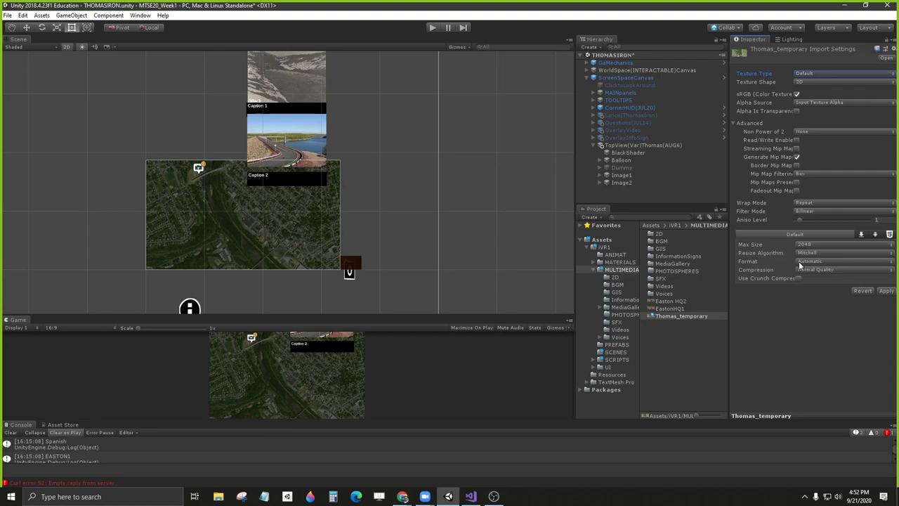
left_click(671, 309)
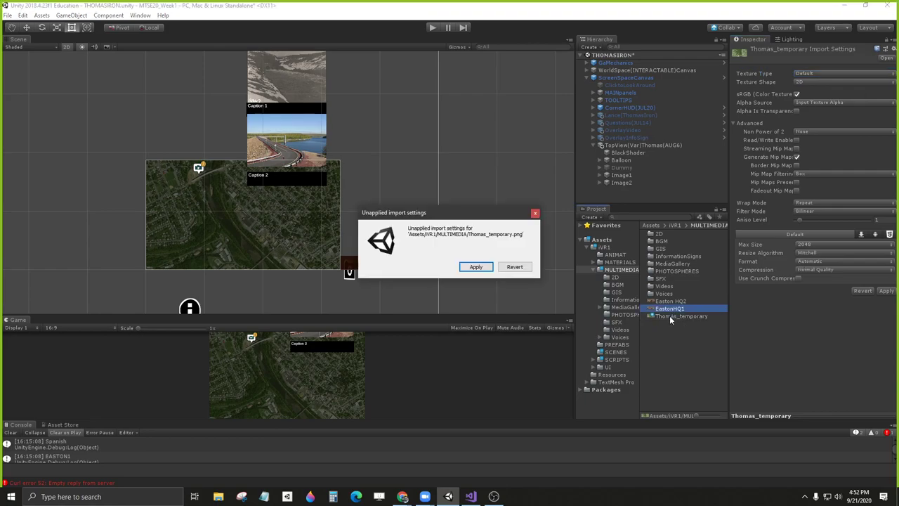
left_click(514, 268)
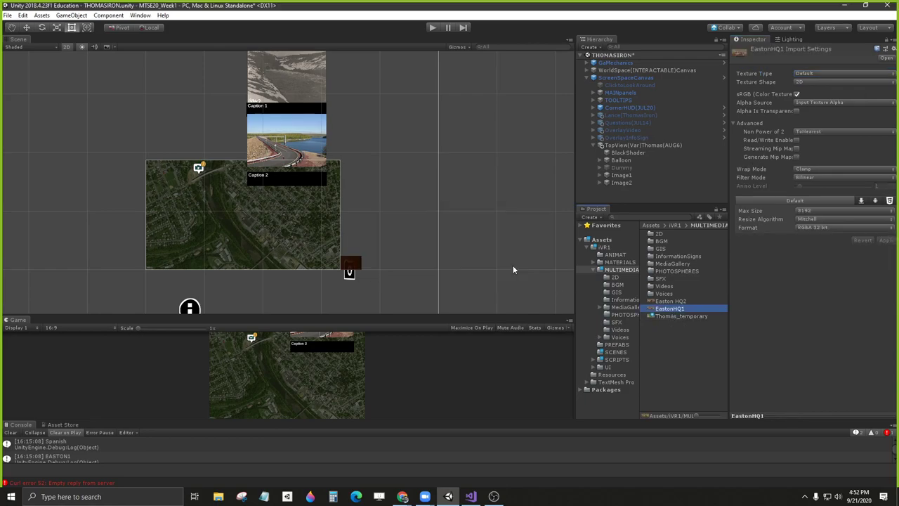
left_click(681, 317)
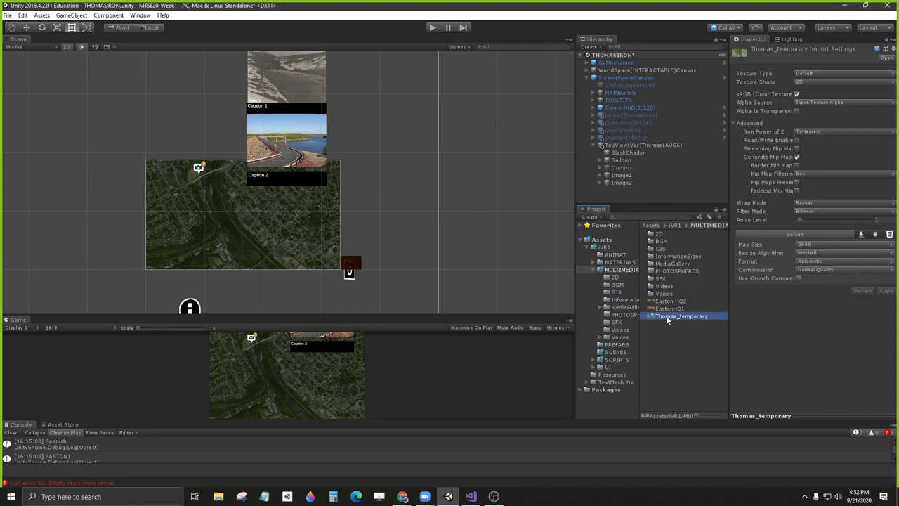
Step: Set Thomas_temporary's Texture Type to Sprite (2D and UI) and apply it
left_click(760, 73)
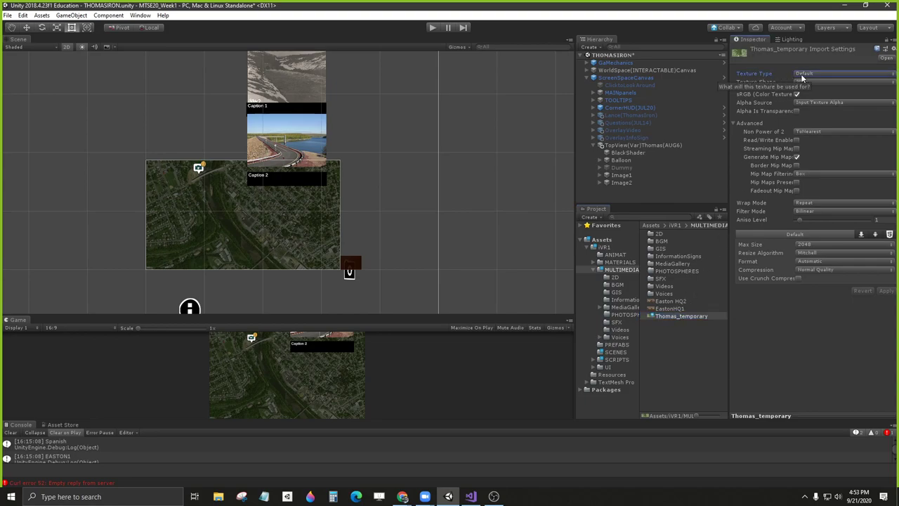
left_click(819, 74)
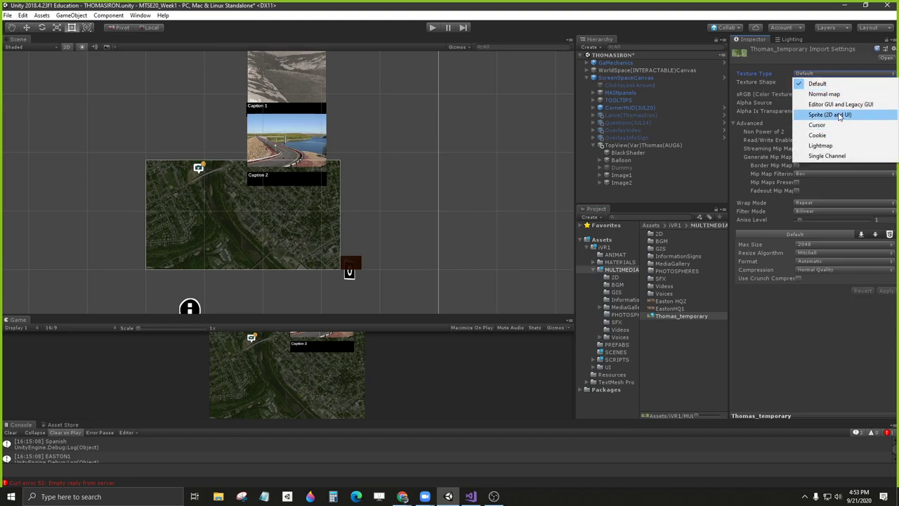
left_click(836, 115)
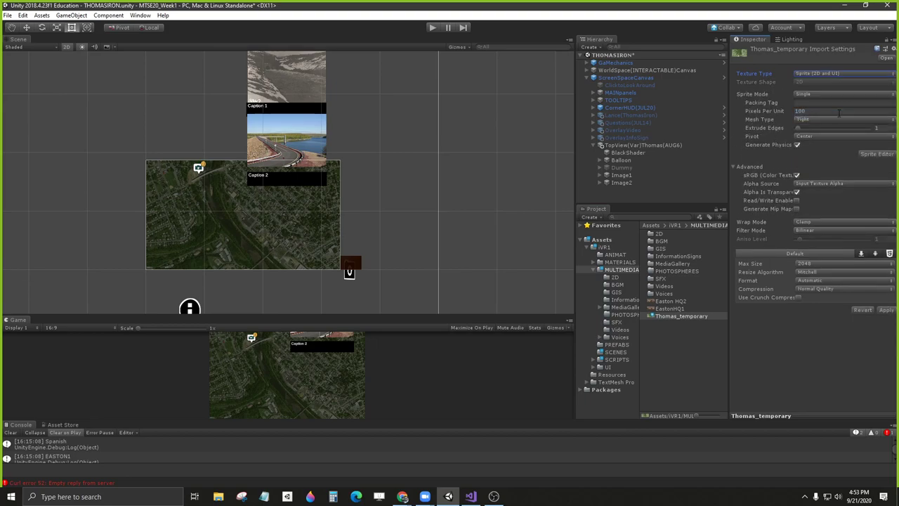
left_click(891, 310)
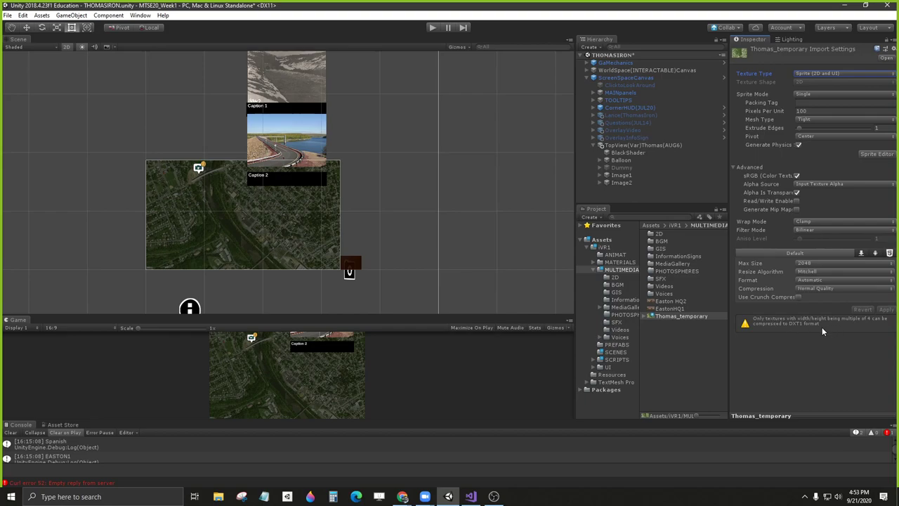
left_click(664, 323)
Step: Reveal Thomas_temporary.png in the MULTIMEDIA folder and open it in Paint 3D
right_click(667, 319)
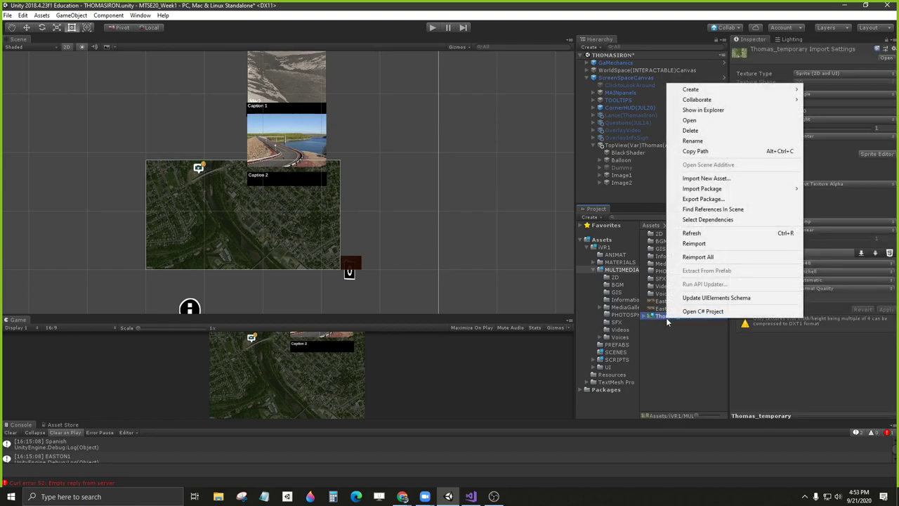
left_click(702, 110)
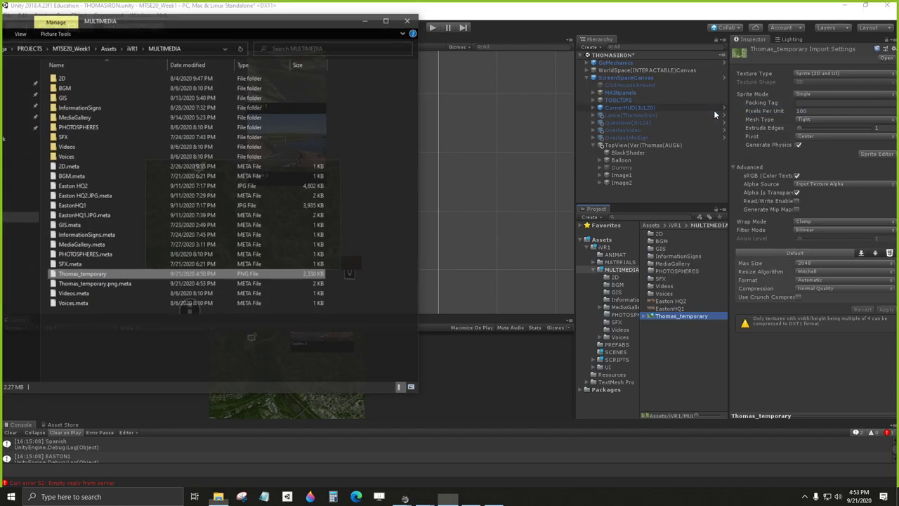
left_click_drag(177, 22, 413, 18)
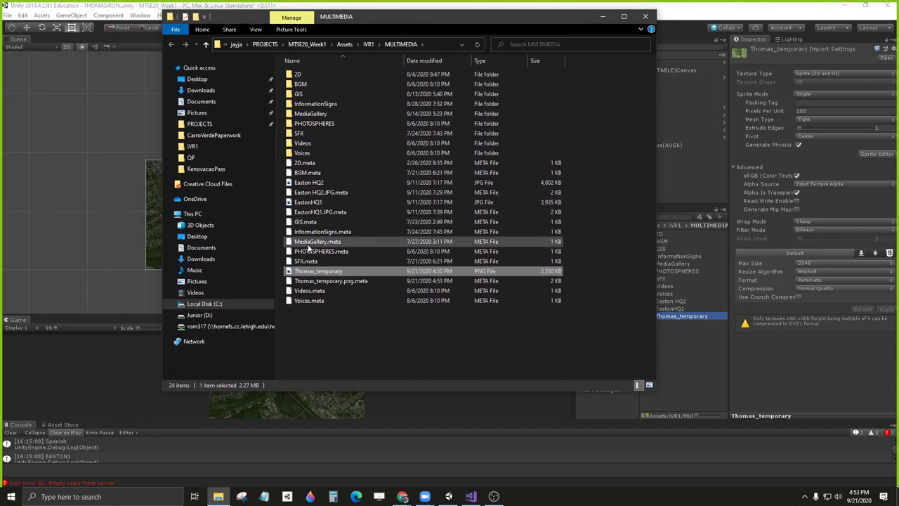
right_click(311, 274)
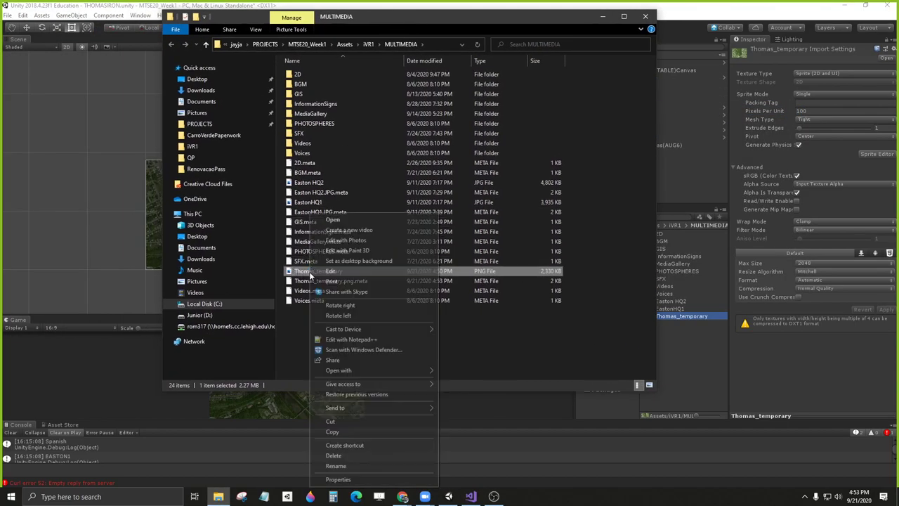
left_click(352, 252)
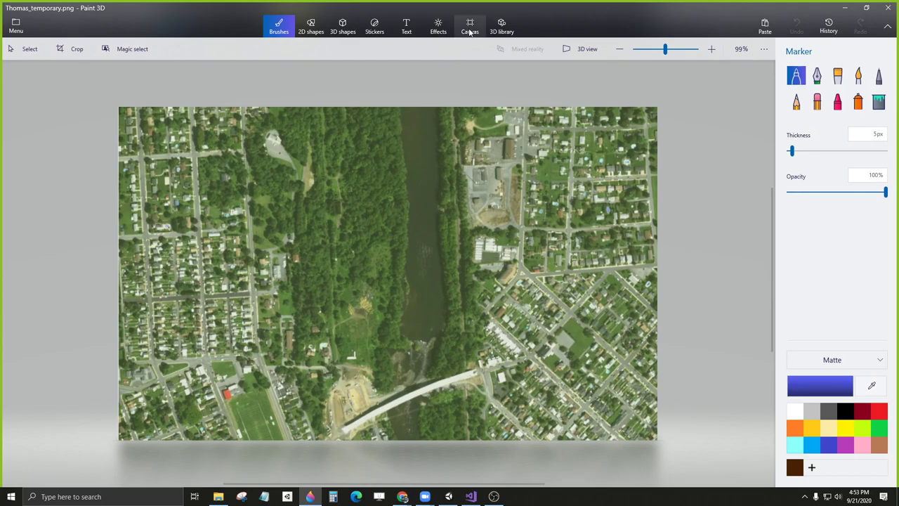
Step: Resize the Paint 3D canvas to 1164 × 720 px
left_click(470, 28)
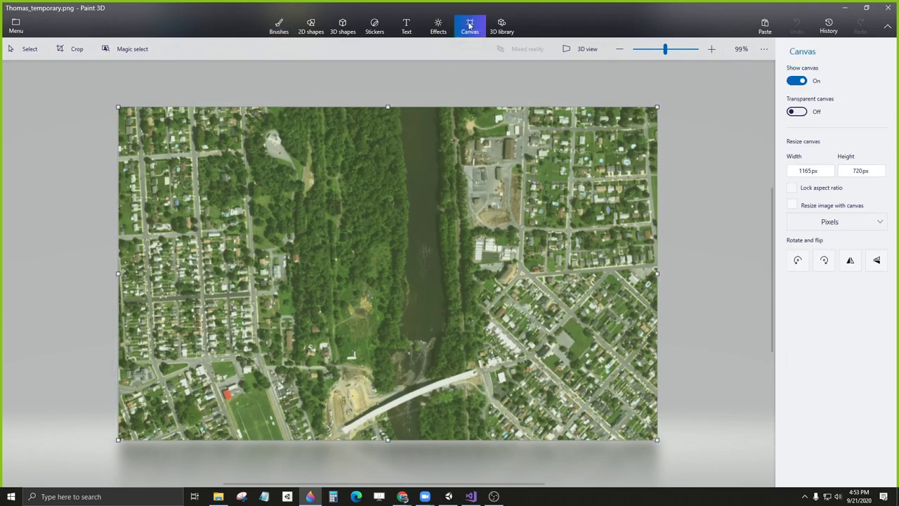
left_click(809, 171)
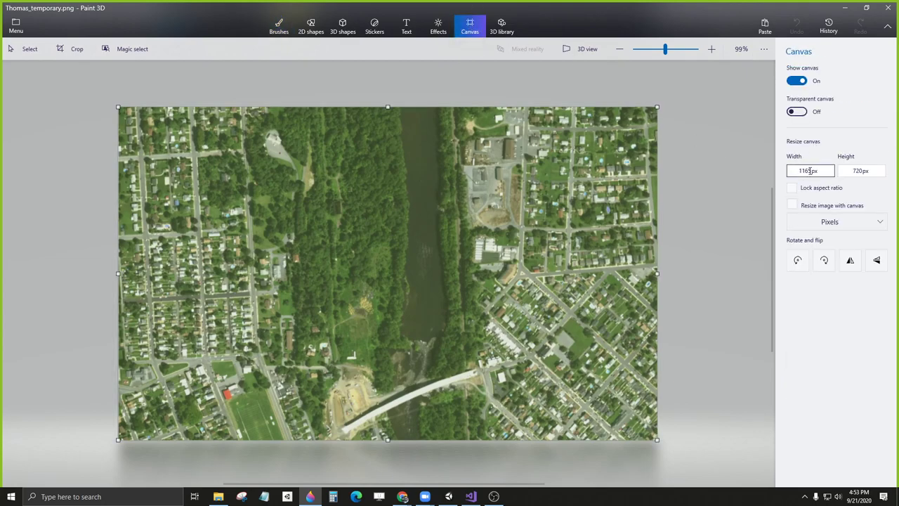
double_click(809, 171)
type("118")
key("Tab")
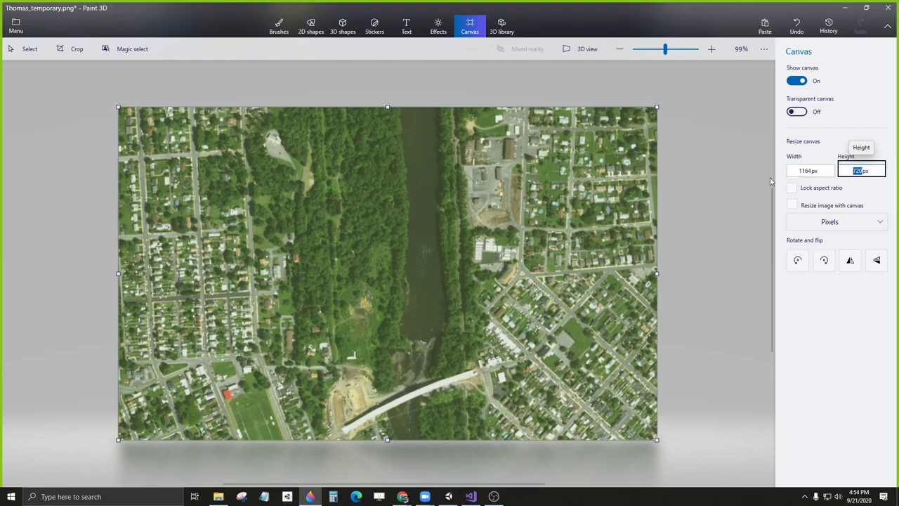
Step: Save Thomas_temporary.png and close Paint 3D
left_click(17, 28)
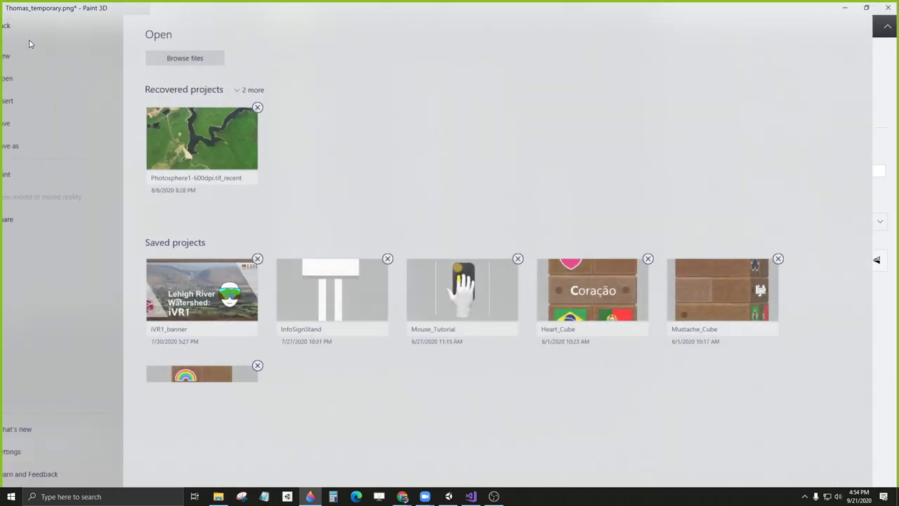
left_click(28, 122)
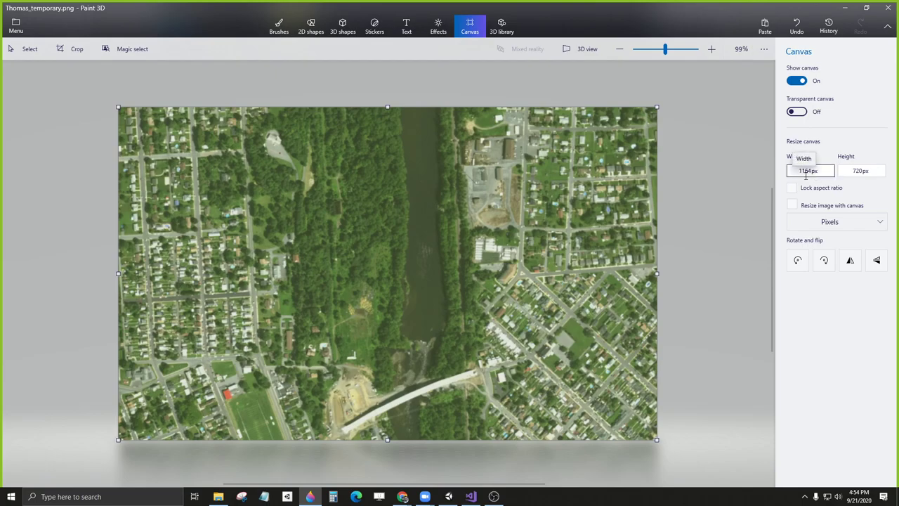
left_click(887, 7)
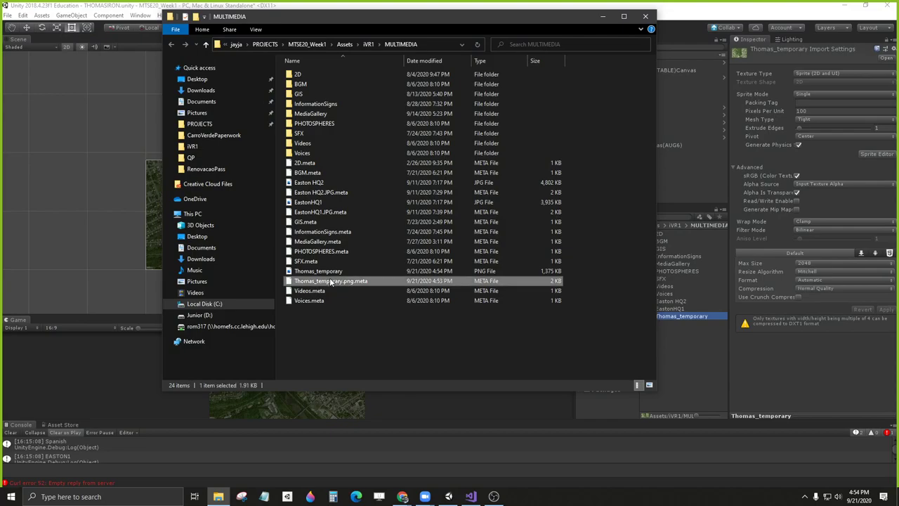
Step: Minimize File Explorer to bring the Unity editor back into view
left_click(602, 15)
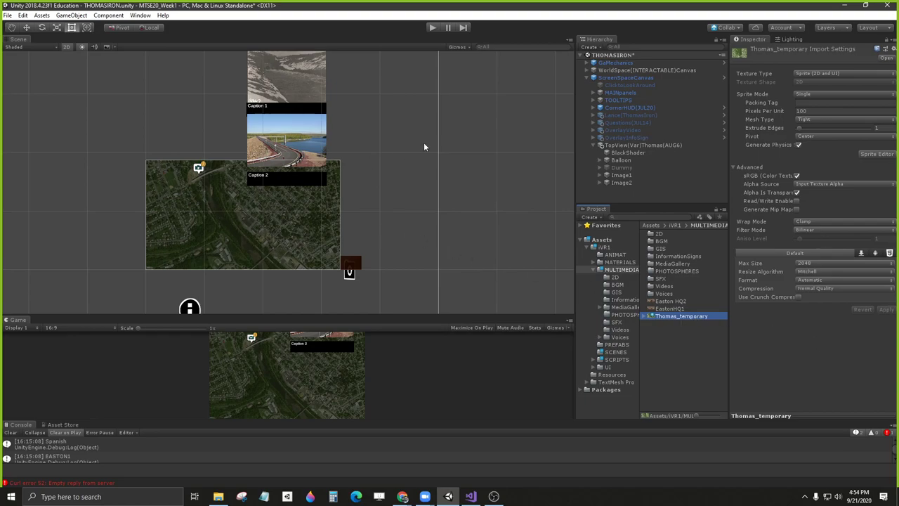
Step: Deactivate the BlackShader, Image1 and Image2 objects
left_click(621, 153)
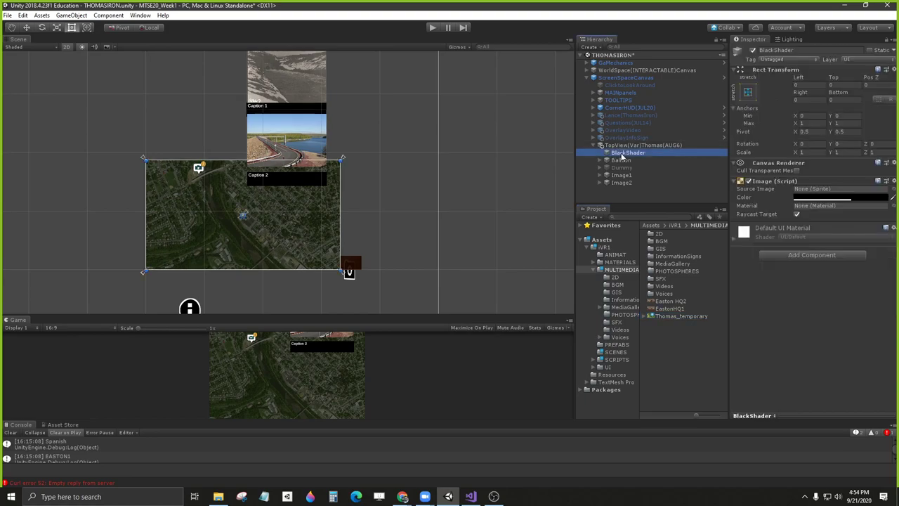
left_click(752, 50)
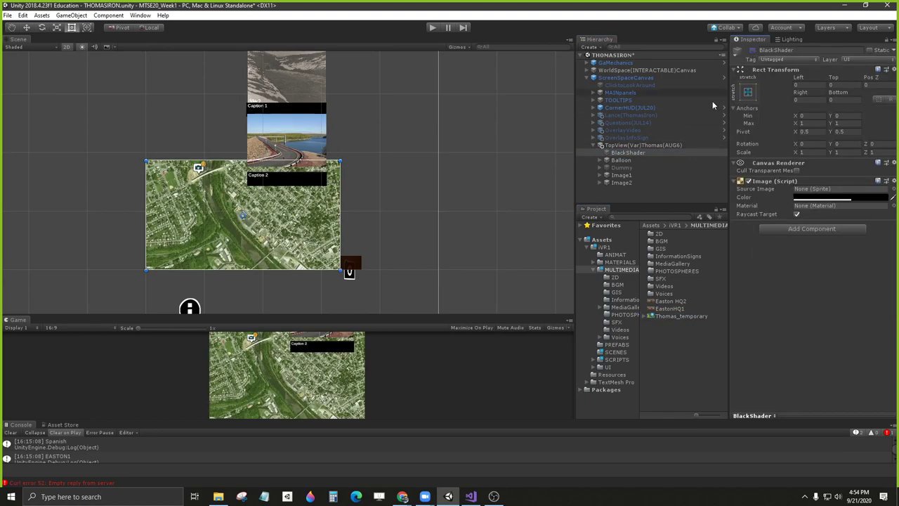
left_click(621, 175)
left_click(751, 51)
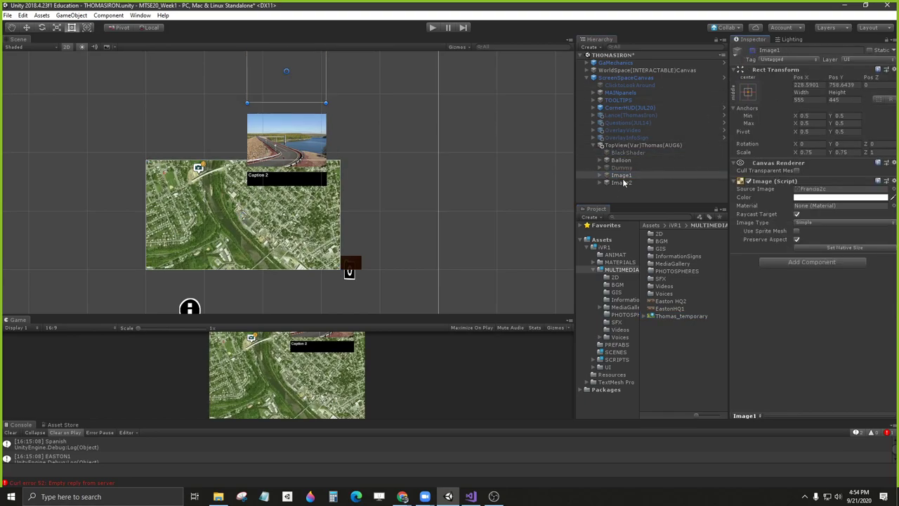
left_click(621, 183)
left_click(752, 50)
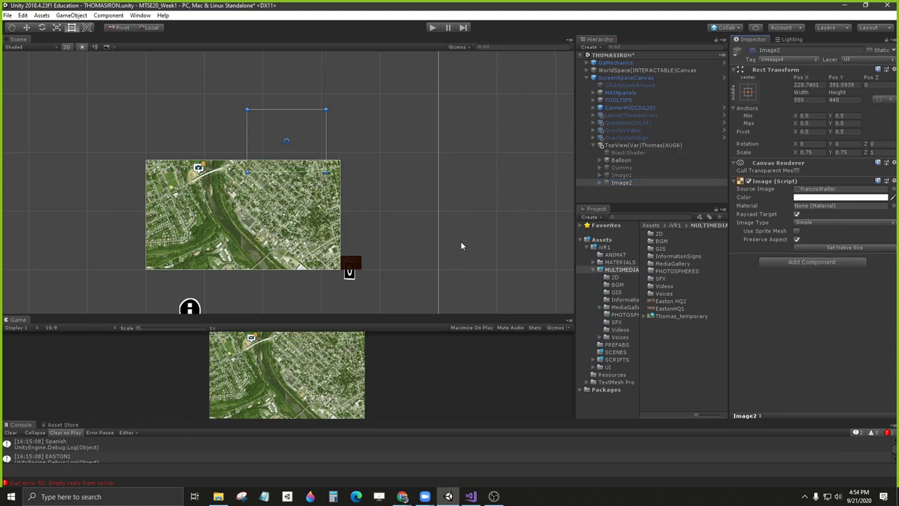
Step: Set Thomas_temporary as TopView's Source Image and enlarge the Game view
left_click(626, 146)
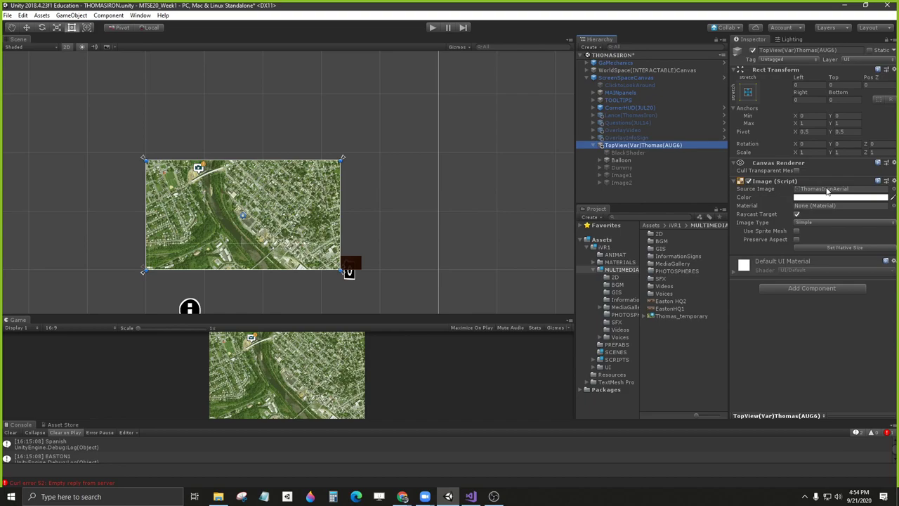
left_click_drag(671, 316, 831, 195)
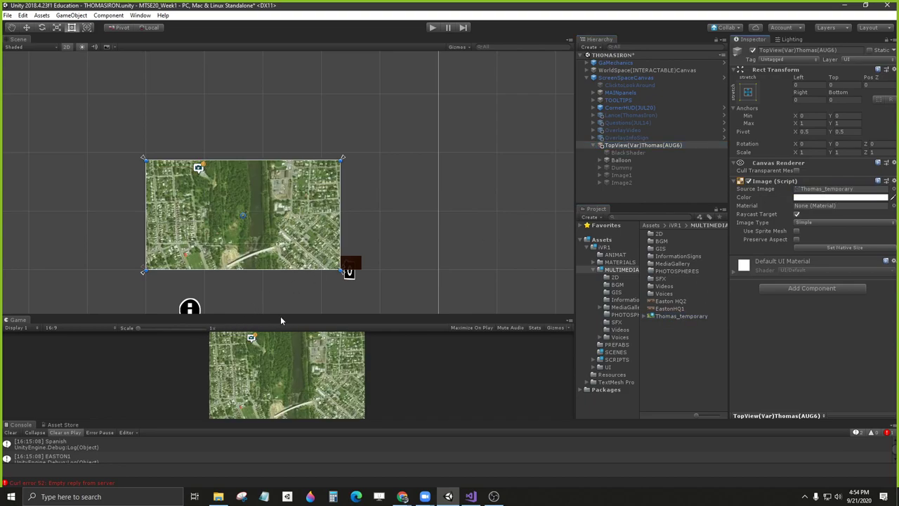
left_click_drag(300, 316, 301, 171)
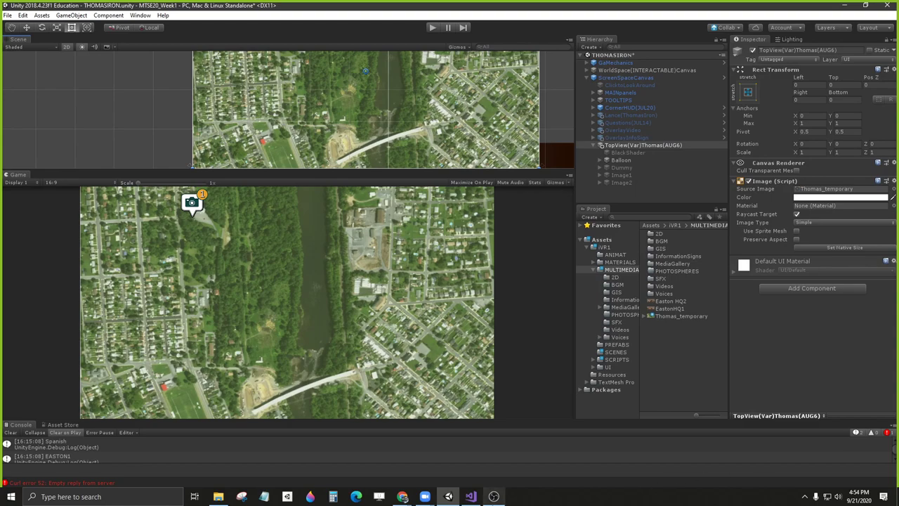
Step: Create an empty child named Labels under TopView(Var)Thomas(AUG6)
right_click(635, 144)
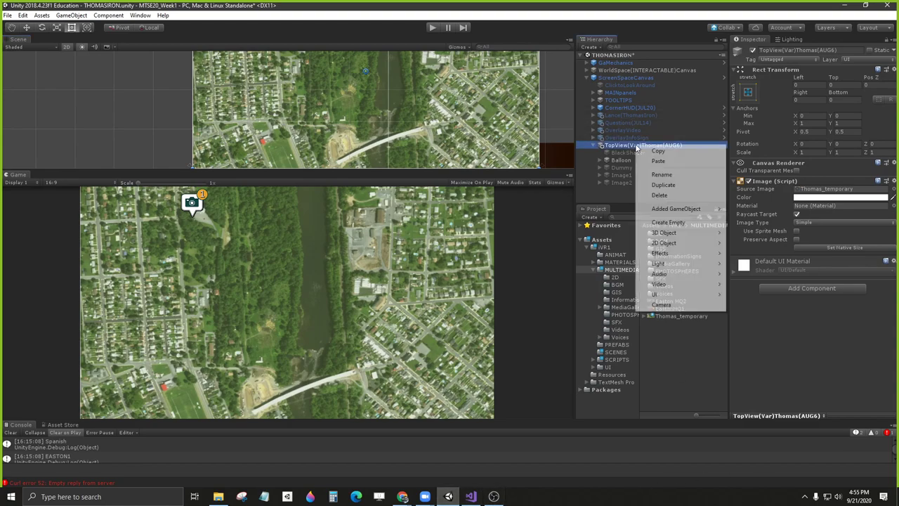
left_click(668, 222)
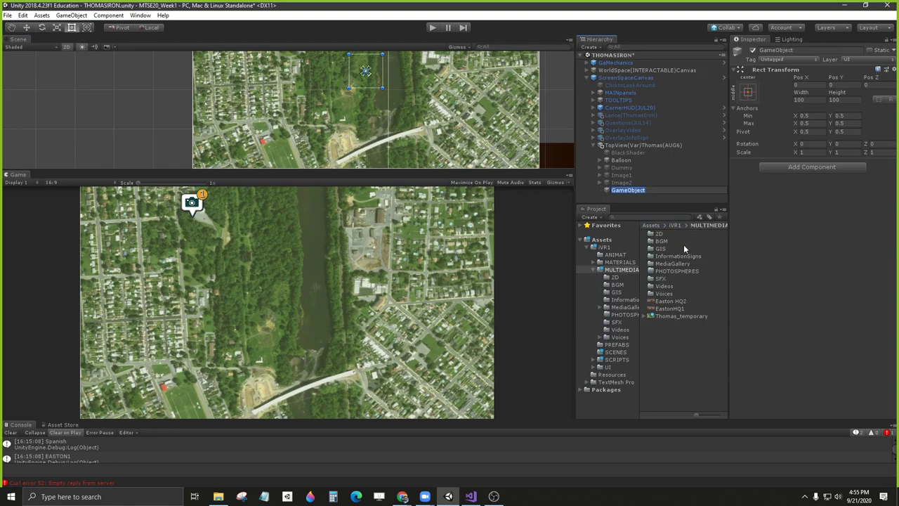
type("Labels")
key("Return")
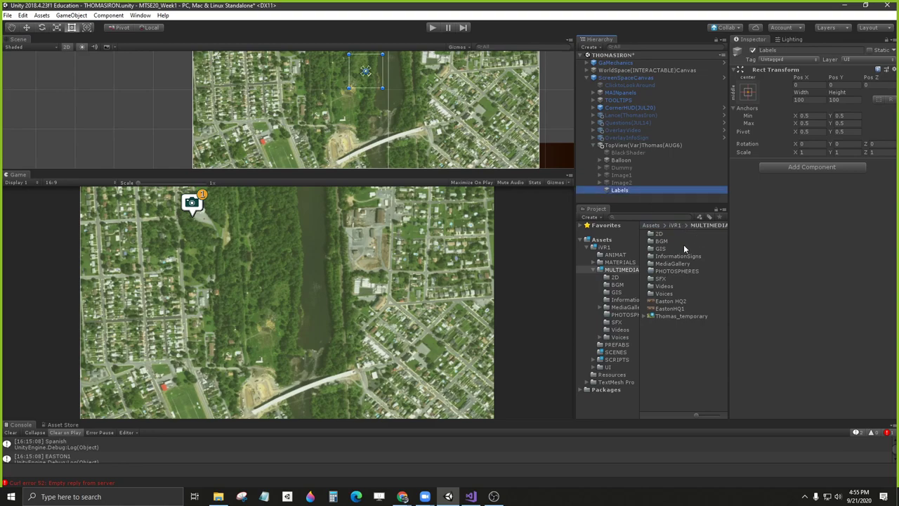
right_click(618, 190)
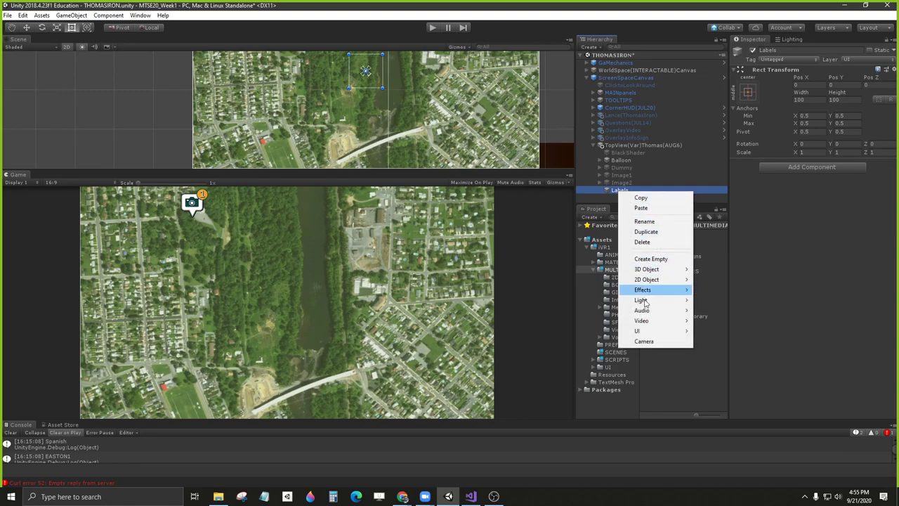
mouse_move(645, 331)
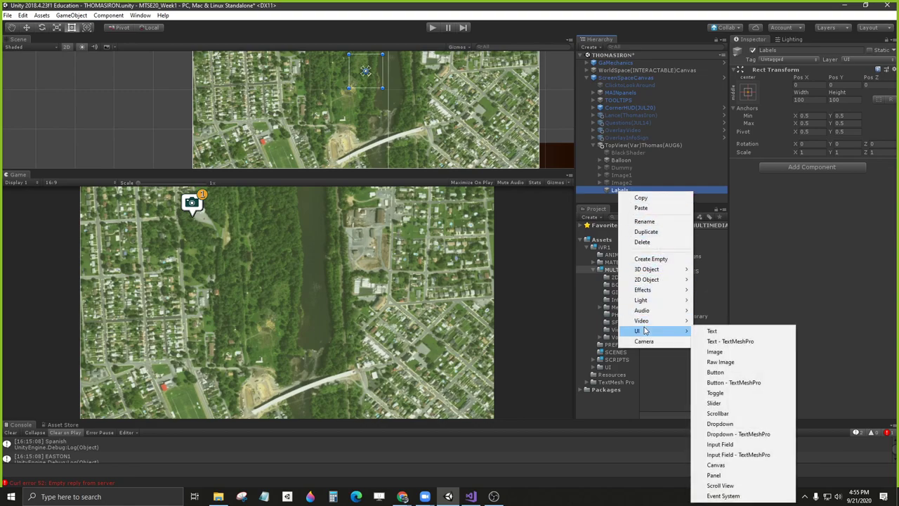
Step: Add a Text - TextMeshPro under Labels with font size 30 and the LiberationSans SDF - Outline preset
left_click(734, 340)
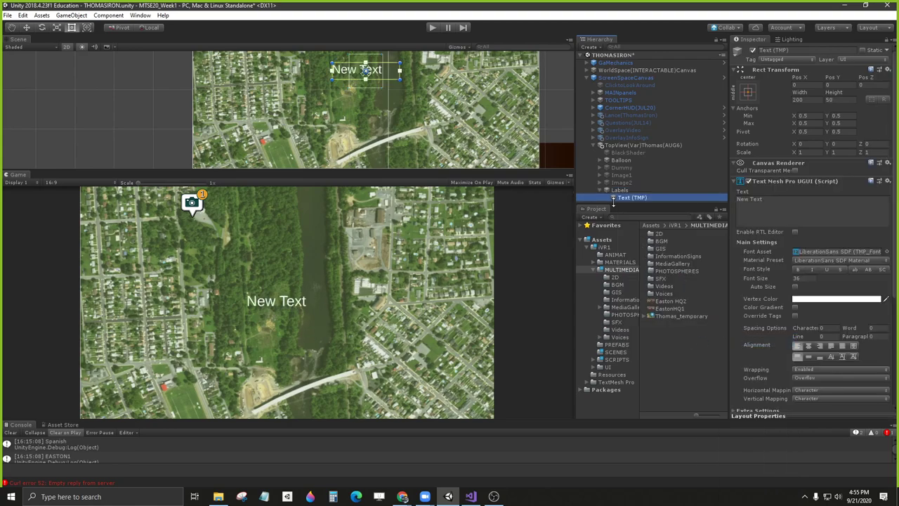
scroll(757, 197, "down", 3)
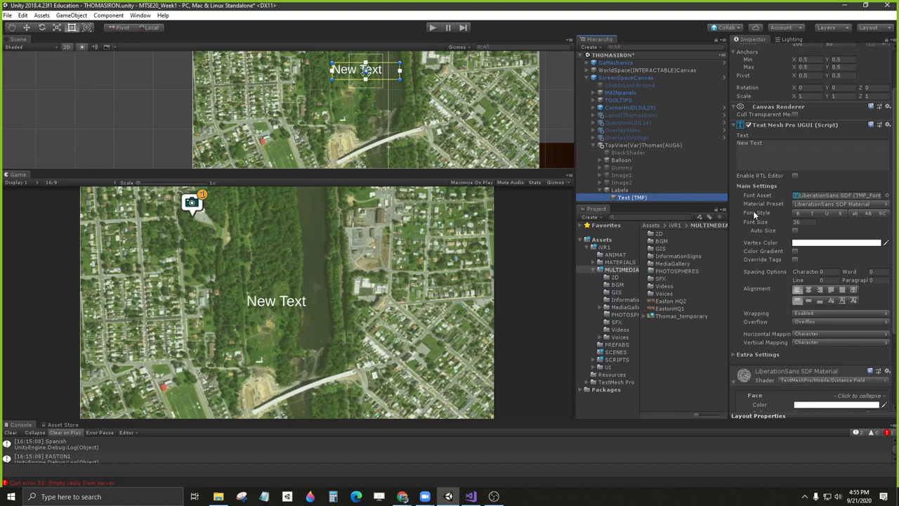
left_click(797, 222)
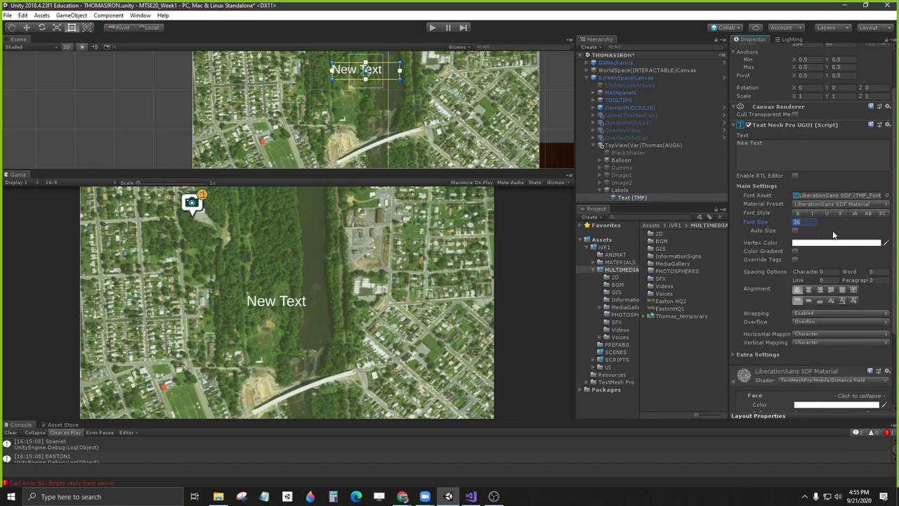
type("30")
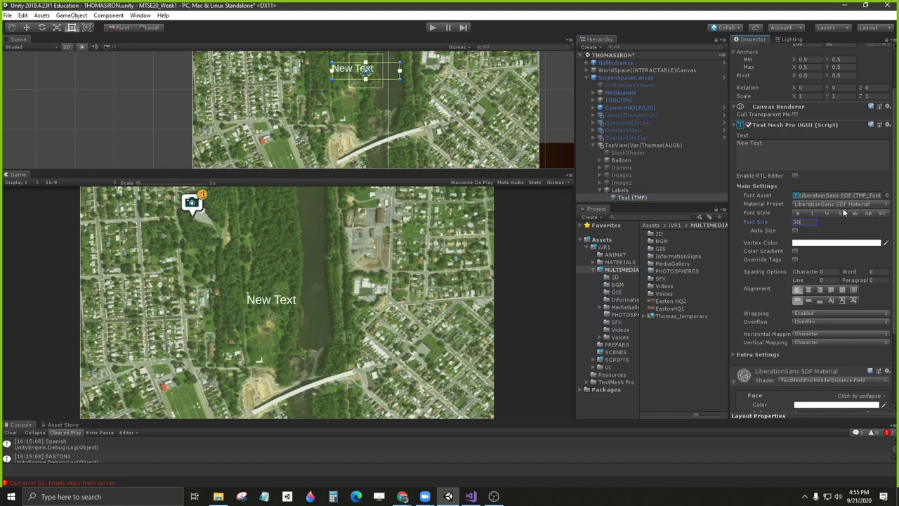
left_click(847, 204)
left_click(843, 235)
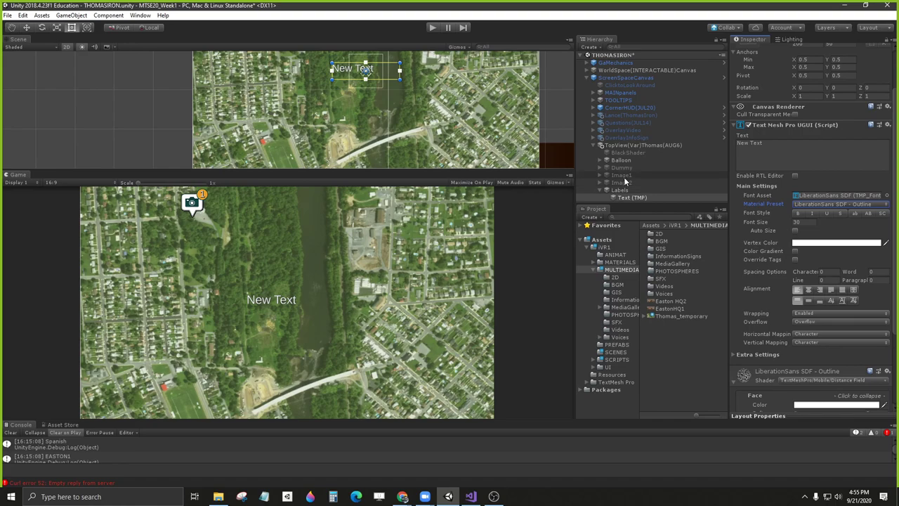
left_click(763, 142)
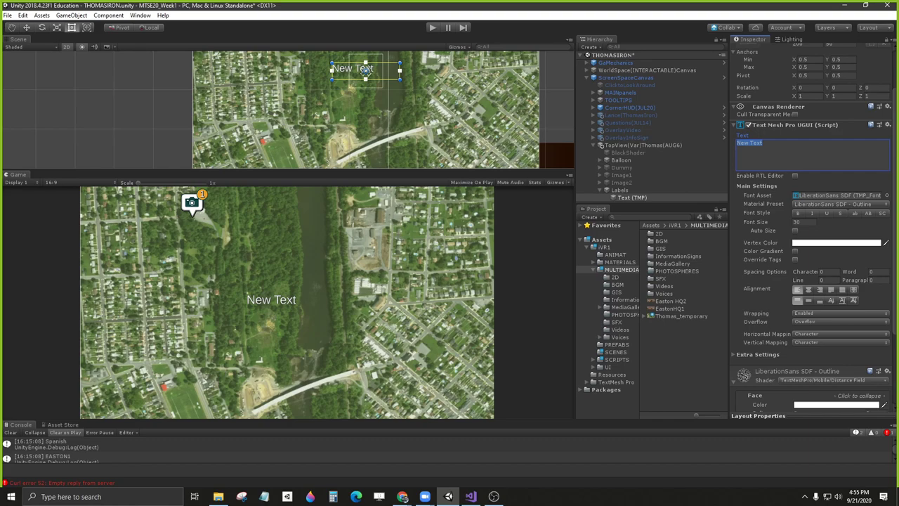
key("alt+Tab")
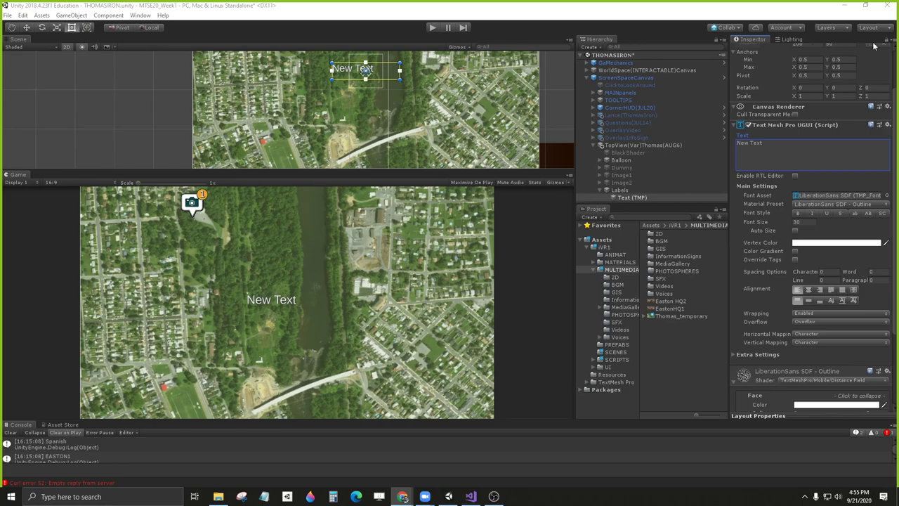
Step: Check slide 40's place labels in Google Slides, then minimize Chrome to return to Unity
scroll(10, 241, "down", 15)
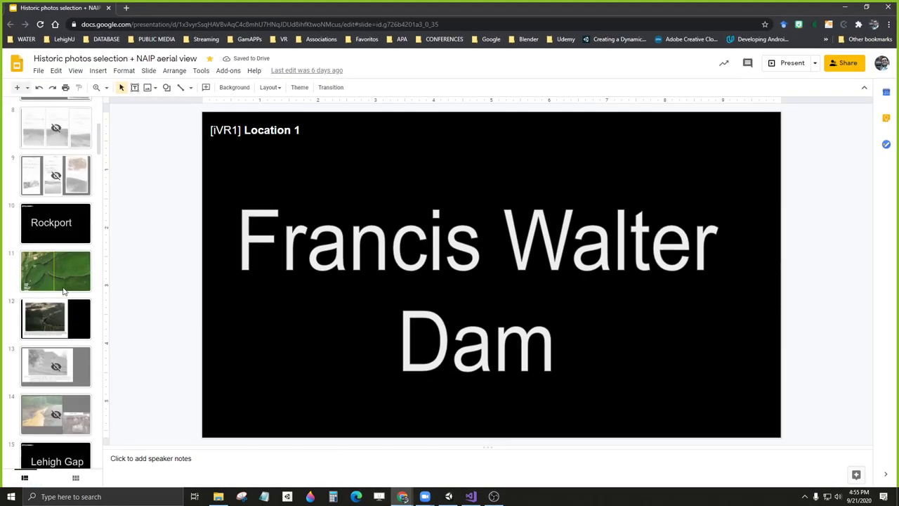
scroll(63, 297, "down", 7)
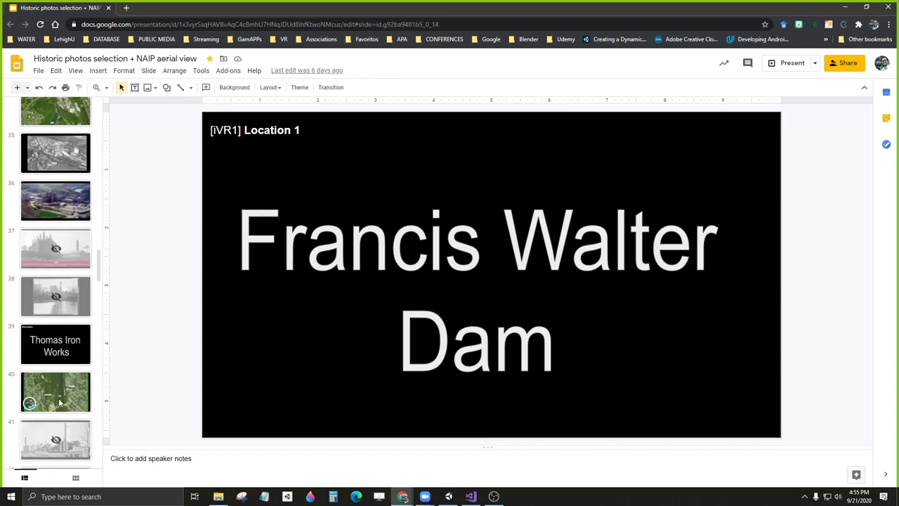
left_click(30, 405)
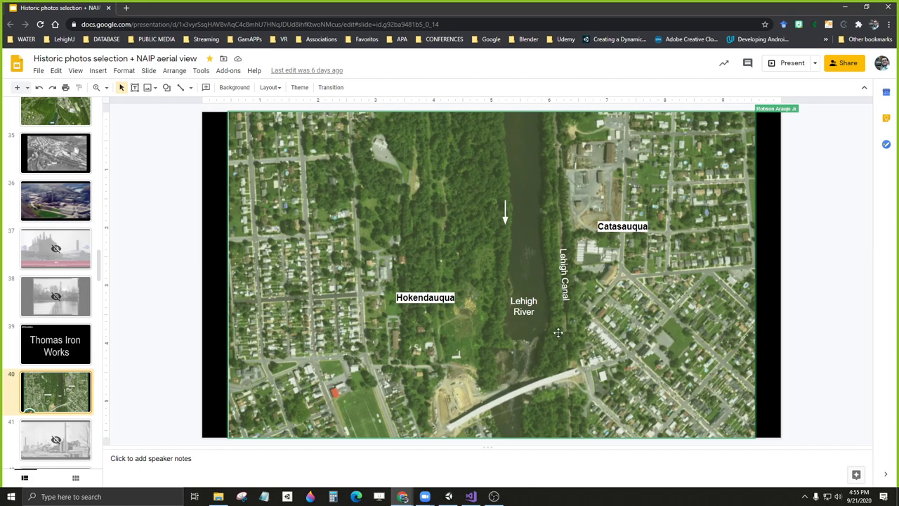
double_click(590, 4)
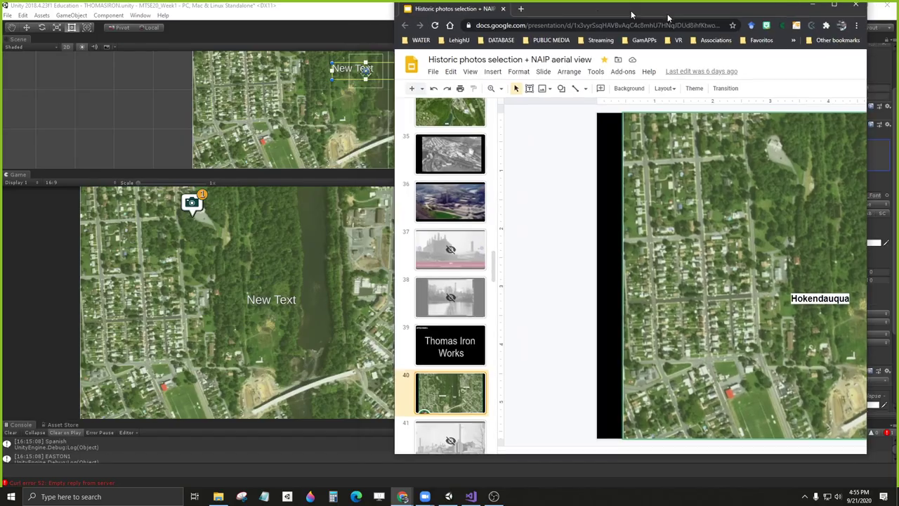
left_click(845, 6)
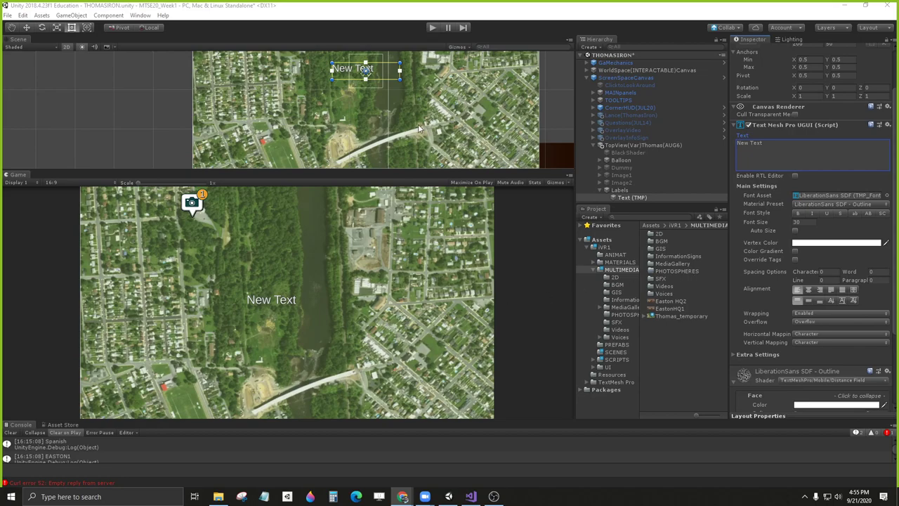
Step: Rename the text object LehighRiver and duplicate it as LehighCanal
left_click(630, 198)
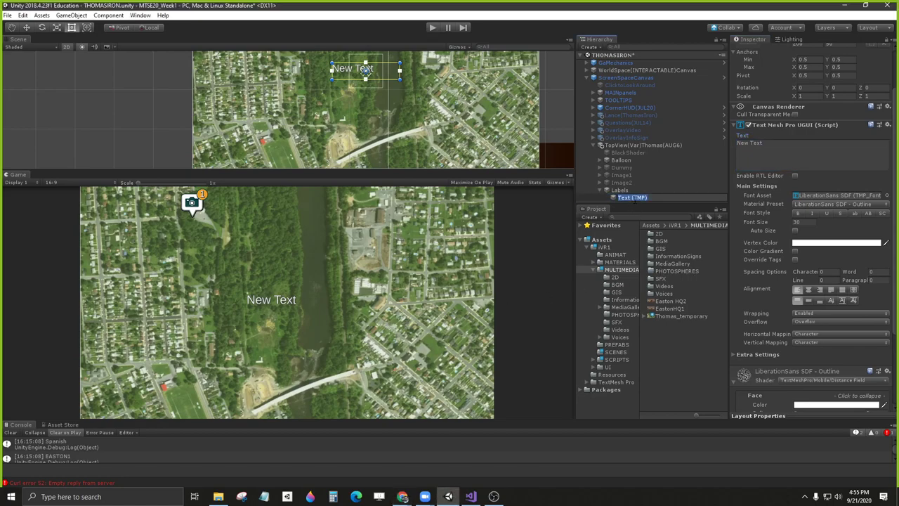
type("LehighRiver")
key("Return")
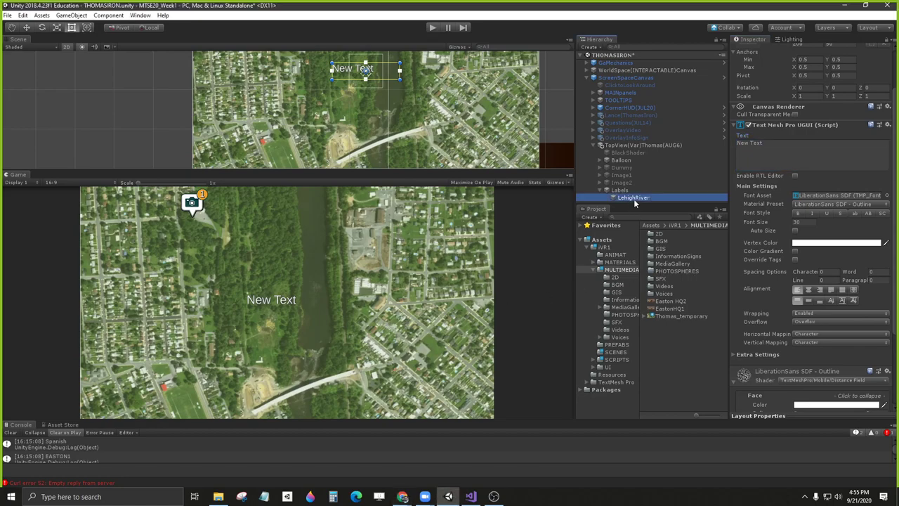
left_click_drag(634, 204, 634, 291)
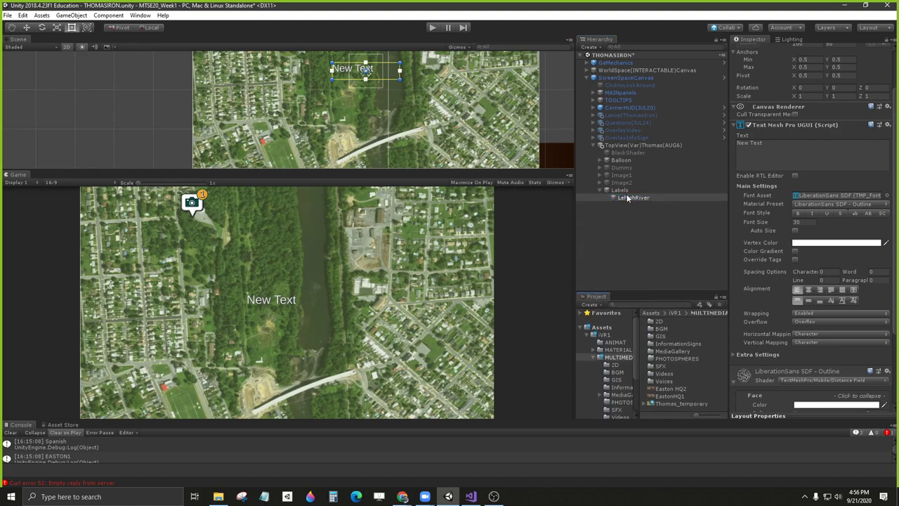
left_click(628, 200)
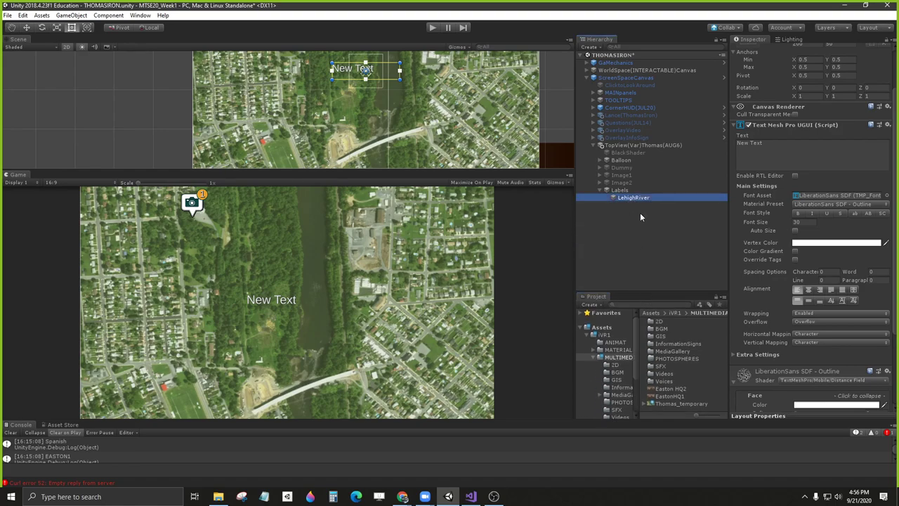
key("ctrl+d")
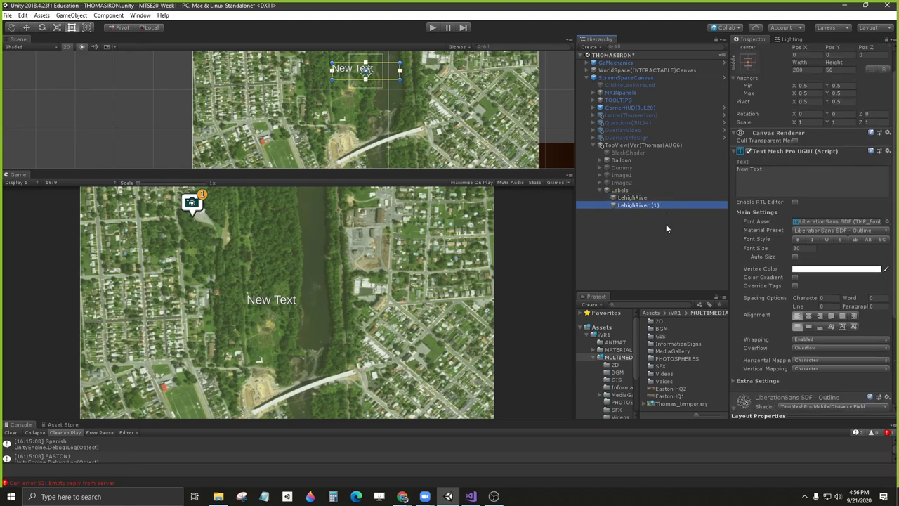
key("F2")
key("End")
key("shift+Left")
key("shift+Left")
key("shift+Left")
key("shift+Left")
key("shift+Left")
key("shift+Left")
key("shift+Left")
key("shift+Left")
key("shift+Left")
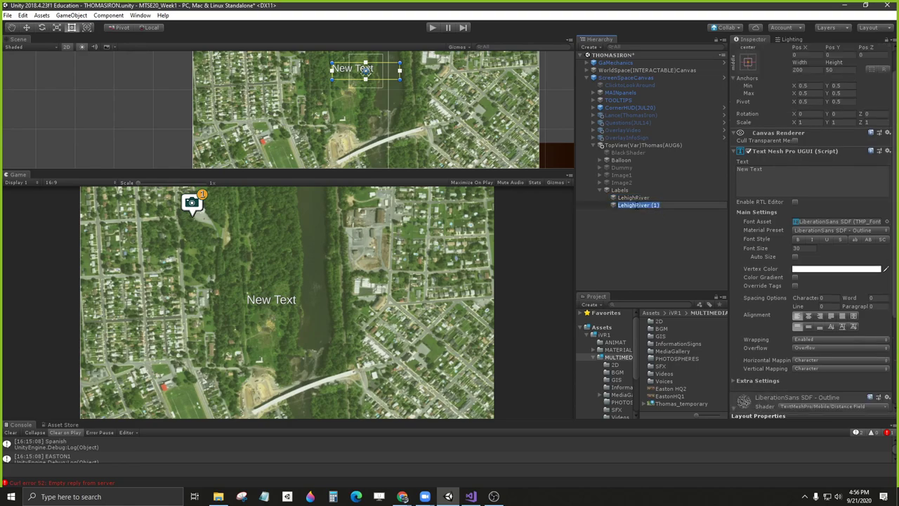
type("Canal")
key("Return")
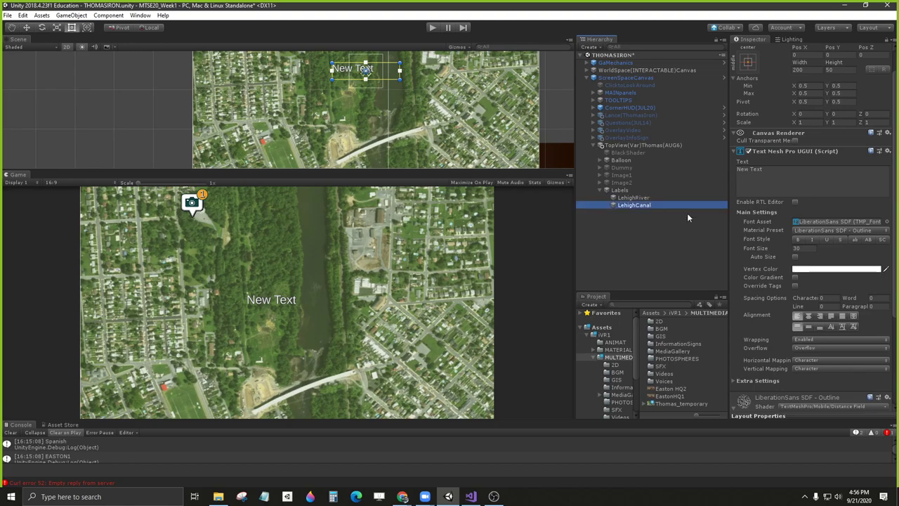
Step: Duplicate both labels and rename the copies Hokendauqua and Catasauqua
left_click(627, 204)
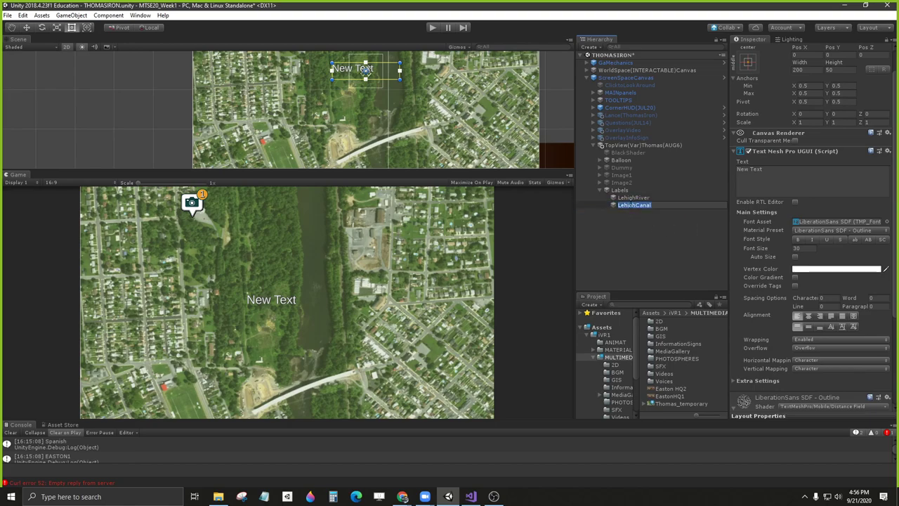
left_click(630, 205)
key("shift+Up")
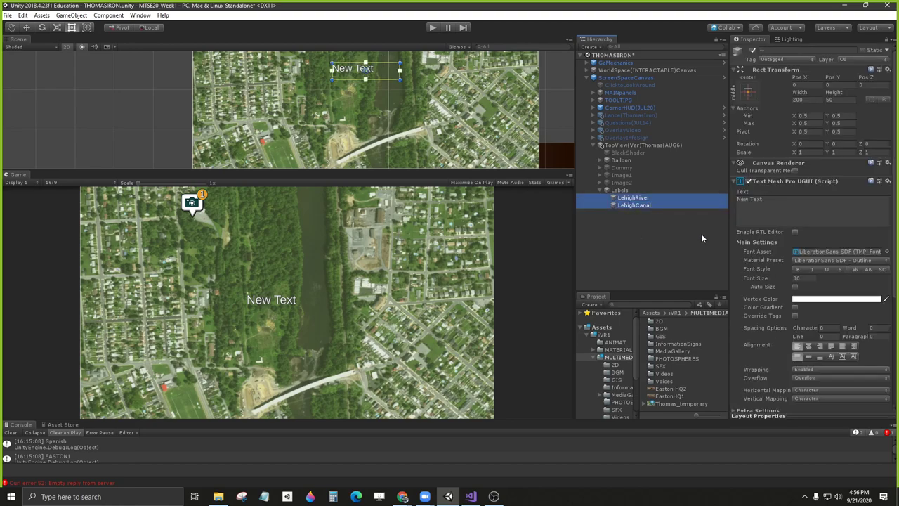
key("ctrl+d")
left_click(644, 220)
left_click(649, 214)
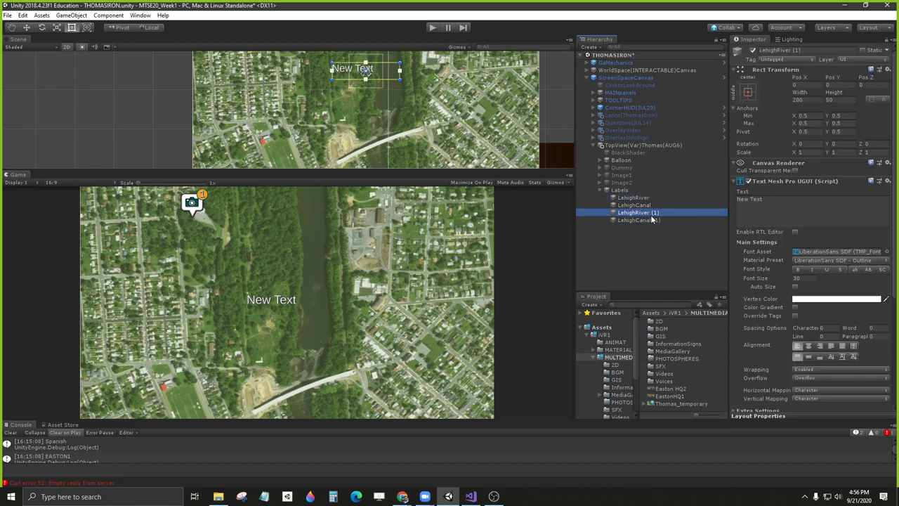
left_click(650, 213)
type("Ho")
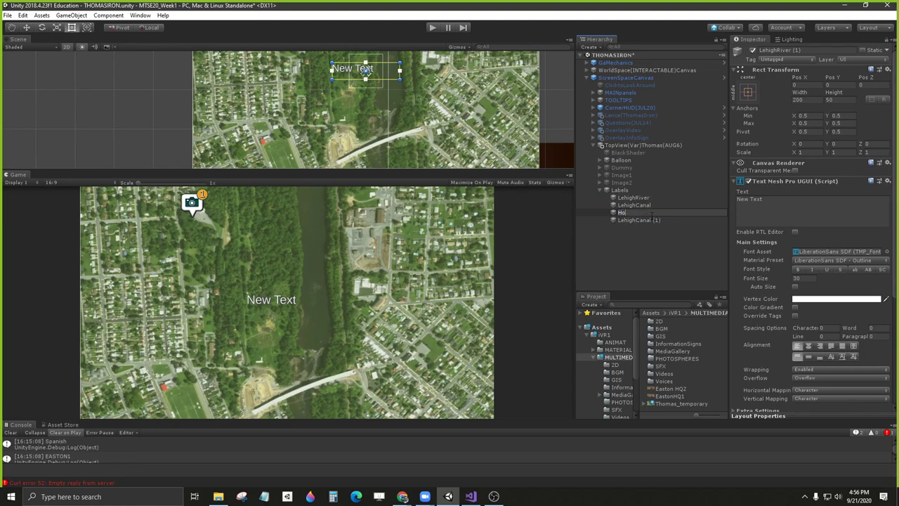
type("kendauqua")
key("Return")
left_click(651, 219)
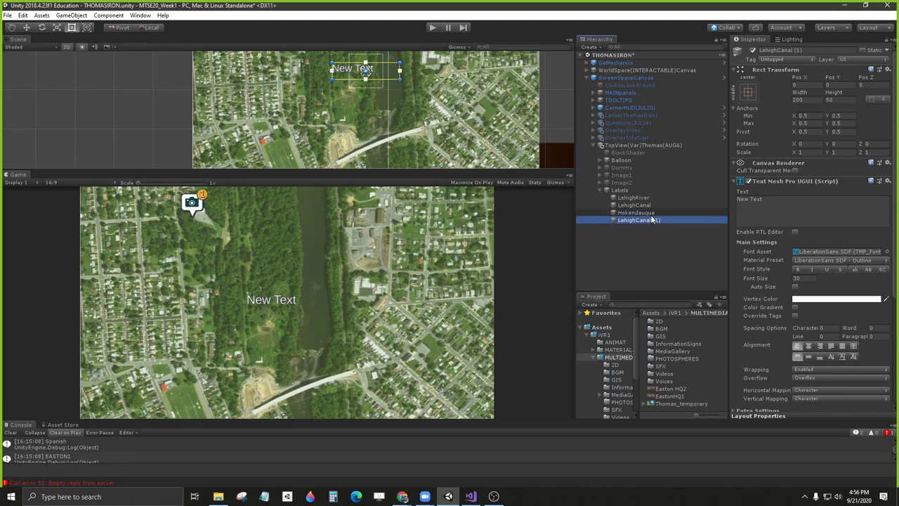
left_click(651, 219)
type("Catasauqua")
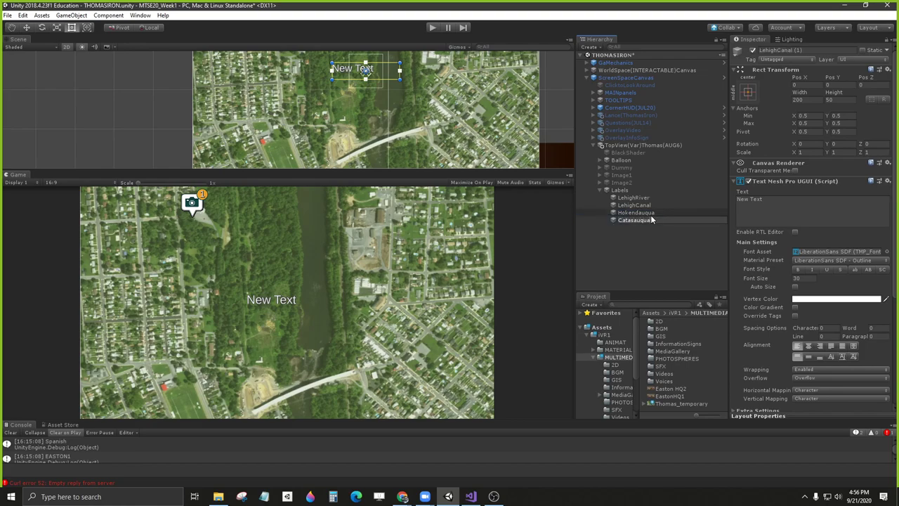
key("Return")
left_click(620, 199)
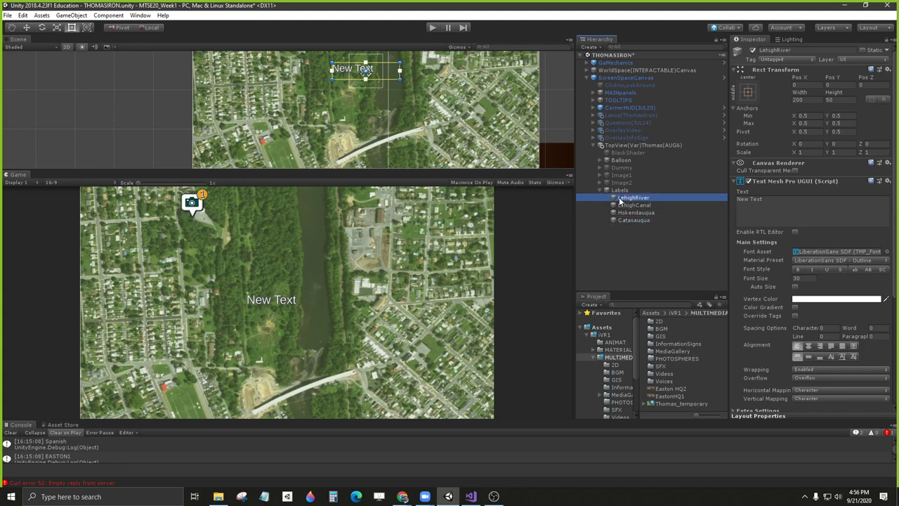
Step: Drag the Hokendauqua label below LehighCanal and the Catasauqua label right of the river
left_click(684, 206)
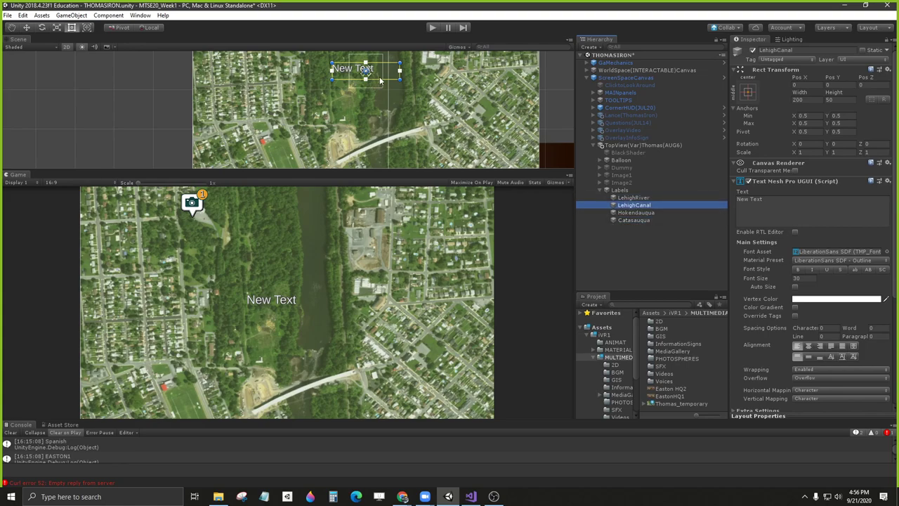
left_click_drag(380, 80, 319, 108)
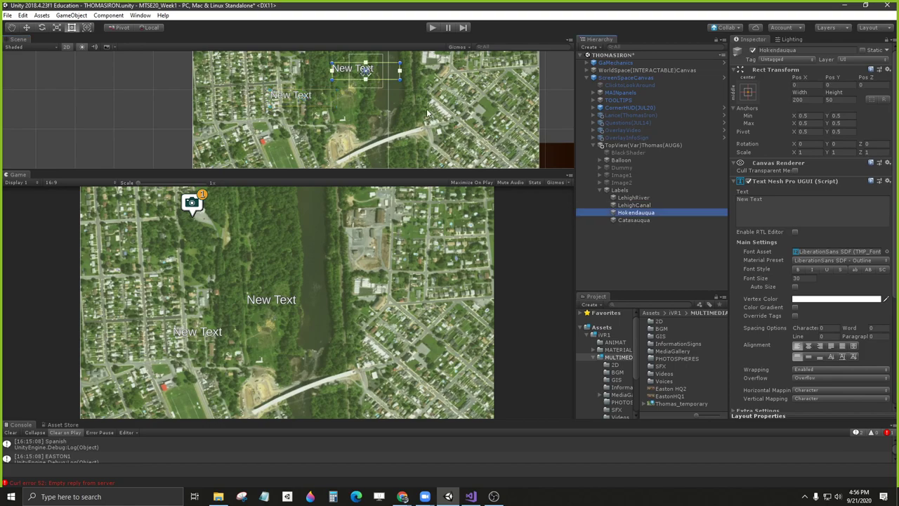
left_click_drag(383, 70, 403, 118)
left_click(638, 221)
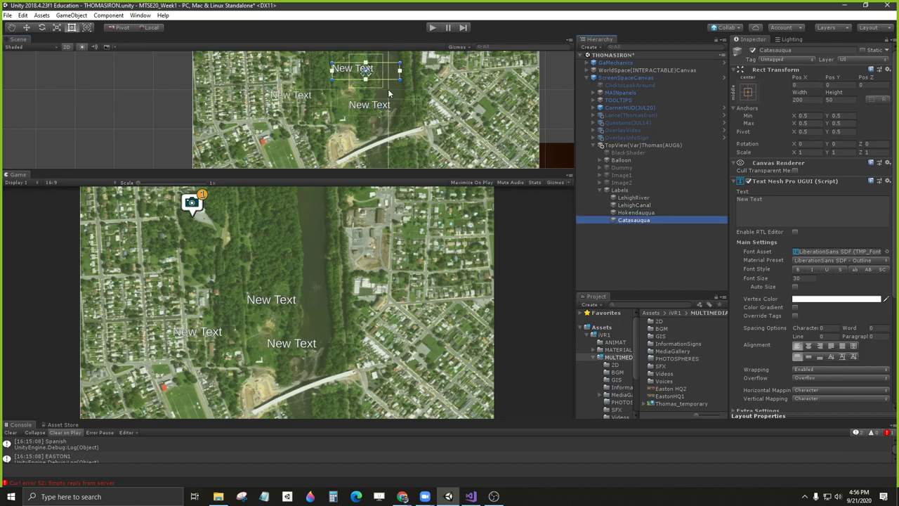
left_click_drag(377, 78, 479, 95)
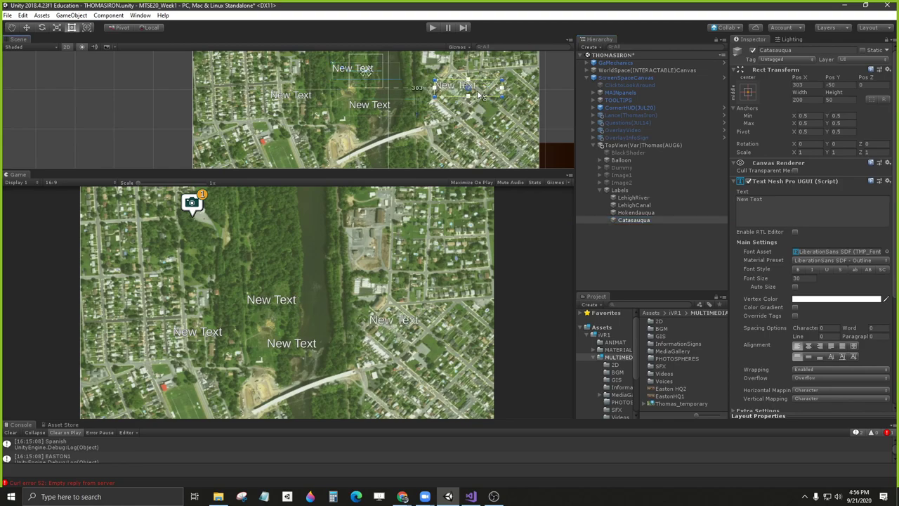
Step: Select the LehighRiver label's text field and widen the Hierarchy panel
left_click(635, 200)
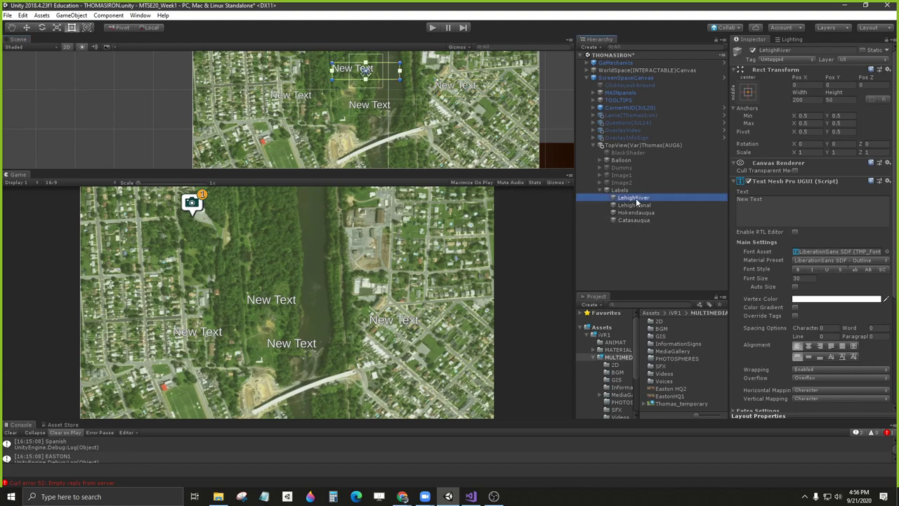
left_click(763, 201)
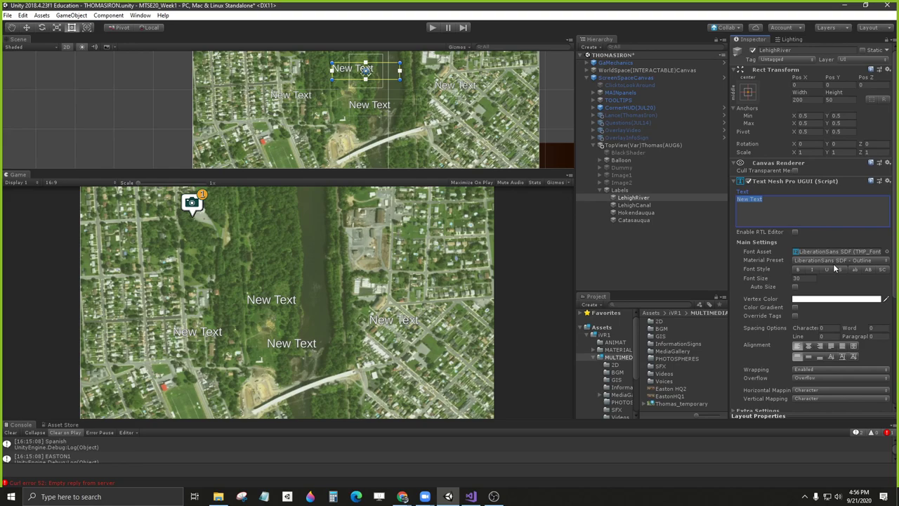
left_click(777, 210)
left_click(635, 199)
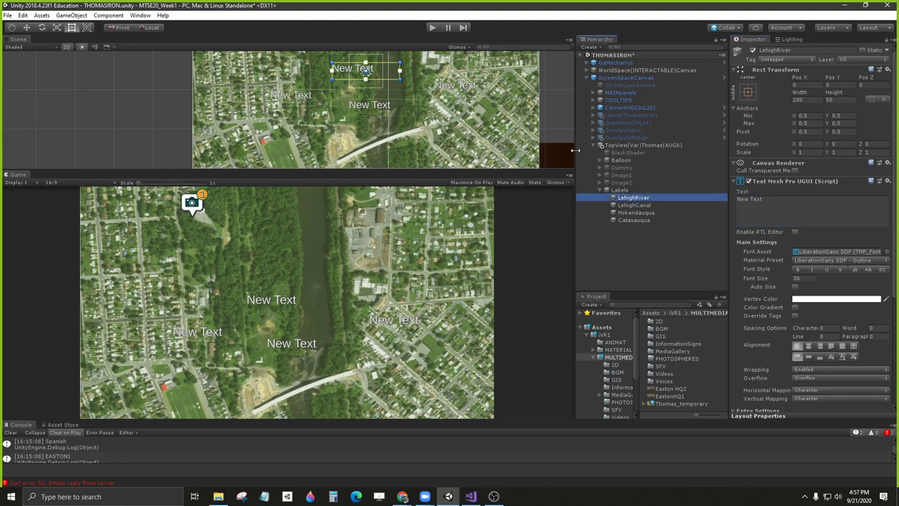
left_click_drag(574, 160, 520, 160)
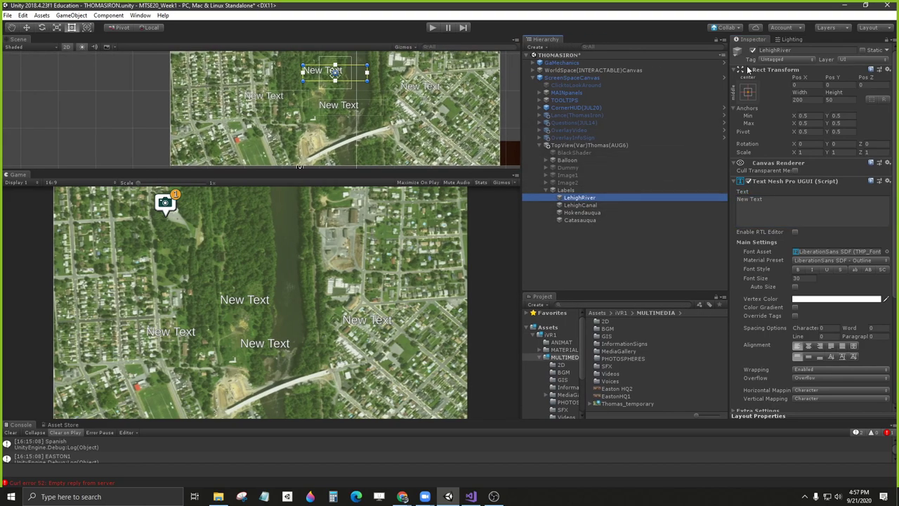
Step: Set the LehighRiver label's text to 'Lehigh River'
left_click(801, 51)
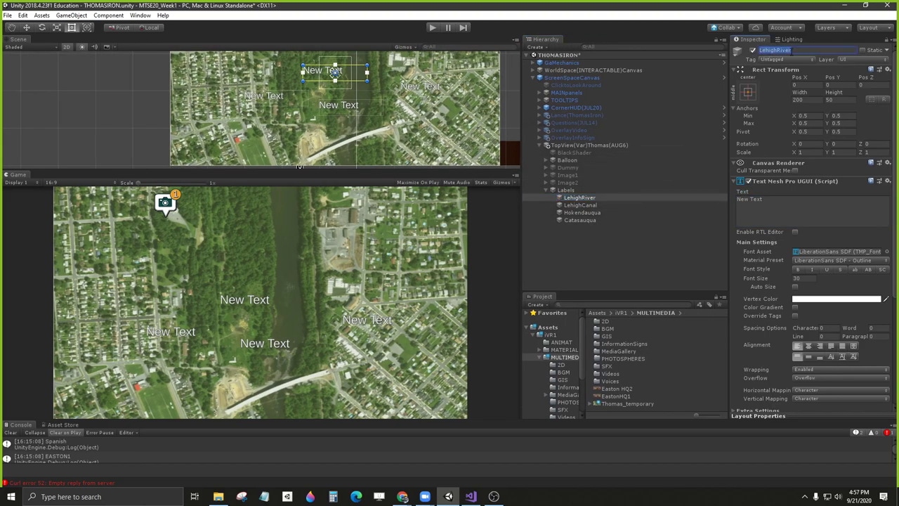
key("ctrl+c")
left_click(753, 203)
key("ctrl+a")
key("ctrl+v")
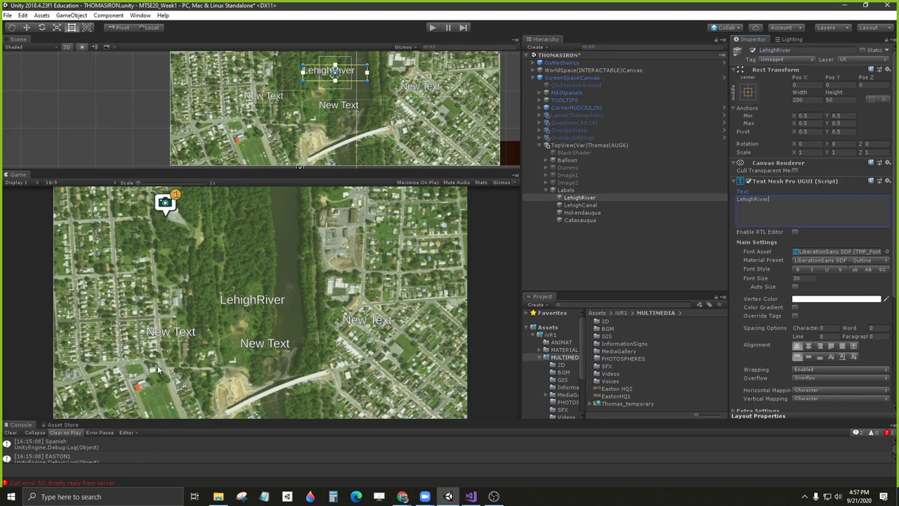
left_click(755, 200)
key("BackSpace")
key("BackSpace")
key("BackSpace")
key("BackSpace")
key("BackSpace")
key("BackSpace")
key("BackSpace")
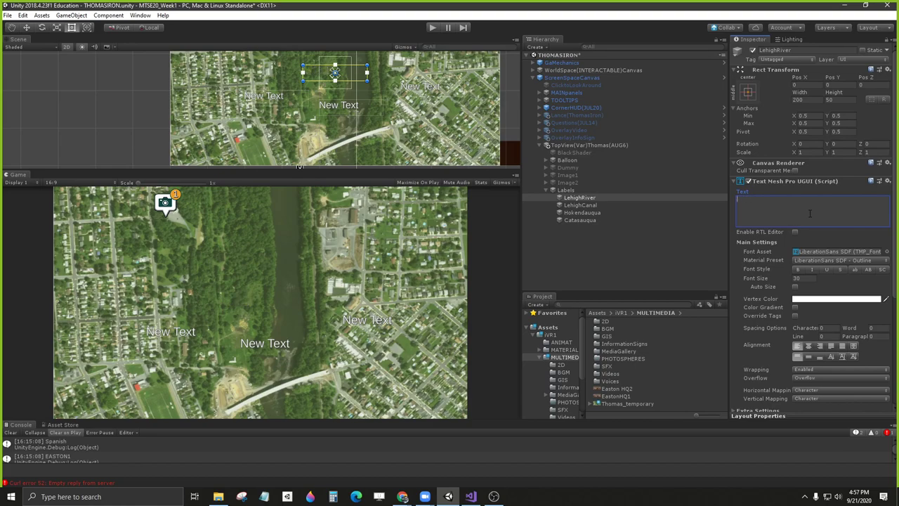
type("Lehigh River")
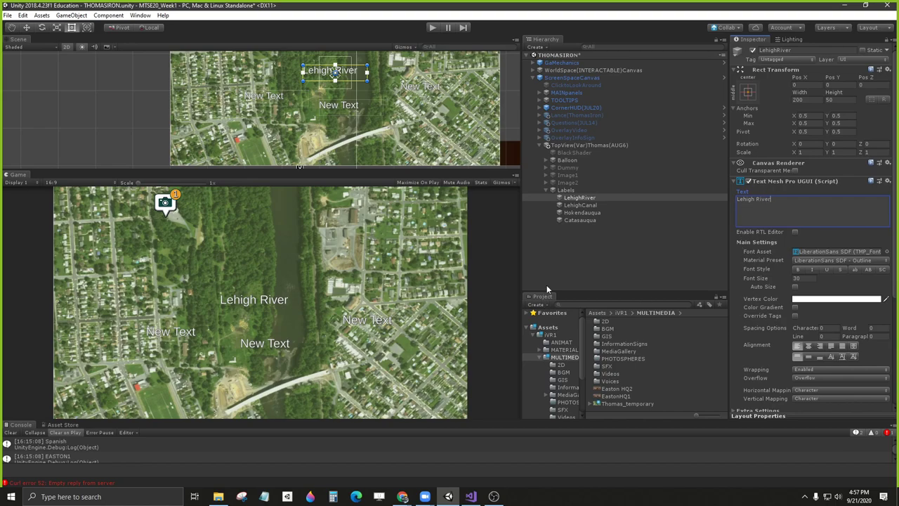
Step: Set the LehighCanal label's text to 'Lehigh Canal'
left_click(580, 205)
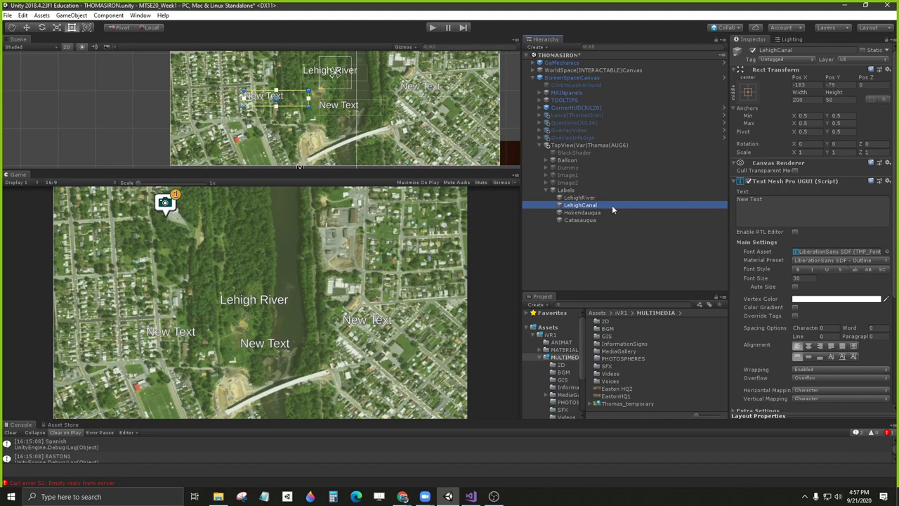
left_click(776, 50)
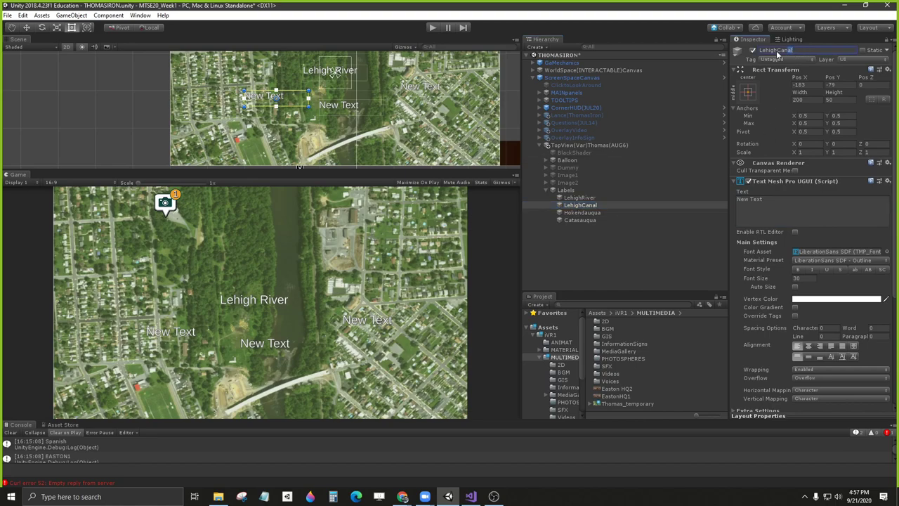
key("ctrl+c")
left_click(756, 203)
key("ctrl+v")
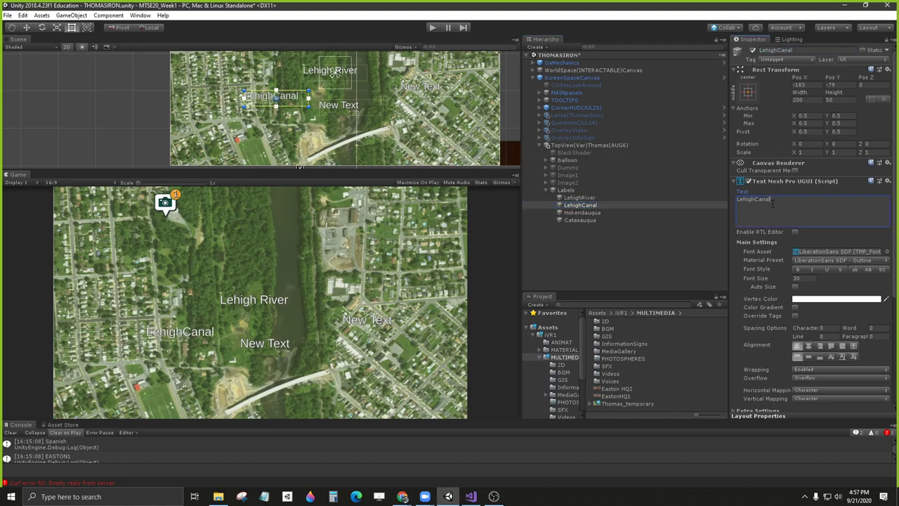
key("Left")
key("Left")
key("Left")
key("Left")
key("Left")
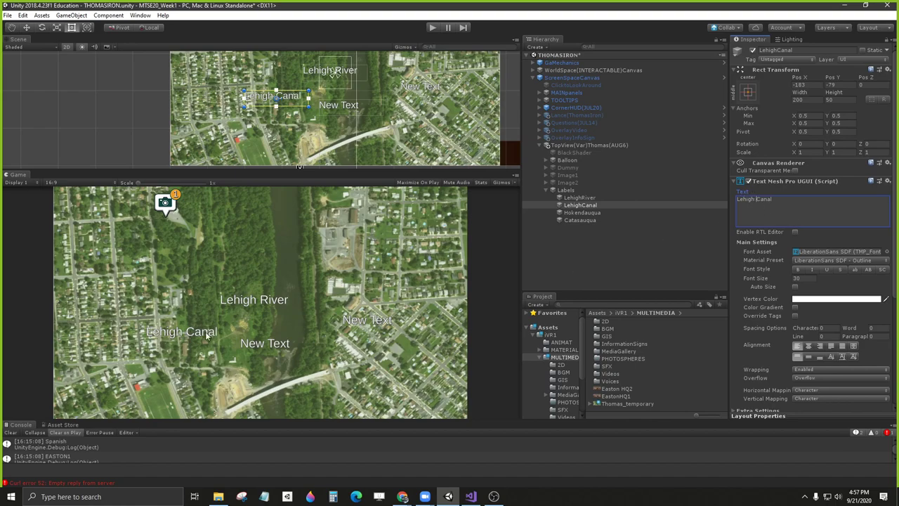
Step: Set the Hokendauqua and Catasauqua labels' texts to their object names
left_click(595, 211)
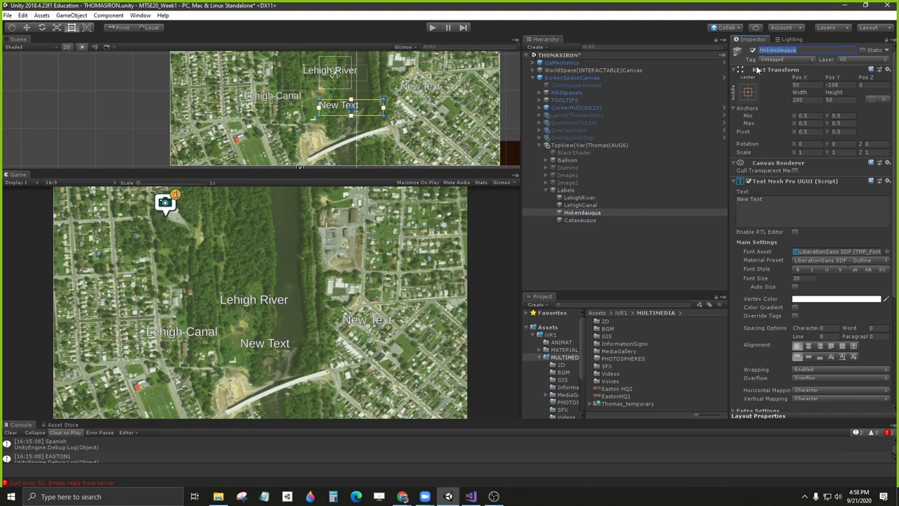
left_click(733, 200)
key("ctrl+v")
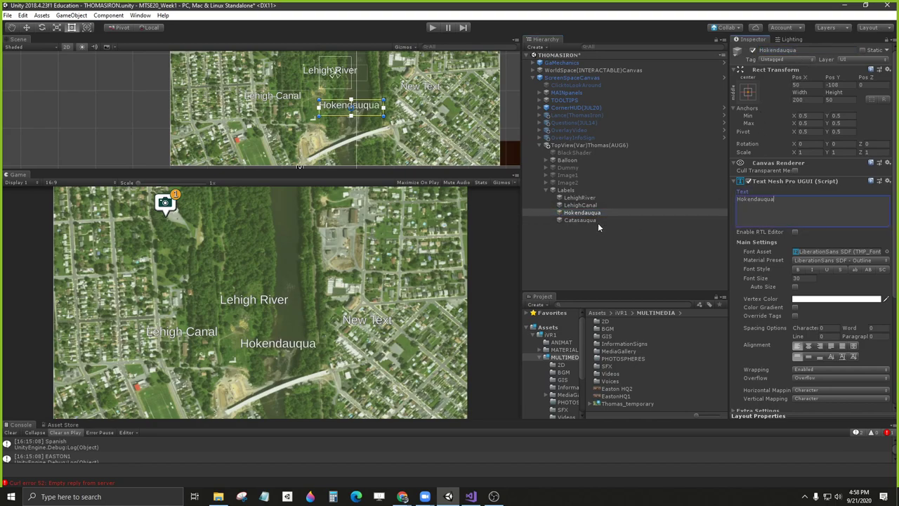
left_click(582, 219)
left_click(795, 50)
key("ctrl+c")
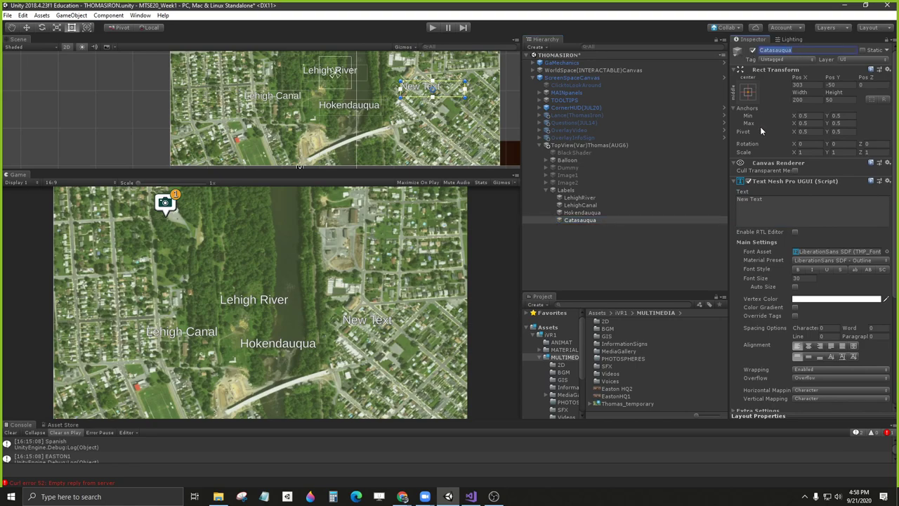
left_click(760, 200)
key("ctrl+v")
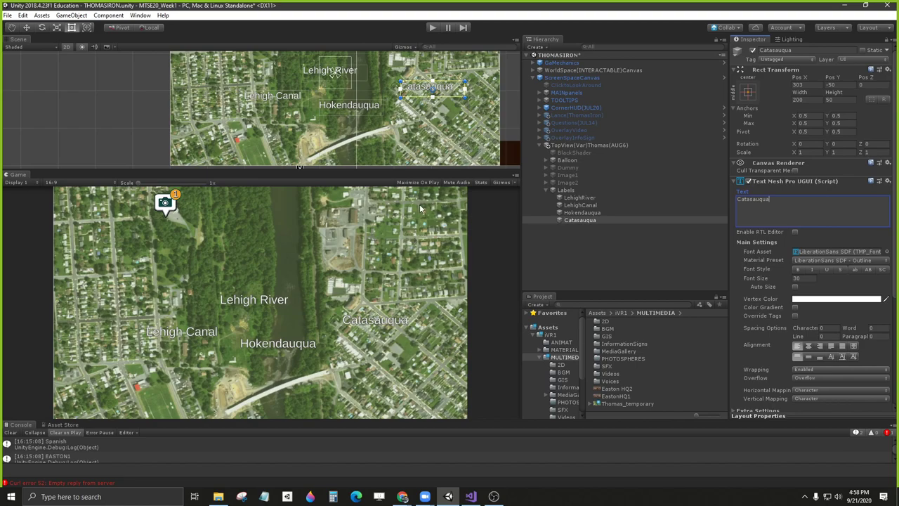
Step: Move the Catasauqua label higher on the map and enlarge the Game view
left_click_drag(427, 171, 439, 247)
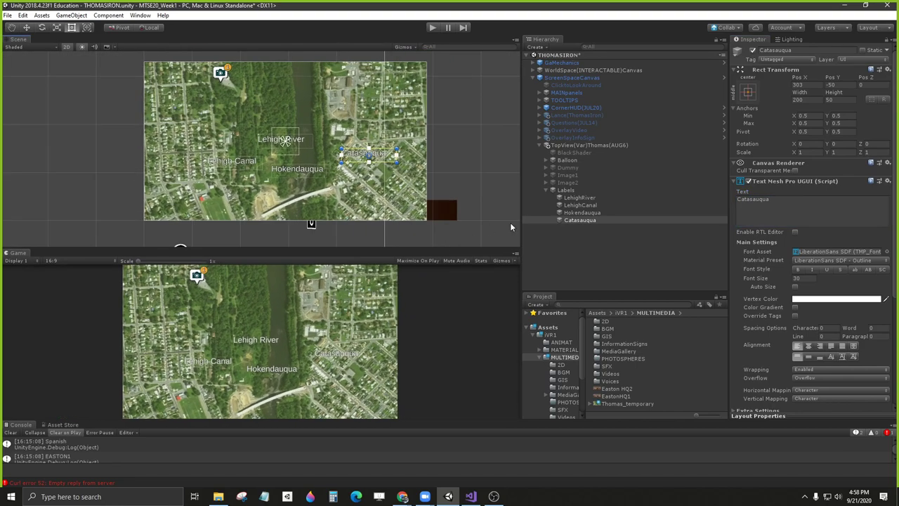
left_click(577, 222)
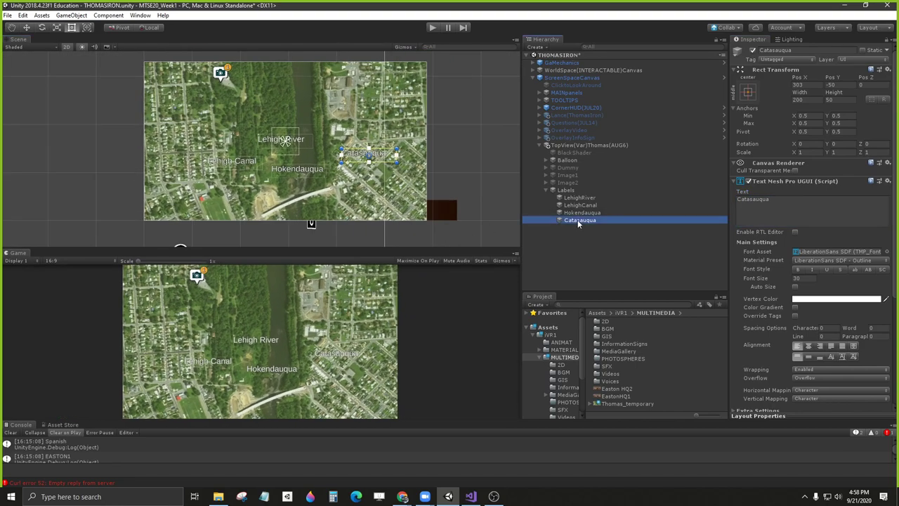
left_click_drag(352, 150, 377, 115)
scroll(390, 124, "up", 4)
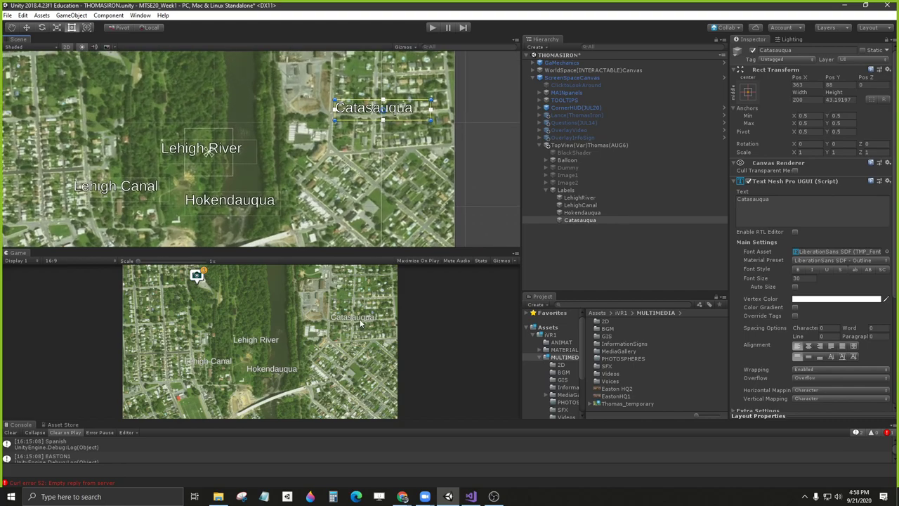
left_click_drag(351, 251, 361, 149)
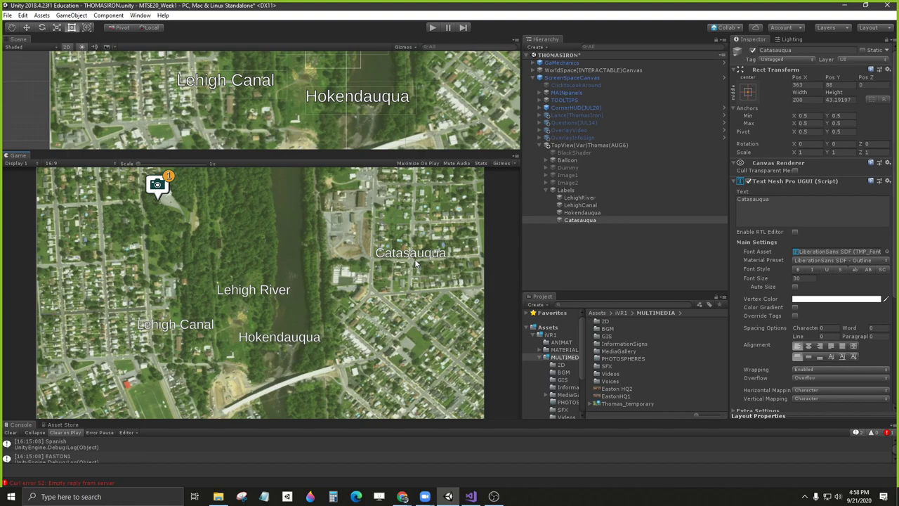
Step: Add a Shadow component to the Catasauqua label
left_click(571, 221)
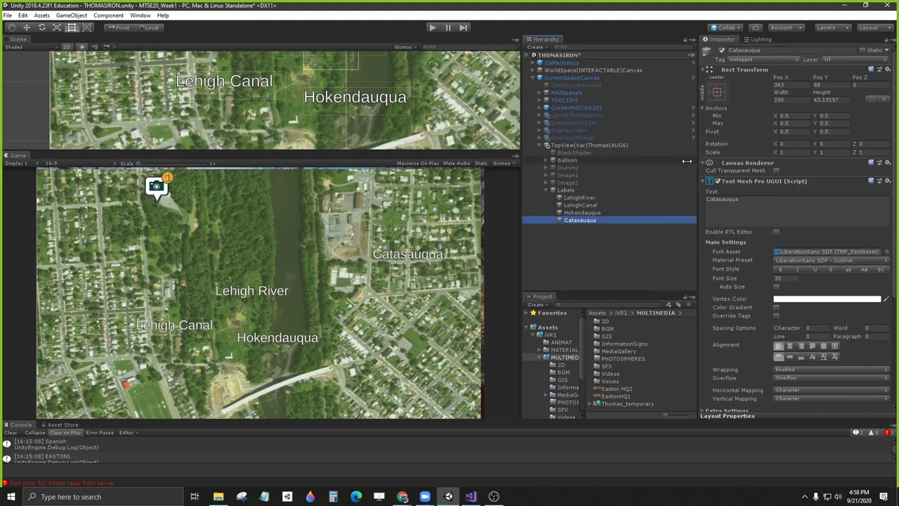
left_click_drag(724, 168, 665, 168)
scroll(771, 268, "down", 2)
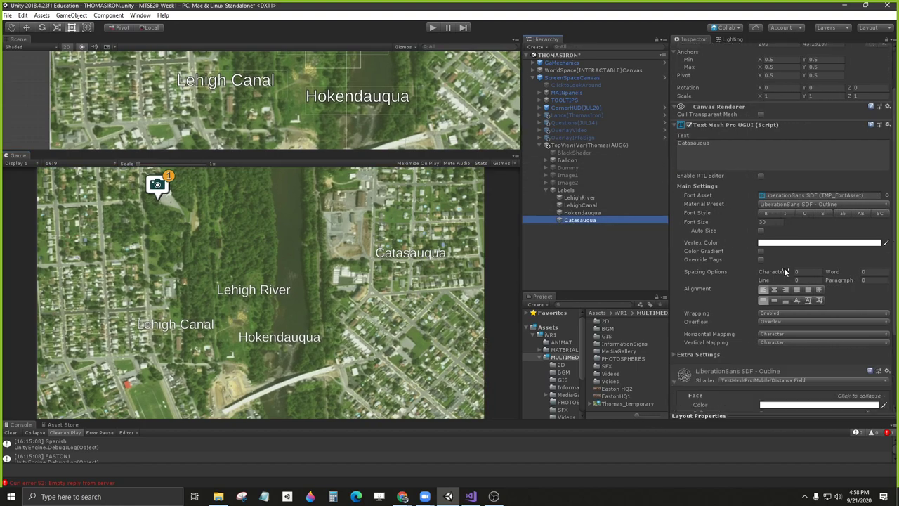
scroll(808, 247, "down", 3)
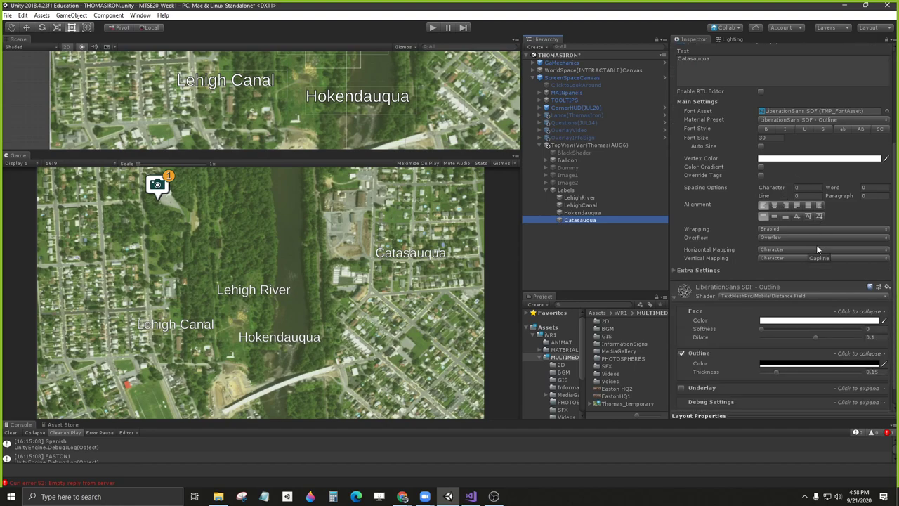
scroll(816, 245, "up", 1)
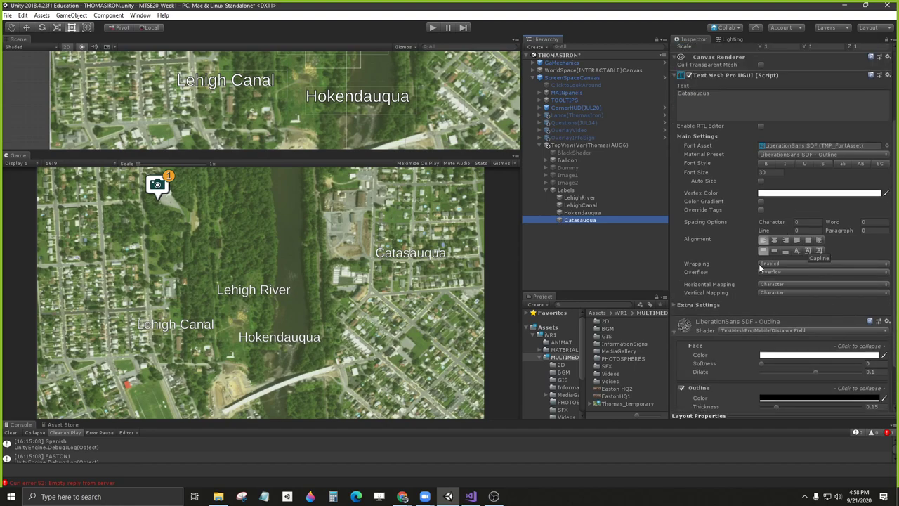
scroll(730, 292, "up", 2)
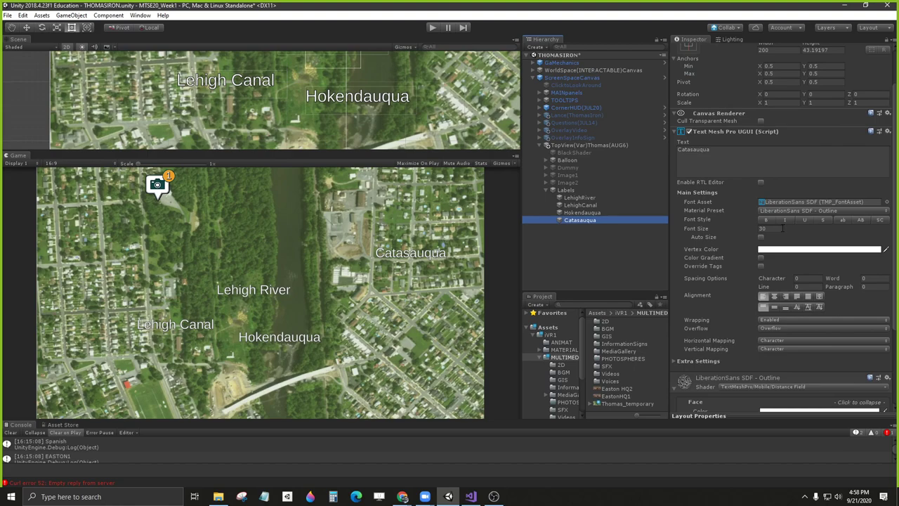
left_click(675, 131)
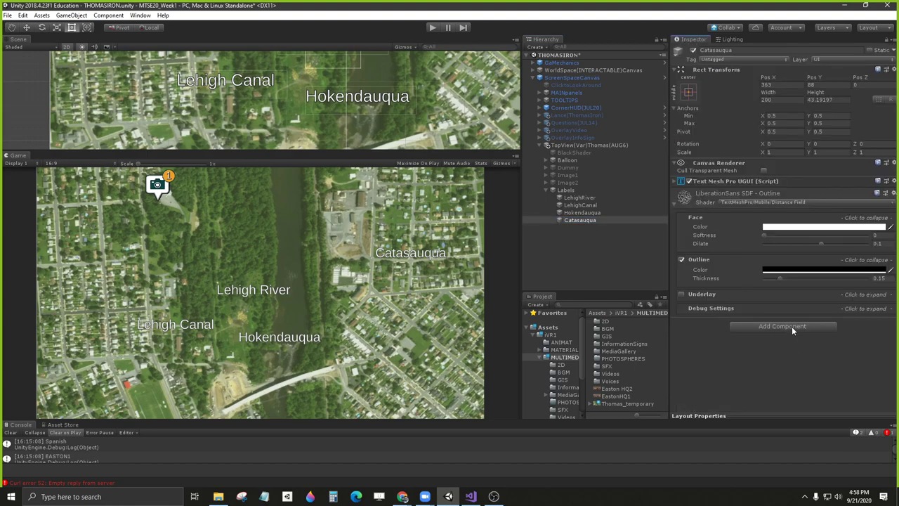
left_click(792, 326)
type("shadow")
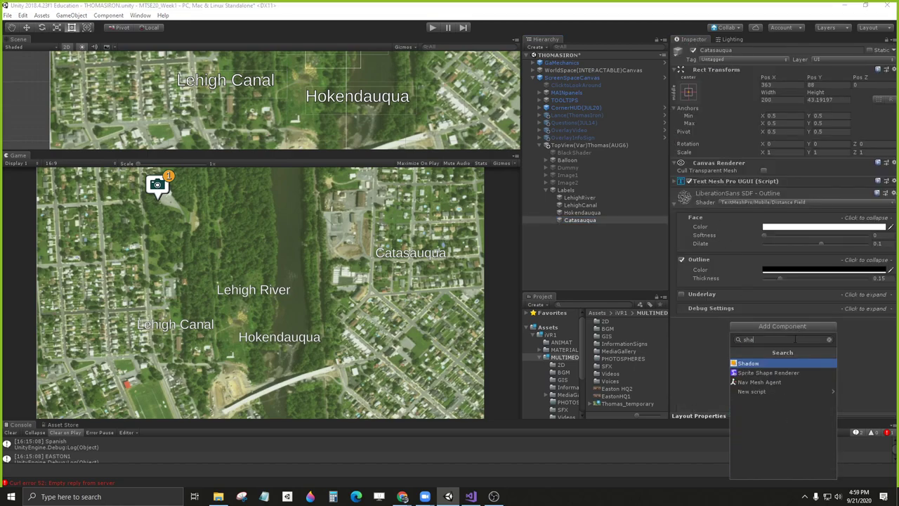
key("Return")
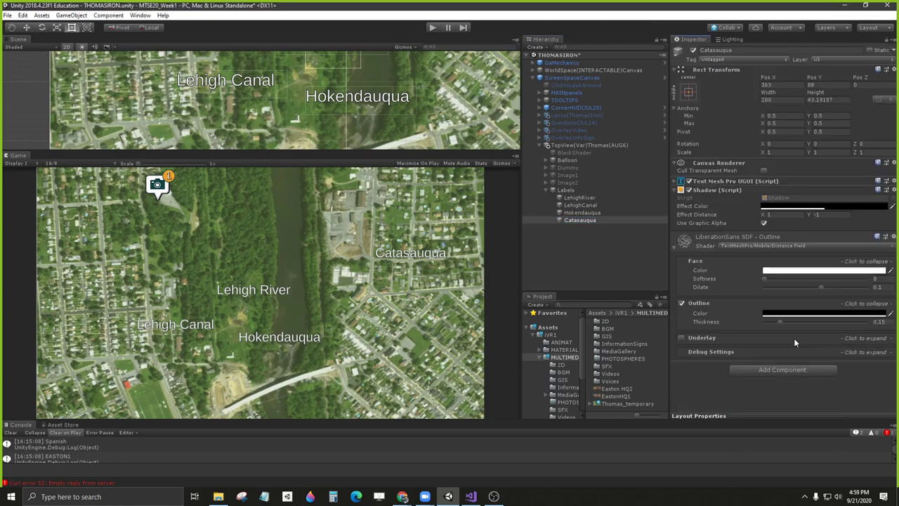
Step: Make the shadow's Effect Color fully opaque black with alpha 255
left_click(820, 207)
left_click(741, 118)
left_click(825, 208)
left_click(683, 306)
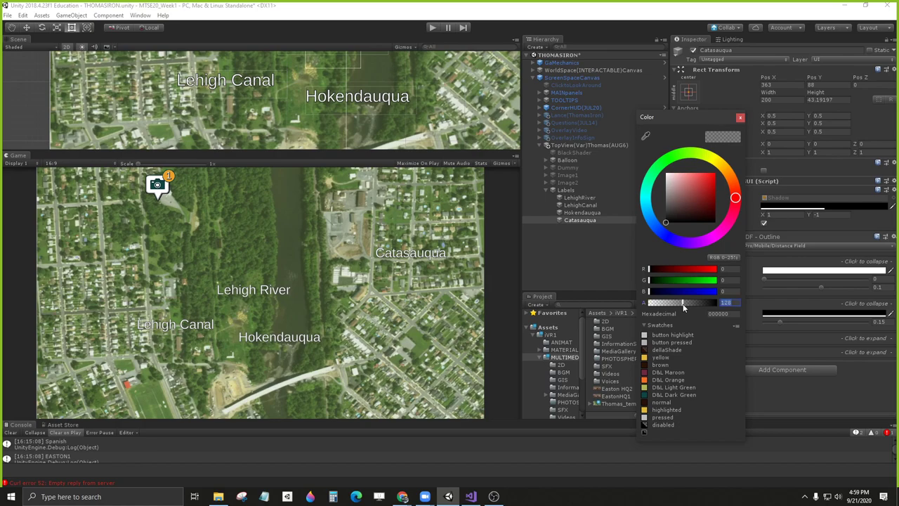
left_click(740, 118)
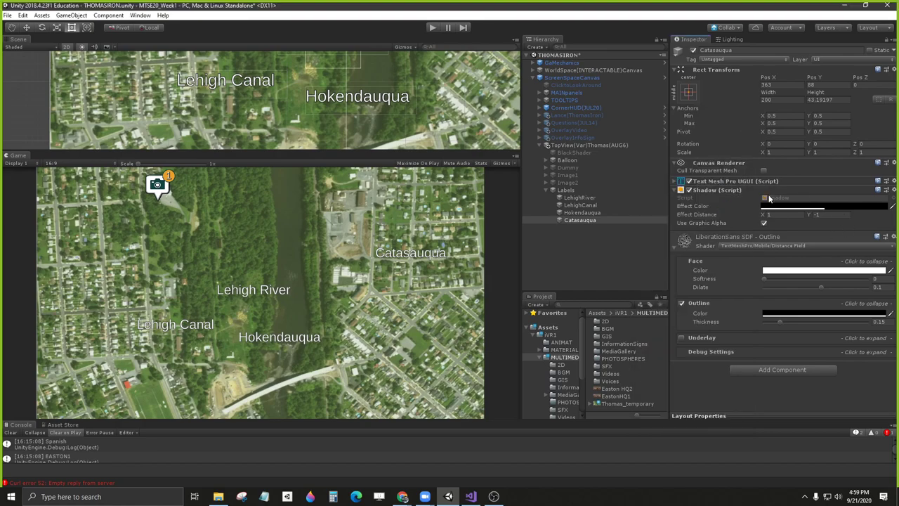
left_click(820, 208)
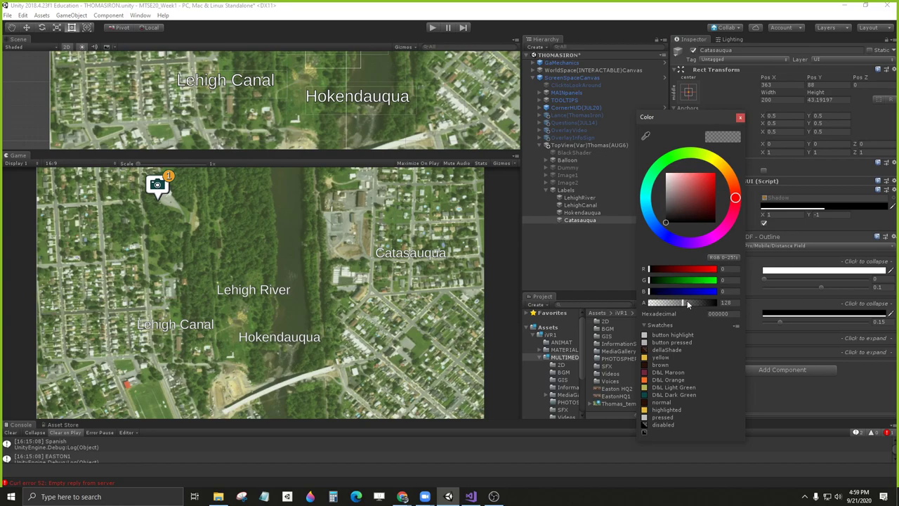
left_click_drag(685, 307, 723, 306)
left_click(739, 117)
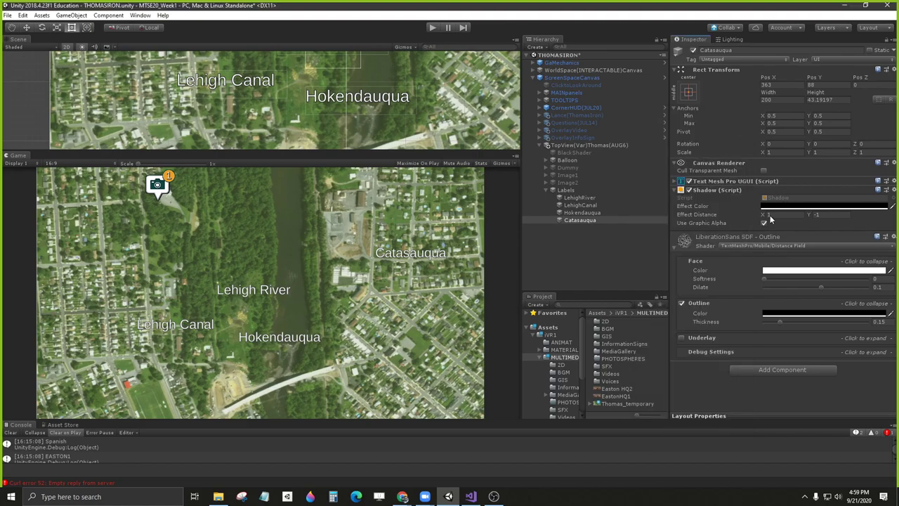
Step: Try larger horizontal shadow offsets, such as 12.14 and 18.56
left_click(770, 214)
left_click_drag(762, 218, 435, 220)
left_click_drag(704, 182, 55, 182)
key("f")
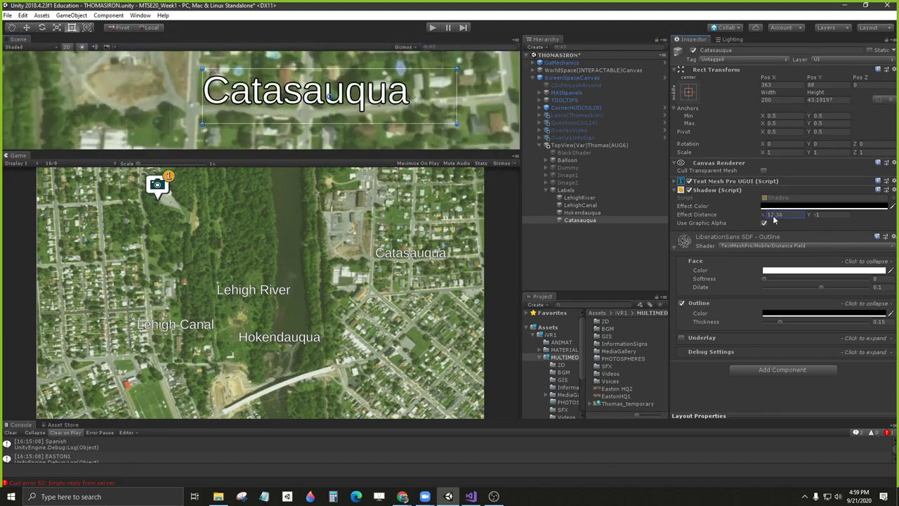
left_click_drag(763, 217, 694, 208)
type("92.7")
Step: Remove the Shadow component from Catasauqua and open its Hierarchy context menu
left_click(893, 190)
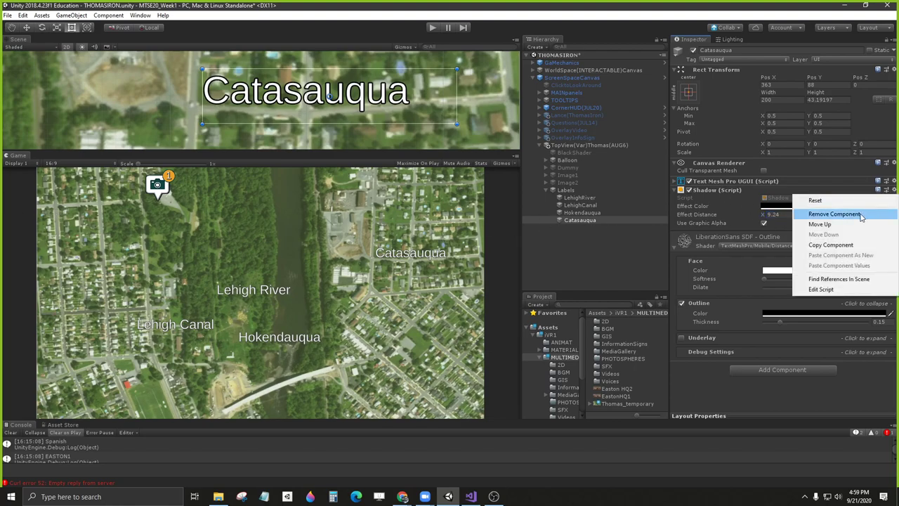
left_click(829, 214)
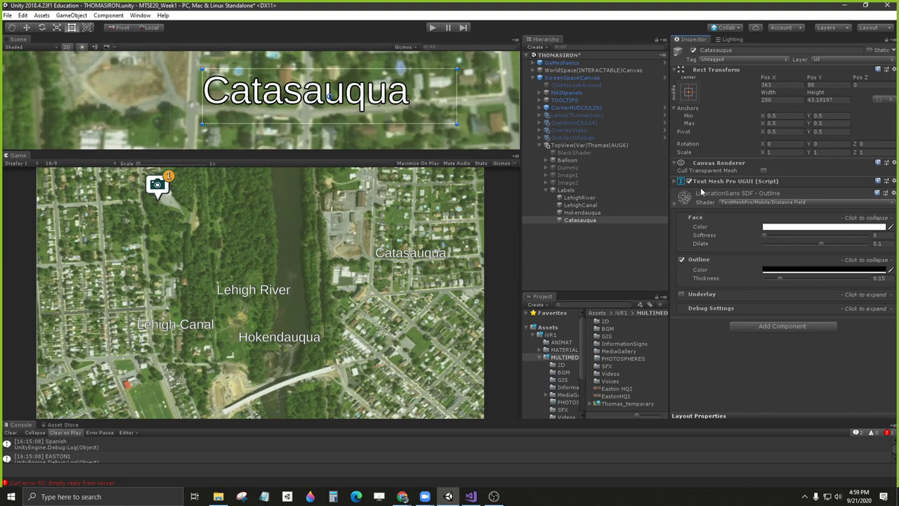
left_click(675, 204)
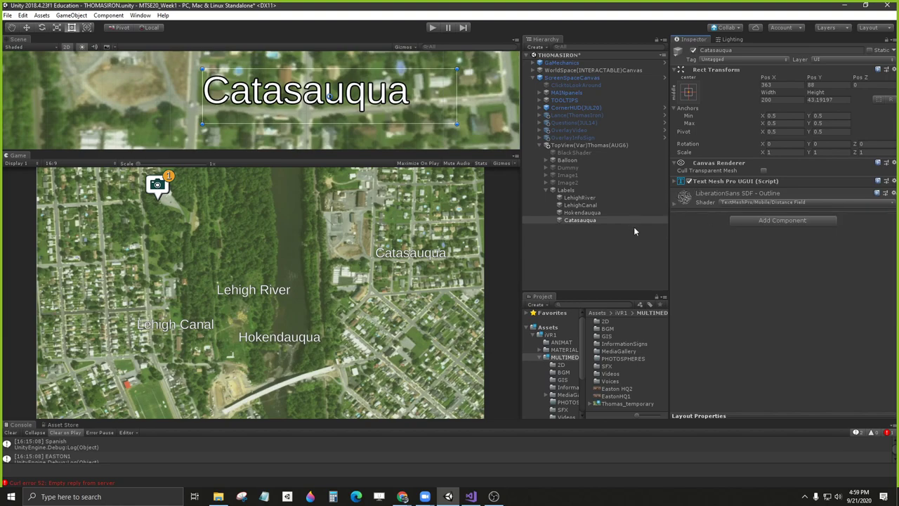
left_click(573, 222)
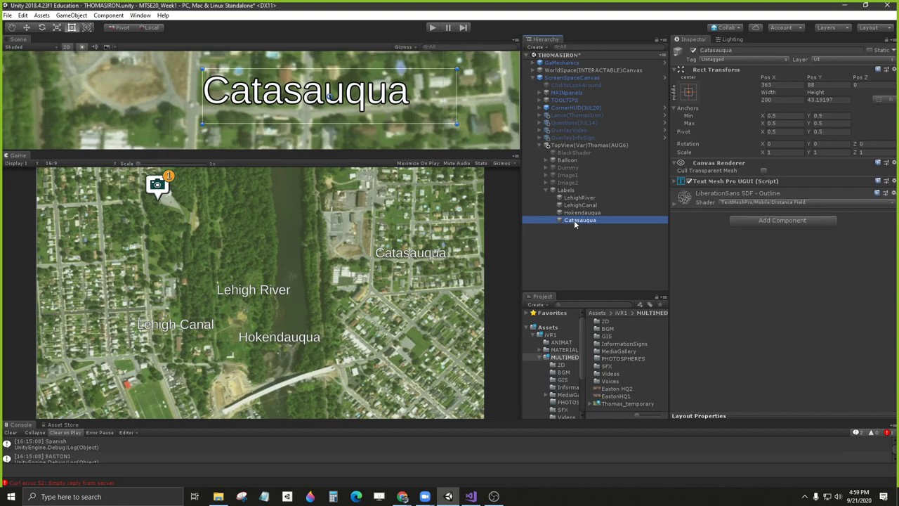
right_click(575, 224)
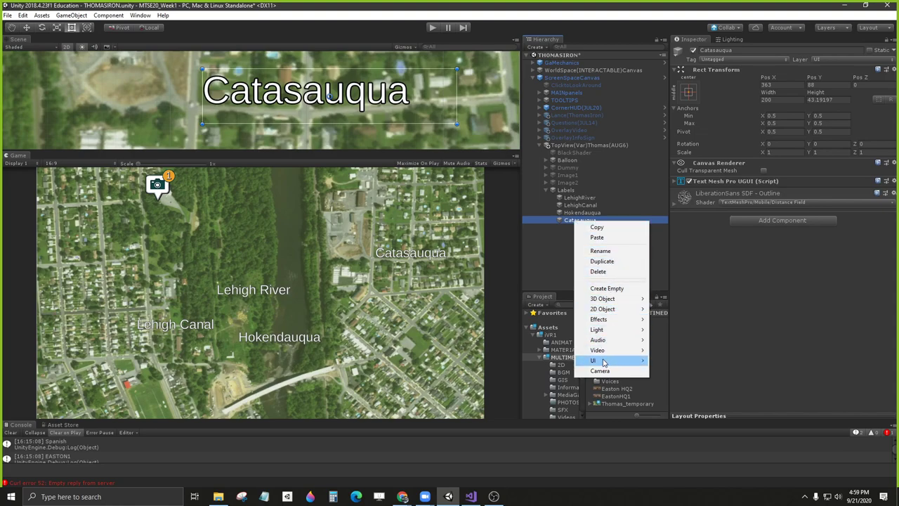
Step: Create a UI Image from Catasauqua's menu and order it just before Catasauqua under Labels
mouse_move(600, 361)
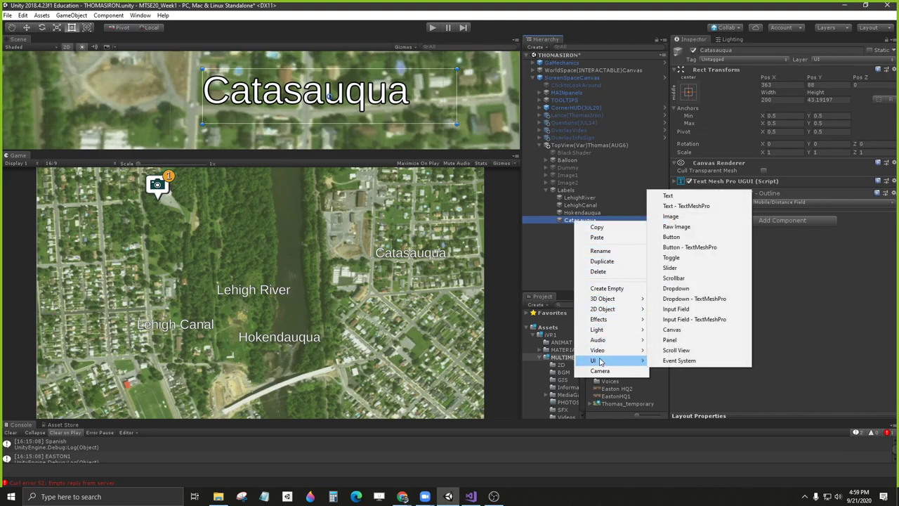
left_click(698, 216)
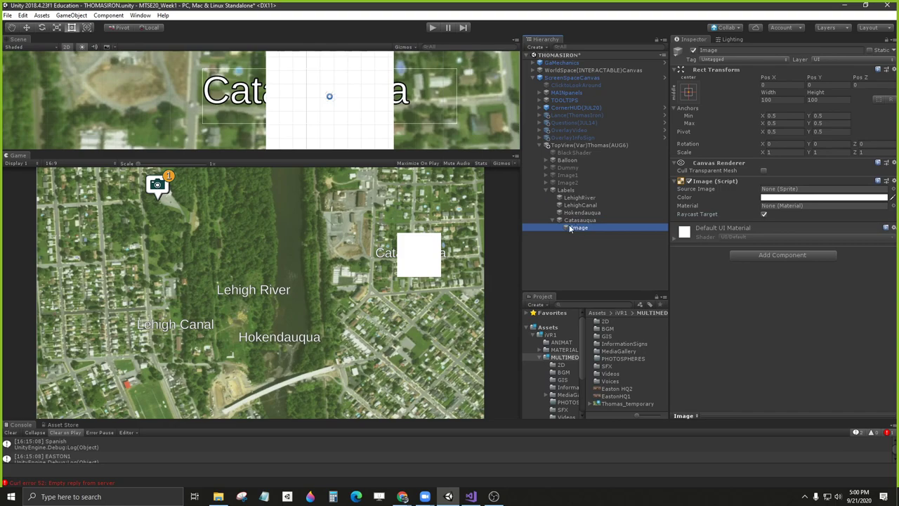
mouse_move(574, 228)
left_mouse_down()
mouse_move(560, 232)
mouse_move(570, 220)
left_mouse_up()
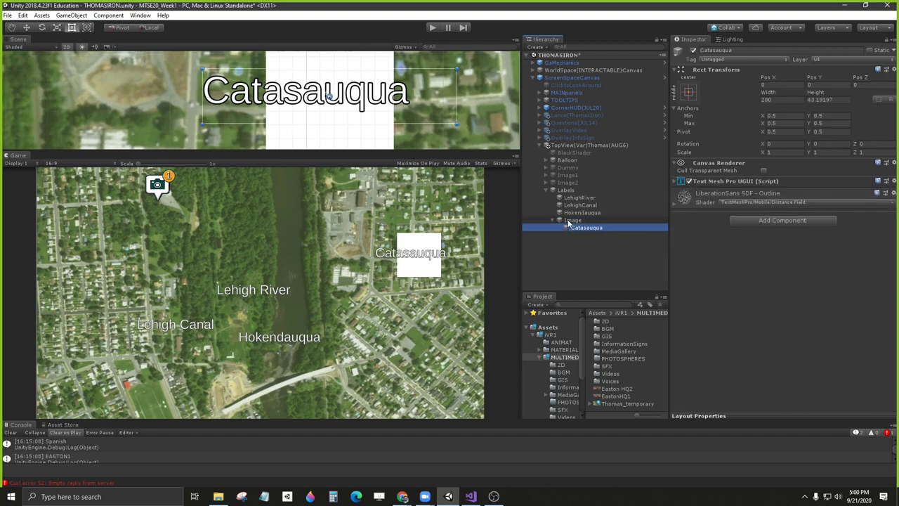
left_click(553, 220)
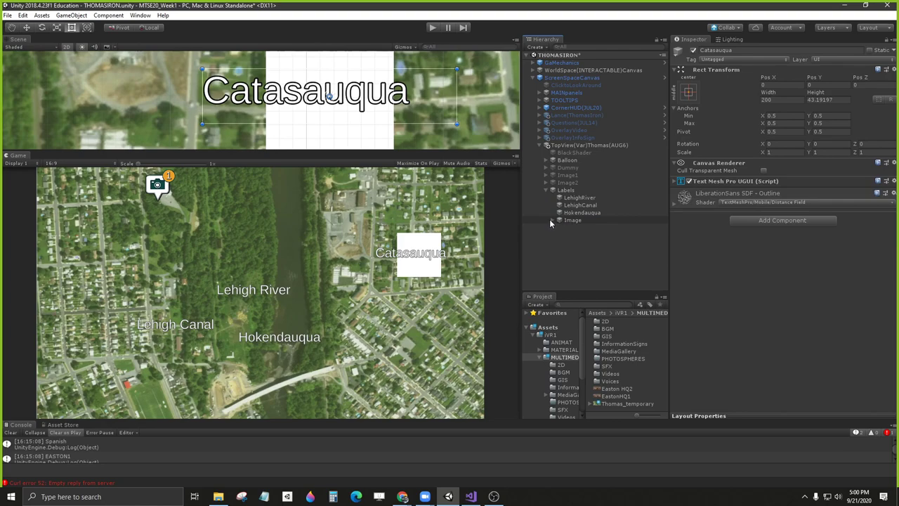
left_click(556, 220)
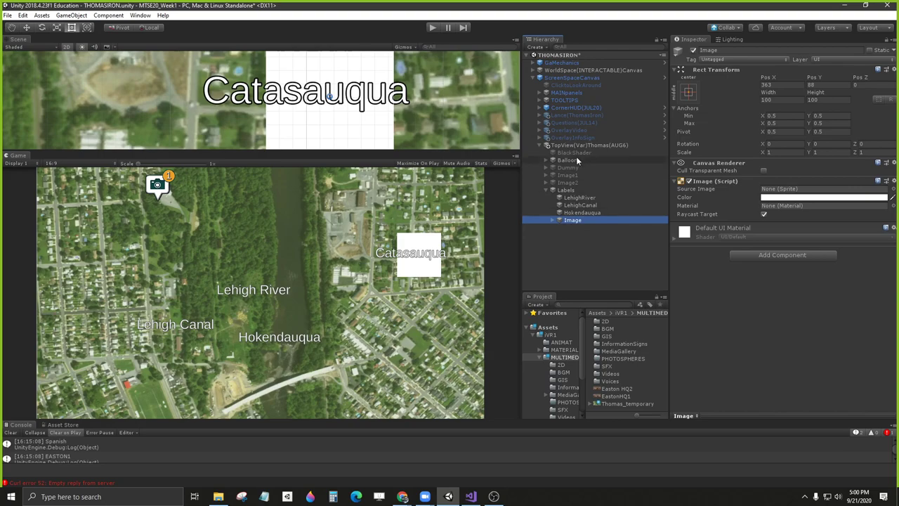
left_click(552, 220)
left_click_drag(572, 228, 573, 220)
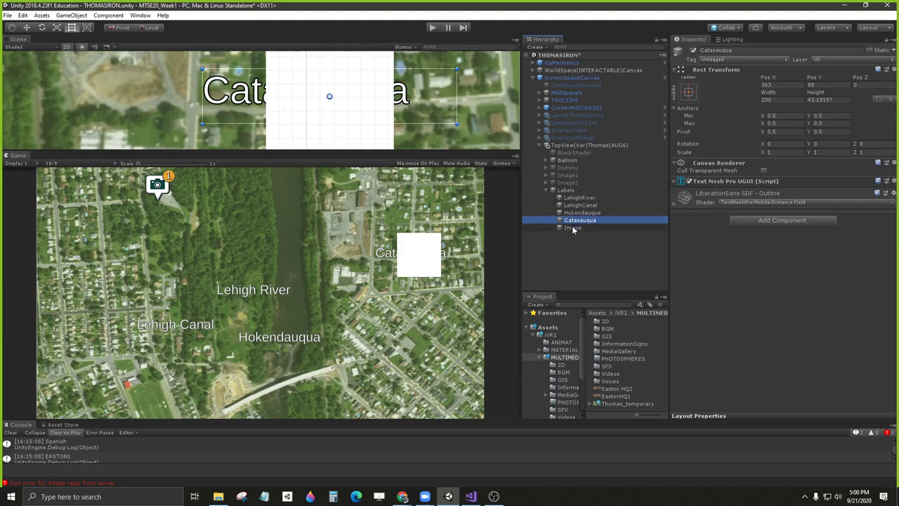
left_click_drag(572, 228, 572, 220)
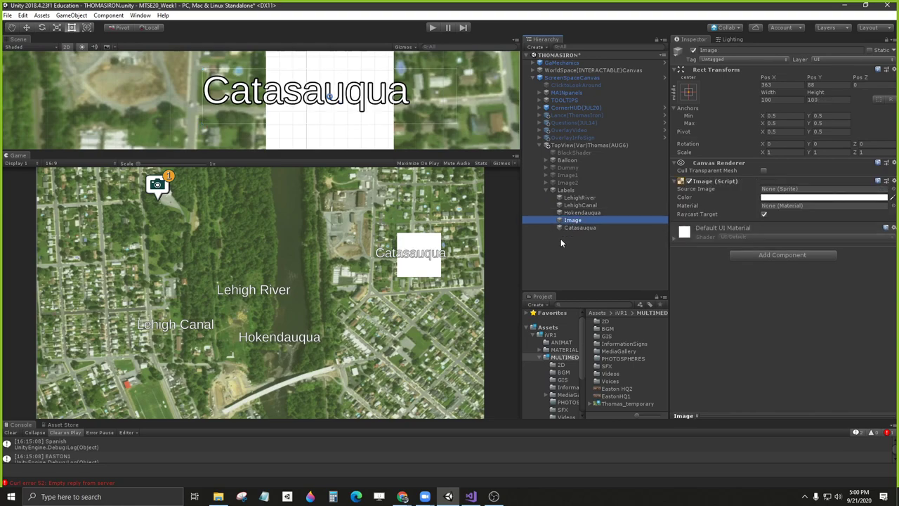
left_click(561, 238)
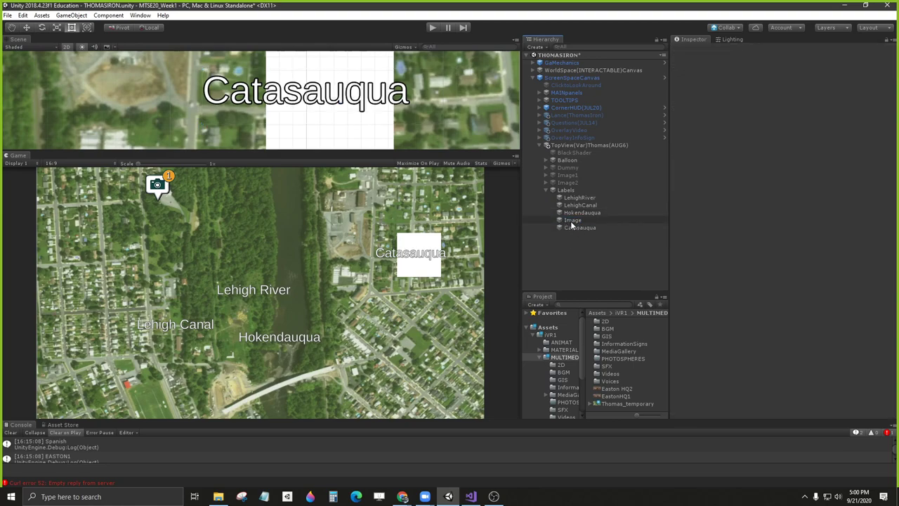
left_click(576, 228)
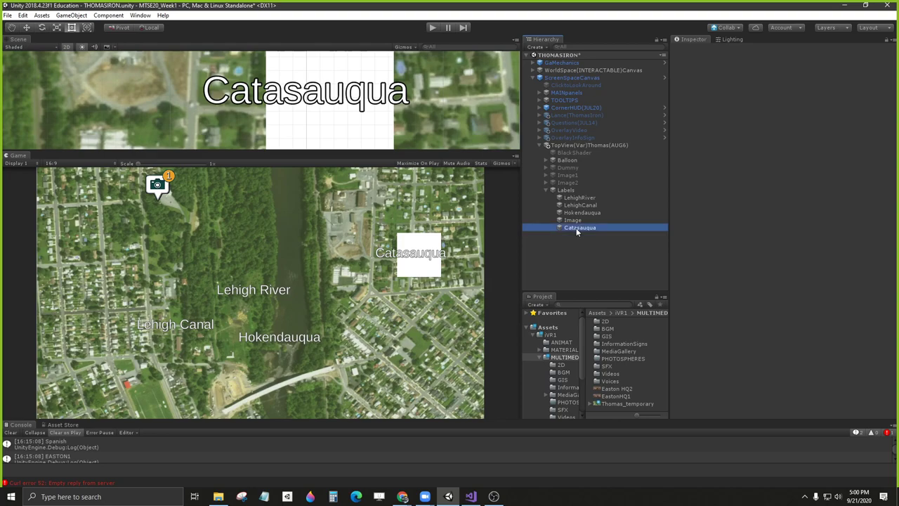
scroll(333, 136, "down", 3)
Step: Shift Catasauqua left, temporarily nesting it under the Image and then unparenting it
scroll(310, 107, "down", 2)
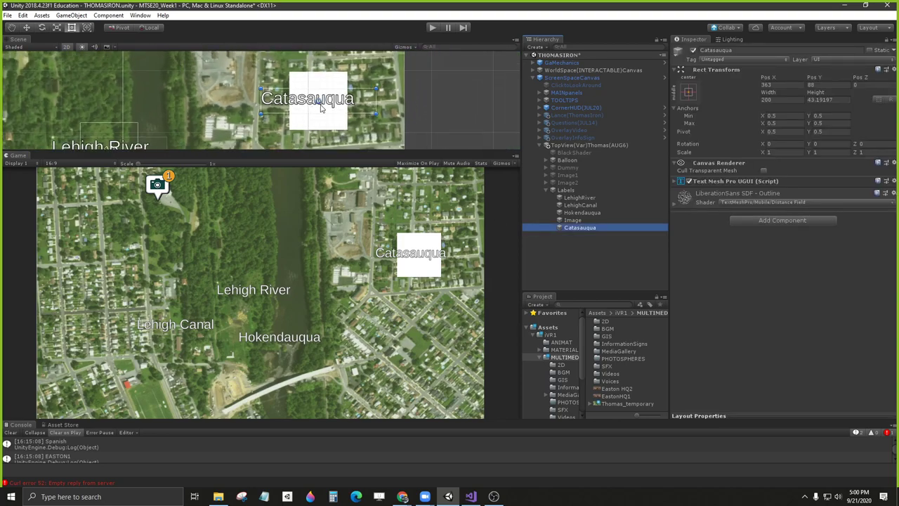
left_click_drag(340, 113, 313, 103)
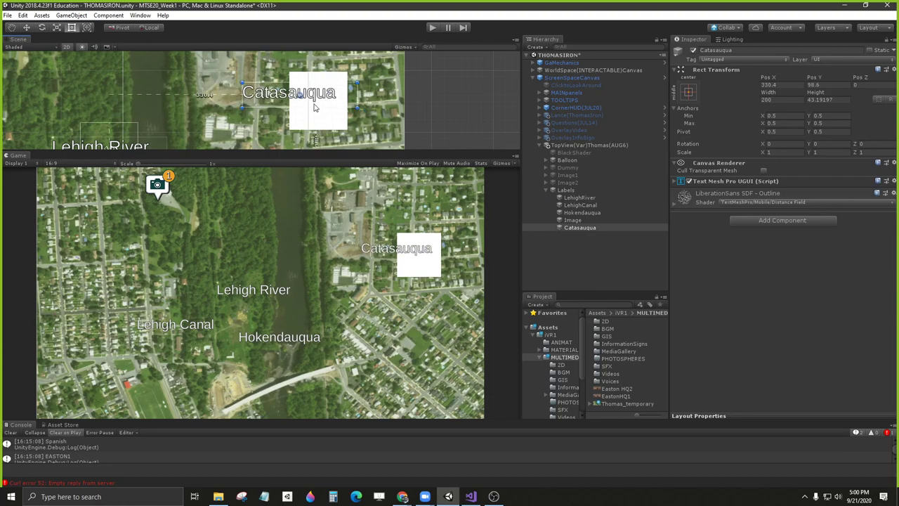
left_click_drag(571, 226, 578, 220)
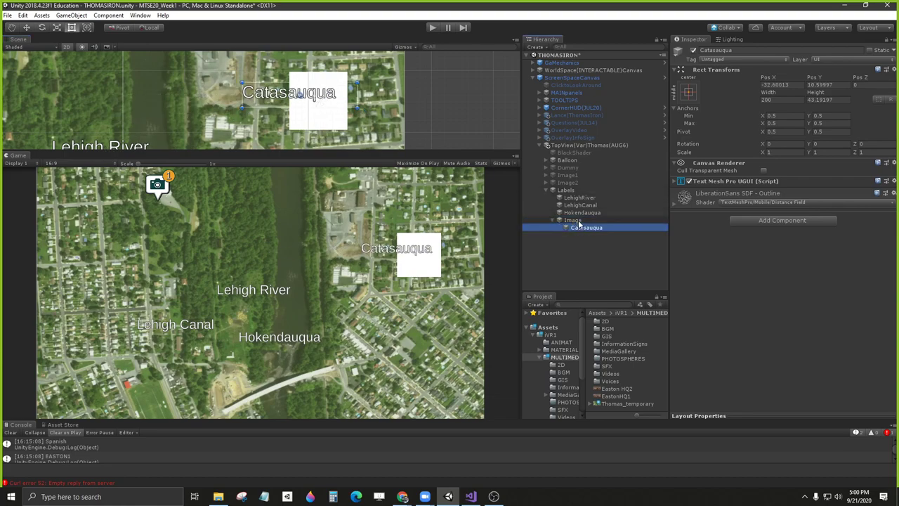
left_click(578, 220)
left_click(554, 220)
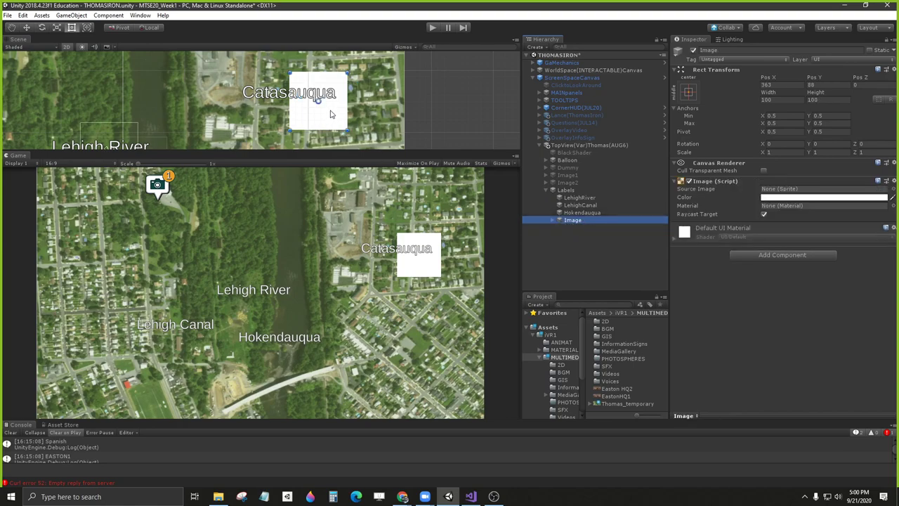
left_click_drag(327, 111, 300, 116)
left_click(552, 221)
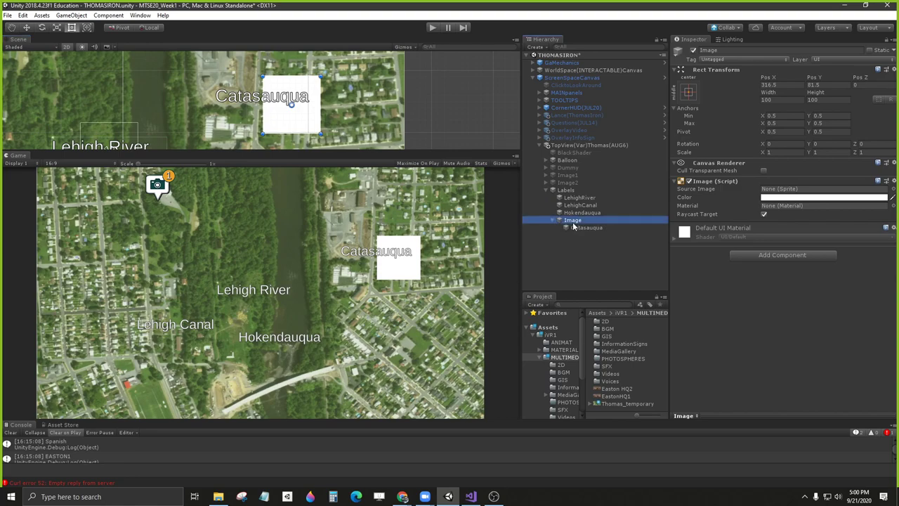
left_click(580, 227)
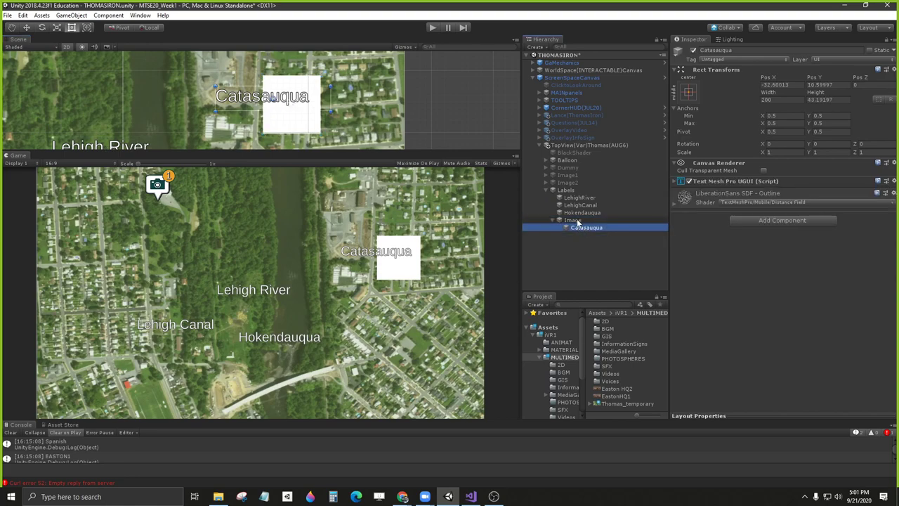
mouse_move(580, 228)
left_mouse_down()
mouse_move(575, 217)
mouse_move(590, 227)
left_mouse_up()
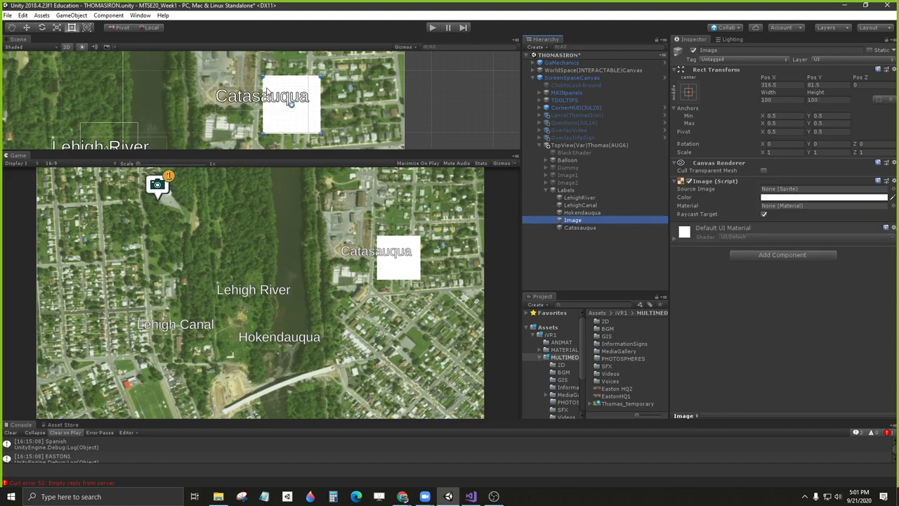
Step: Resize the white Image into a thin strip about 170 × 35
left_click_drag(263, 89, 216, 83)
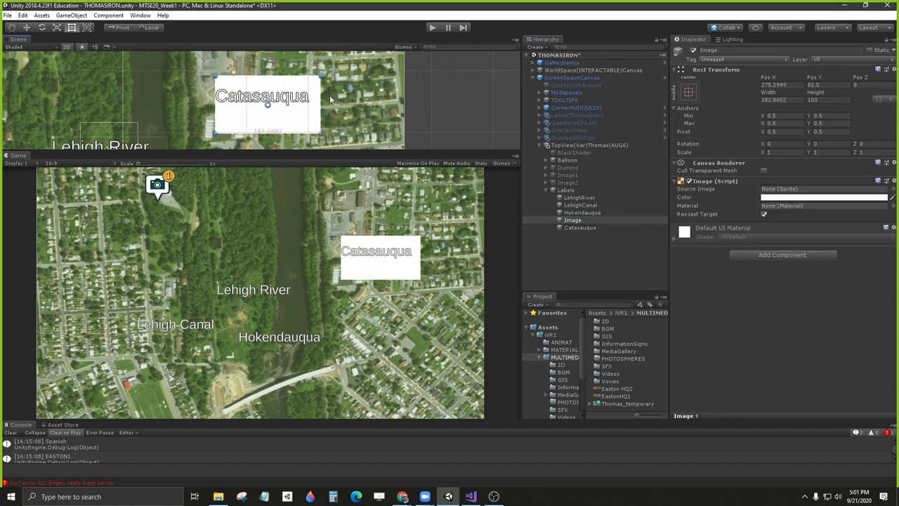
mouse_move(320, 93)
left_mouse_down()
mouse_move(330, 93)
mouse_move(318, 87)
left_mouse_up()
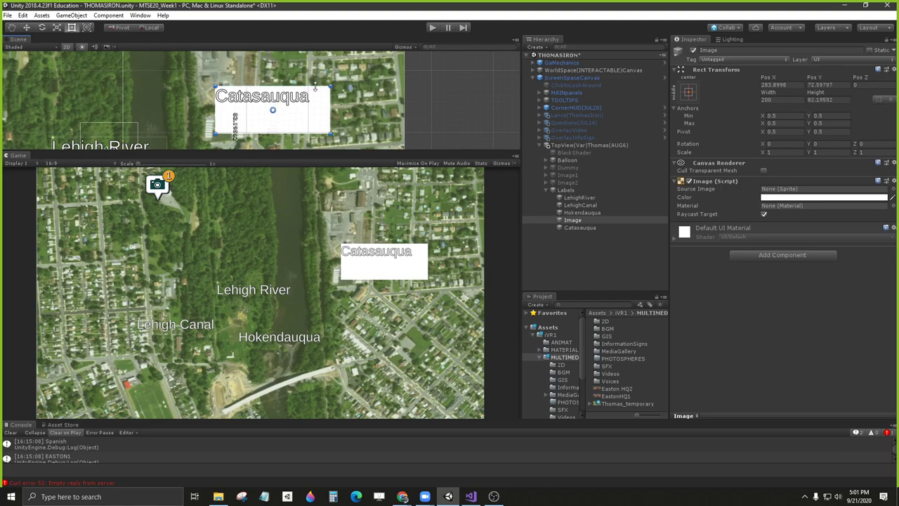
left_click_drag(306, 133, 313, 94)
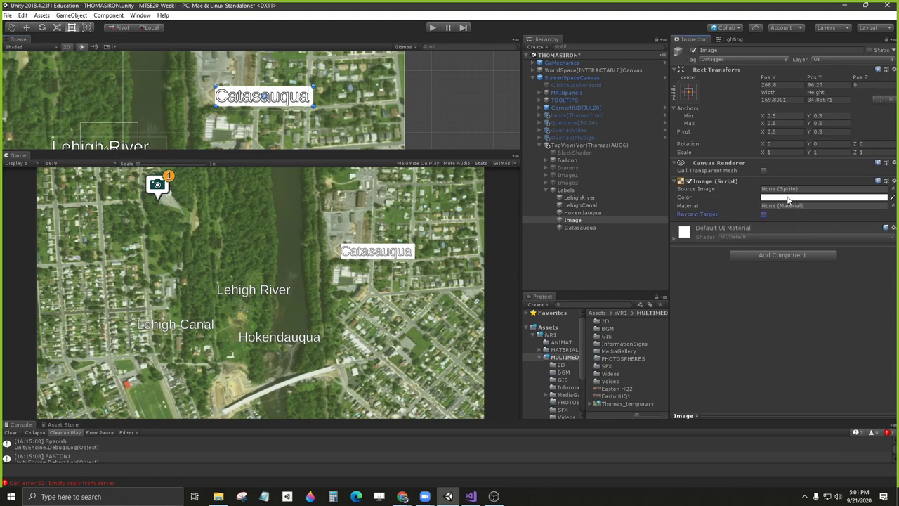
Step: Tint the backing Image black and partly transparent
left_click(788, 199)
mouse_move(676, 218)
left_mouse_down()
mouse_move(672, 200)
mouse_move(664, 223)
left_mouse_up()
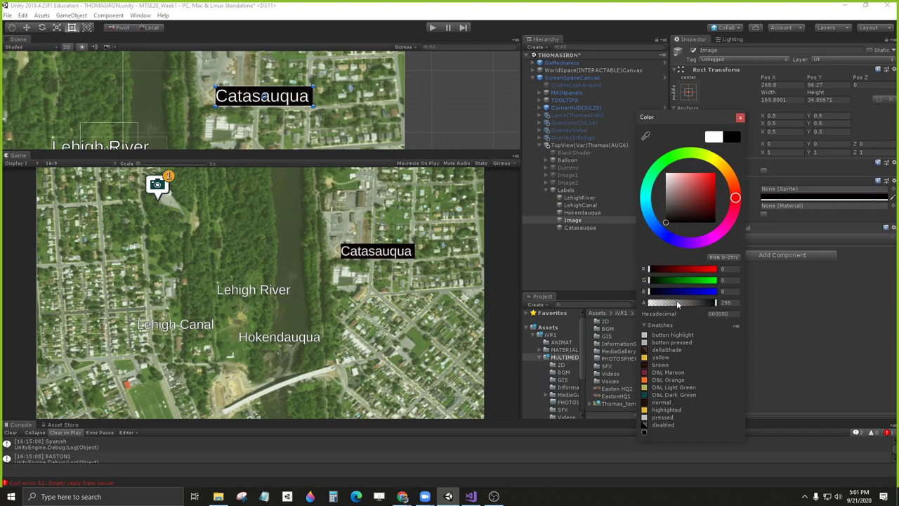
left_click(678, 303)
left_click_drag(678, 307, 673, 305)
left_click(740, 118)
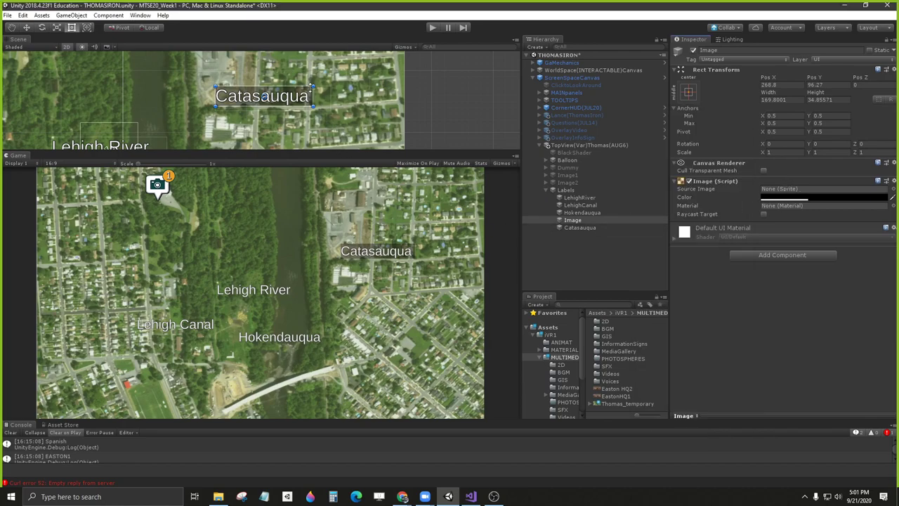
scroll(397, 254, "up", 1)
scroll(262, 95, "up", 4)
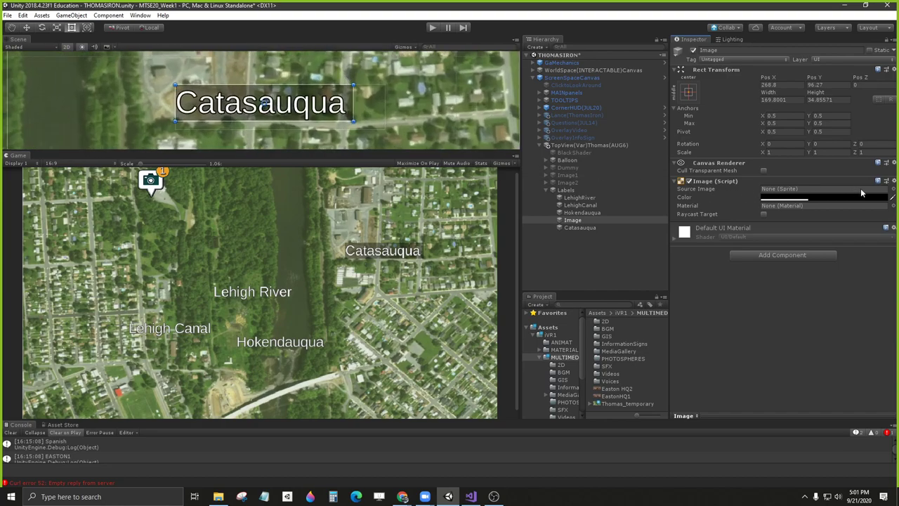
Step: Assign the Background_A sprite, set alpha around 175, and narrow the box to about 166.2
left_click(893, 189)
left_click(591, 204)
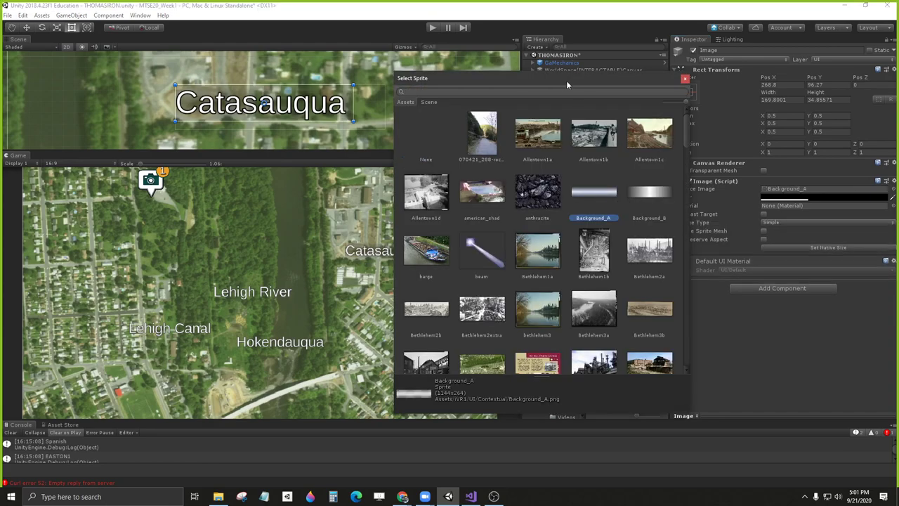
left_click_drag(566, 80, 617, 95)
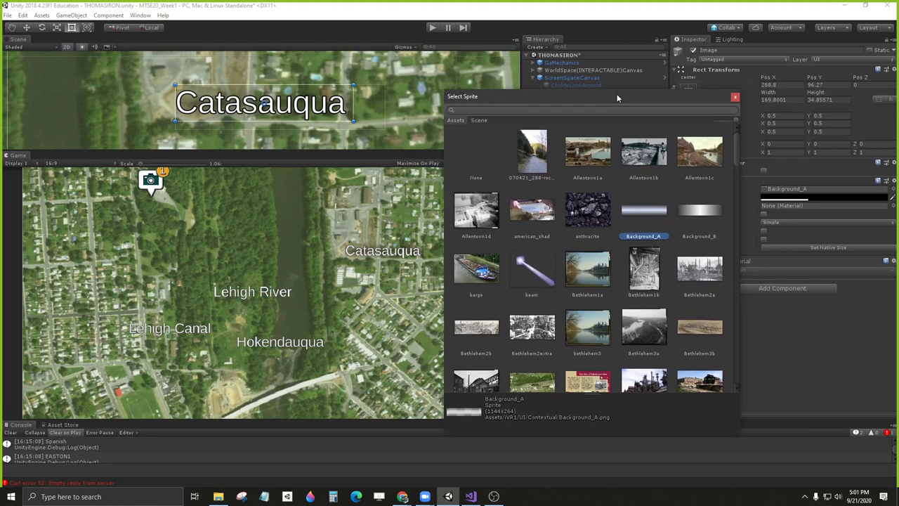
left_click(794, 197)
left_click(675, 305)
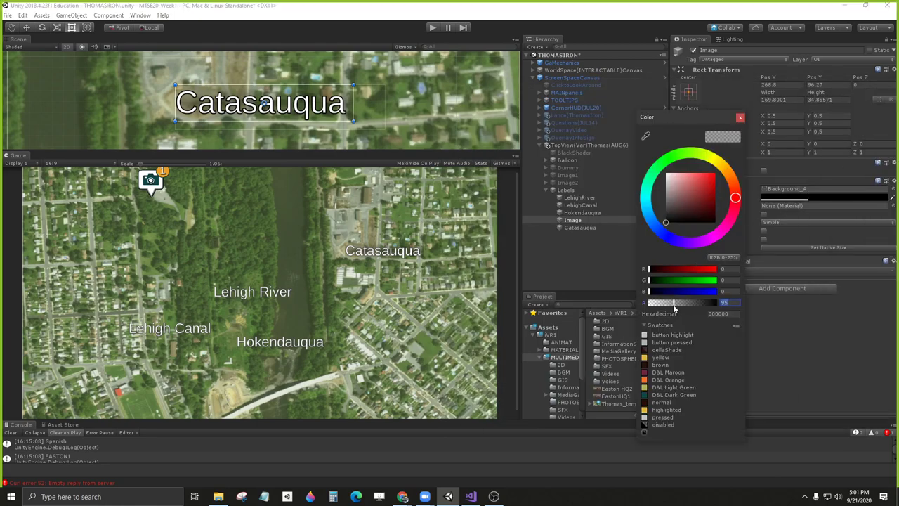
left_click_drag(674, 308, 695, 308)
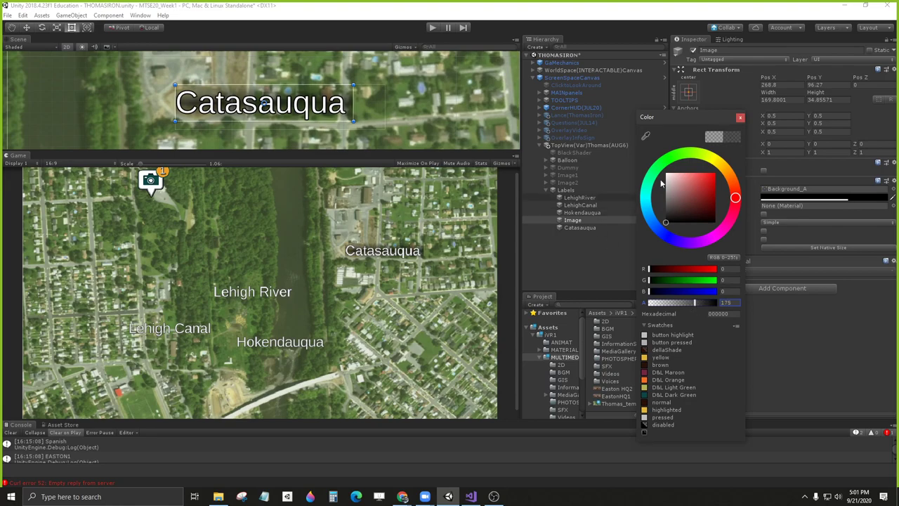
left_click(739, 117)
left_click_drag(355, 101, 352, 99)
scroll(365, 242, "down", 1)
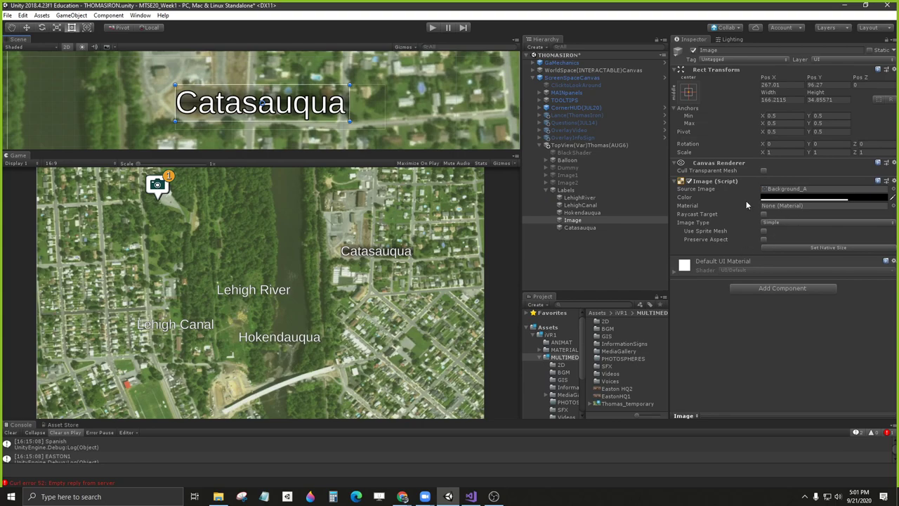
Step: Make the backing about 44.3 tall and nest the Catasauqua label inside it
left_click_drag(274, 83, 272, 79)
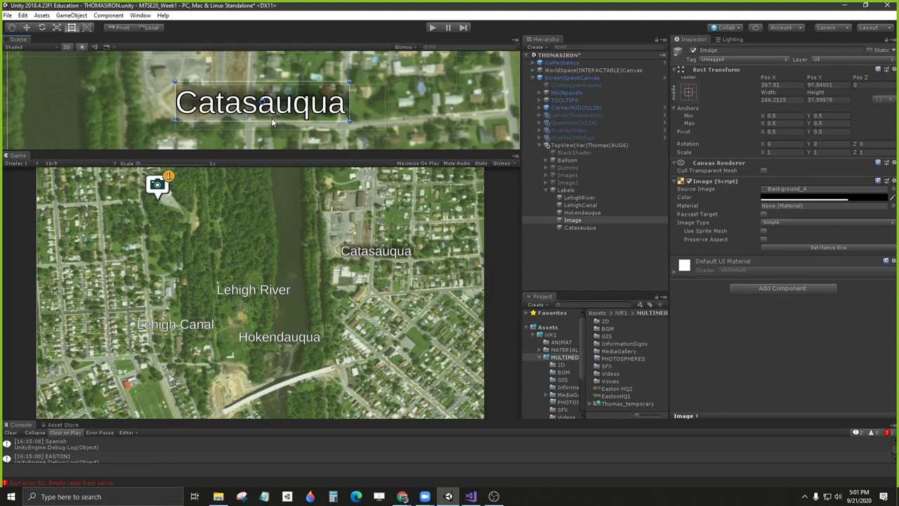
left_click_drag(272, 121, 269, 127)
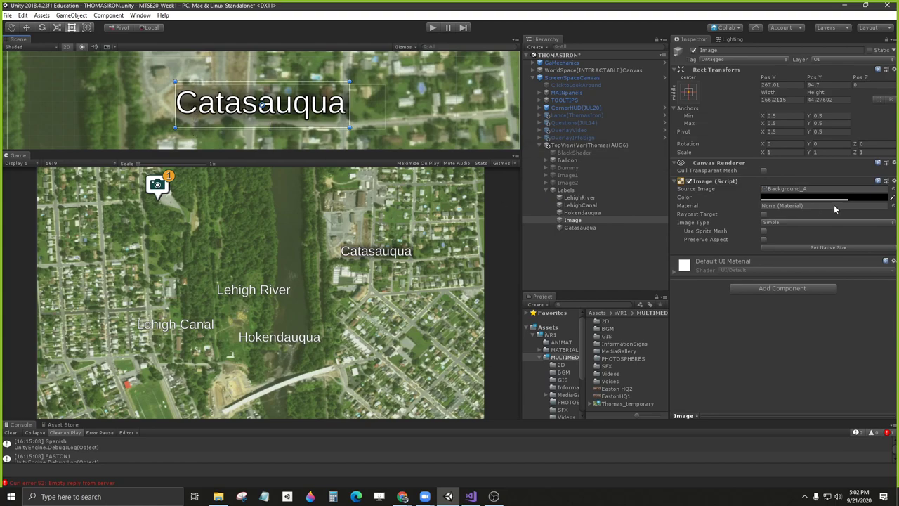
left_click(571, 222)
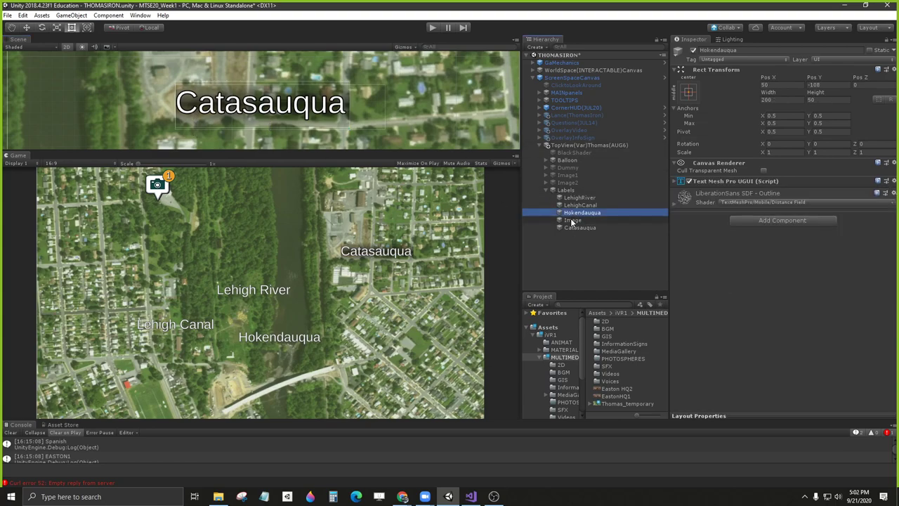
left_click_drag(574, 226, 573, 220)
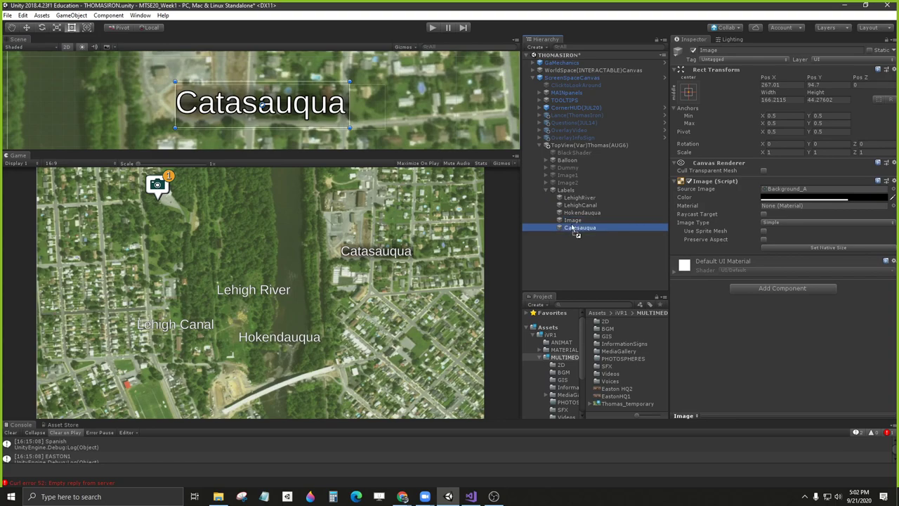
scroll(247, 107, "down", 5)
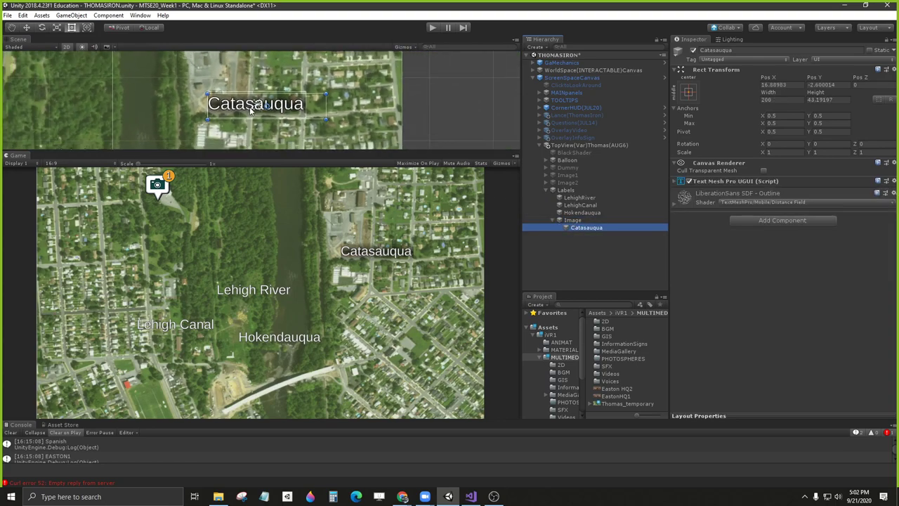
middle_click_drag(248, 106, 316, 113)
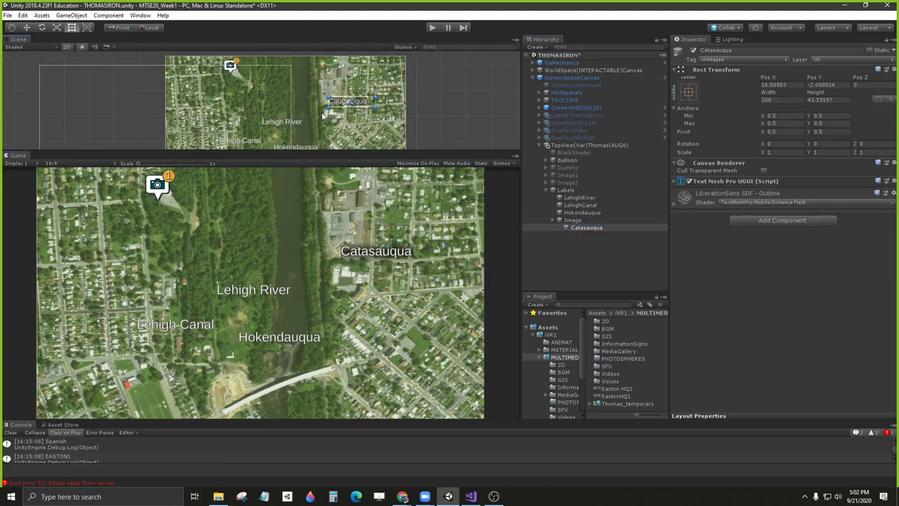
scroll(316, 112, "down", 2)
scroll(336, 114, "up", 2)
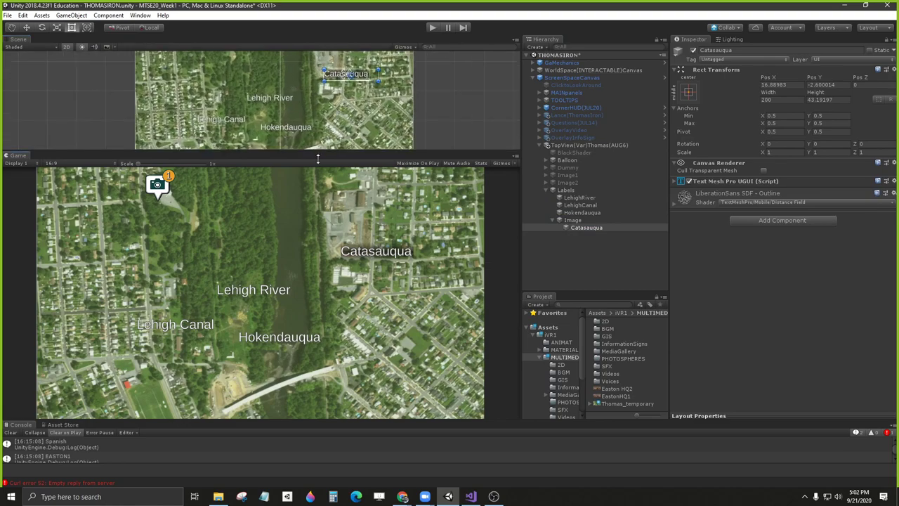
left_click_drag(318, 152, 318, 215)
left_click_drag(302, 131, 302, 131)
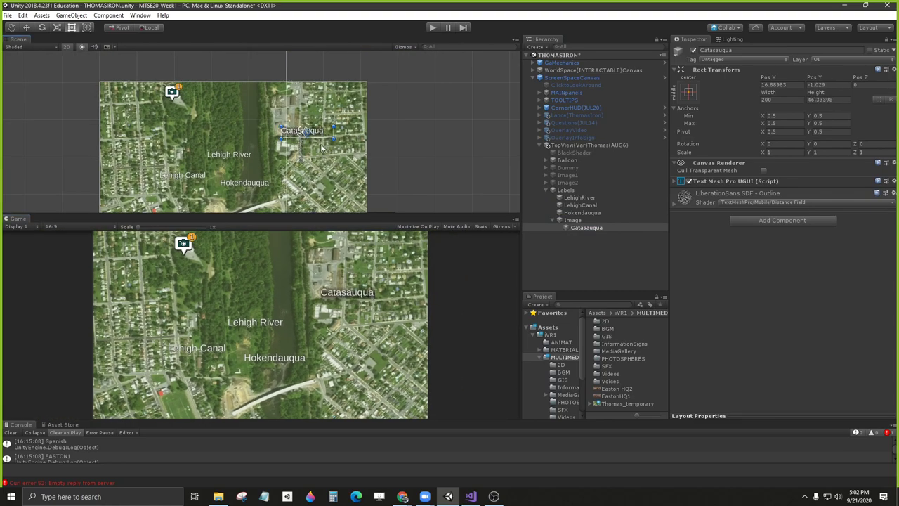
Step: Rename the backing Image to CatasauquaImage
left_click(580, 220)
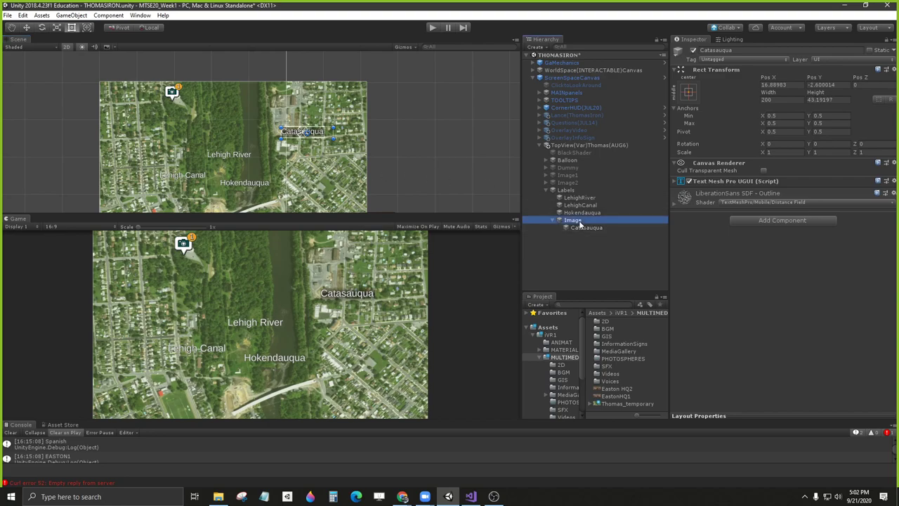
left_click(573, 220)
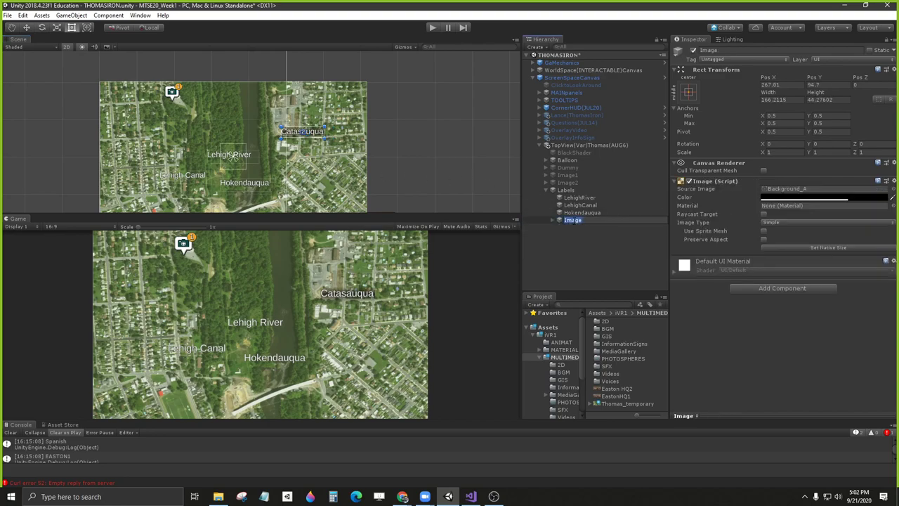
key("Home")
type("Catasaq")
type("ua")
key("Return")
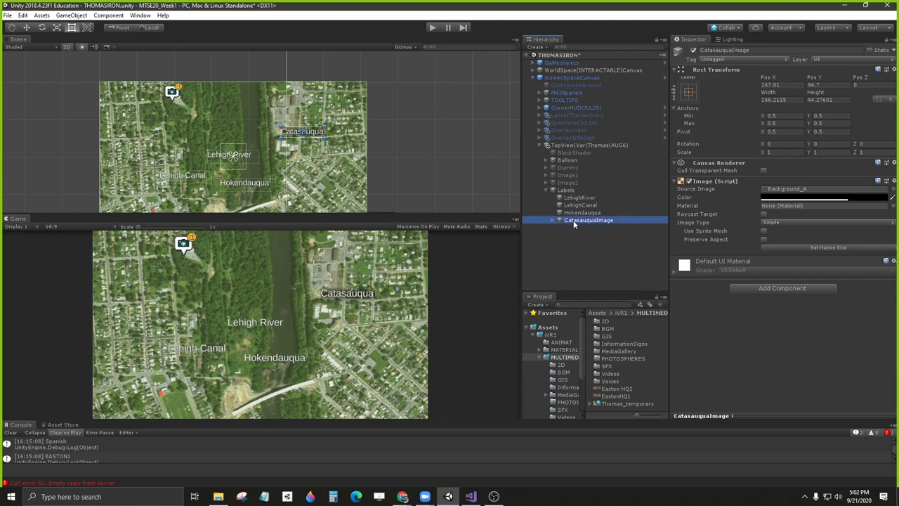
Step: Move the Catasauqua backed label up-right and duplicate CatasauquaImage
left_click_drag(316, 137, 338, 131)
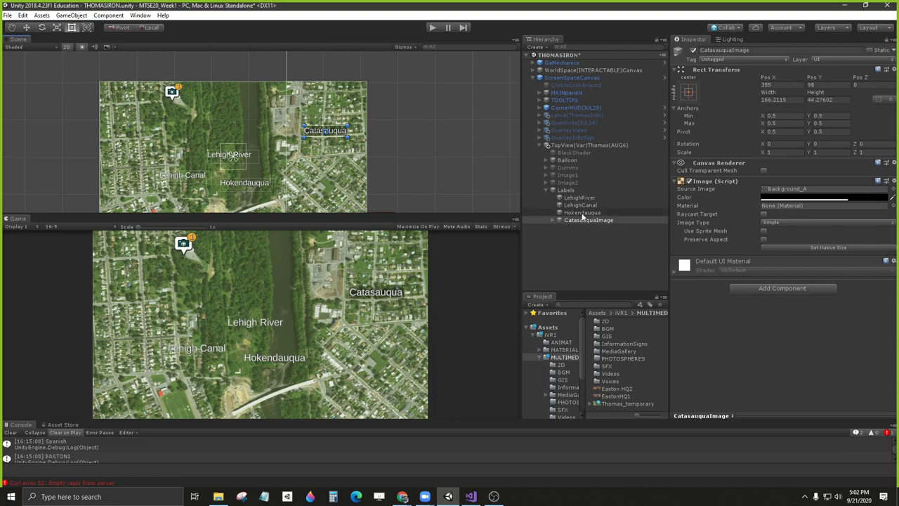
left_click(574, 213)
left_click(580, 222)
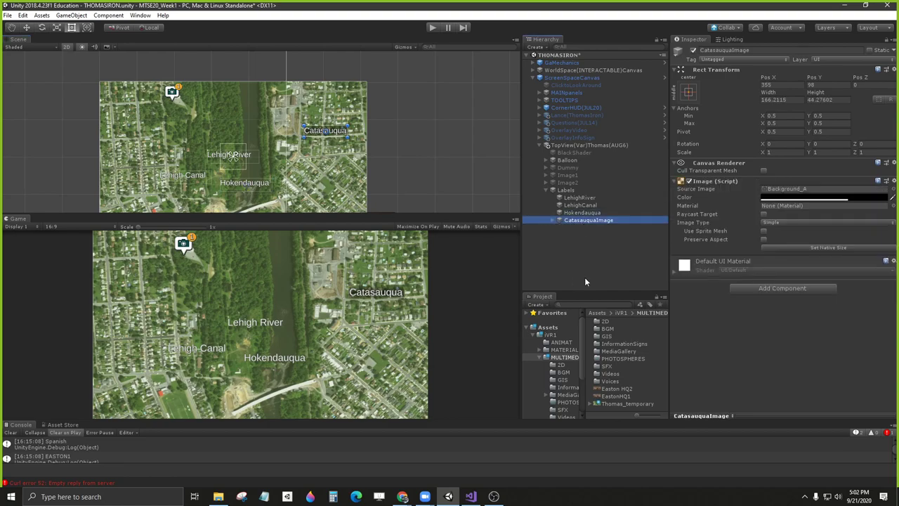
left_click(553, 220)
key("Left")
key("Up")
left_click(576, 220)
key("ctrl+d")
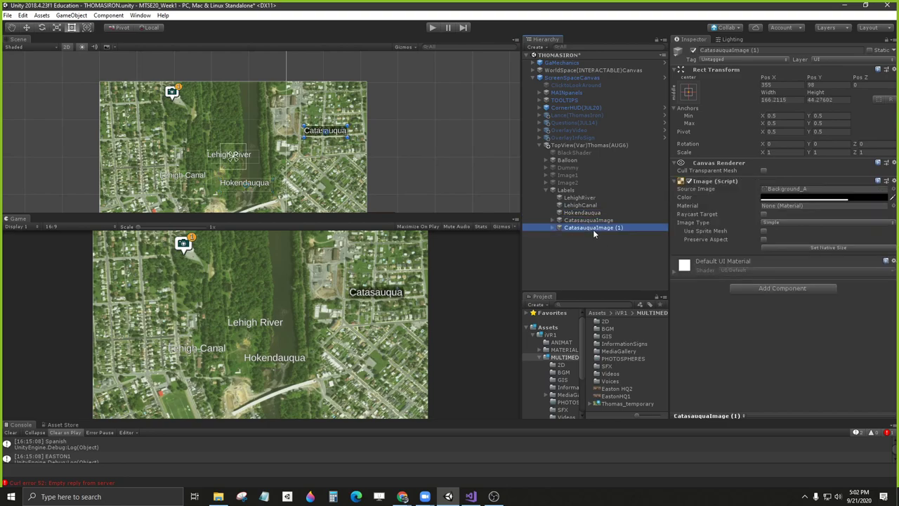
Step: Rename the duplicated backing to HokendauquaImage
left_click(588, 212)
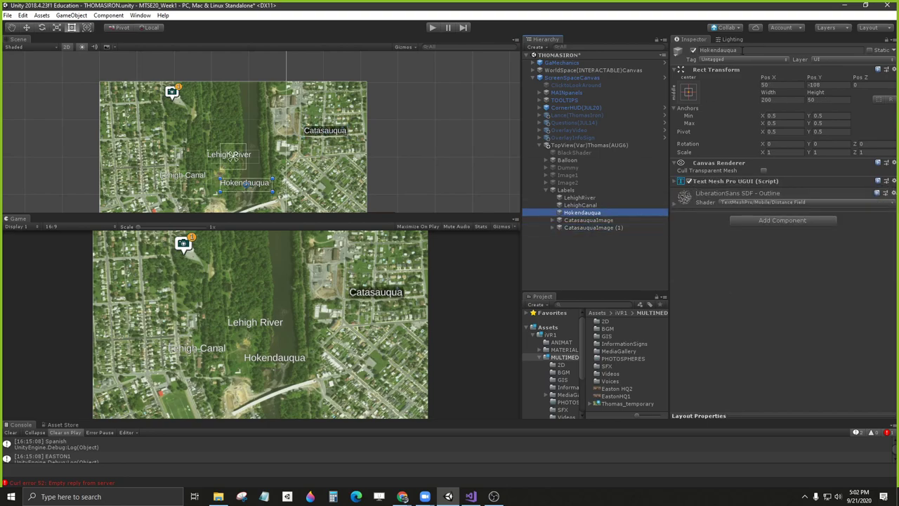
left_click(716, 49)
key("ctrl+c")
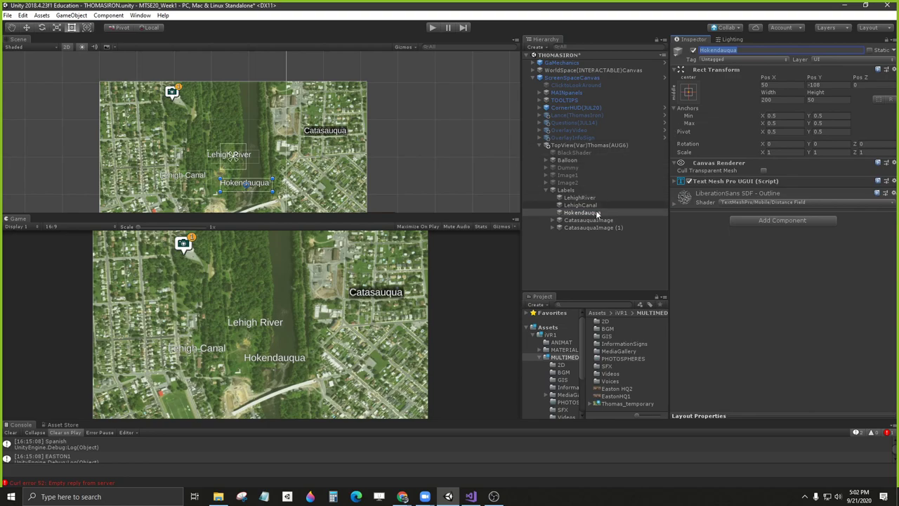
left_click(594, 228)
left_click(594, 228)
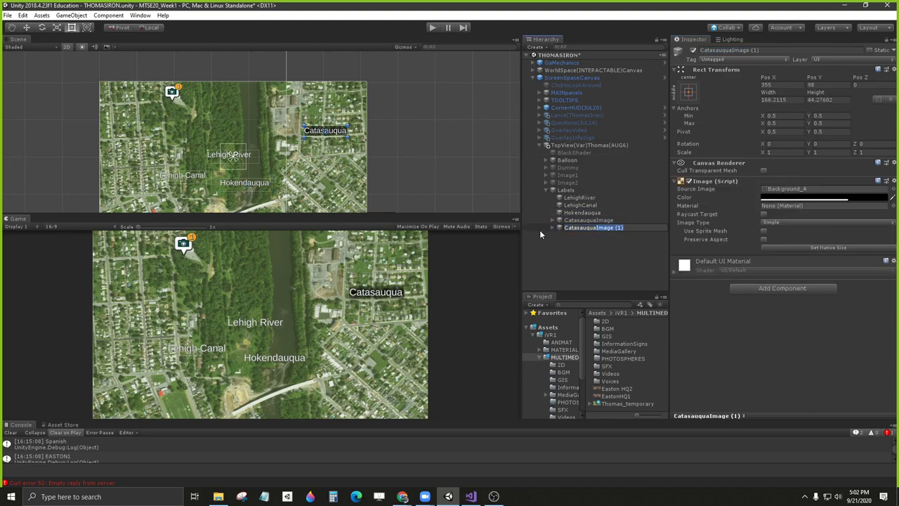
key("End")
key("Return")
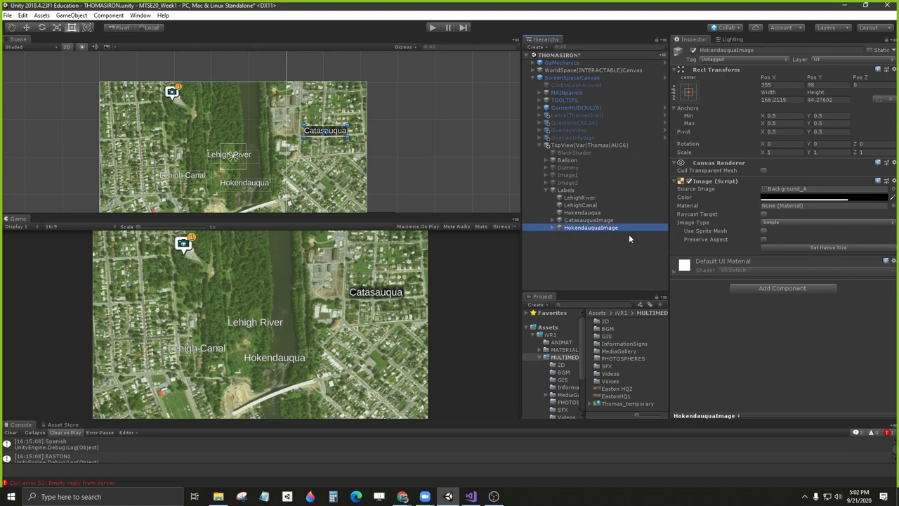
Step: Rename HokendauquaImage's child text object to Hokendauqua
left_click(553, 227)
left_click(571, 235)
left_click(571, 235)
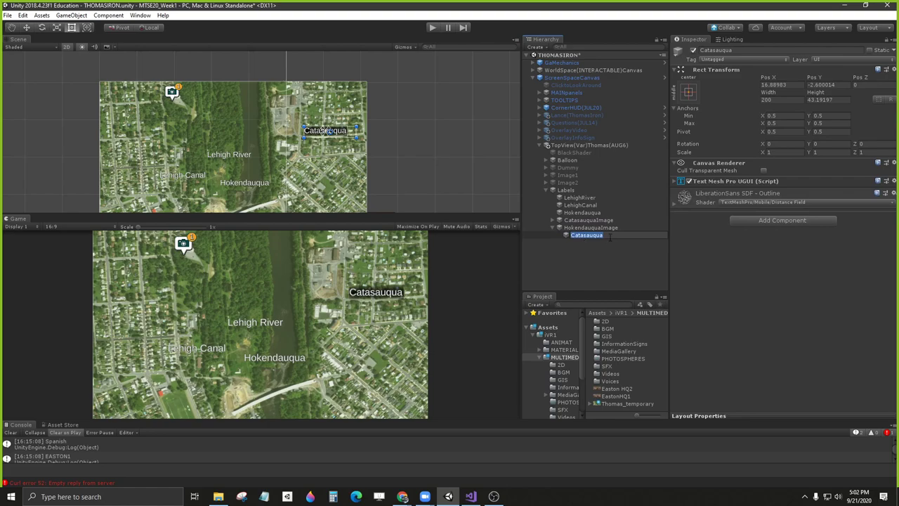
key("ctrl+v")
key("Return")
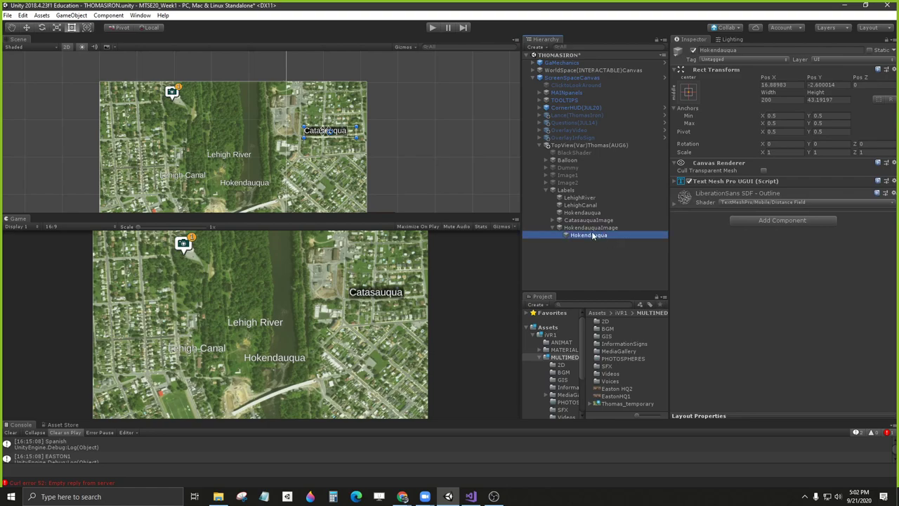
Step: Change the child label's TextMeshPro text to Hokendauqua
left_click(580, 229)
left_click(612, 238)
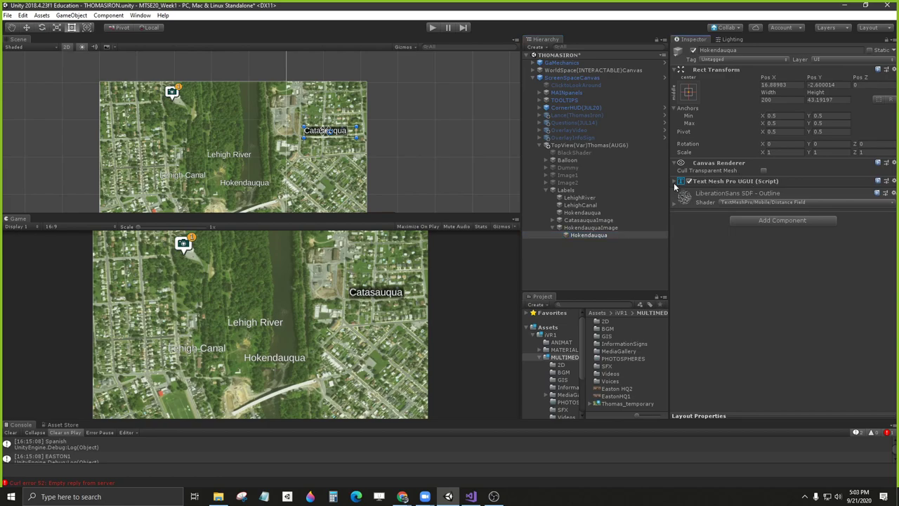
left_click(676, 184)
double_click(694, 199)
key("ctrl+v")
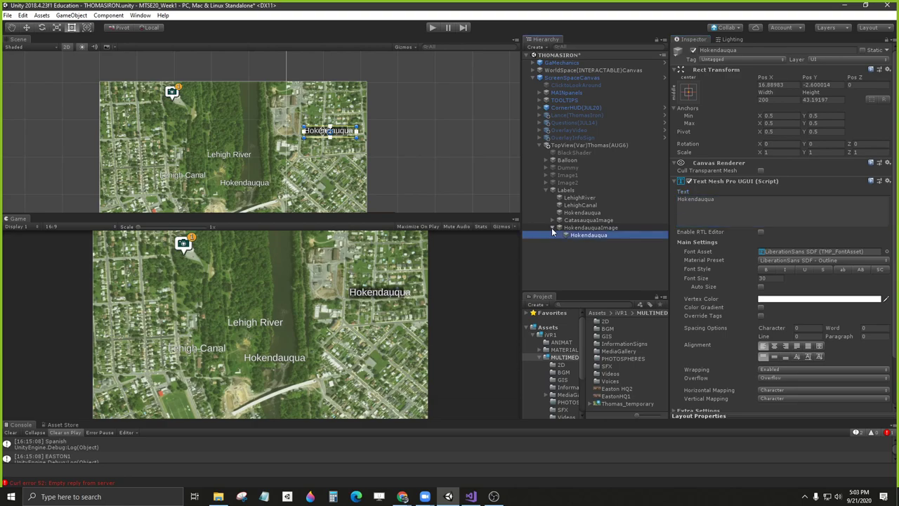
left_click(579, 228)
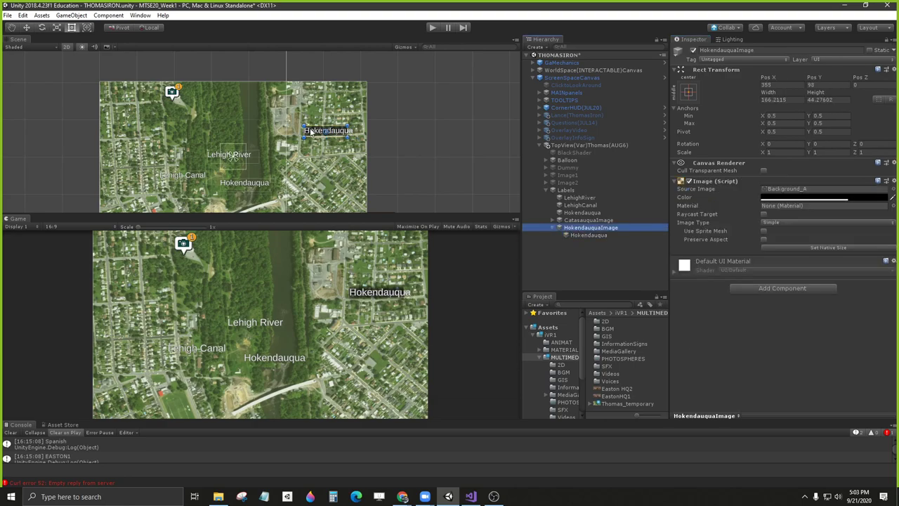
Step: Move HokendauquaImage to the map's left side and adjust its width
left_click_drag(309, 130, 132, 160)
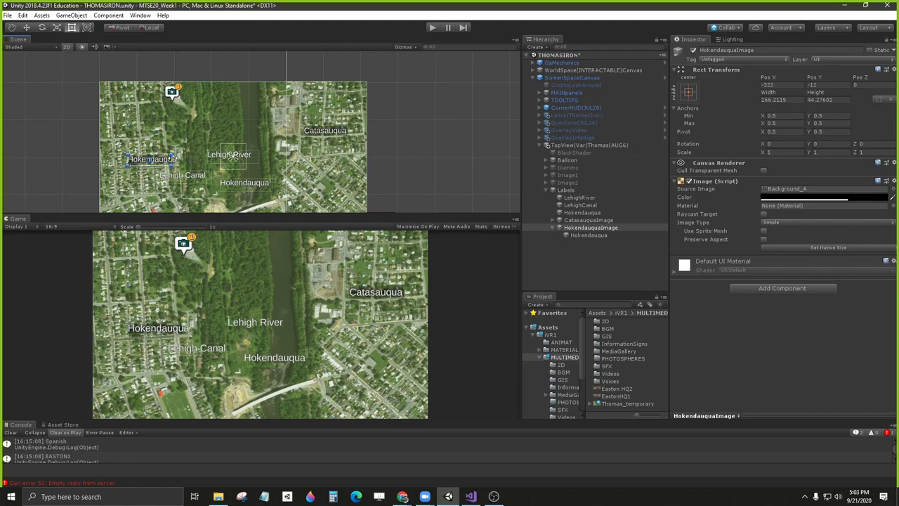
scroll(171, 177, "up", 5)
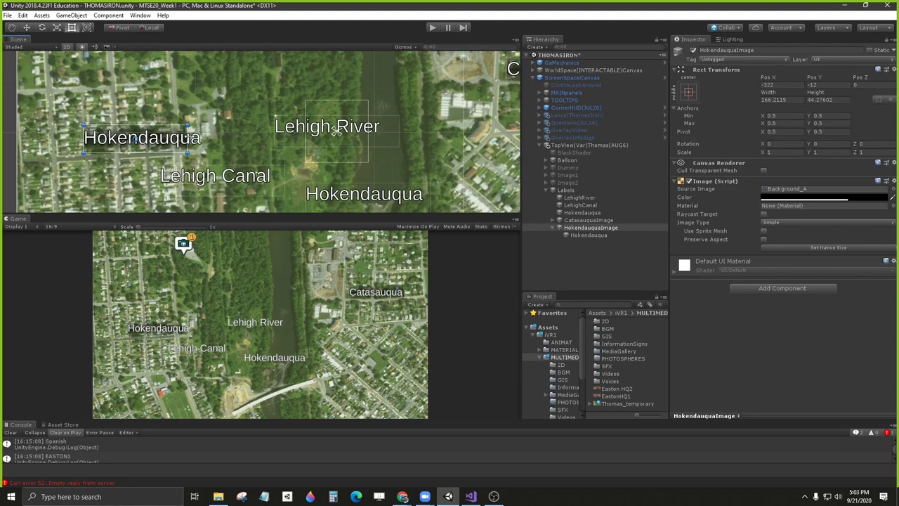
left_click(581, 235)
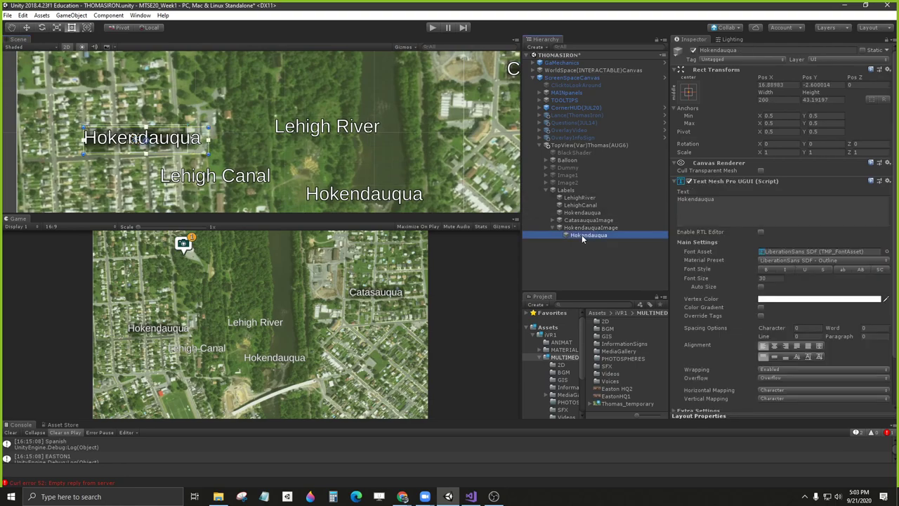
left_click(587, 228)
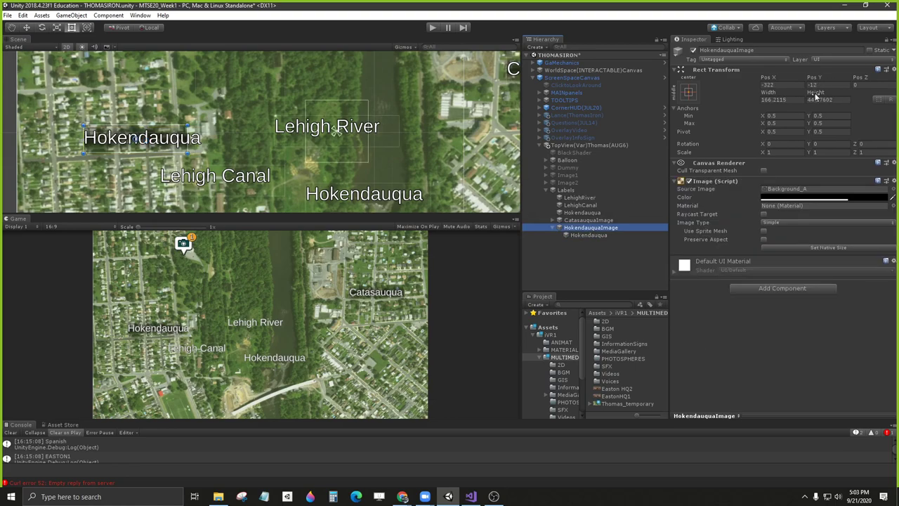
left_click_drag(769, 95, 308, 99)
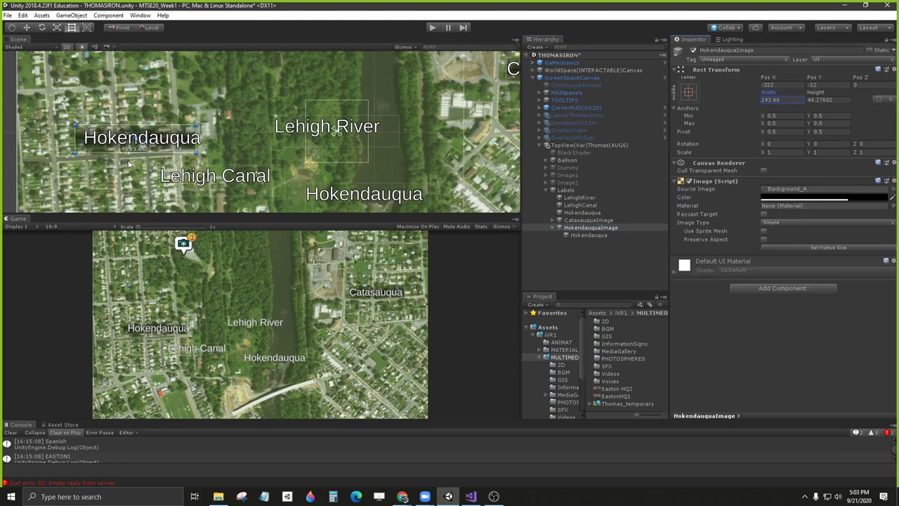
mouse_move(769, 77)
left_mouse_down()
mouse_move(829, 84)
mouse_move(772, 85)
left_mouse_up()
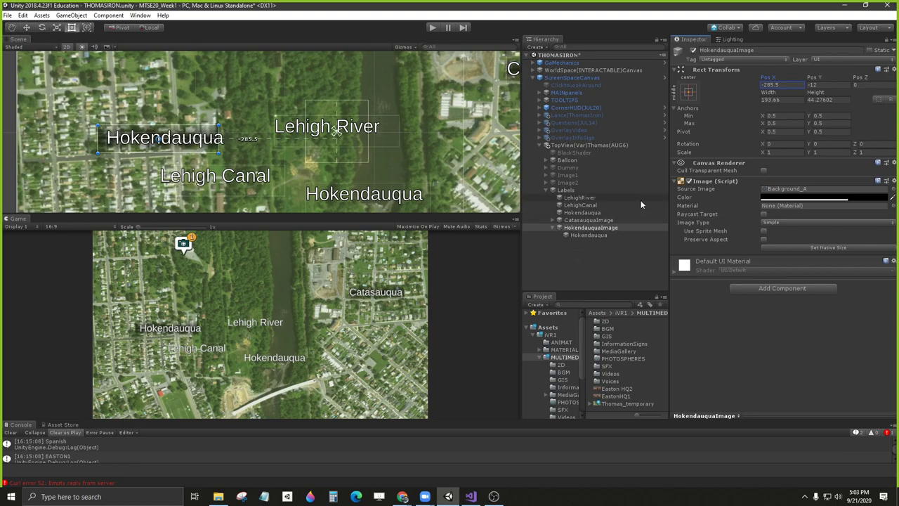
Step: Widen and reposition the backing to fit the Hokendauqua text
left_click(586, 235)
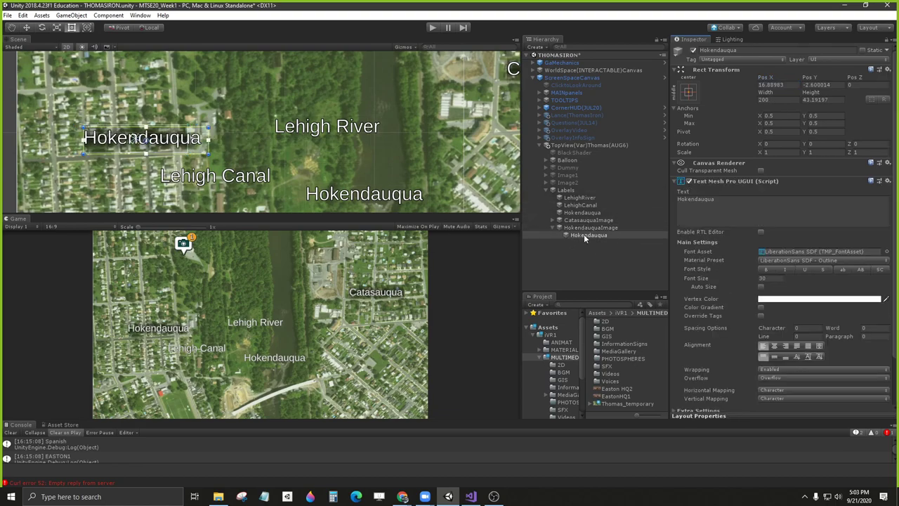
mouse_move(584, 234)
left_mouse_down()
mouse_move(560, 250)
mouse_move(579, 228)
left_mouse_up()
key("ctrl+z")
key("ctrl+z")
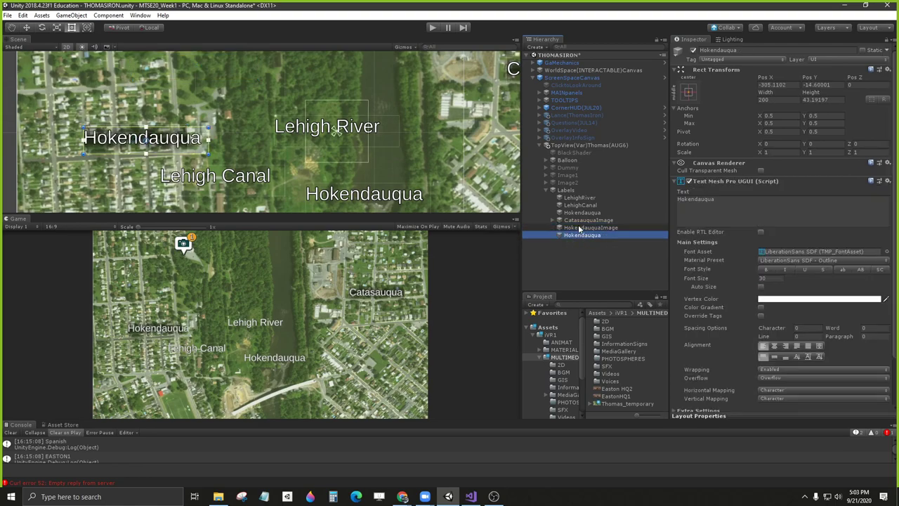
left_click(592, 228)
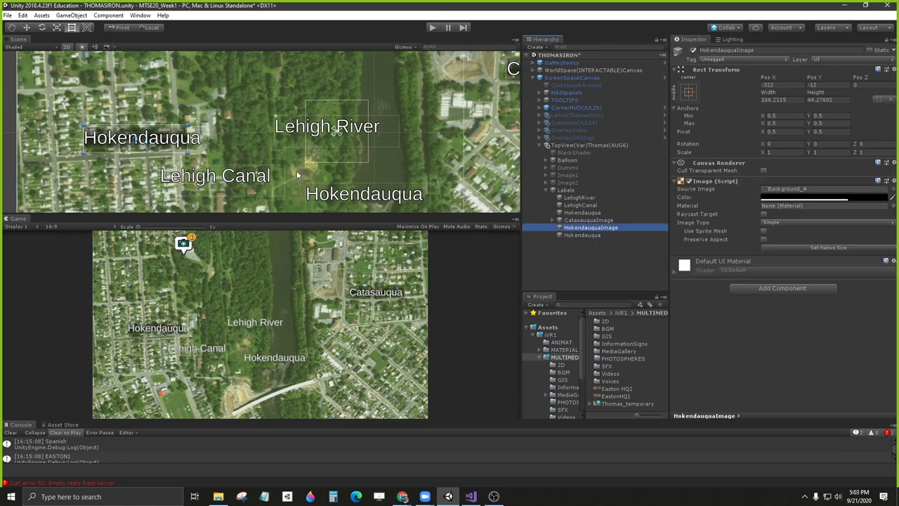
left_click_drag(201, 130, 204, 128)
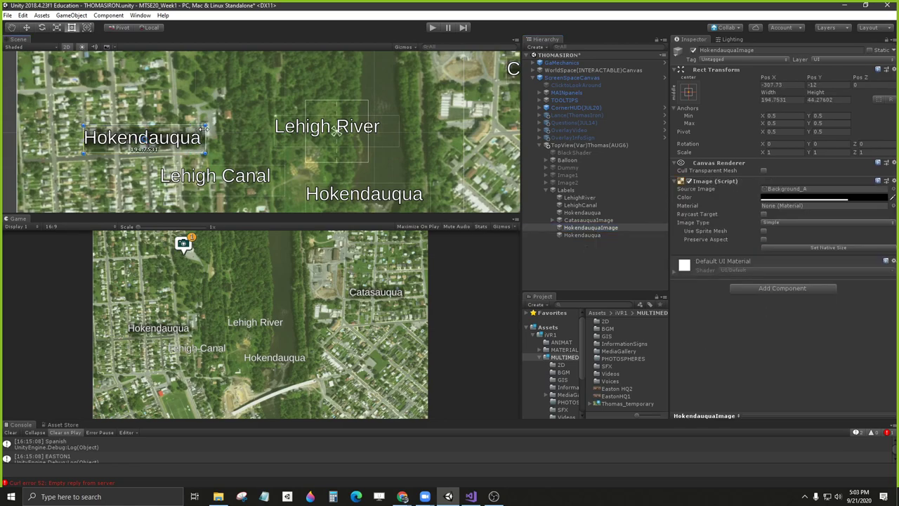
left_click_drag(137, 132, 134, 130)
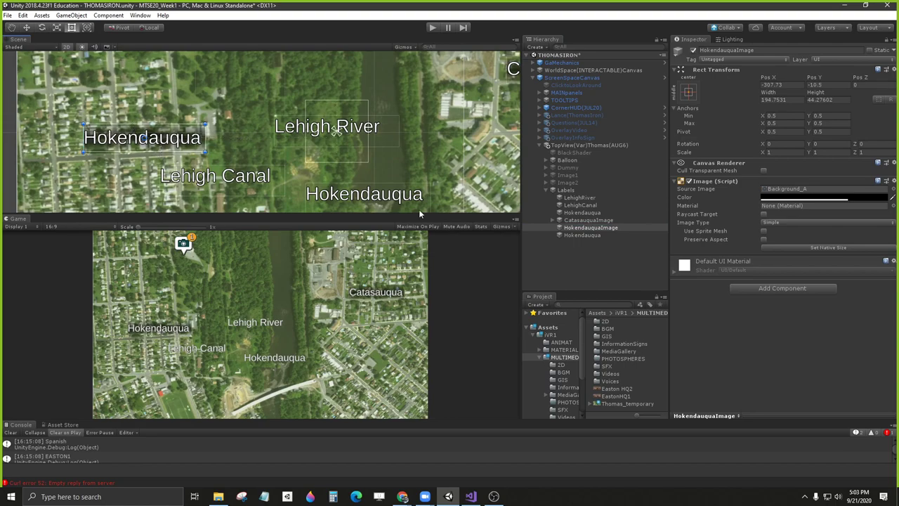
left_click_drag(205, 126, 202, 126)
Step: Re-parent the Hokendauqua text under HokendauquaImage and select the old unbacked label
left_click(588, 235)
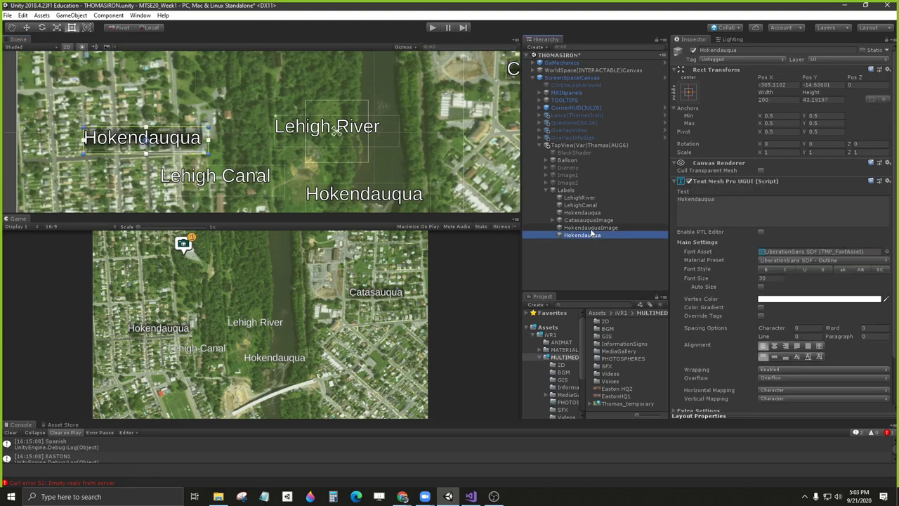
left_click_drag(581, 239, 593, 229)
left_click(558, 228)
left_click(569, 227)
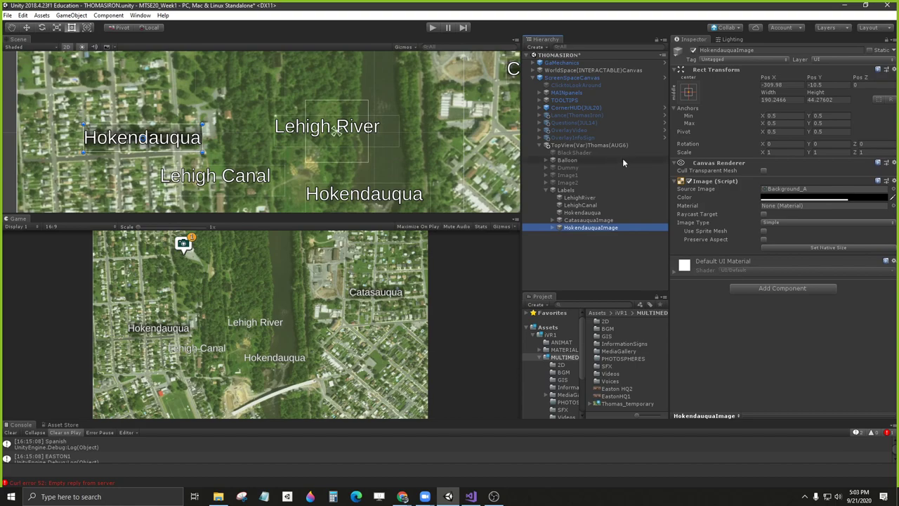
left_click(585, 210)
Step: Delete the old Hokendauqua label, then shorten Lehigh Canal and center its text both ways
key("Delete")
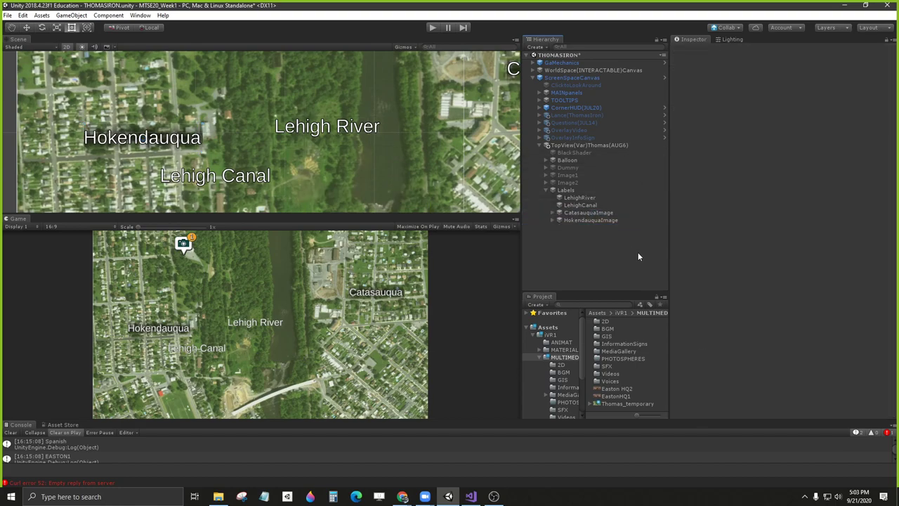
left_click(577, 205)
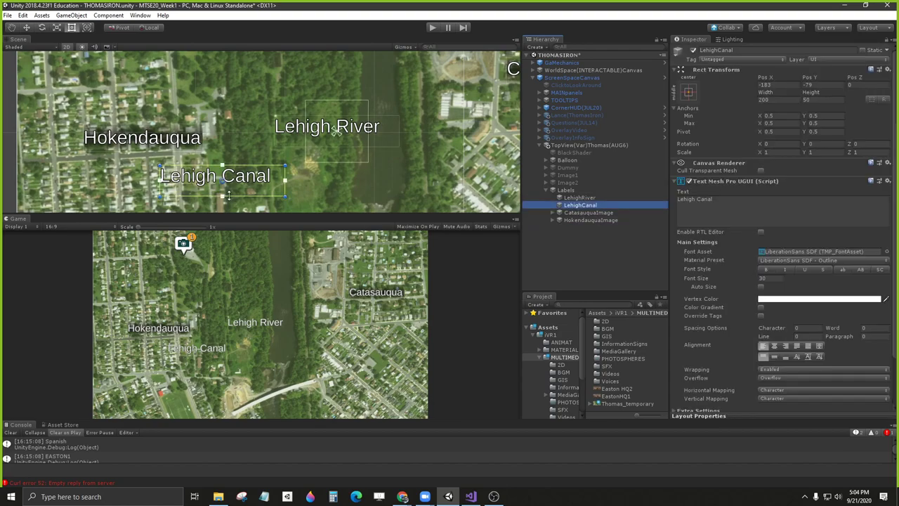
left_click_drag(228, 197, 228, 187)
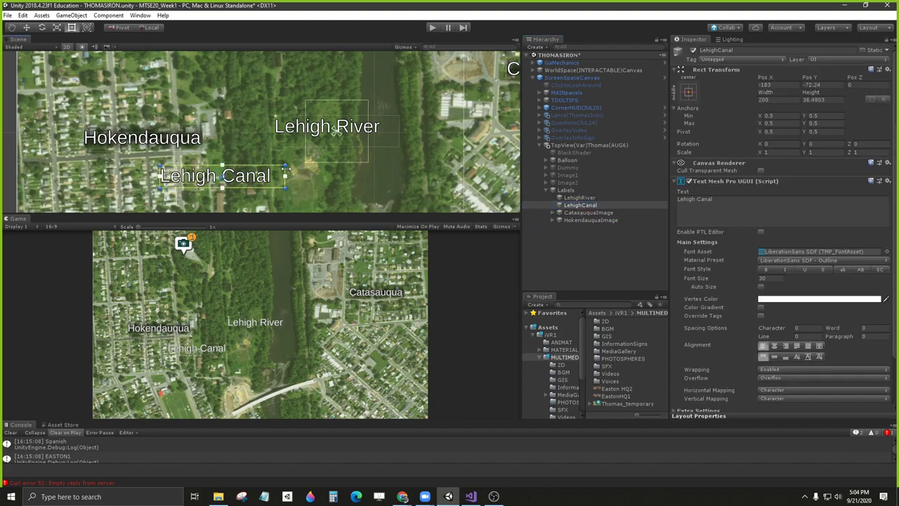
left_click(774, 346)
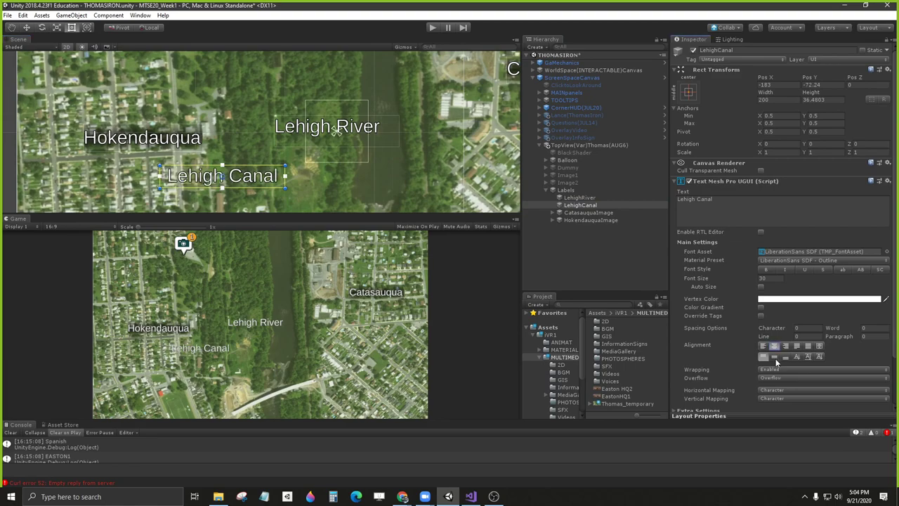
left_click(775, 358)
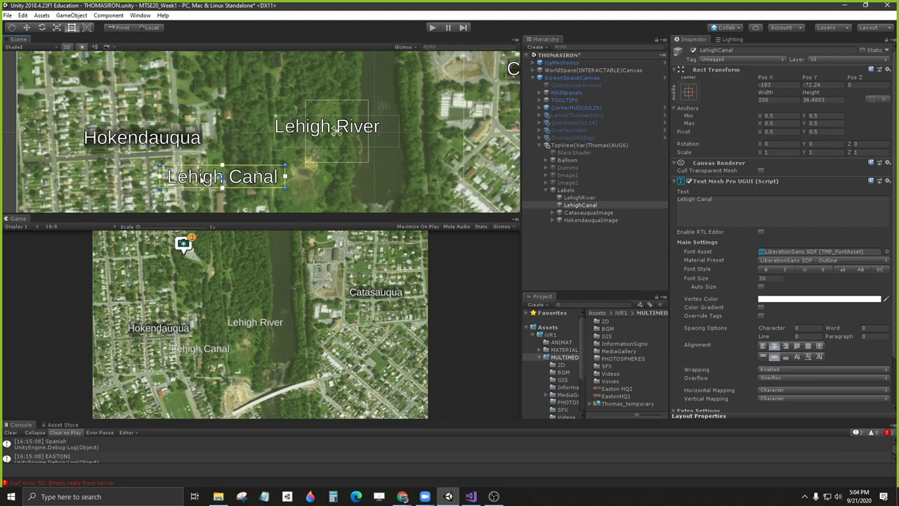
Step: Move Lehigh Canal east of the river beside Catasauqua, around X 133, Y 94.1
left_click_drag(201, 180, 380, 103)
scroll(413, 152, "down", 3)
middle_click_drag(413, 152, 406, 177)
left_click_drag(375, 148, 383, 130)
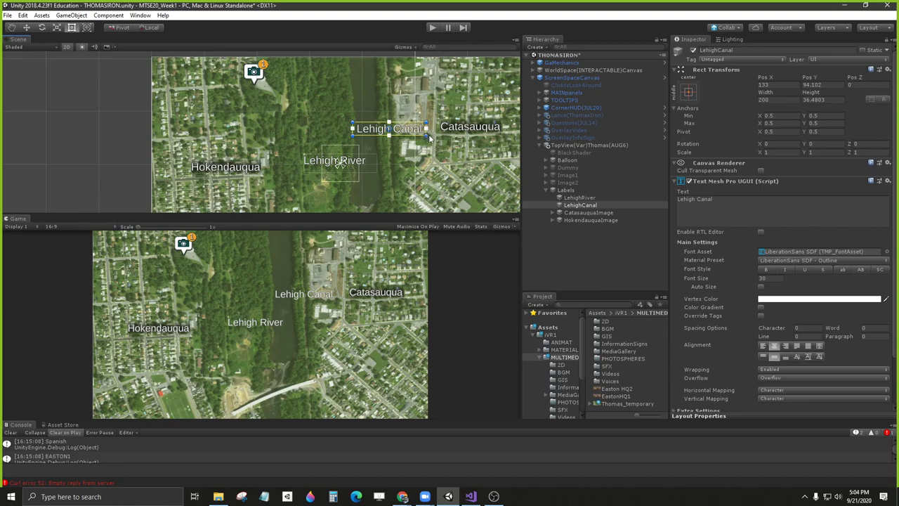
Step: Try other Z rotations on the Lehigh Canal label, including 5460, then set it back to 0
mouse_move(433, 146)
left_mouse_down()
mouse_move(412, 169)
mouse_move(379, 172)
mouse_move(412, 167)
mouse_move(434, 148)
left_mouse_up()
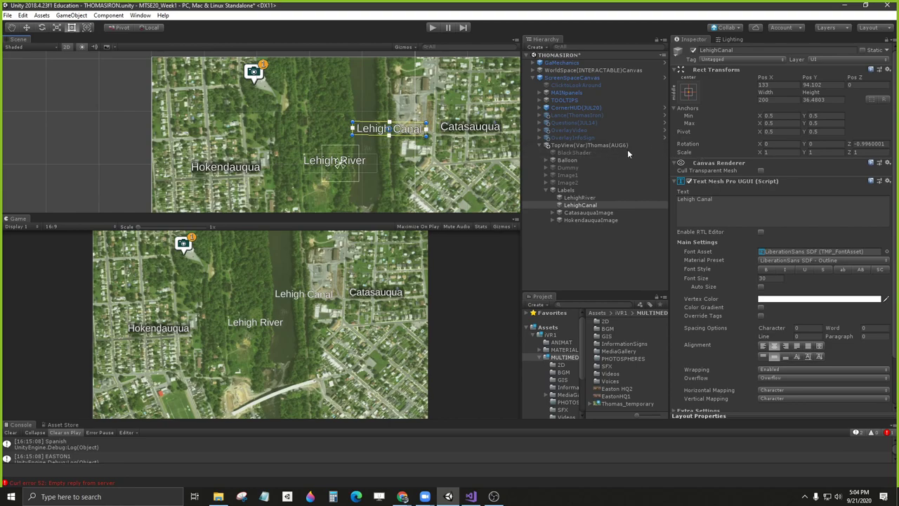
left_click(579, 211)
left_click(578, 205)
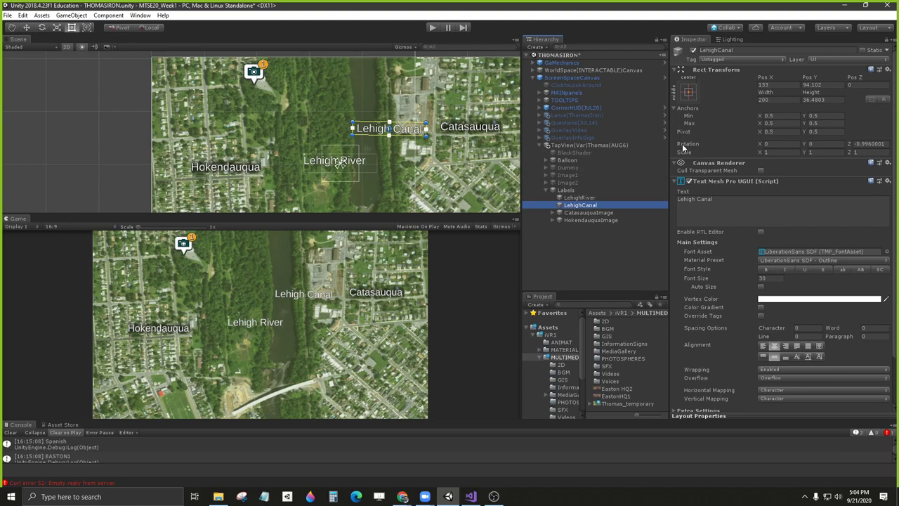
mouse_move(851, 149)
left_mouse_down()
mouse_move(662, 152)
mouse_move(843, 155)
mouse_move(859, 144)
mouse_move(851, 147)
left_mouse_up()
type("546")
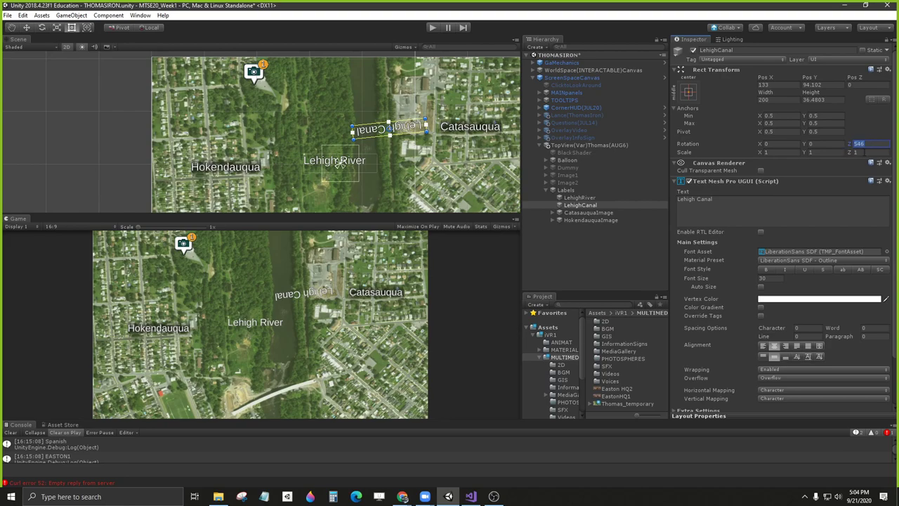
type("0")
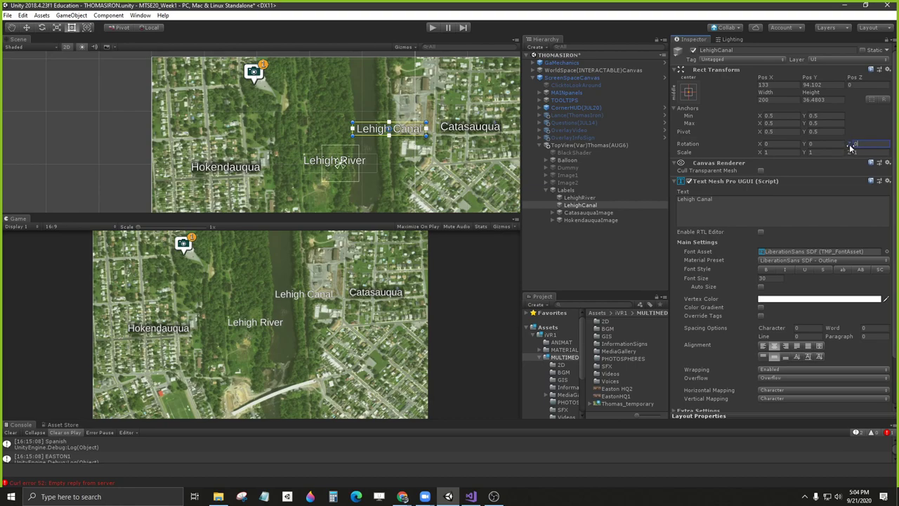
left_click_drag(848, 146, 716, 196)
left_click_drag(351, 137, 478, 121)
left_click_drag(668, 275, 358, 106)
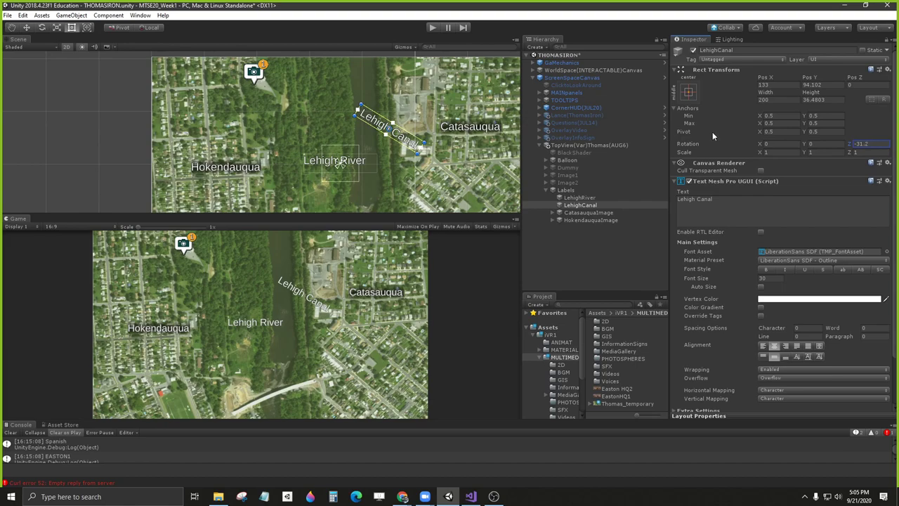
type("0")
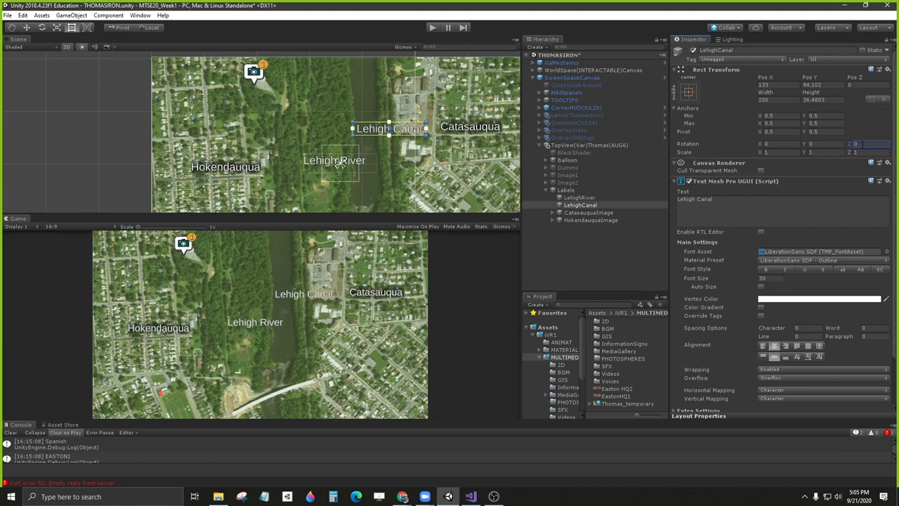
Step: Make the Scene view taller and reframe it, undoing an accidental spin of the label
left_click_drag(364, 212, 363, 242)
middle_click_drag(375, 142, 322, 122)
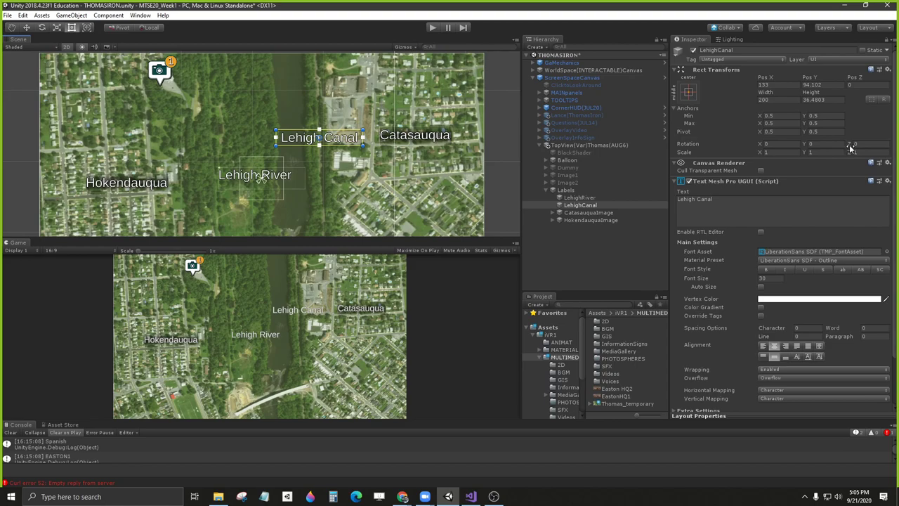
left_click(850, 146)
left_click_drag(850, 147, 20, 379)
key("ctrl+z")
Step: Switch to the Rect tool and enlarge the Lehigh Canal label's box
left_click(42, 28)
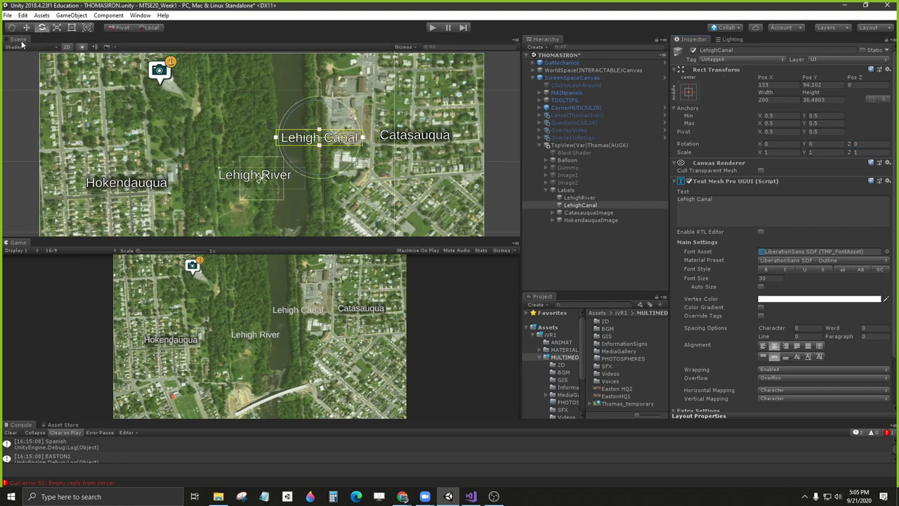
left_click(85, 28)
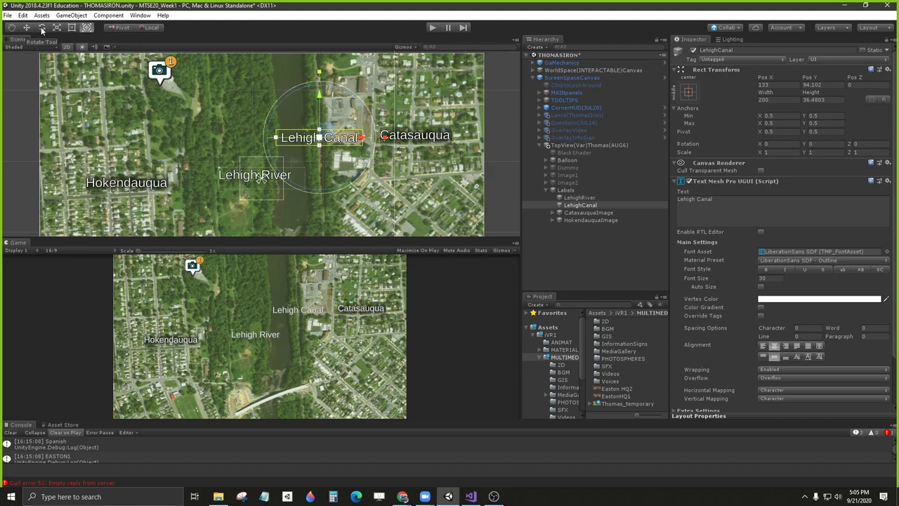
left_click(26, 28)
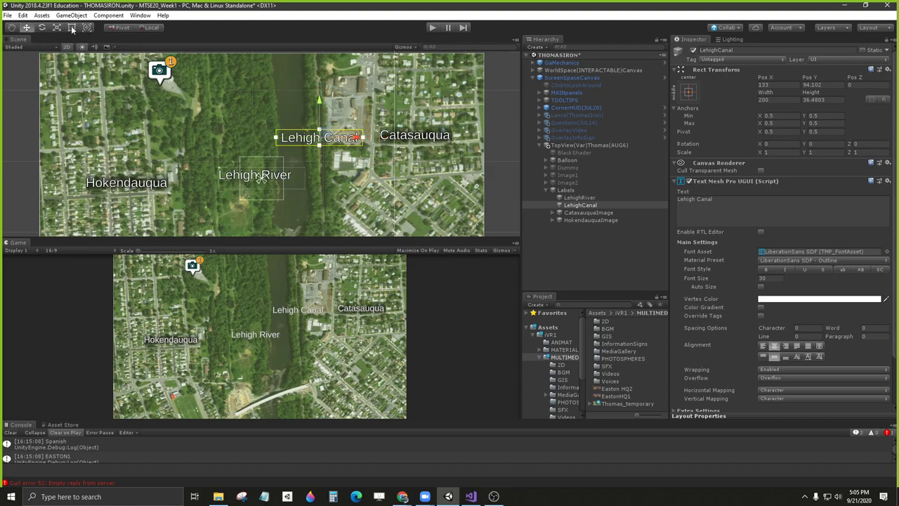
left_click(72, 27)
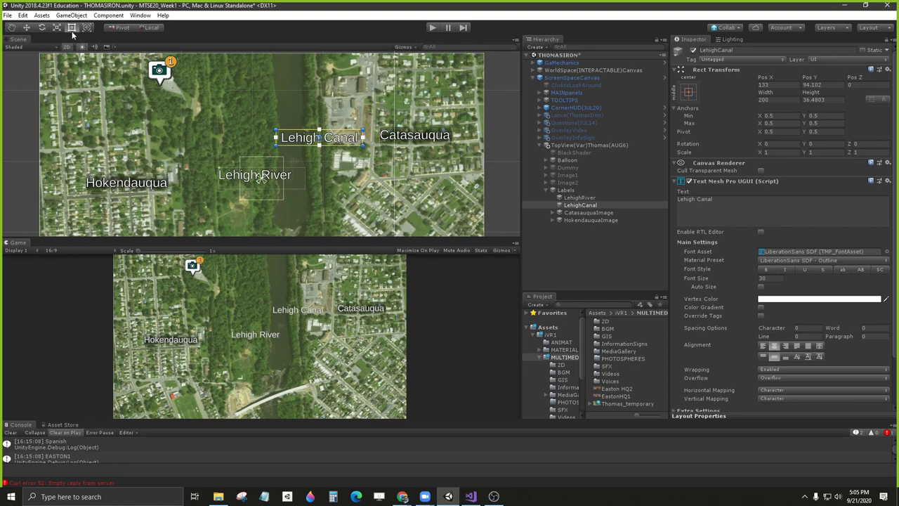
left_click_drag(364, 131, 305, 196)
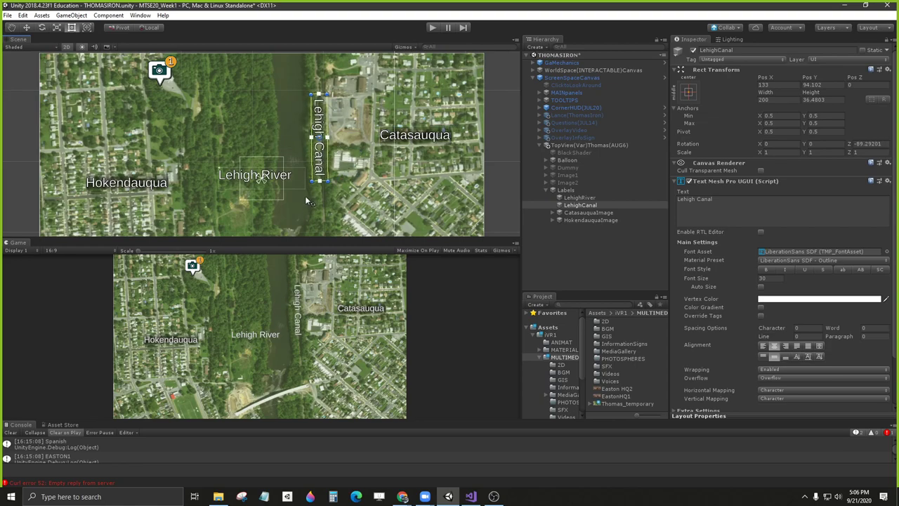
Step: Move the upright label (Z -89.29) down to X 142, Y -23 and heighten the Game view
left_click_drag(321, 128, 325, 132)
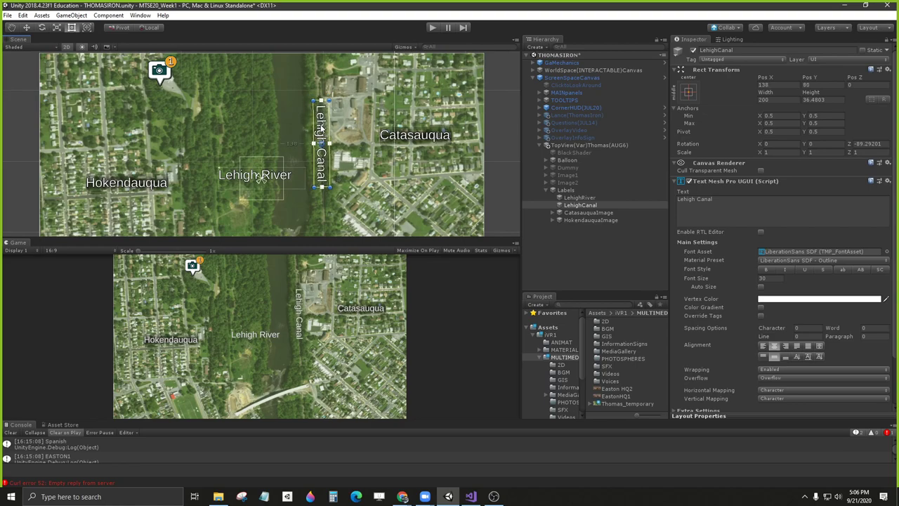
left_click_drag(320, 130, 322, 172)
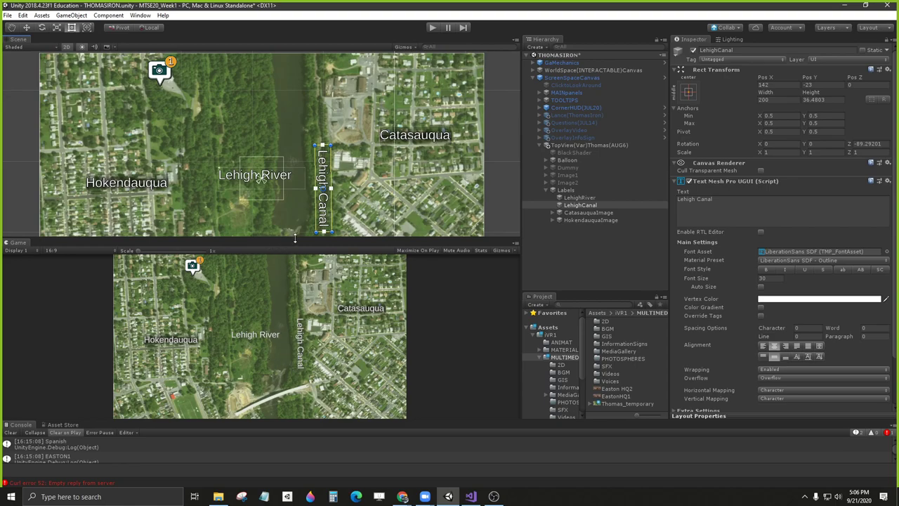
left_click_drag(295, 239, 295, 167)
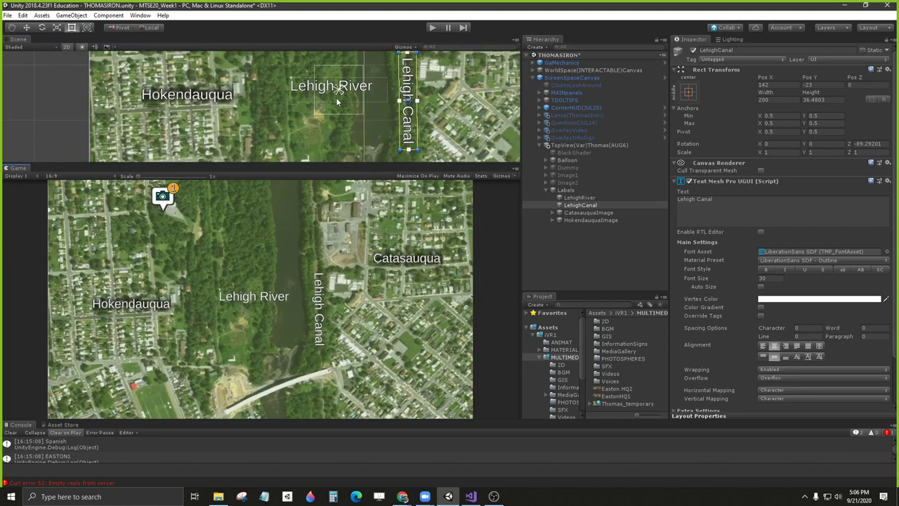
Step: Narrow the Lehigh River label's box and centre its text horizontally and vertically
left_click(576, 197)
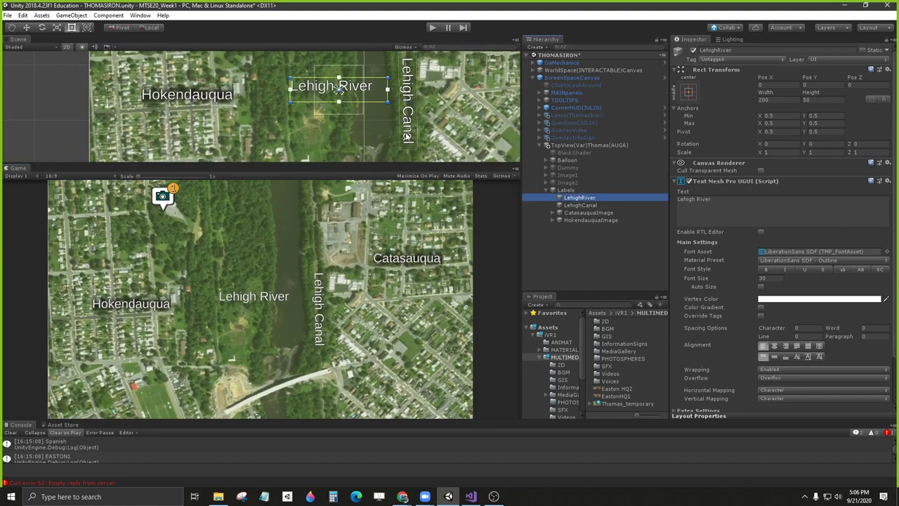
left_click_drag(385, 86, 377, 86)
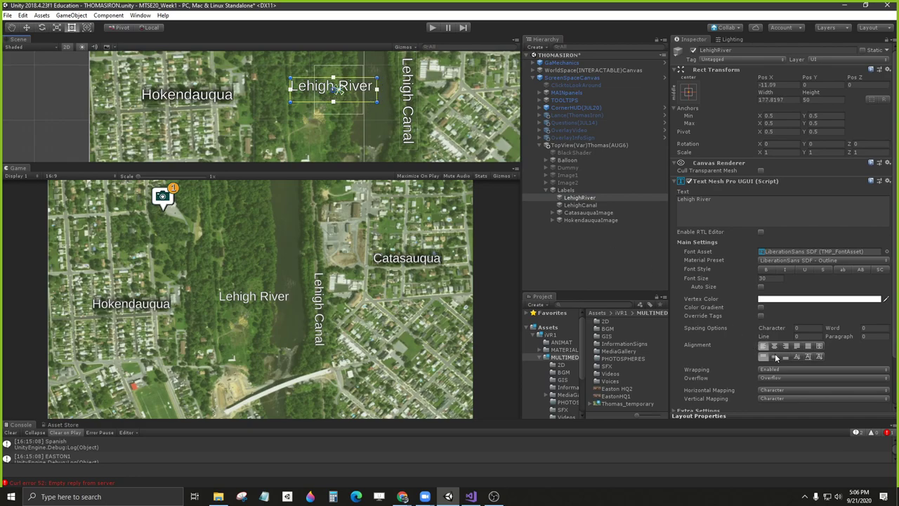
left_click(774, 345)
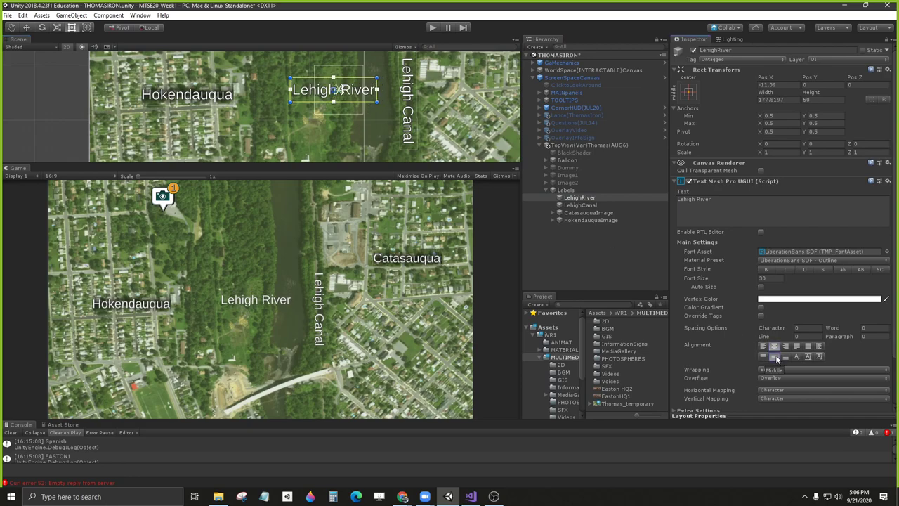
left_click(774, 357)
scroll(349, 92, "down", 1)
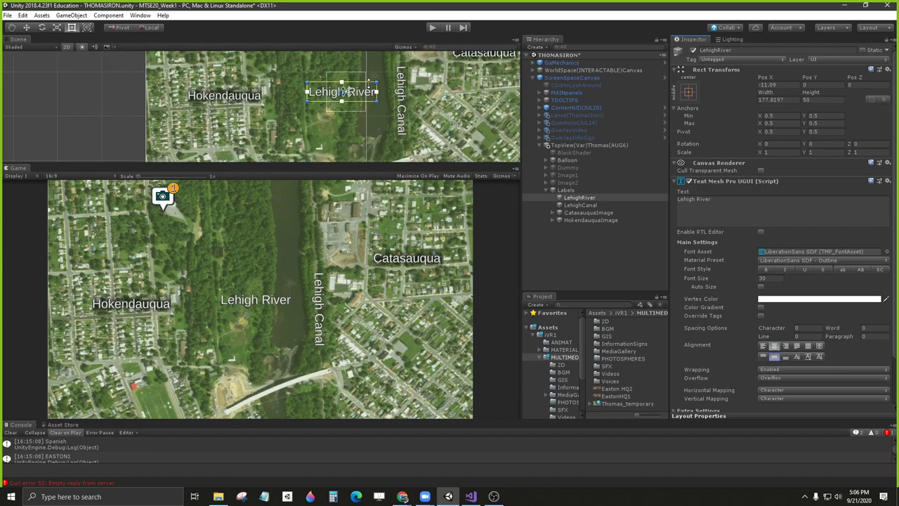
left_click_drag(373, 82, 405, 72)
scroll(335, 111, "down", 2)
Step: Split the label text into 'Lehigh' and 'River' on two lines
left_click(699, 200)
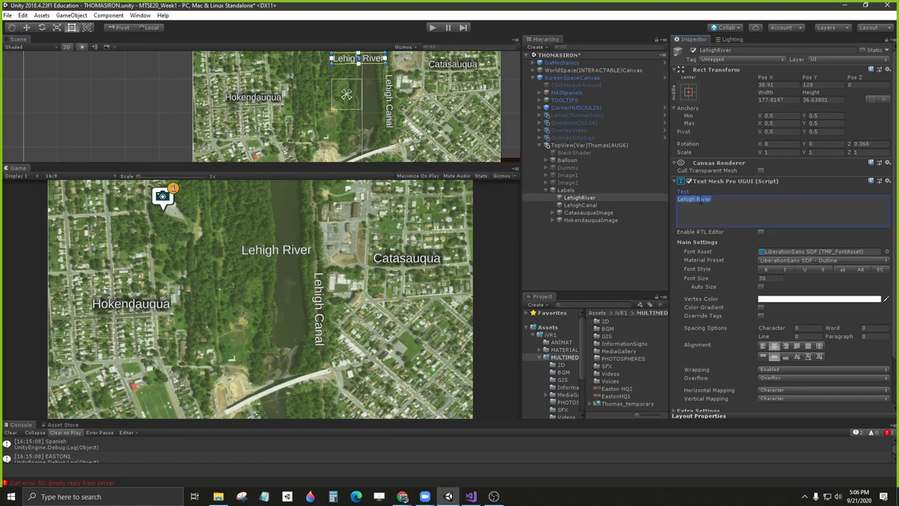
left_click(749, 217)
key("Return")
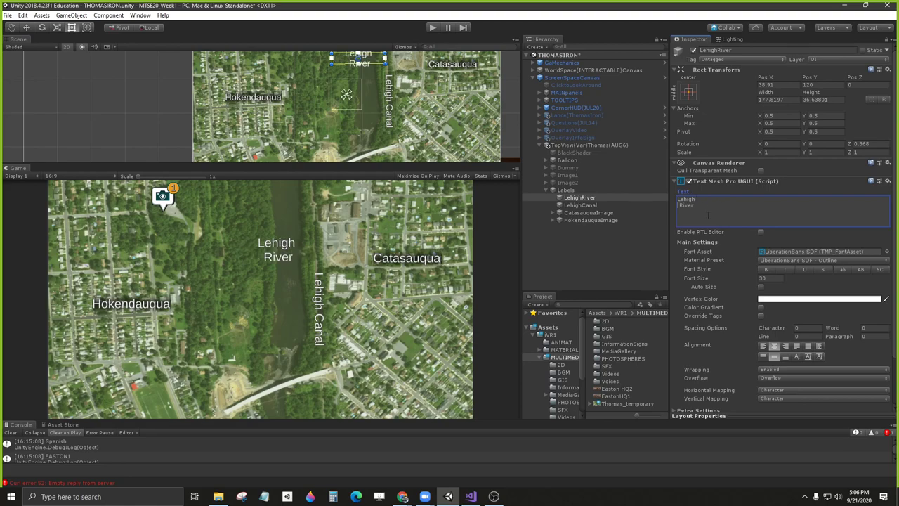
key("Delete")
Step: Resize the box to 103.9 × 59.6 and move it to X 71.6, Y 125.6 over the river
middle_click_drag(369, 62, 358, 102)
scroll(358, 102, "up", 3)
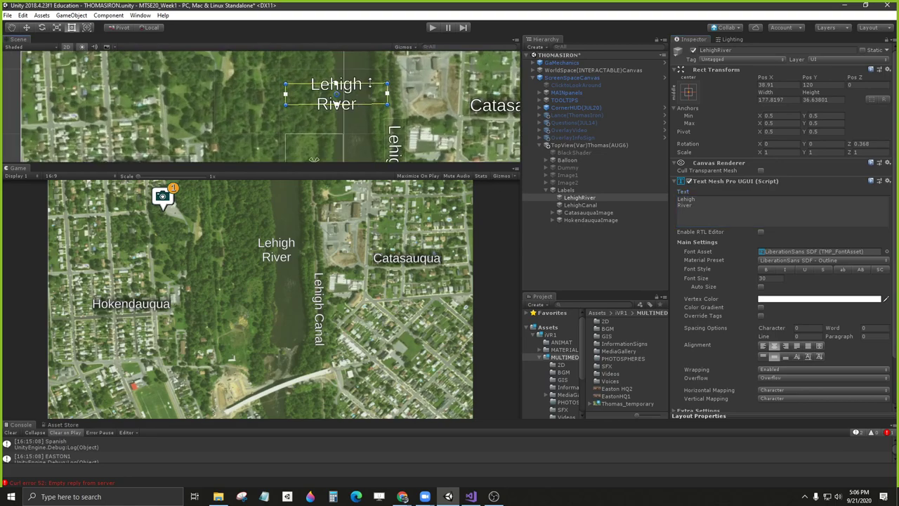
left_click_drag(370, 82, 363, 57)
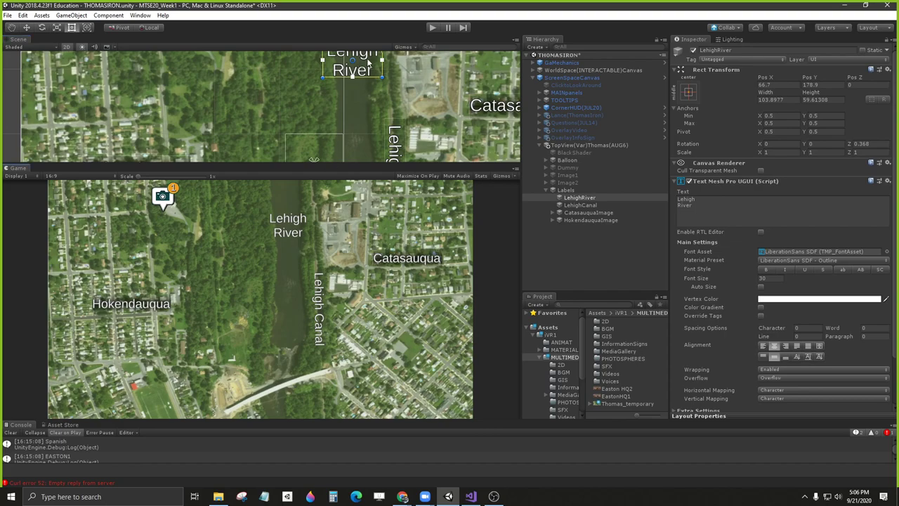
left_click_drag(369, 64, 372, 100)
Step: Save the scene and widen the Scene and Game views
left_click(7, 15)
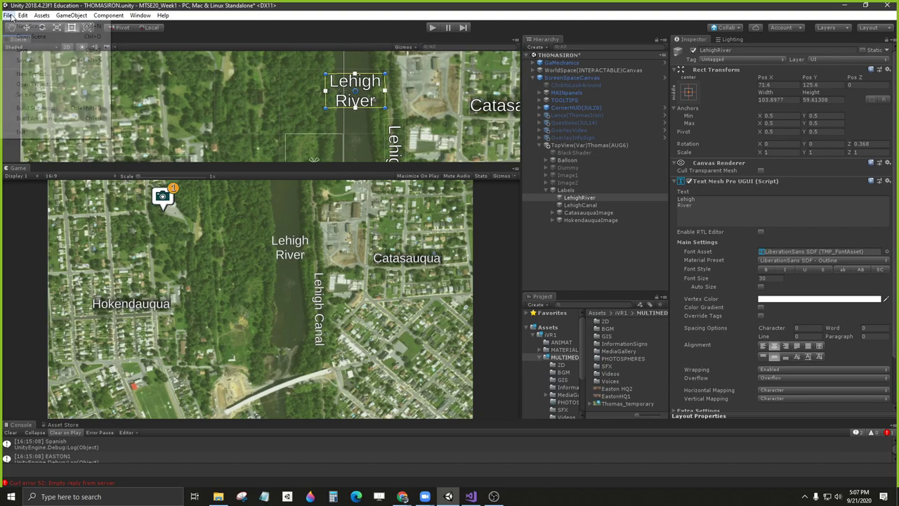
left_click(21, 49)
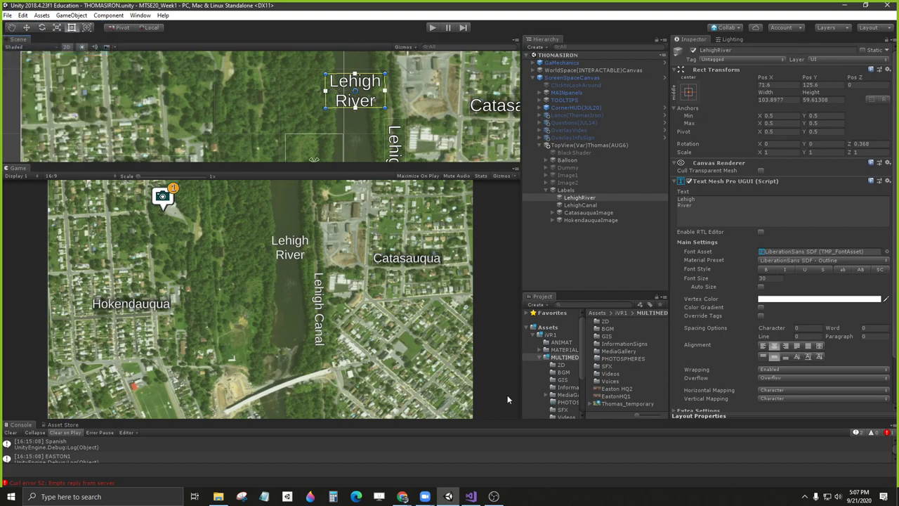
left_click_drag(522, 200, 578, 200)
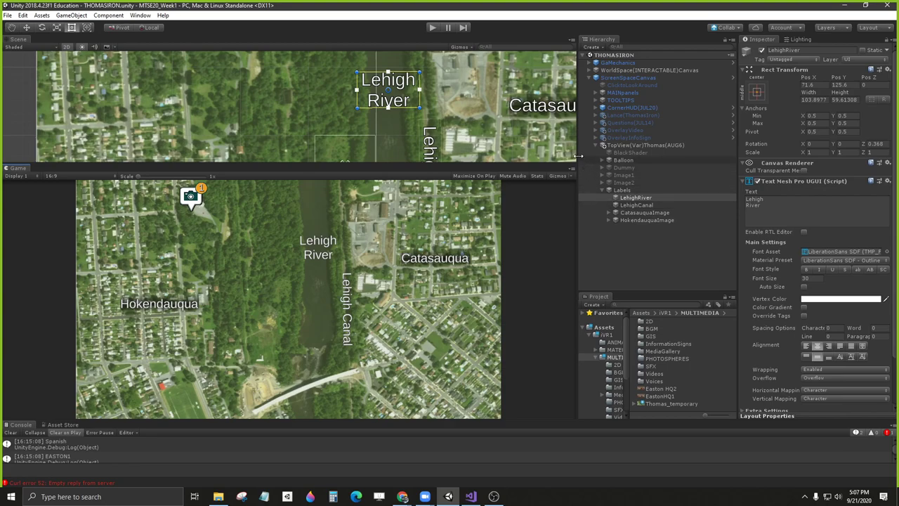
Step: Widen the Hierarchy, heighten the Project panel, and show the MULTIMEDIA folder's contents
left_click_drag(577, 161, 537, 161)
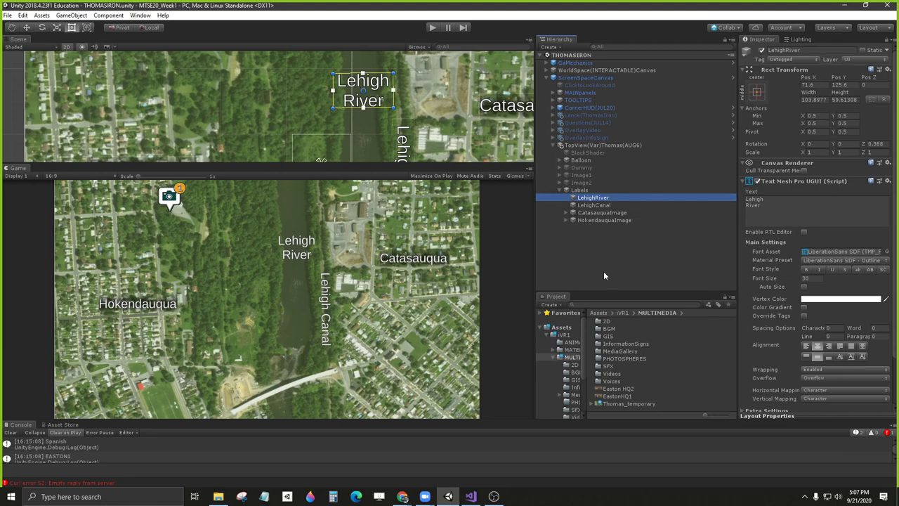
left_click_drag(630, 291, 647, 129)
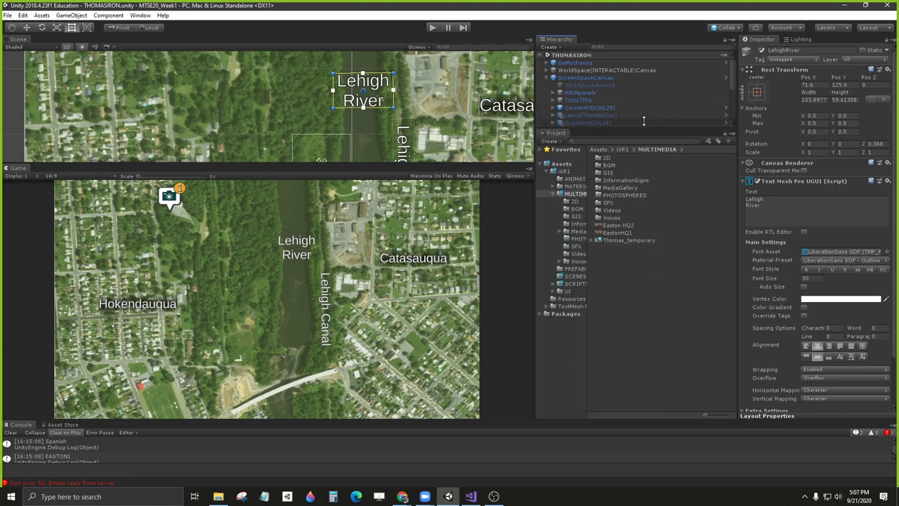
left_click(584, 178)
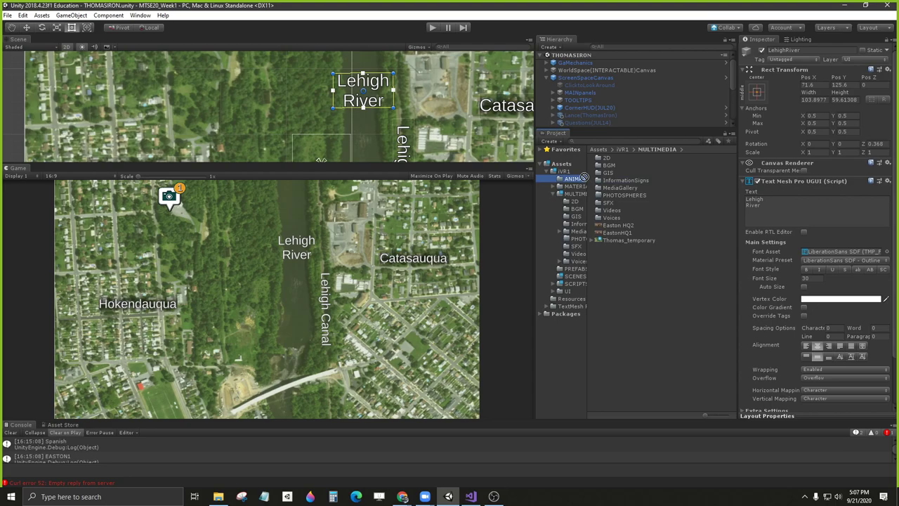
left_click(573, 193)
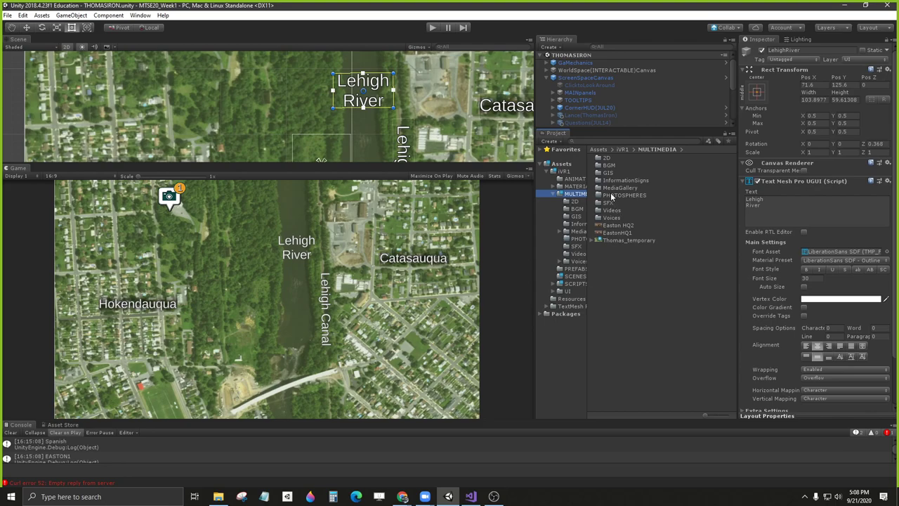
Step: Browse the Project folder tree into iVR1 › PREFABS
left_click(589, 172)
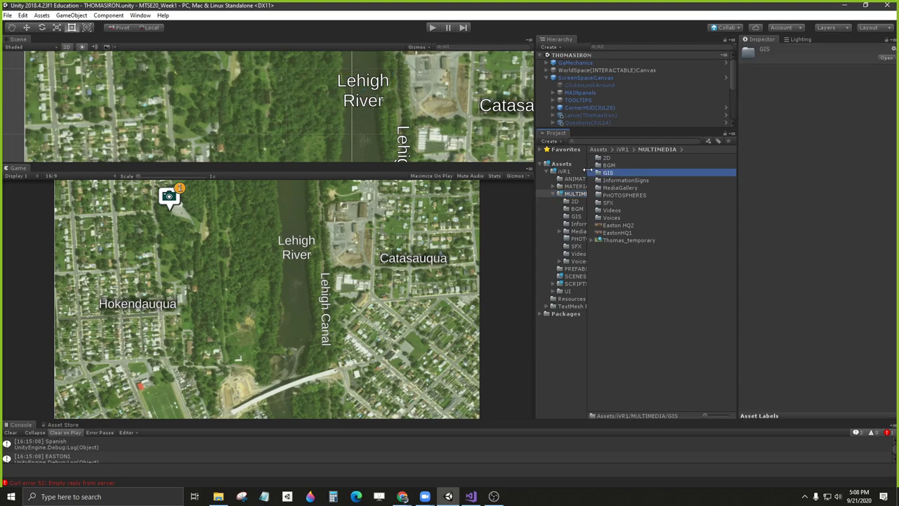
left_click_drag(585, 171, 622, 172)
left_click(553, 193)
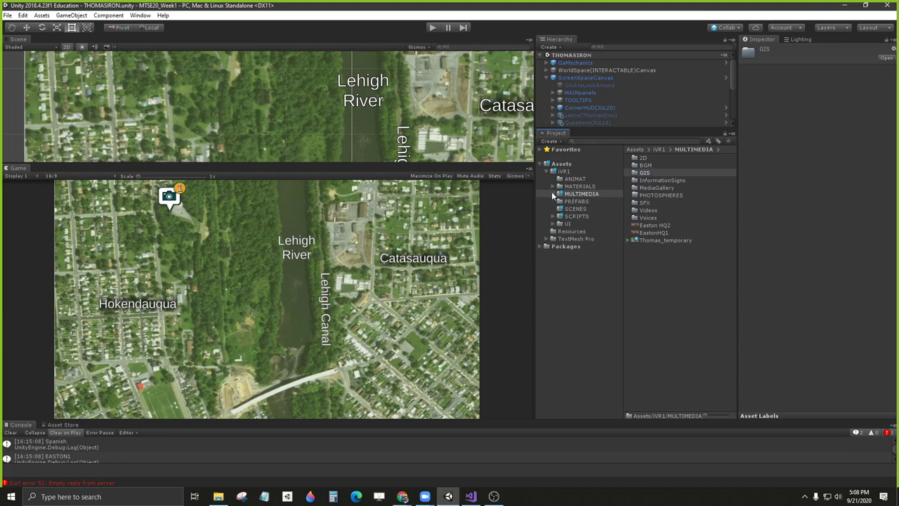
left_click(576, 203)
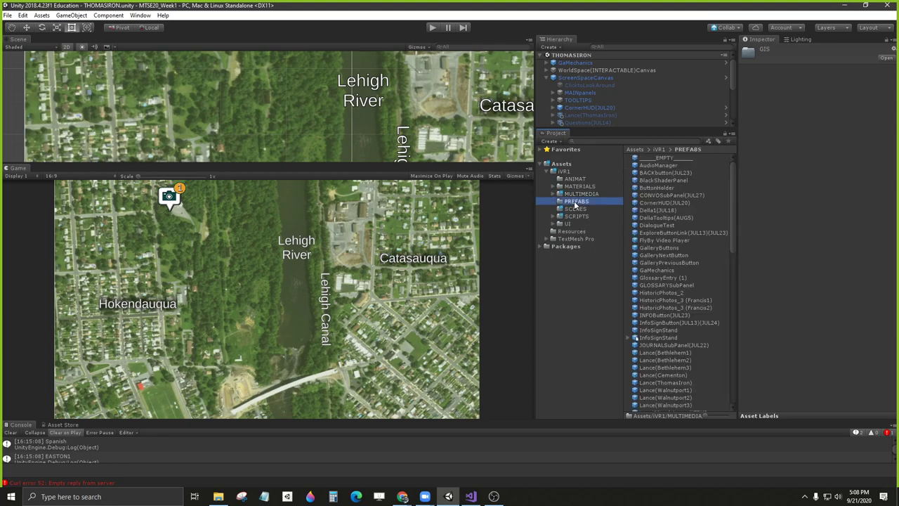
left_click(618, 172)
left_click_drag(624, 176, 611, 175)
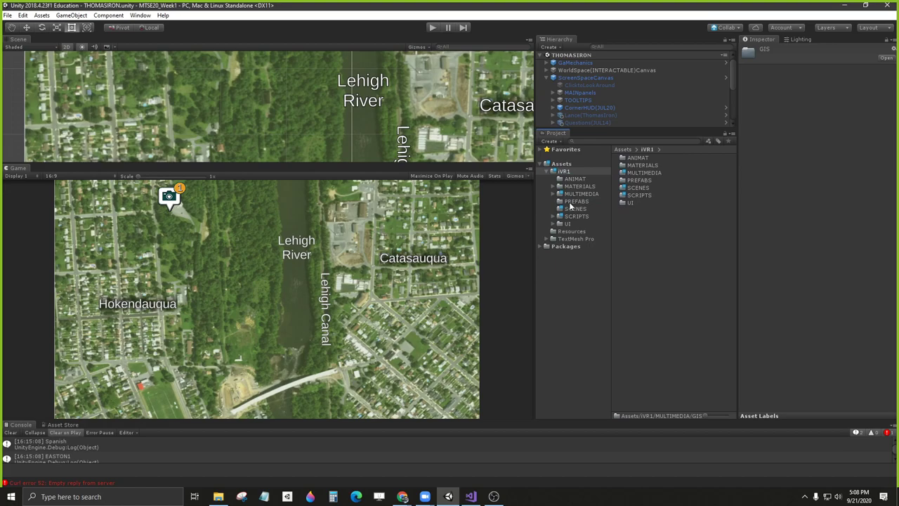
left_click(570, 204)
scroll(637, 240, "down", 3)
scroll(637, 244, "down", 5)
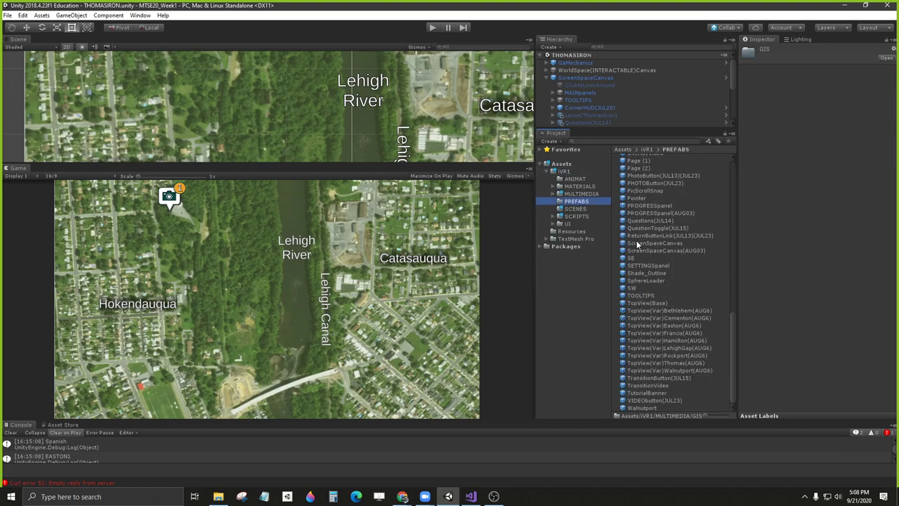
Step: Inspect the TopView(Base) and TopView(Var)Bethlehem(AUG6) prefabs while adjusting panel widths
left_click(646, 304)
left_click(647, 312)
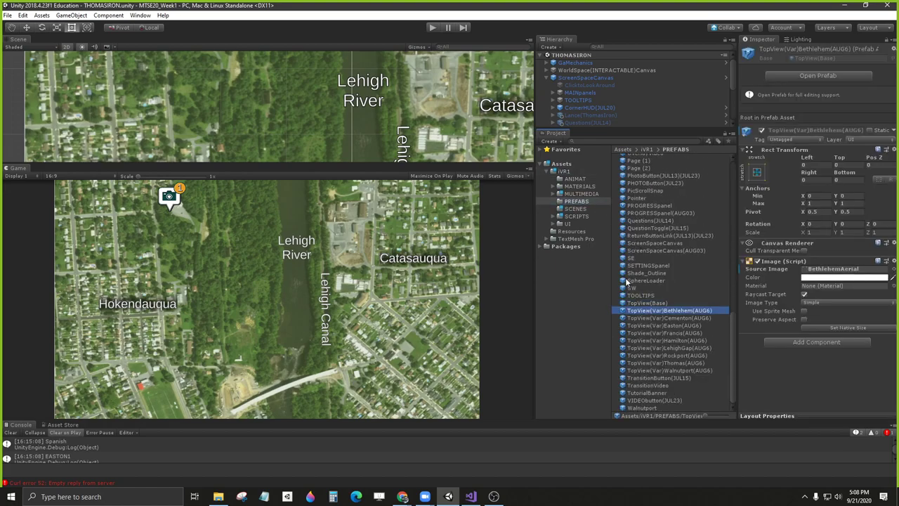
left_click_drag(611, 281, 602, 278)
left_click_drag(537, 225, 493, 225)
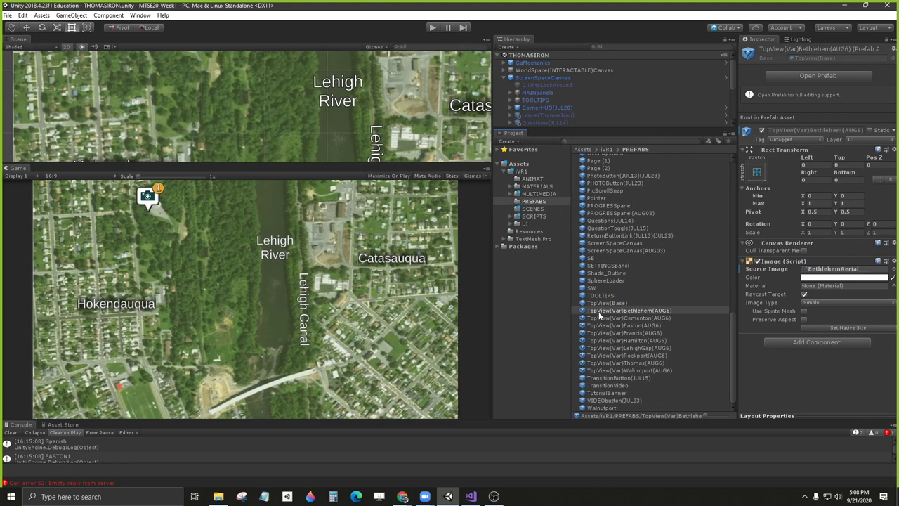
left_click_drag(707, 415, 720, 415)
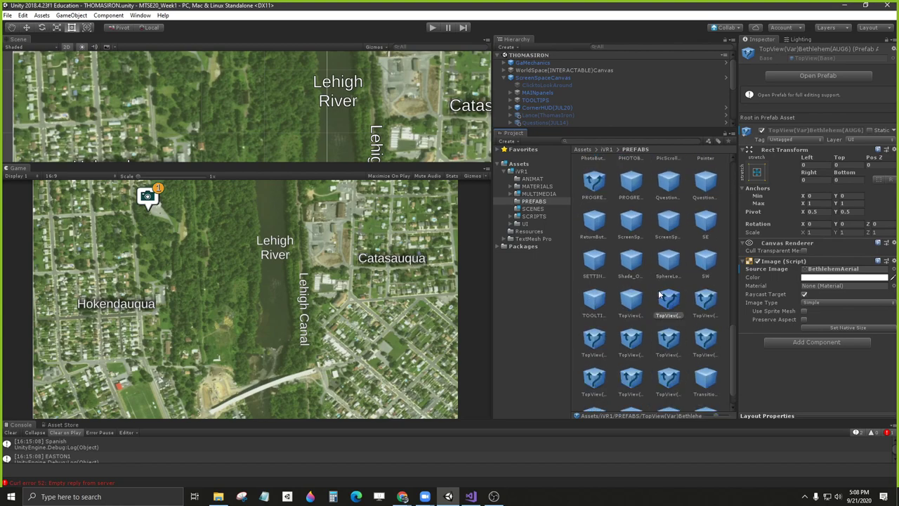
left_click_drag(716, 416, 700, 416)
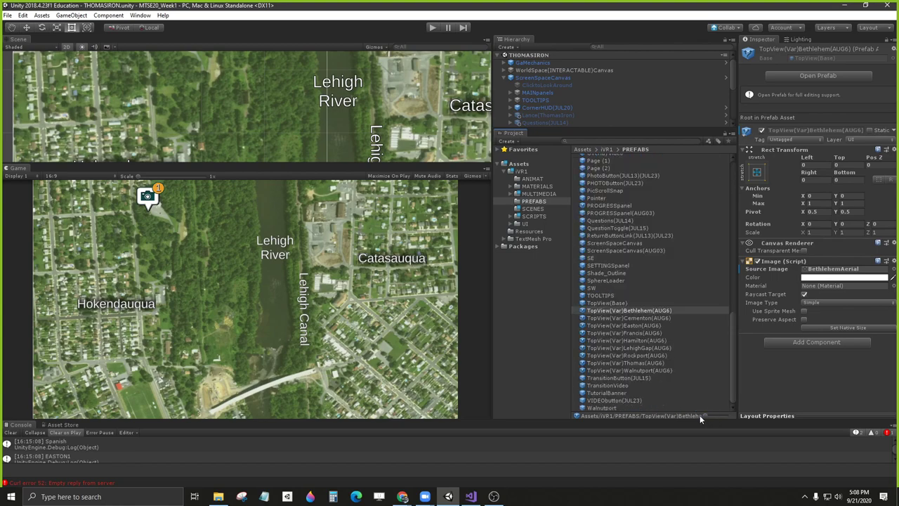
left_click(610, 304)
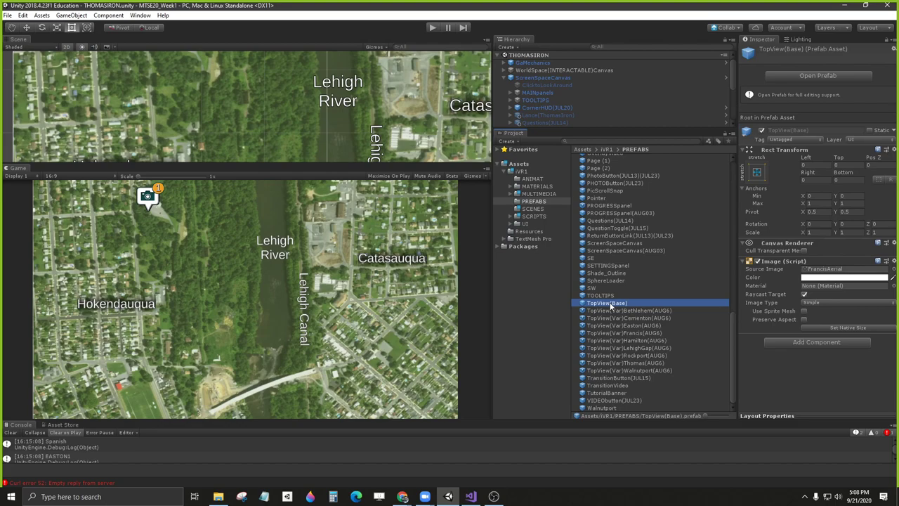
left_click(611, 310)
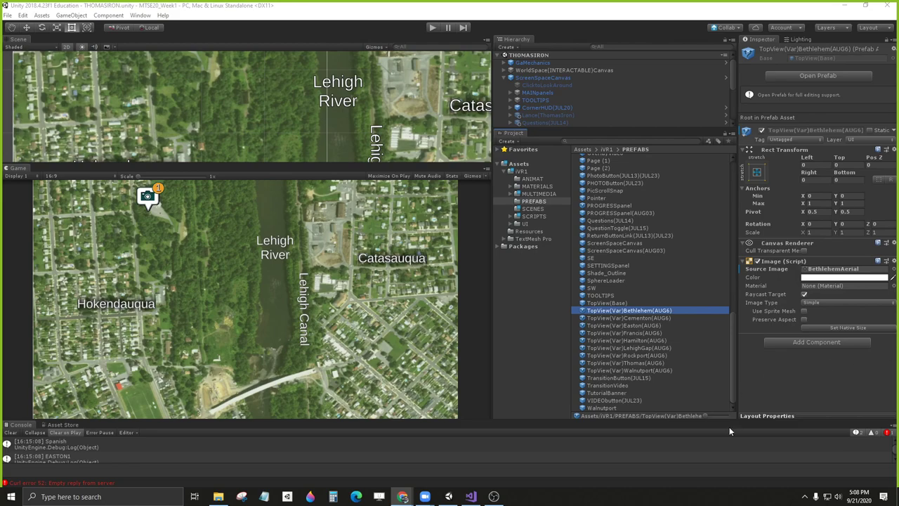
Step: Follow TopView(Var)Hamilton(AUG6)'s Source Image to HamiltonAerial and preview it at 2048×1152
left_click(641, 340)
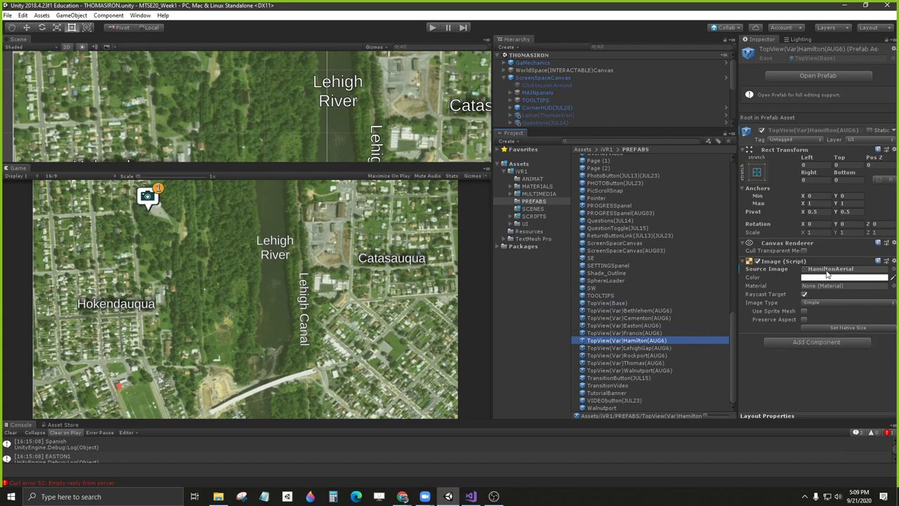
left_click(628, 340)
left_click(825, 271)
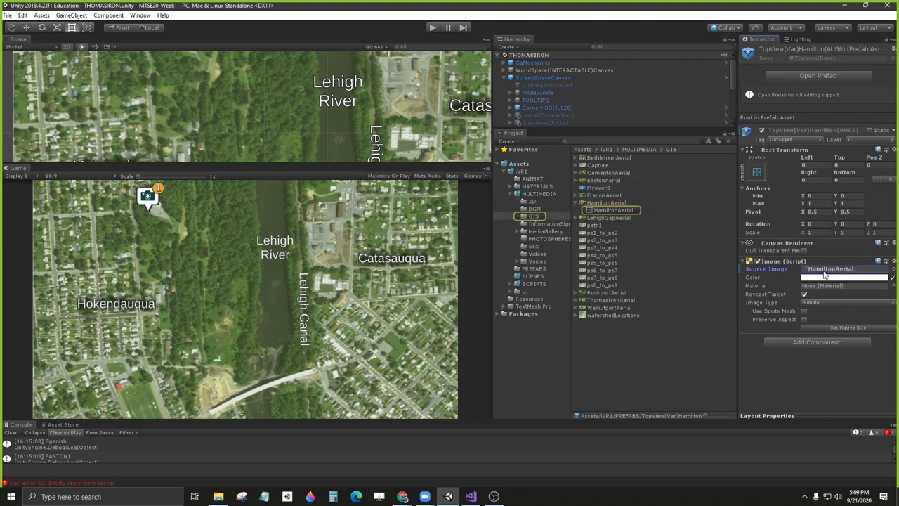
double_click(824, 272)
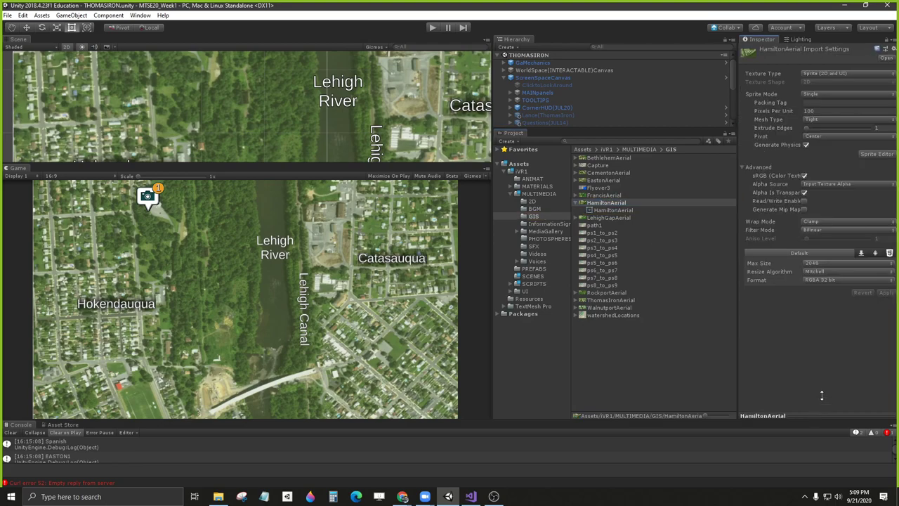
left_click_drag(821, 396, 650, 225)
left_click(736, 225)
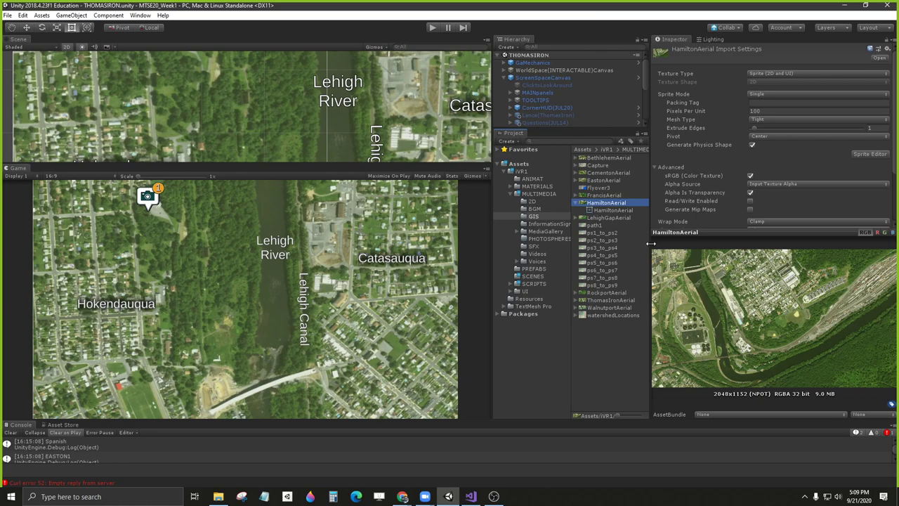
Step: Widen the Project panel and folder tree, open PHOTOSPHERES, and rebalance the Hierarchy and Scene views
left_click_drag(652, 243, 754, 243)
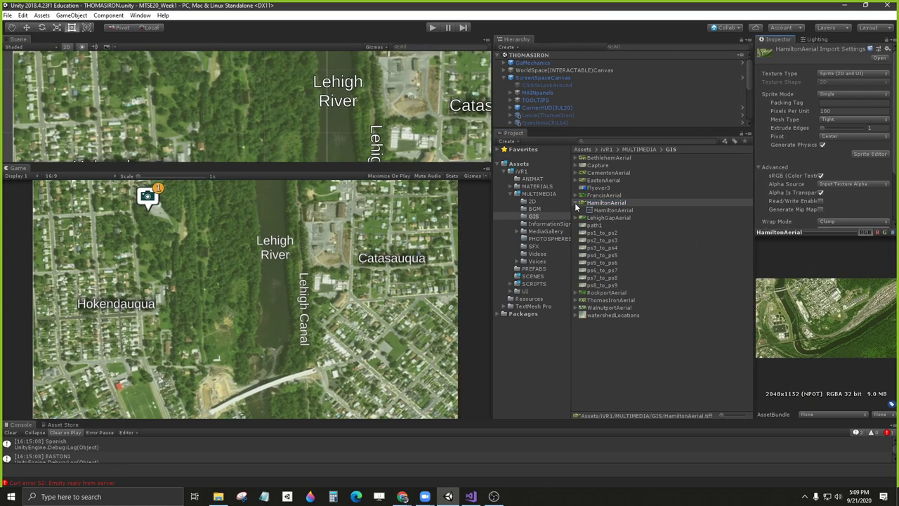
left_click_drag(572, 206, 646, 206)
left_click(535, 254)
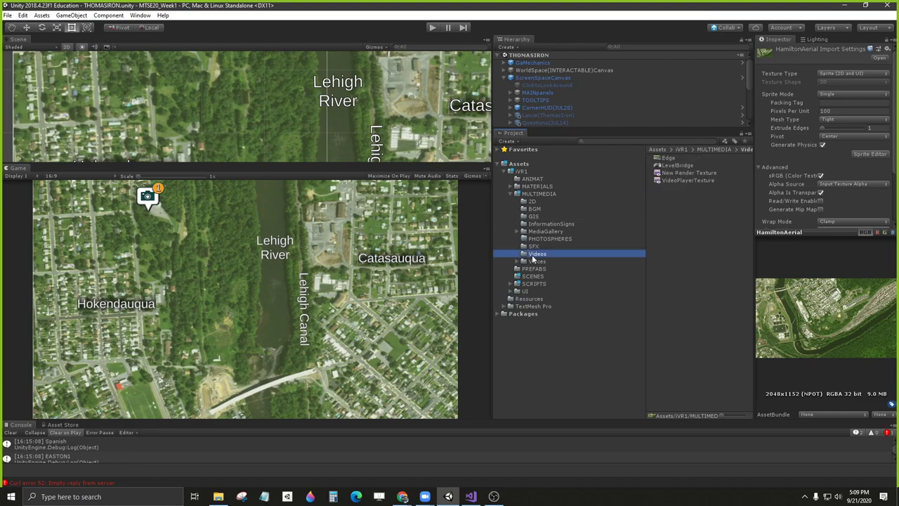
left_click(545, 239)
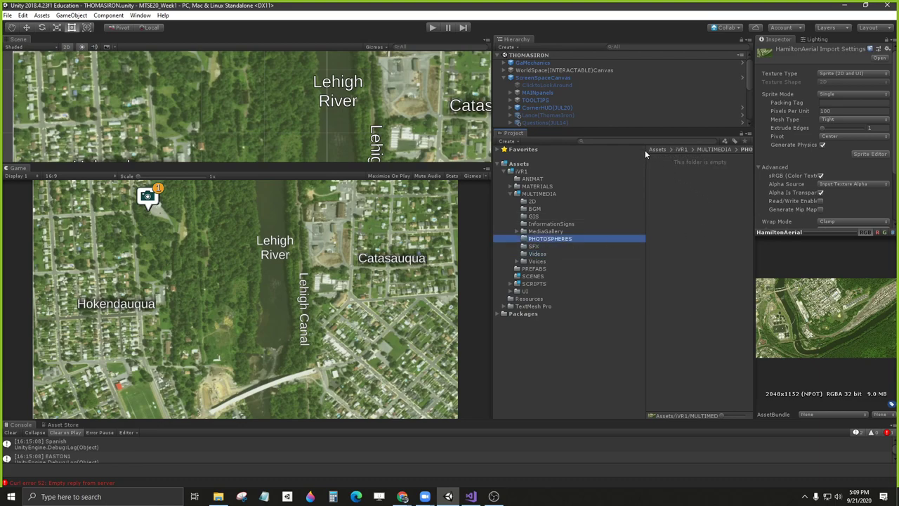
left_click_drag(647, 159, 673, 161)
left_click_drag(550, 132, 550, 290)
left_click_drag(493, 197, 558, 213)
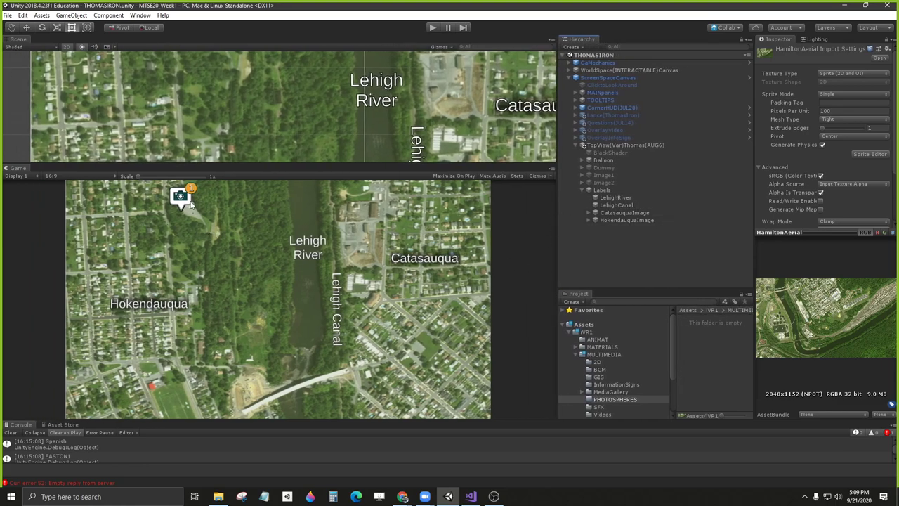
Step: Collapse Labels and toggle the BlackShader overlay on and off, leaving it off
left_click(582, 190)
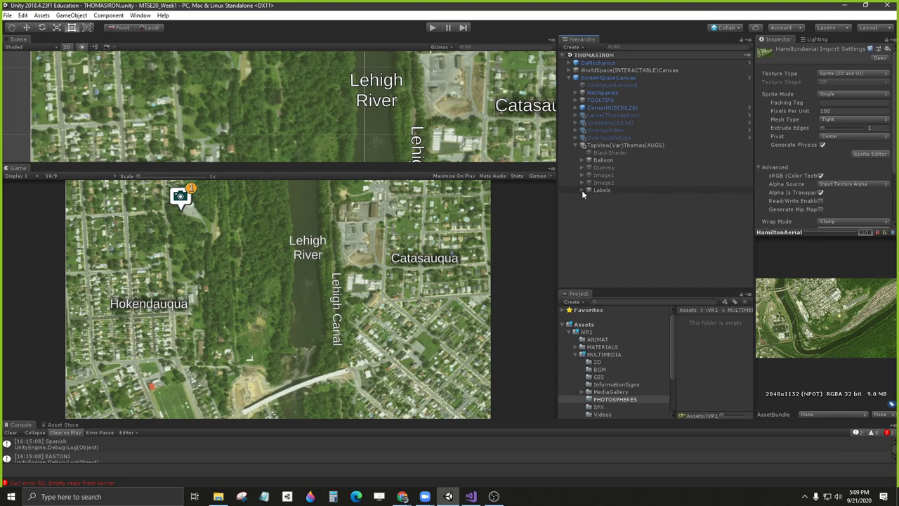
left_click(609, 152)
left_click(778, 51)
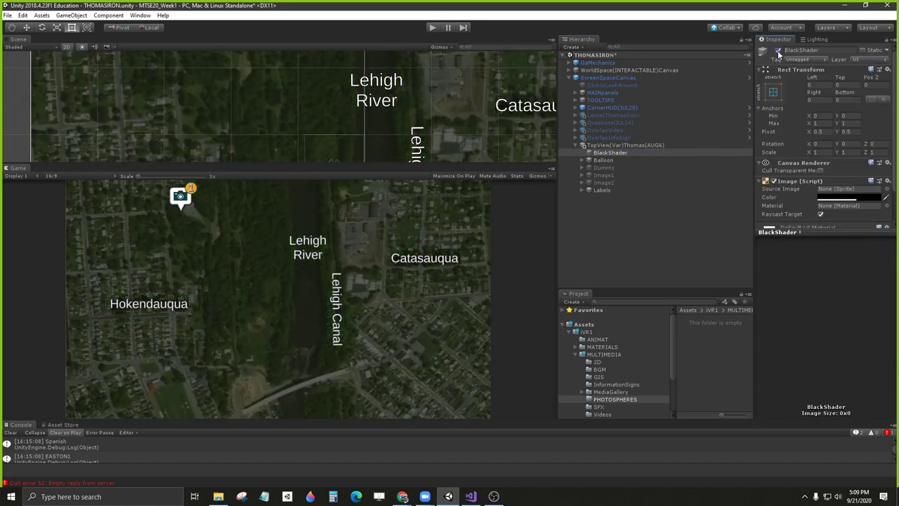
left_click(777, 50)
left_click(777, 51)
left_click(777, 50)
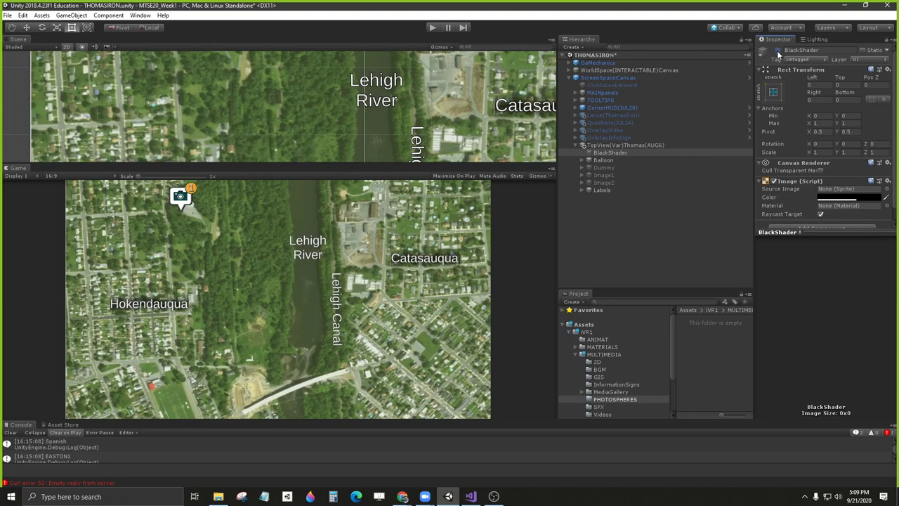
Step: Activate Image2 so the dam photo with its Caption 2 box appears
left_click(608, 176)
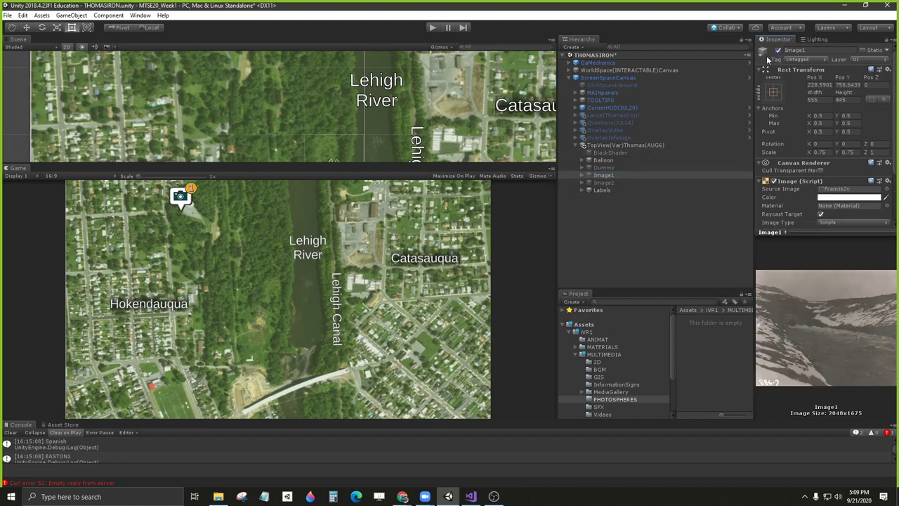
left_click(601, 183)
left_click(778, 51)
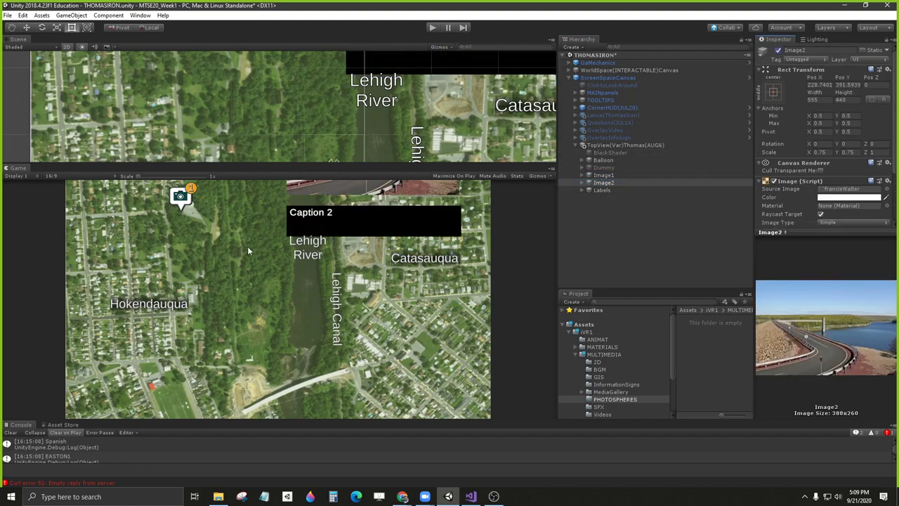
scroll(318, 154, "down", 8)
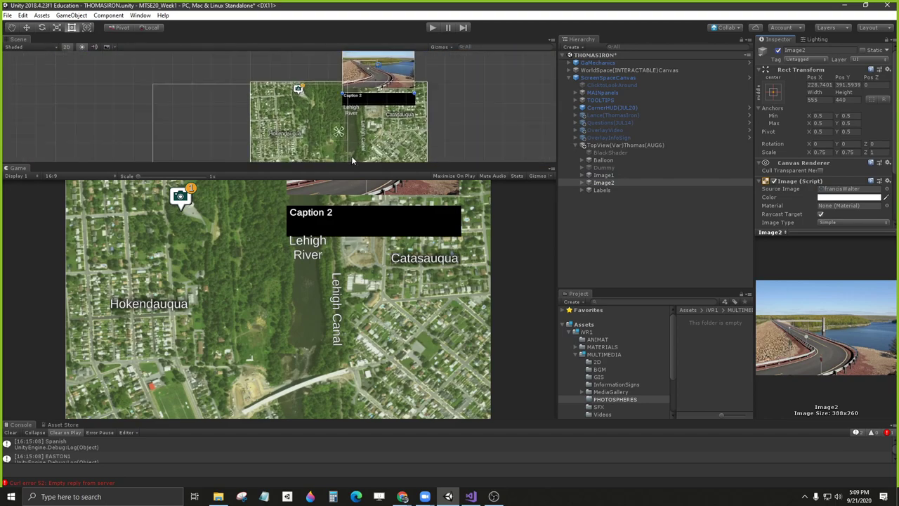
Step: Enlarge and reframe the Scene view, then switch to the Rect Tool with T
left_click_drag(352, 163, 353, 283)
middle_click_drag(346, 241, 353, 201)
scroll(354, 202, "up", 5)
mouse_move(346, 147)
middle_mouse_down()
mouse_move(325, 168)
mouse_move(339, 146)
middle_mouse_up()
key("t")
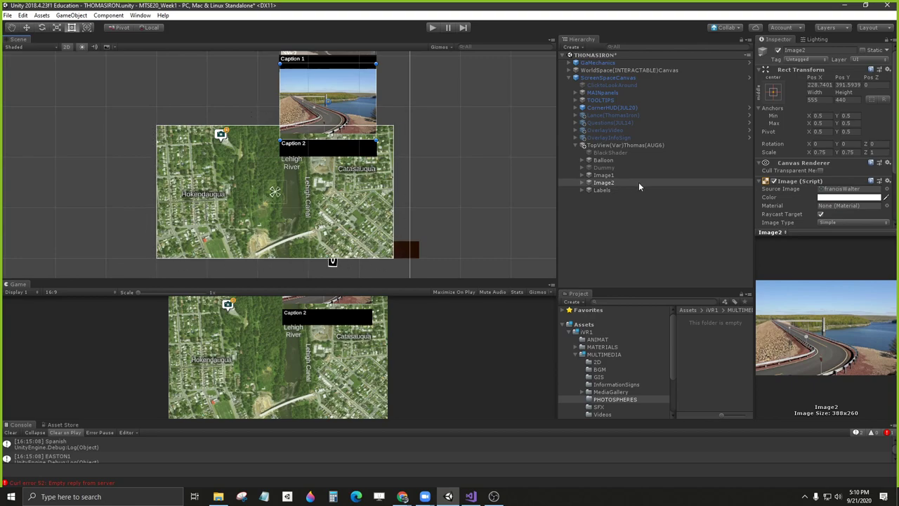
Step: Drag Image1 and Image2 down together onto the map, then switch to the Slides window
left_click(603, 175, "ctrl")
left_click_drag(308, 90, 308, 187)
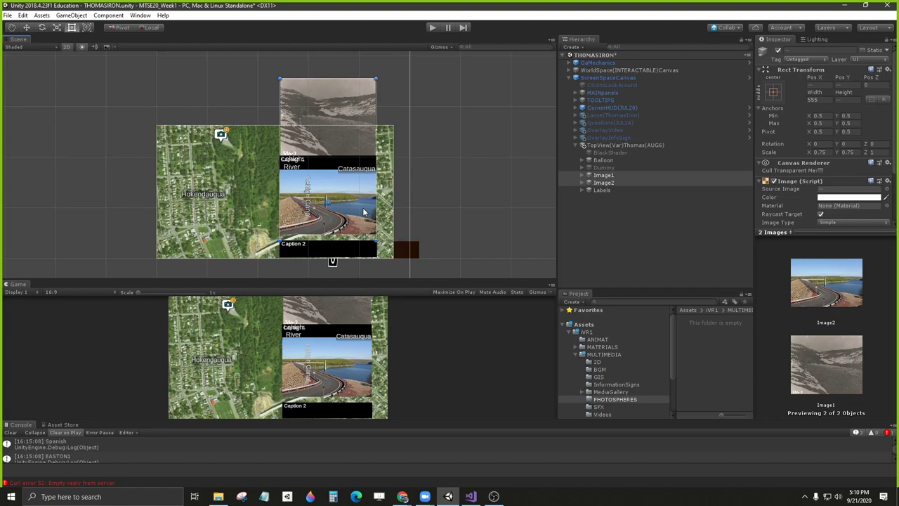
key("alt+Tab")
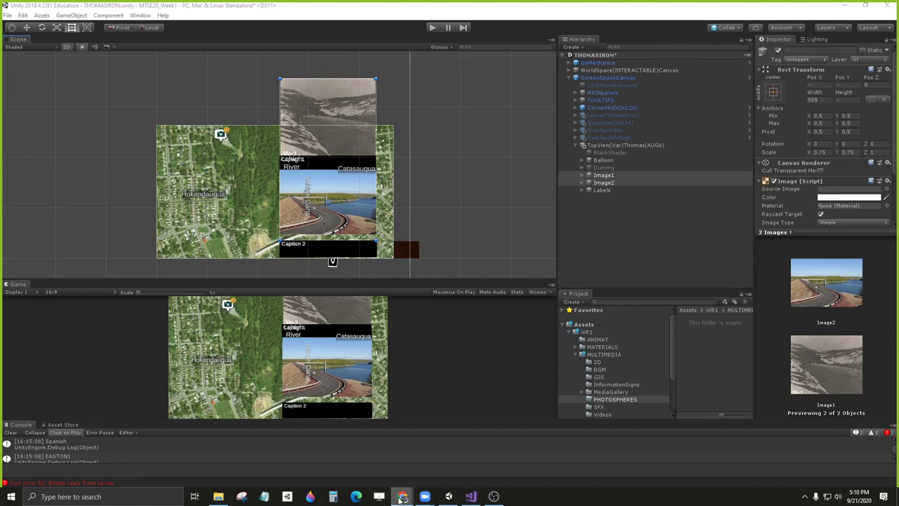
Step: Bring up the Slides deck and look through slides 43 to 46
mouse_move(402, 496)
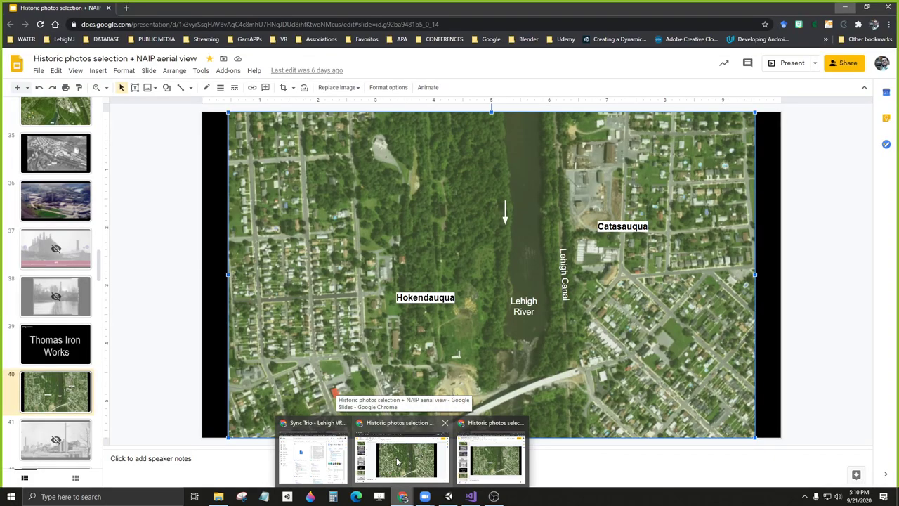
left_click(398, 462)
scroll(57, 379, "down", 3)
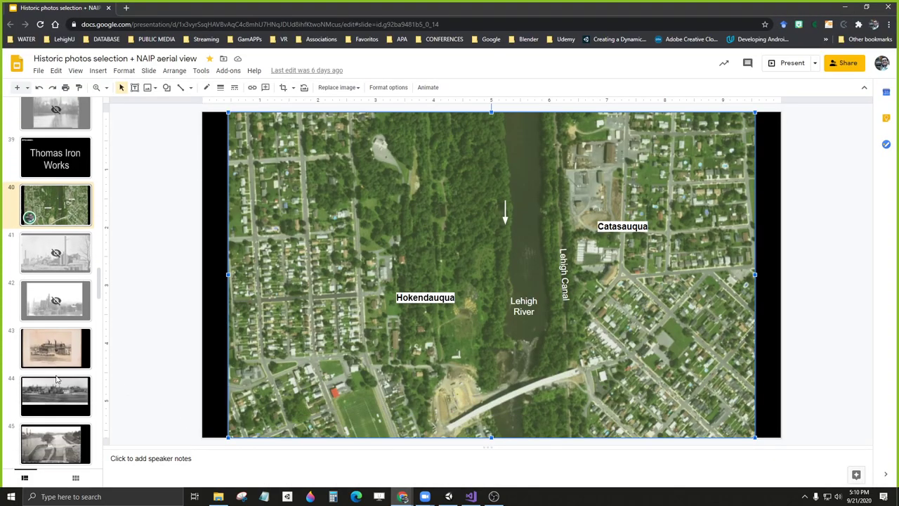
scroll(70, 310, "down", 2)
left_click(60, 264)
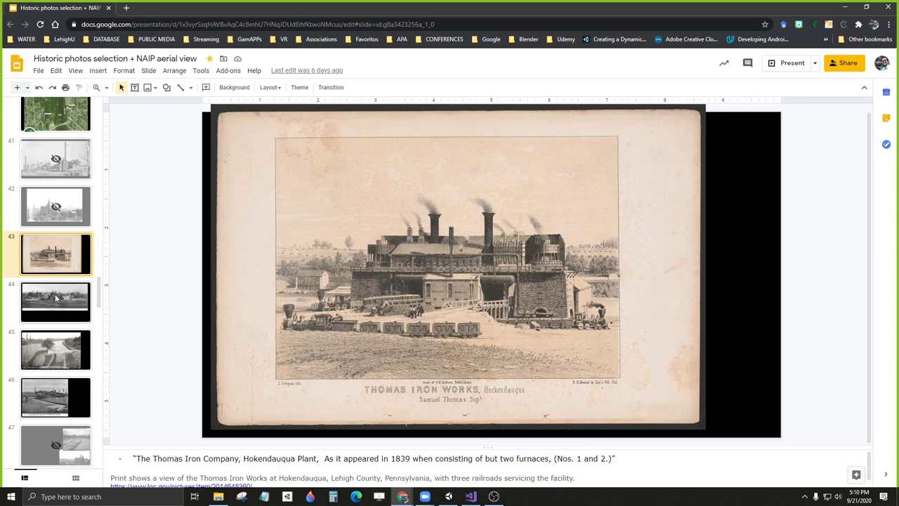
left_click(55, 296)
left_click(59, 361)
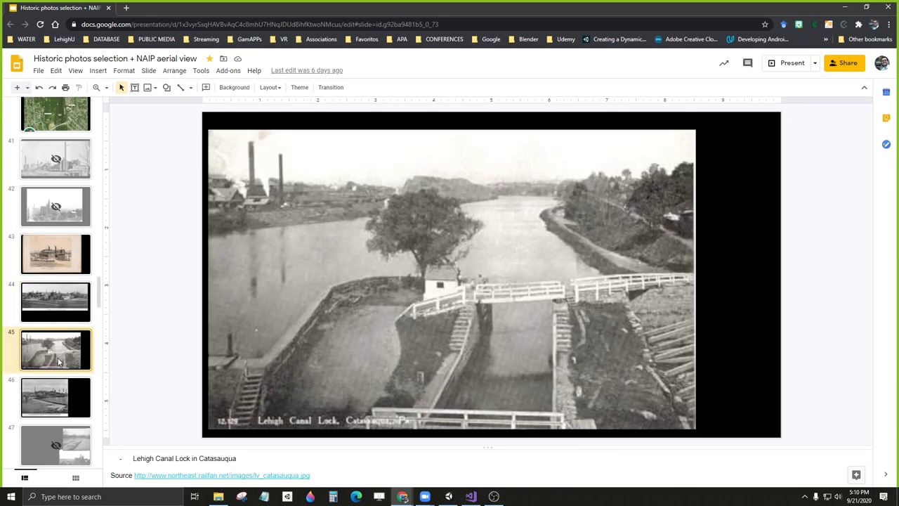
left_click(57, 408)
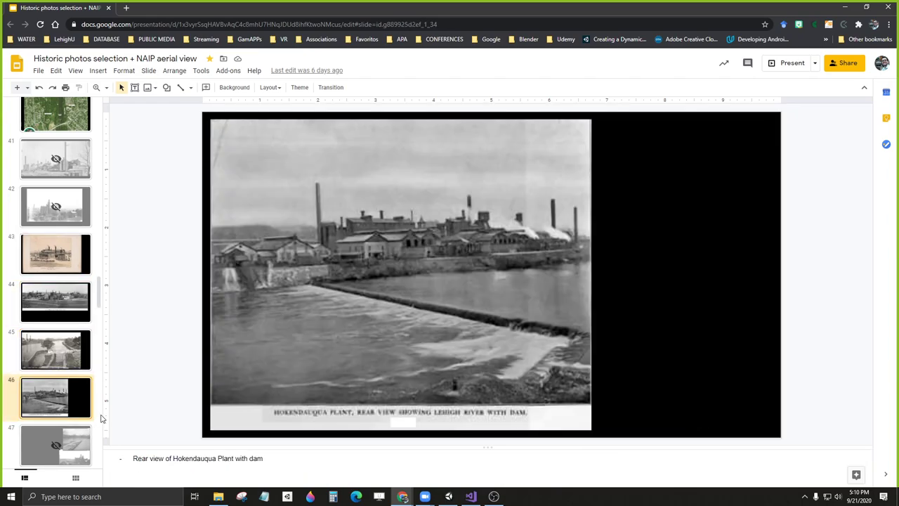
Step: Scroll the filmstrip to the top and open slide 2, the Beltzville Lake aerial map
scroll(38, 238, "down", 1)
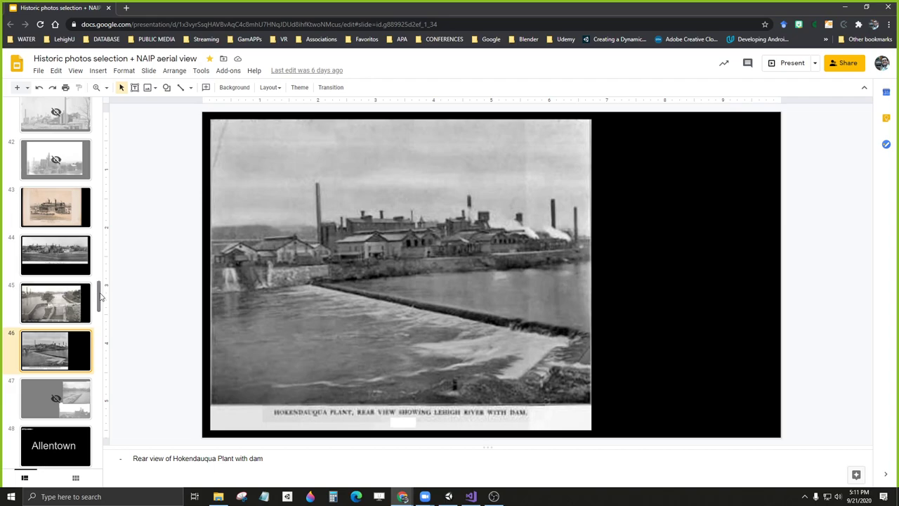
left_click_drag(100, 299, 107, 120)
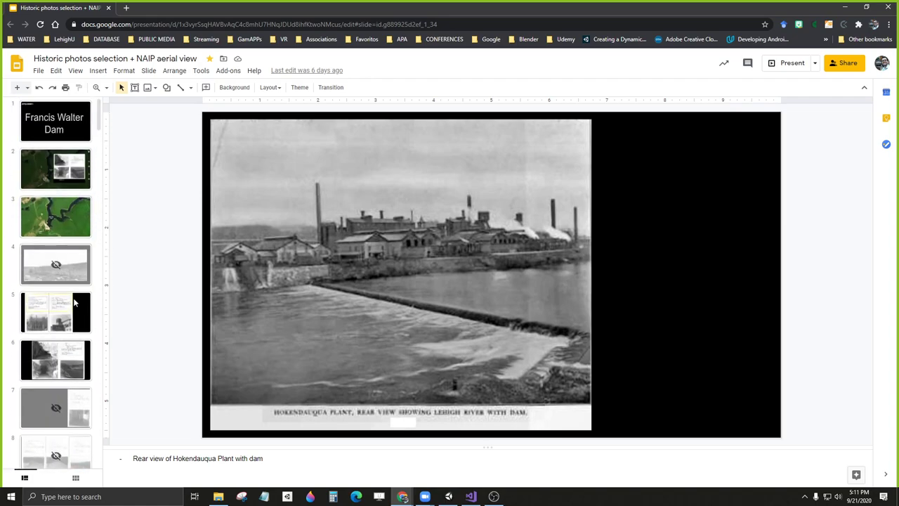
left_click(60, 363)
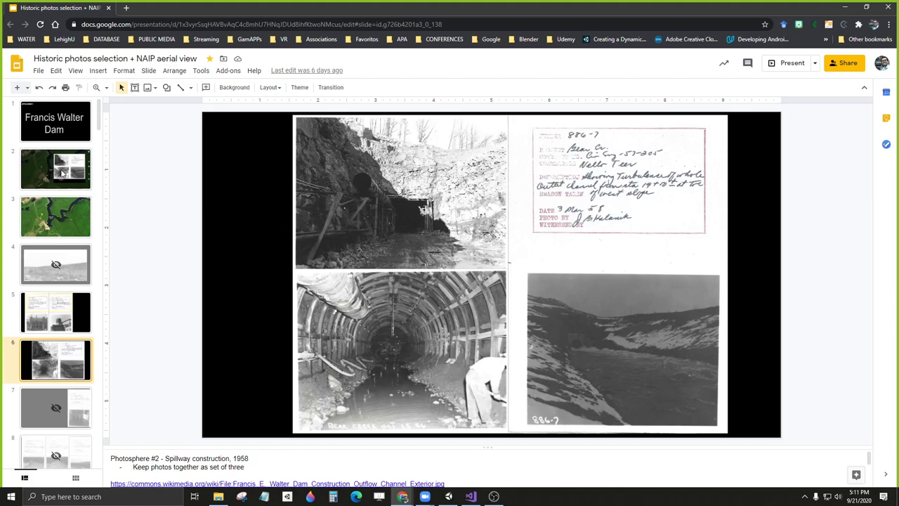
left_click(62, 173)
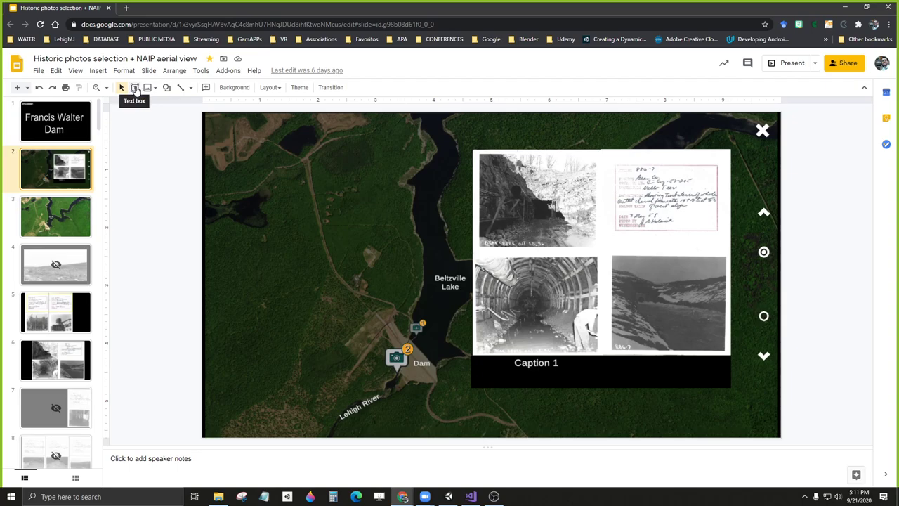
left_click(166, 87)
mouse_move(204, 104)
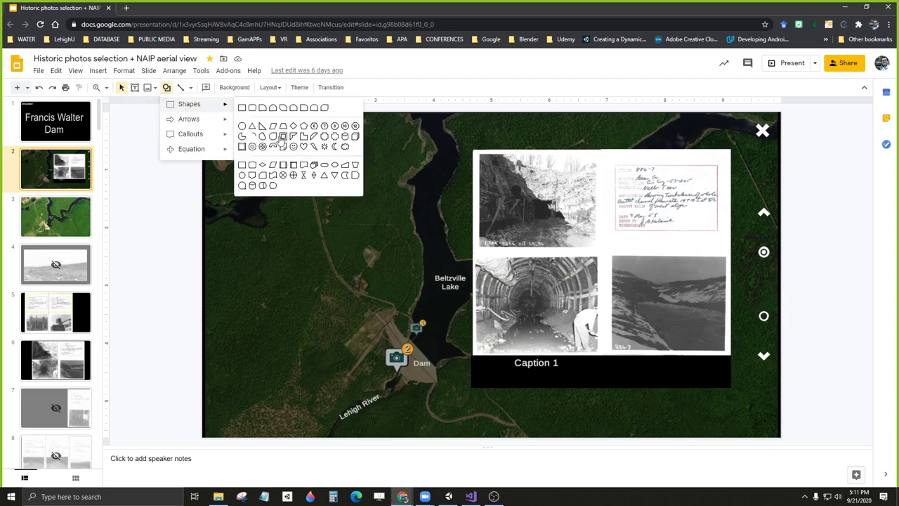
left_click(242, 108)
mouse_move(476, 392)
left_mouse_down()
mouse_move(575, 407)
mouse_move(691, 403)
left_mouse_up()
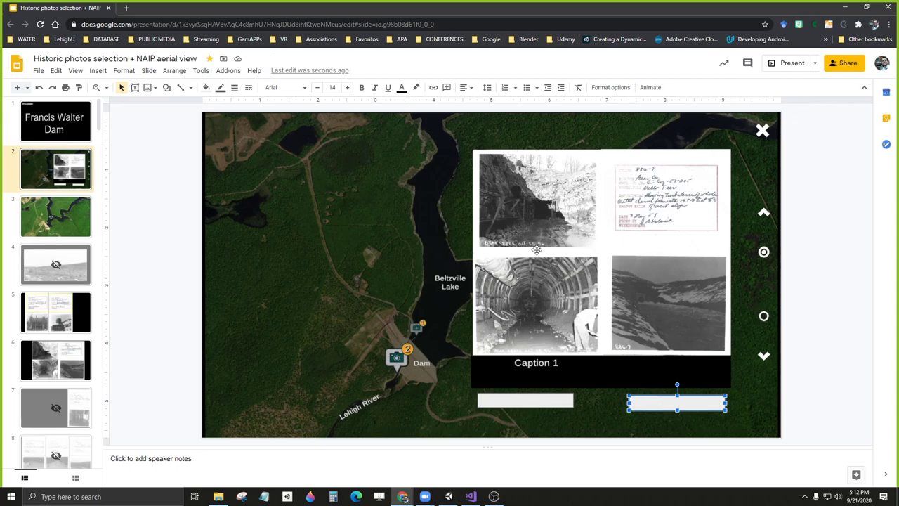
key("Delete")
key("Delete")
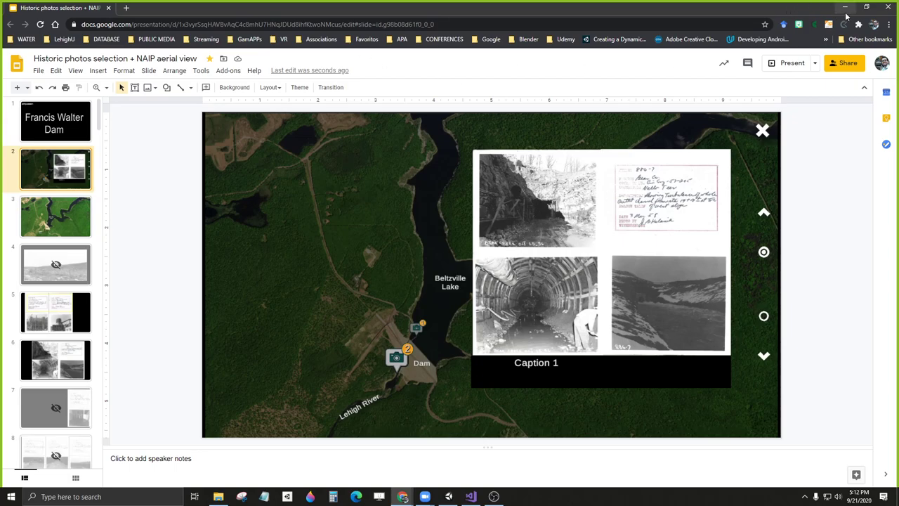
scroll(65, 339, "down", 15)
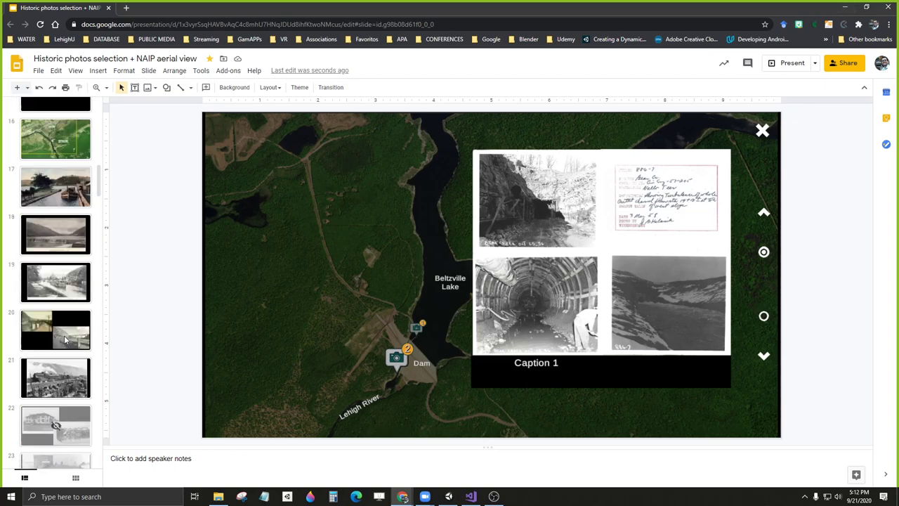
scroll(64, 340, "down", 15)
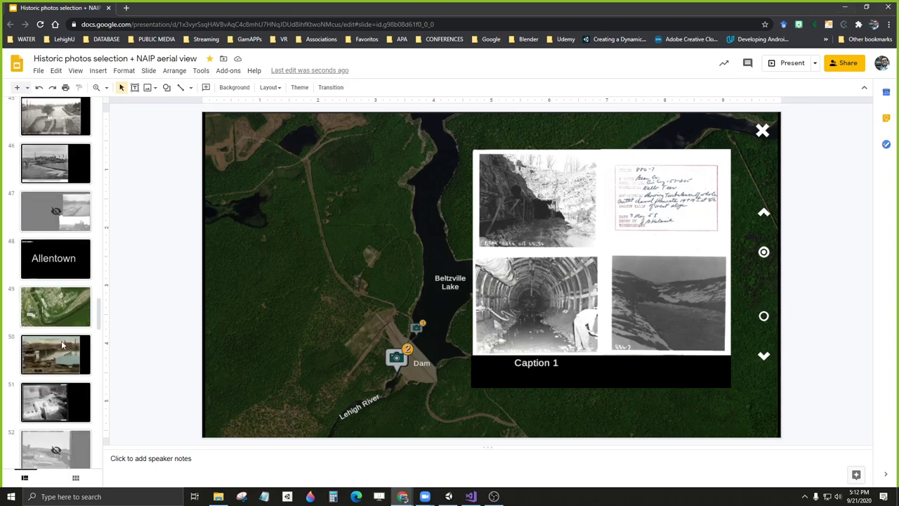
scroll(62, 344, "up", 5)
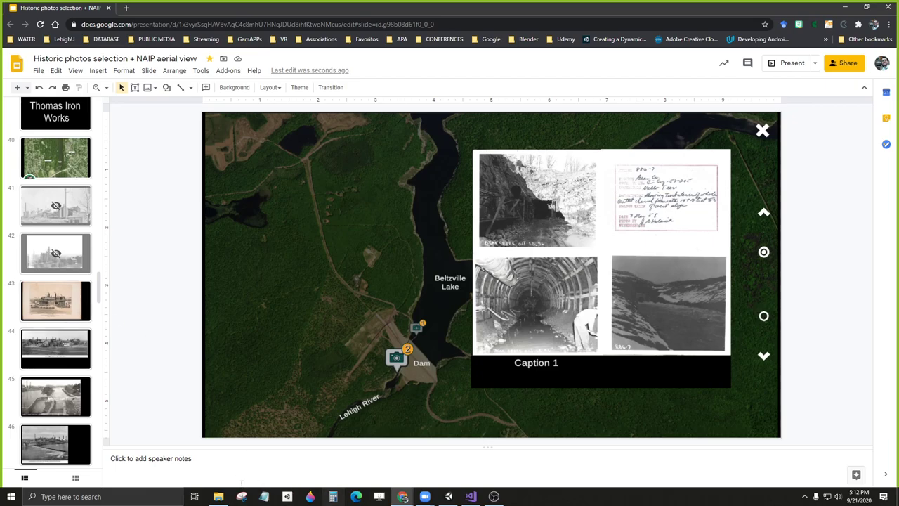
left_click(11, 497)
Step: Start a blank PowerPoint presentation and delete its title and subtitle placeholders
left_click(261, 456)
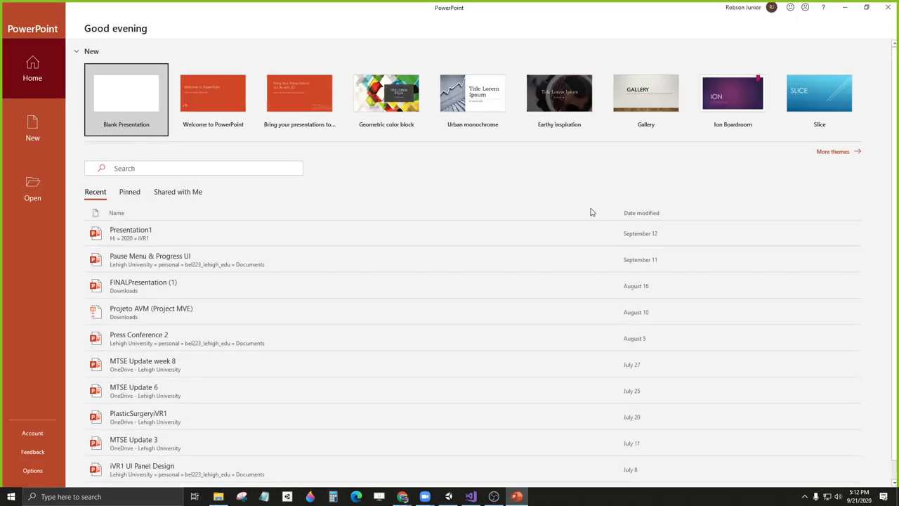
left_click(133, 102)
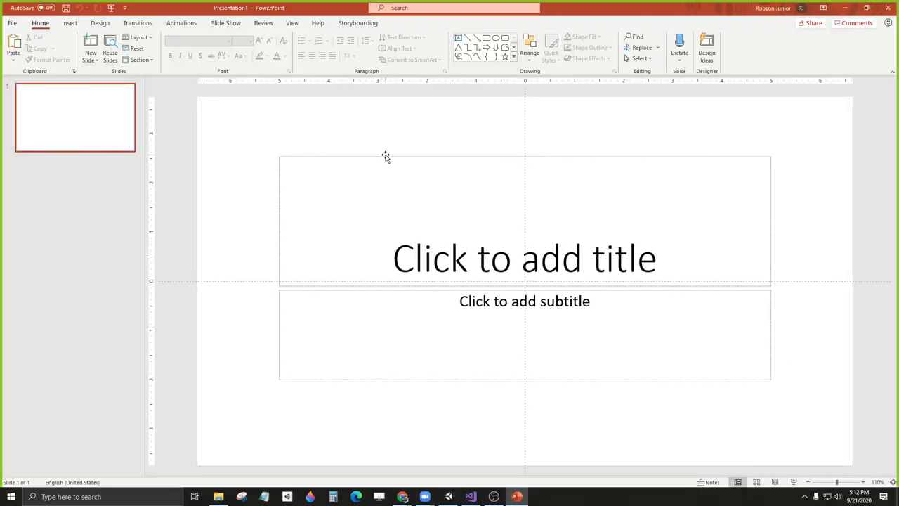
left_click(385, 155)
key("Delete")
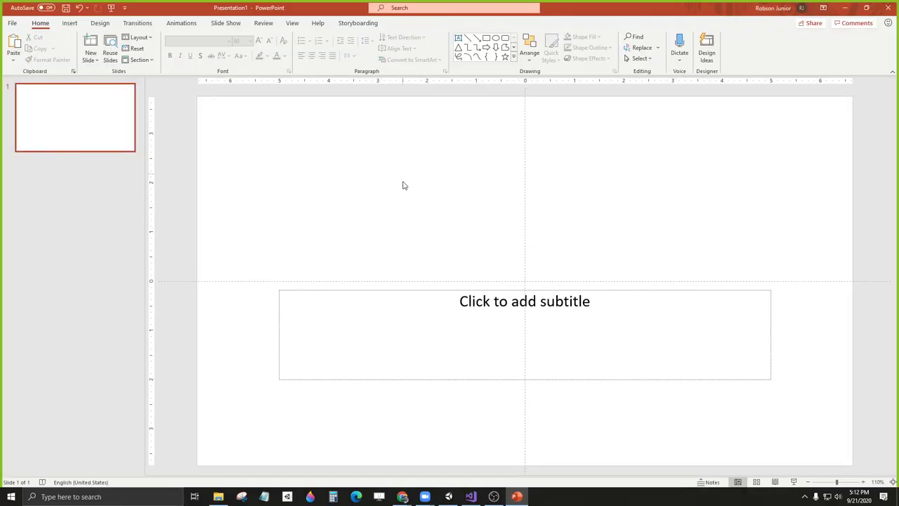
left_click(406, 291)
key("Delete")
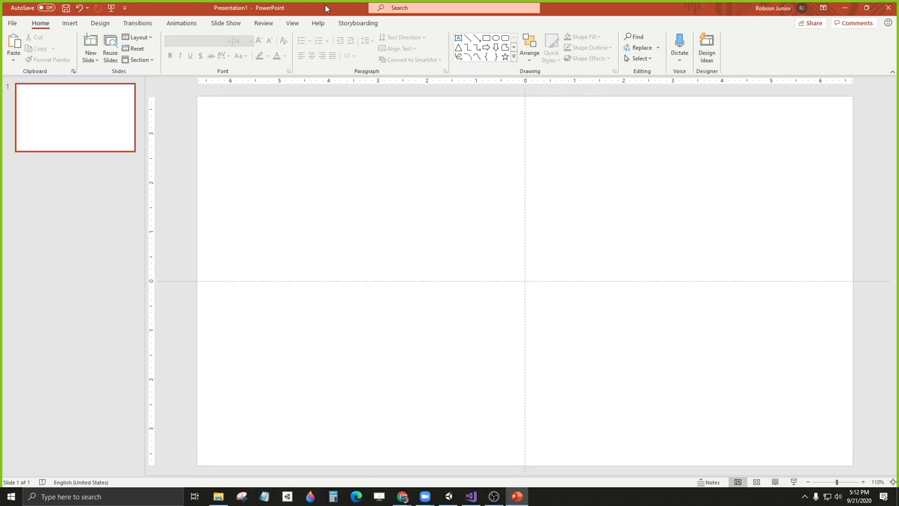
Step: Paste the Thomas Iron Works engraving from slide 43 and grab the Hokendauqua Works photo
left_click(241, 496)
left_click(73, 310)
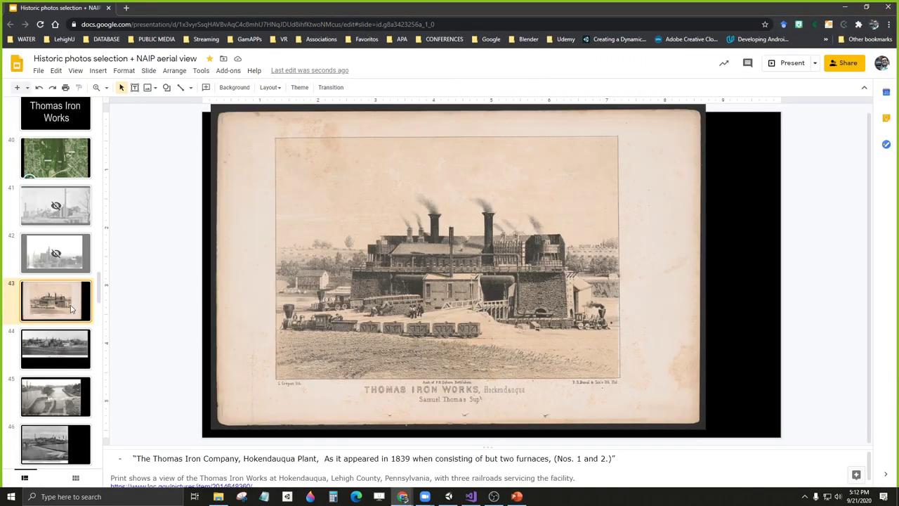
left_click(419, 205)
key("alt+Tab")
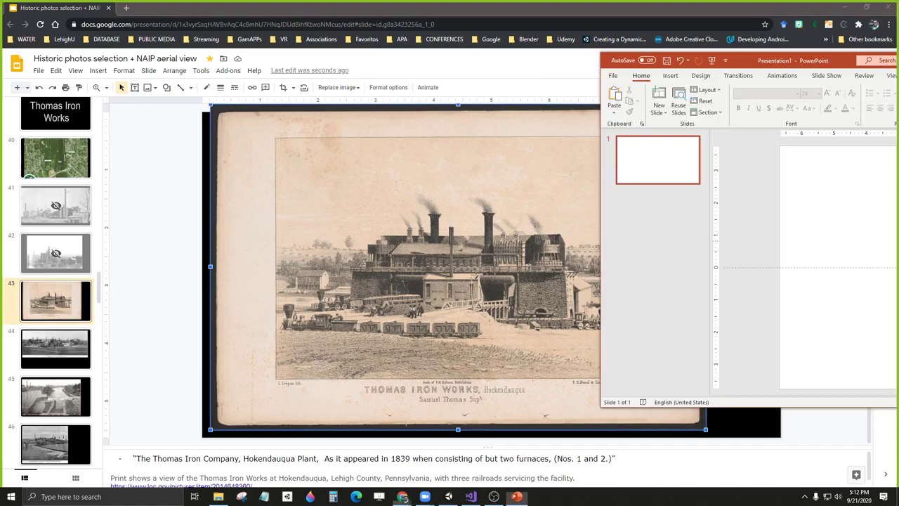
key("ctrl+v")
left_click(51, 359)
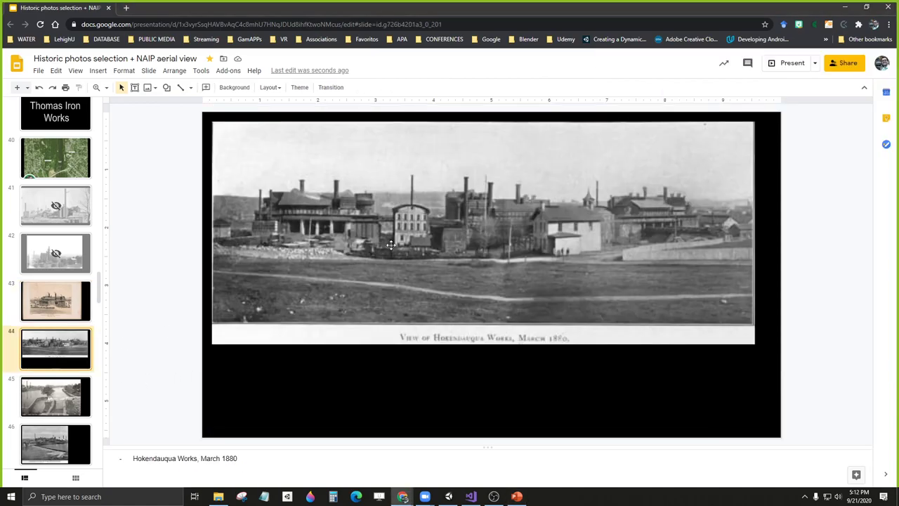
left_click(423, 263)
key("alt+Tab")
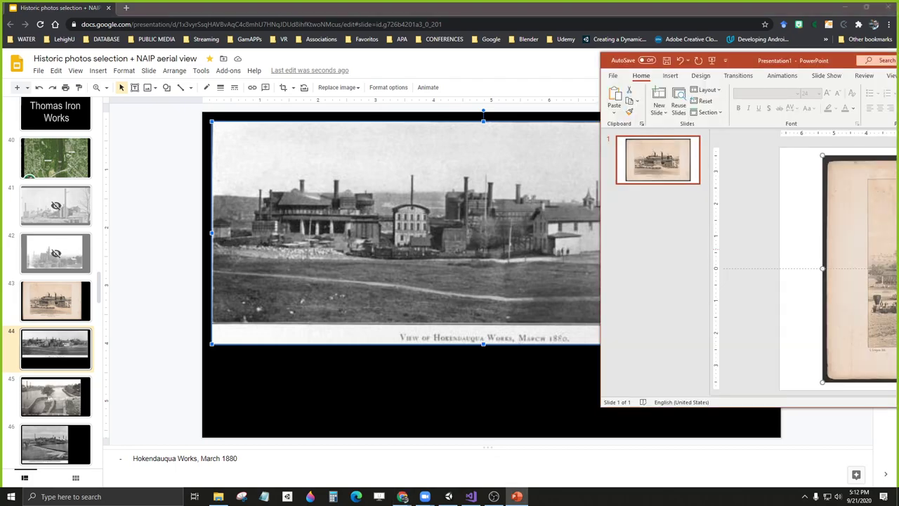
Step: Bring the canal lock and Hokendauqua Plant dam photos from slides 45–46 onto the slide
left_click(87, 412)
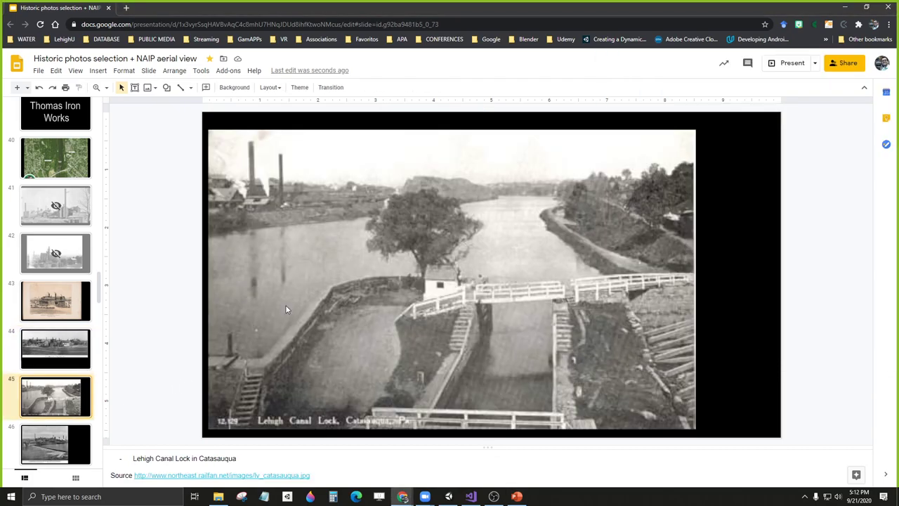
left_click(454, 235)
key("alt+Tab")
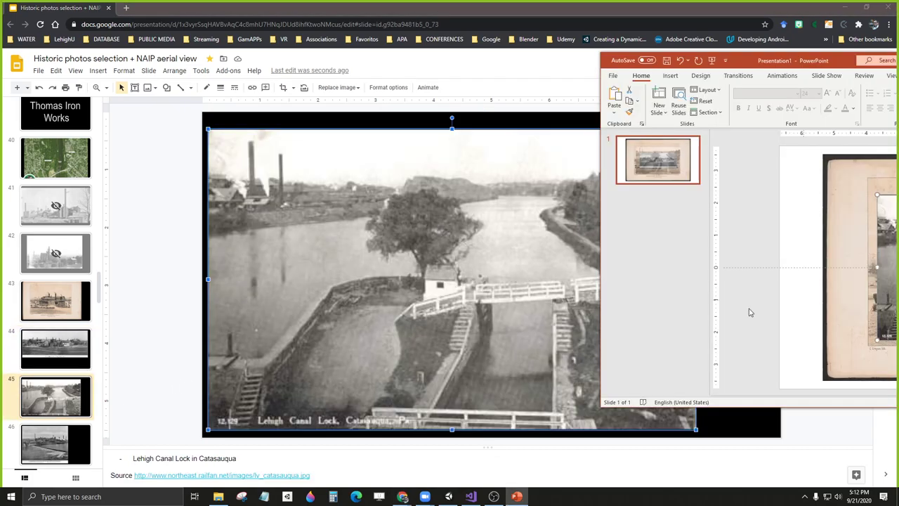
left_click(61, 448)
left_click(428, 305)
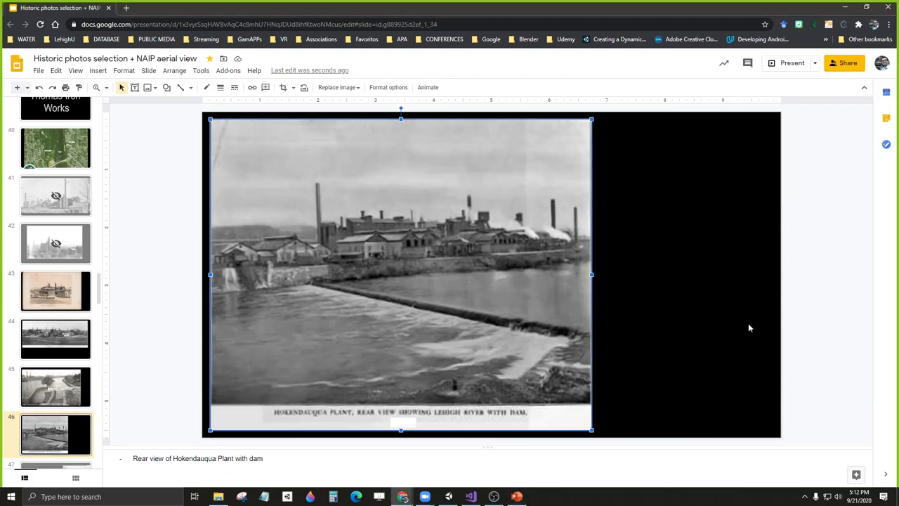
key("alt+Tab")
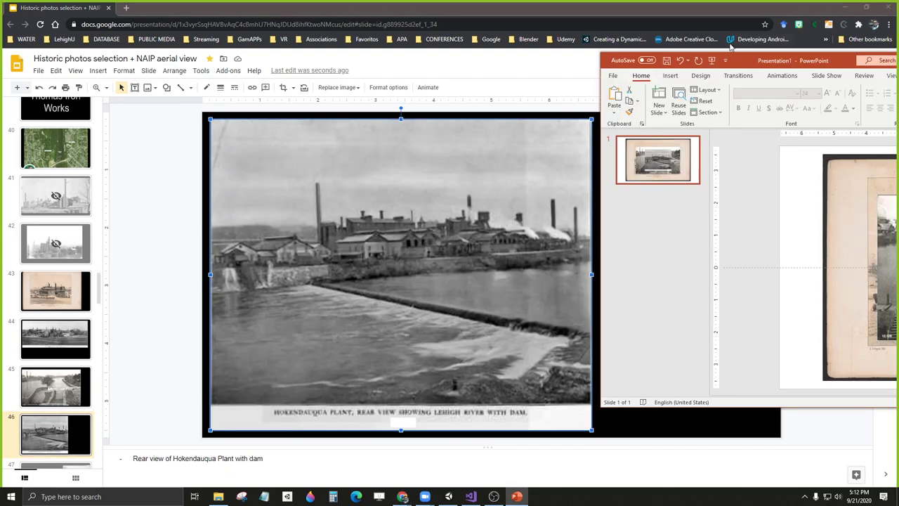
key("ctrl+v")
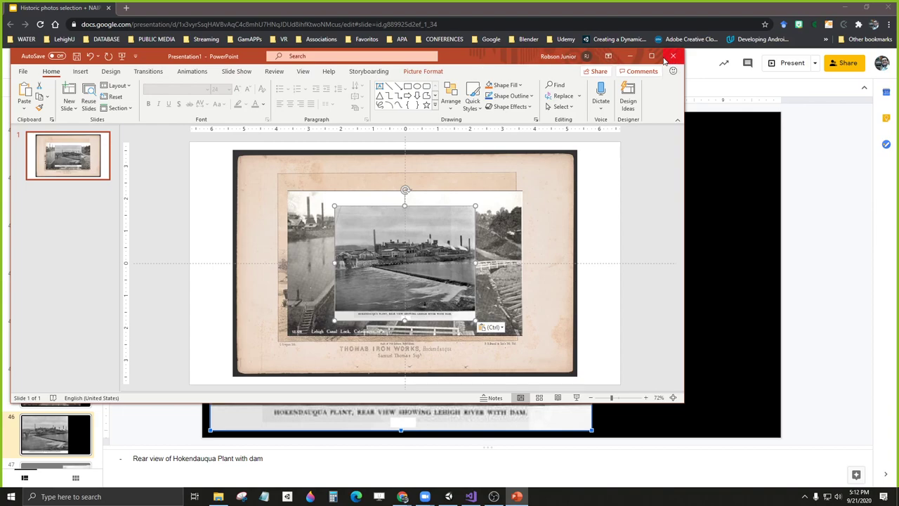
key("super+Up")
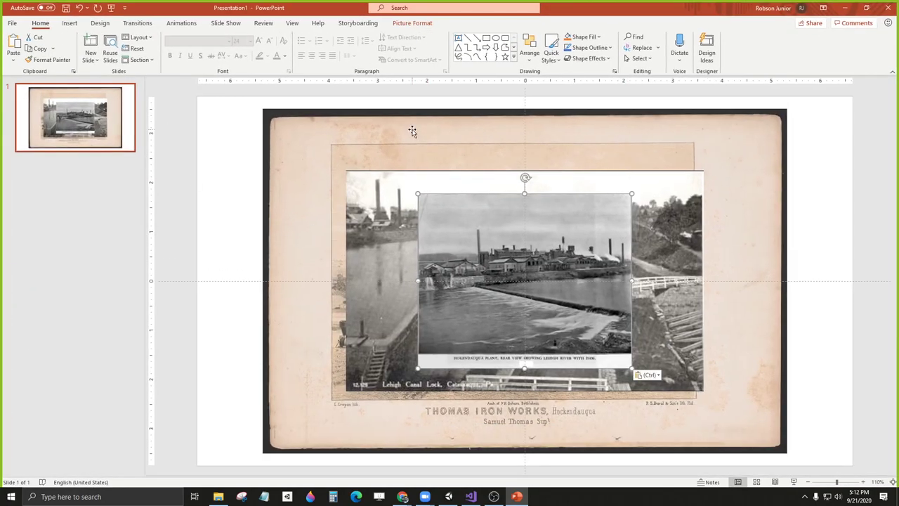
Step: Duplicate slide 1 as slide 2
left_click(412, 132)
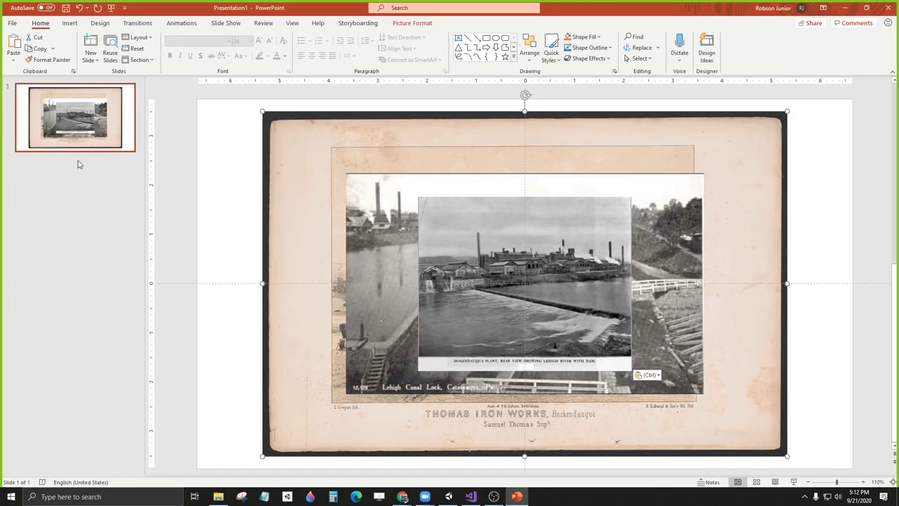
right_click(68, 118)
left_click(105, 207)
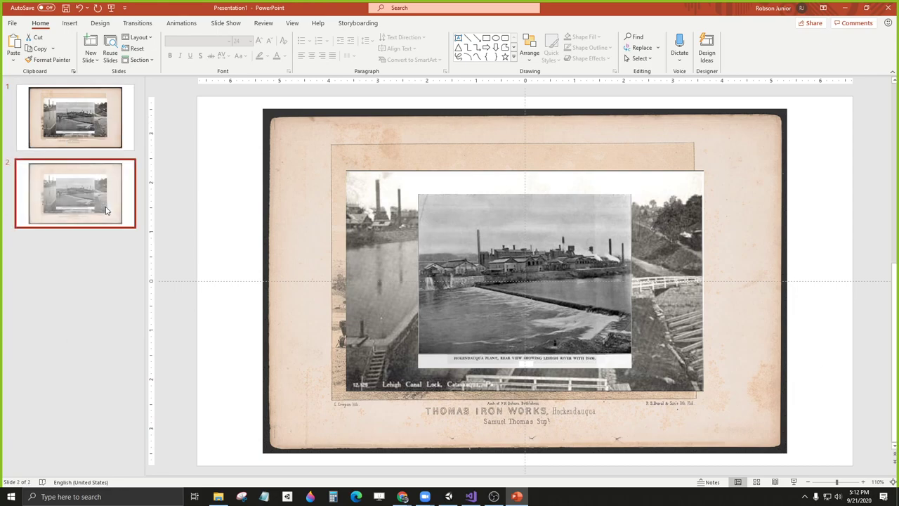
left_click(312, 137)
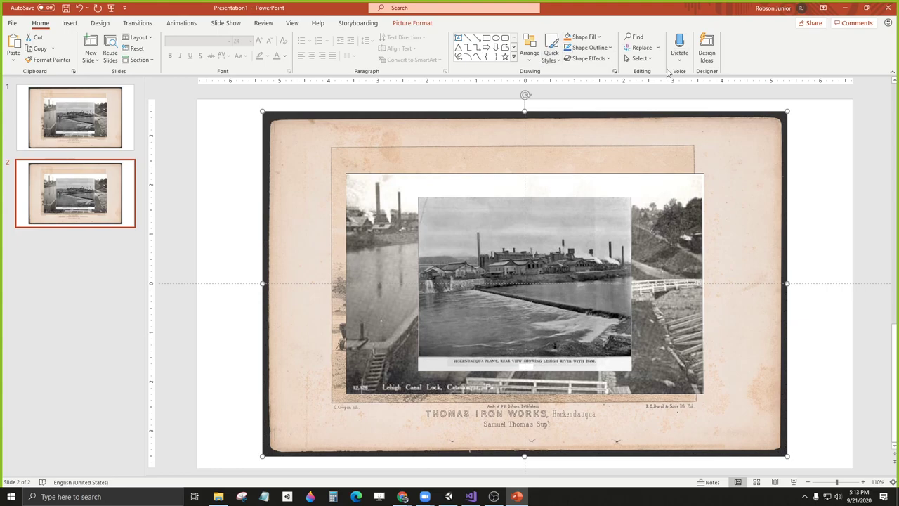
Step: Crop the left, right, top and bottom dark borders so the print measures 7.46" × 5.83"
double_click(293, 137)
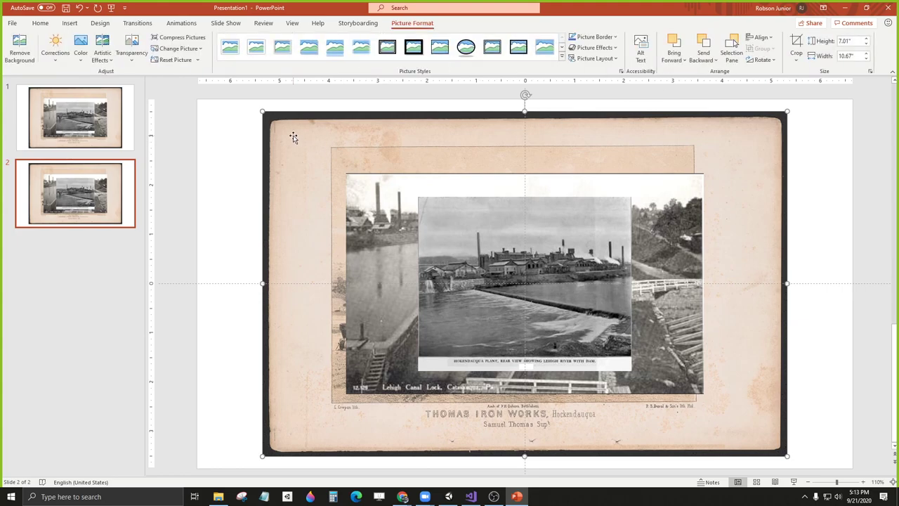
left_click(796, 48)
left_click_drag(265, 280, 330, 280)
left_click_drag(786, 280, 695, 281)
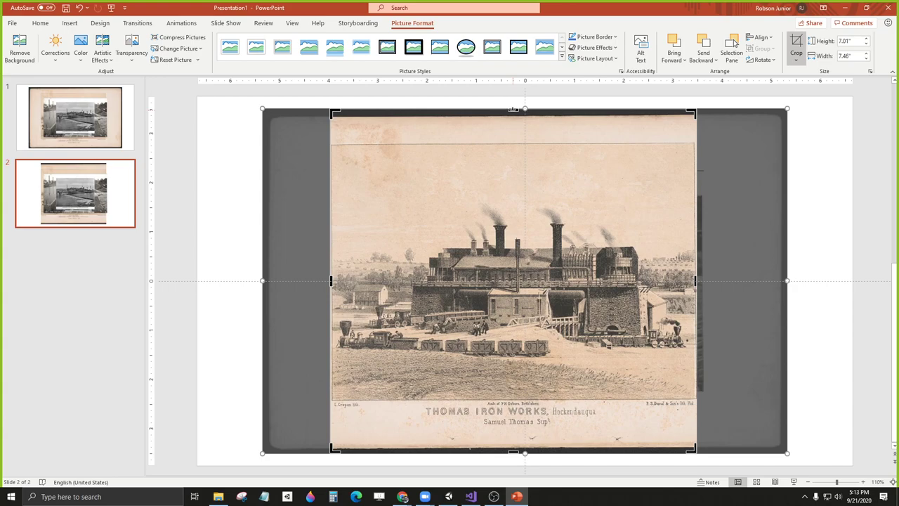
left_click_drag(513, 109, 506, 142)
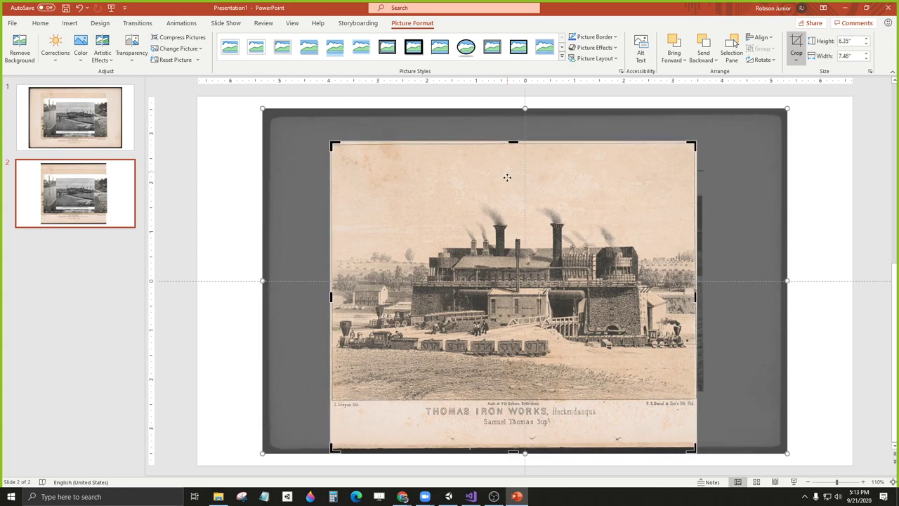
left_click_drag(513, 450, 509, 427)
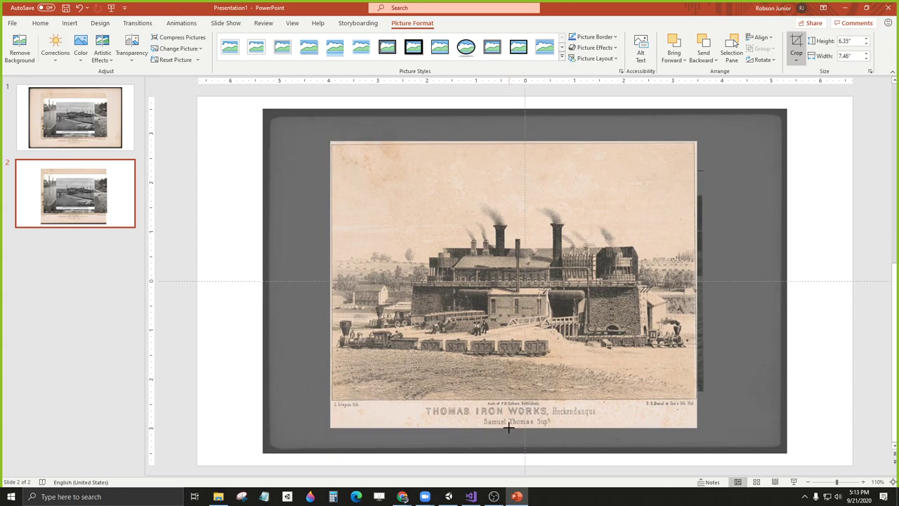
left_click(829, 241)
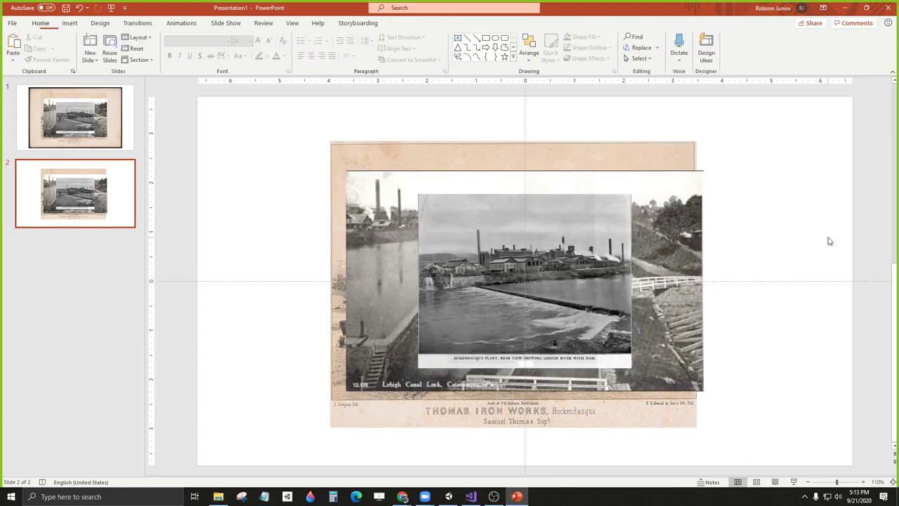
left_click(371, 158)
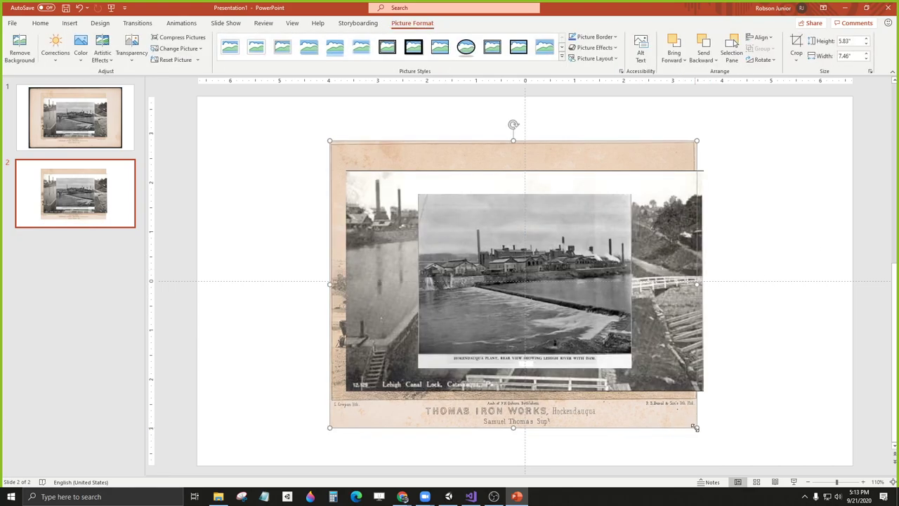
Step: Shrink the Thomas Iron Works print to the top left, shift the plant and canal photos right, and uncover the panorama
left_click_drag(694, 426, 553, 315)
left_click_drag(379, 155, 344, 129)
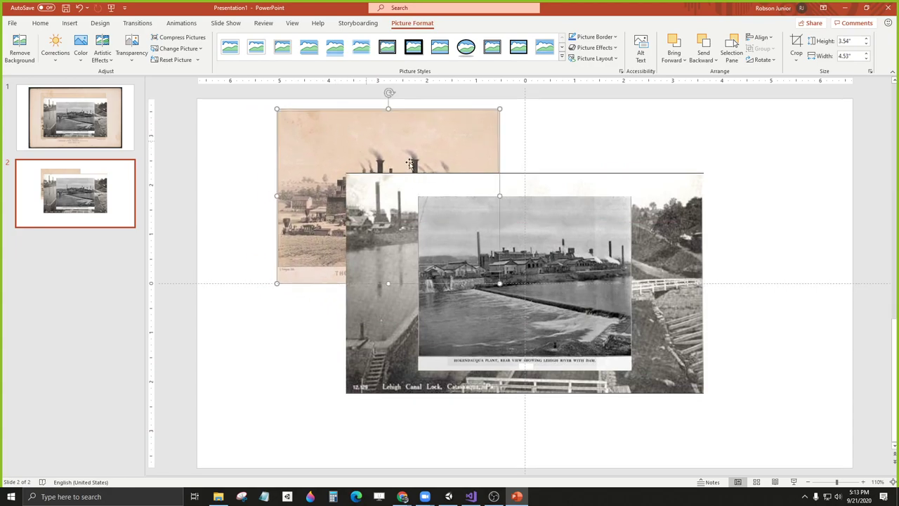
left_click(591, 311)
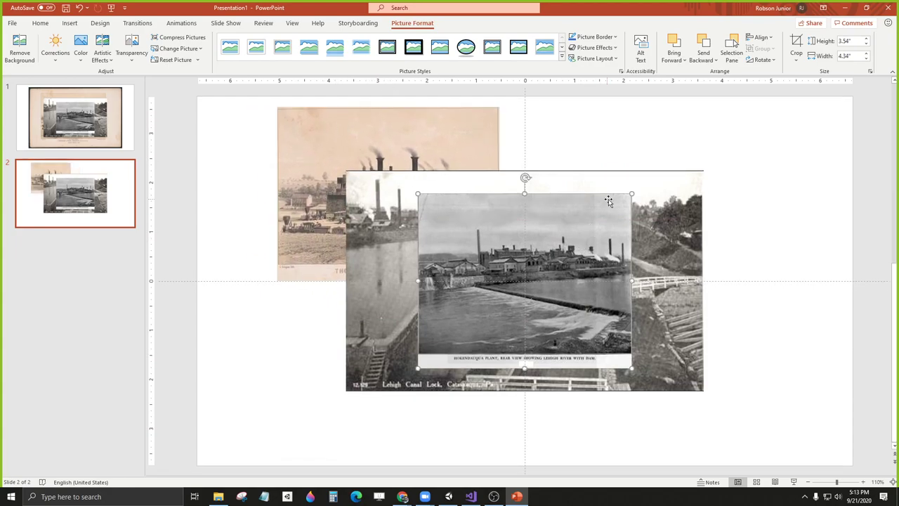
left_click_drag(608, 199, 773, 295)
left_click_drag(674, 211, 861, 266)
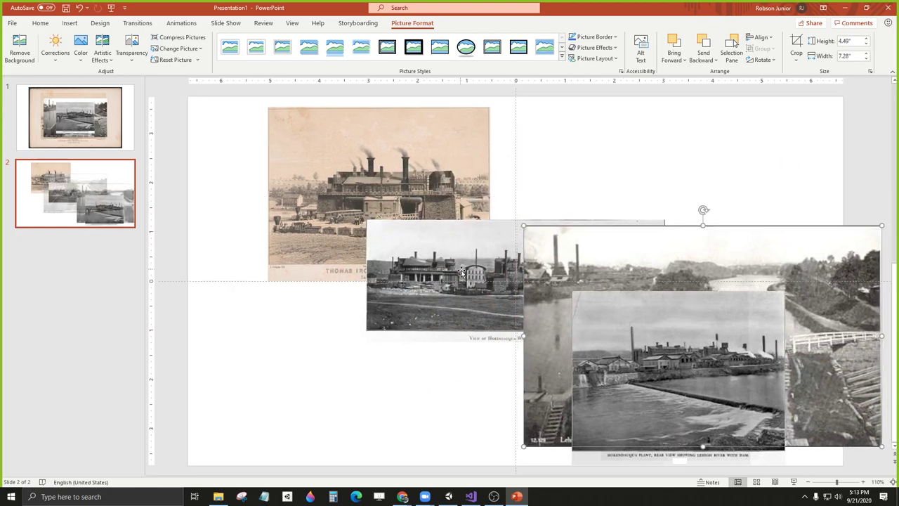
left_click_drag(461, 272, 298, 397)
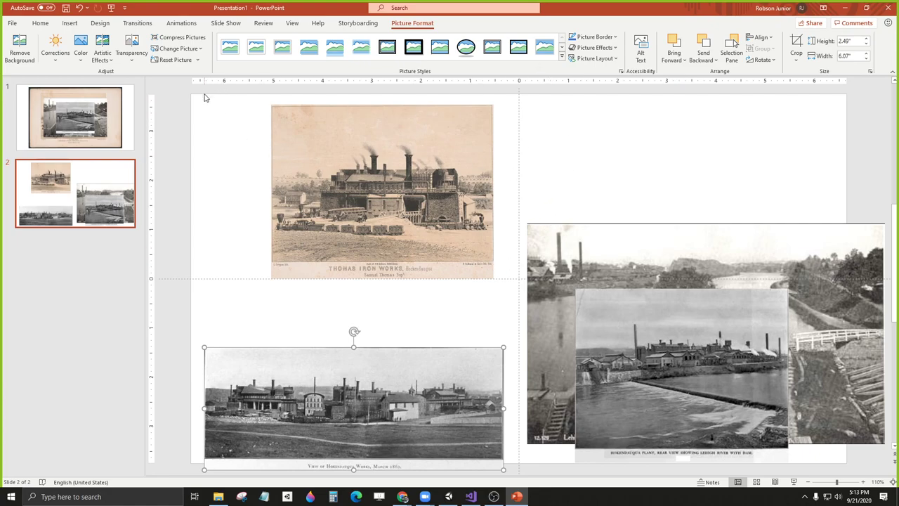
right_click(534, 94)
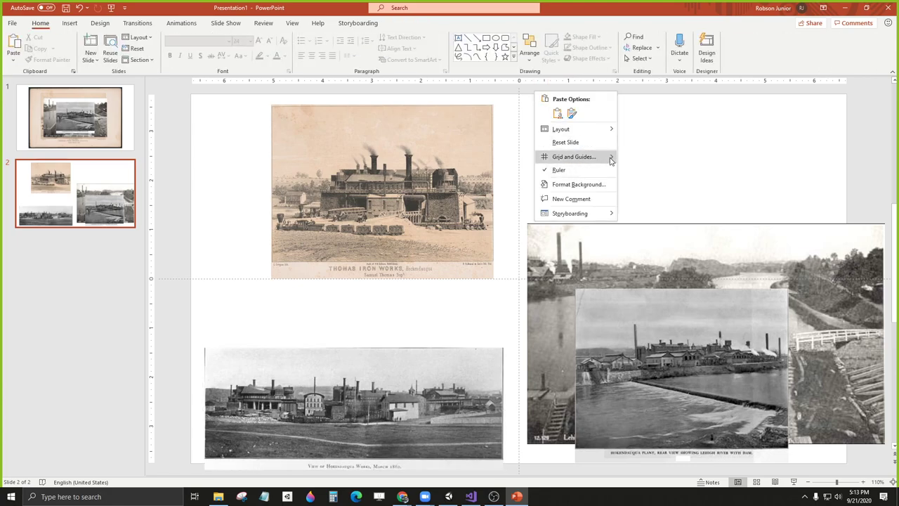
mouse_move(611, 159)
right_click(383, 91)
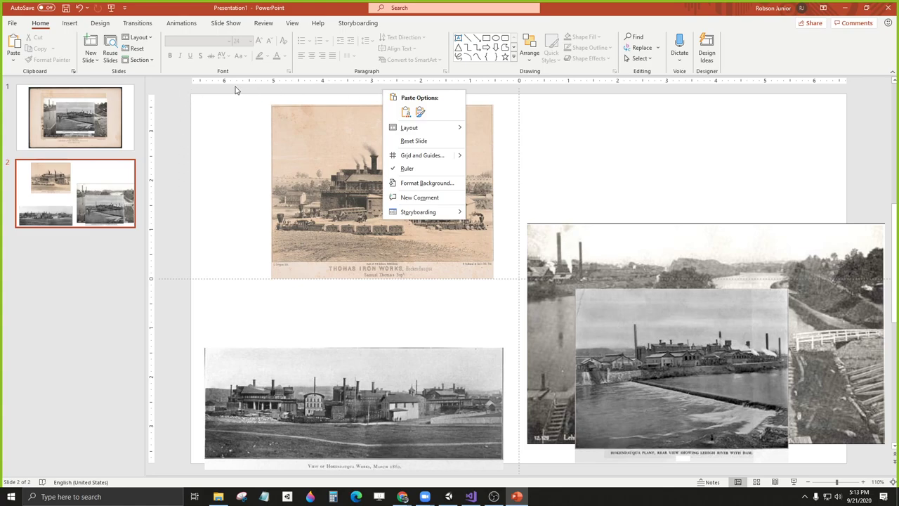
right_click(168, 97)
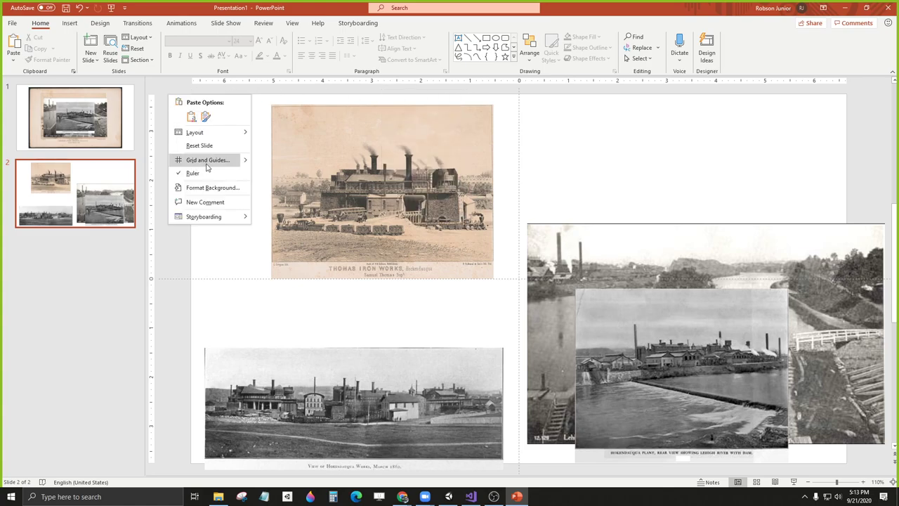
mouse_move(255, 161)
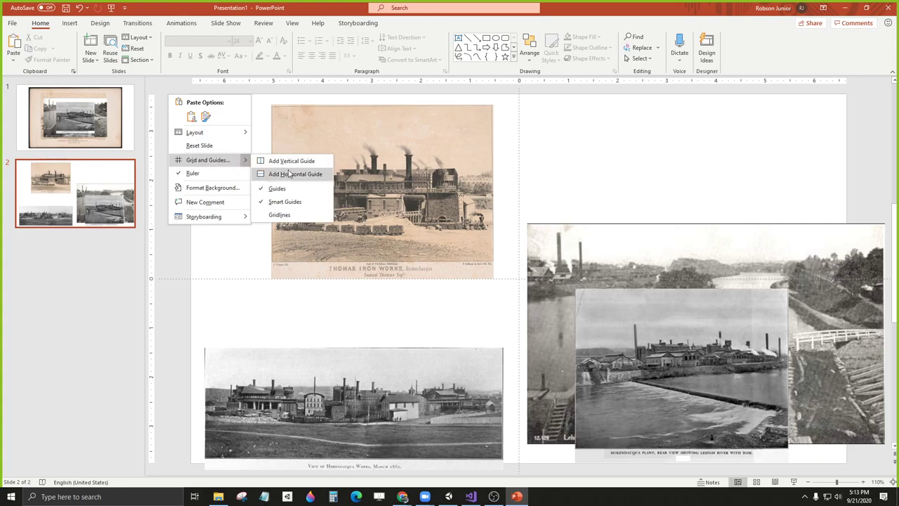
left_click(178, 93)
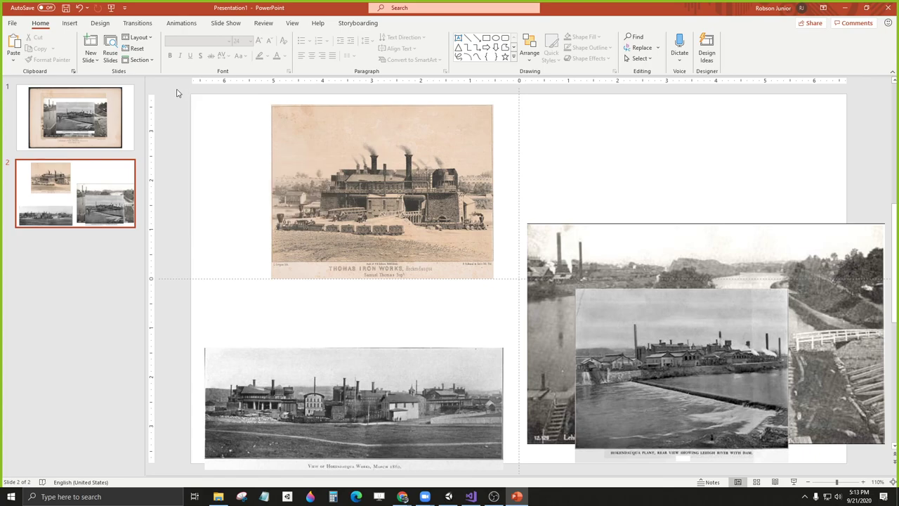
left_click(406, 154)
Step: Snap the Thomas Iron Works print to the centre line, raise the panorama, and shrink the river photo to the upper right
left_click_drag(406, 155, 449, 141)
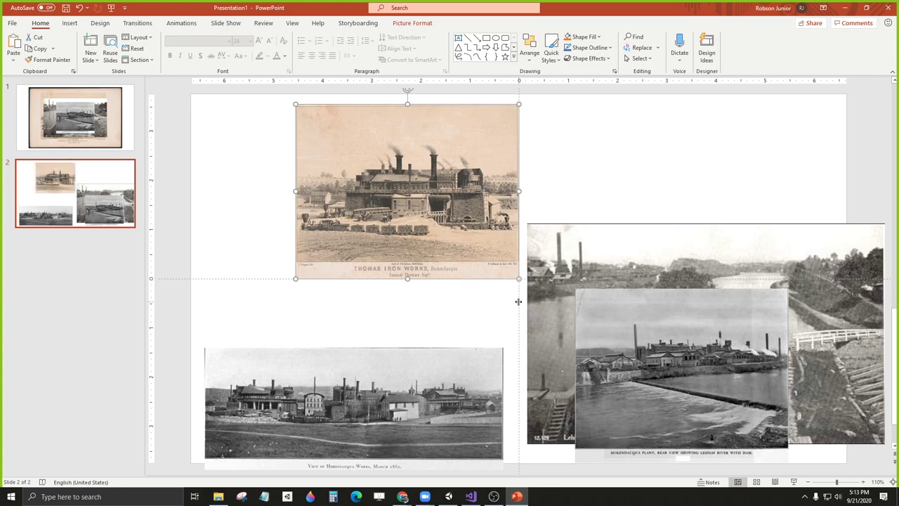
left_click(590, 261)
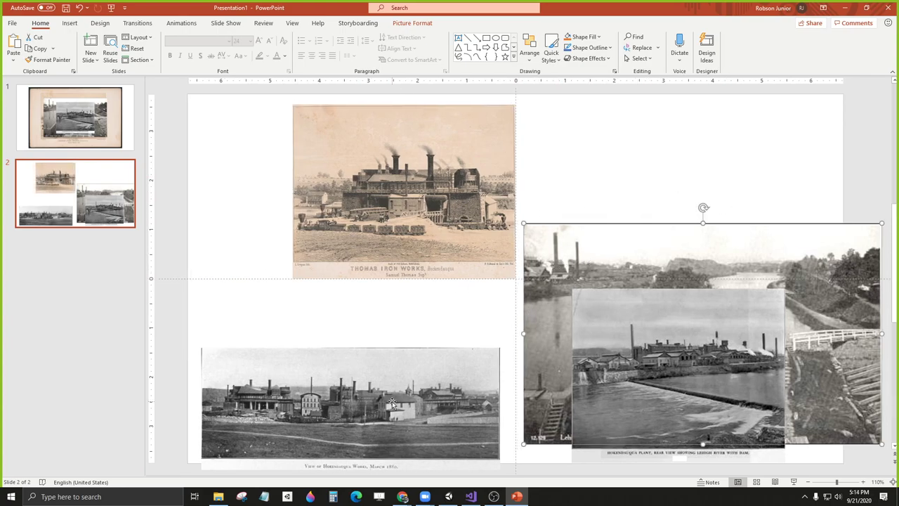
left_click_drag(436, 370, 454, 312)
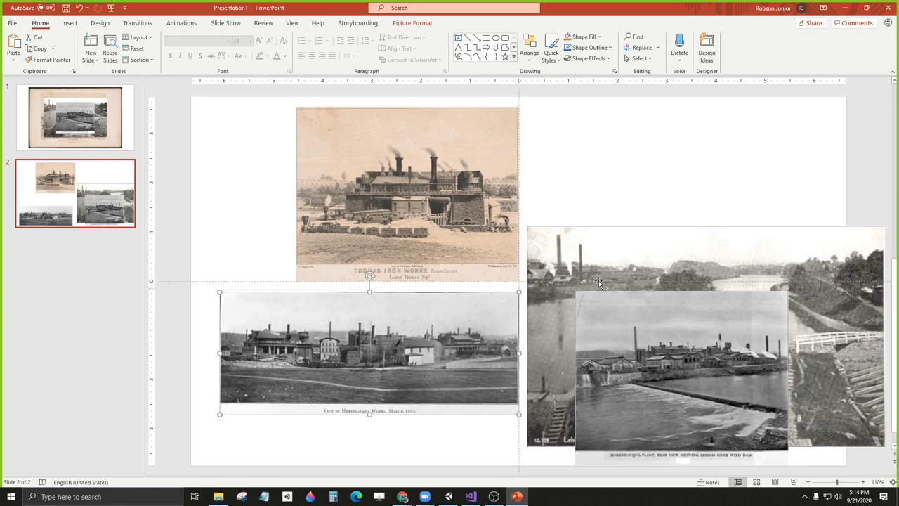
left_click(775, 390)
left_click_drag(879, 448, 721, 349)
left_click_drag(618, 269, 629, 175)
Step: Fit the plant photo, panorama and canal photo against the centre lines, shrinking the plant and canal photos
left_click_drag(663, 373, 609, 366)
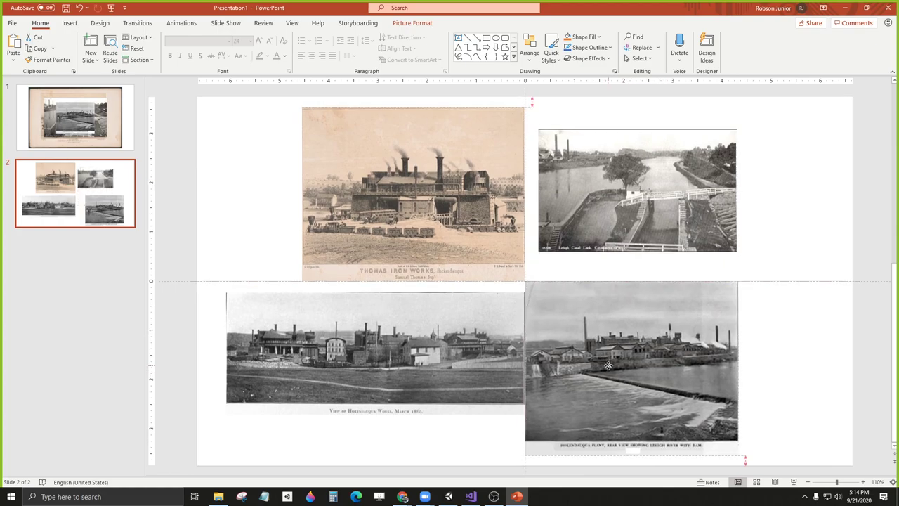
left_click_drag(738, 458, 688, 415)
left_click(489, 340)
left_click_drag(489, 340, 489, 329)
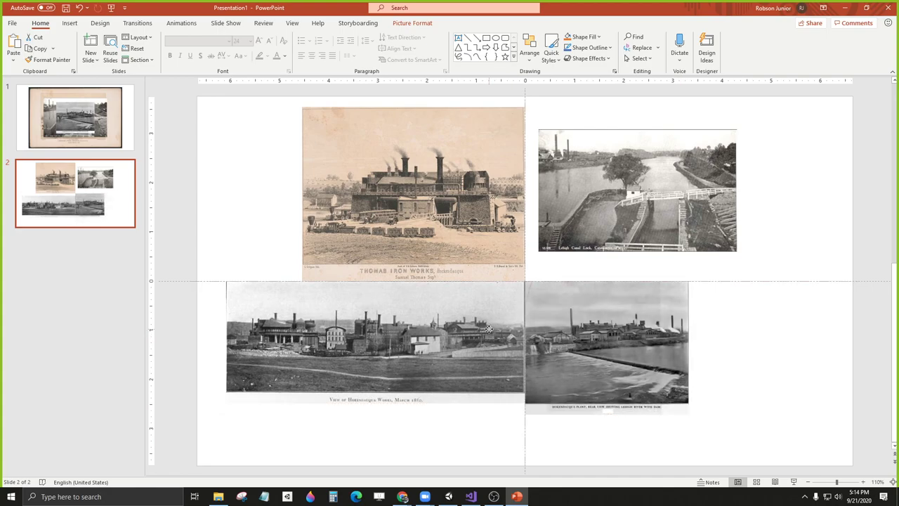
left_click_drag(588, 204, 574, 236)
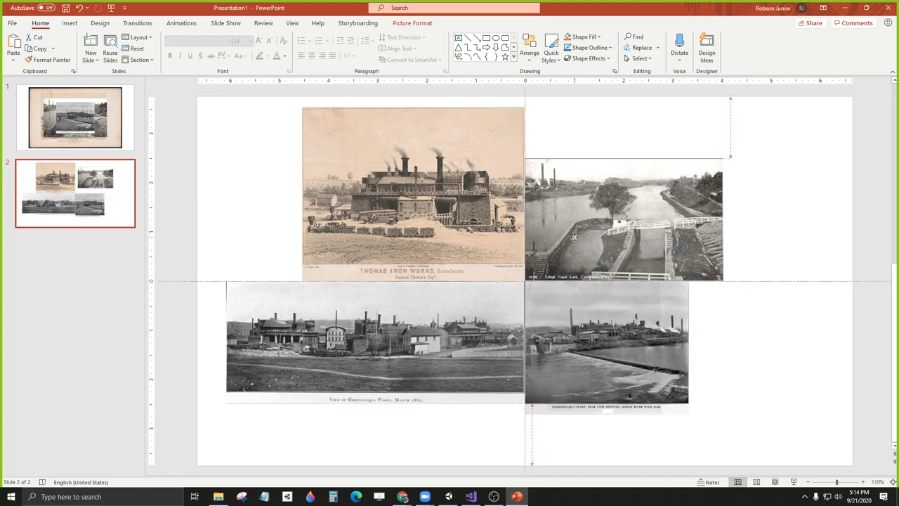
left_click_drag(723, 159, 680, 180)
Step: Shrink the Thomas Iron Works print toward the centre to match the canal lock photo
left_click(302, 111)
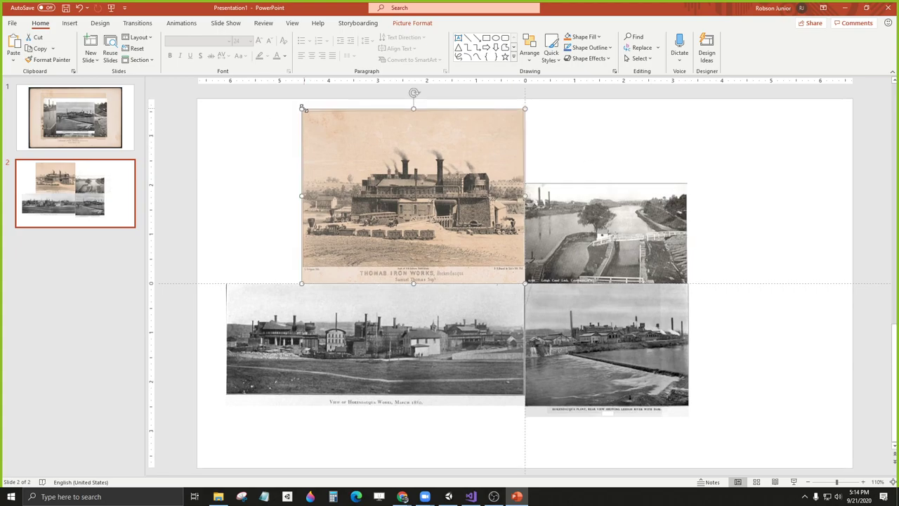
left_click_drag(302, 109, 397, 231)
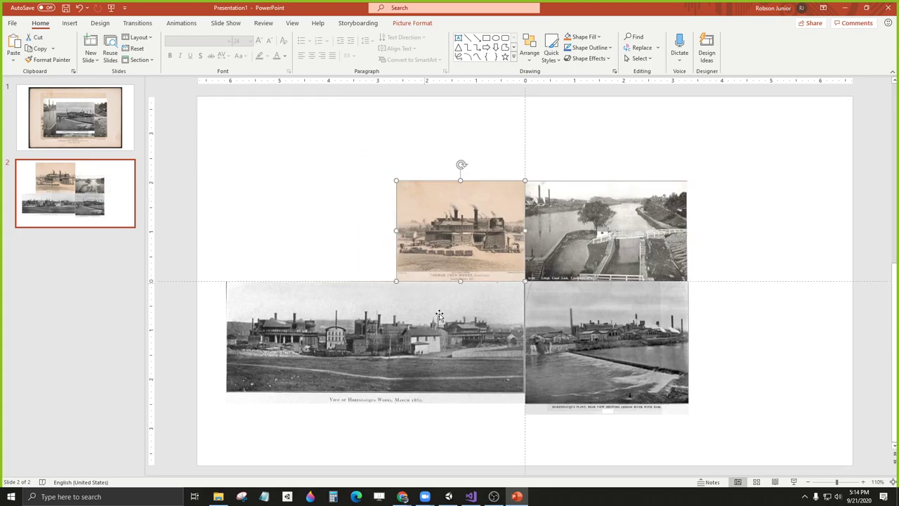
left_click(330, 353)
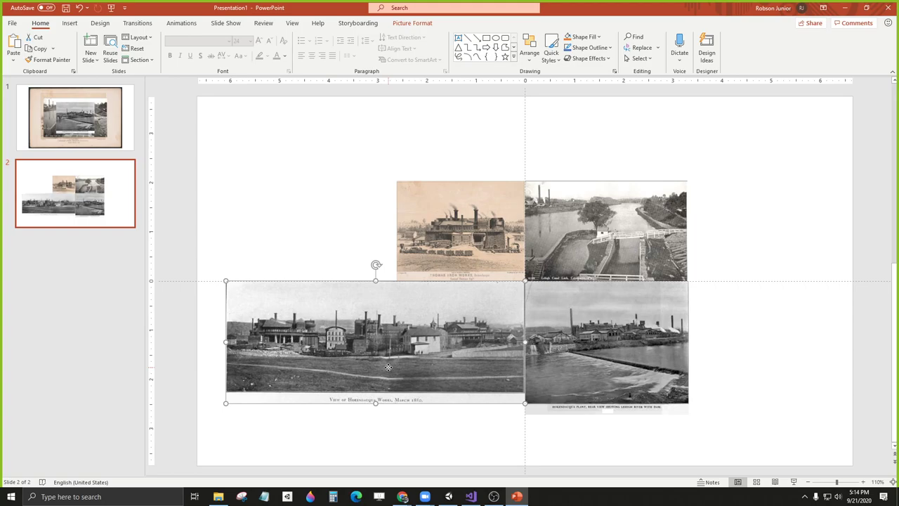
Step: Snap the Works panorama under the top two photos and move the dam photo to the far right
left_click_drag(388, 366, 559, 366)
left_click_drag(692, 347, 692, 342)
left_click_drag(617, 328, 316, 184)
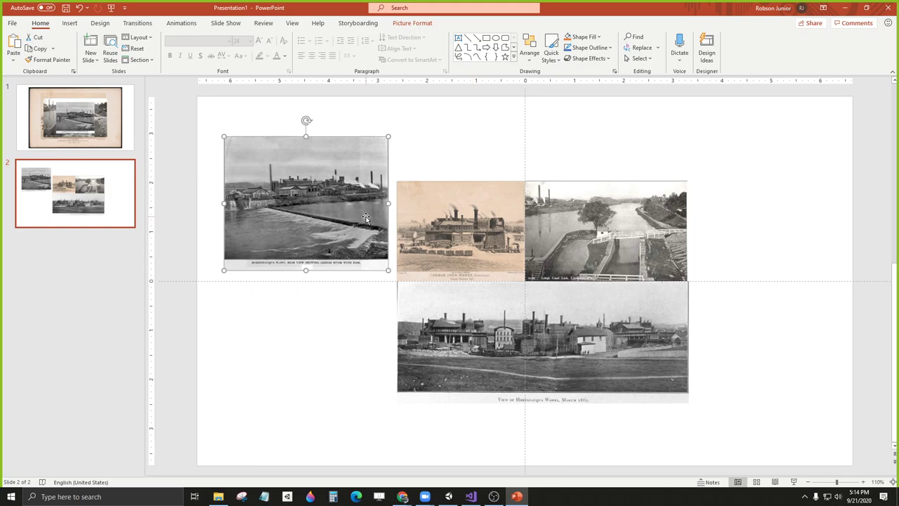
left_click_drag(366, 218, 373, 235)
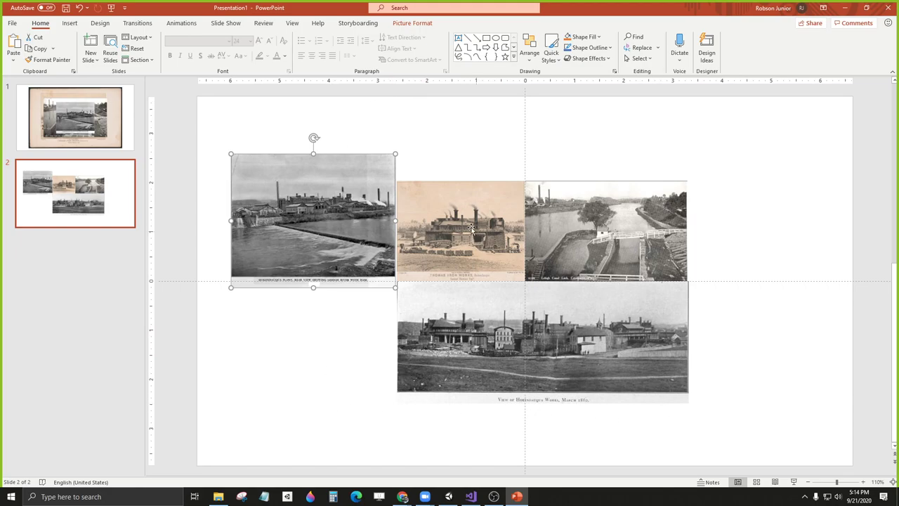
left_click_drag(326, 184, 327, 210)
left_click_drag(754, 240, 790, 227)
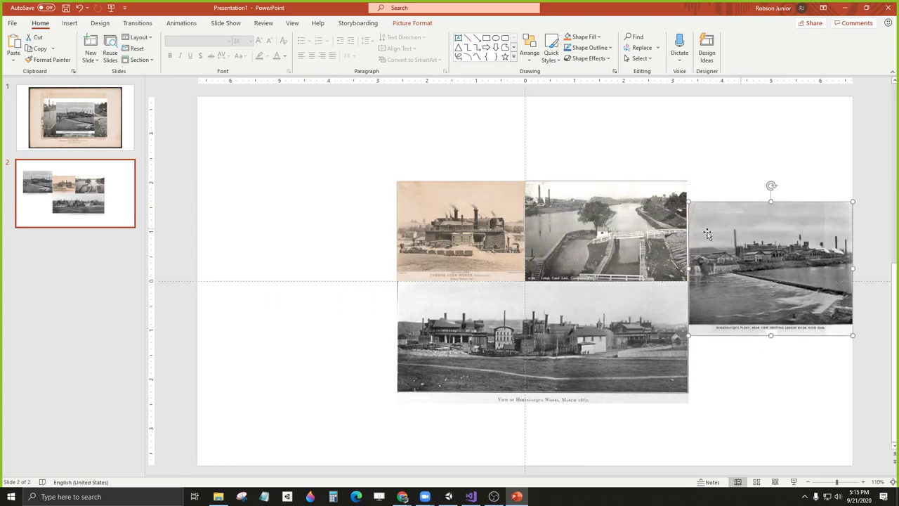
Step: Narrow the canal photo and panorama to match, then group them with the Thomas Iron Works print
left_click(684, 232)
left_click_drag(684, 229, 661, 230)
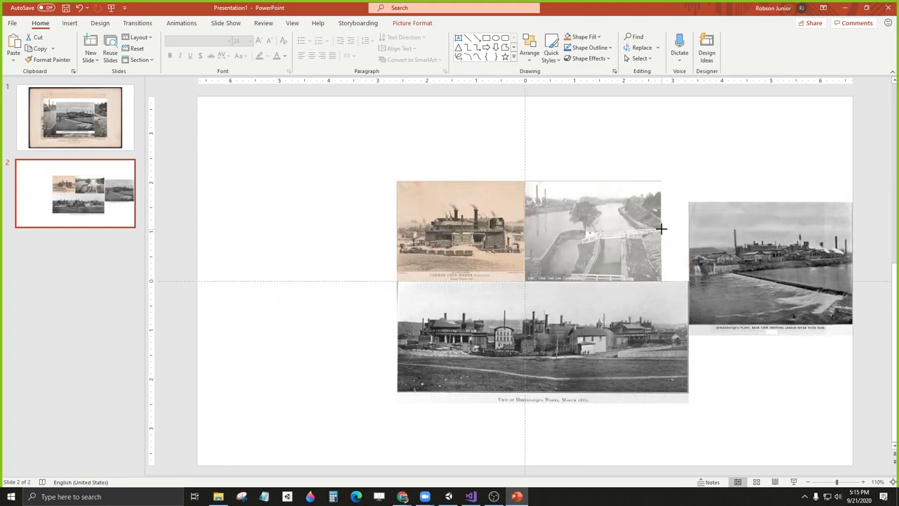
left_click(634, 300)
left_click_drag(688, 342, 662, 343)
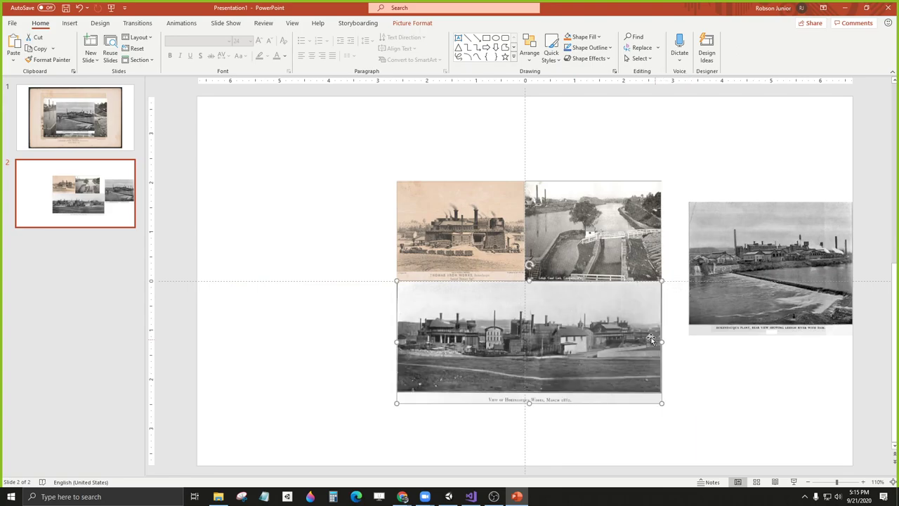
left_click(497, 252, "shift")
left_click(590, 260, "shift")
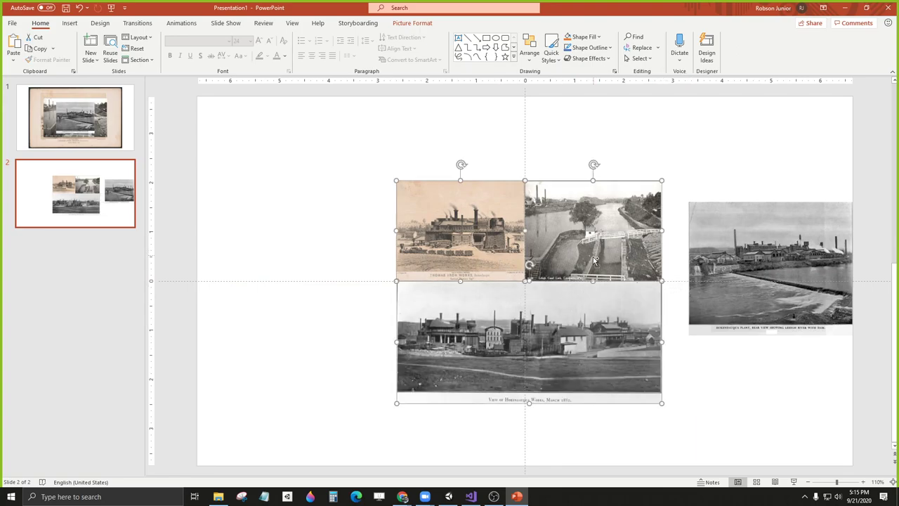
key("ctrl+g")
Step: Move the group left, enlarge the dam photo beside it to the group's height, then return to Unity
left_click_drag(573, 239, 436, 239)
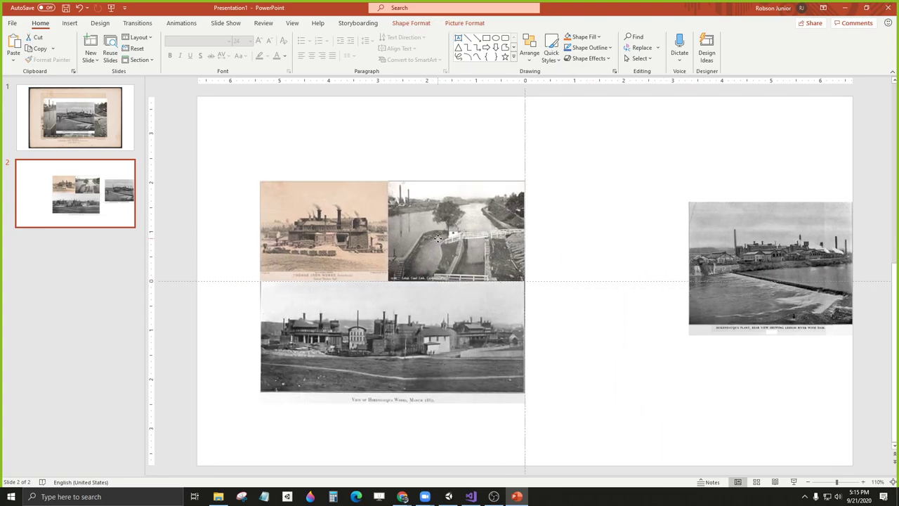
left_click(748, 246)
left_click_drag(749, 238, 586, 217)
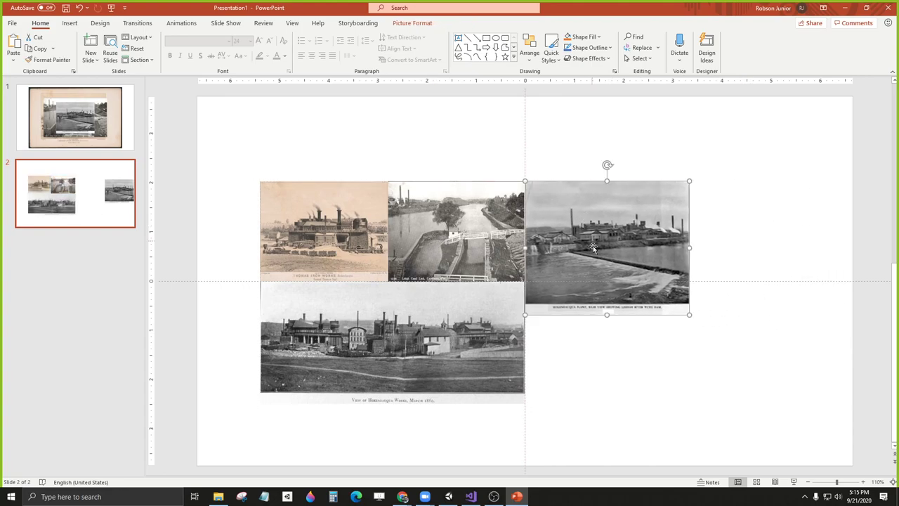
left_click_drag(690, 317, 732, 405)
left_click(731, 406)
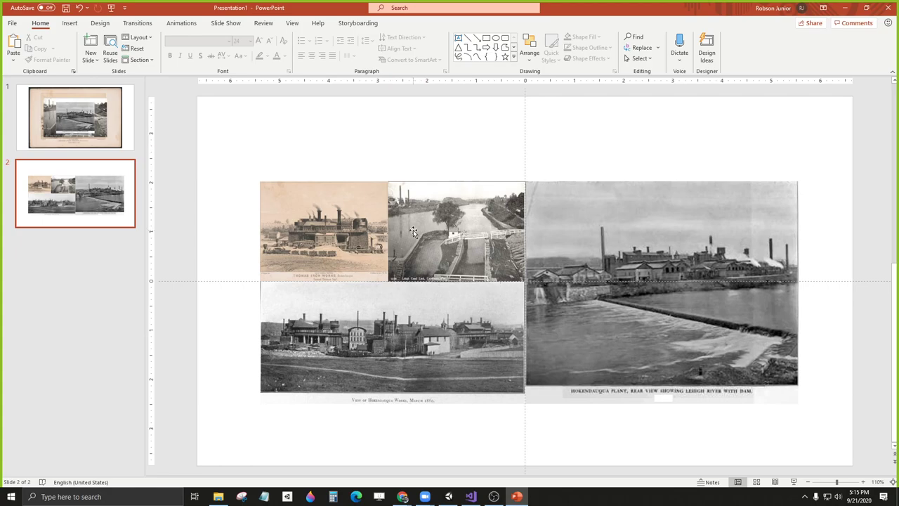
left_click(449, 497)
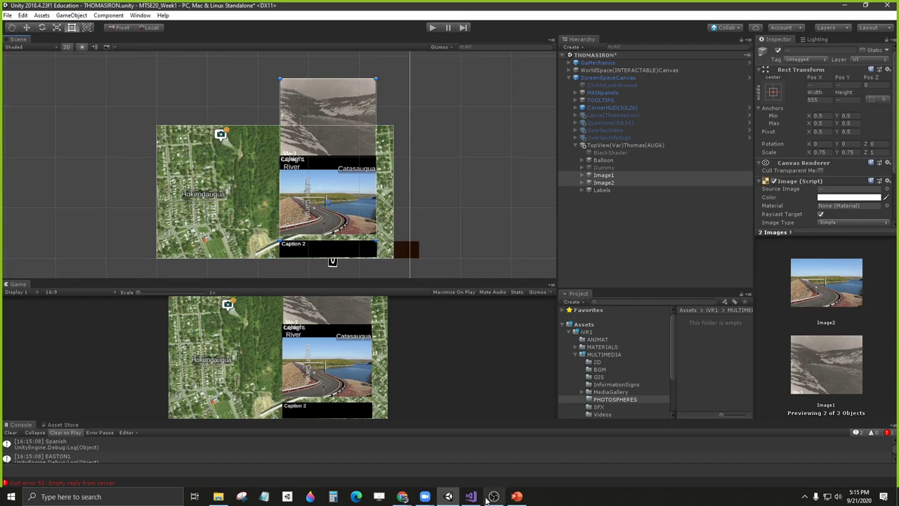
Step: View slide 2 of the Google Slides photo mockup in Chrome, then return to PowerPoint
left_click(403, 497)
left_click(394, 460)
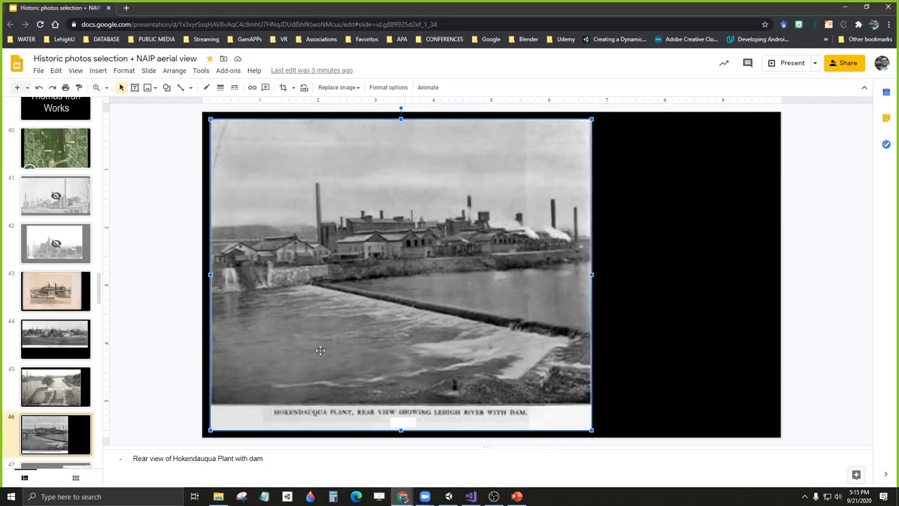
scroll(90, 181, "up", 10)
scroll(89, 181, "up", 10)
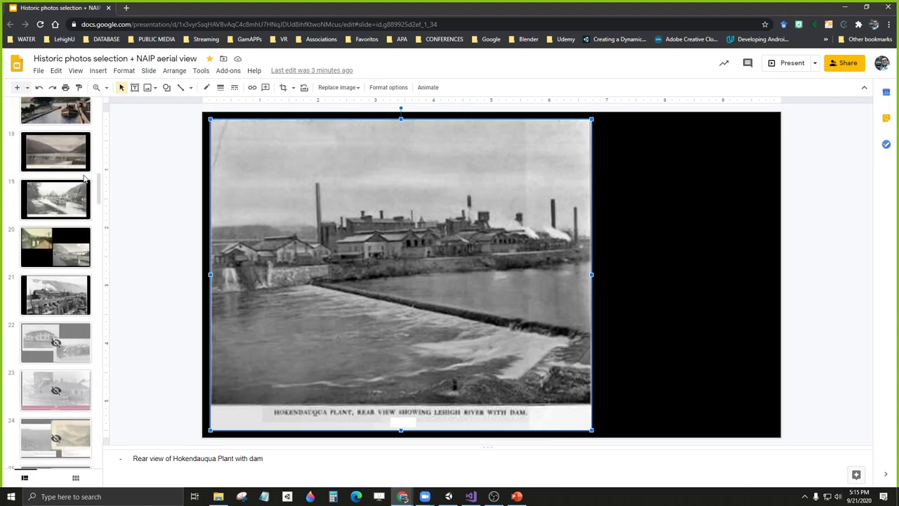
scroll(69, 194, "down", 3)
scroll(69, 194, "up", 2)
scroll(70, 195, "up", 3)
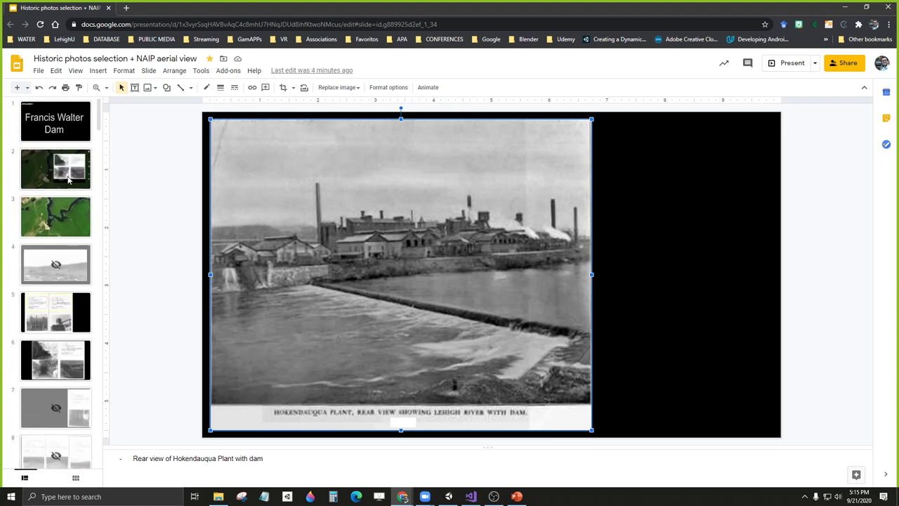
left_click(69, 177)
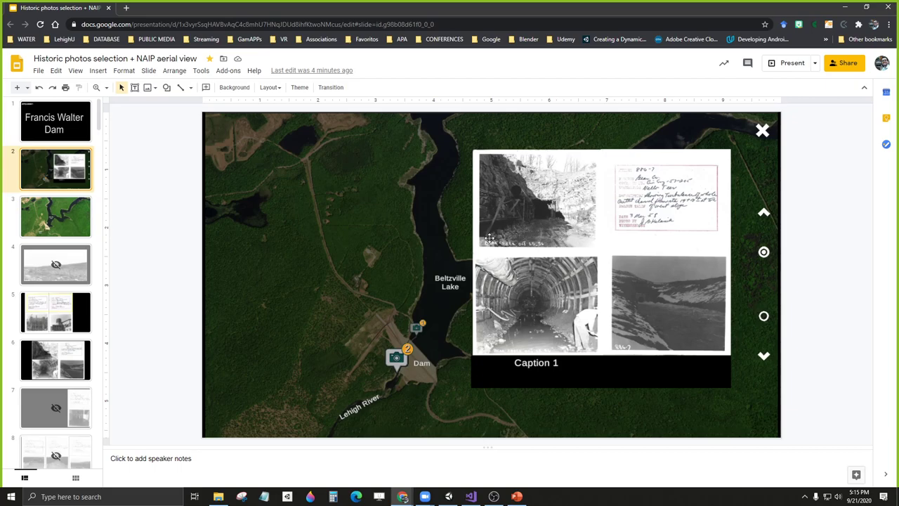
left_click(518, 496)
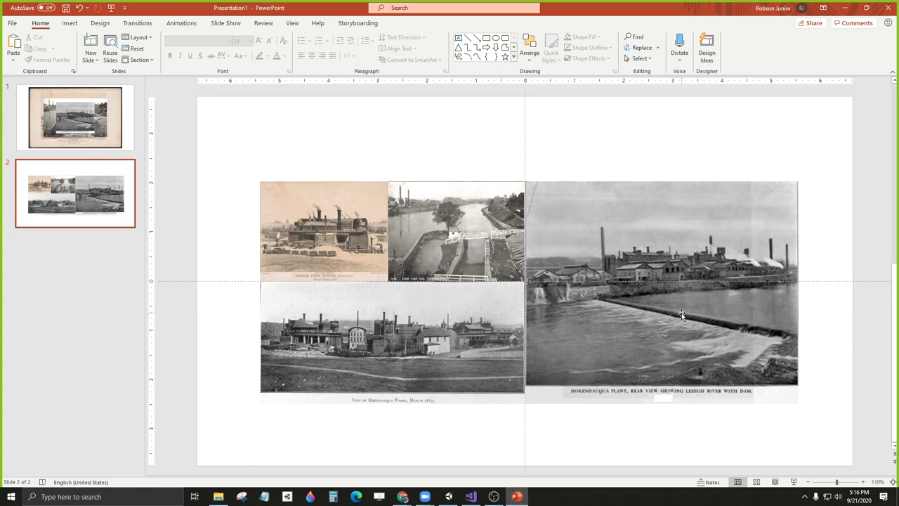
Step: Enlarge the dam photo and place it centred above the three-photo group
left_click_drag(681, 313, 720, 226)
left_click_drag(373, 297, 492, 345)
left_click_drag(700, 199, 527, 257)
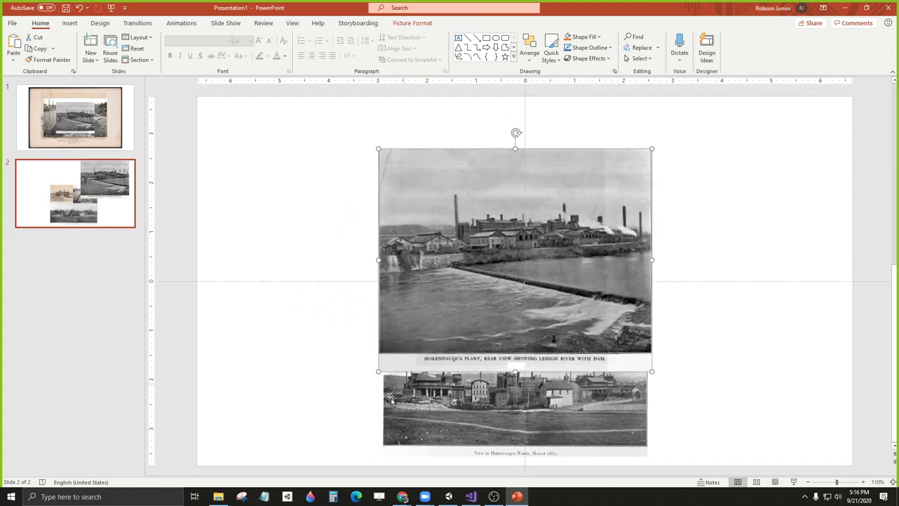
left_click_drag(378, 375, 539, 239)
left_click_drag(593, 197, 432, 186)
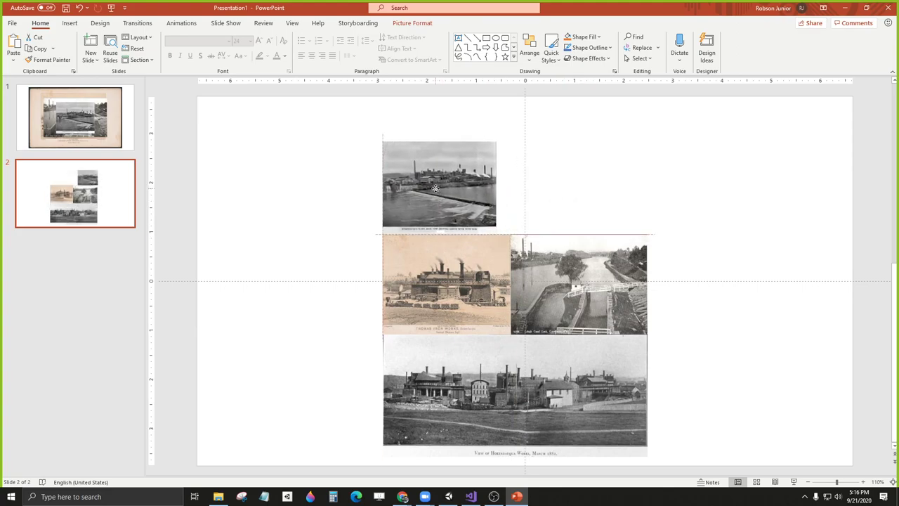
left_click_drag(499, 140, 510, 130)
Step: Ungroup the Thomas Iron Works, canal and panorama photos into separate pictures
left_click(560, 415)
left_click(513, 399)
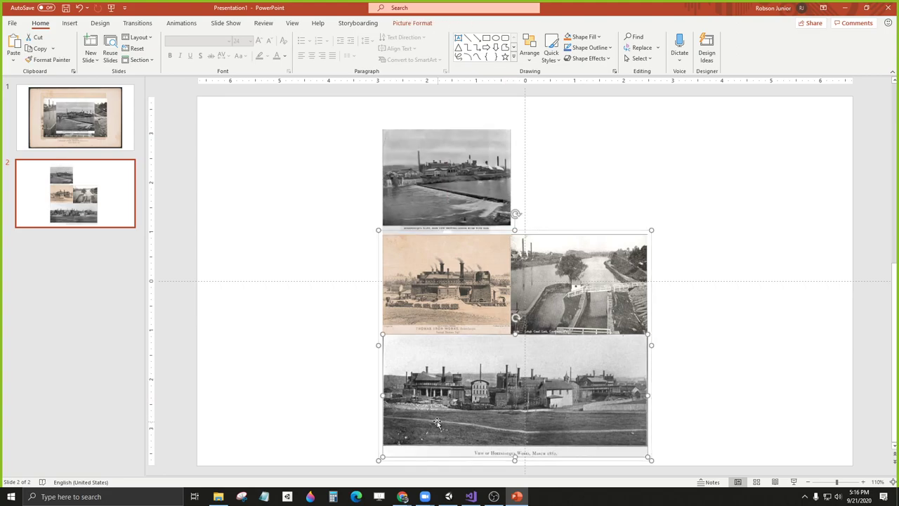
right_click(492, 307)
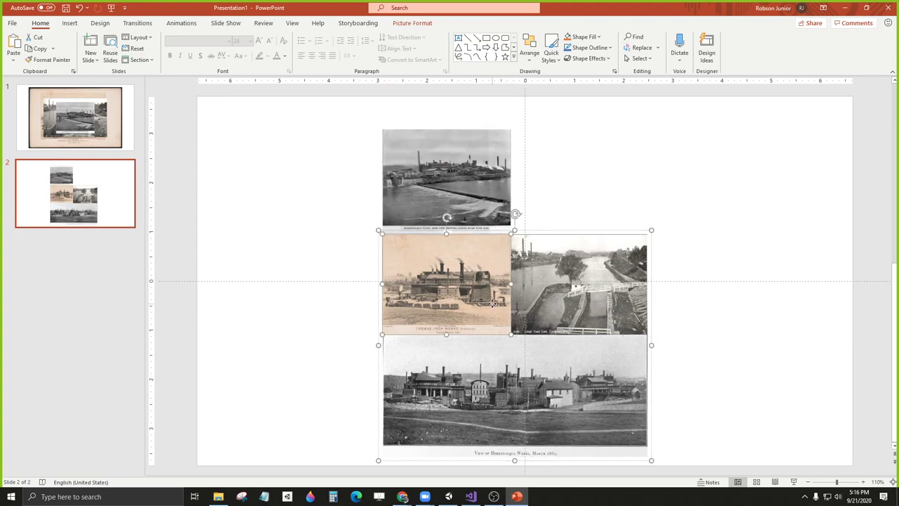
left_click(748, 374)
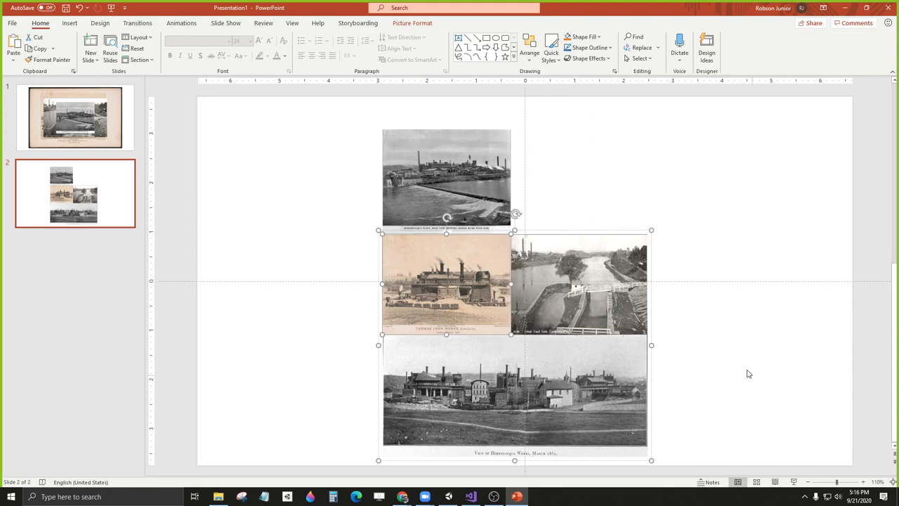
left_click(645, 230)
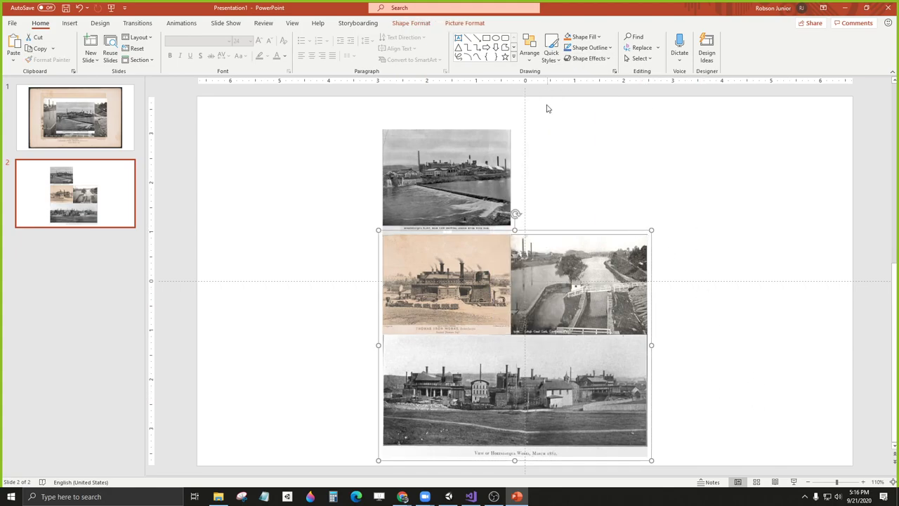
right_click(602, 231)
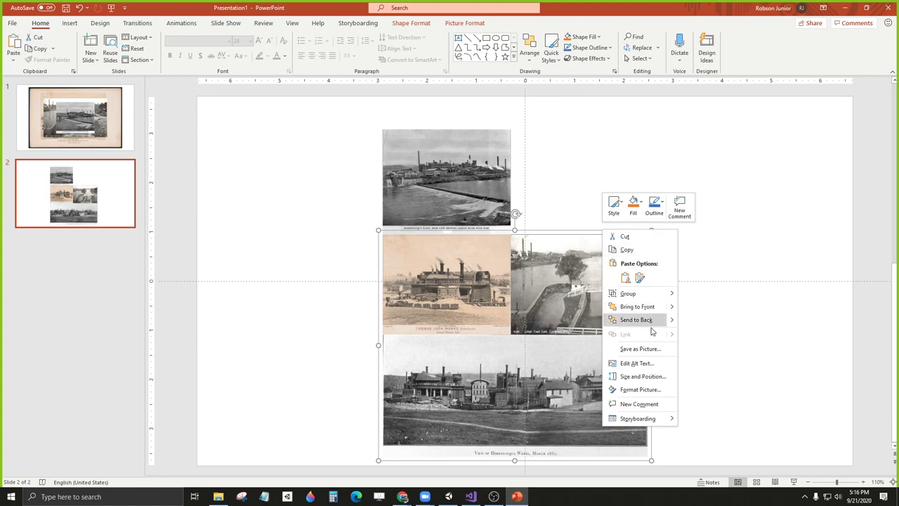
mouse_move(667, 295)
left_click(699, 321)
left_click(704, 256)
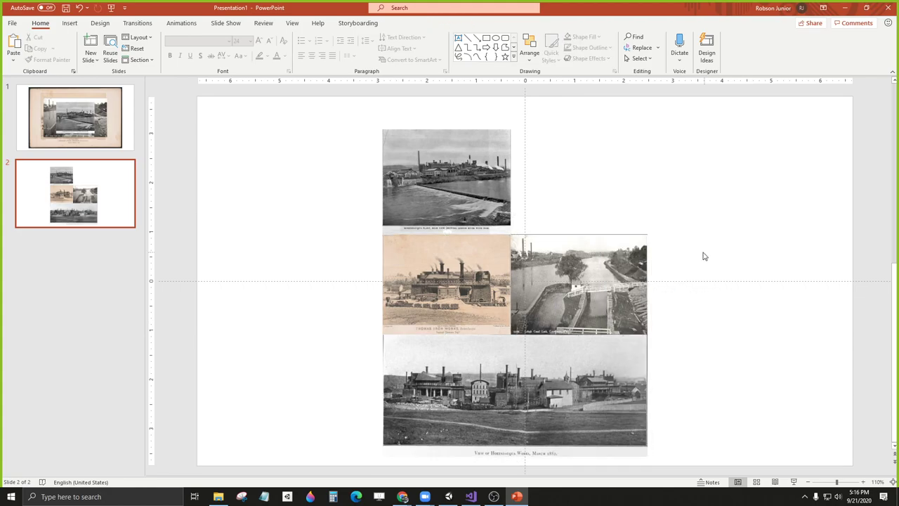
Step: Narrow the bottom panorama and line up the Thomas Iron Works print above it at matching width
left_click(577, 379)
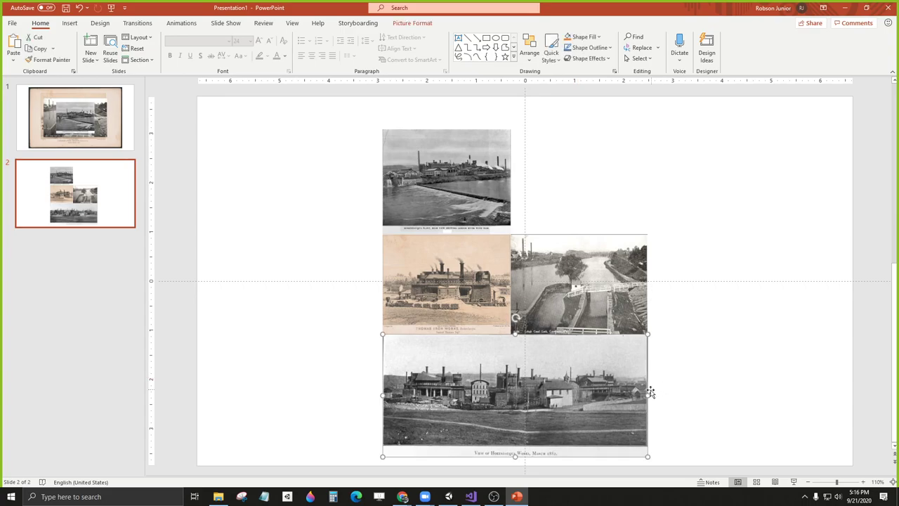
left_click_drag(650, 392, 525, 402)
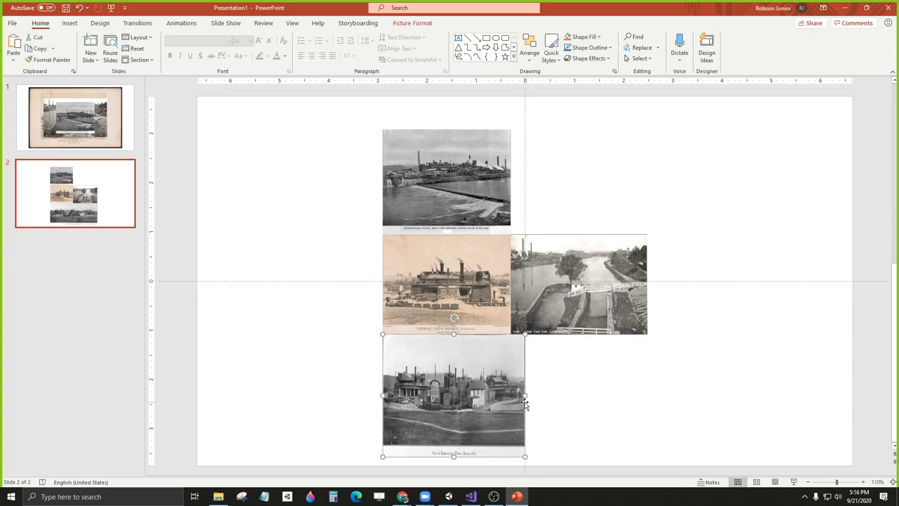
left_click(527, 297)
left_click_drag(580, 279, 674, 316)
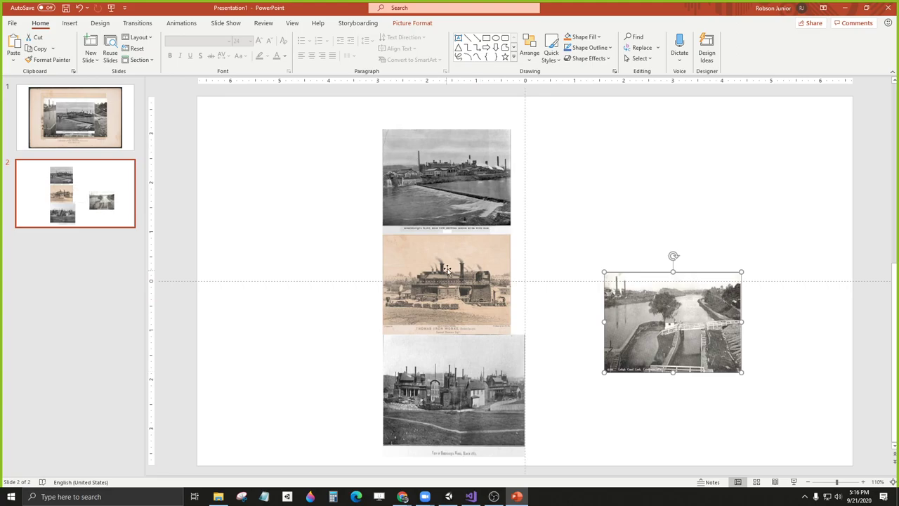
left_click_drag(455, 262, 339, 213)
left_click_drag(453, 389, 453, 336)
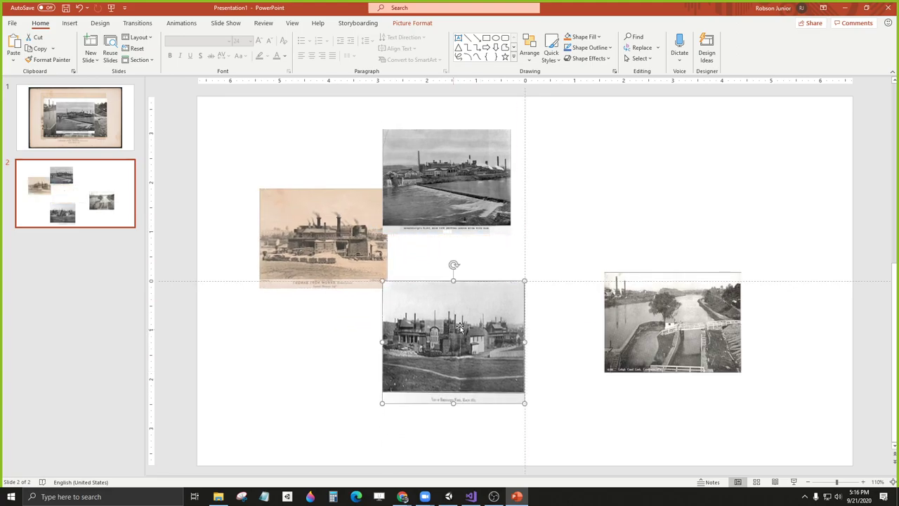
left_click_drag(338, 212, 743, 215)
left_click(462, 234)
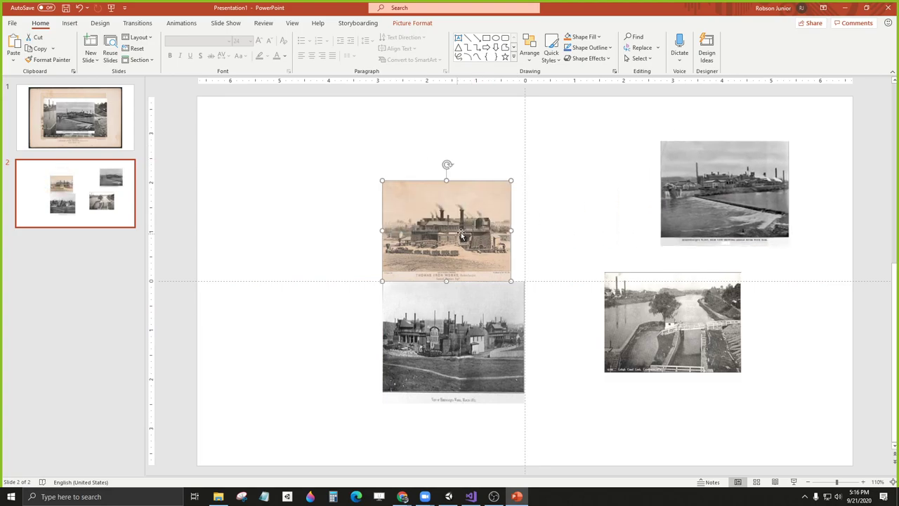
left_click_drag(513, 230, 526, 229)
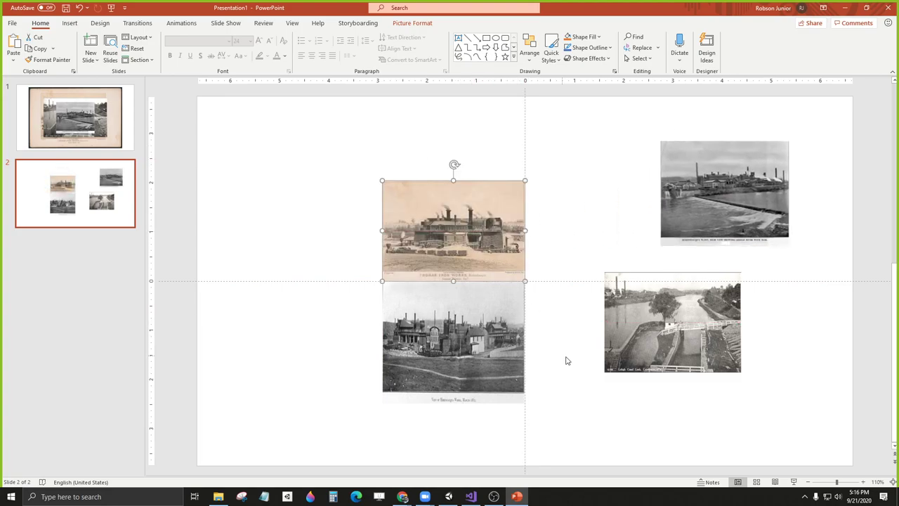
Step: Place the canal lock photo beside Thomas Iron Works and stretch the dam photo into the lower-right gap
left_click_drag(659, 330, 582, 234)
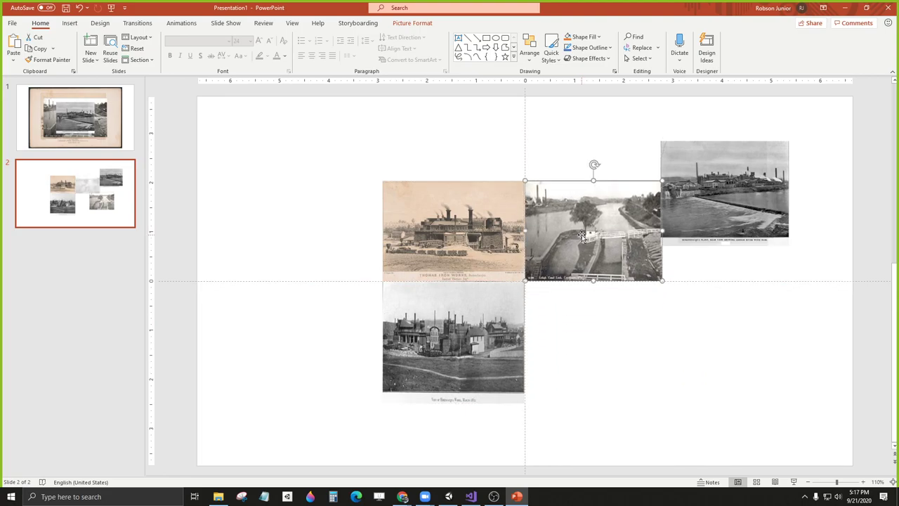
left_click_drag(705, 212, 573, 343)
left_click_drag(652, 386, 653, 394)
left_click_drag(591, 395, 592, 401)
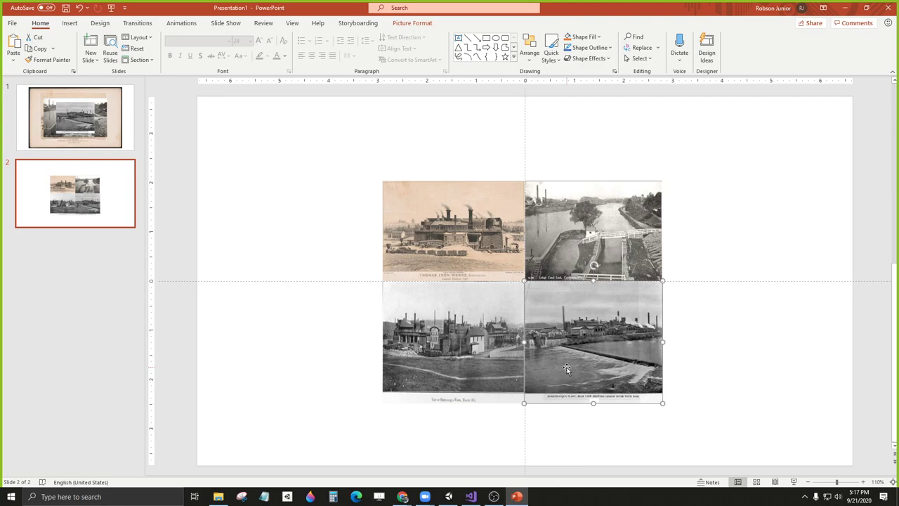
Step: Set the top-right canal lock picture's height to 2 inches
scroll(720, 325, "up", 10, "ctrl")
scroll(721, 325, "down", 8, "ctrl")
scroll(493, 250, "up", 1, "ctrl")
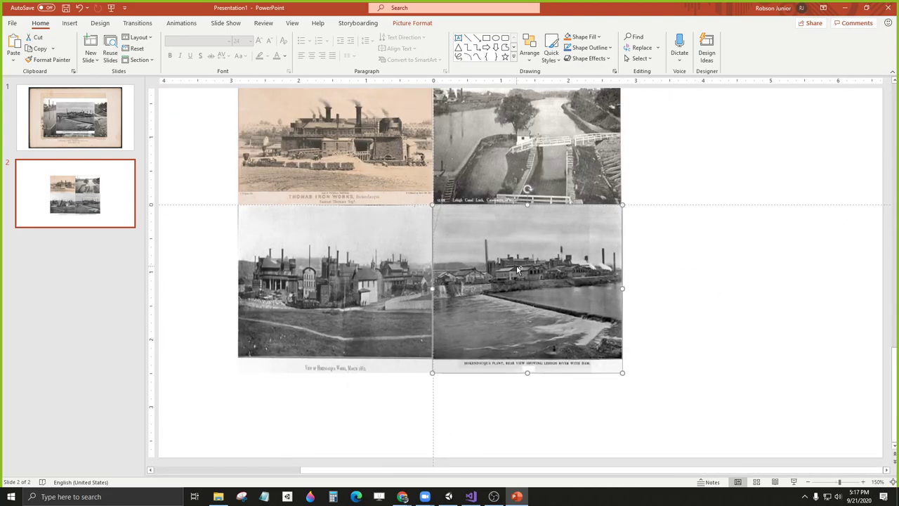
scroll(494, 250, "up", 1)
left_click(497, 190)
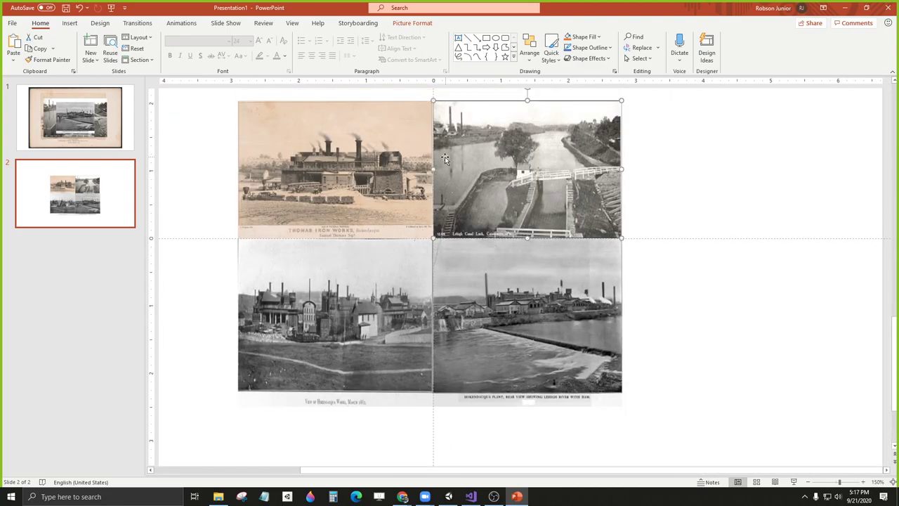
left_click(422, 23)
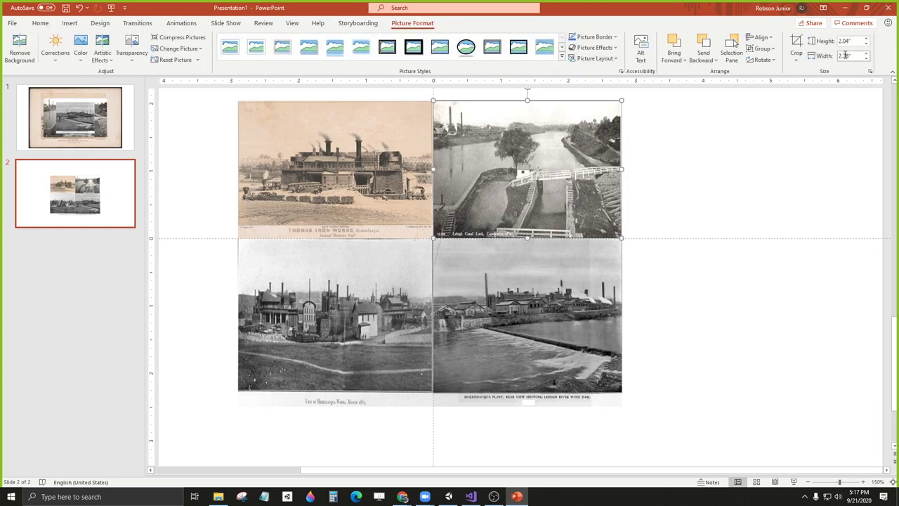
left_click(309, 167)
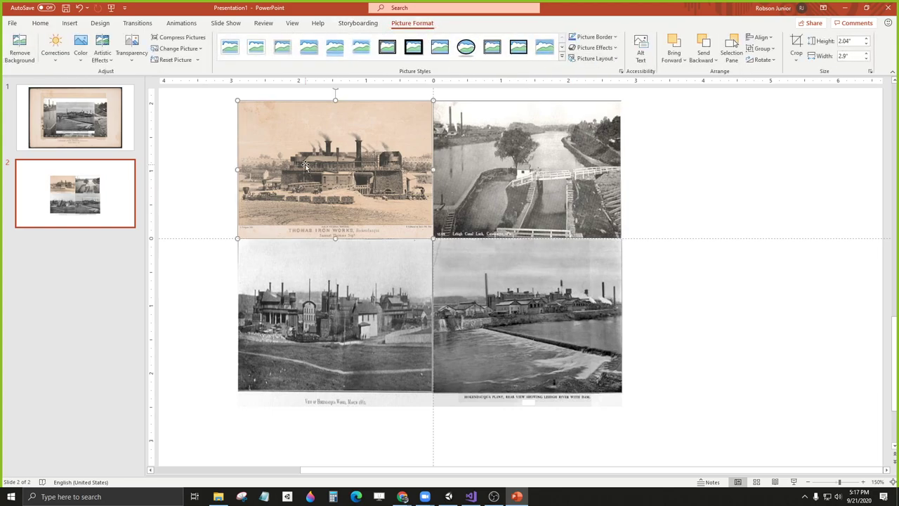
left_click(536, 172)
left_click(415, 172)
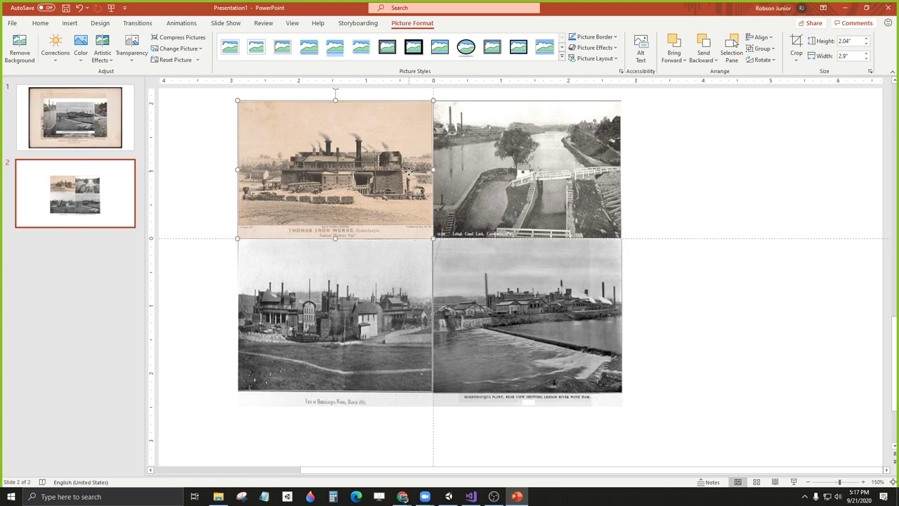
left_click(510, 170)
left_click(846, 41)
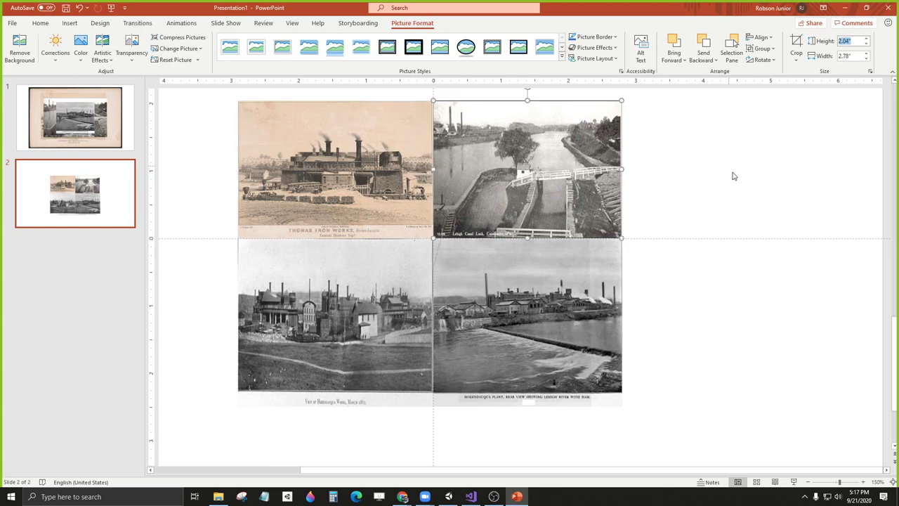
type("2")
key("Return")
Step: Set Thomas Iron Works to 2 inches high and align the top pair's edges
left_click(308, 198)
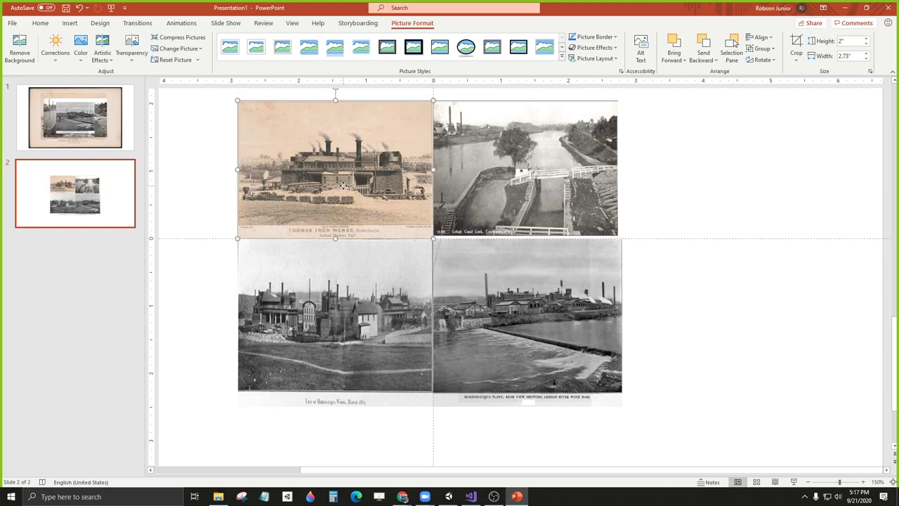
left_click(843, 41)
type("2")
key("Return")
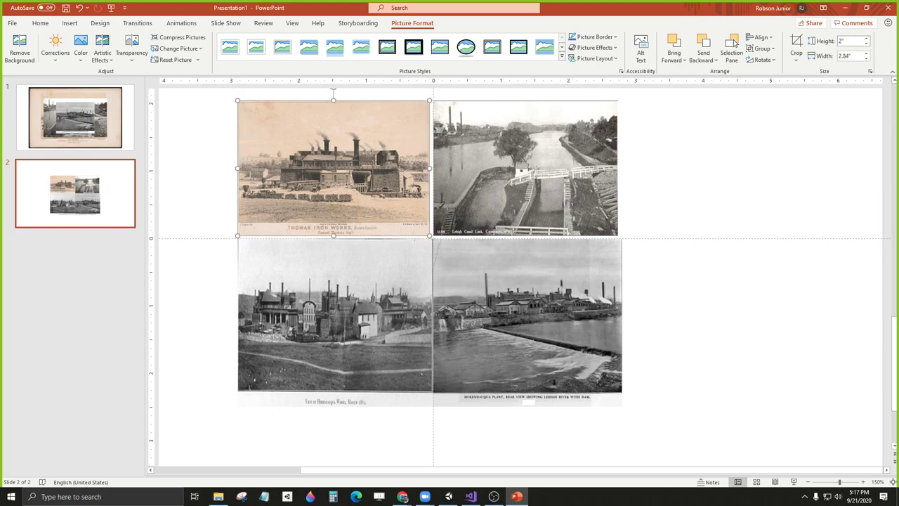
left_click_drag(414, 143, 419, 145)
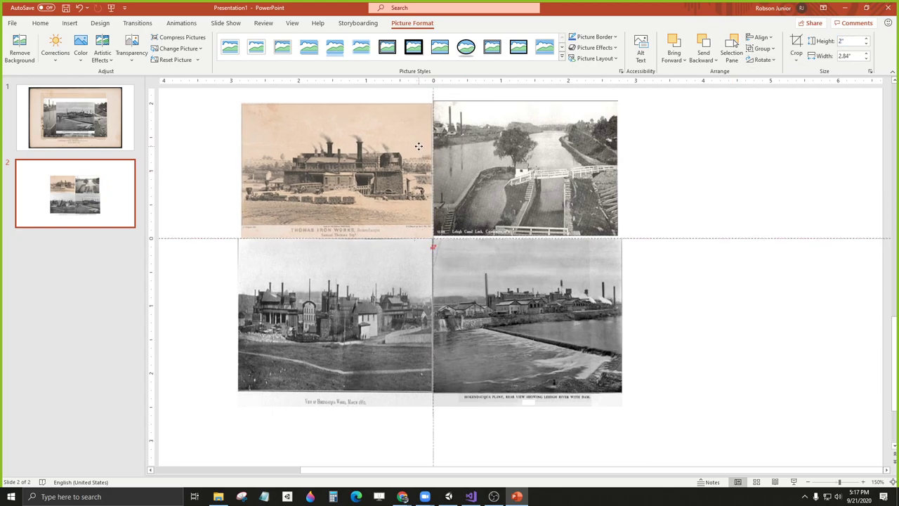
left_click_drag(480, 147, 479, 149)
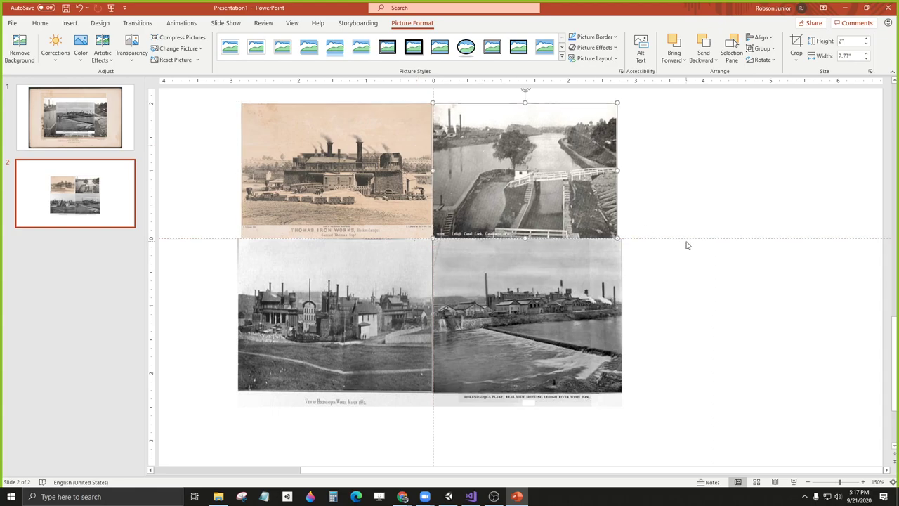
left_click(691, 274)
Step: Give the bottom-right dam picture and the bottom-left picture 2-inch heights as well
left_click(521, 290)
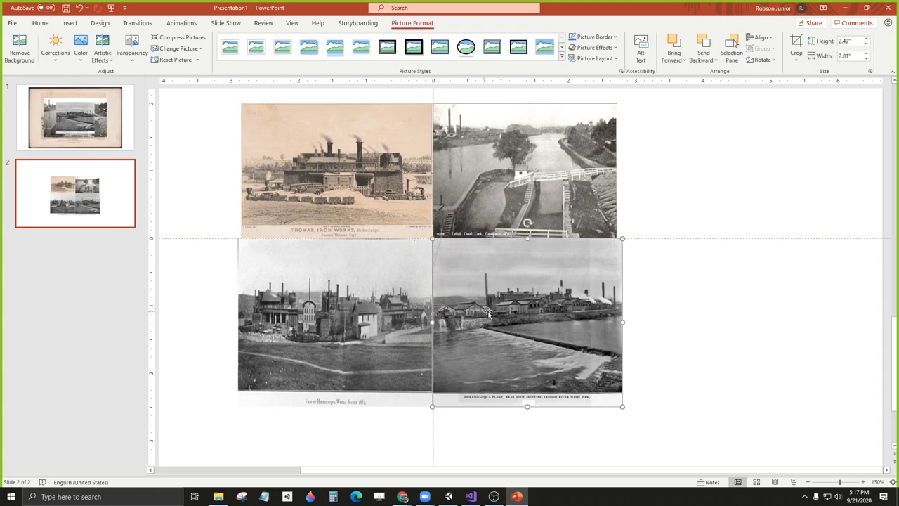
left_click(395, 277, "shift")
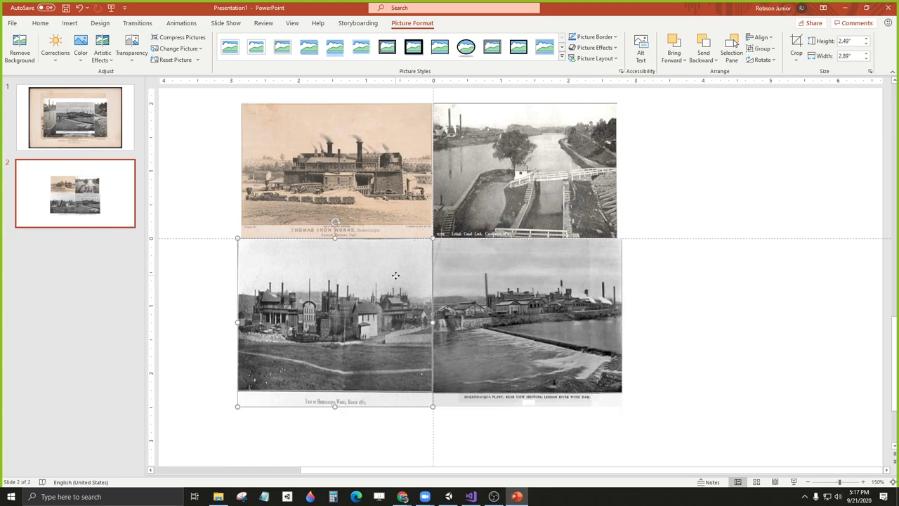
left_click(526, 283)
left_click(856, 41)
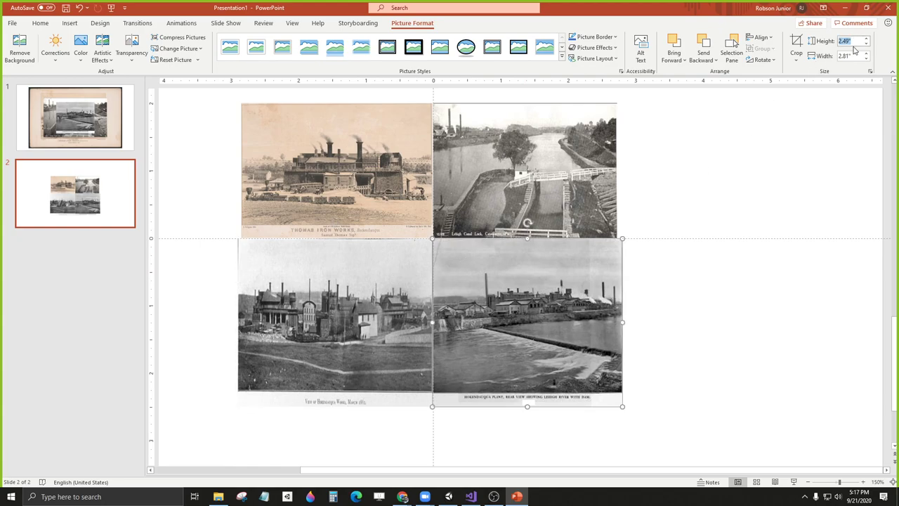
type("2")
key("Return")
key("Tab")
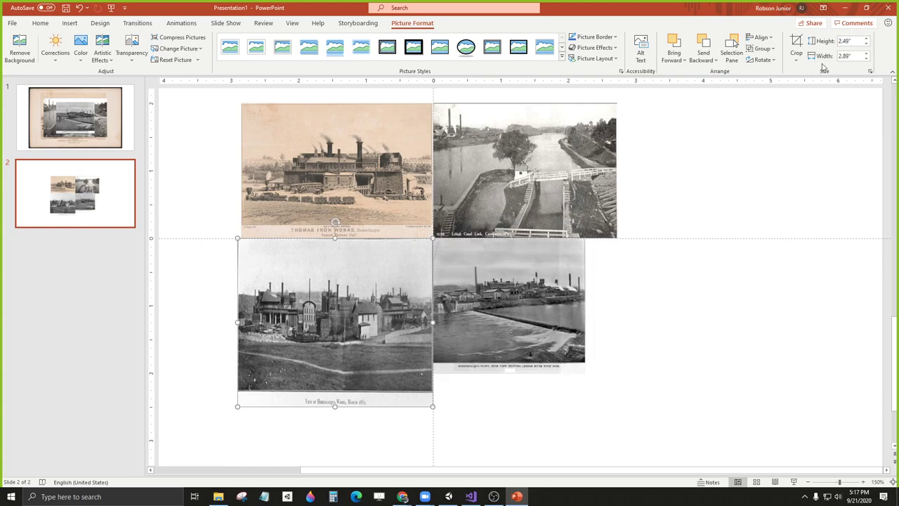
left_click(850, 40)
type("2")
key("Return")
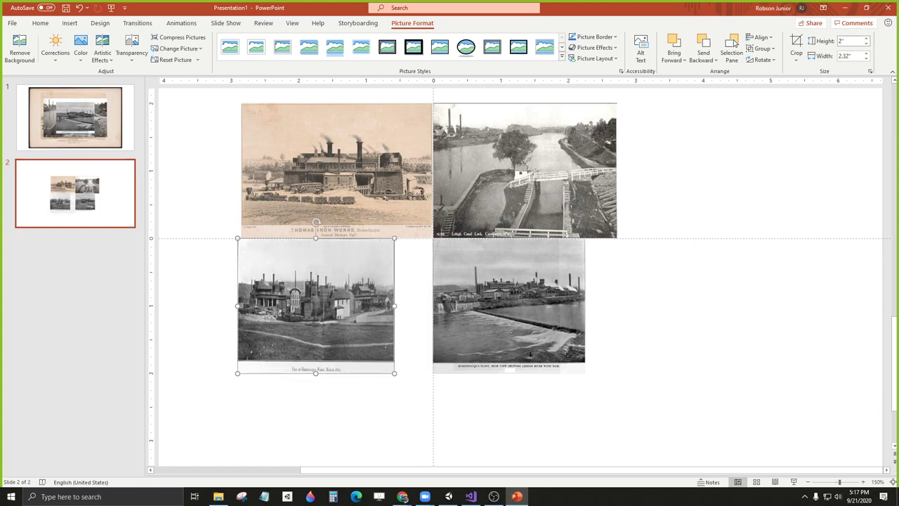
Step: Butt the bottom-left picture against the dam photo and widen both to match the top row
left_click_drag(337, 295, 376, 300)
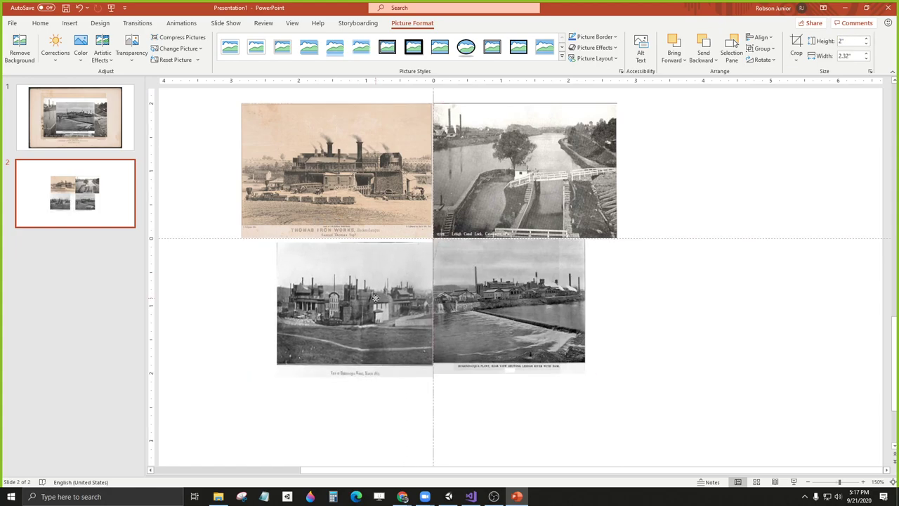
left_click_drag(276, 307, 241, 307)
left_click(542, 314)
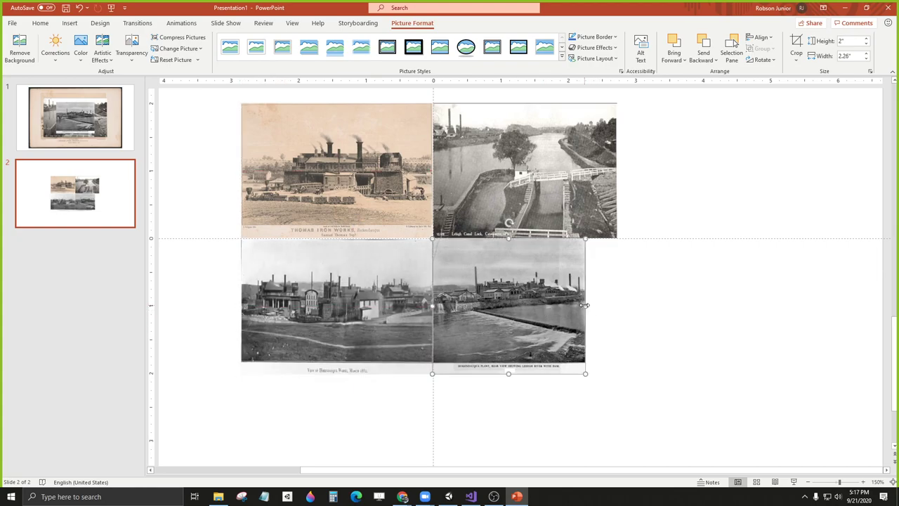
left_click_drag(585, 305, 618, 307)
left_click(672, 341)
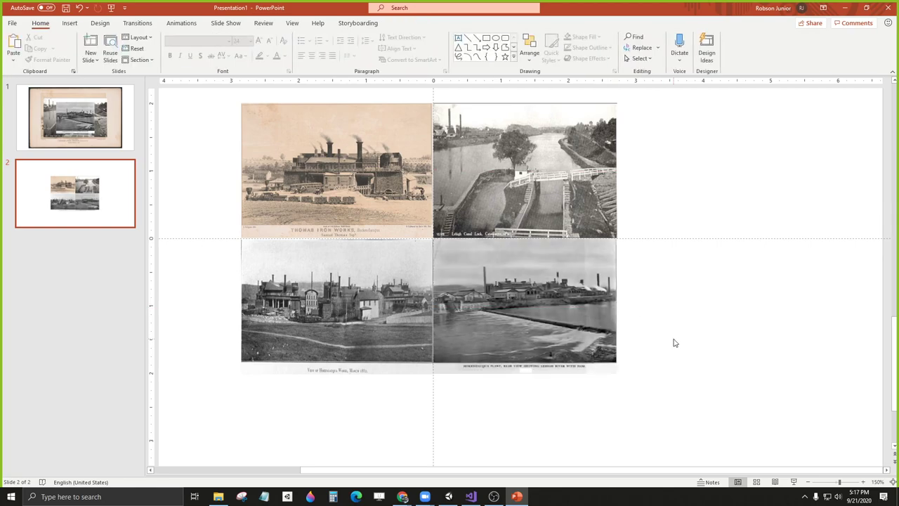
scroll(423, 202, "up", 5, "ctrl")
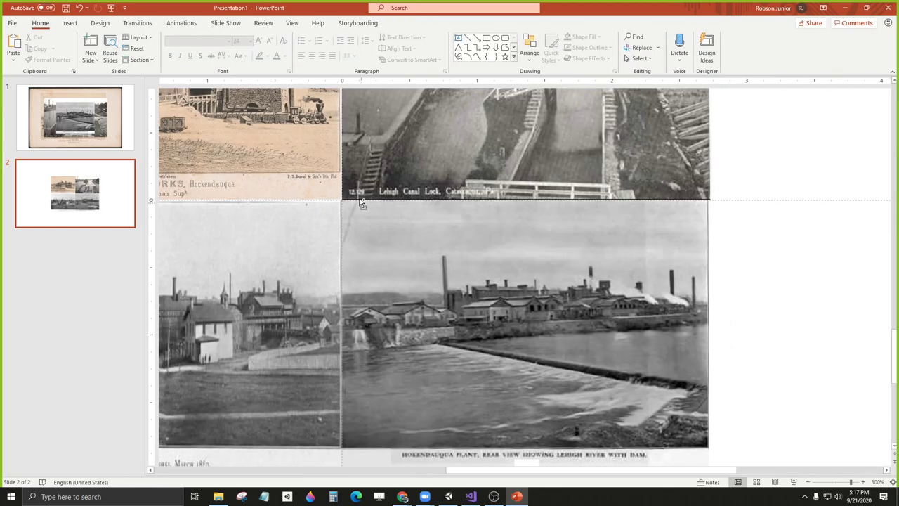
left_click(323, 160)
scroll(317, 220, "down", 5, "ctrl")
left_click(352, 186)
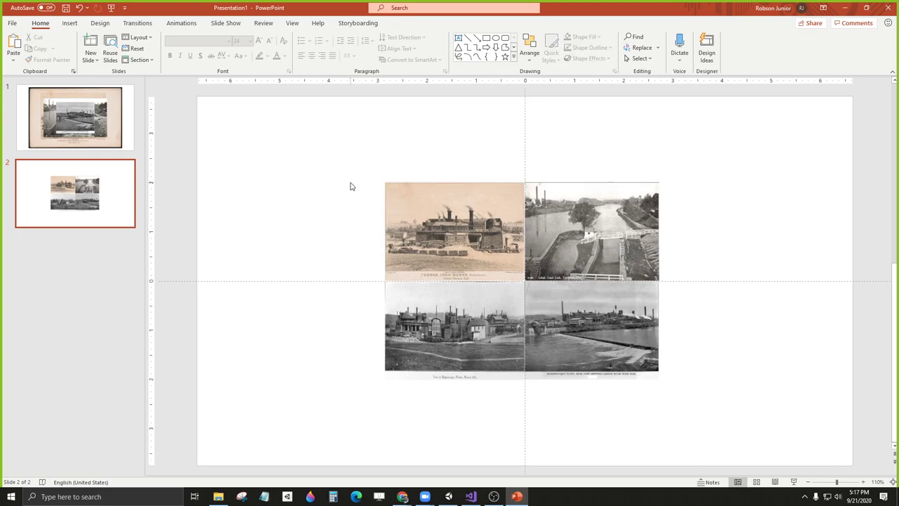
scroll(625, 319, "up", 1, "ctrl")
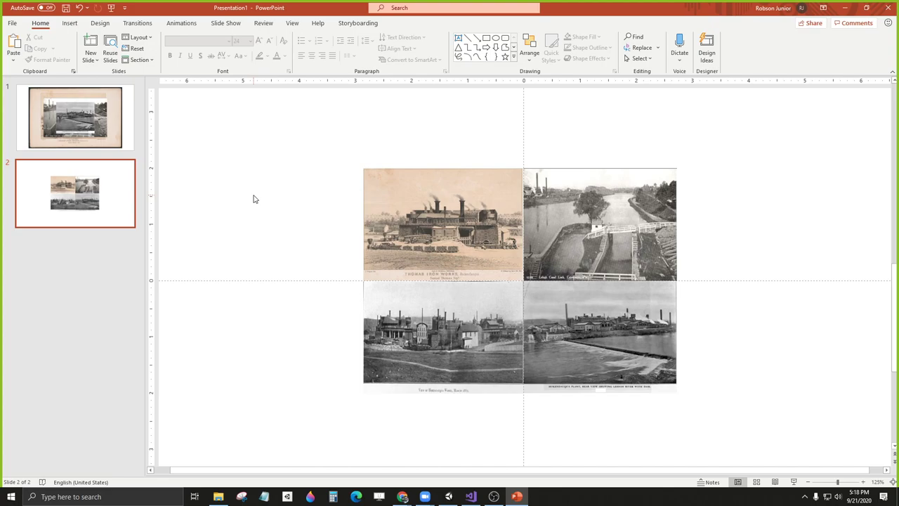
Step: Fill slide 2's background with the standard red colour via Format Background
right_click(255, 165)
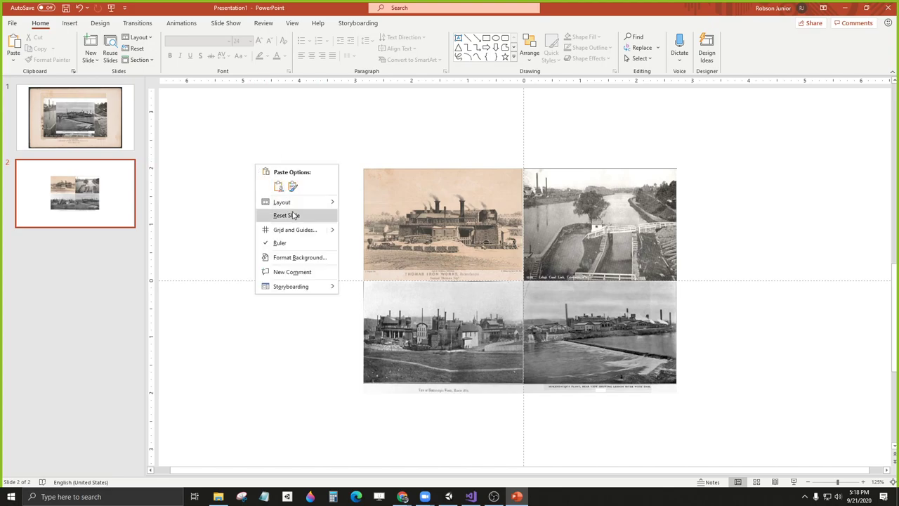
left_click(297, 258)
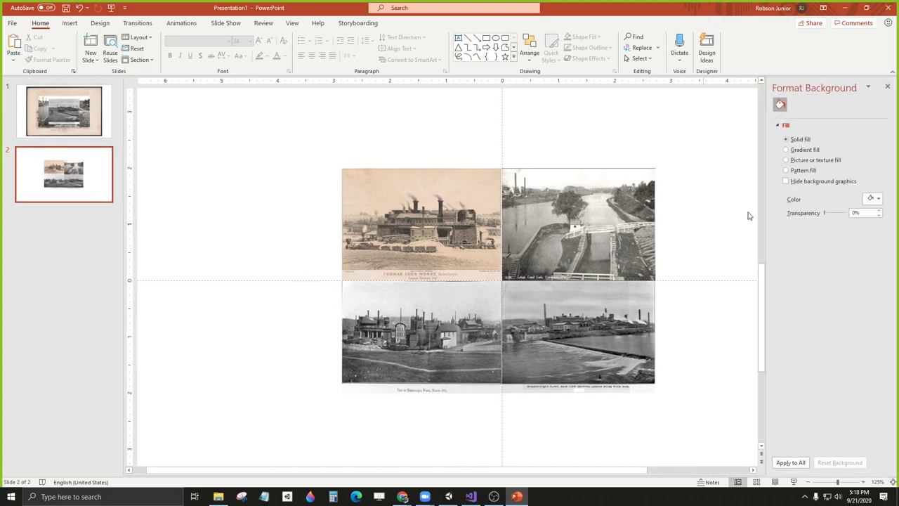
left_click(877, 200)
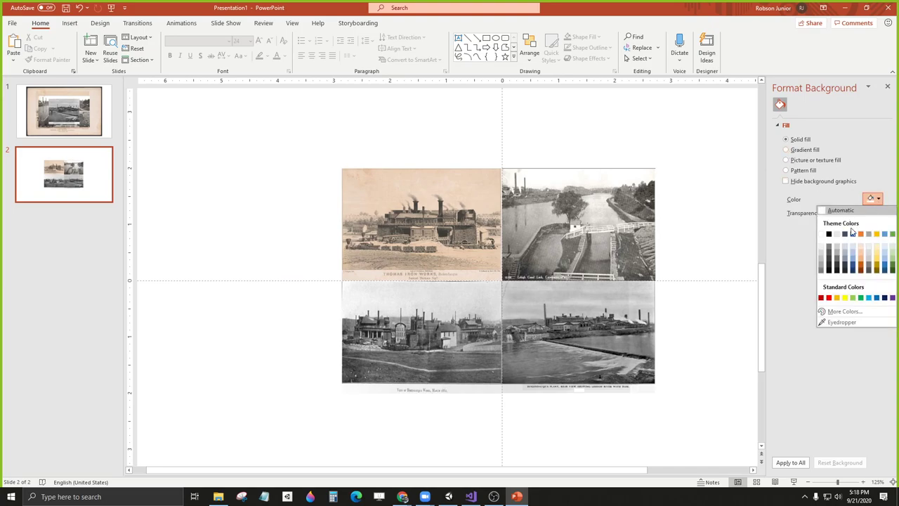
left_click(829, 235)
left_click(874, 199)
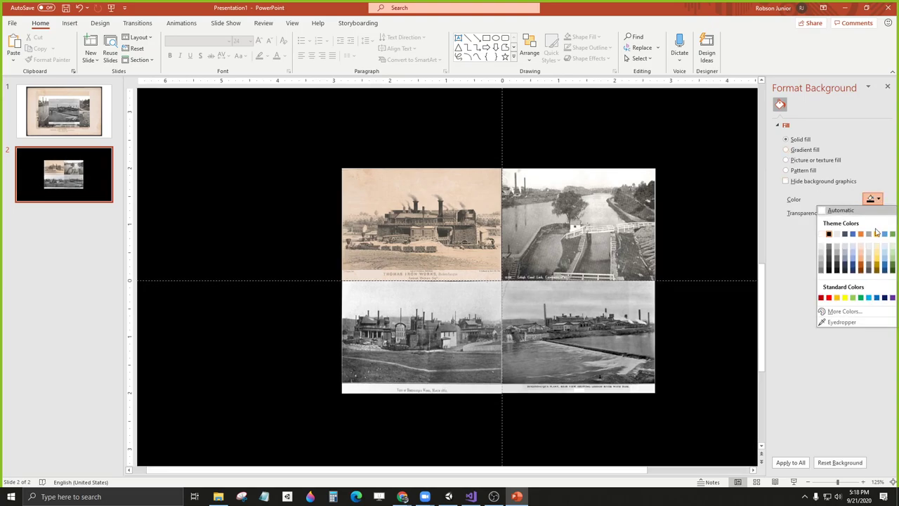
left_click(828, 297)
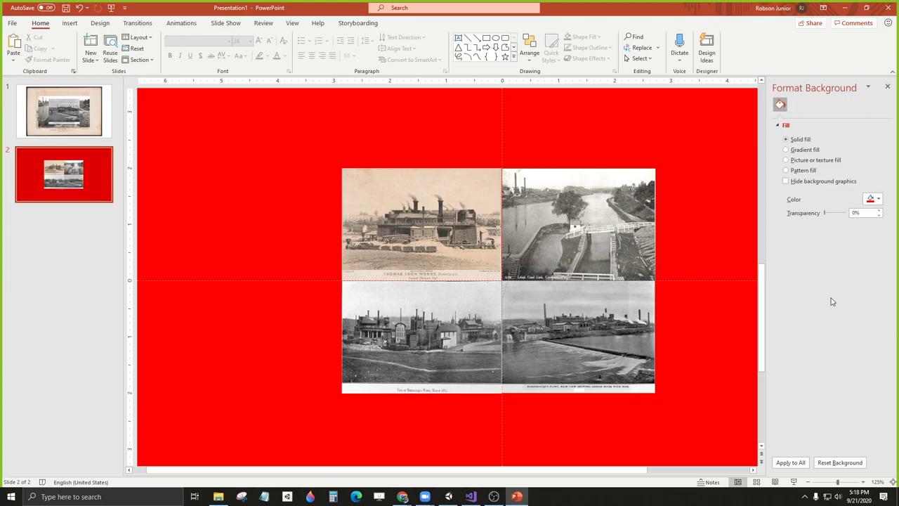
Step: Nudge the bottom-left, top-left engraving and bottom-right photos until all four edges meet
scroll(535, 240, "up", 10, "ctrl")
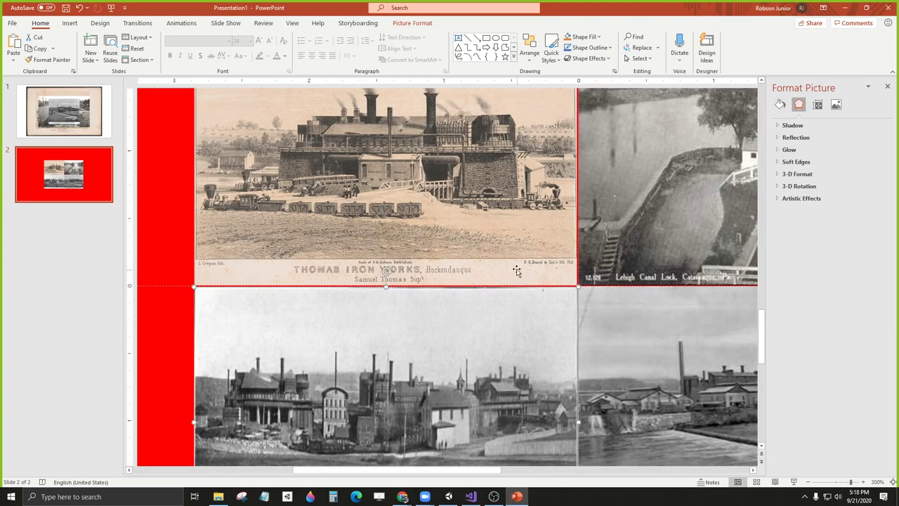
left_click_drag(521, 300, 517, 299)
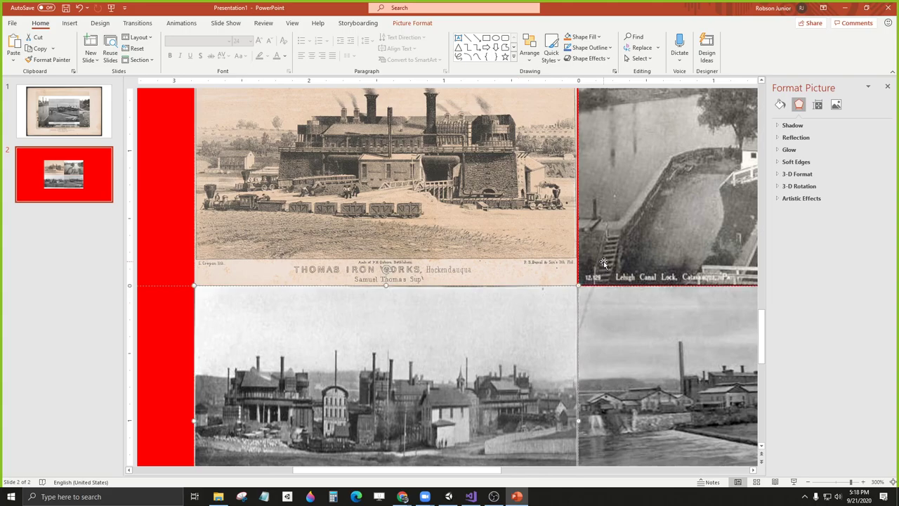
left_click_drag(554, 253, 556, 251)
left_click_drag(608, 311, 607, 301)
left_click_drag(540, 305, 550, 305)
scroll(644, 246, "down", 10, "ctrl")
scroll(663, 157, "up", 6, "ctrl")
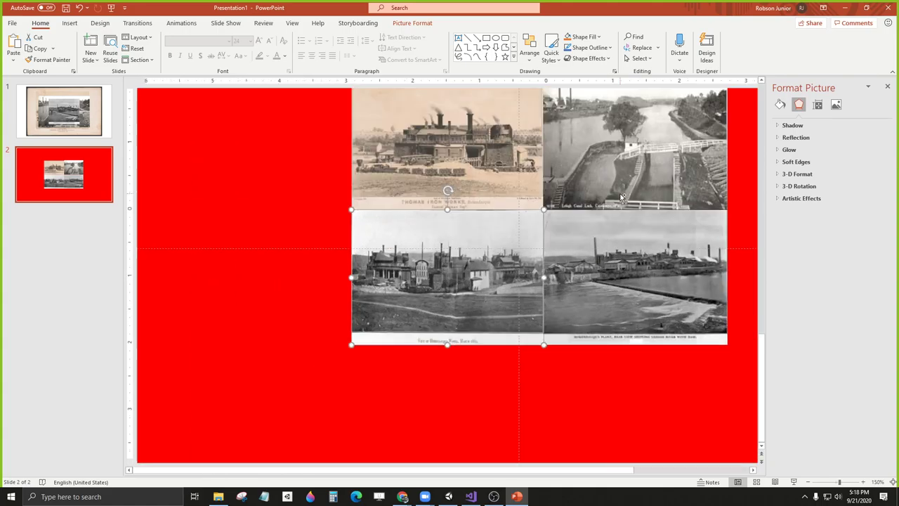
scroll(664, 153, "down", 4, "ctrl")
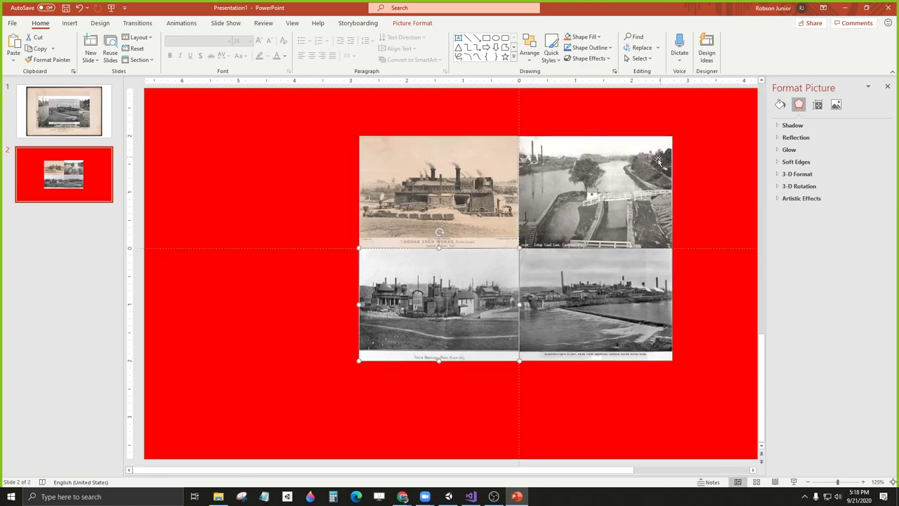
left_click(700, 167)
scroll(563, 247, "up", 7, "ctrl")
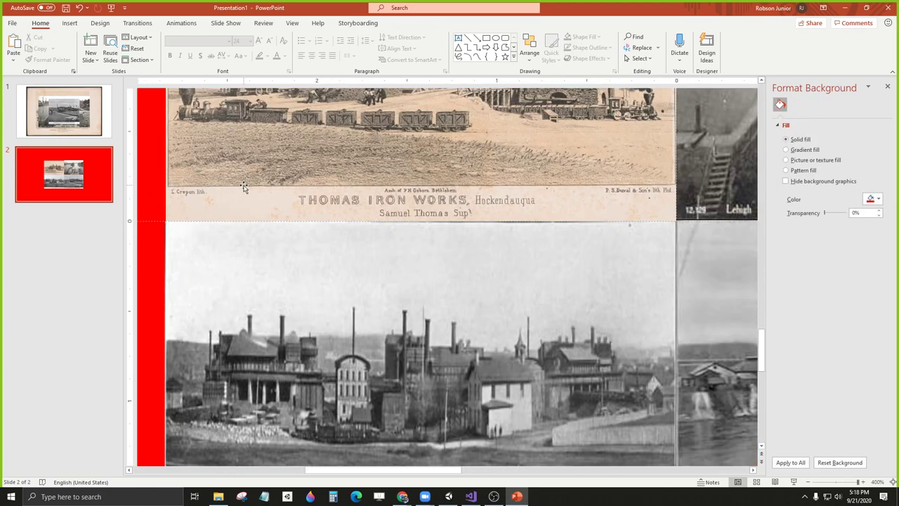
scroll(492, 176, "down", 7, "ctrl")
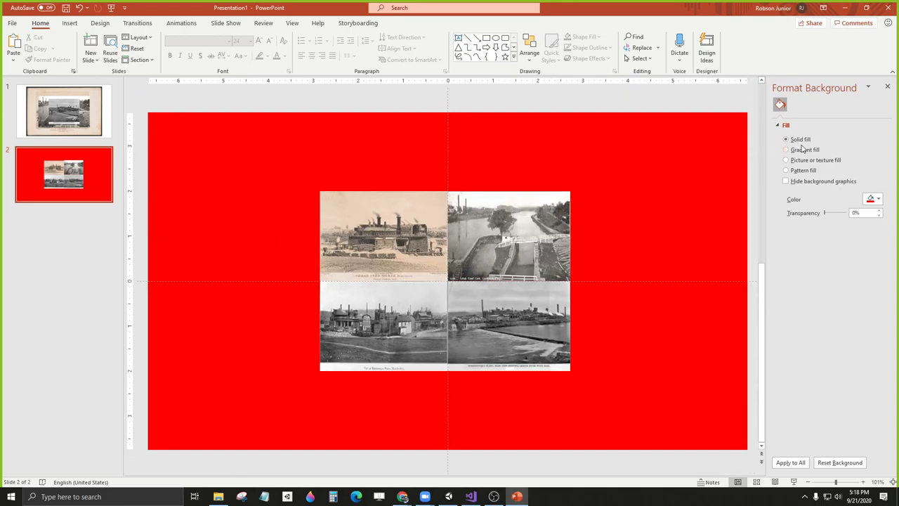
Step: Select all four photos and group them into one collage object
left_click(414, 272)
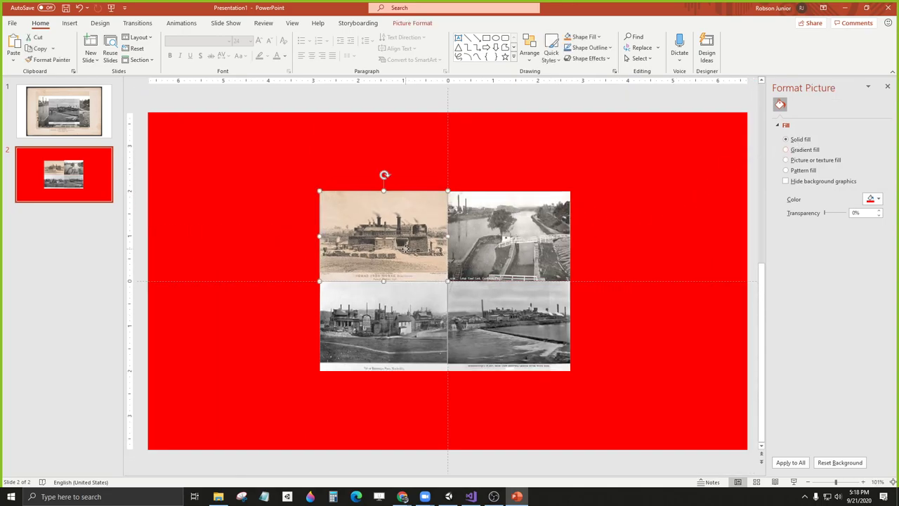
left_click(404, 328, "shift")
left_click(490, 284, "shift")
left_click(501, 324, "shift")
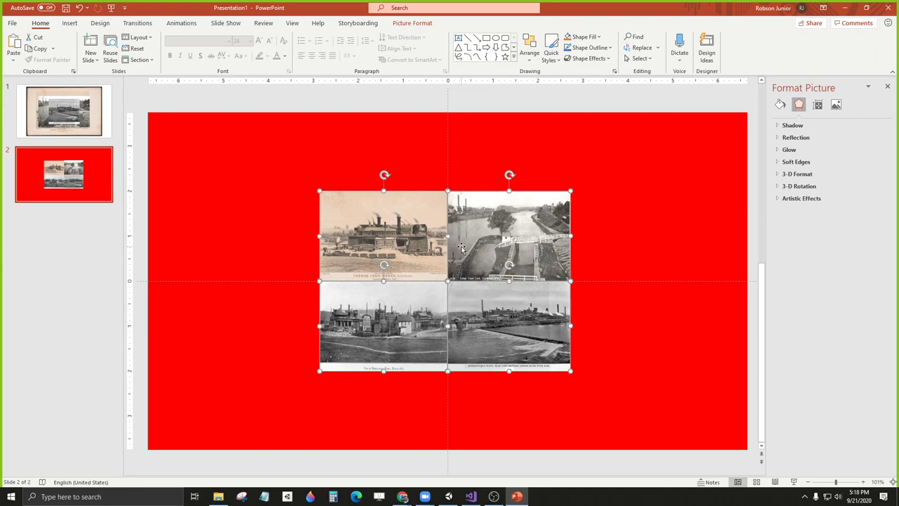
key("ctrl+g")
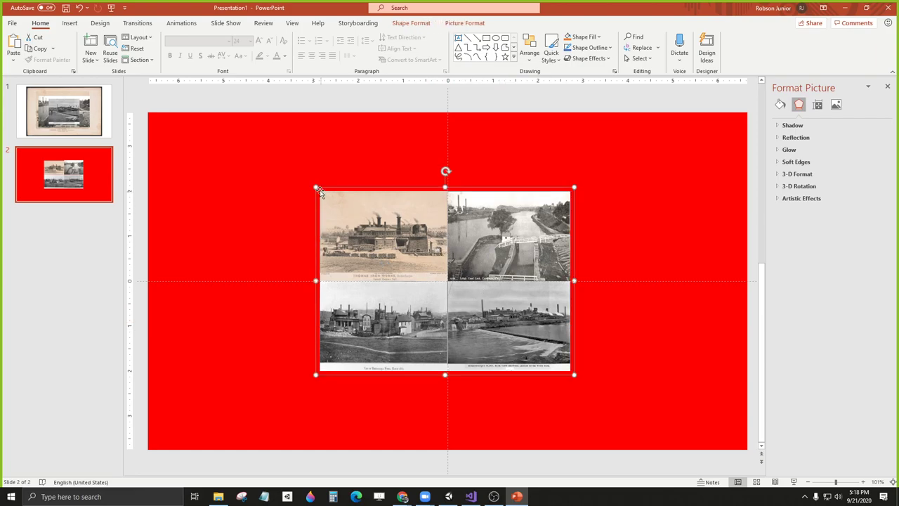
Step: Enlarge the grouped collage to nearly the slide's full height and center it
left_click_drag(315, 187, 243, 132)
key("ctrl+z")
left_click_drag(314, 186, 549, 316)
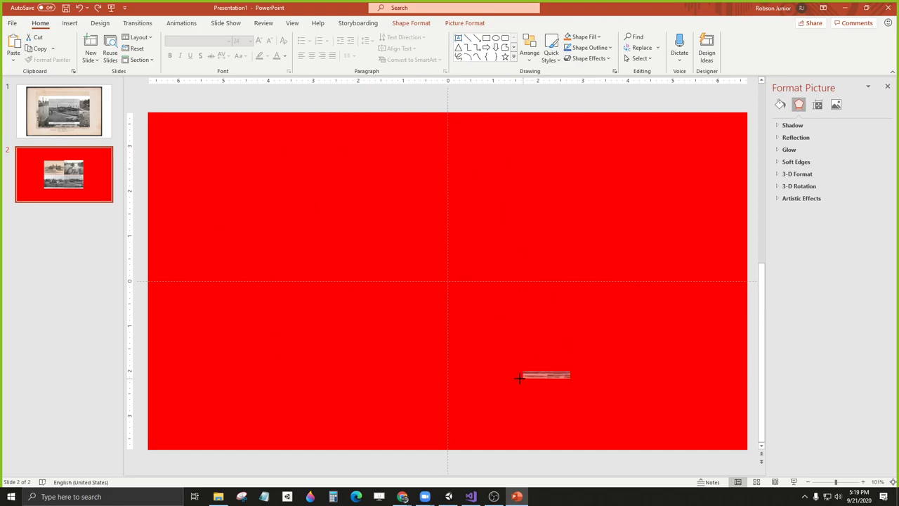
left_click_drag(519, 378, 220, 147)
key("ctrl+z")
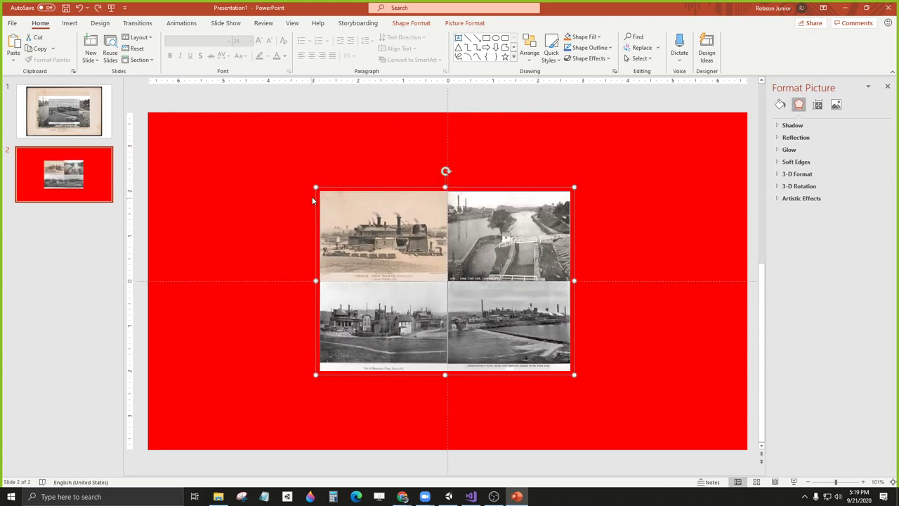
left_click_drag(316, 186, 215, 151)
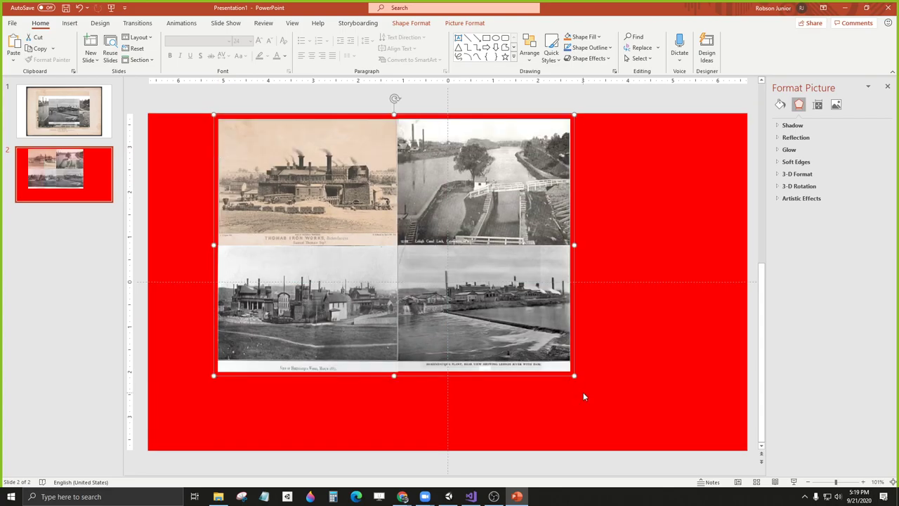
left_click_drag(573, 376, 665, 430)
left_click_drag(498, 241, 504, 242)
Step: Save the grouped collage as picture thomas_thumbnail in the 2020 › iVR1 folder
right_click(363, 187)
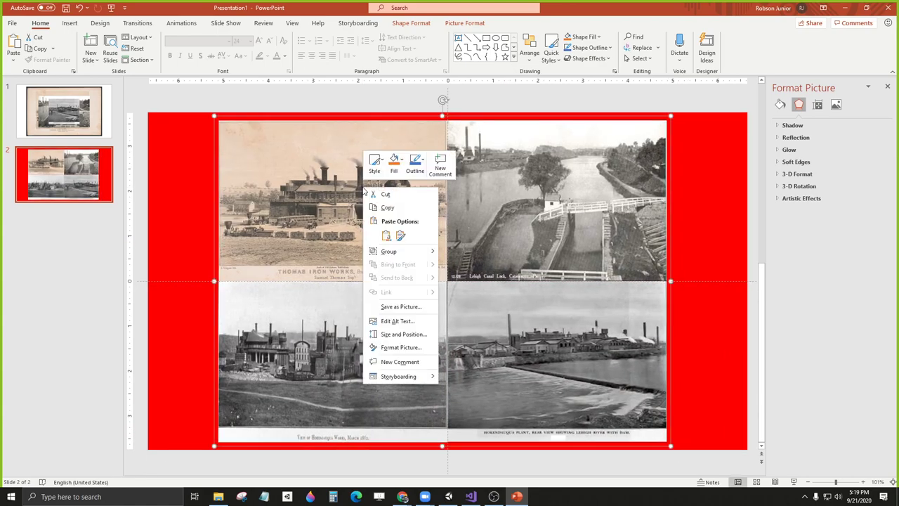
left_click(405, 307)
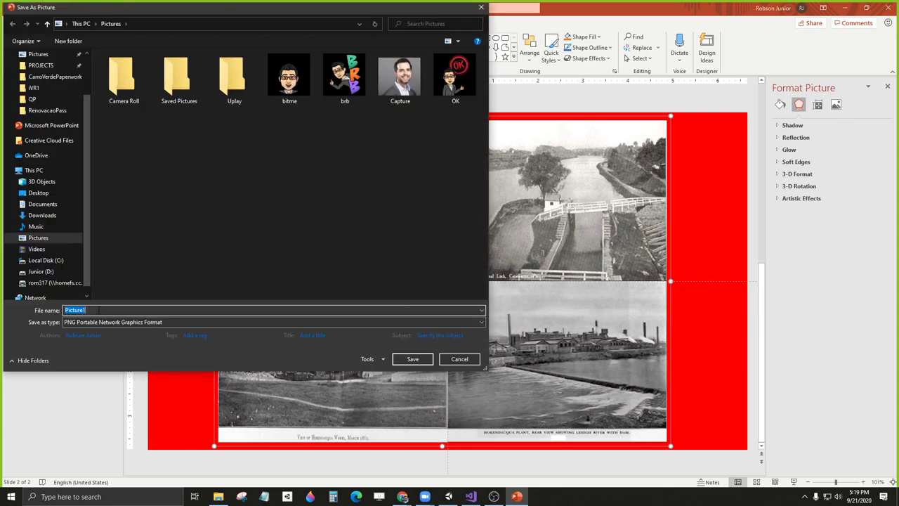
left_click(51, 282)
left_click(116, 79)
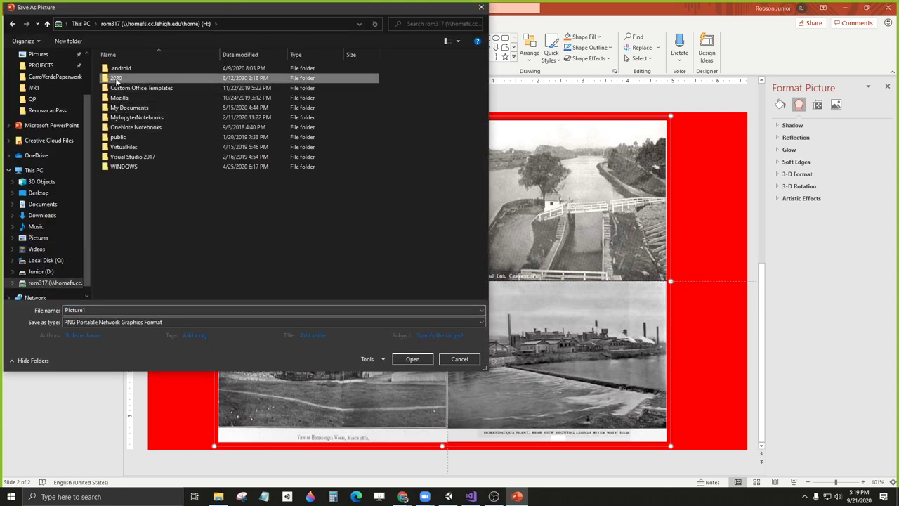
double_click(116, 79)
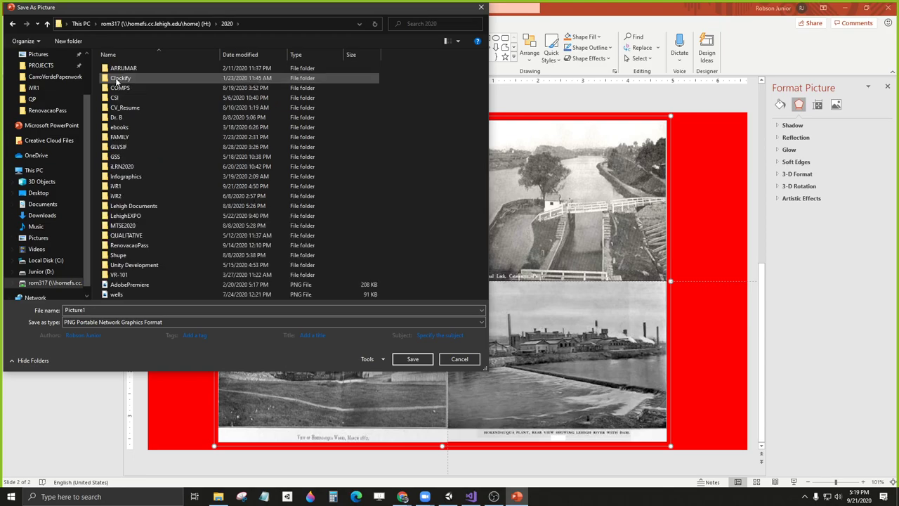
left_click(114, 188)
double_click(114, 188)
scroll(349, 217, "down", 5)
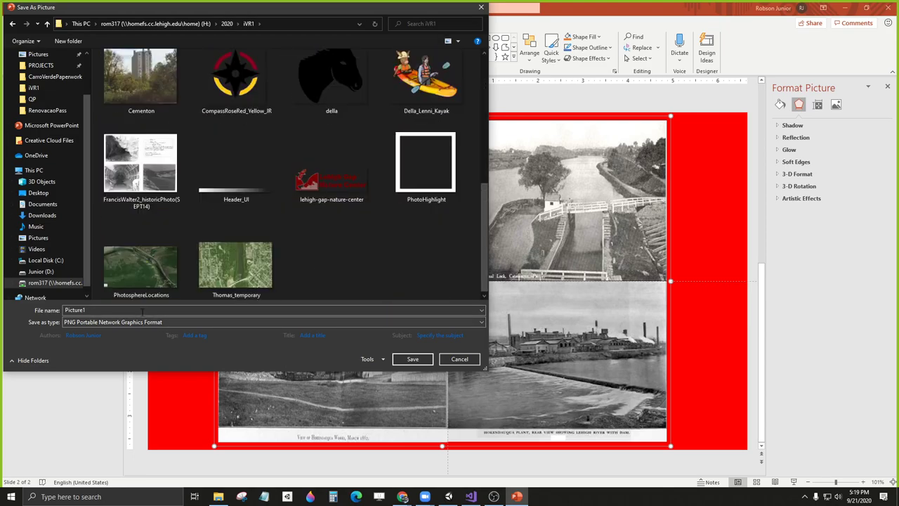
left_click(145, 310)
type("thomas")
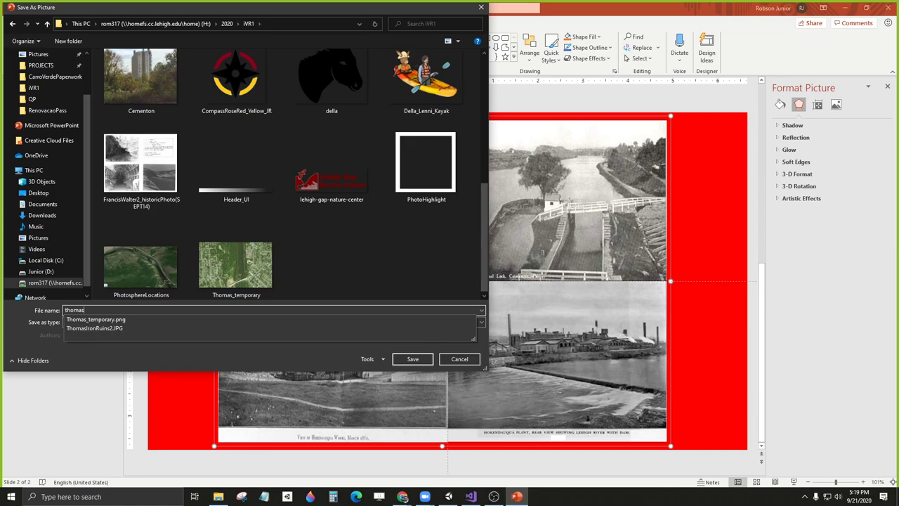
type("_thumb")
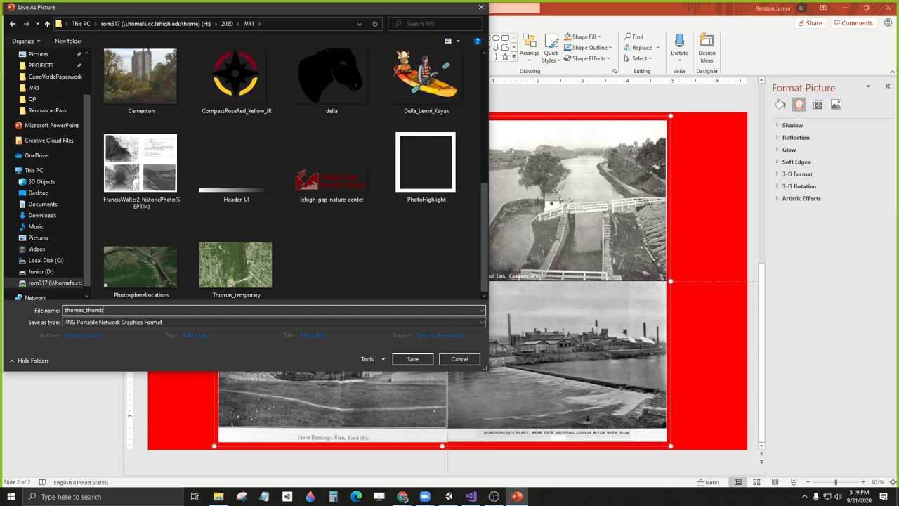
type("nail")
key("Return")
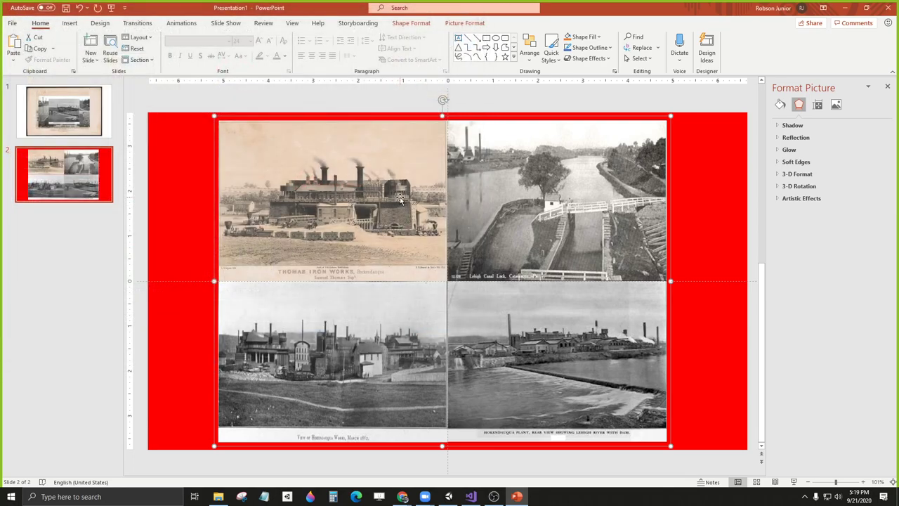
Step: Return to Unity and show the Assets › iVR1 › MULTIMEDIA folder in a taller Project panel
left_click(844, 8)
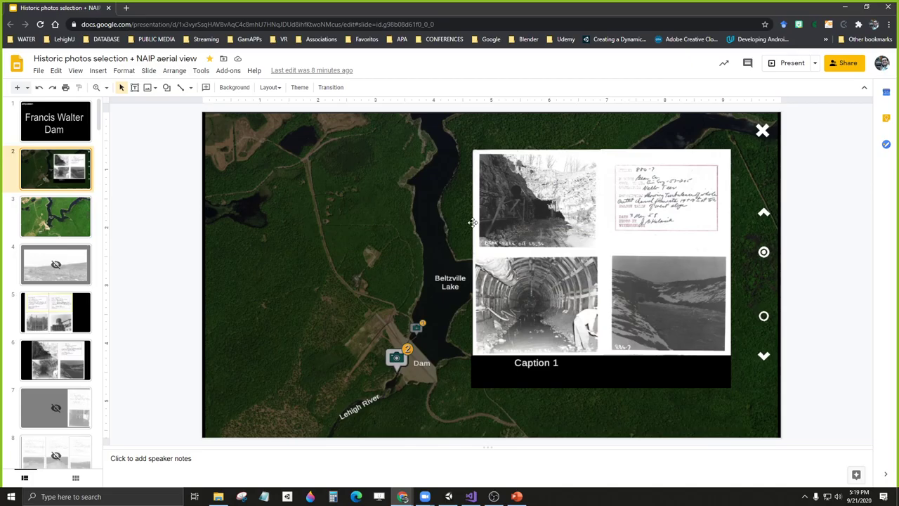
left_click(844, 7)
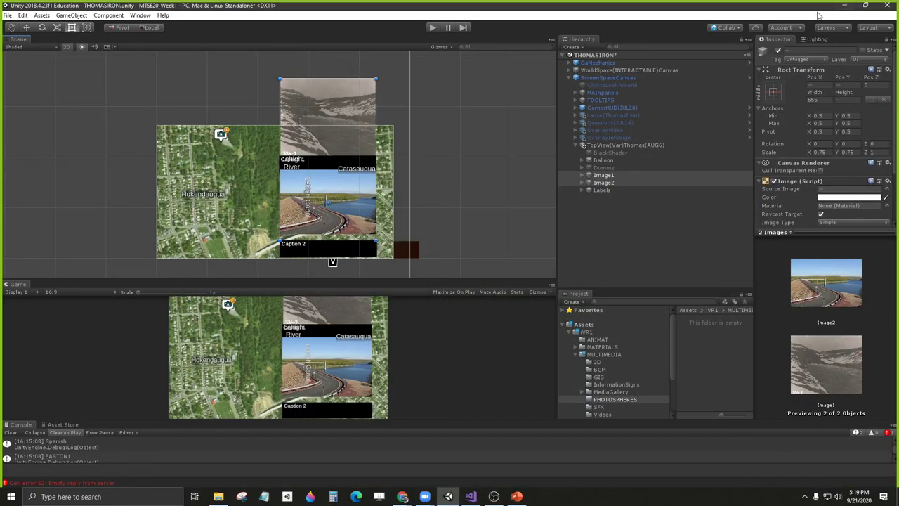
left_click_drag(595, 288, 603, 214)
left_click(602, 280)
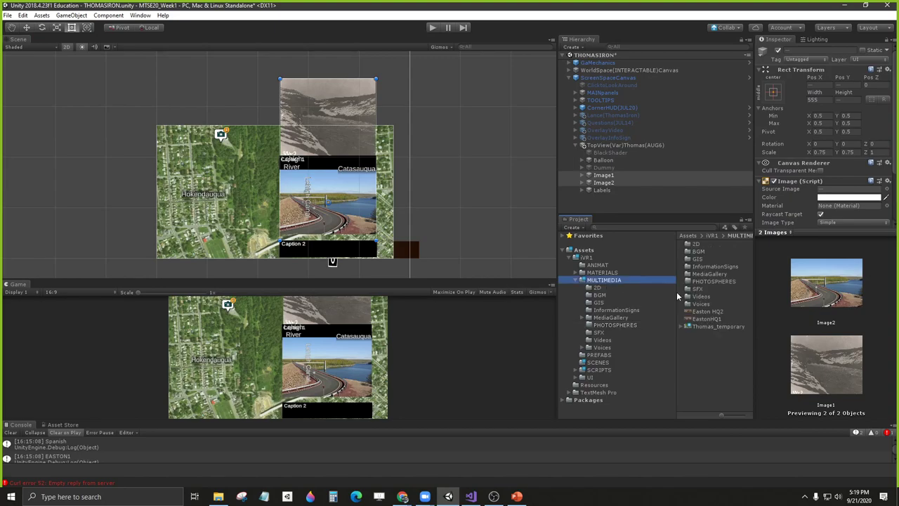
Step: Drag the recent thomas_thumbnails file from Explorer's Quick access into the MULTIMEDIA folder
left_click(218, 497)
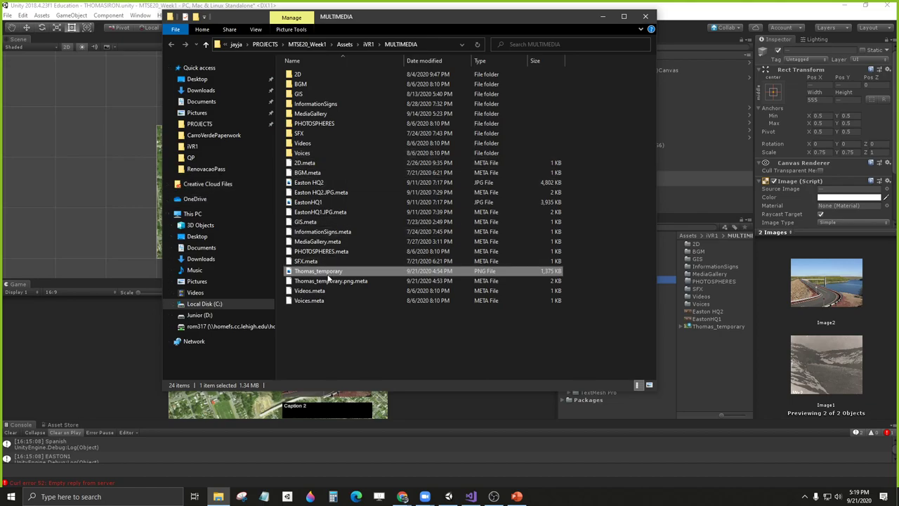
left_click(313, 233)
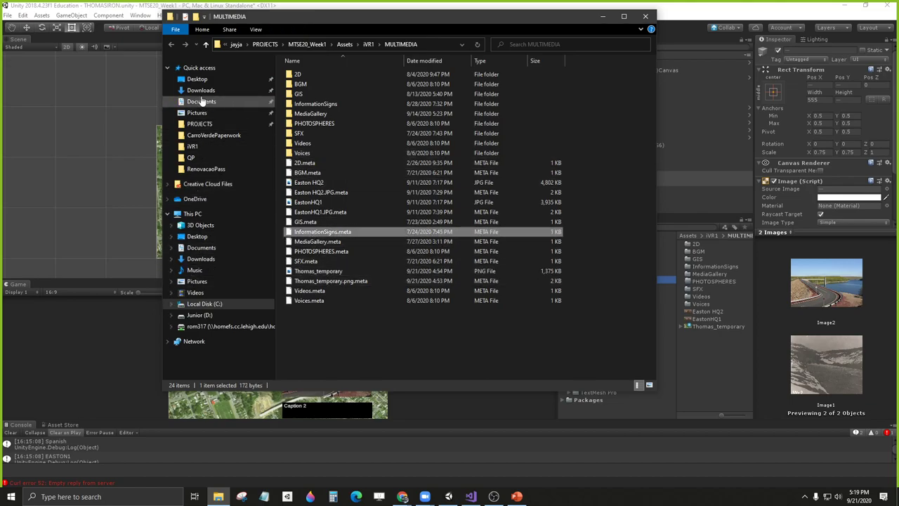
left_click(199, 67)
left_click_drag(317, 368, 715, 355)
left_click(602, 16)
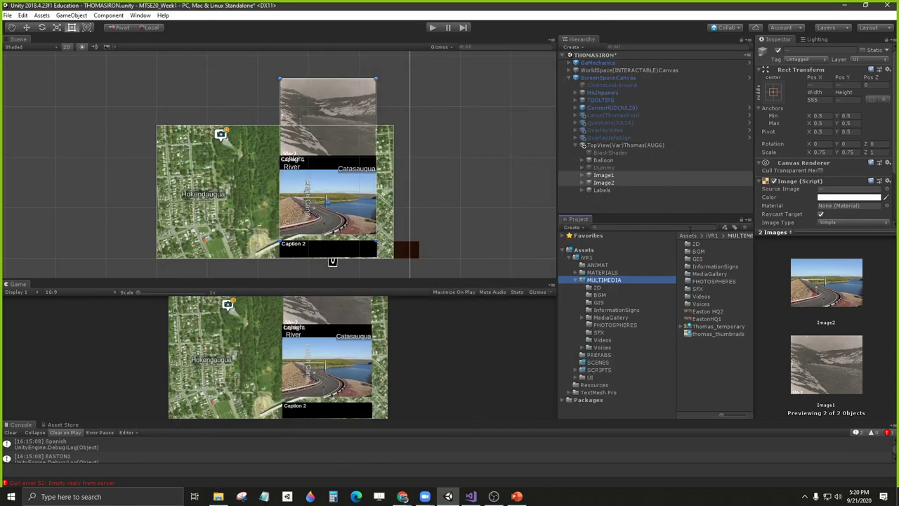
Step: Set thomas_thumbnails' Texture Type to Sprite (2D and UI) and apply
left_click(708, 333)
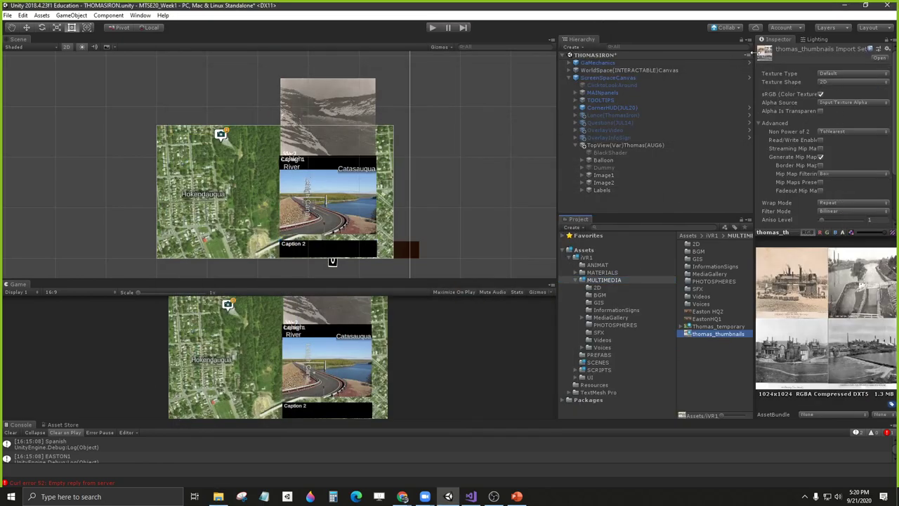
left_click_drag(754, 55, 630, 81)
left_click(803, 75)
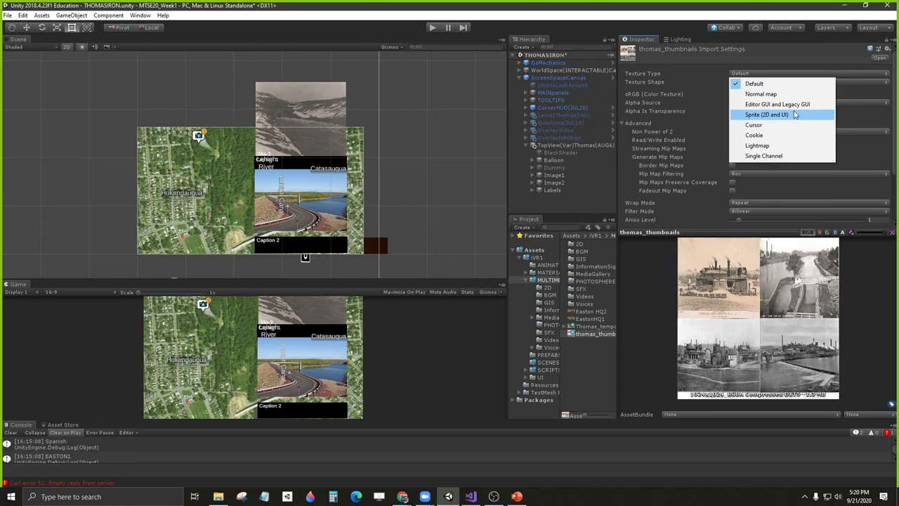
left_click(794, 114)
scroll(793, 189, "down", 3)
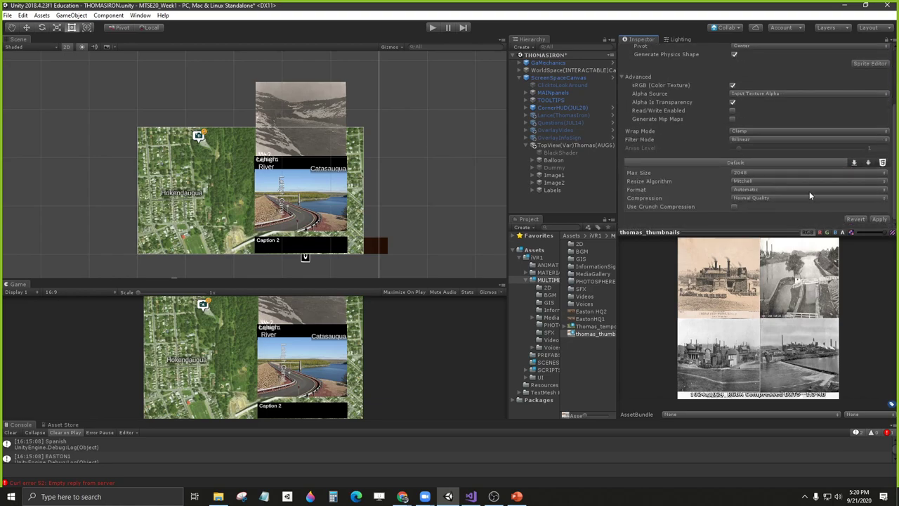
left_click(880, 219)
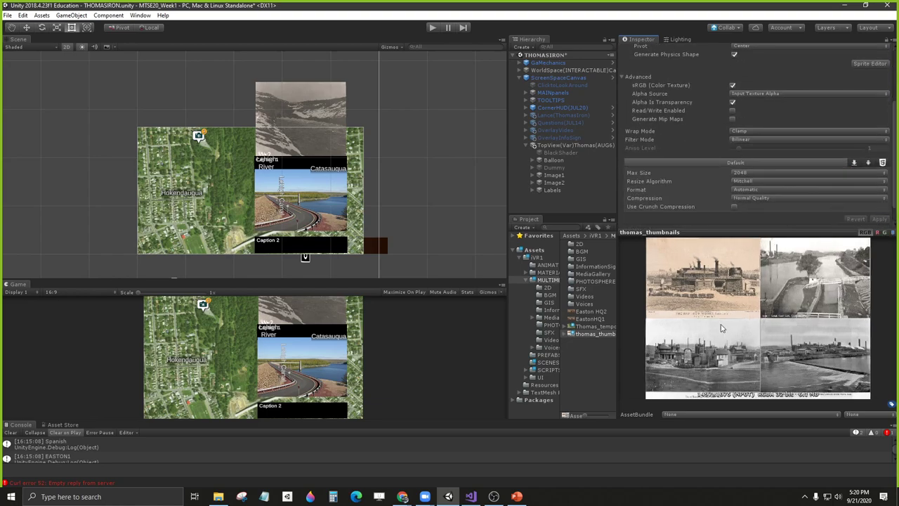
Step: Resize the Inspector preview to view the 1497x1075 collage beside its settings
left_click_drag(779, 229, 788, 167)
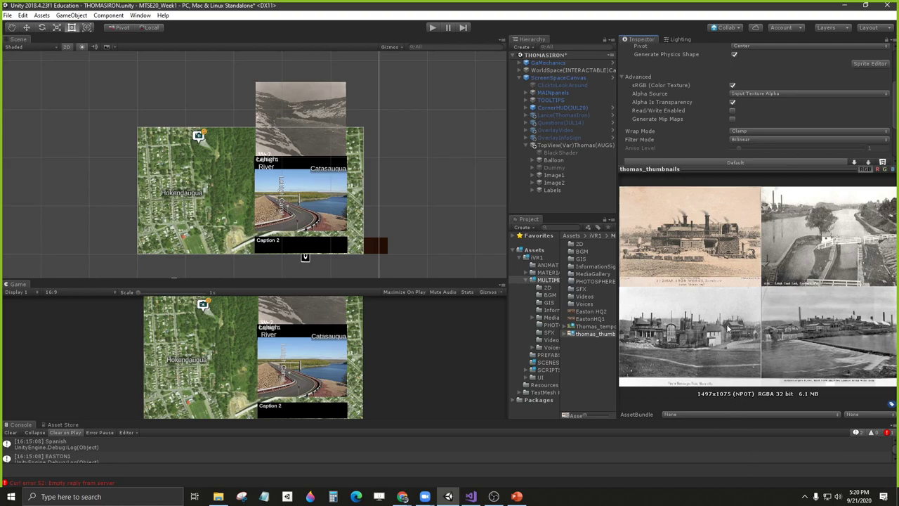
left_click_drag(719, 172, 737, 328)
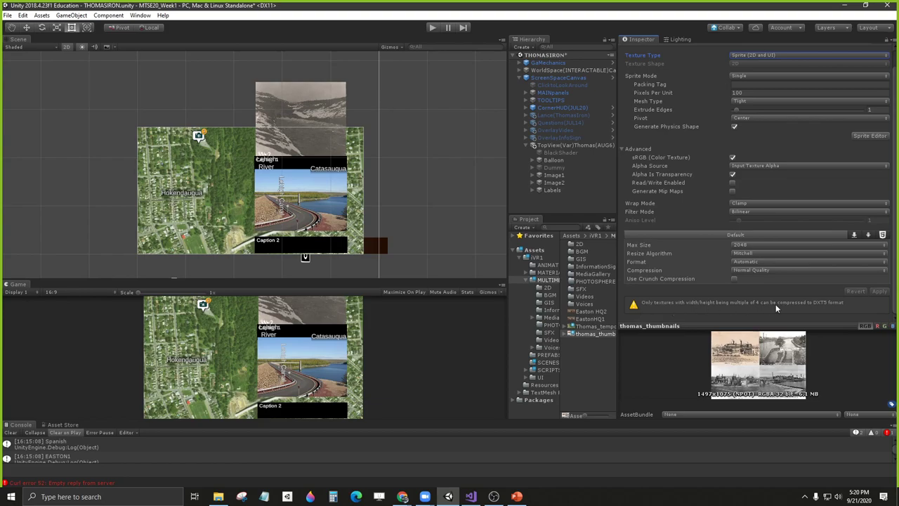
left_click_drag(695, 323, 718, 327)
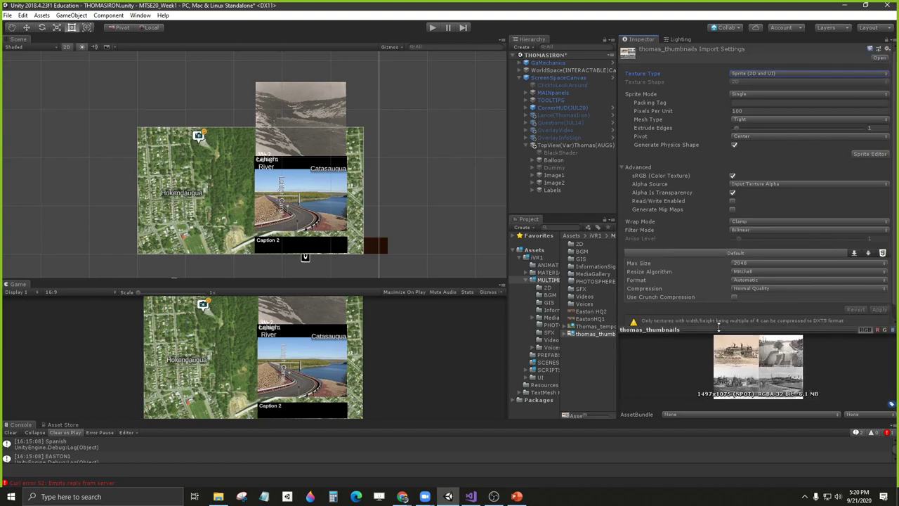
Step: Reveal thomas_thumbnails in Explorer and open it with Edit with Paint 3D
right_click(580, 334)
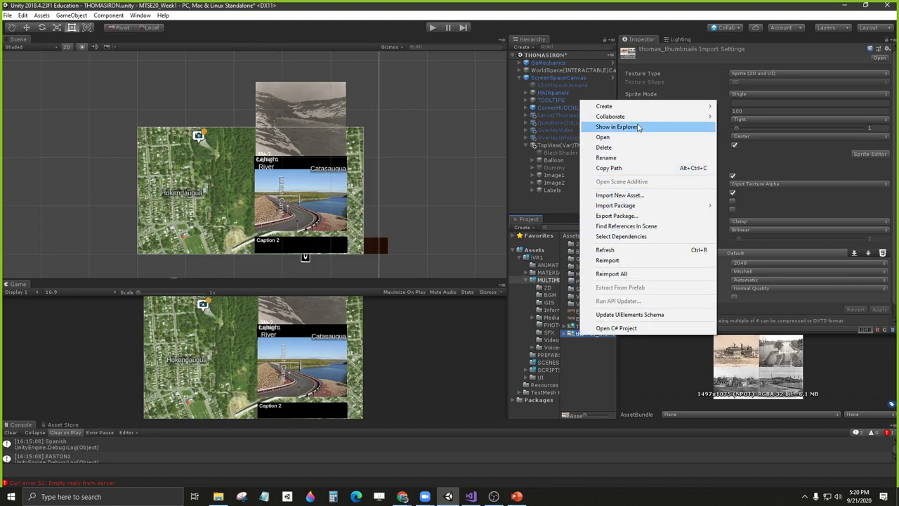
left_click(610, 127)
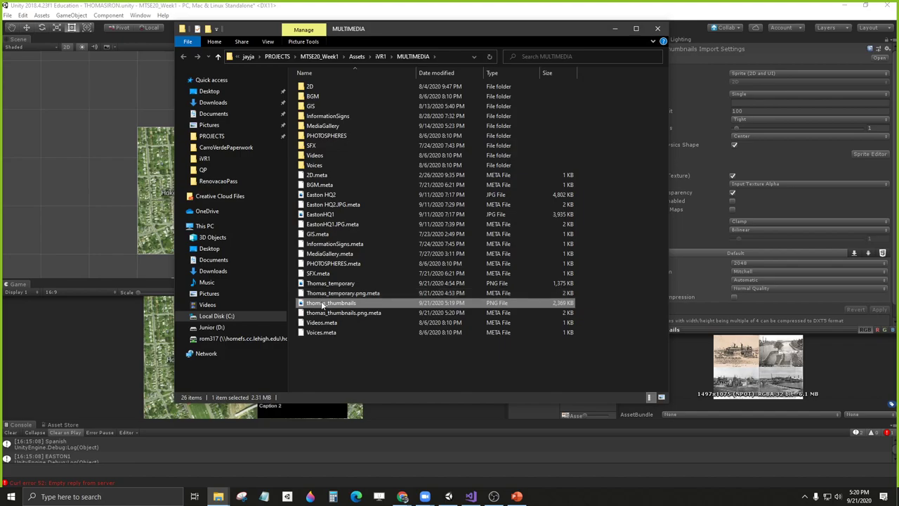
right_click(323, 303)
left_click(384, 64)
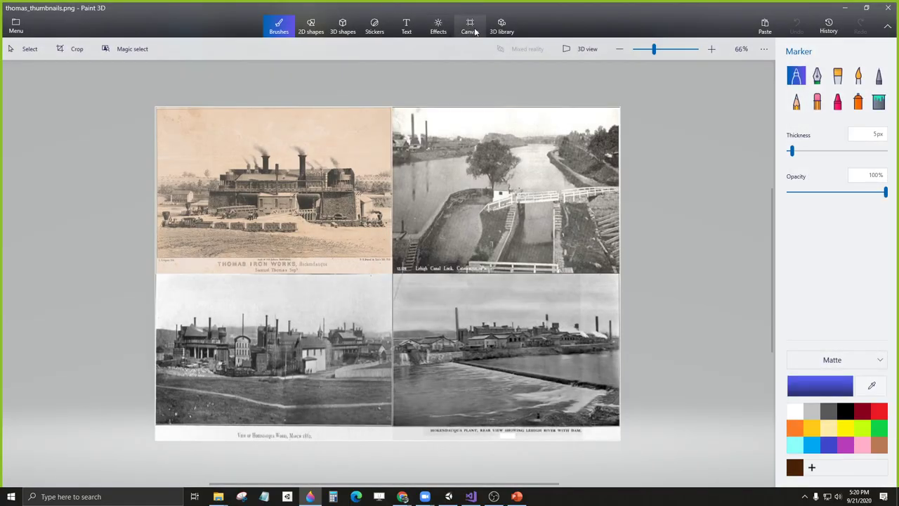
Step: Set the canvas to width 1494 px and height 1074 px, then save thomas_thumbnails.png
left_click(470, 26)
left_click(809, 172)
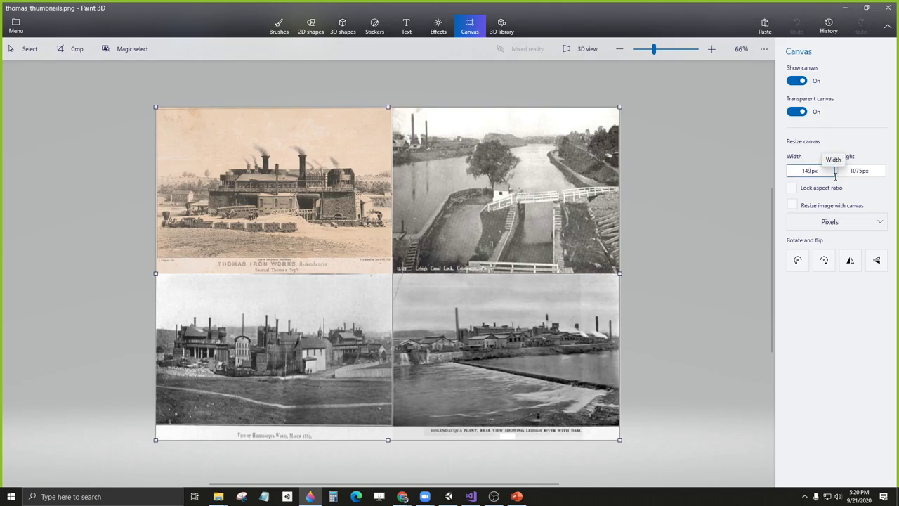
type("4")
key("Tab")
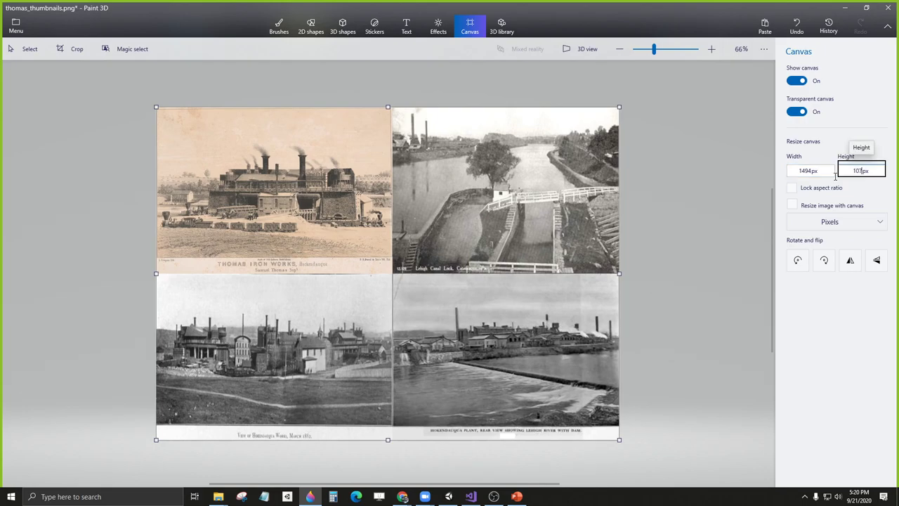
type("4")
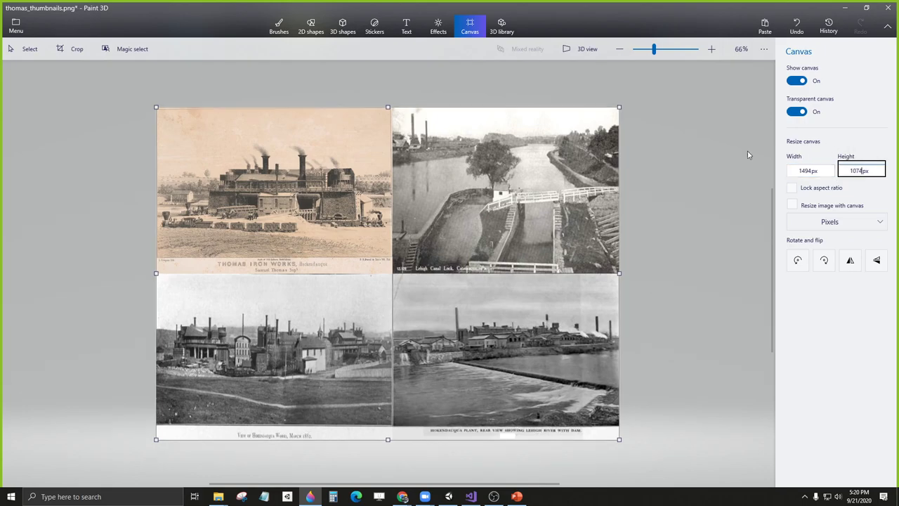
key("Return")
left_click(15, 26)
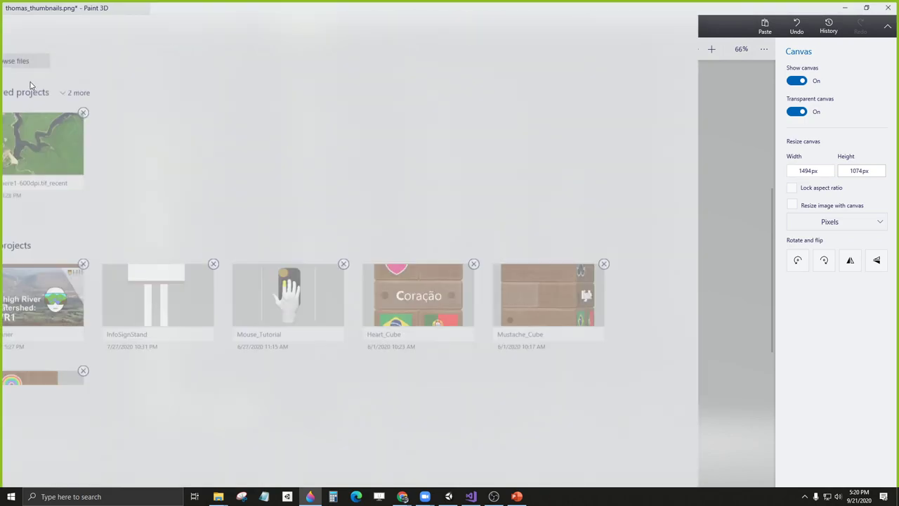
left_click(29, 123)
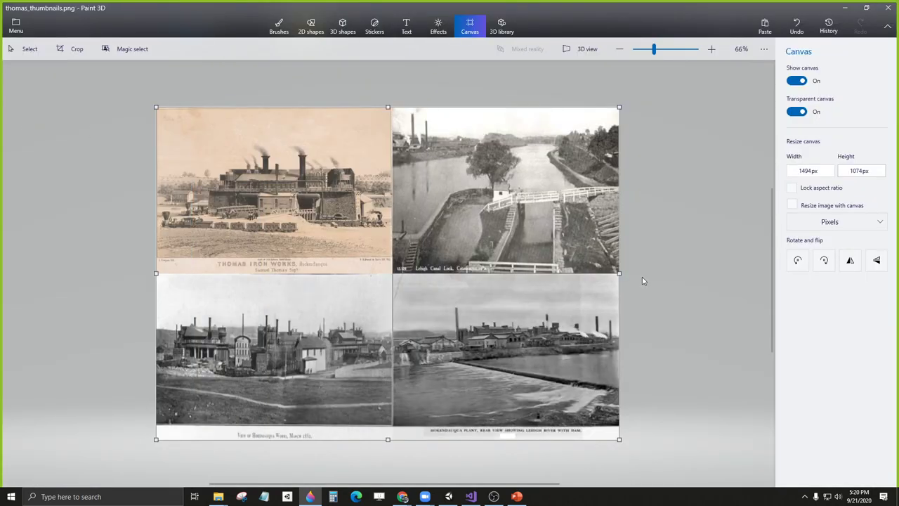
Step: Reselect thomas_thumbnails in Unity to verify its 1494x1074 preview, briefly checking PowerPoint
left_click(845, 8)
left_click(615, 28)
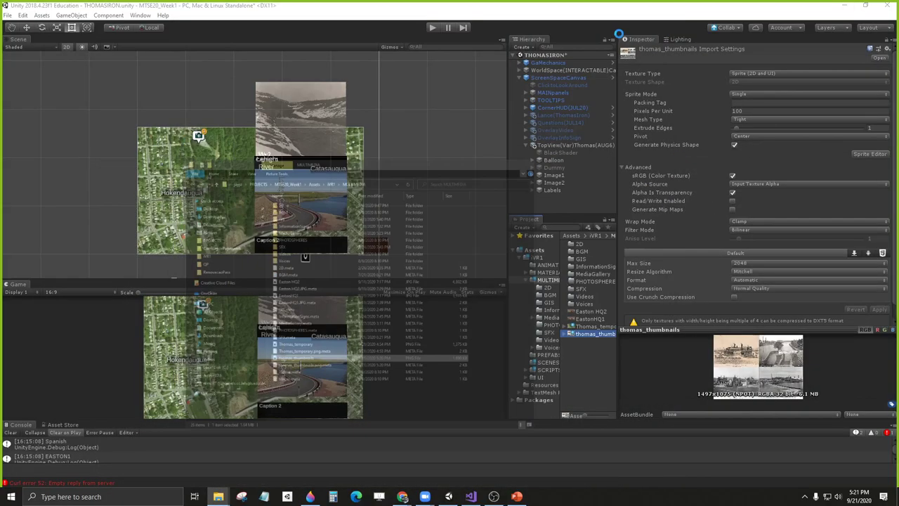
left_click(577, 326)
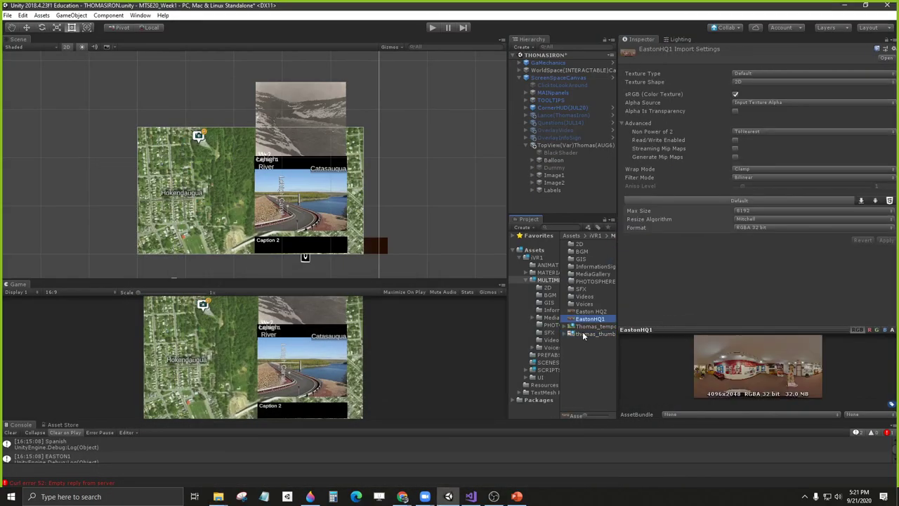
left_click(590, 335)
left_click_drag(658, 322, 656, 339)
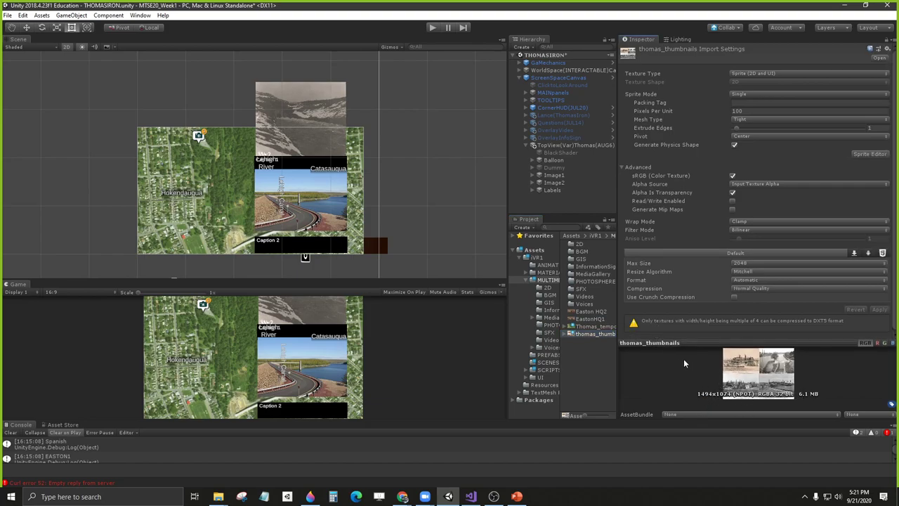
left_click(517, 497)
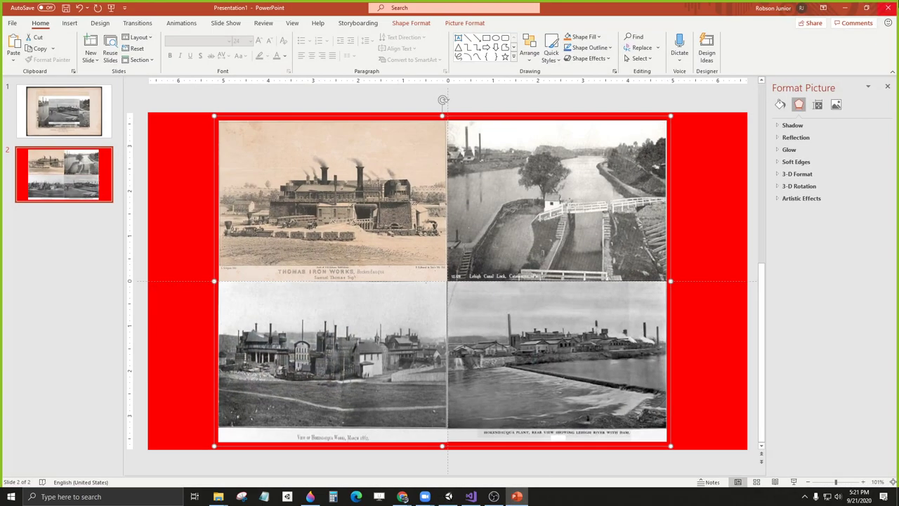
left_click(847, 9)
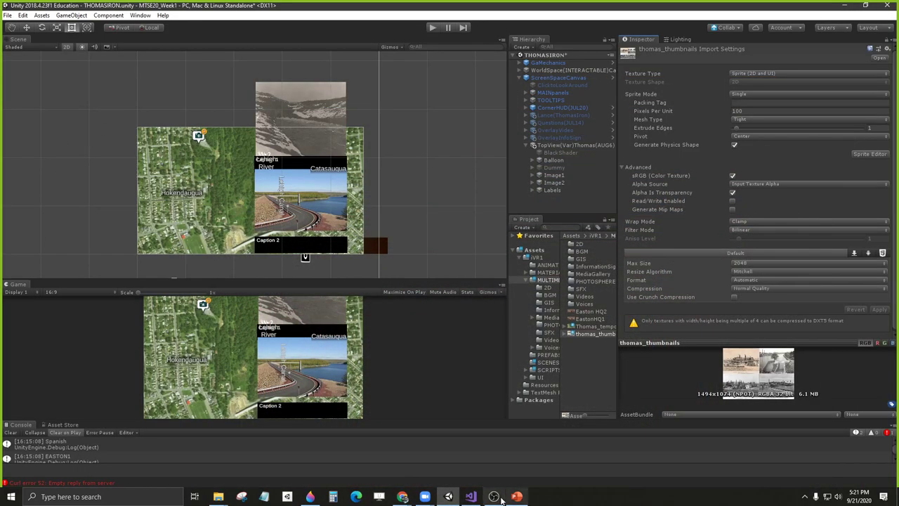
Step: Change the canvas to 1492 × 1072 px, save, and minimize Paint 3D
left_click(309, 496)
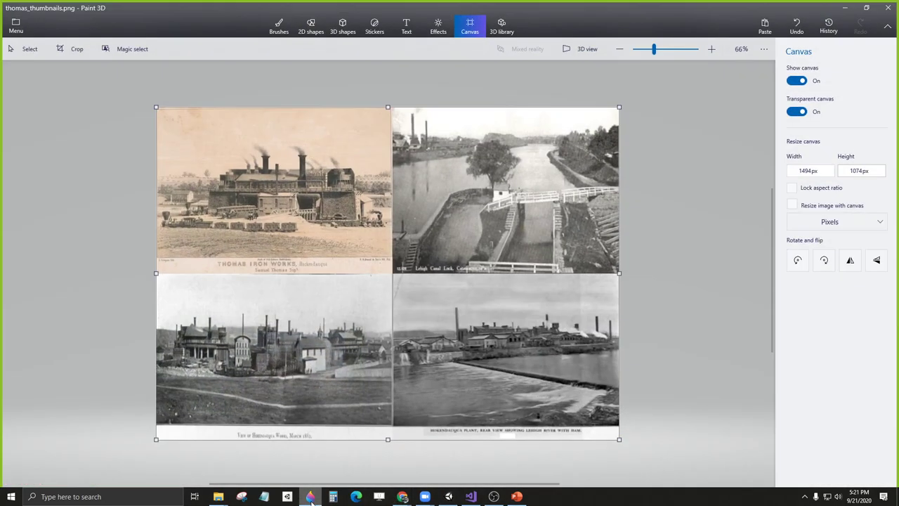
left_click(811, 171)
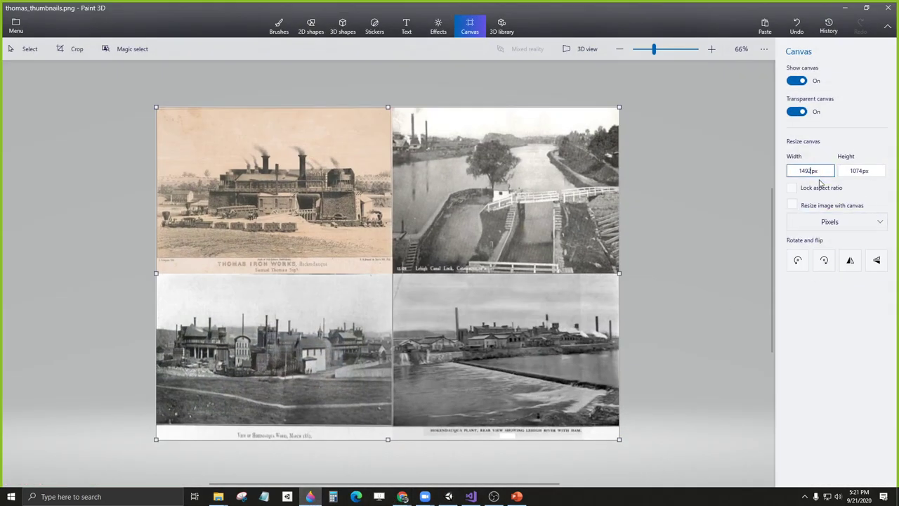
left_click(862, 171)
left_click(864, 172)
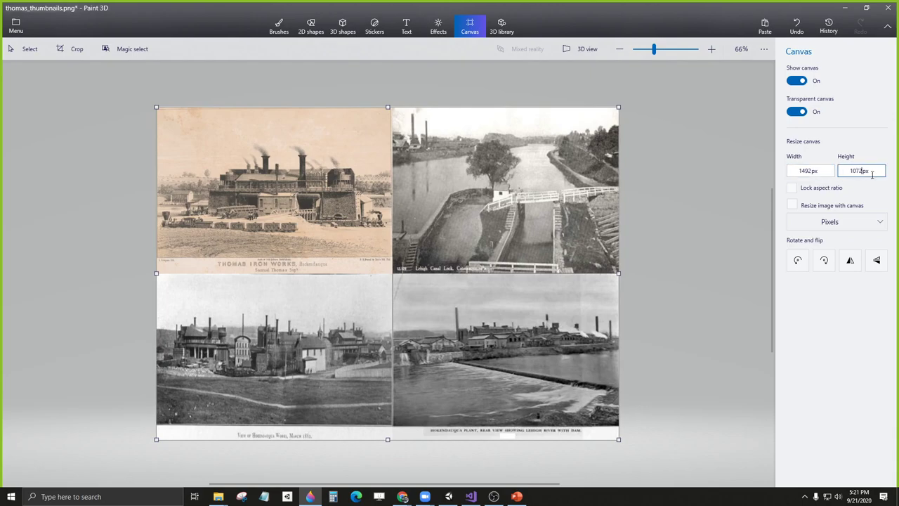
left_click(15, 26)
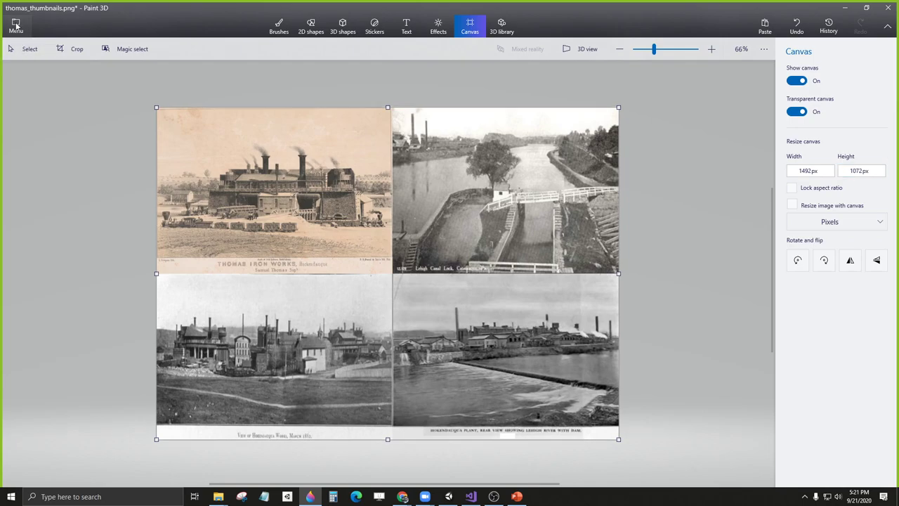
left_click(40, 122)
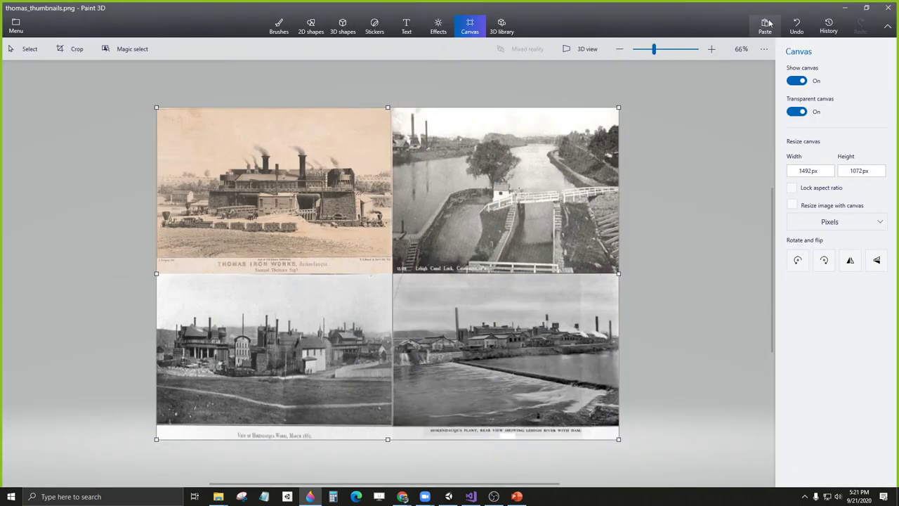
left_click(845, 7)
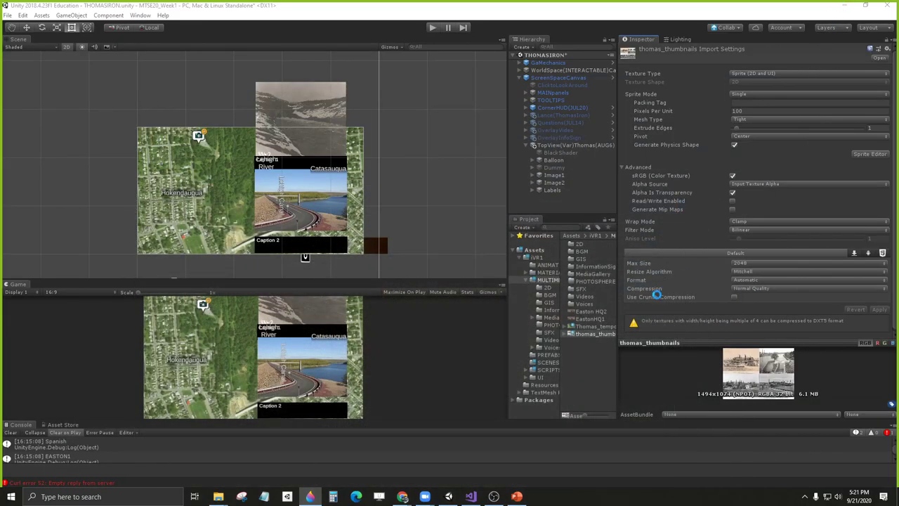
Step: Confirm thomas_thumbnails is 1492x1072, widen the Project and scene panels, and select Image1
left_click(593, 333)
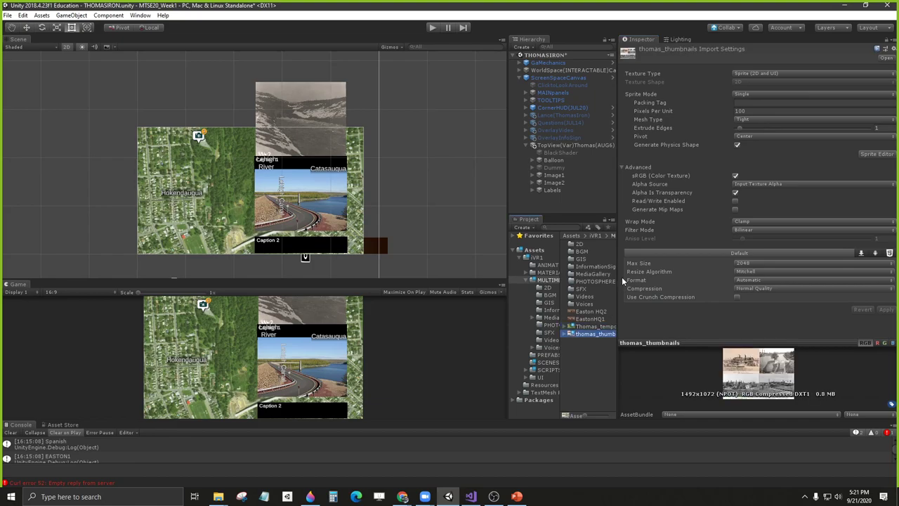
left_click_drag(617, 237, 736, 238)
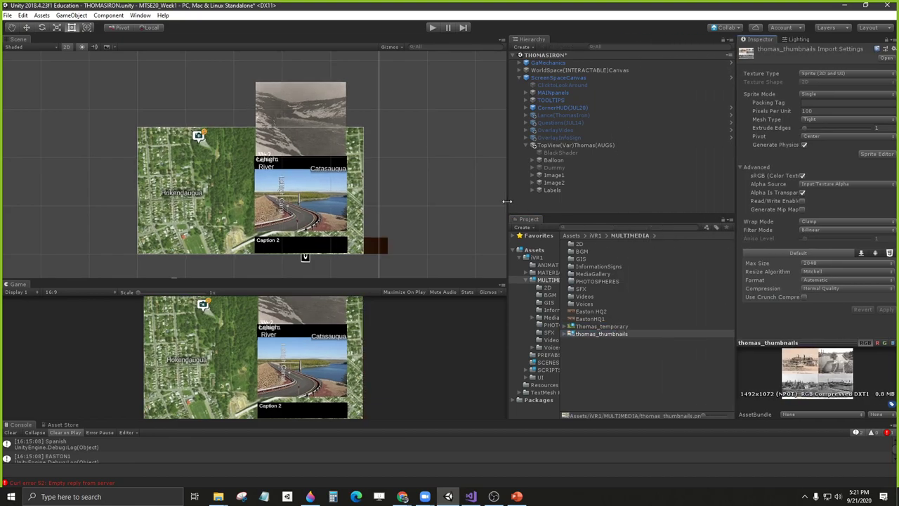
left_click_drag(507, 202, 558, 205)
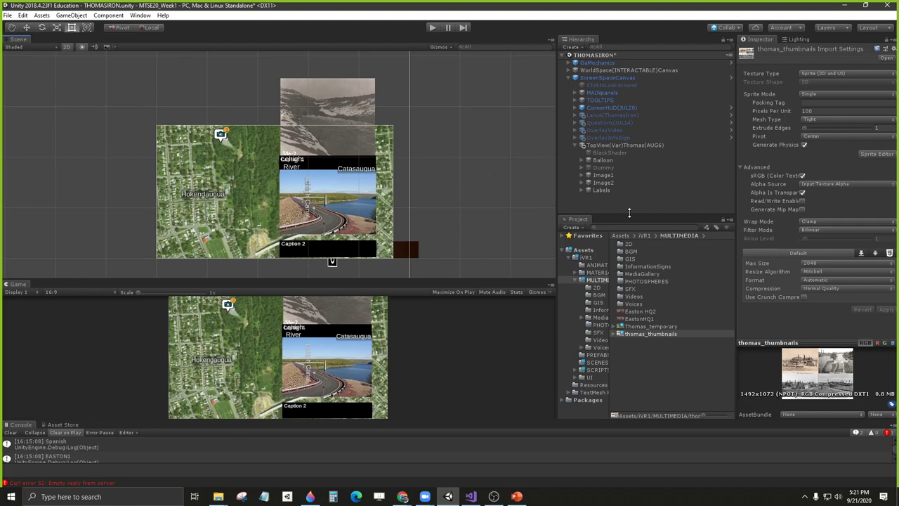
left_click(601, 175)
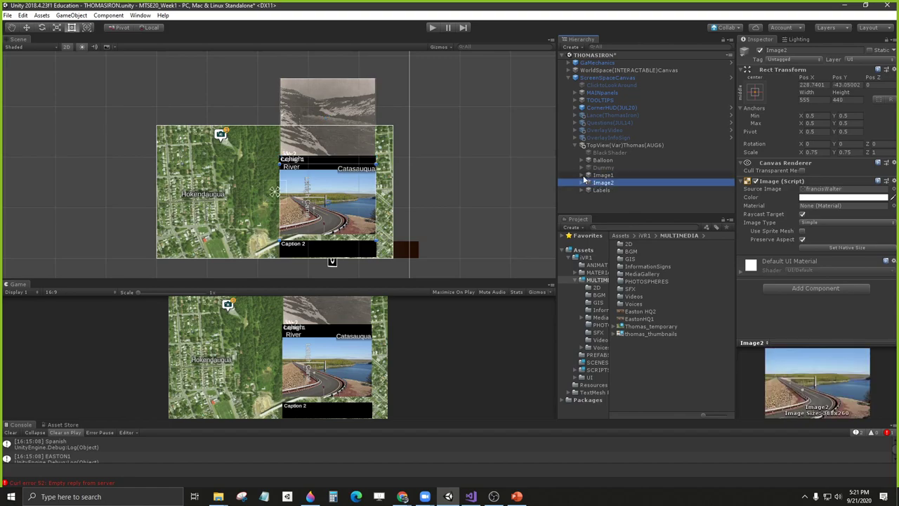
Step: Disable Image1 and Image2 to hide the sepia and road photos
left_click(602, 175)
left_click(759, 51)
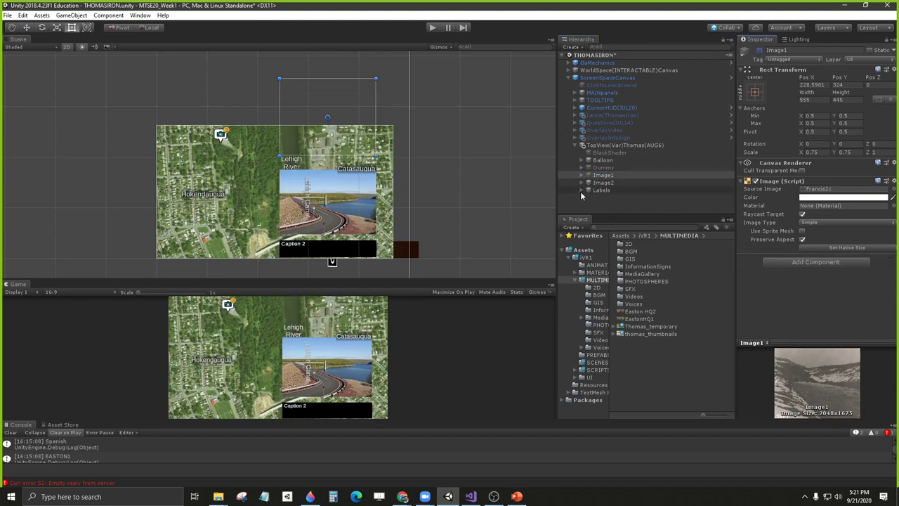
left_click(603, 182)
left_click(759, 51)
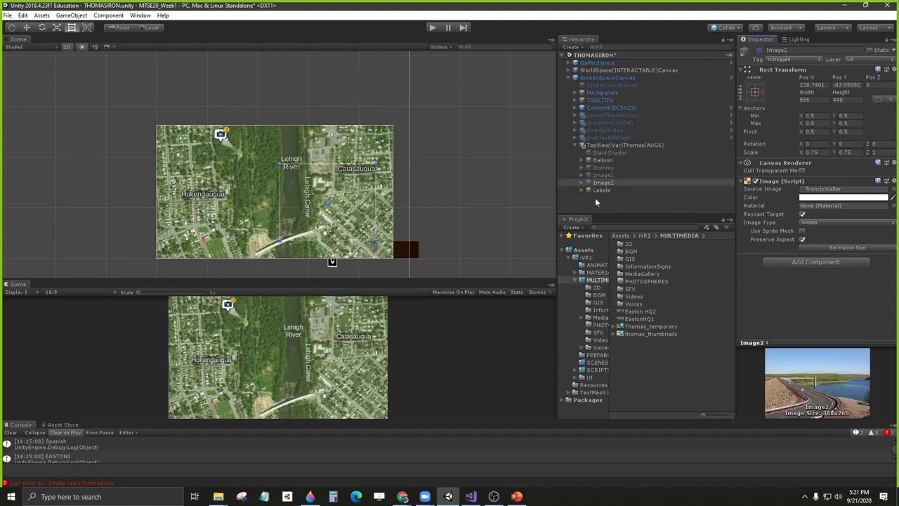
Step: Create a new UI Image as a child of BlackShader
left_click(616, 152)
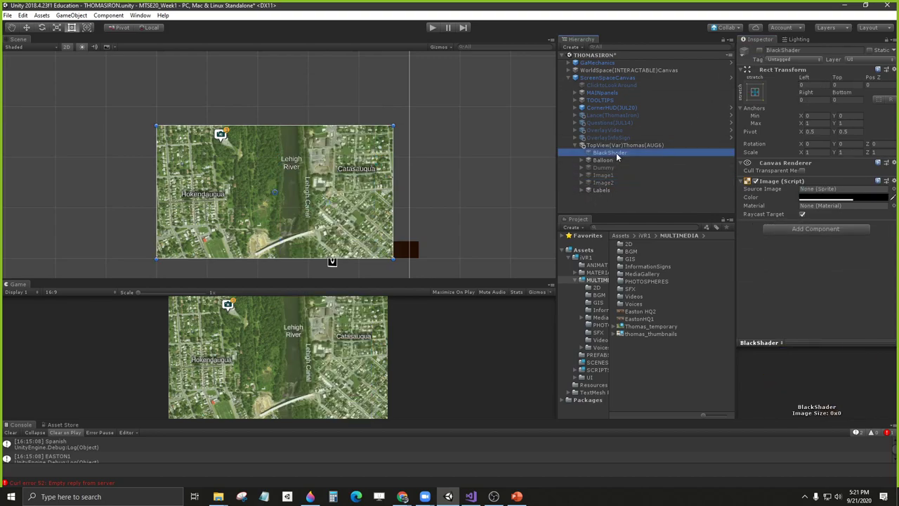
right_click(616, 153)
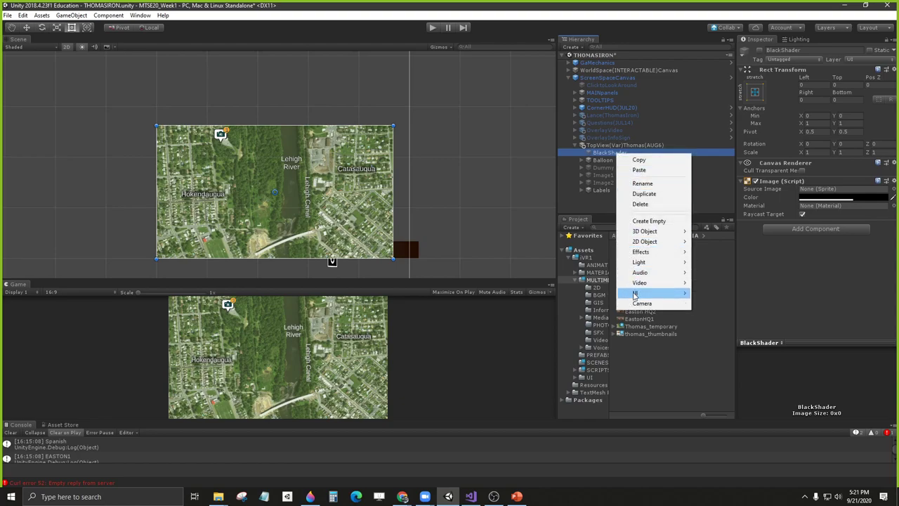
mouse_move(635, 293)
left_click(714, 313)
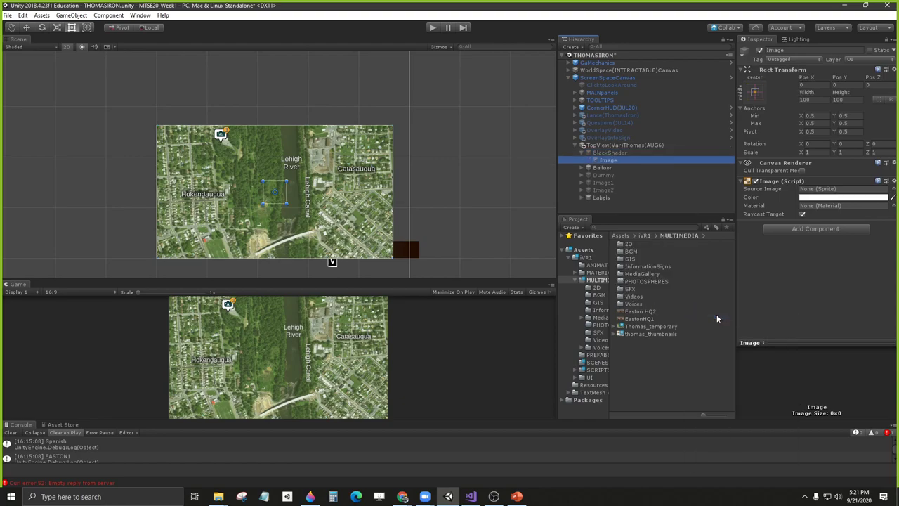
Step: Enable BlackShader to dim the map and set thomas_thumbnails as the new Image's Source Image
left_click(610, 153)
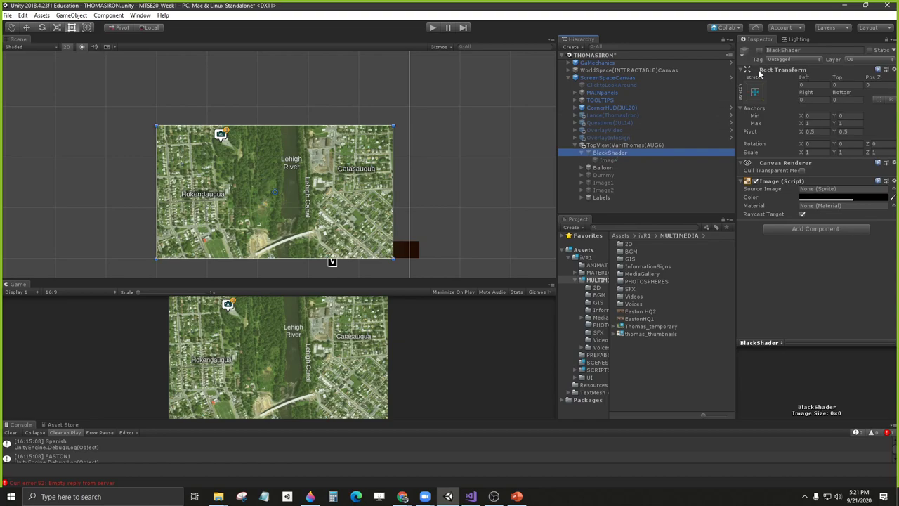
left_click(760, 51)
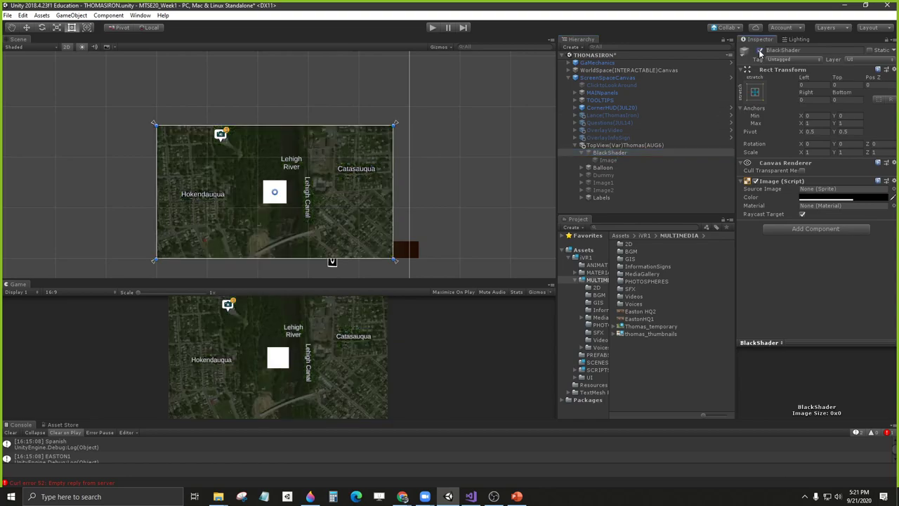
left_click(608, 160)
left_click_drag(639, 335, 840, 191)
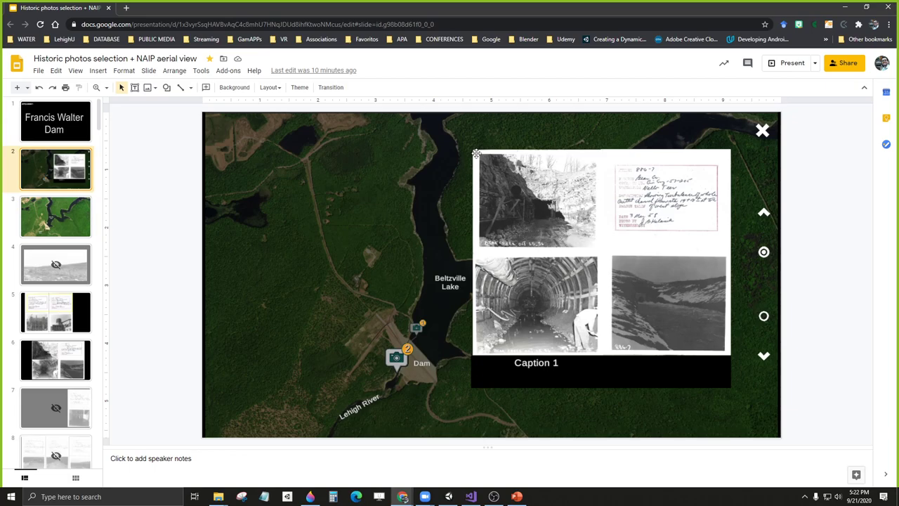
Step: Review slide 2's collage-over-map reference, snap Chrome to the right half, then minimize it to reveal Unity
mouse_move(449, 499)
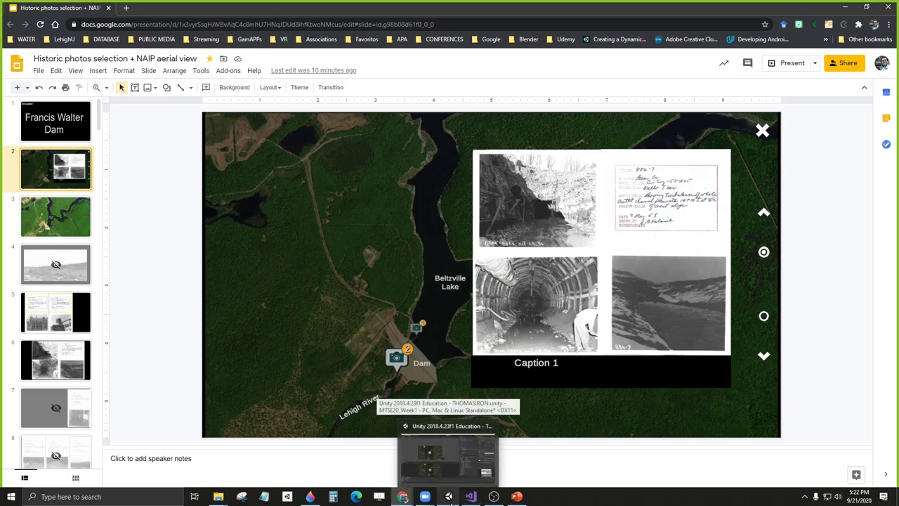
mouse_move(494, 496)
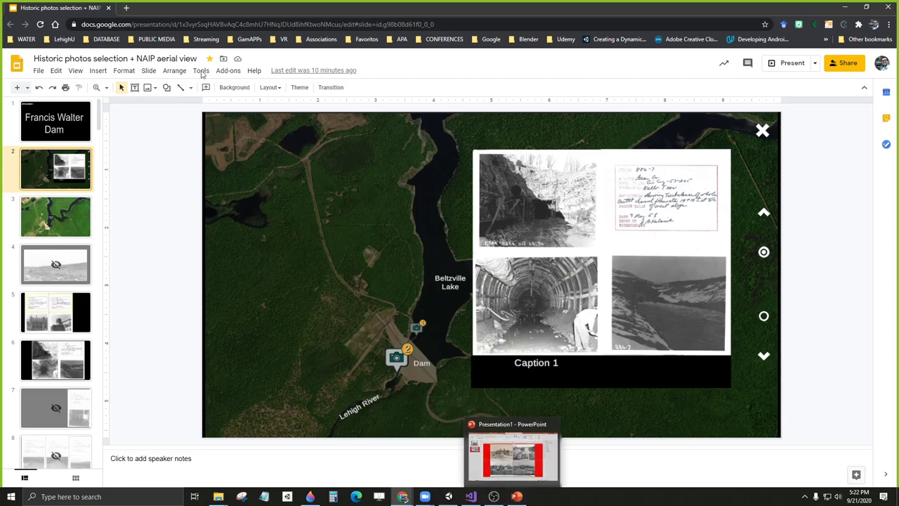
mouse_move(805, 12)
left_mouse_down()
mouse_move(325, 26)
mouse_move(861, 17)
mouse_move(796, 17)
left_mouse_up()
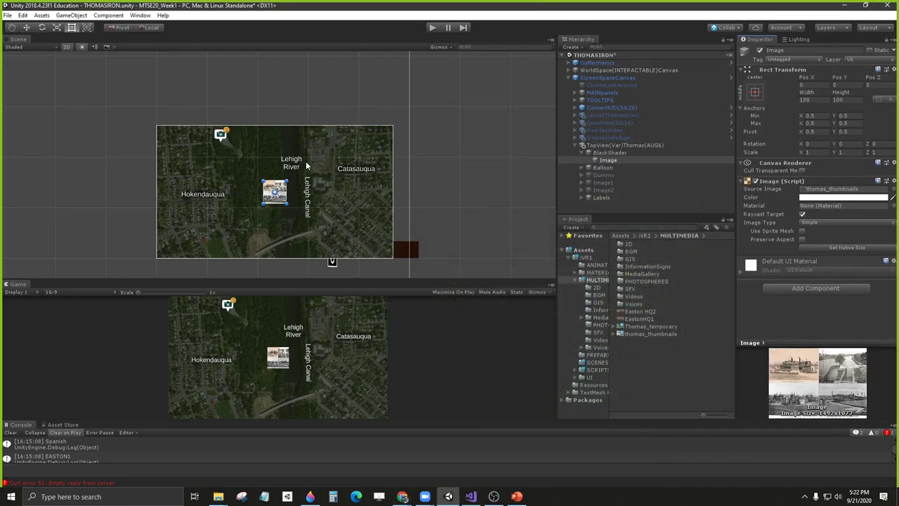
left_click(846, 9)
Step: Enlarge the collage Image to about 506 × 506 and move it left to Pos X -233
left_click_drag(286, 181, 334, 133)
left_click_drag(331, 205, 370, 255)
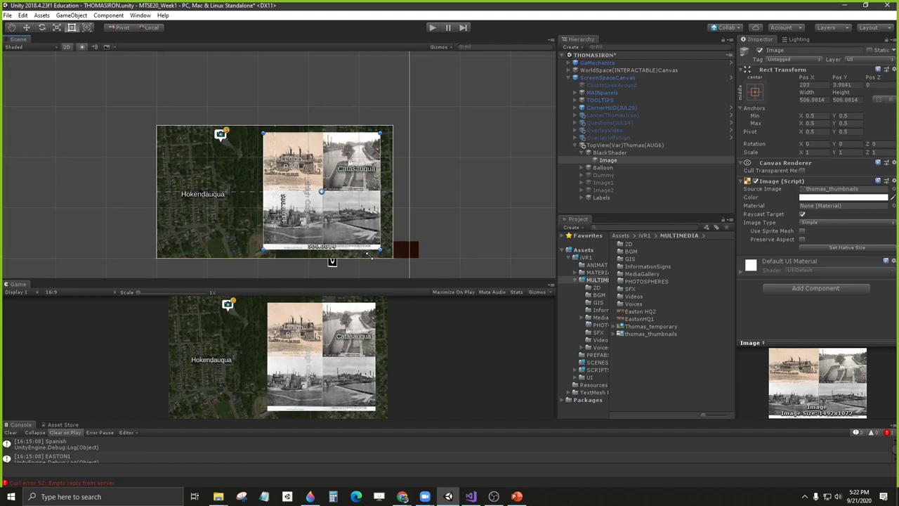
left_click_drag(341, 208, 238, 208)
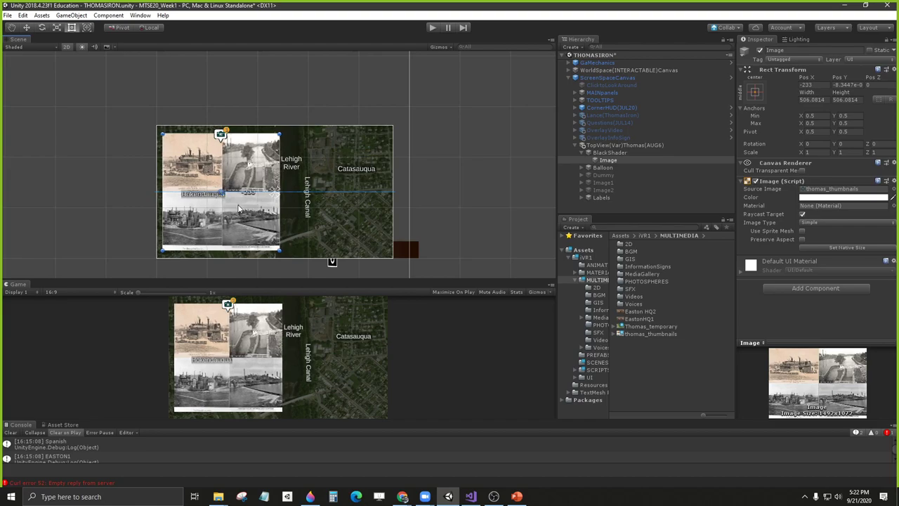
scroll(271, 208, "up", 3)
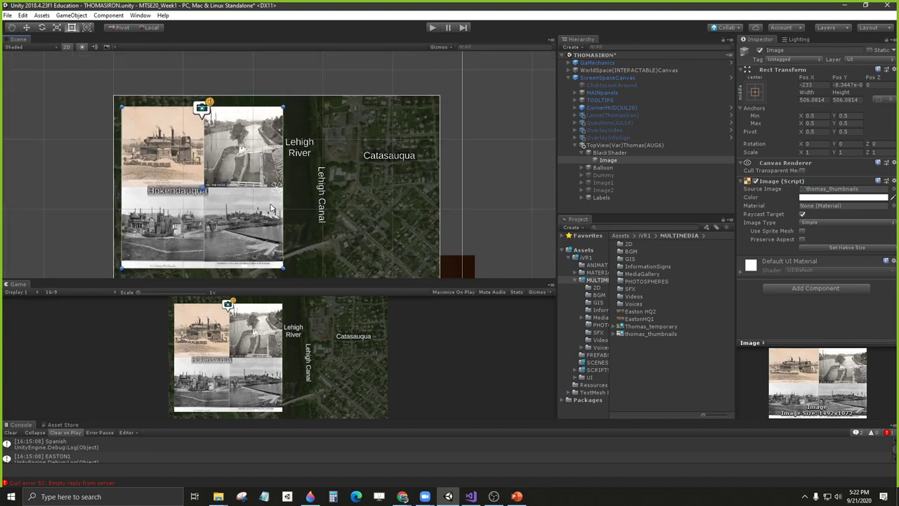
scroll(271, 209, "up", 3)
Step: Frame the collage in the Scene view, restore the Rect tool, and enlarge the Scene view over the Game view
middle_click_drag(294, 206, 291, 180)
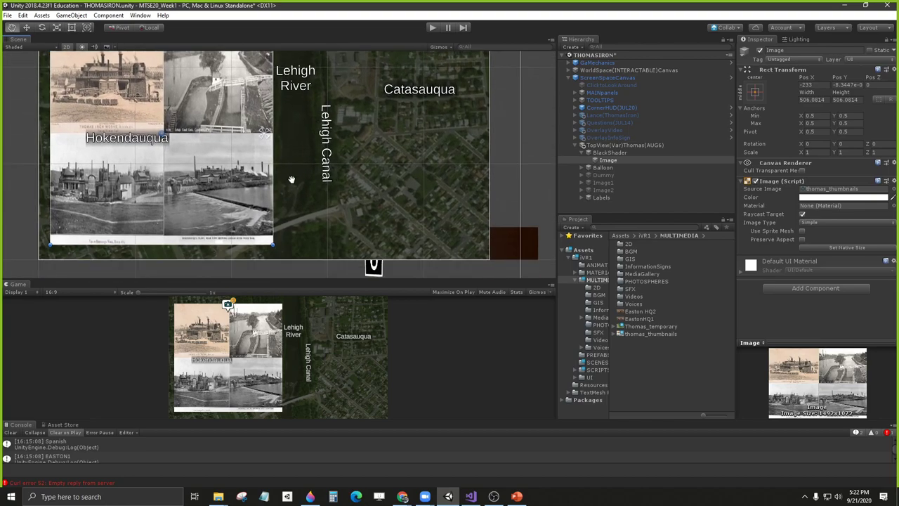
scroll(293, 163, "up", 2)
scroll(293, 163, "down", 1)
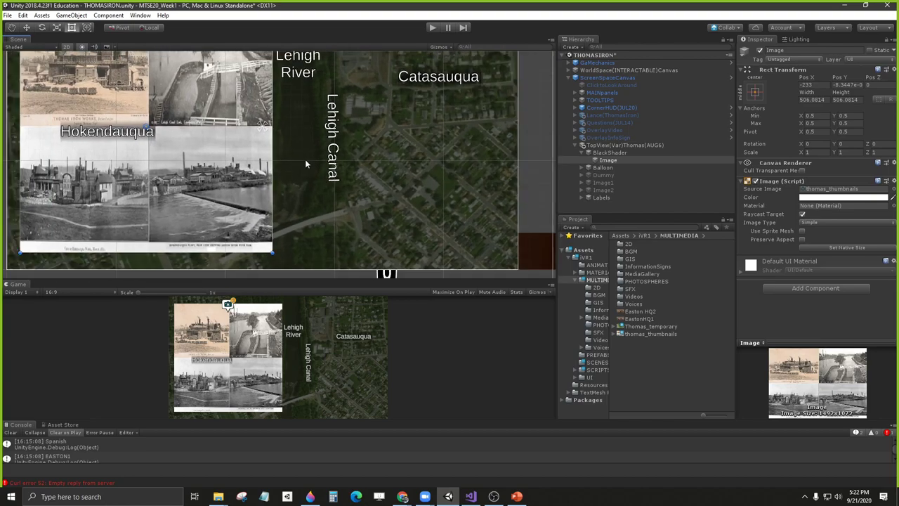
middle_click_drag(312, 123, 316, 141)
scroll(316, 141, "down", 1)
key("t")
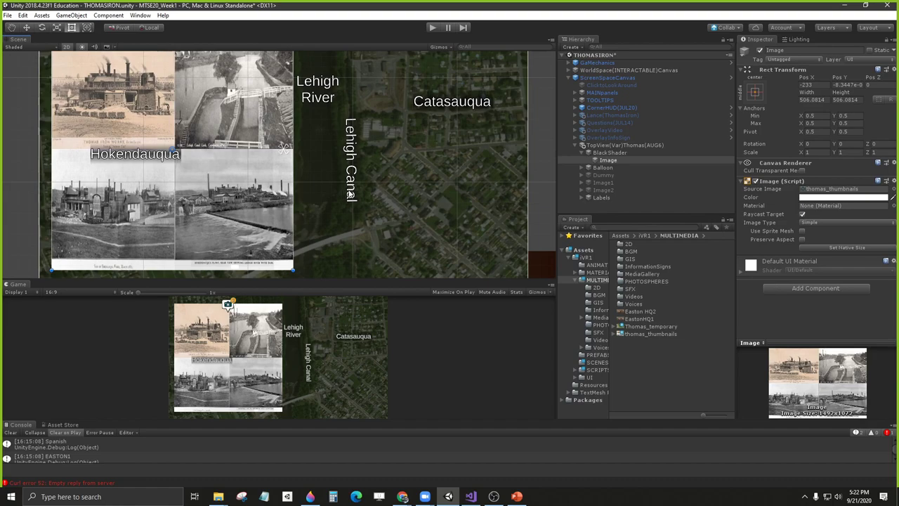
left_click_drag(431, 280, 447, 307)
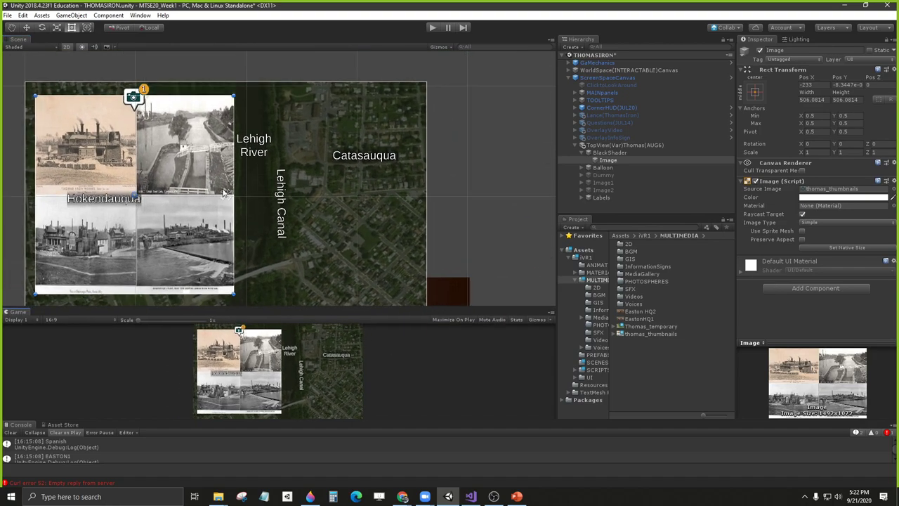
mouse_move(505, 497)
scroll(273, 260, "down", 3)
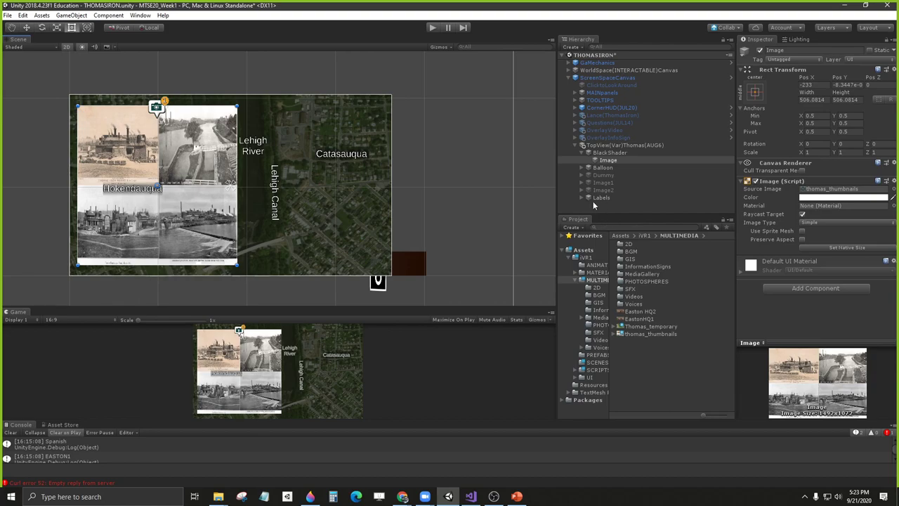
Step: Place Labels and Balloon above BlackShader in the Hierarchy, then collapse BlackShader
left_click_drag(595, 199, 601, 154)
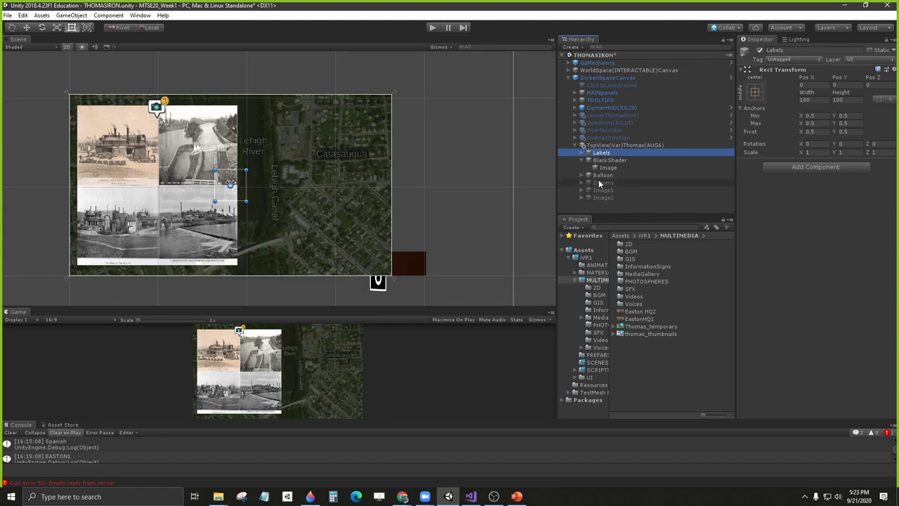
left_click_drag(602, 175, 602, 160)
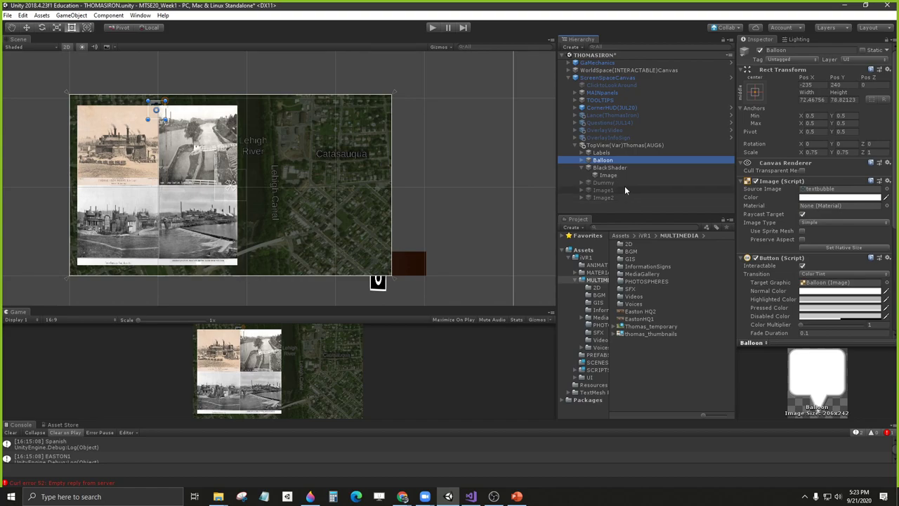
left_click(581, 167)
Step: Recentre the Scene view on the map and enlarge the Game view to preview the collage
scroll(238, 165, "up", 2)
middle_click_drag(239, 165, 293, 147)
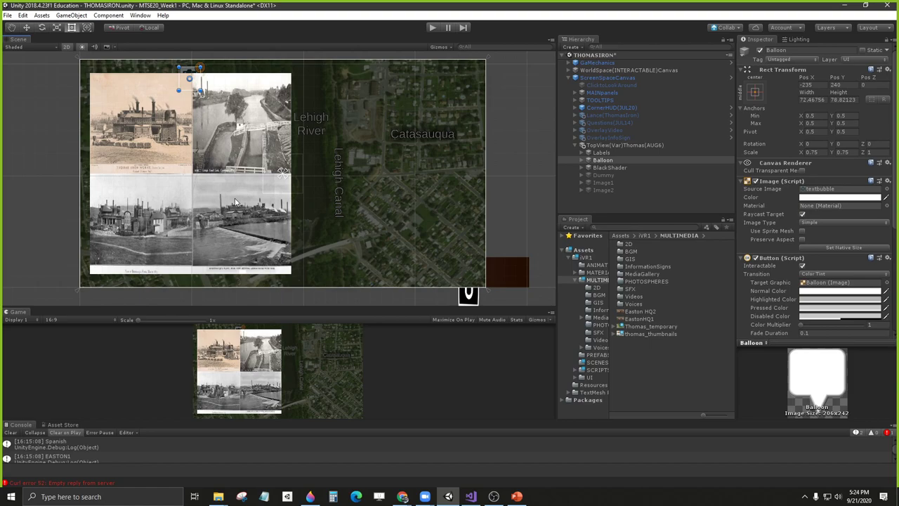
left_click_drag(329, 309, 327, 186)
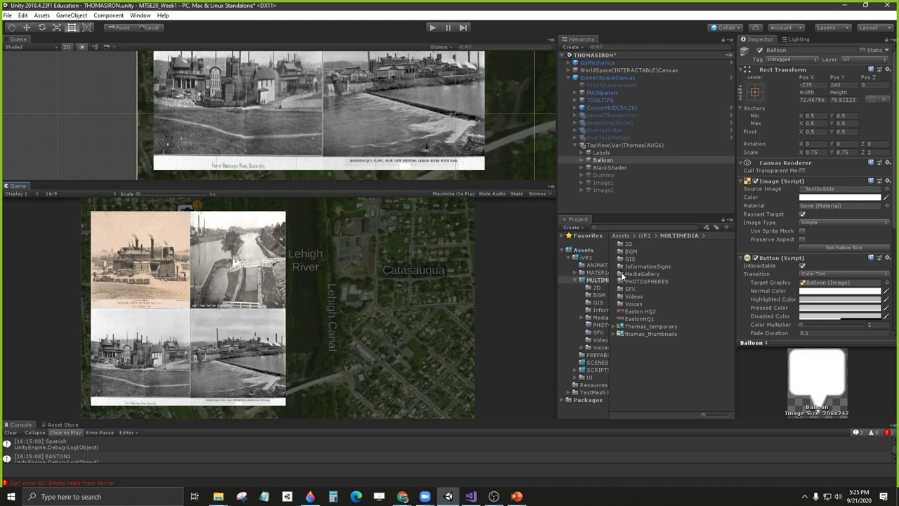
Step: Rename BlackShader's grid image child to Thumbnails
left_click(580, 160)
left_click(582, 160)
left_click(588, 168)
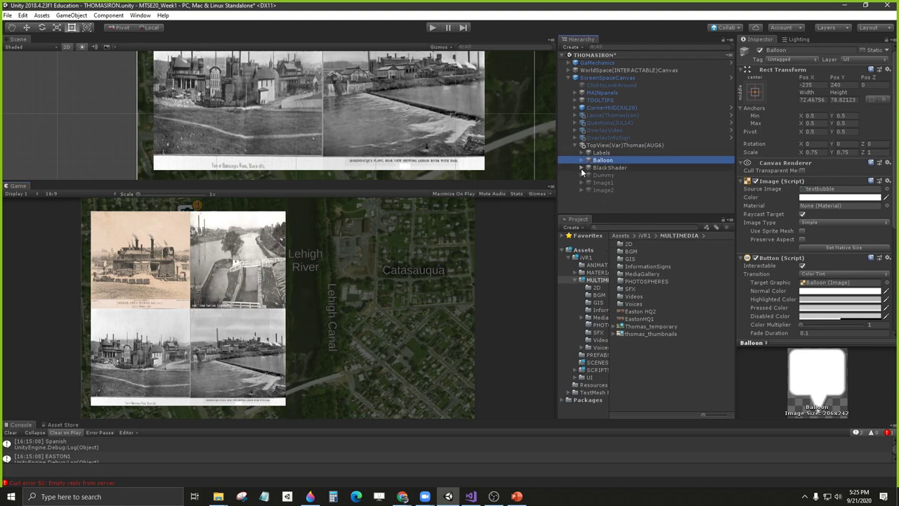
left_click(608, 175)
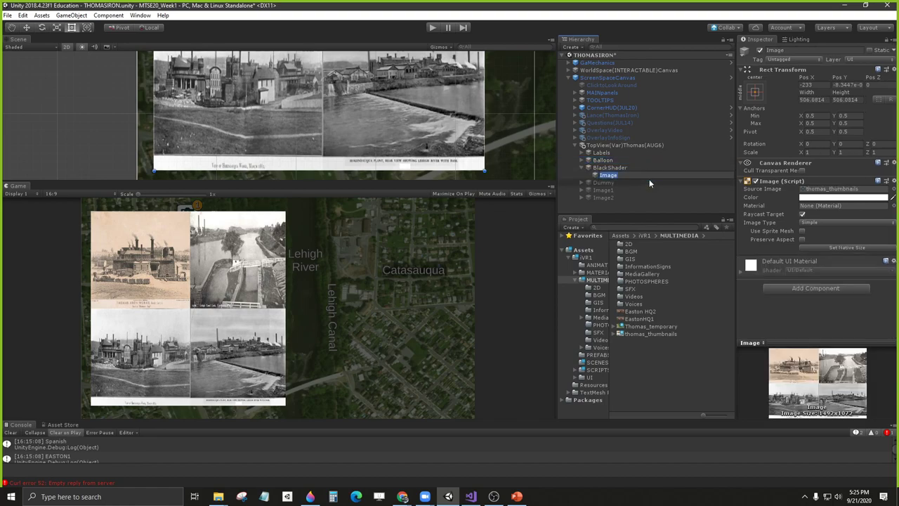
key("F2")
type("Thumbnails")
key("Return")
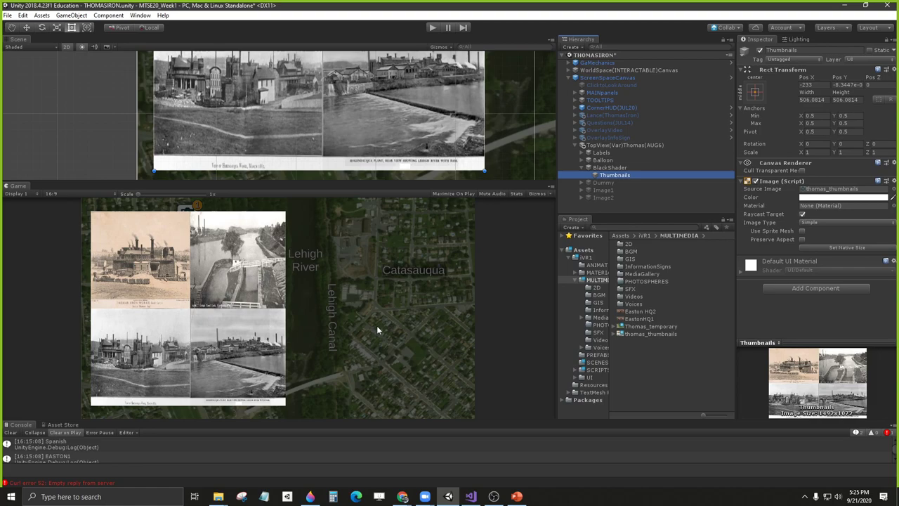
Step: Enlarge the Scene and Game views, then reselect the Thumbnails image
left_click(589, 167)
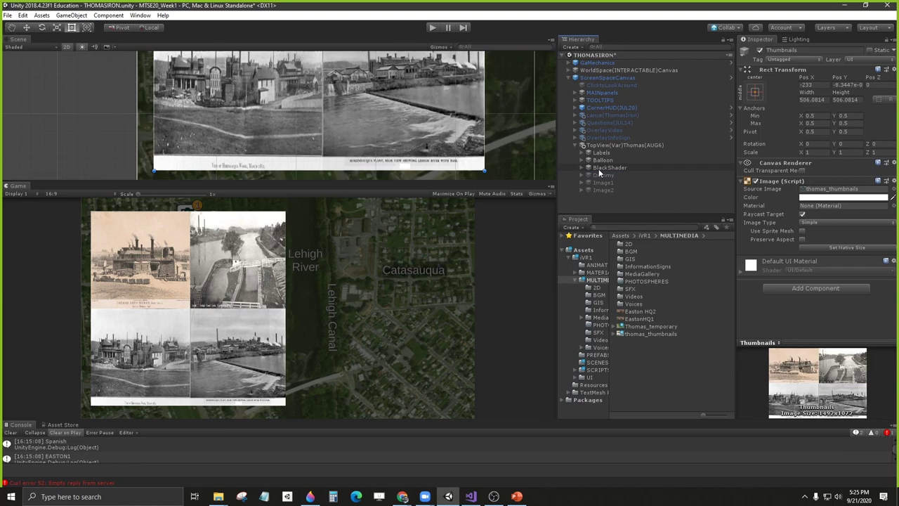
left_click(608, 168)
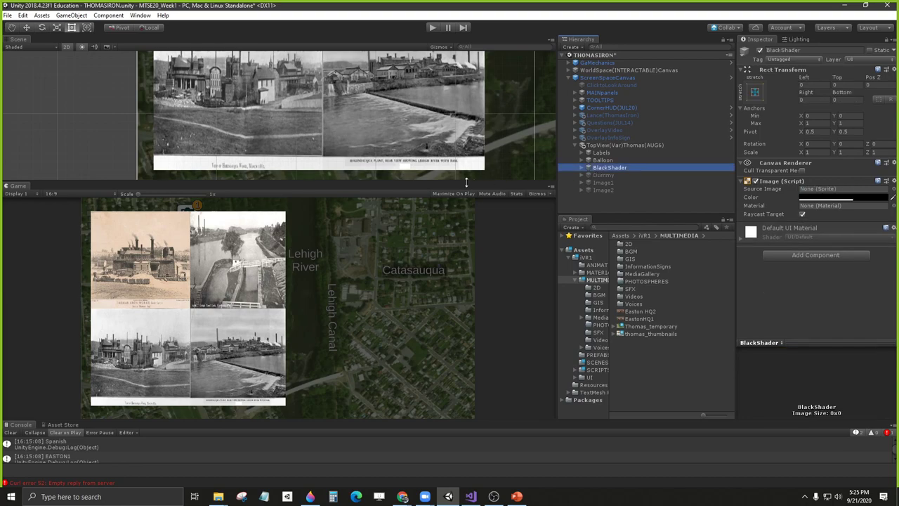
left_click_drag(464, 184, 365, 240)
scroll(294, 146, "down", 2)
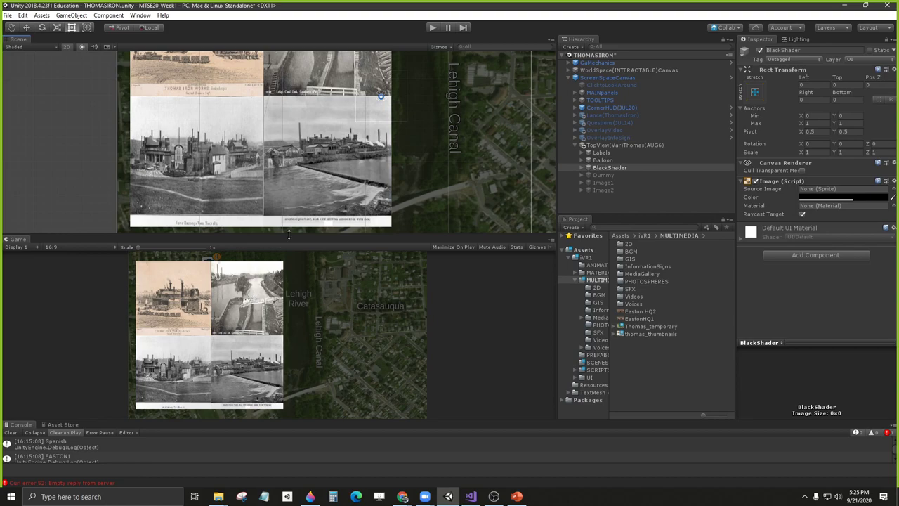
left_click_drag(288, 238, 338, 126)
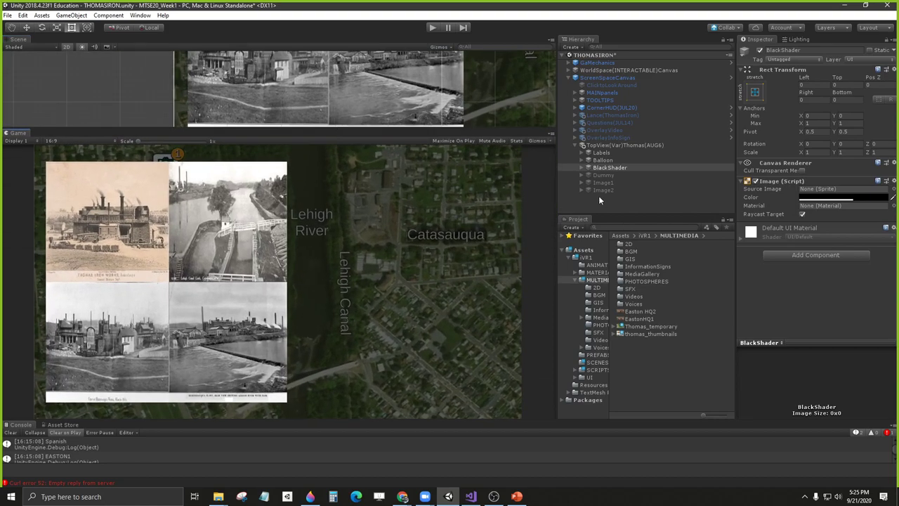
left_click(581, 168)
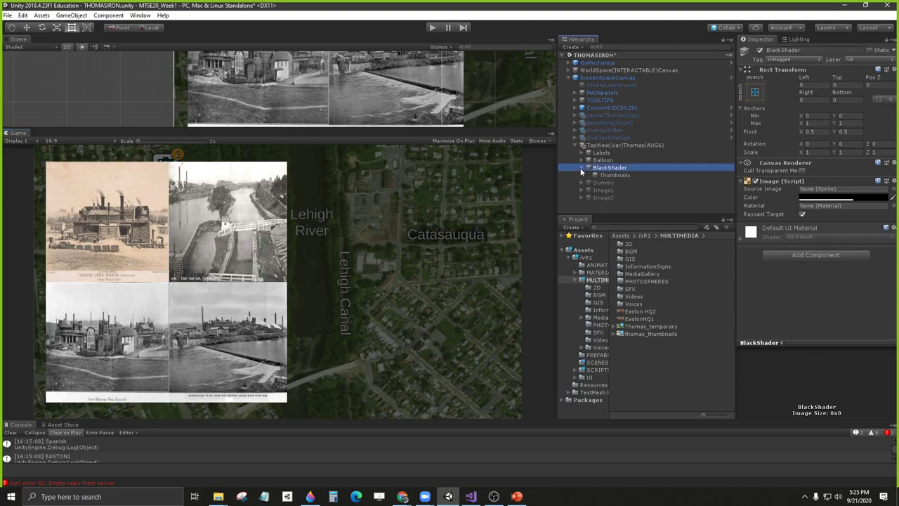
left_click(604, 175)
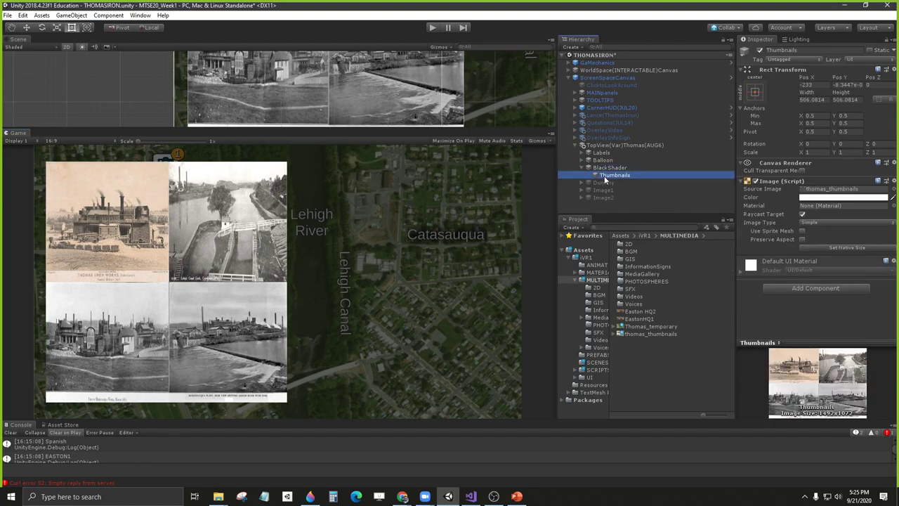
Step: Add a new UI Image under Thumbnails and bring the photo grid into view
right_click(604, 176)
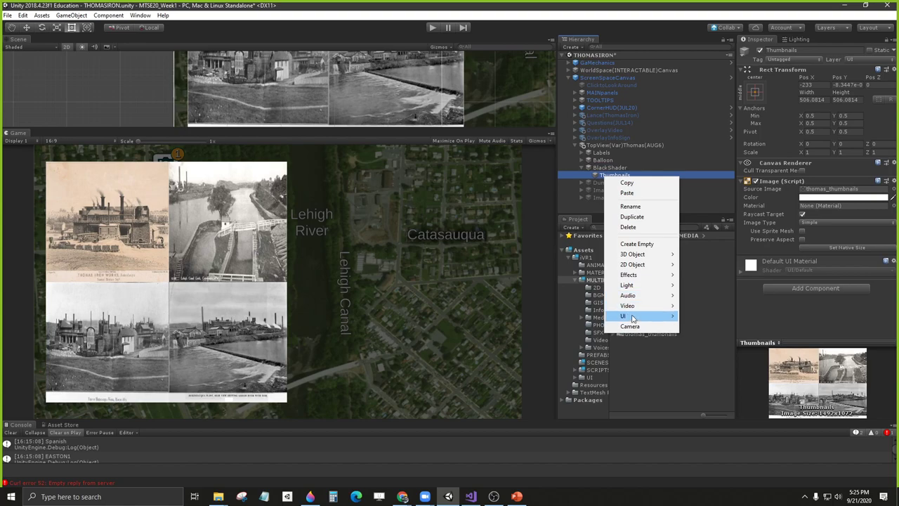
mouse_move(633, 317)
left_click(706, 337)
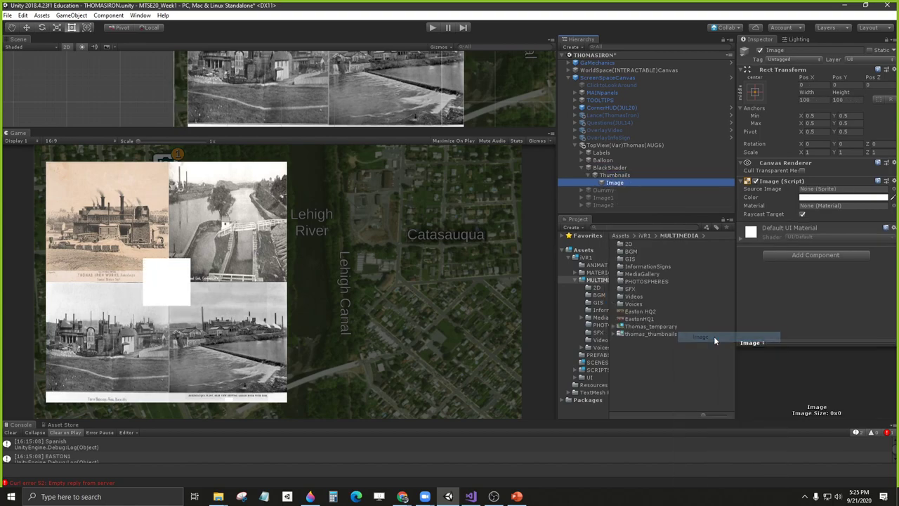
left_click_drag(219, 130, 220, 255)
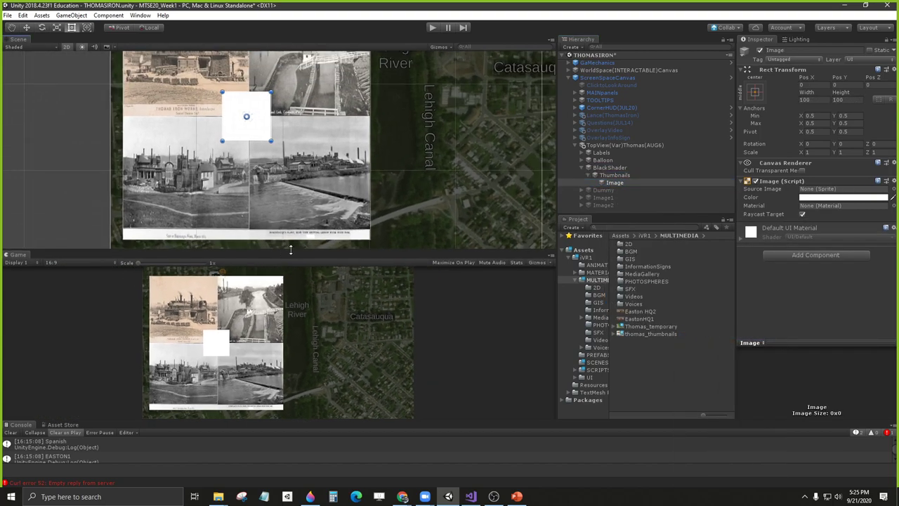
middle_click_drag(258, 127, 338, 170)
Step: Move and resize the white image with the Rect tool to cover the top-left photo
key("t")
left_click_drag(270, 165, 171, 142)
middle_click_drag(206, 114, 215, 141)
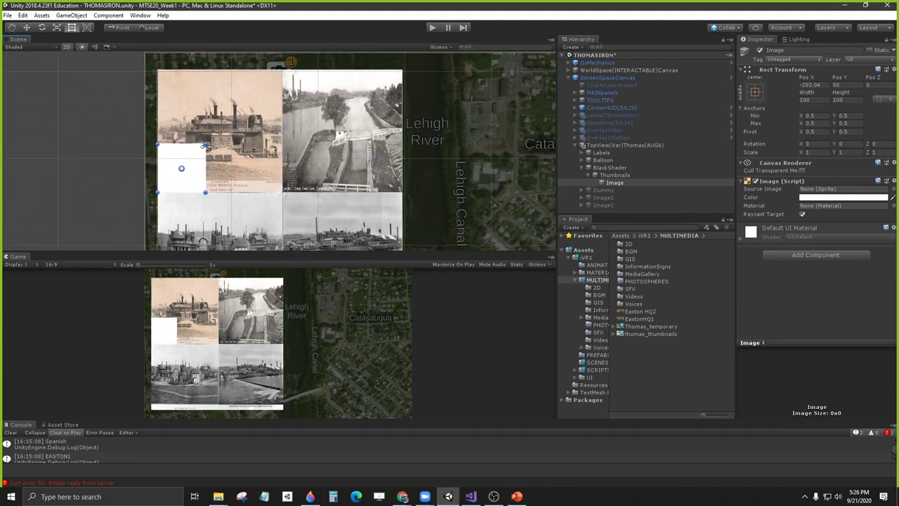
left_click_drag(207, 151, 281, 98)
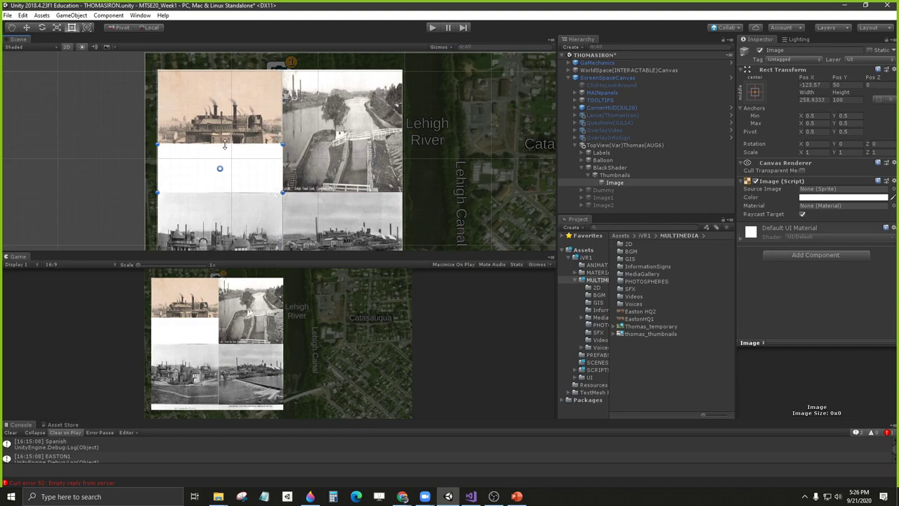
left_click_drag(230, 144, 227, 73)
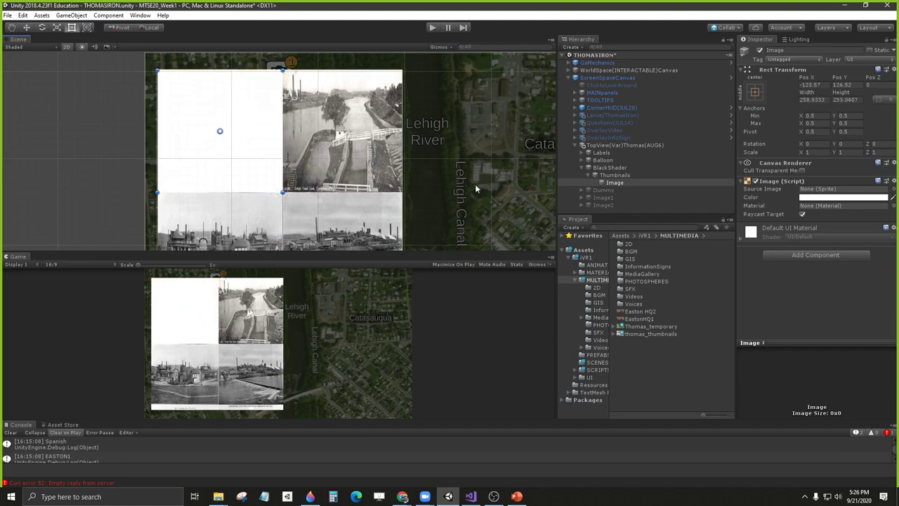
Step: Name the new image Highlight1 and widen the Inspector and Hierarchy panels
left_click(616, 184)
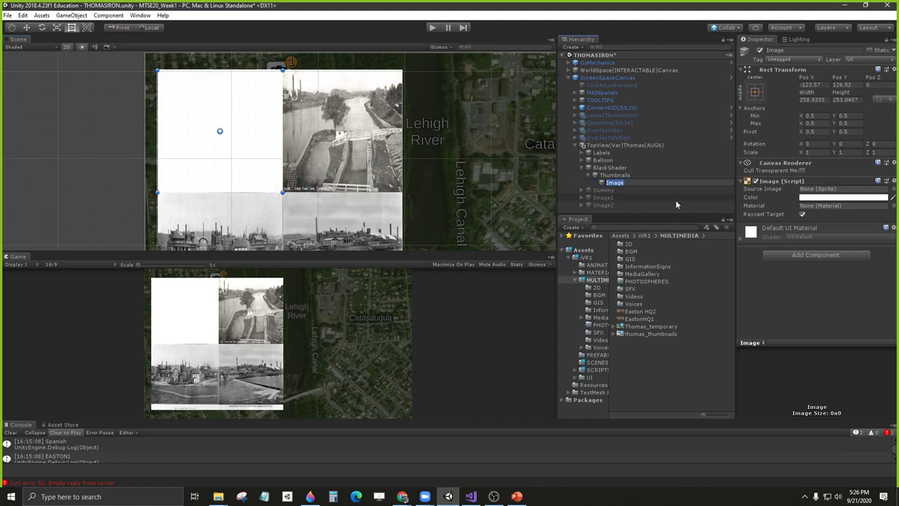
type("Highlight1")
key("Return")
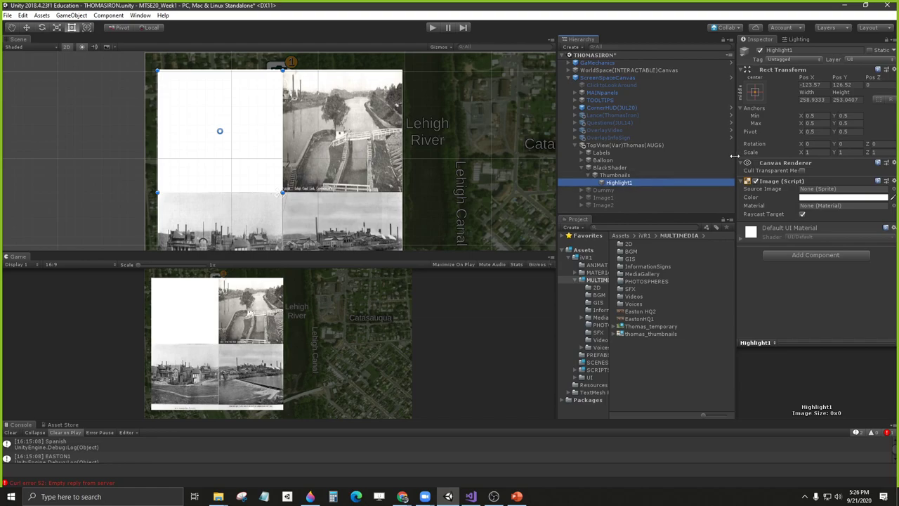
left_click_drag(736, 163, 685, 162)
left_click_drag(560, 153, 521, 153)
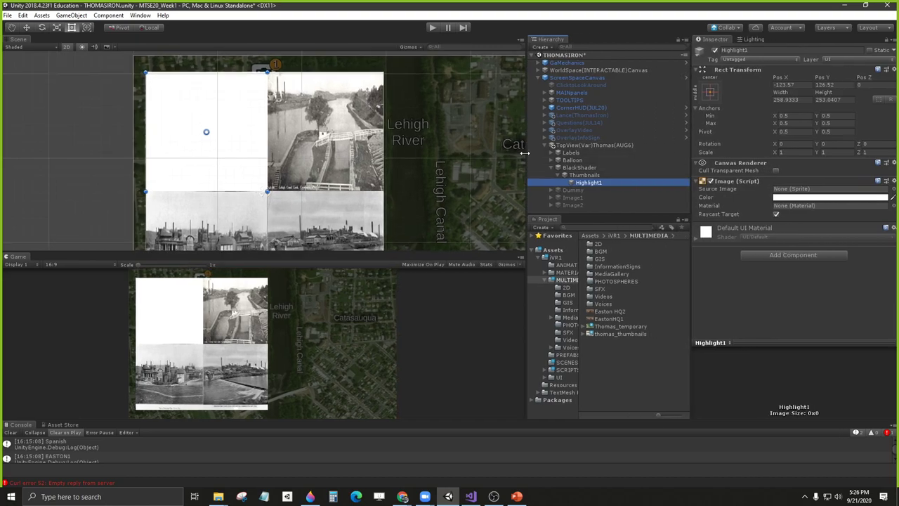
Step: Try a translucent yellow colour on Highlight1
left_click(802, 199)
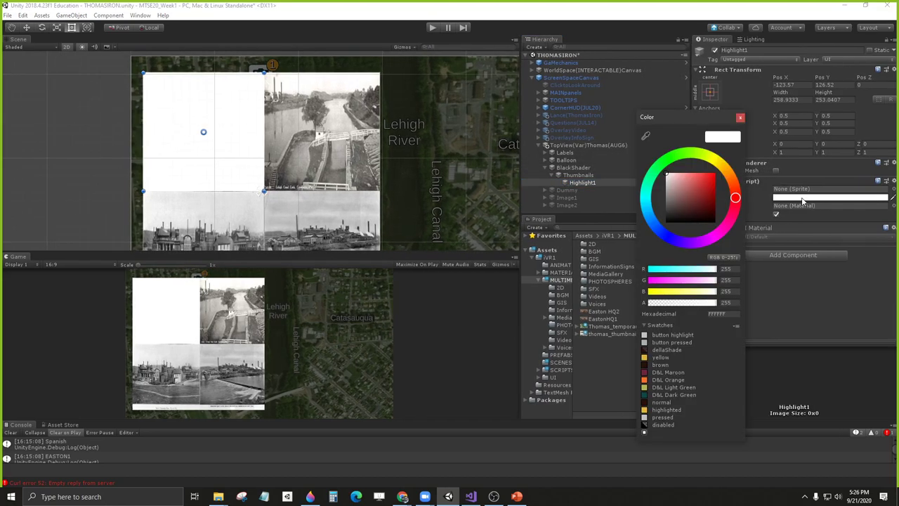
left_click_drag(735, 198, 718, 164)
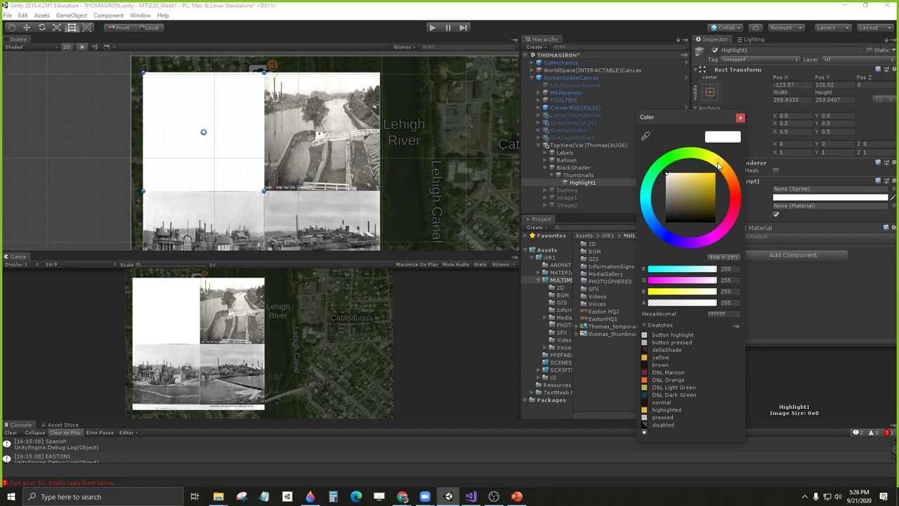
left_click(710, 180)
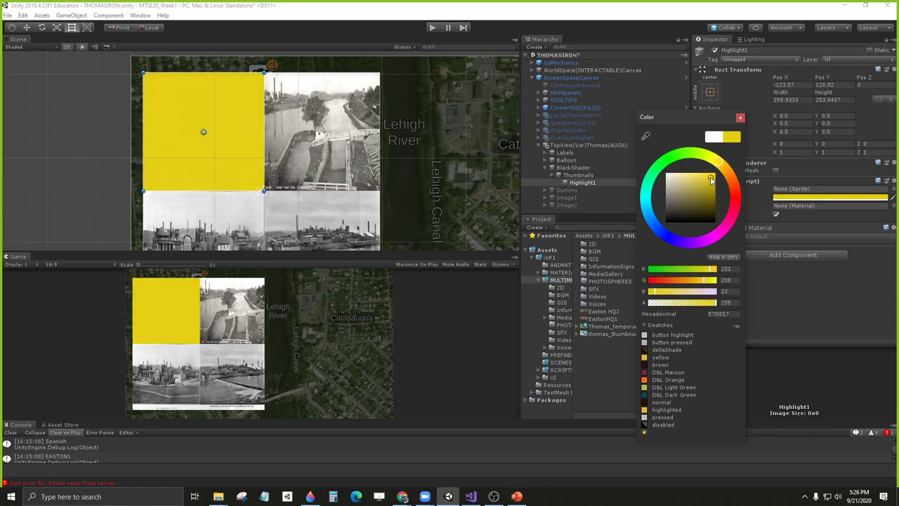
left_click(722, 302)
left_click_drag(716, 307, 665, 315)
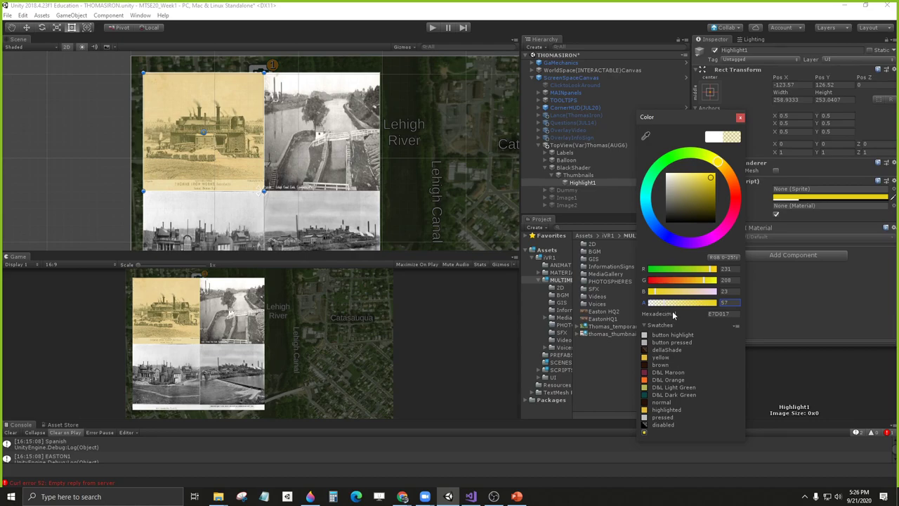
Step: Try red, purple, blue and green hues, ending on orange-red
left_click(735, 202)
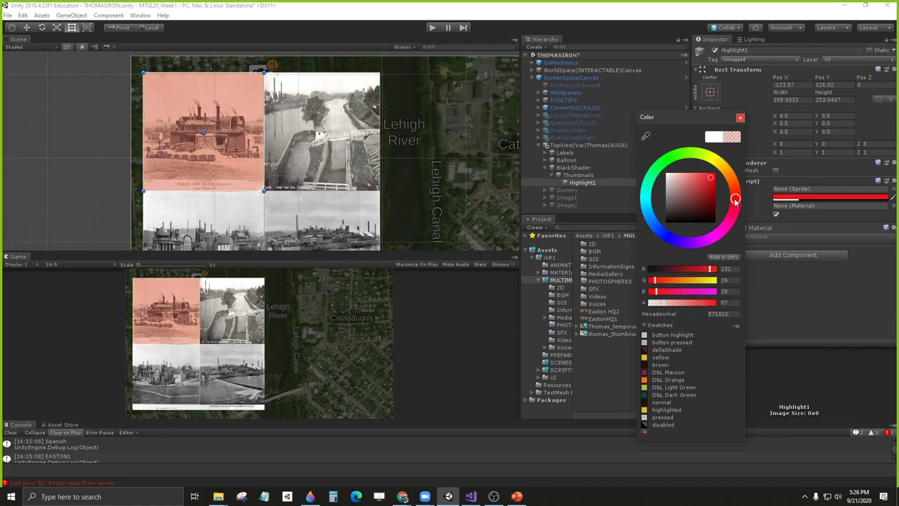
left_click(688, 243)
left_click(661, 235)
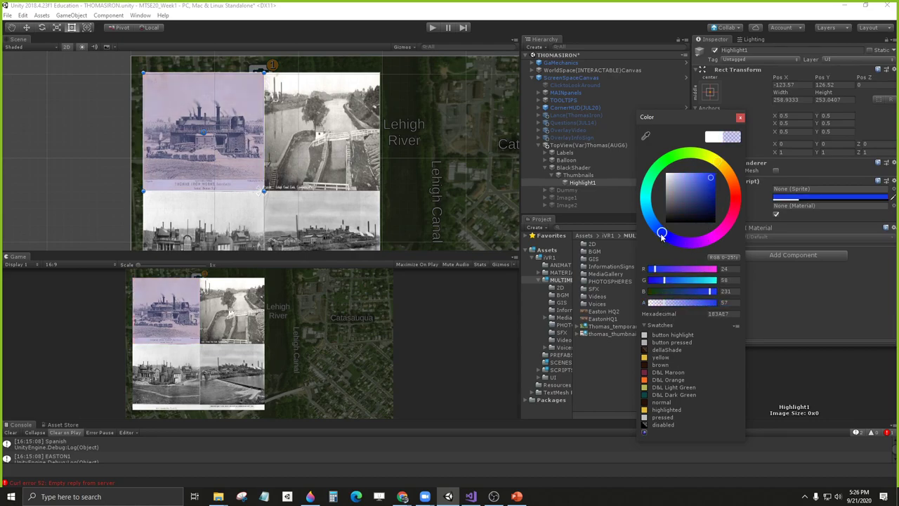
left_click(653, 173)
left_click(734, 211)
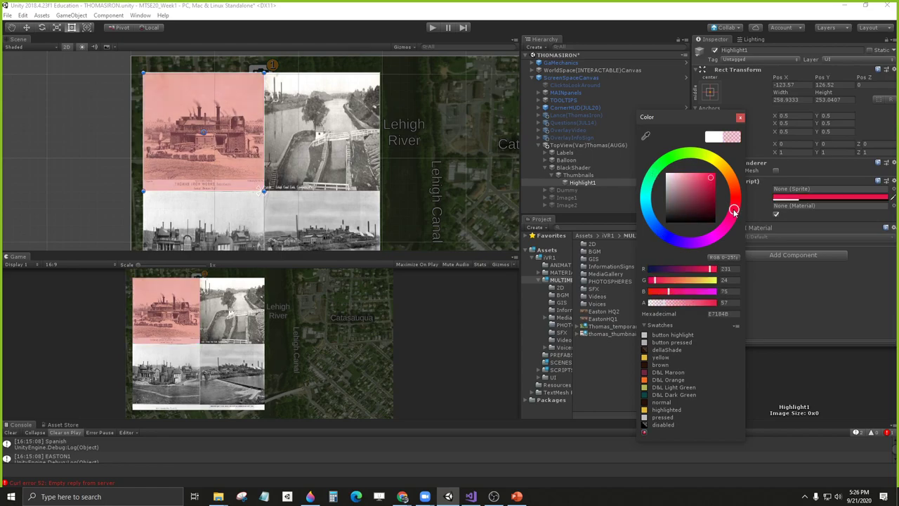
left_click(731, 236)
left_click(736, 215)
left_click(735, 194)
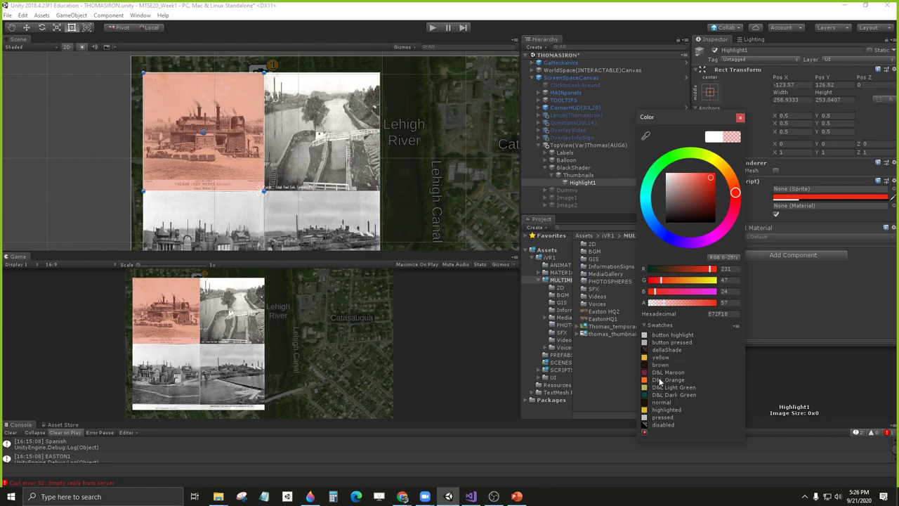
Step: After trying the green swatches, apply D&L Orange at alpha 100 and close the picker
left_click(646, 396)
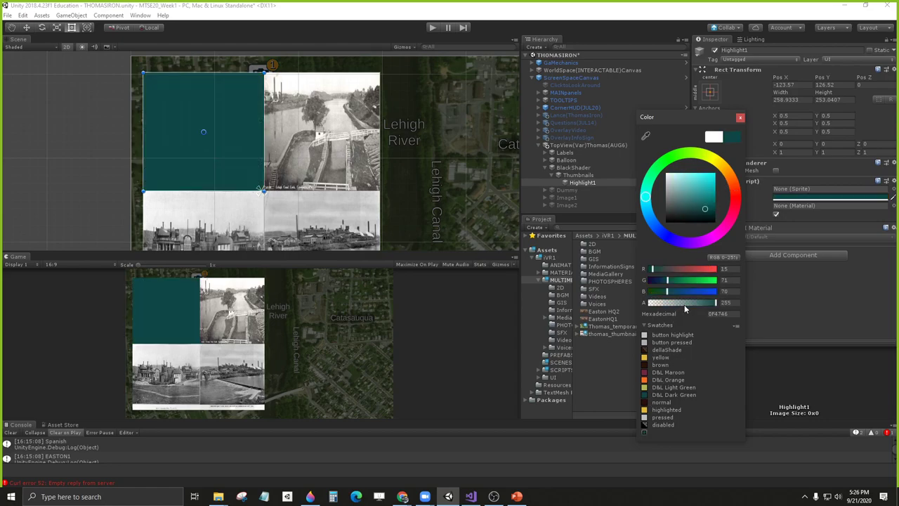
left_click(686, 304)
left_click(645, 387)
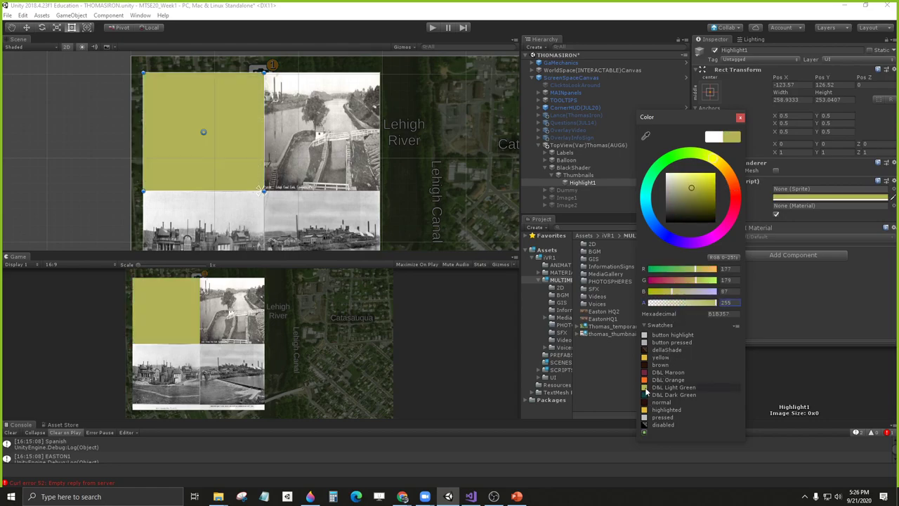
left_click(646, 380)
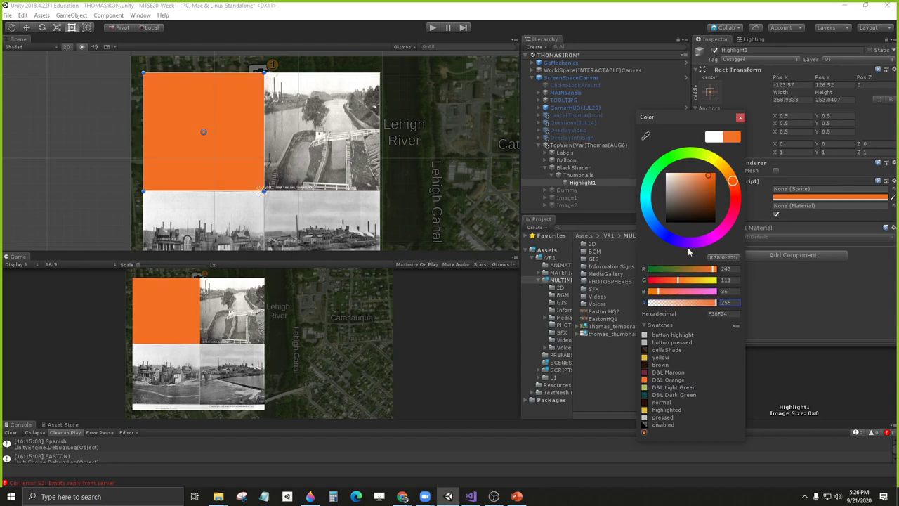
left_click_drag(686, 305, 675, 306)
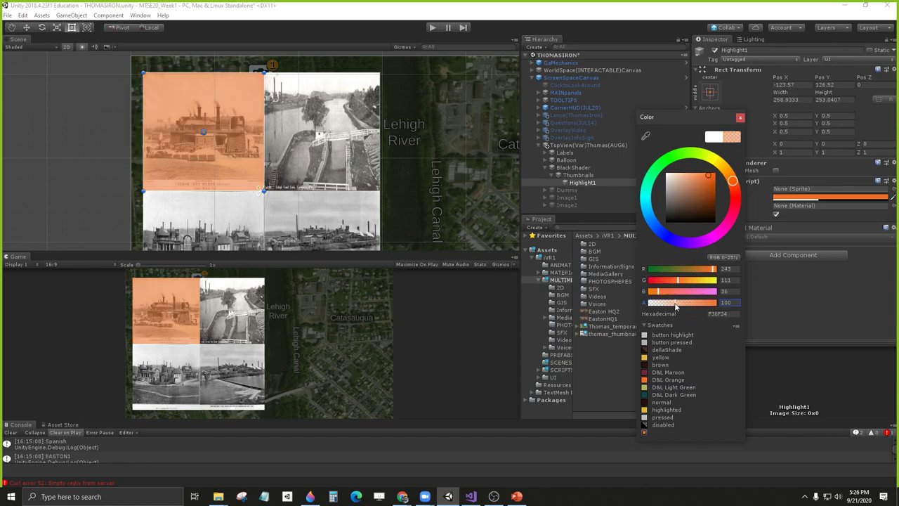
left_click(740, 117)
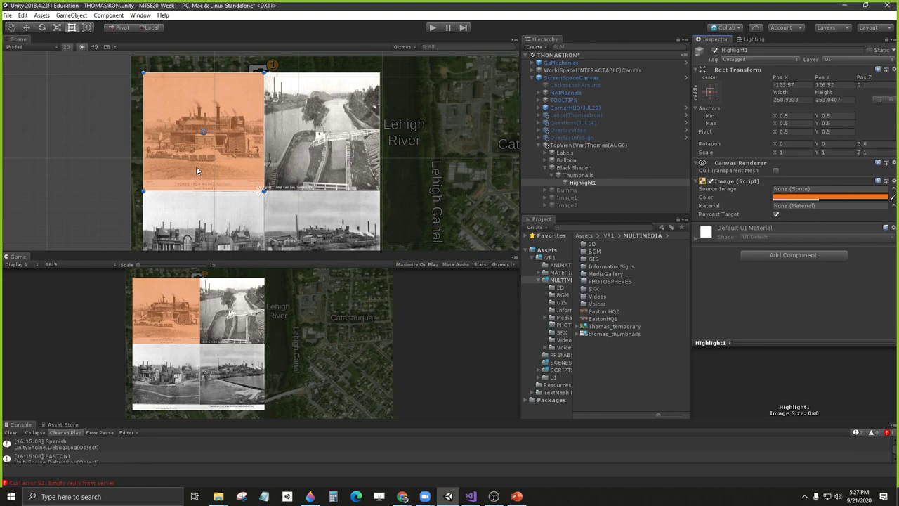
left_click_drag(276, 254, 276, 258)
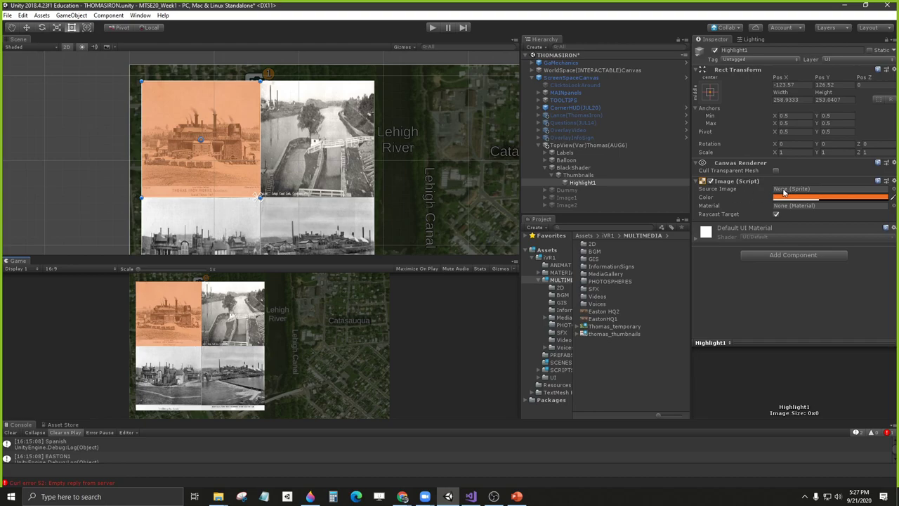
left_click(806, 190)
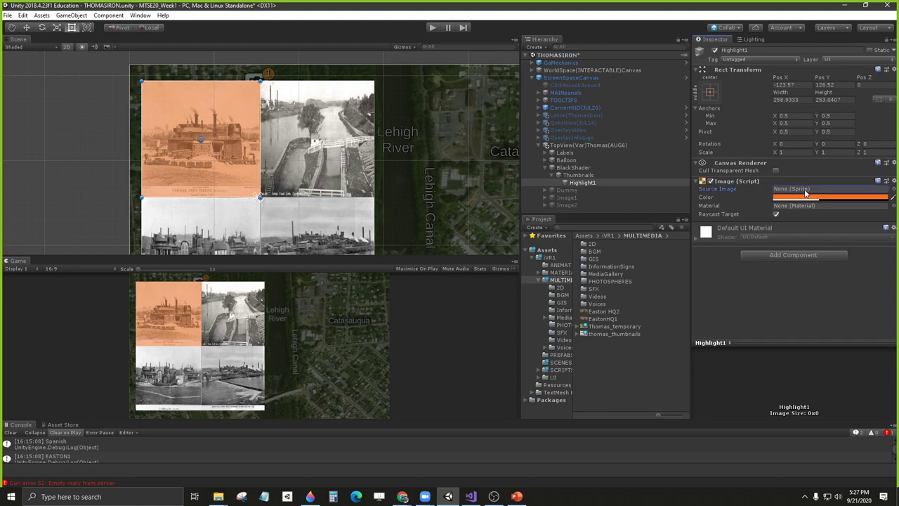
Step: Set Highlight1's Source Image to the built-in UISprite after briefly trying UIMask
left_click(893, 196)
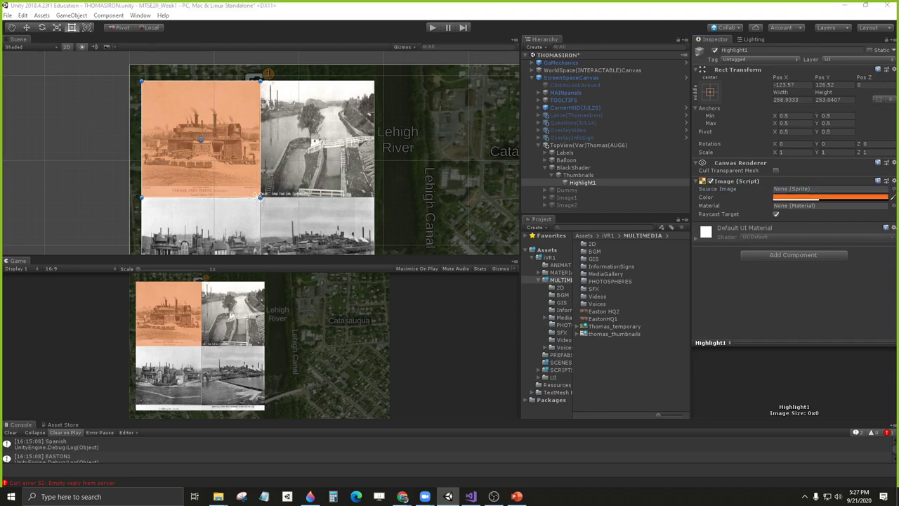
scroll(407, 190, "down", 5)
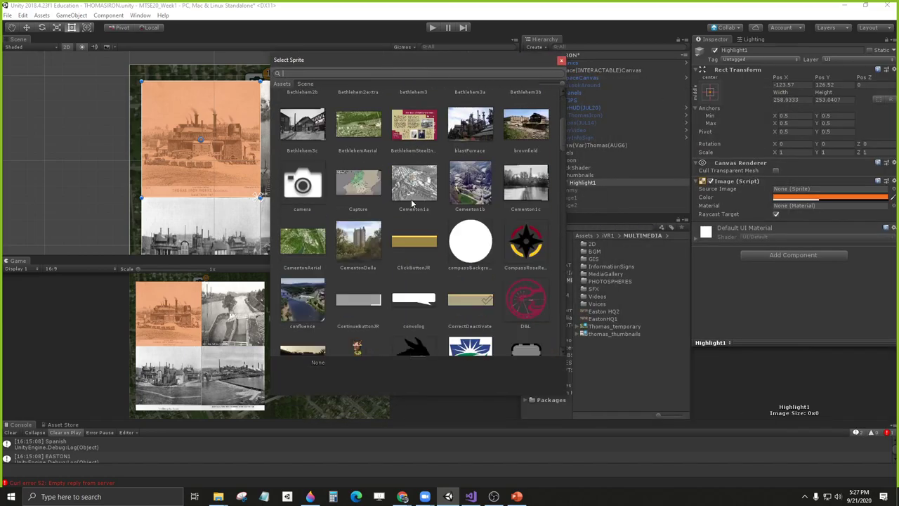
scroll(412, 201, "down", 15)
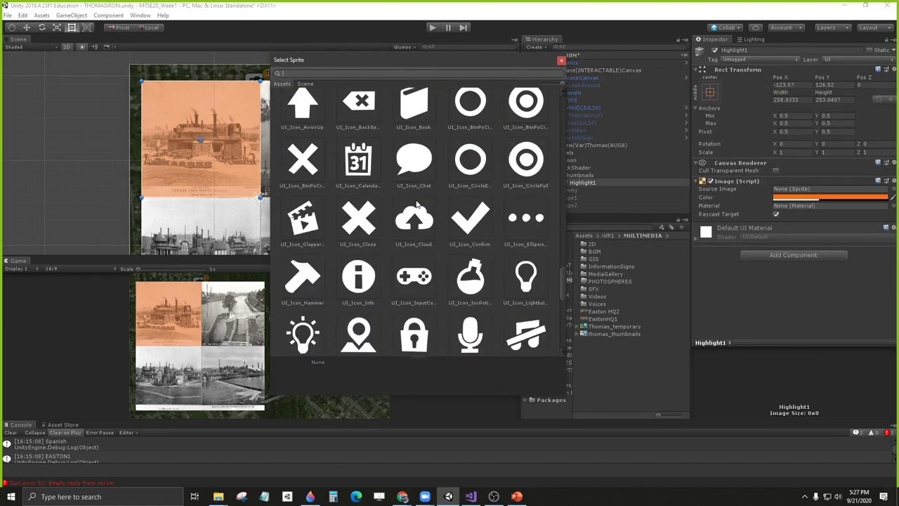
scroll(416, 207, "down", 10)
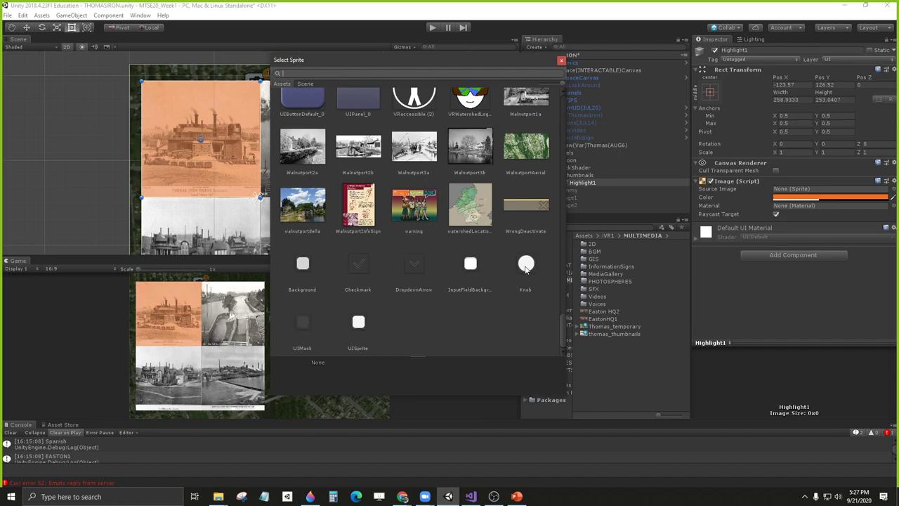
scroll(306, 329, "up", 1)
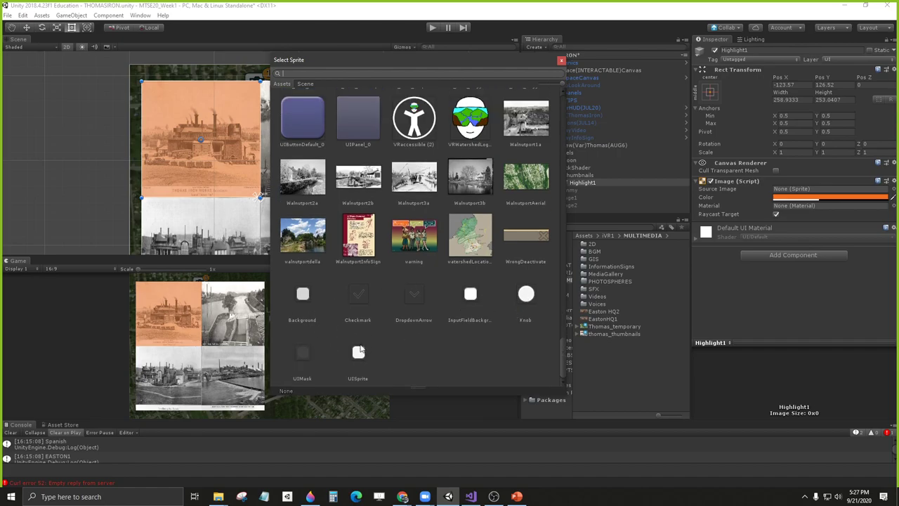
left_click(360, 351)
left_click(299, 354)
left_click(347, 359)
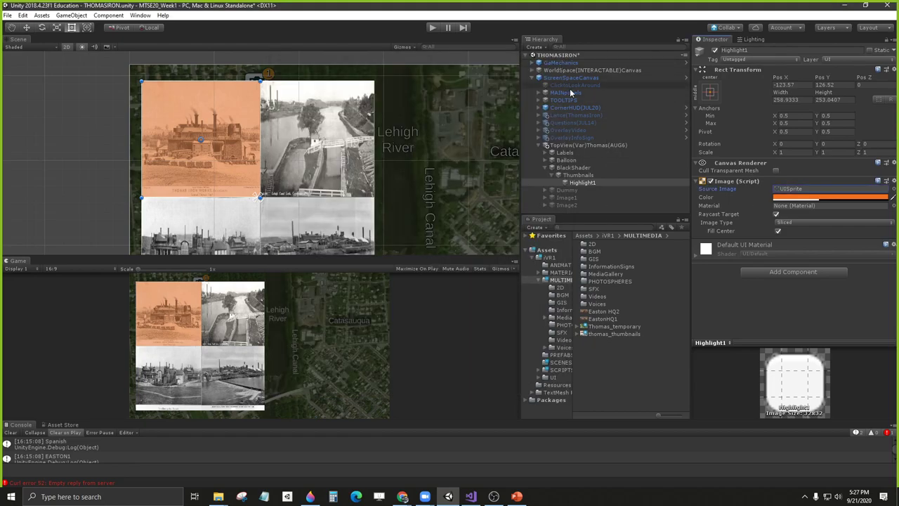
Step: Untick Fill Center and raise Highlight1's colour alpha to 255 for a solid orange outline
left_click(562, 62)
left_click(778, 231)
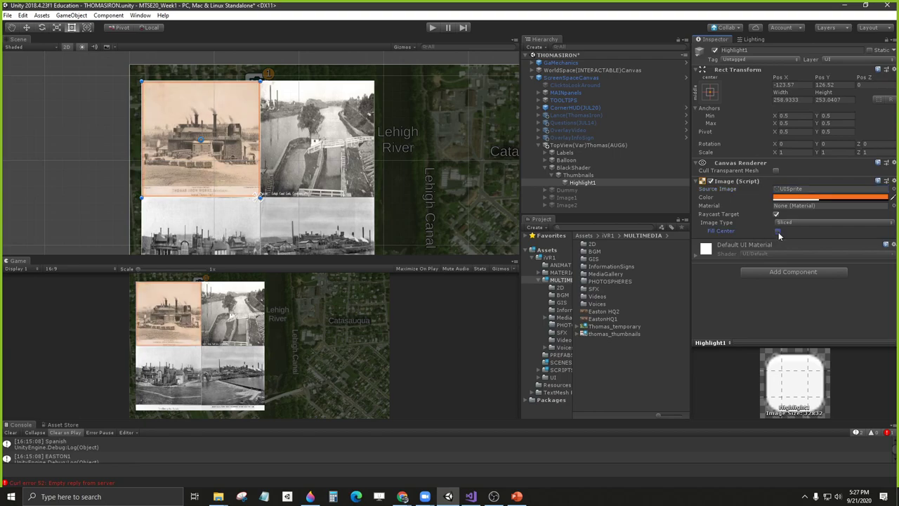
scroll(209, 133, "up", 5)
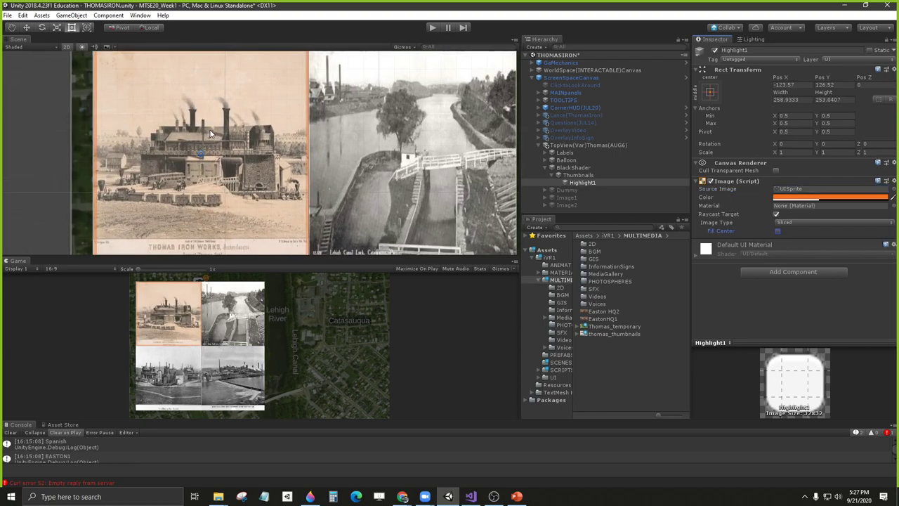
scroll(209, 133, "down", 3)
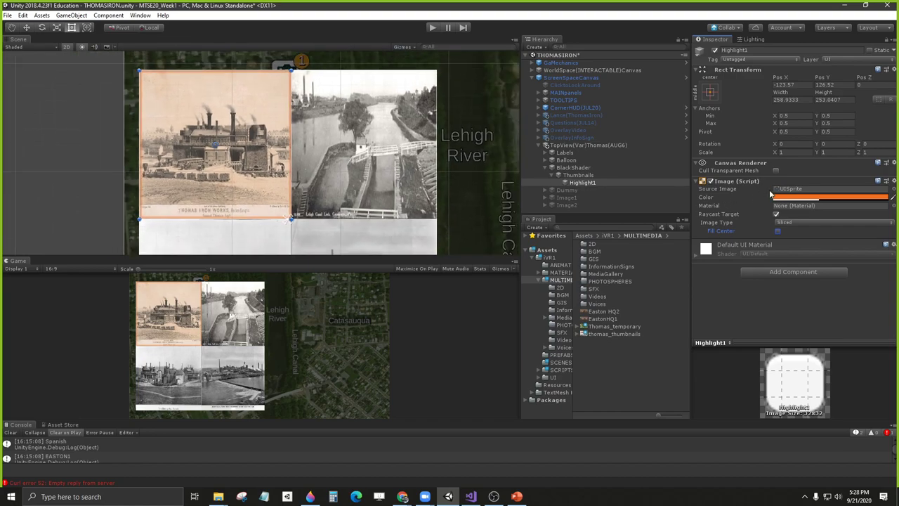
left_click(791, 197)
left_click(677, 303)
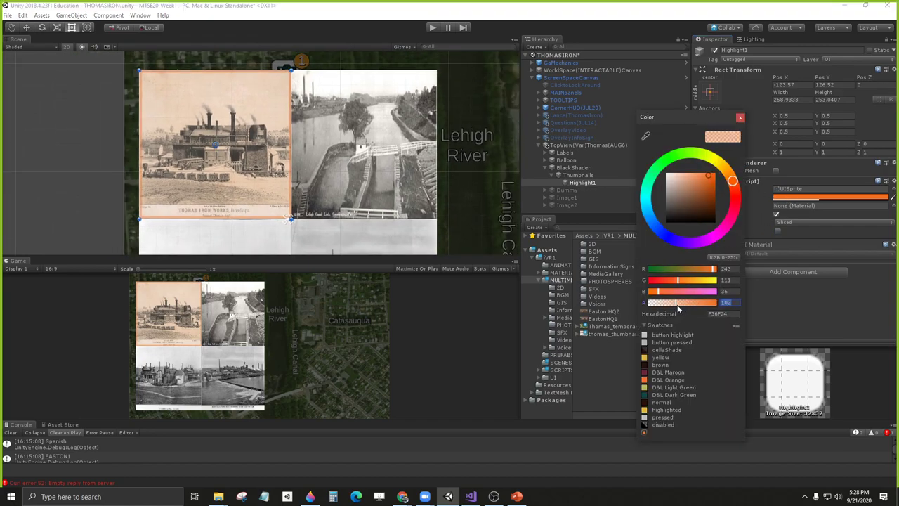
left_click_drag(678, 308, 710, 304)
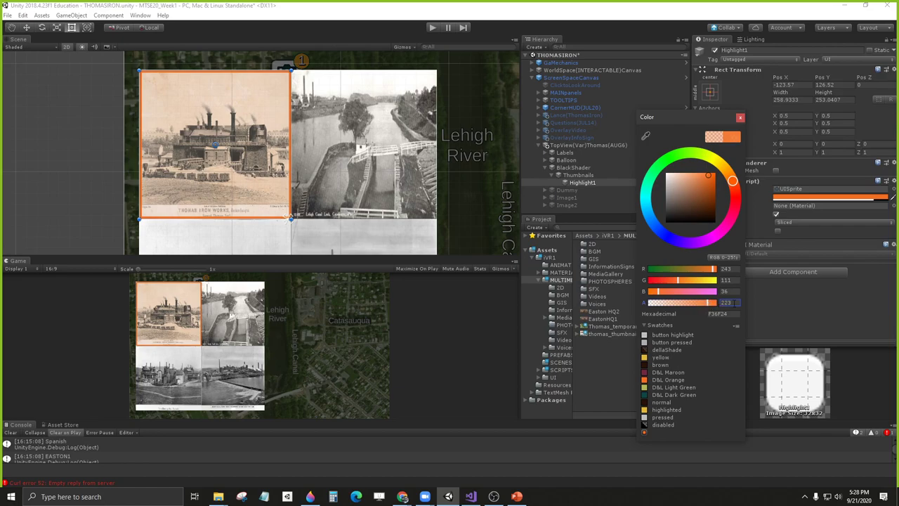
left_click_drag(710, 304, 724, 304)
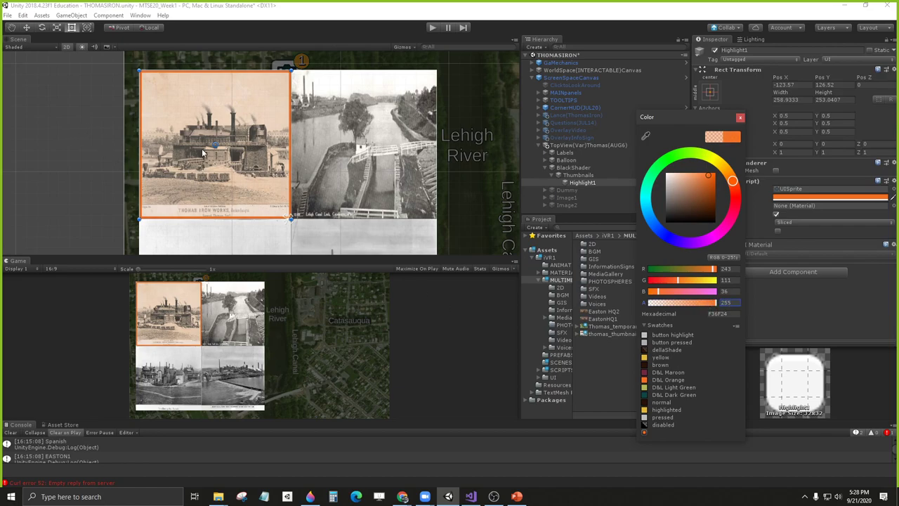
Step: Tick Fill Center again and try the UI_Icon_StarEmpty source sprite
left_click(741, 117)
left_click(778, 231)
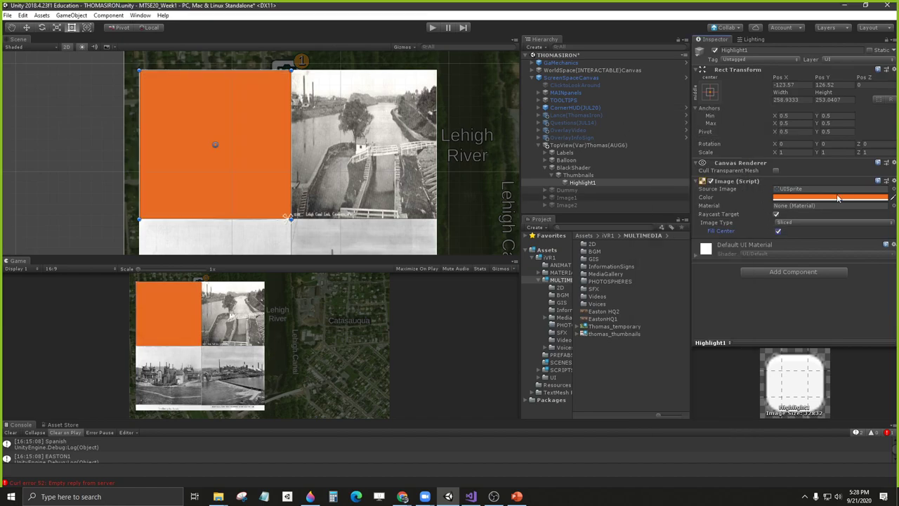
left_click(892, 189)
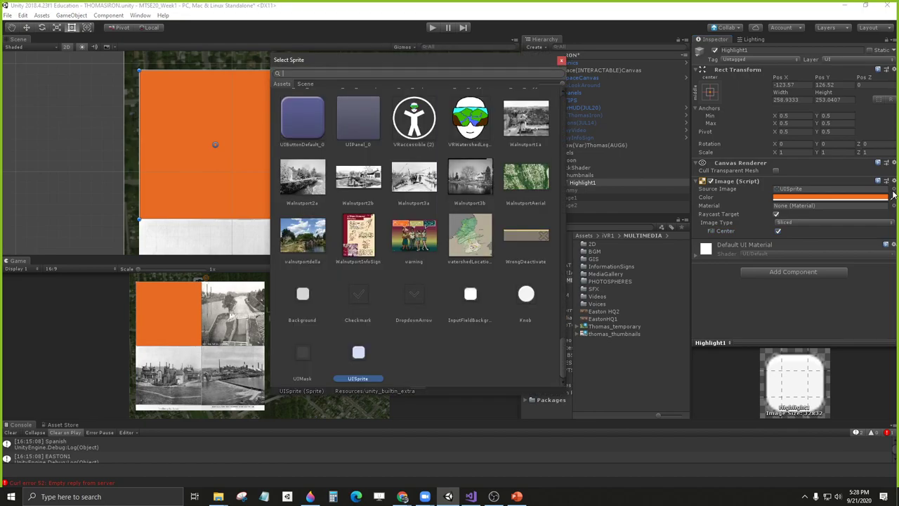
scroll(449, 310, "up", 2)
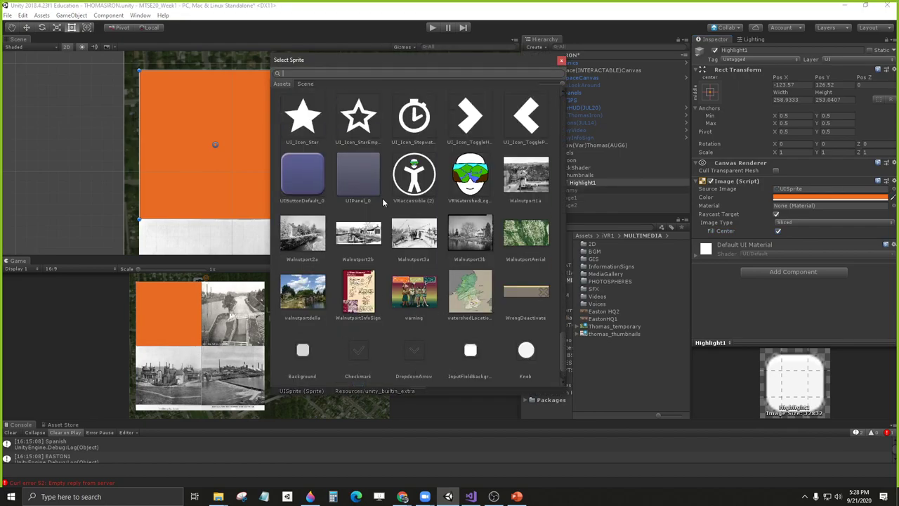
left_click(358, 118)
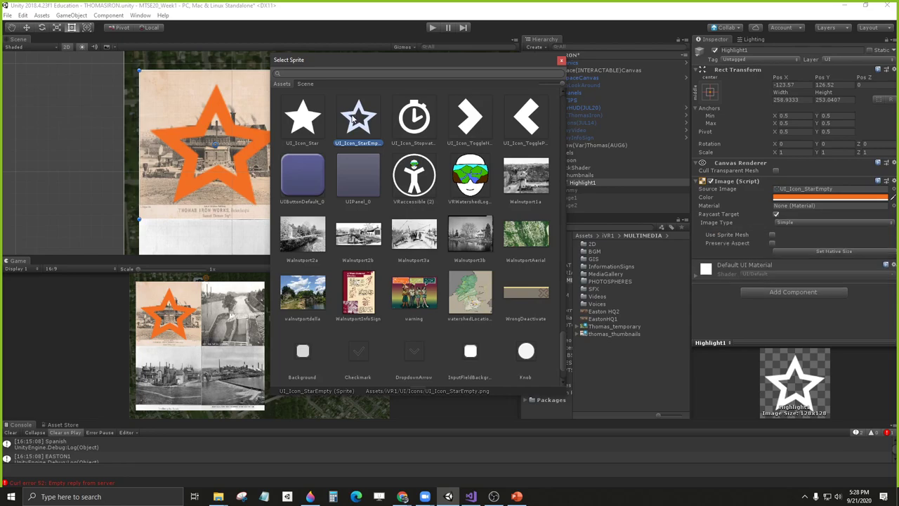
left_click(561, 60)
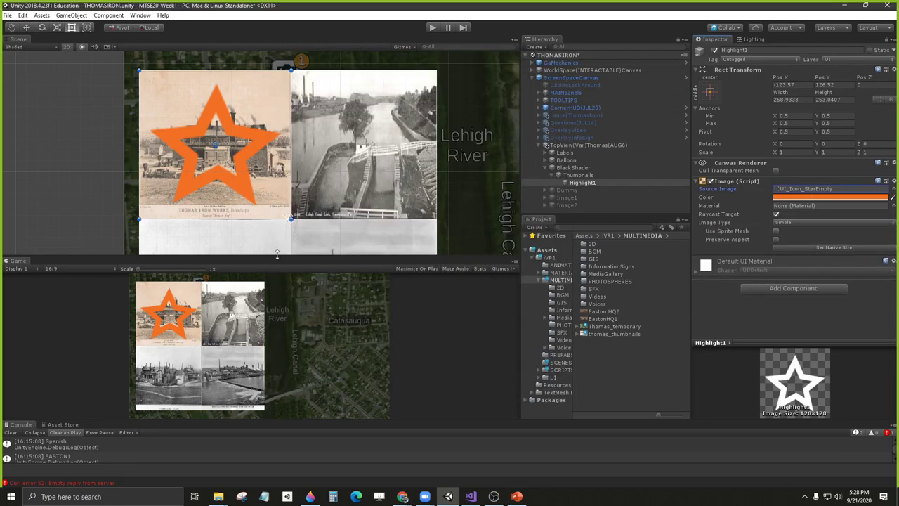
Step: Switch Highlight1's Source Image back to the plain UISprite
left_click(892, 189)
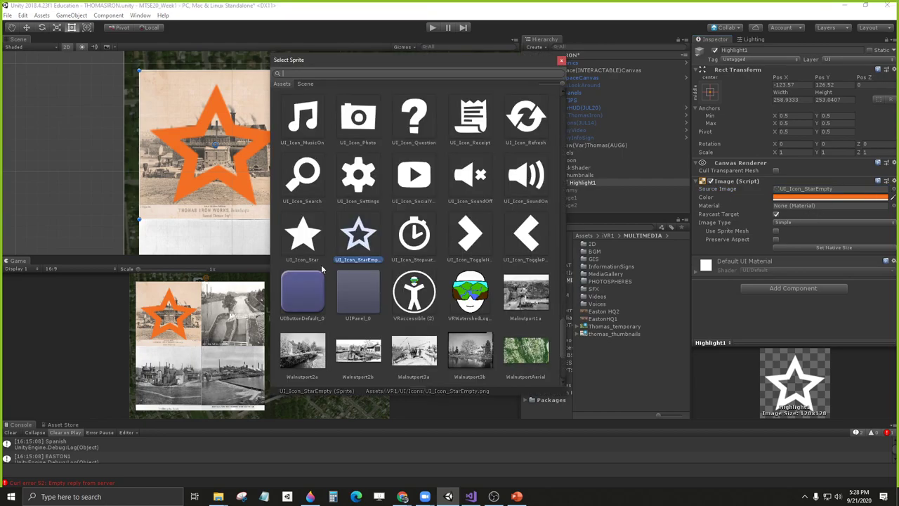
scroll(351, 277, "down", 5)
left_click(360, 354)
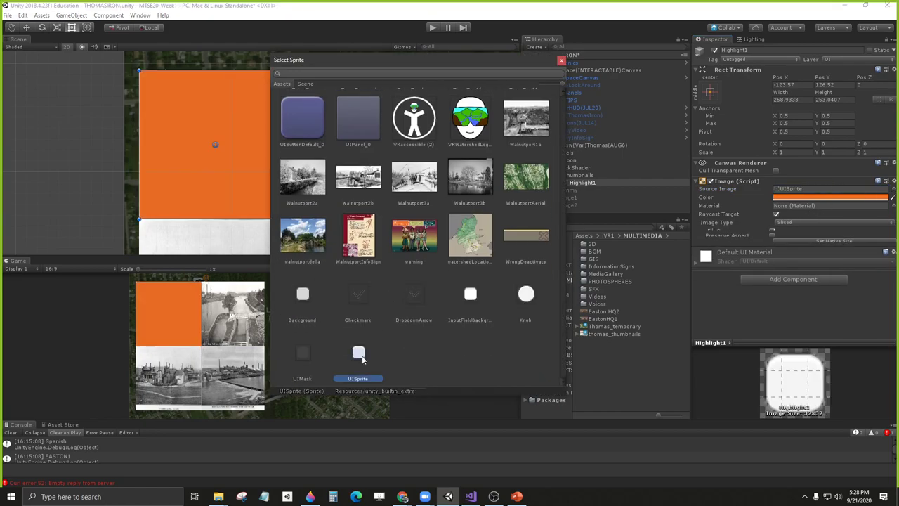
left_click(561, 61)
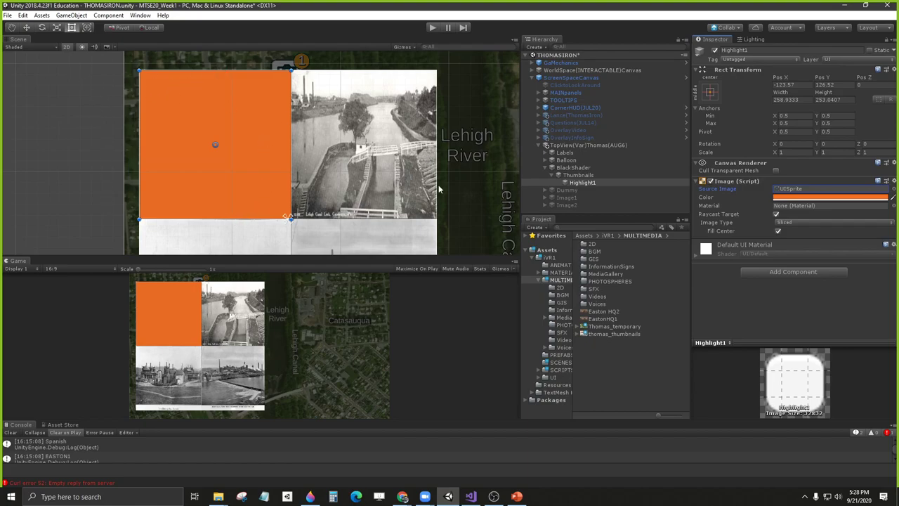
Step: Briefly lower then restore Highlight1's opacity, and switch it to outline-only
left_click(828, 197)
left_click_drag(714, 303, 666, 304)
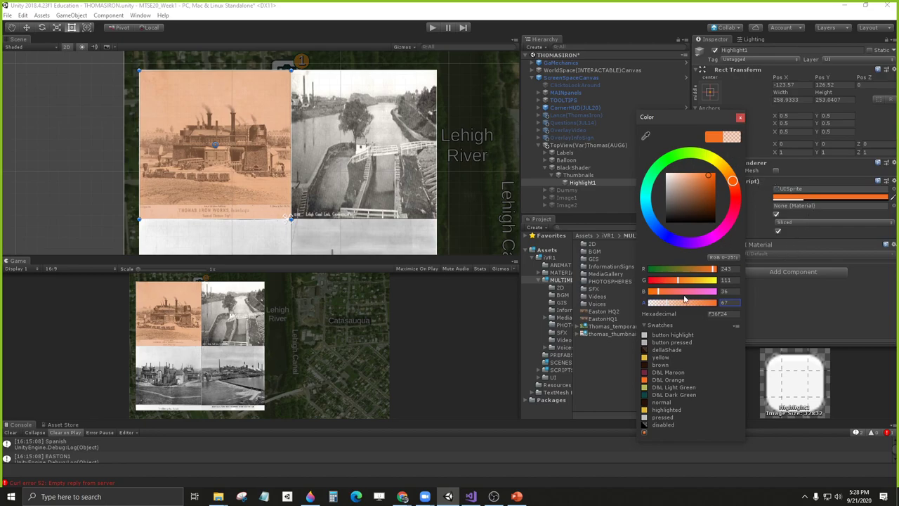
left_click_drag(665, 302, 715, 302)
left_click(740, 117)
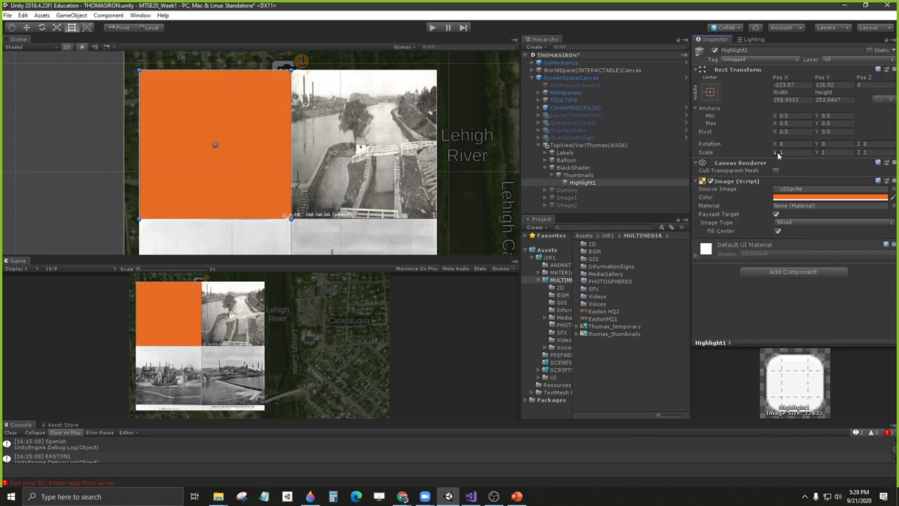
left_click(778, 231)
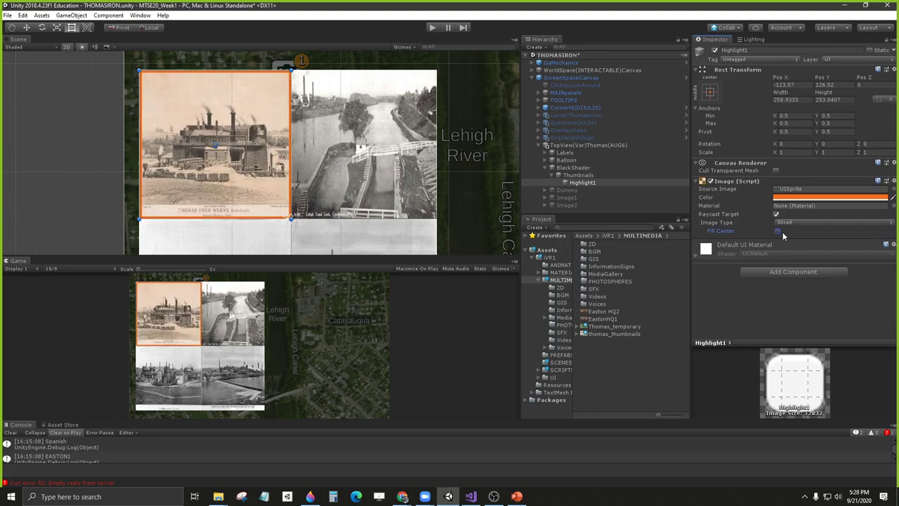
Step: Compare the D&L Light Green, Dark Green and Maroon swatches, then choose D&L Orange (F36F24)
left_click(812, 198)
left_click(644, 388)
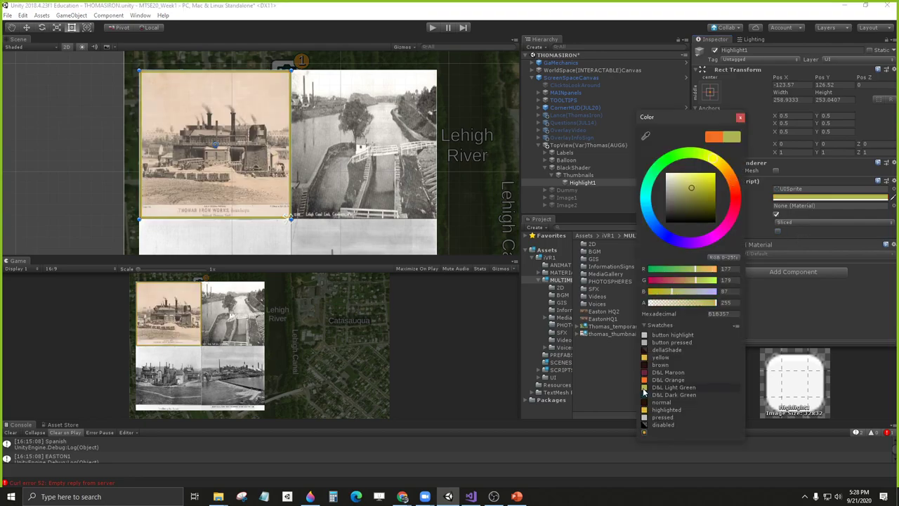
left_click(644, 395)
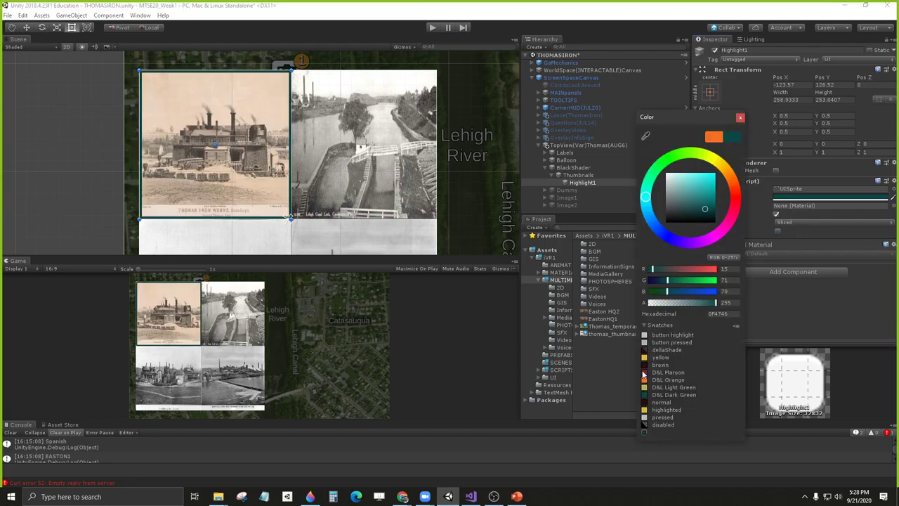
left_click(644, 373)
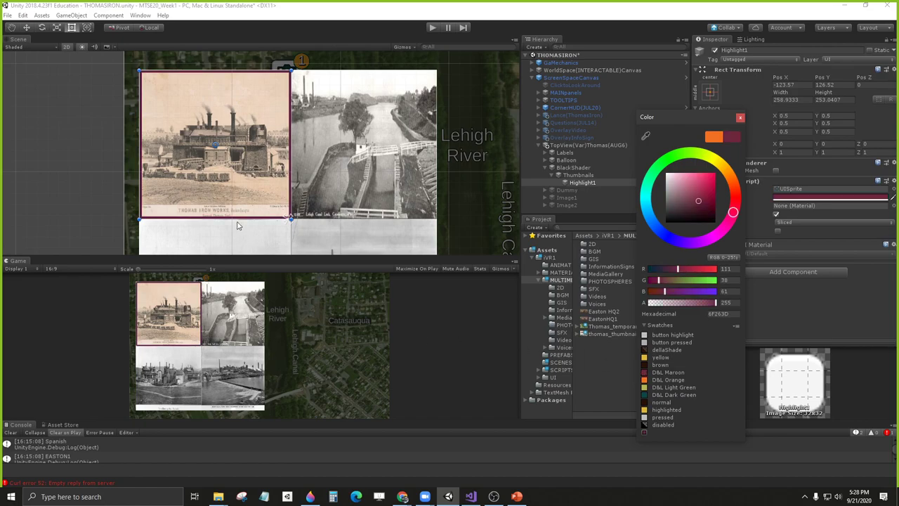
left_click(644, 387)
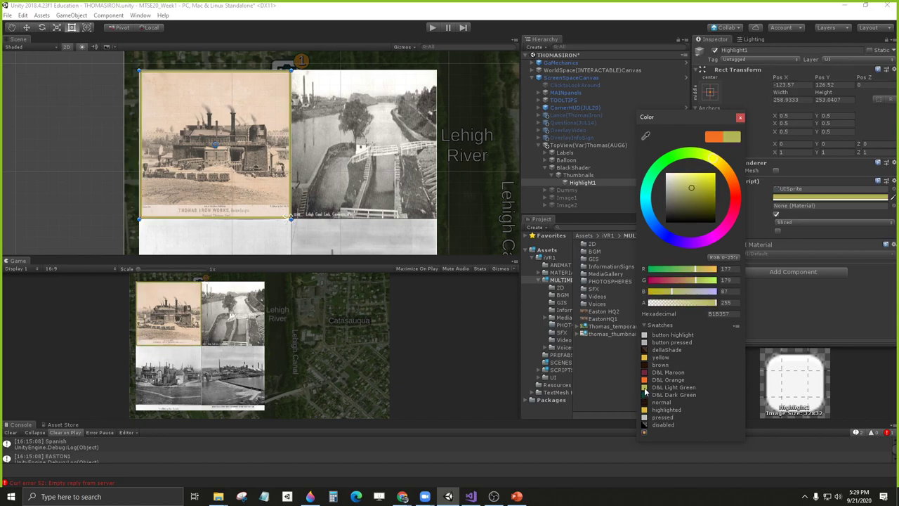
left_click(644, 395)
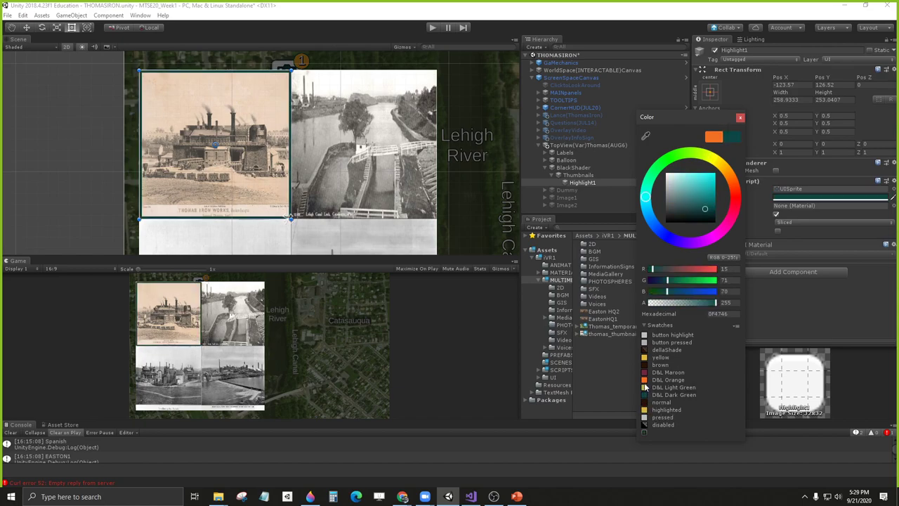
left_click(645, 372)
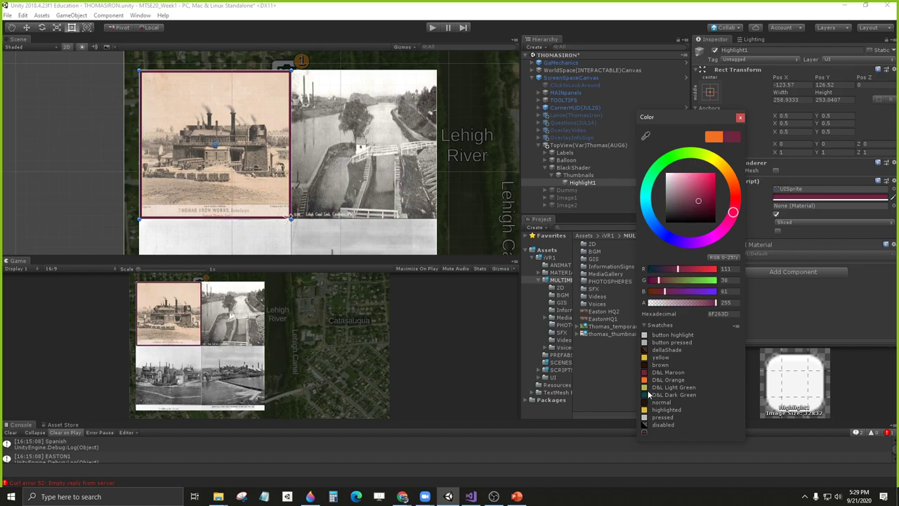
left_click(645, 389)
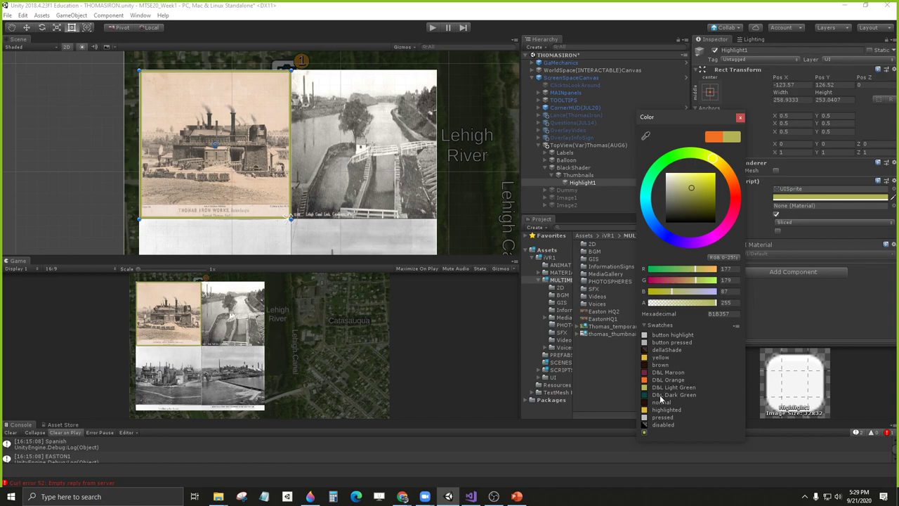
left_click(658, 379)
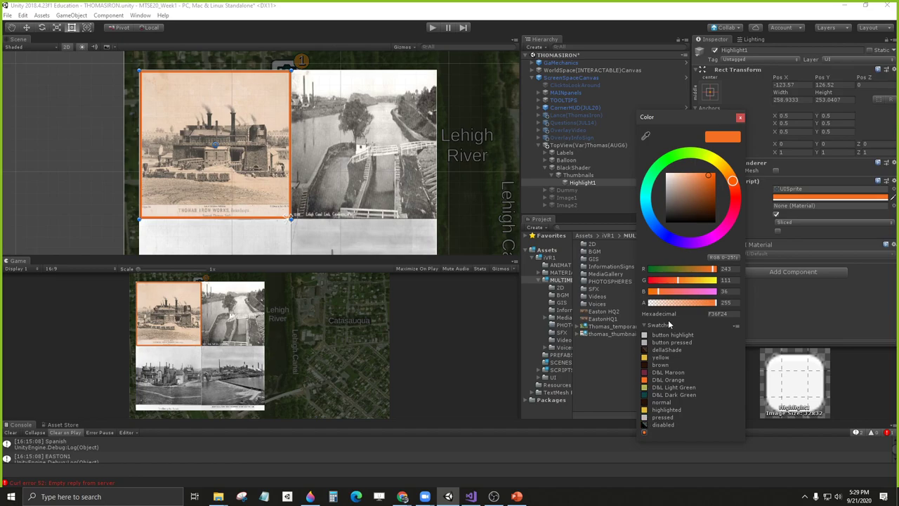
left_click(740, 118)
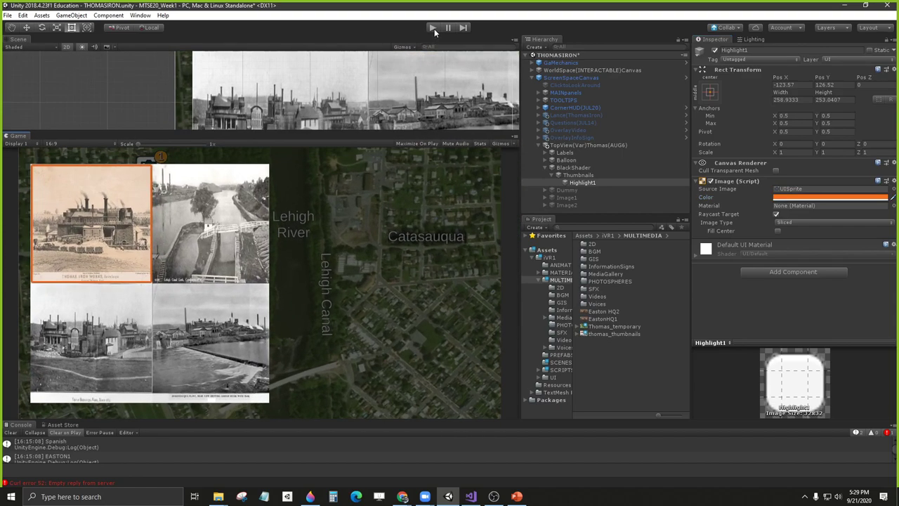
Step: Test the scene in Play mode, then deactivate BlackShader to hide the thumbnail grid
left_click(433, 28)
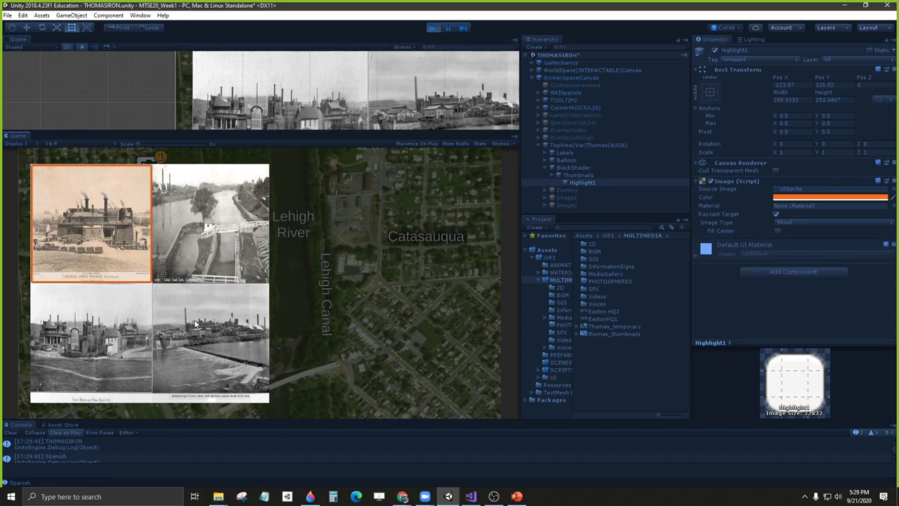
left_click(431, 27)
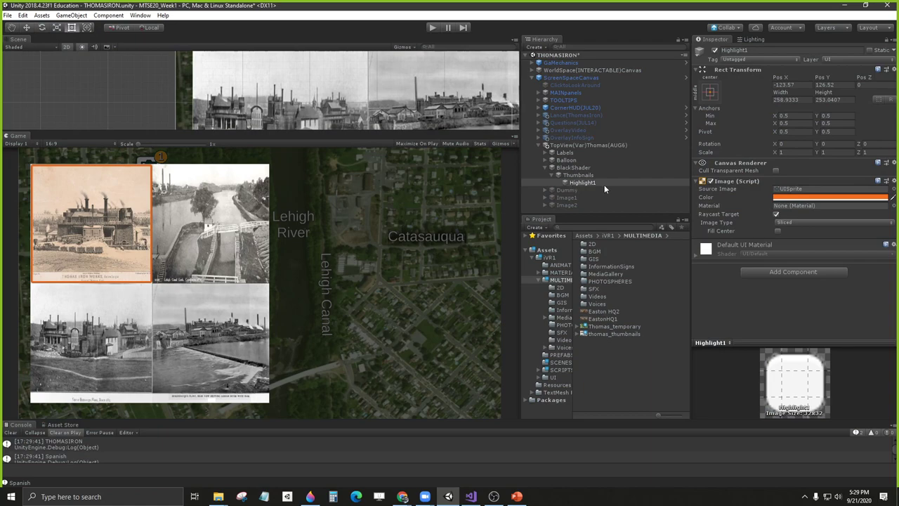
left_click(579, 176)
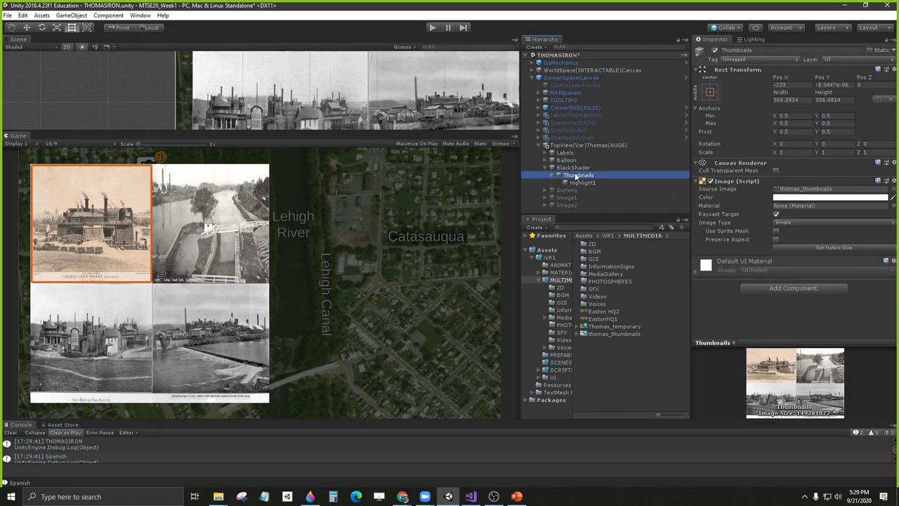
left_click(573, 168)
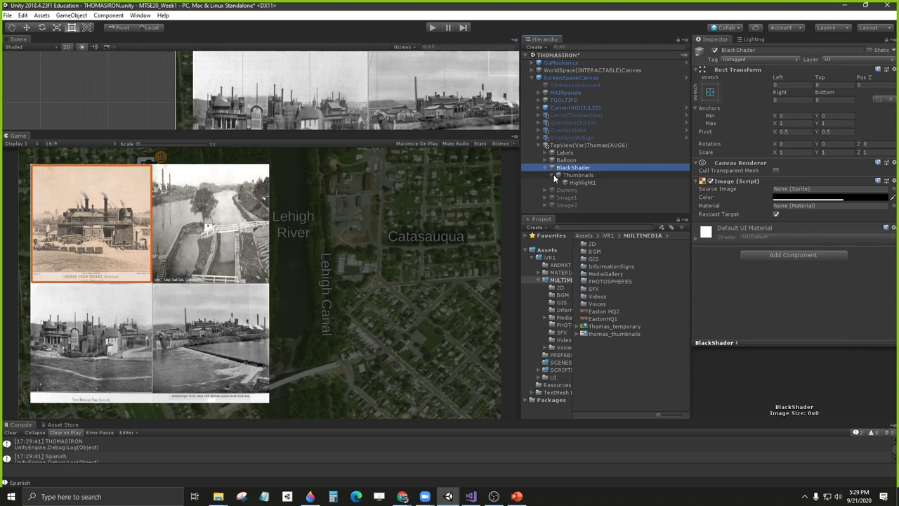
left_click(555, 175)
left_click(552, 168)
left_click(714, 50)
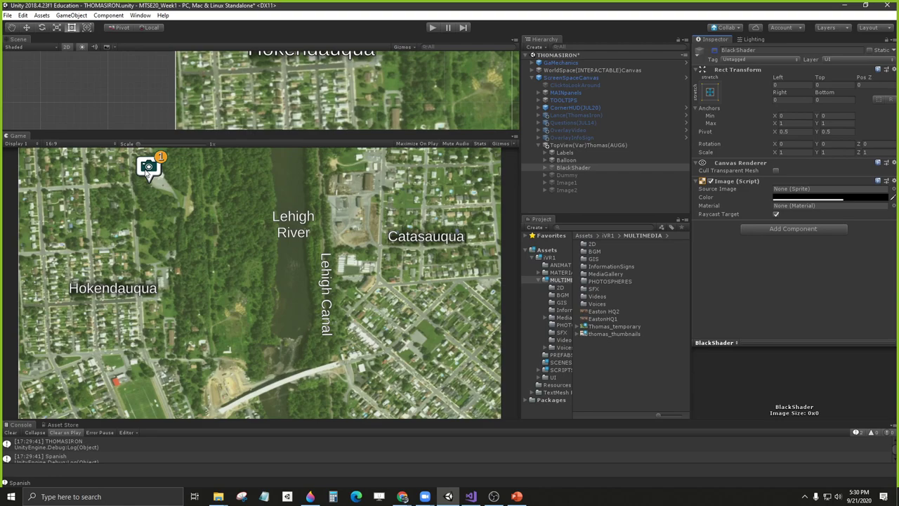
Step: Select Balloon, check its Image and Cam children, and scroll to its Button's On Click events
left_click(566, 160)
scroll(829, 204, "down", 5)
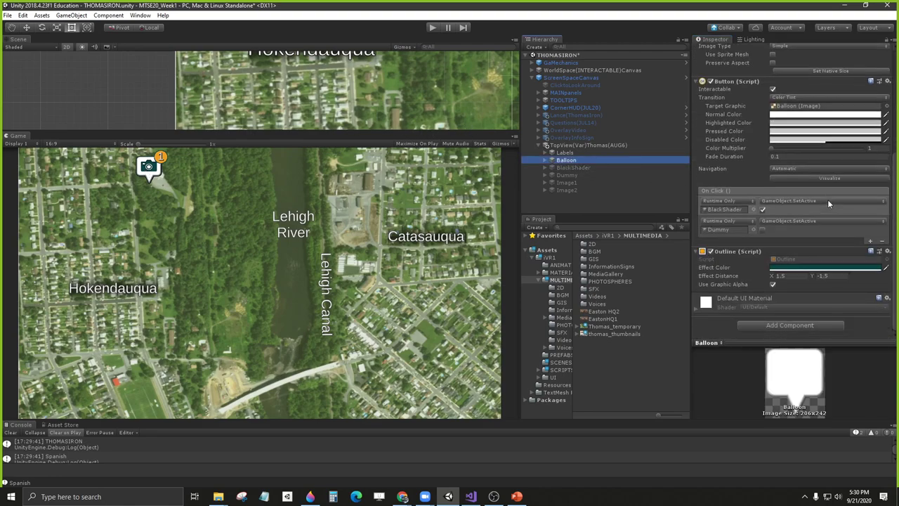
left_click(545, 160)
left_click(556, 176)
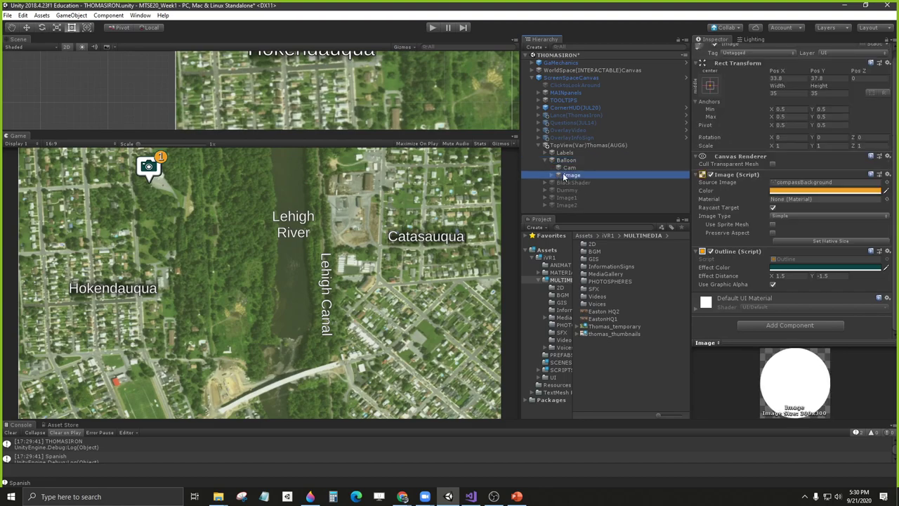
left_click(571, 169)
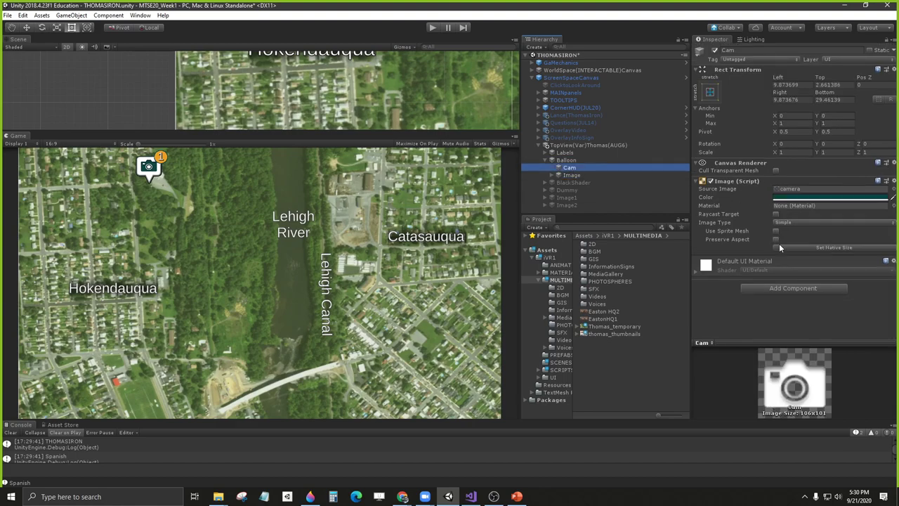
left_click(562, 160)
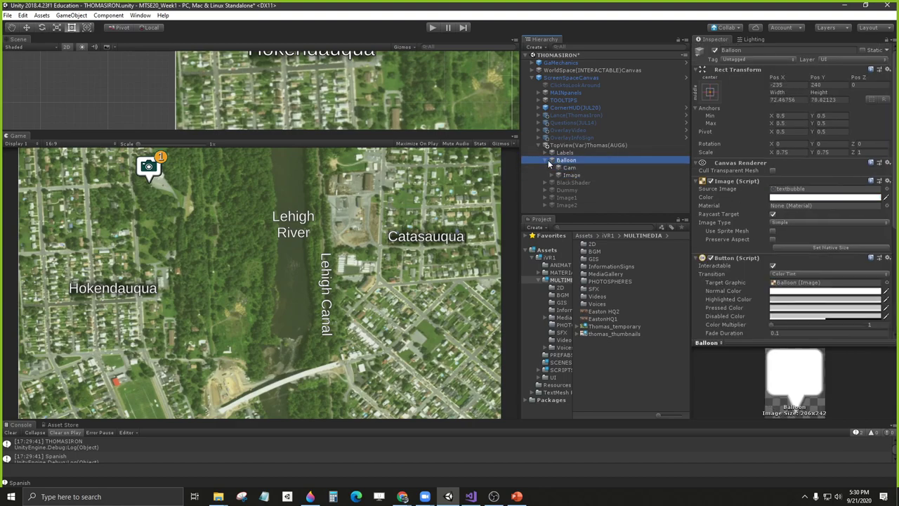
left_click(546, 160)
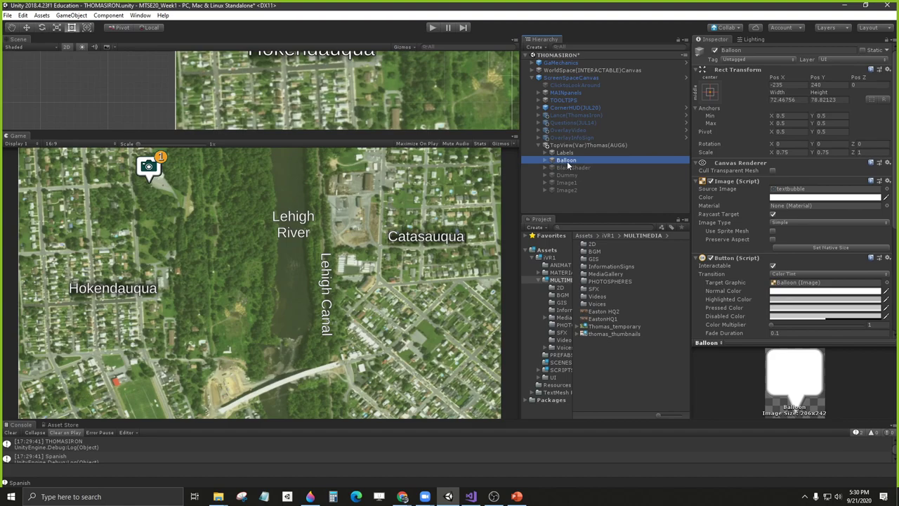
scroll(795, 330, "down", 6)
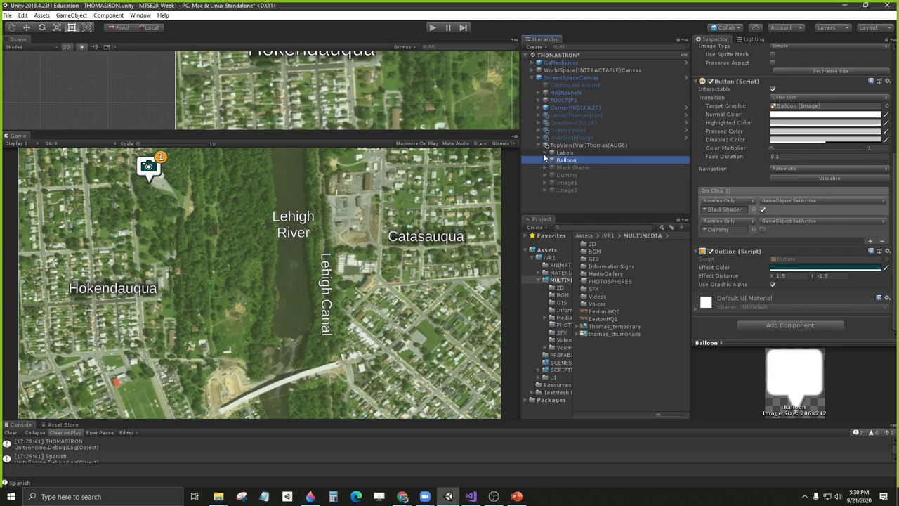
left_click(568, 161)
left_click(566, 167)
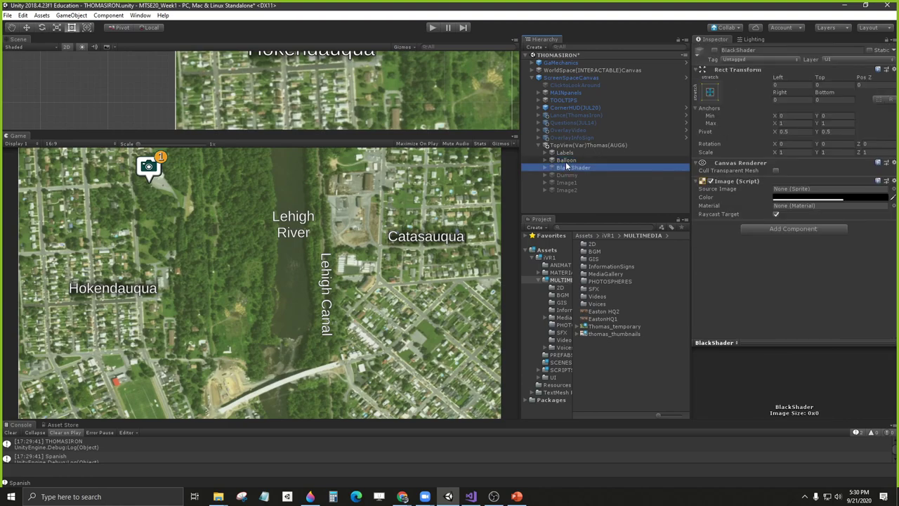
scroll(779, 191, "up", 2)
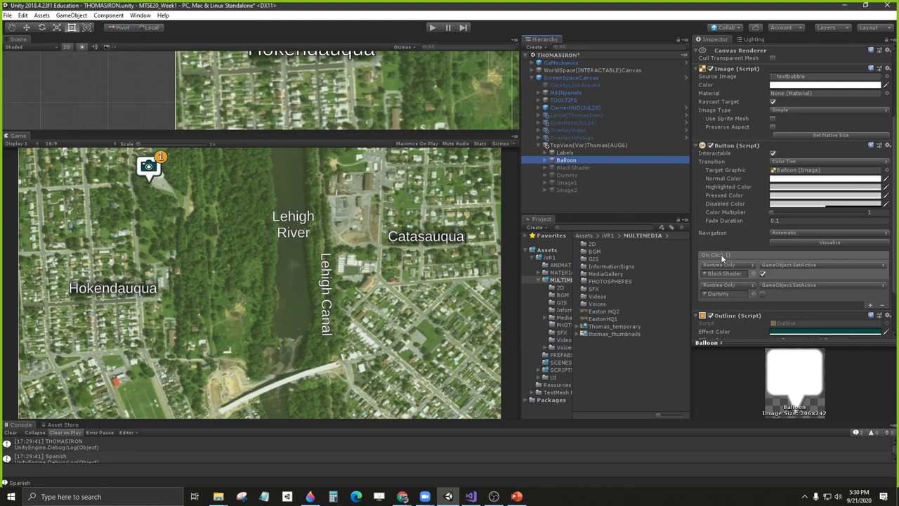
scroll(741, 255, "down", 2)
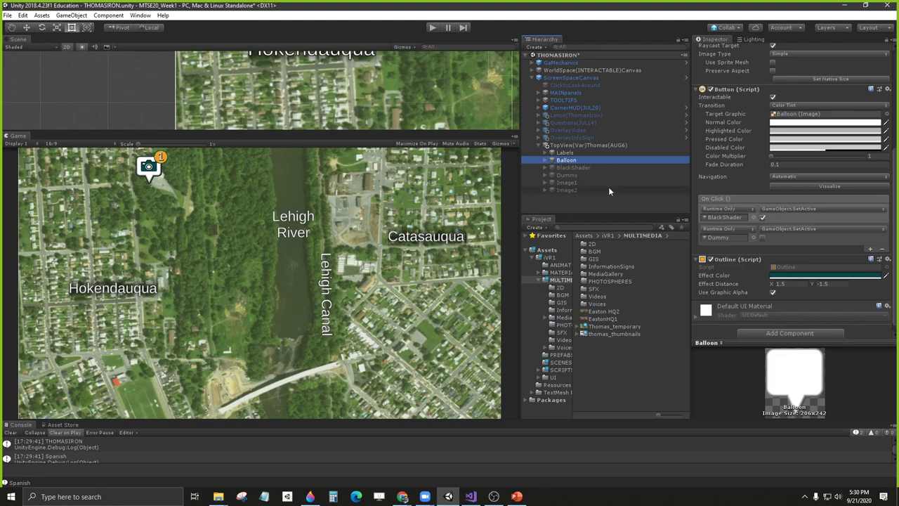
Step: Set the On Click event to call GameObject.SetActive(true) on BlackShader
left_click_drag(562, 173, 727, 217)
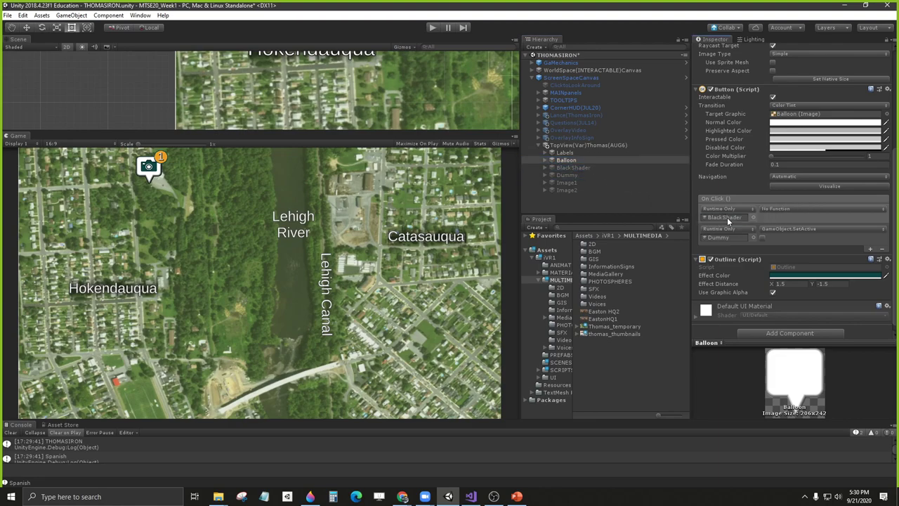
left_click_drag(570, 169, 728, 222)
left_click(790, 209)
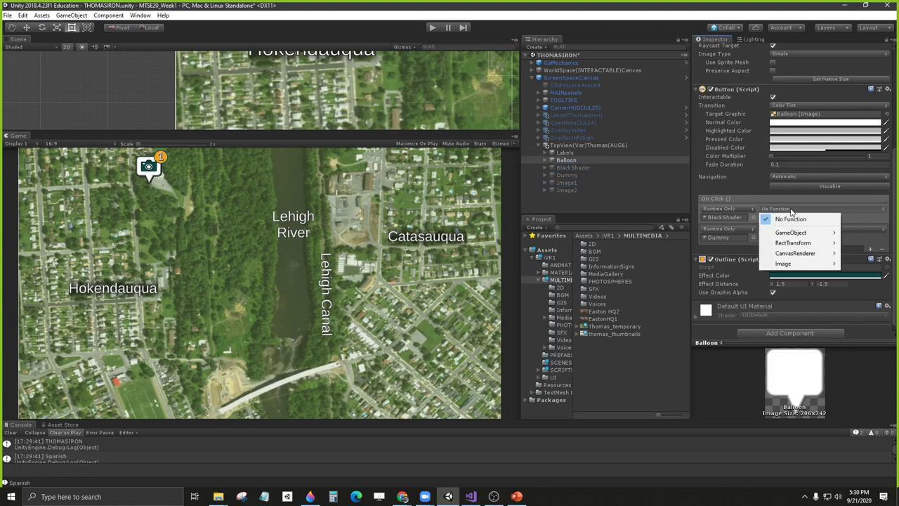
mouse_move(792, 232)
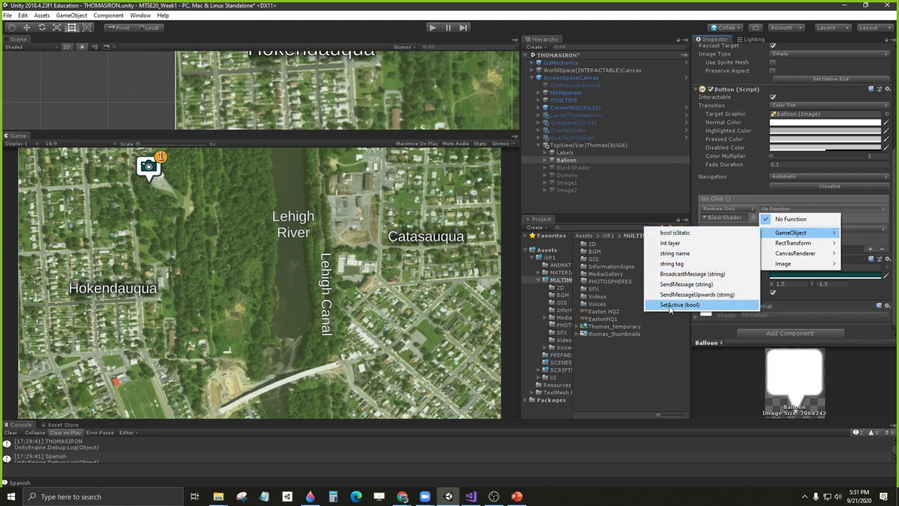
left_click(670, 306)
left_click(763, 219)
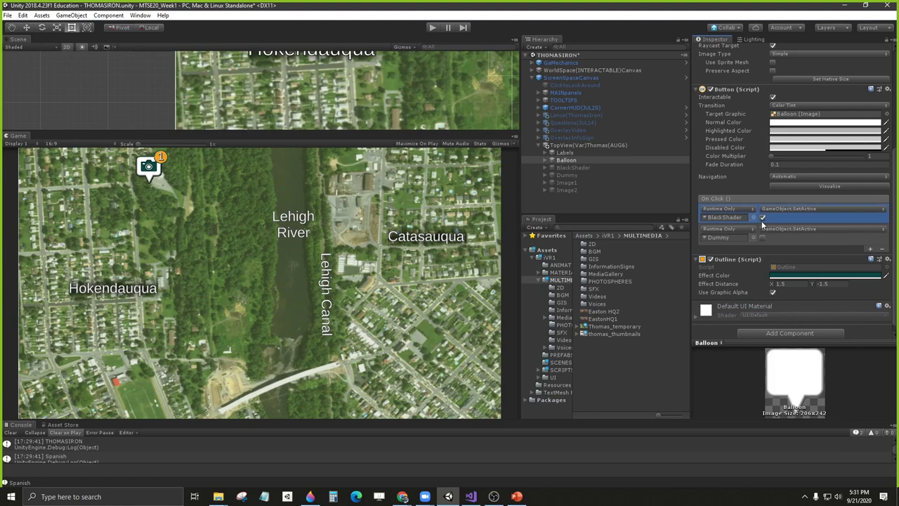
left_click(763, 219)
left_click(763, 219)
Step: Remove the Dummy entry from Balloon's On Click list
left_click(763, 239)
left_click(700, 237)
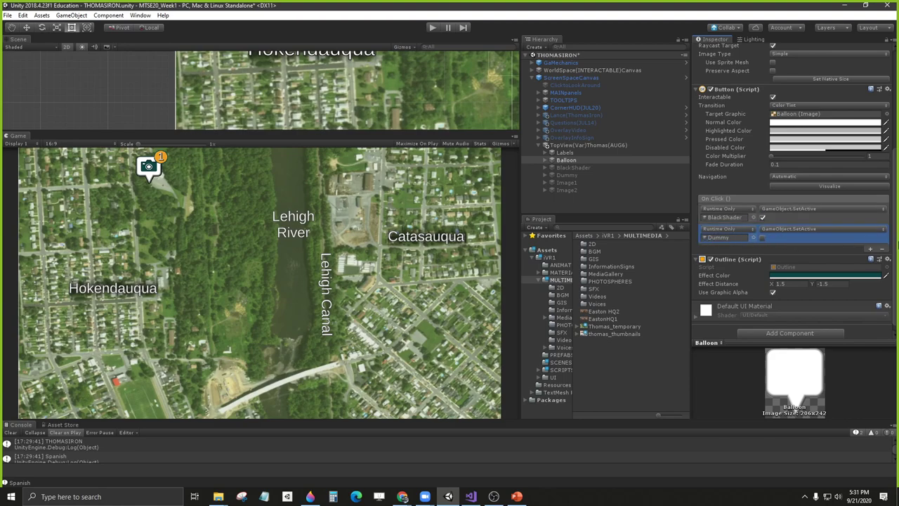
left_click(883, 249)
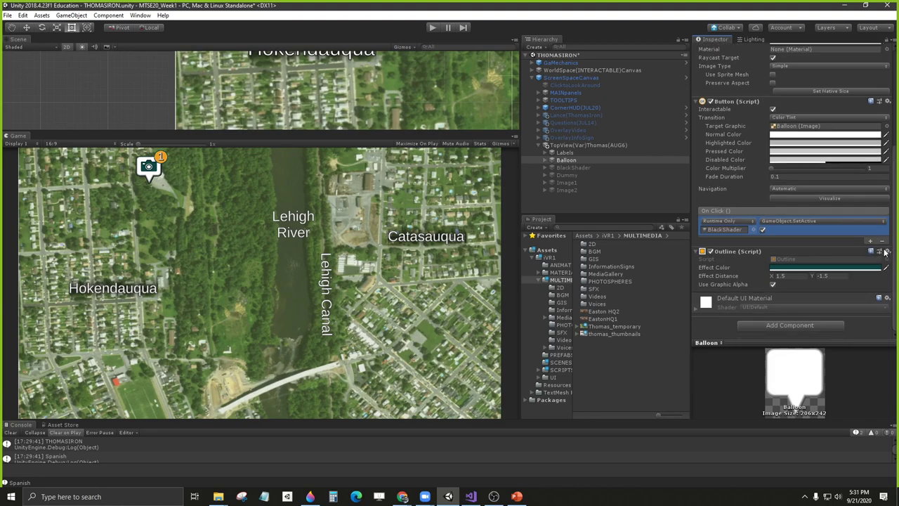
left_click(551, 161)
left_click(545, 160)
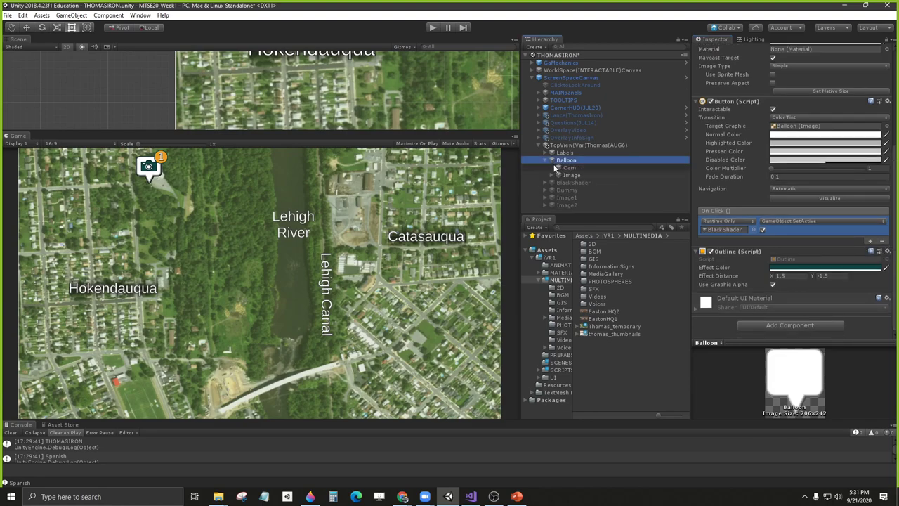
left_click(545, 160)
left_click(570, 168)
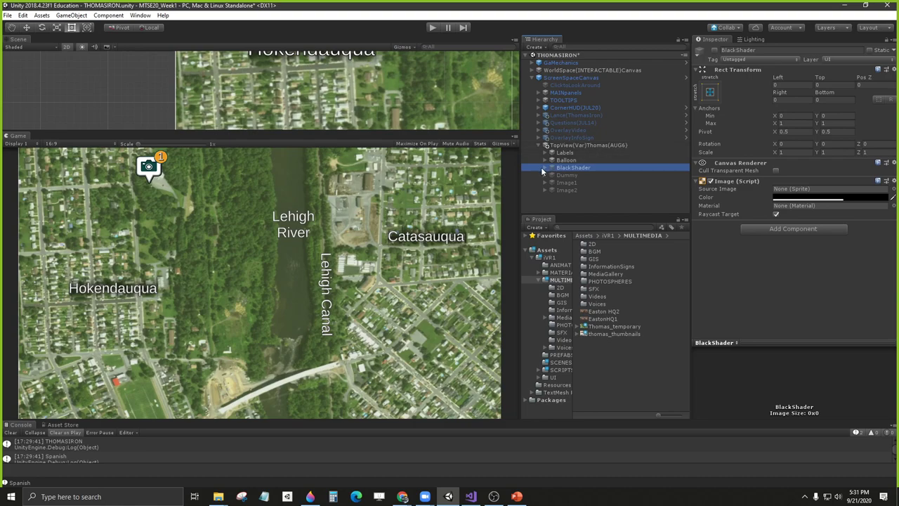
left_click(572, 176)
left_click(573, 168)
left_click(147, 172)
left_click(579, 169)
left_click(714, 52)
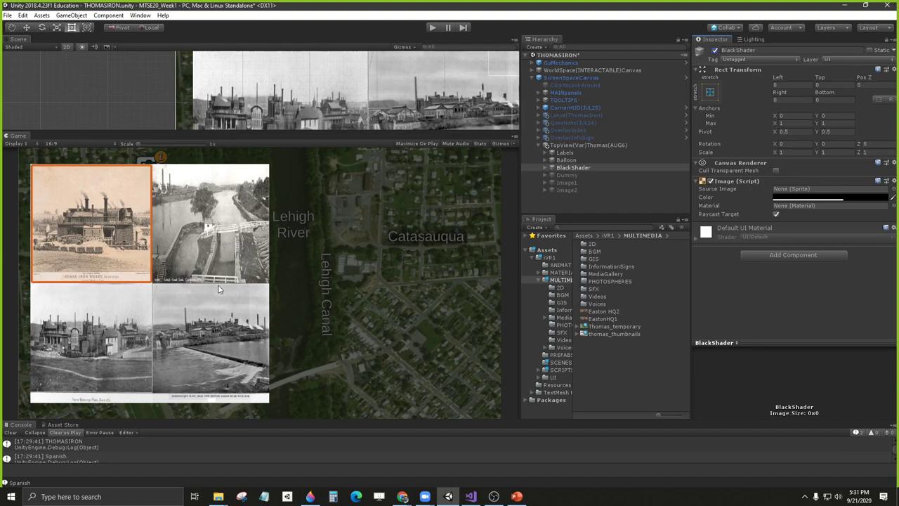
Step: Expand BlackShader and Thumbnails, then deactivate Highlight1 to hide its orange border
left_click(546, 167)
left_click(578, 175)
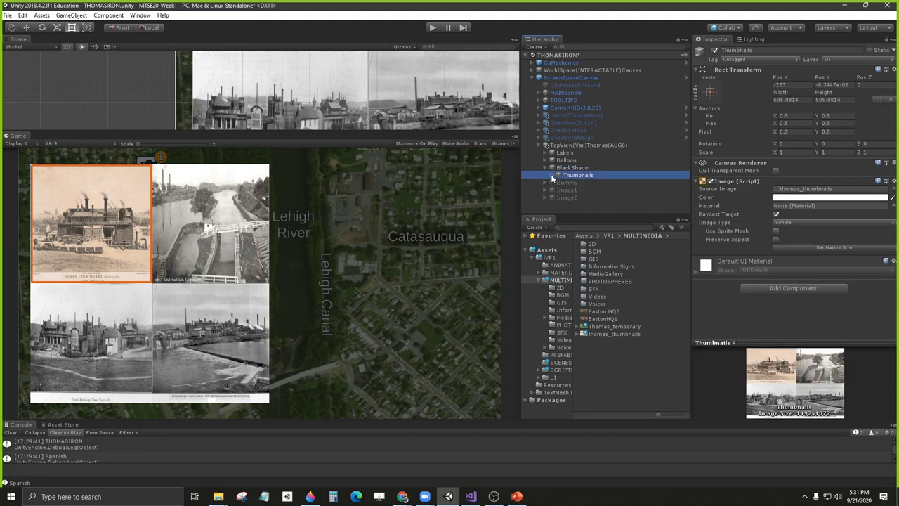
left_click(552, 174)
left_click(585, 183)
left_click(715, 50)
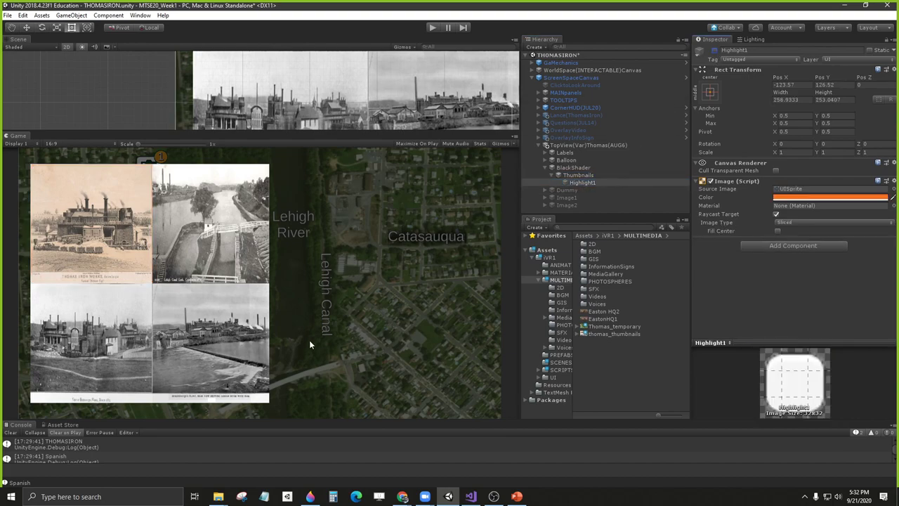
Step: Reselect Highlight1 and begin adding a component to it
left_click(577, 175)
left_click(581, 183)
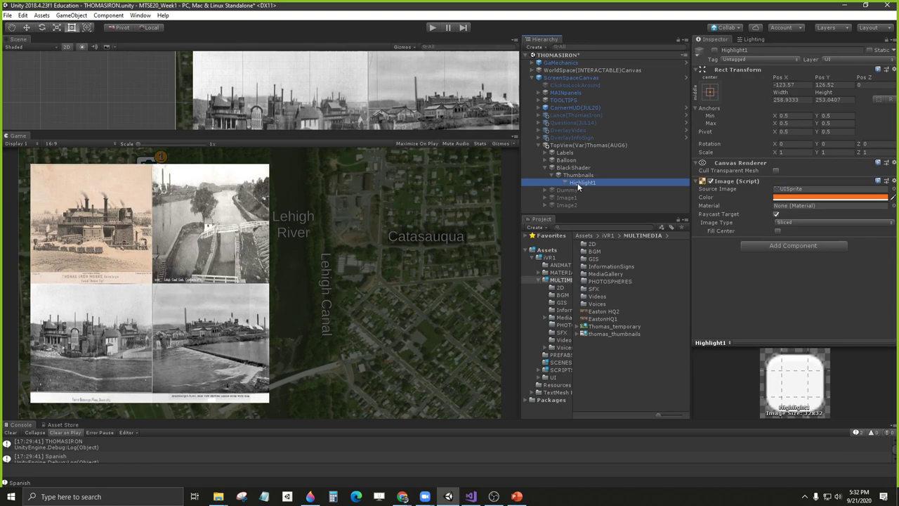
left_click(782, 246)
Step: Add an Event Trigger component to Highlight1 via a 'trigger' search, then reactivate Highlight1
type("trigger")
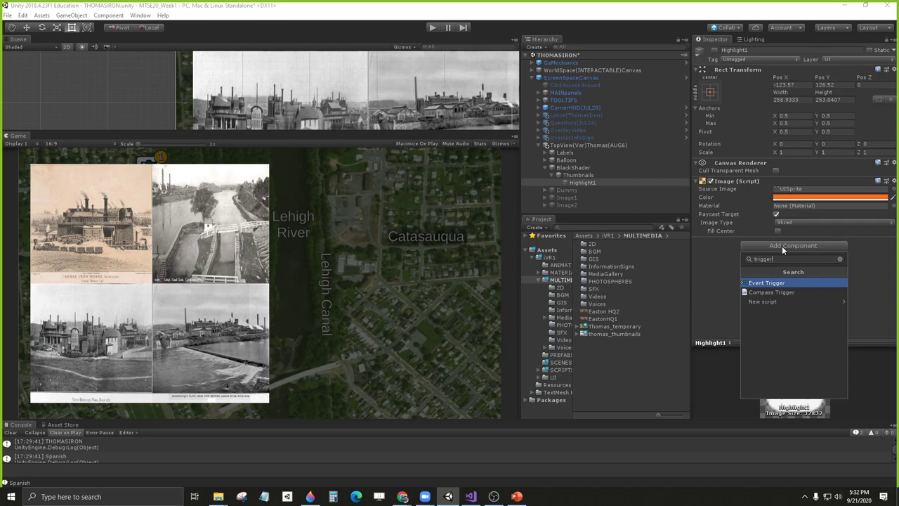
left_click(759, 283)
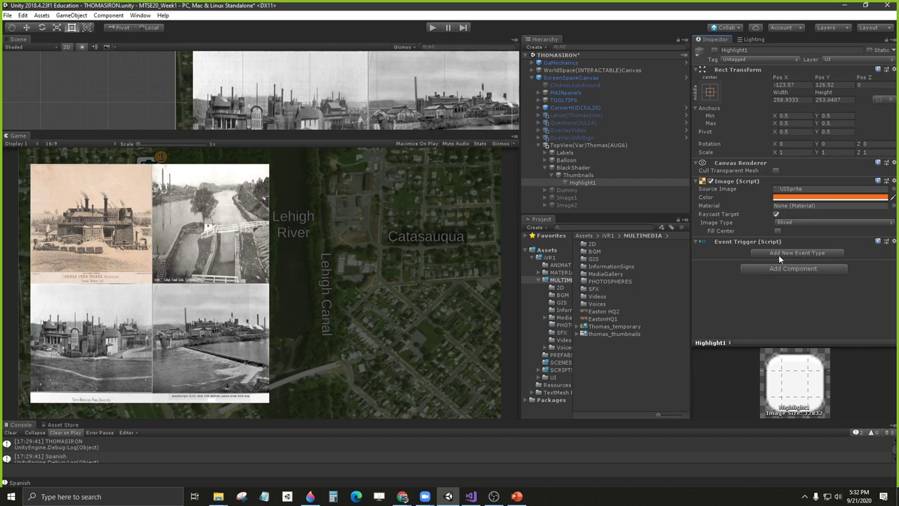
left_click(778, 254)
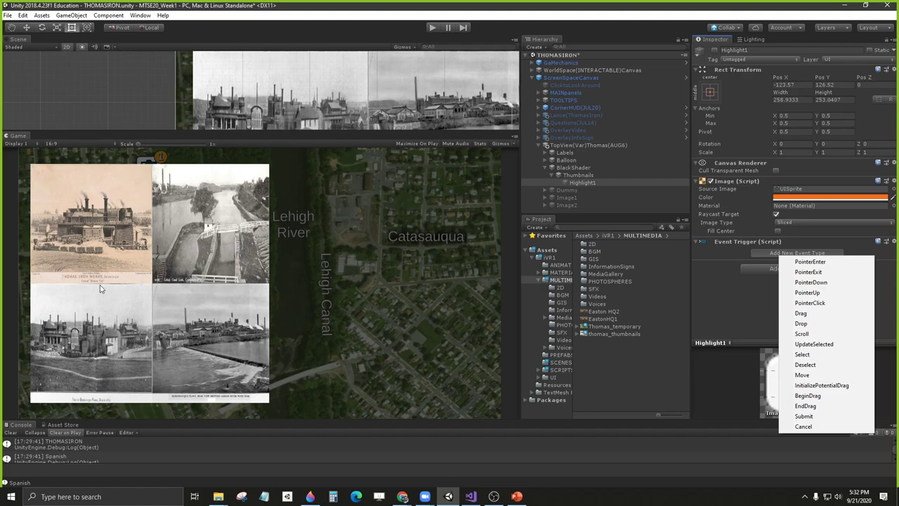
left_click(581, 183)
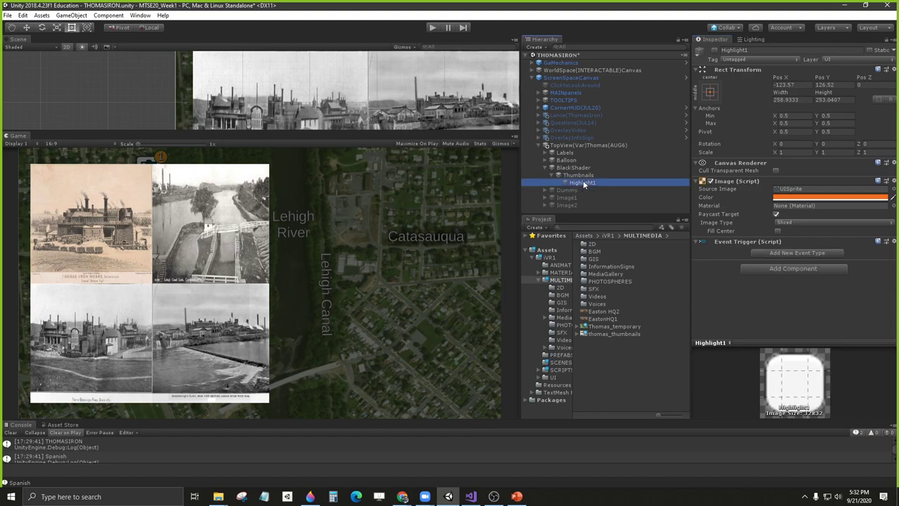
left_click(715, 51)
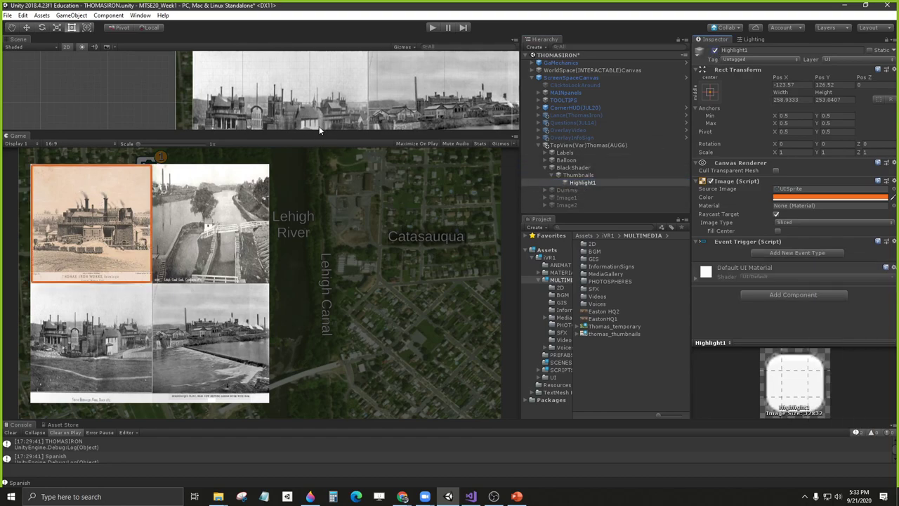
Step: Enlarge the Scene view, deactivate Highlight1, and add a Pointer Enter event type
left_click_drag(319, 132, 316, 279)
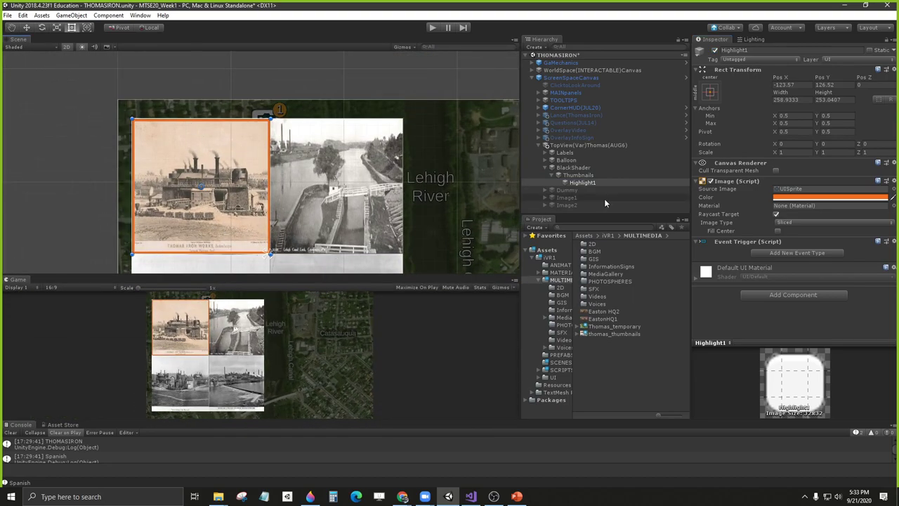
left_click(716, 51)
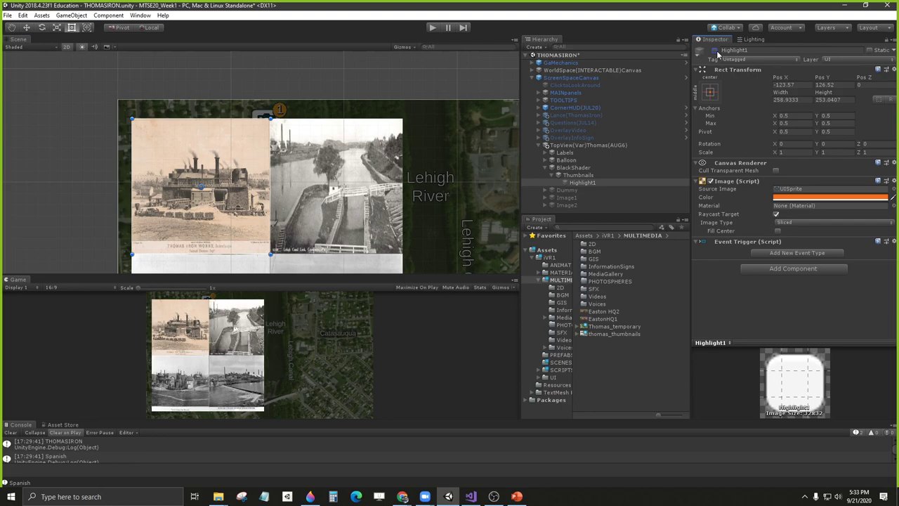
left_click(582, 183)
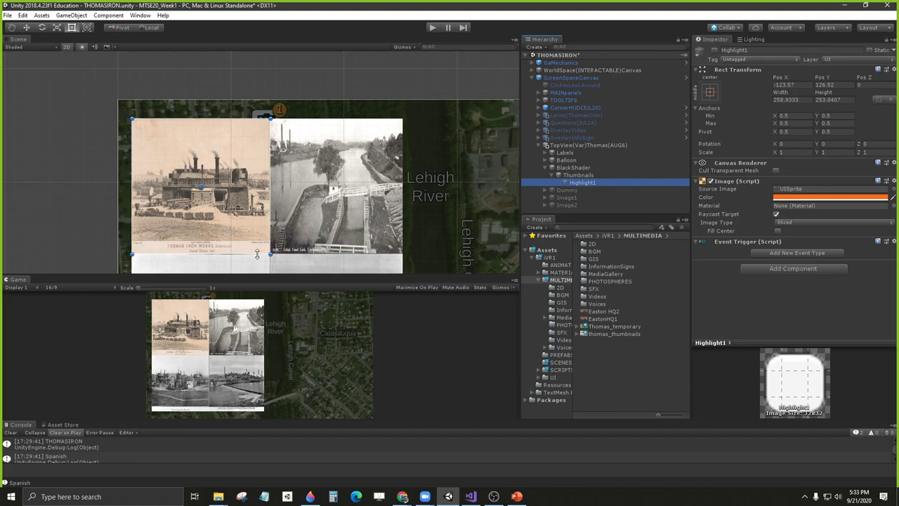
left_click(791, 254)
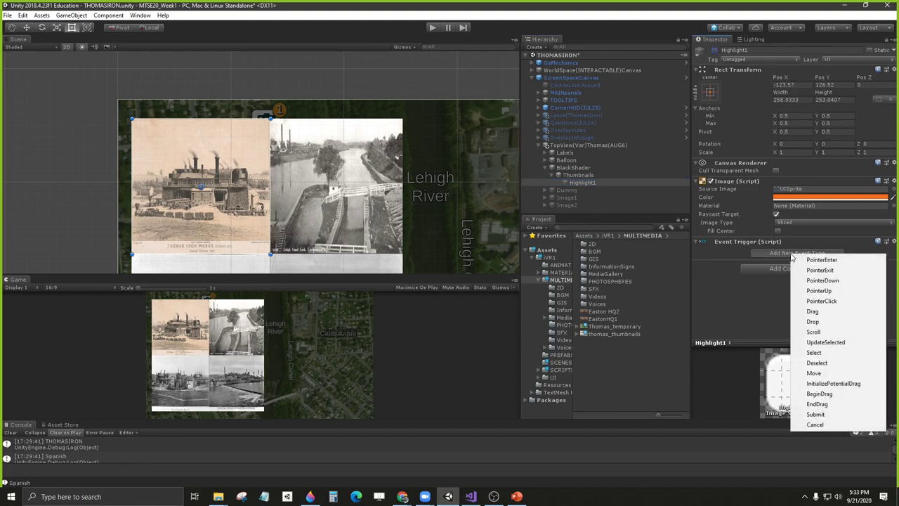
left_click(828, 260)
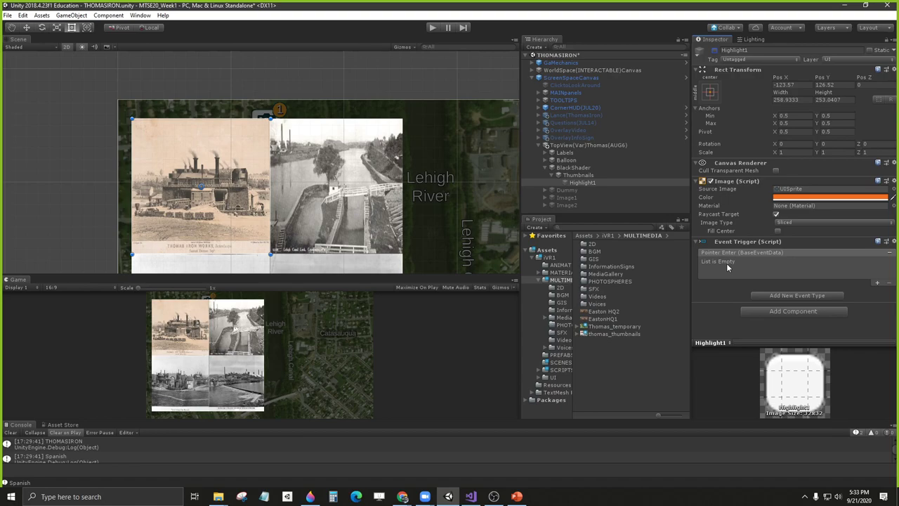
Step: Add a Pointer Enter listener targeting Highlight1 that calls GameObject.SetActive
left_click(877, 284)
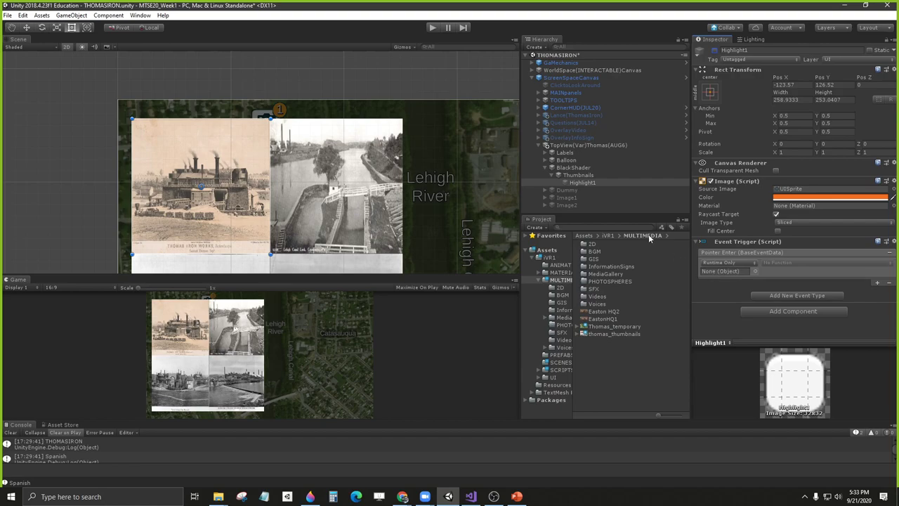
left_click_drag(589, 182, 724, 273)
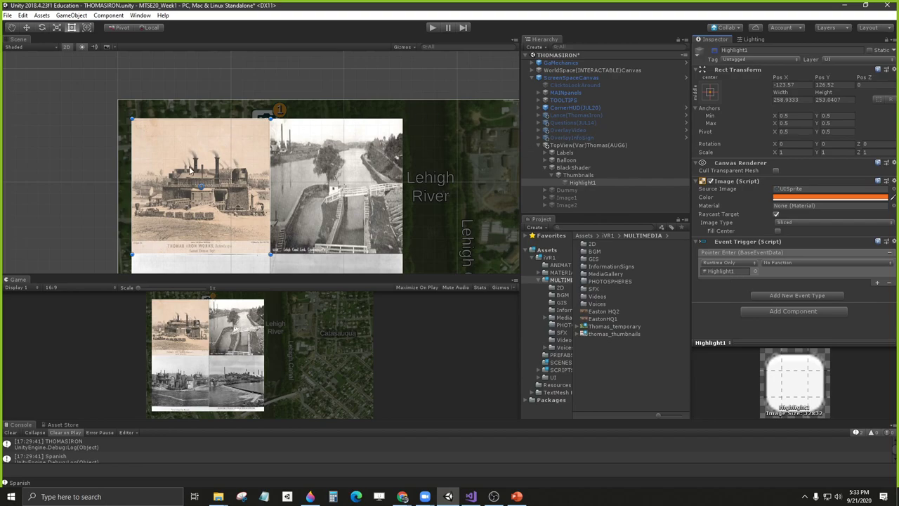
left_click(798, 265)
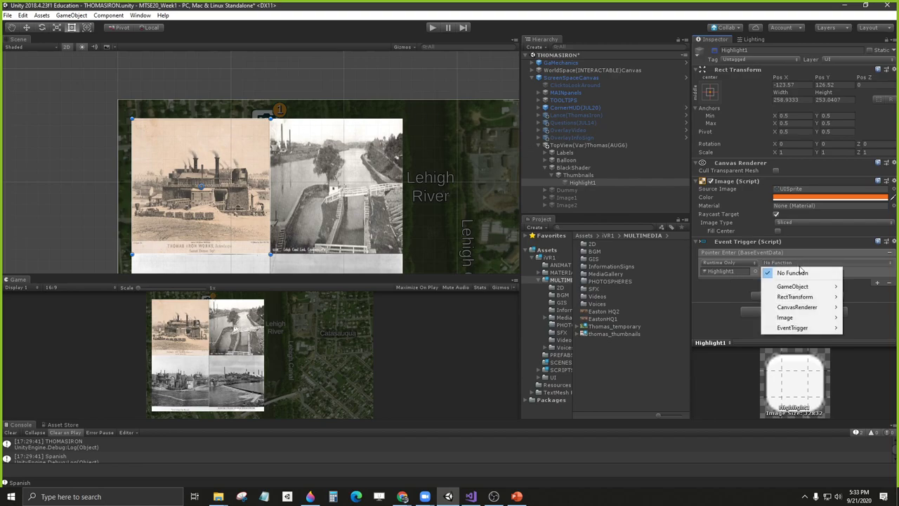
mouse_move(797, 287)
left_click(682, 369)
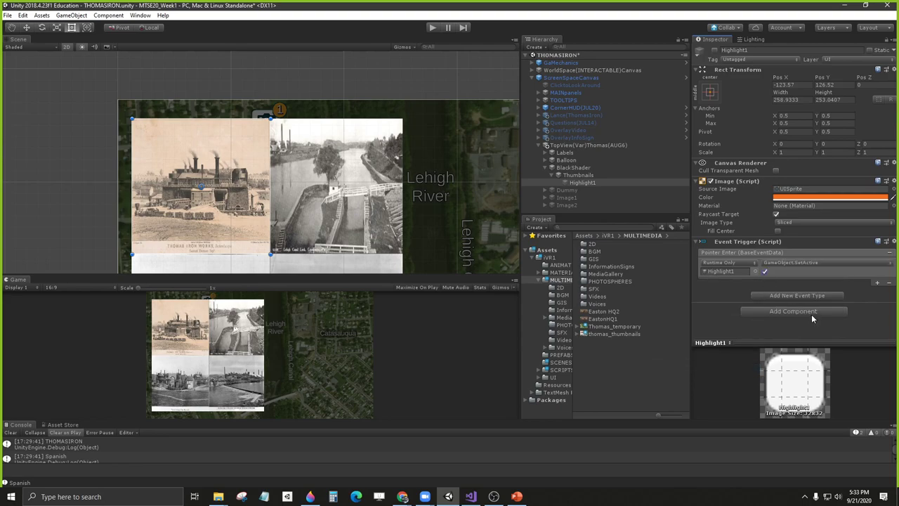
left_click(433, 28)
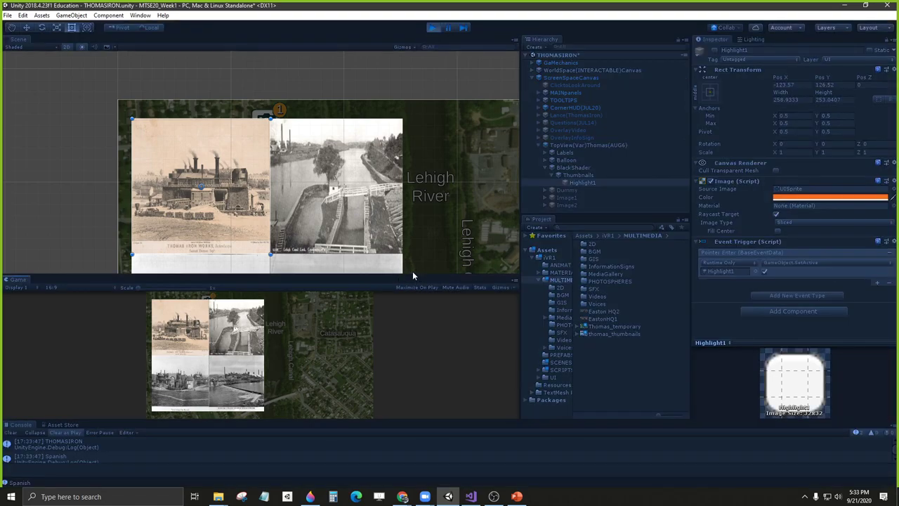
left_click_drag(412, 272, 423, 121)
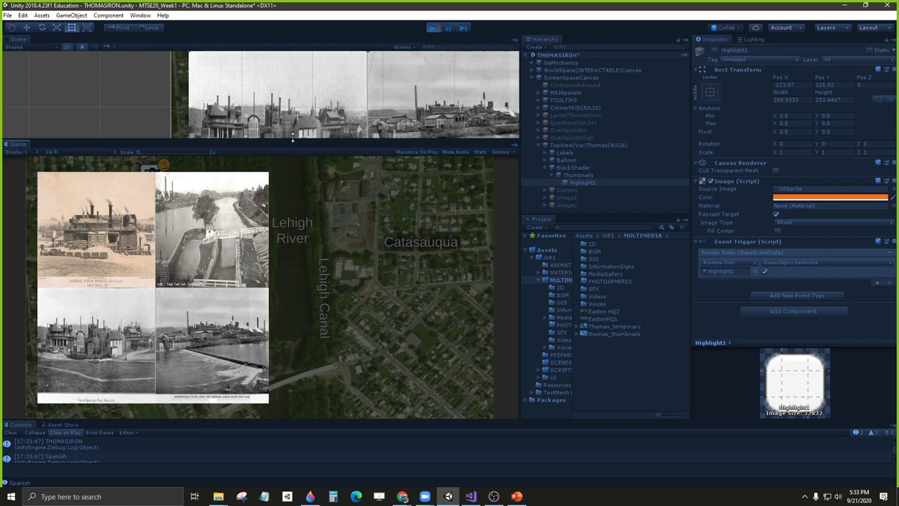
left_click(778, 231)
left_click(434, 239)
left_click(431, 27)
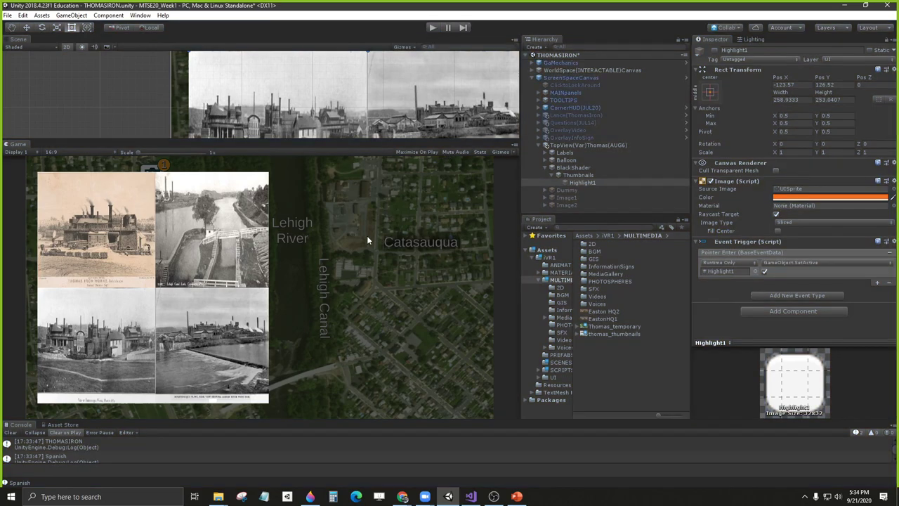
left_click_drag(291, 144, 300, 251)
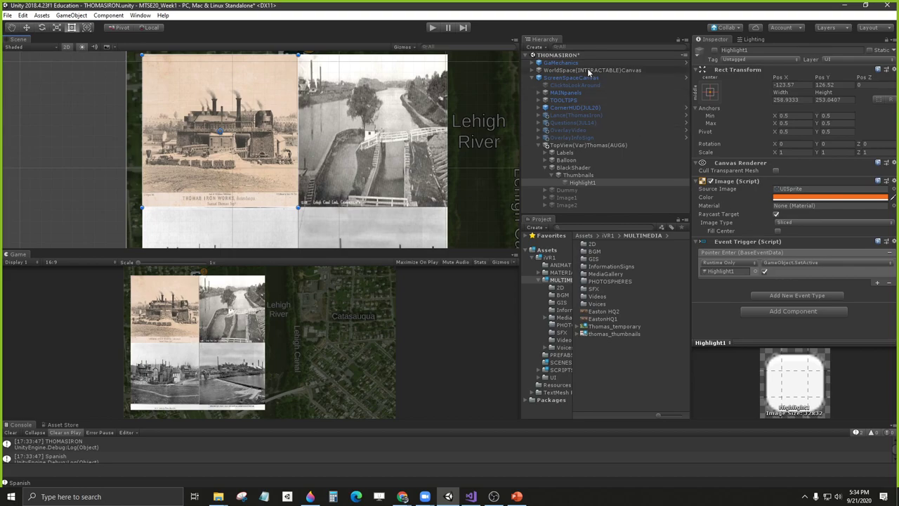
Step: Clear Highlight1's source sprite, review its colour, and toggle the overlay on and off
left_click(532, 63)
left_click(531, 63)
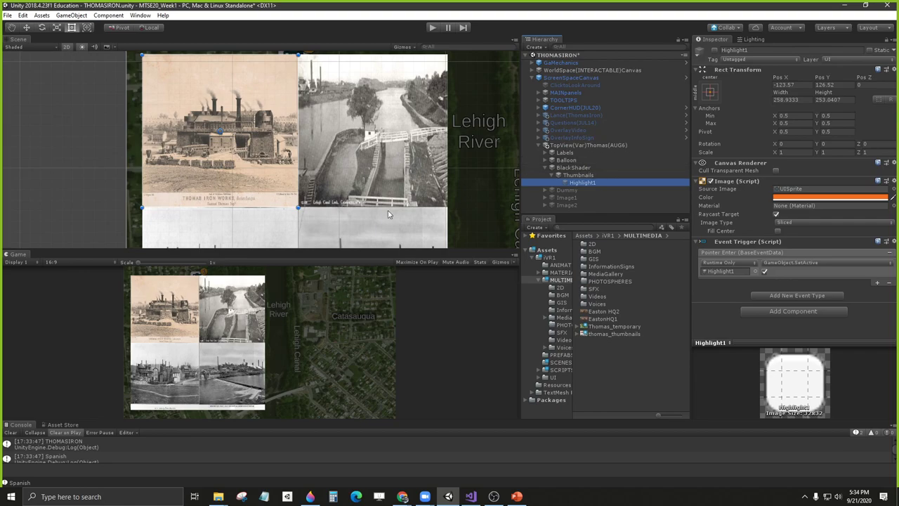
left_click(825, 191)
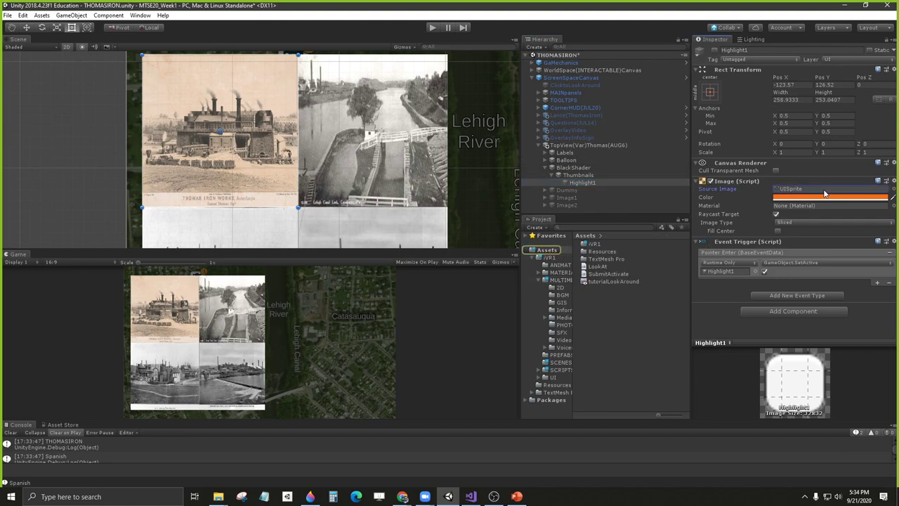
key("Delete")
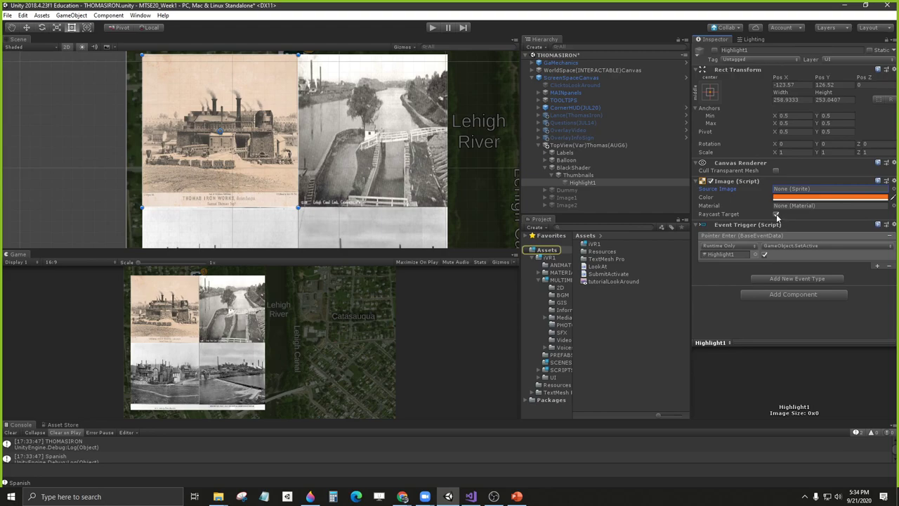
left_click(806, 199)
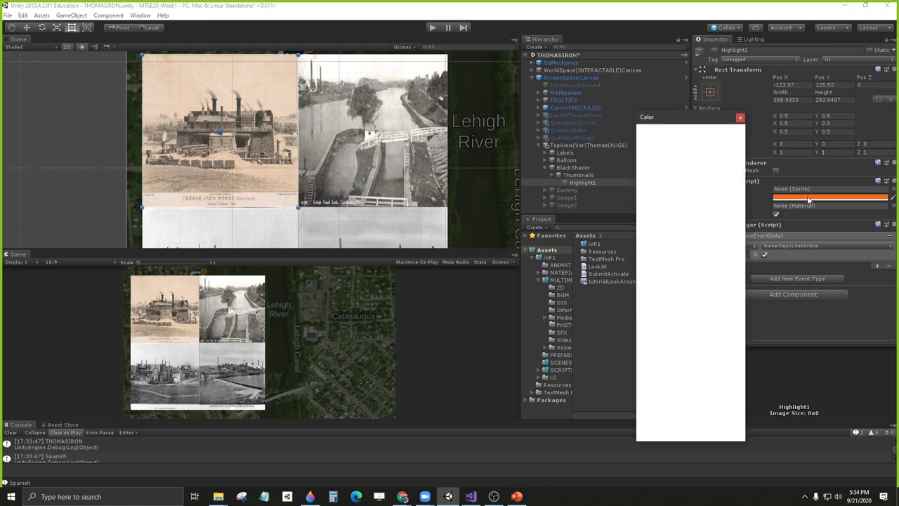
left_click(740, 117)
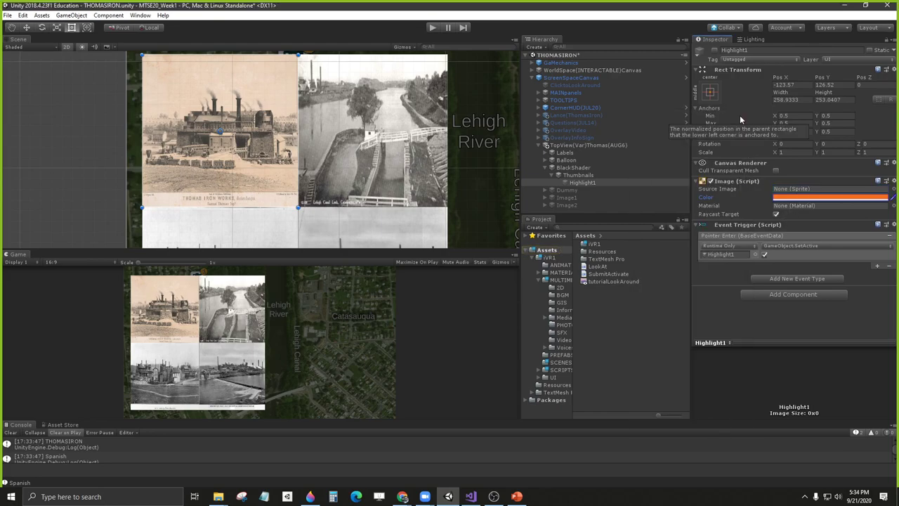
left_click(714, 52)
left_click(713, 52)
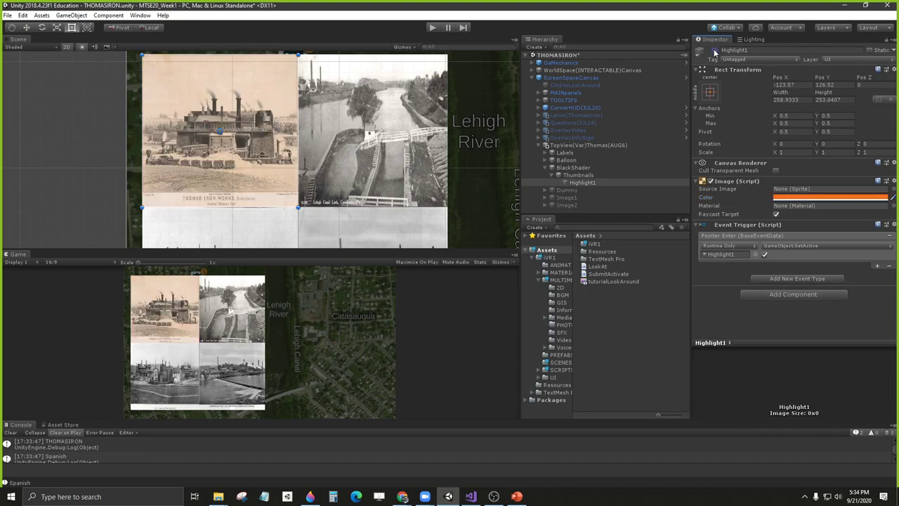
Step: Test the scene in Play mode, then check the Thumbnails image colour without changes
left_click(434, 28)
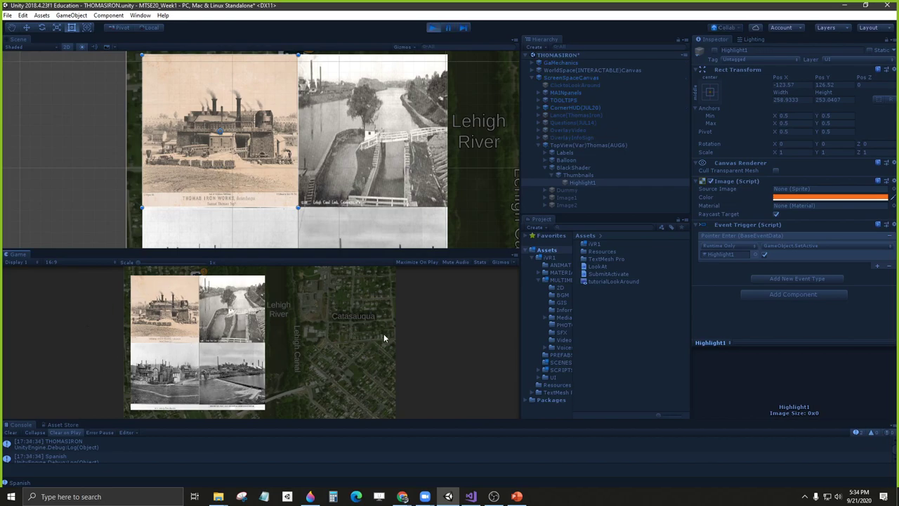
left_click(431, 26)
left_click(587, 176)
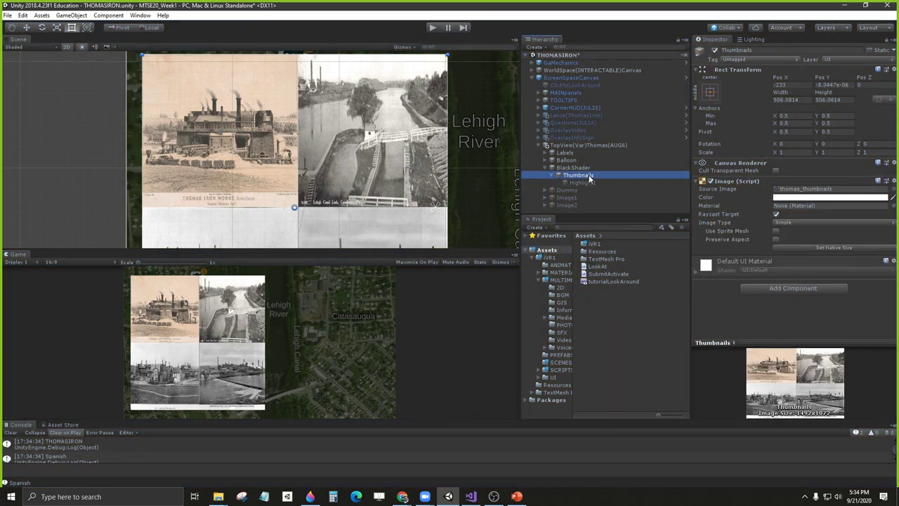
left_click(788, 199)
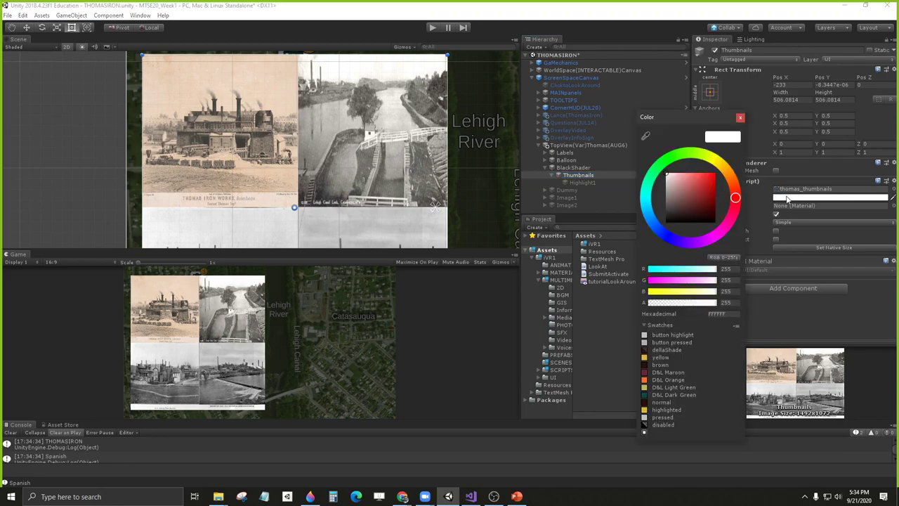
left_click(741, 118)
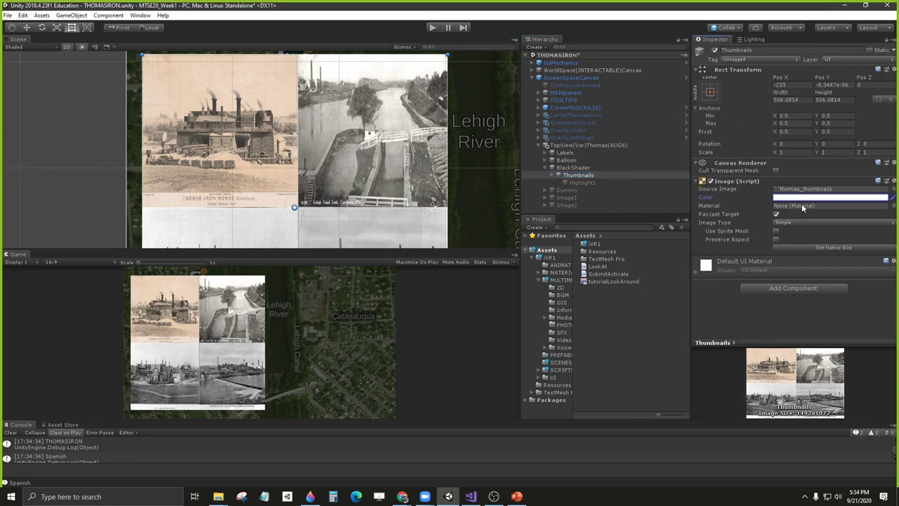
Step: Review BlackShader and Thumbnails, then return to Highlight1's Event Trigger call settings
left_click(570, 167)
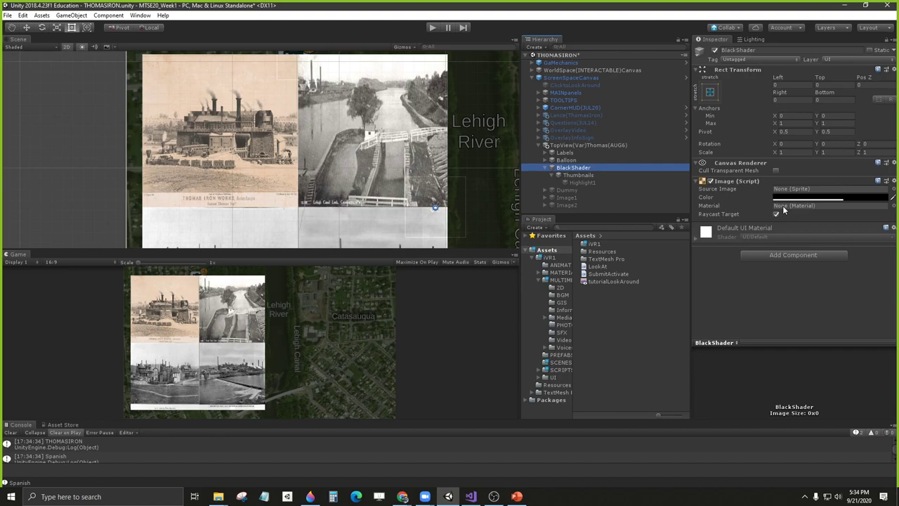
left_click(577, 175)
left_click(582, 182)
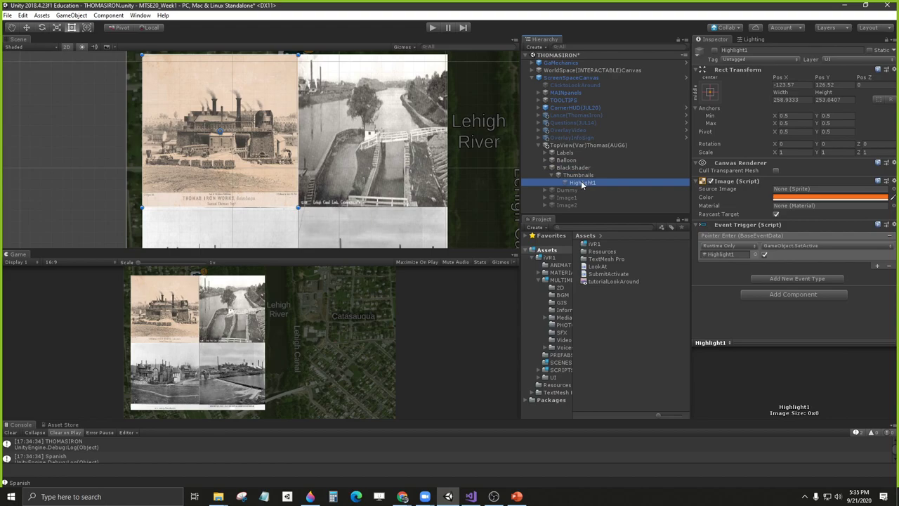
left_click(728, 246)
Step: Set the Pointer Enter call to Editor And Runtime and test the scene in Play mode
left_click(737, 265)
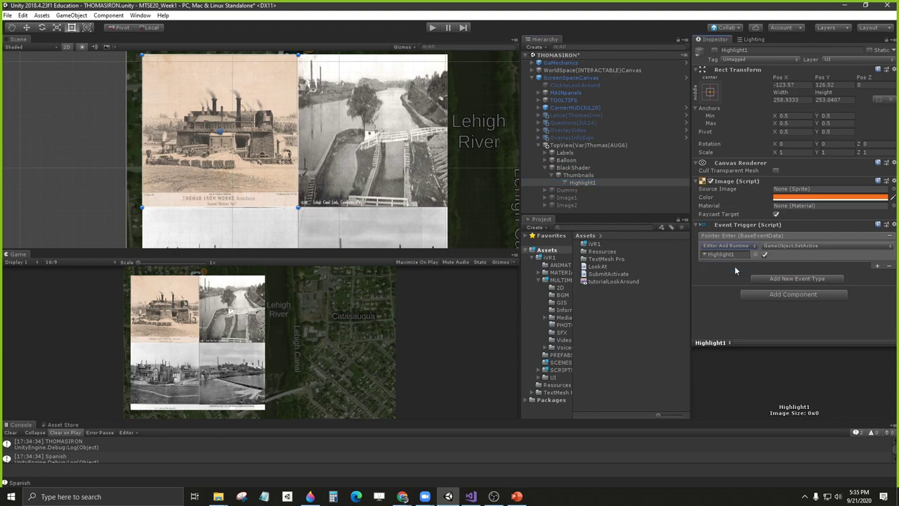
left_click(433, 27)
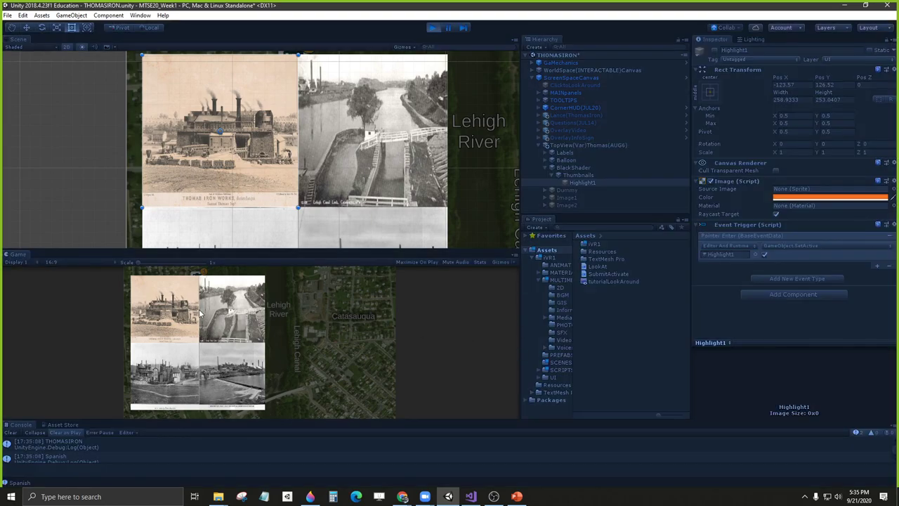
scroll(149, 451, "down", 1)
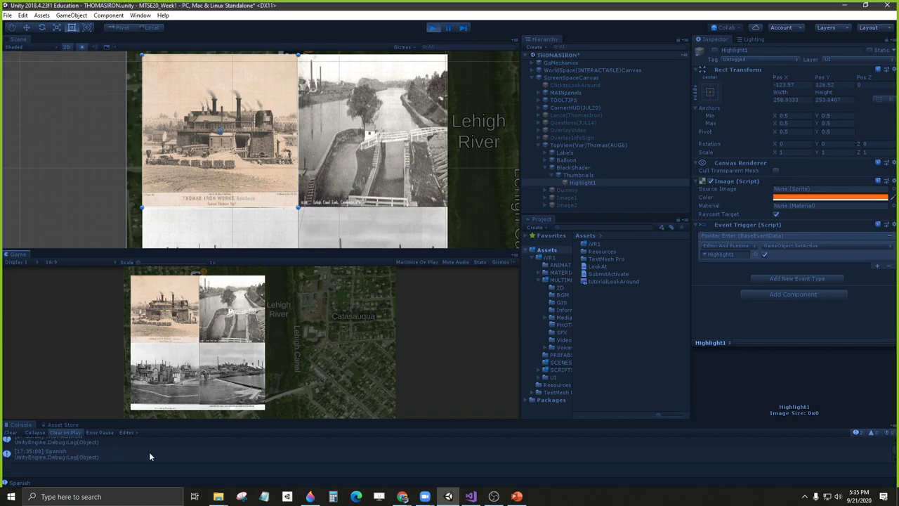
left_click(431, 28)
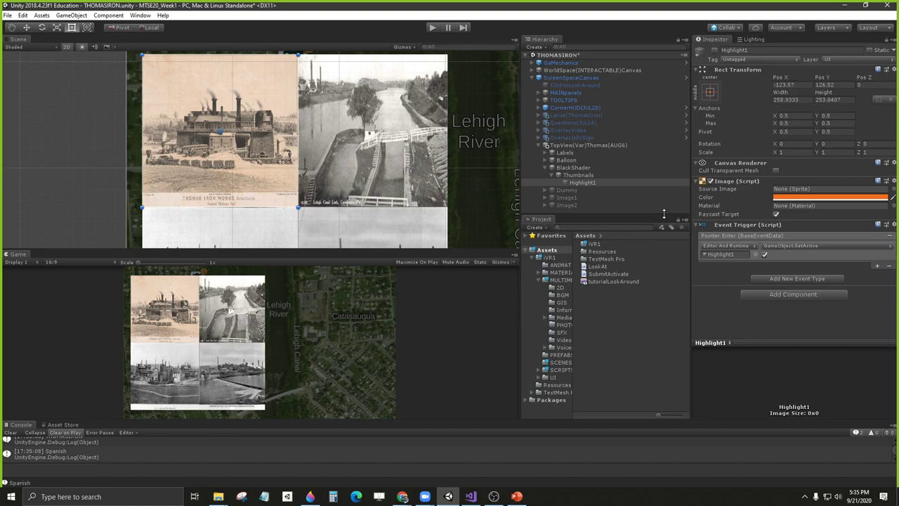
Step: Toggle Highlight1 off and on, leaving it enabled as an orange block over the top-left photo
left_click(714, 51)
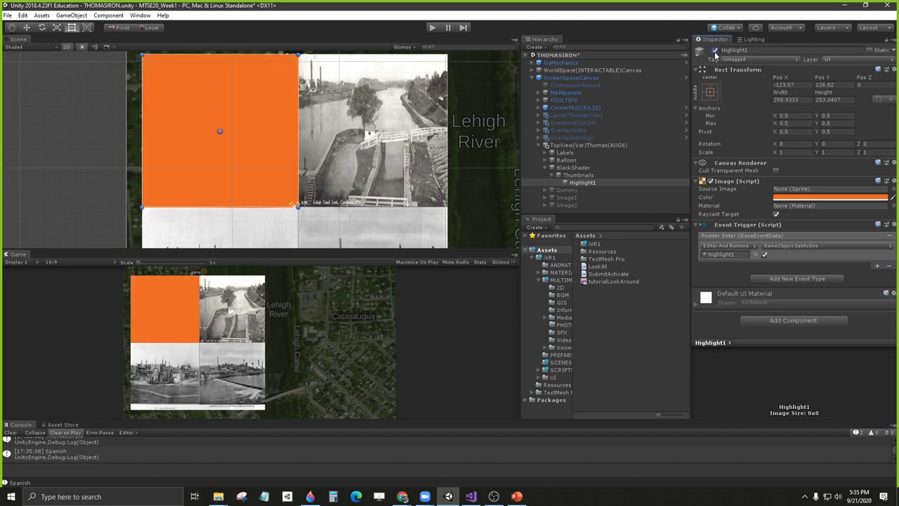
left_click(714, 51)
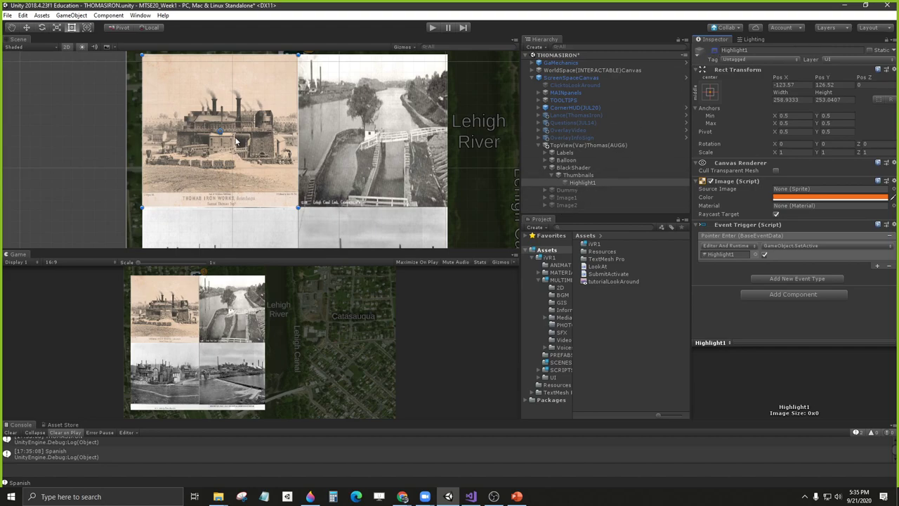
left_click(578, 182)
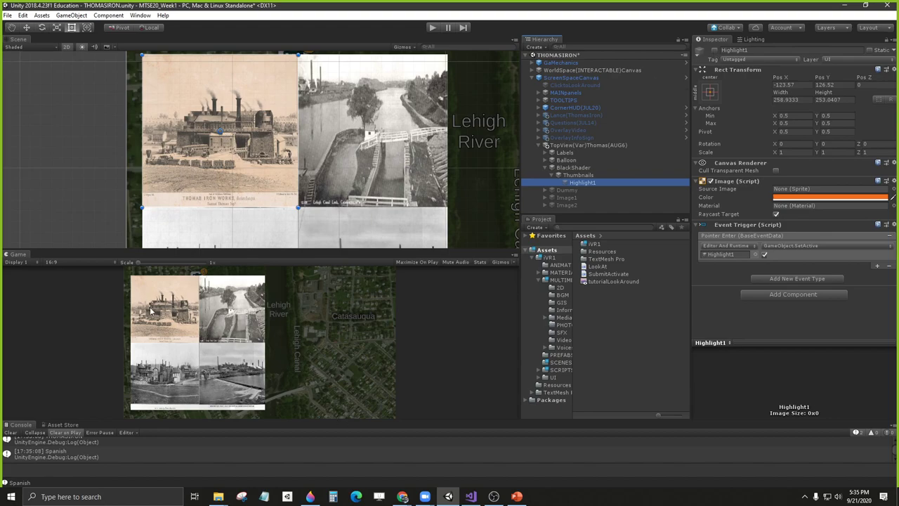
left_click(714, 52)
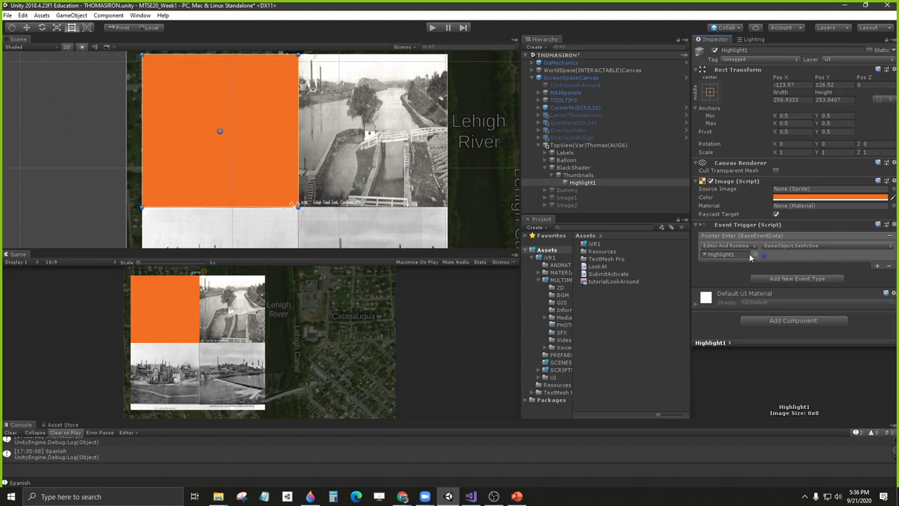
left_click(426, 27)
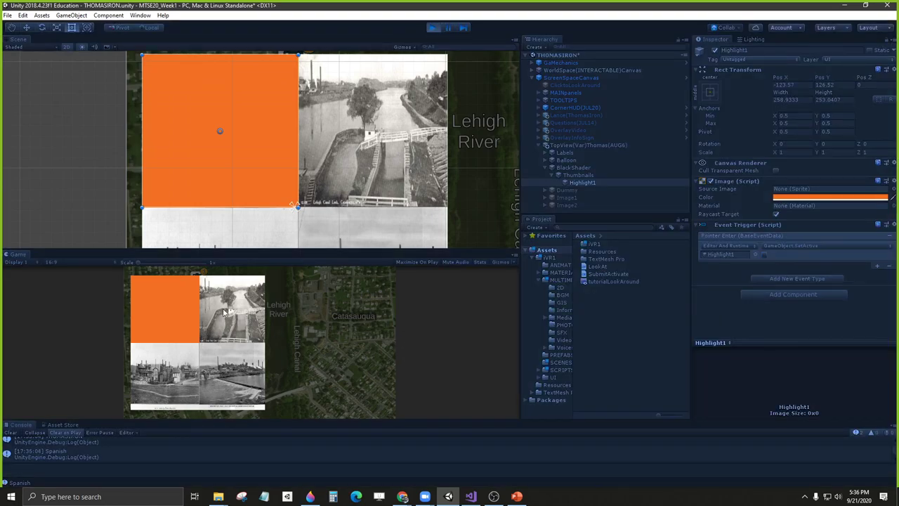
left_click(433, 28)
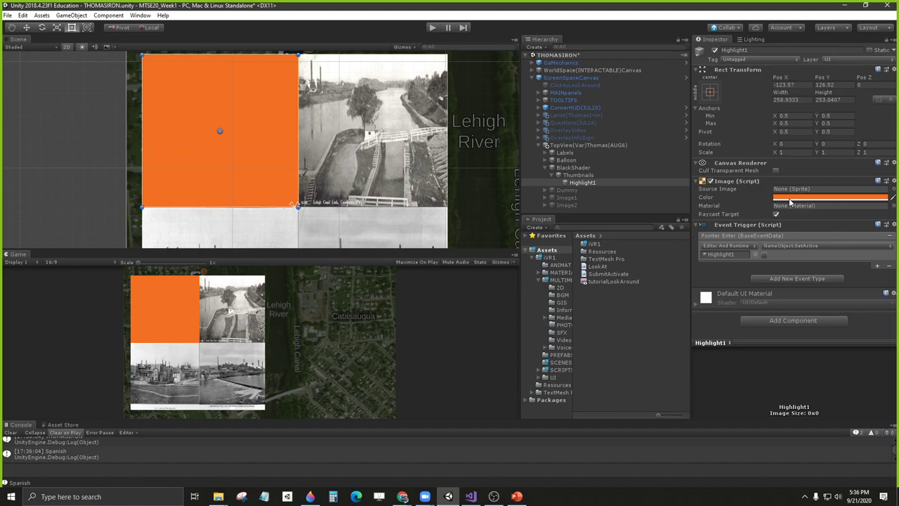
left_click(715, 50)
left_click(431, 28)
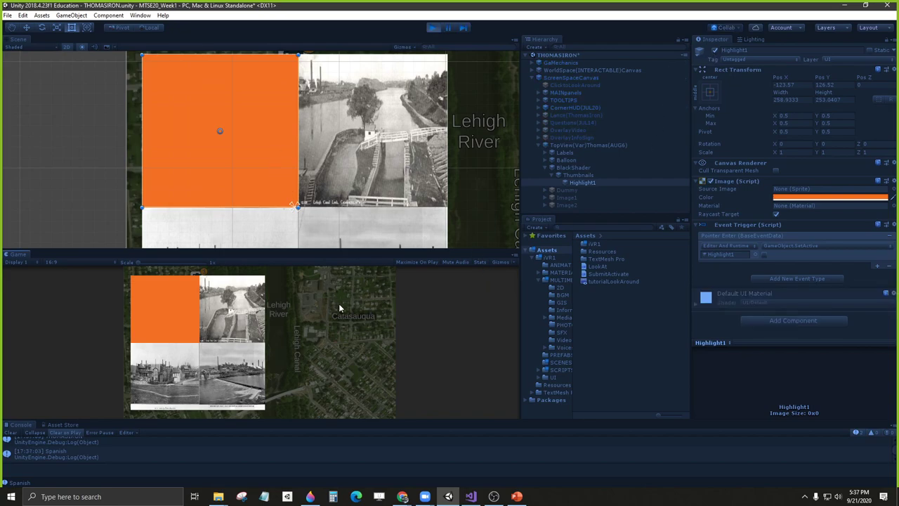
mouse_move(204, 302)
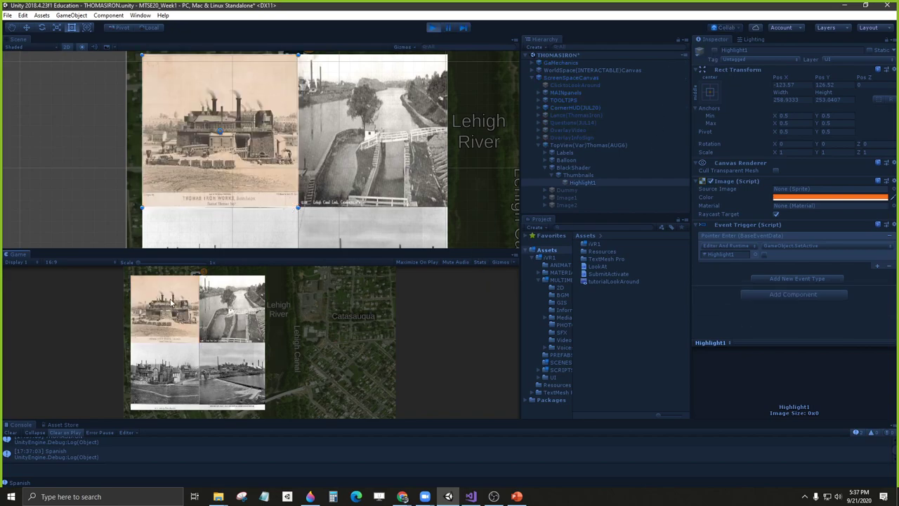
Step: Stop Play mode and set Highlight1's Source Image back to UISprite for an orange frame
left_click(431, 28)
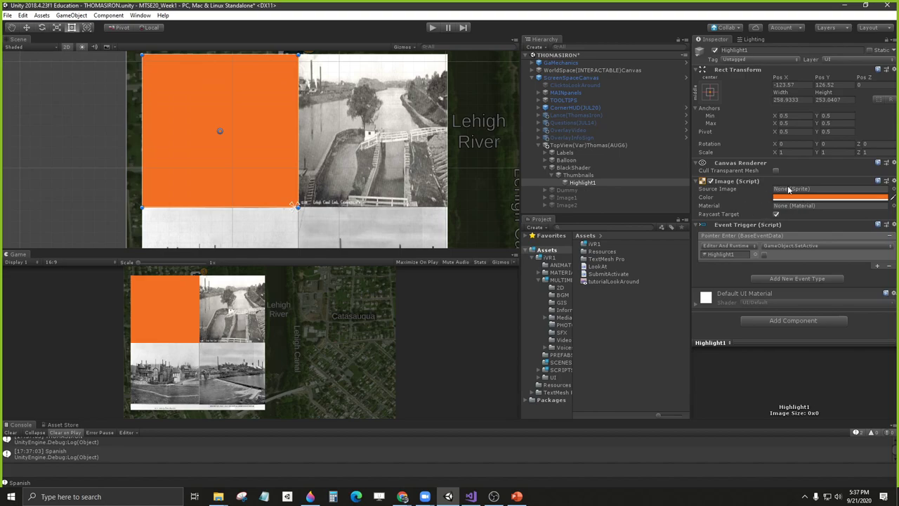
left_click(894, 189)
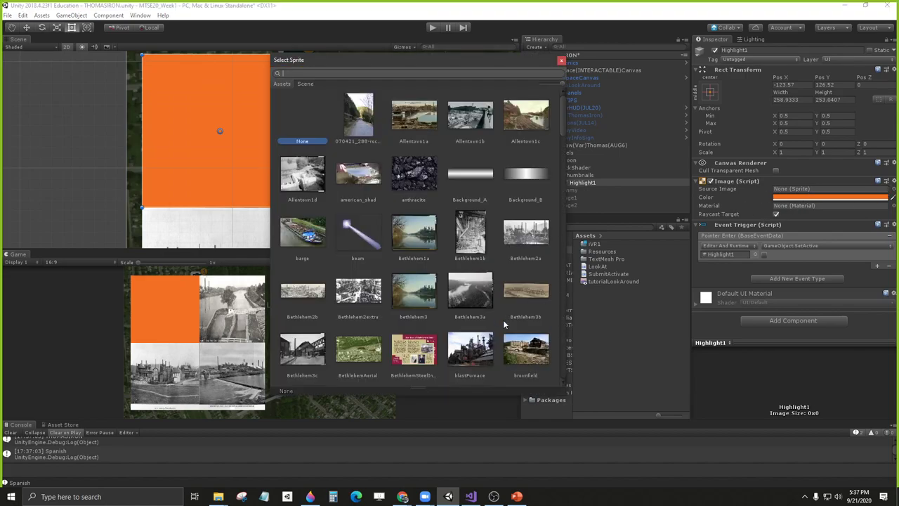
scroll(409, 312, "down", 10)
scroll(337, 351, "down", 15)
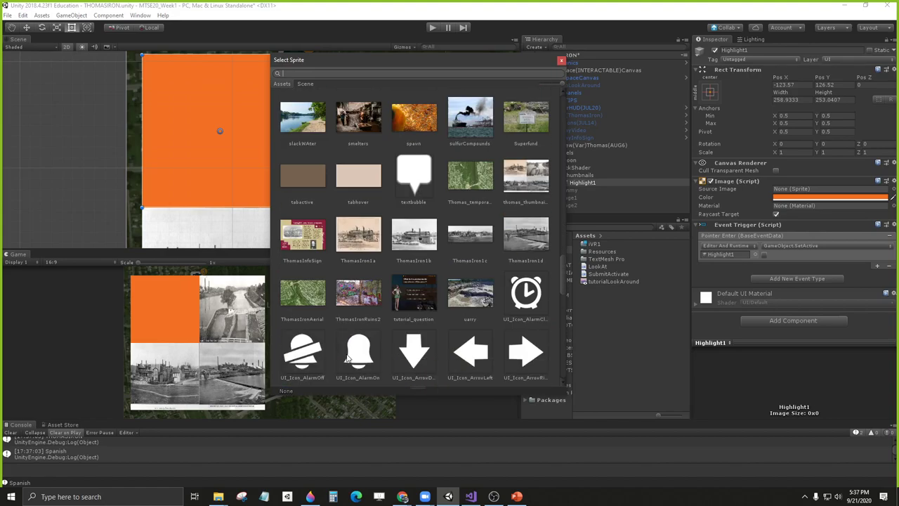
left_click(358, 353)
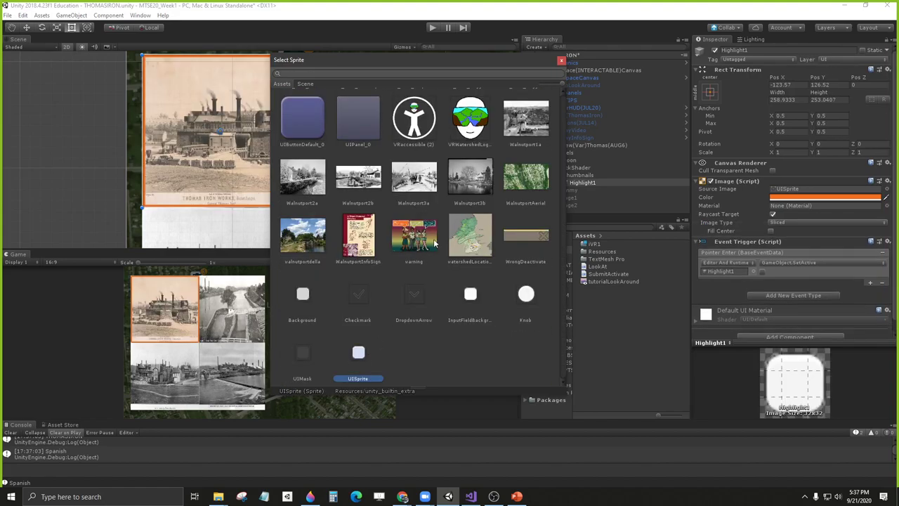
left_click(560, 61)
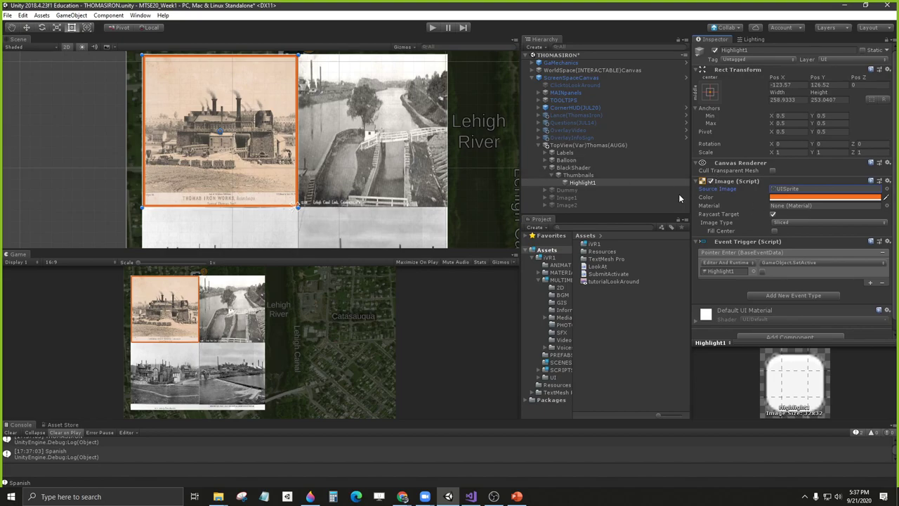
Step: Duplicate Highlight1 under Thumbnails and lower the duplicate's colour opacity
left_click(578, 175)
right_click(579, 178)
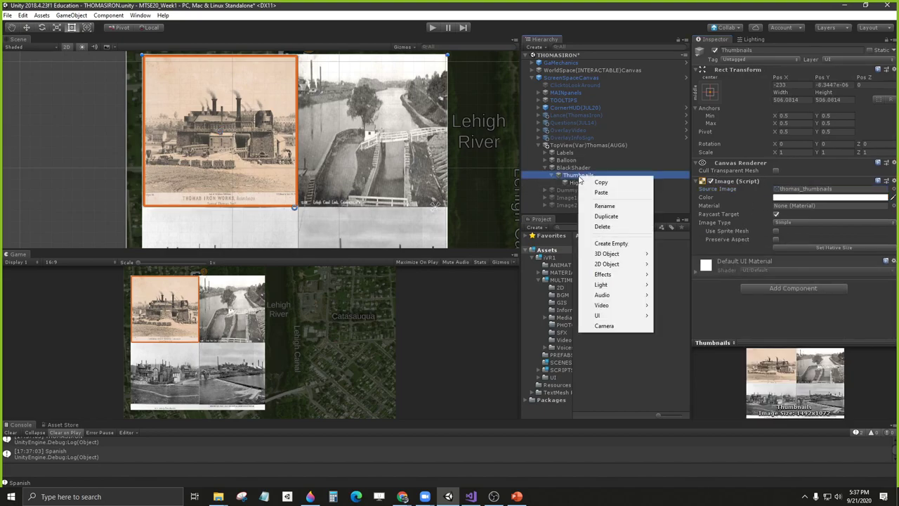
left_click(580, 184)
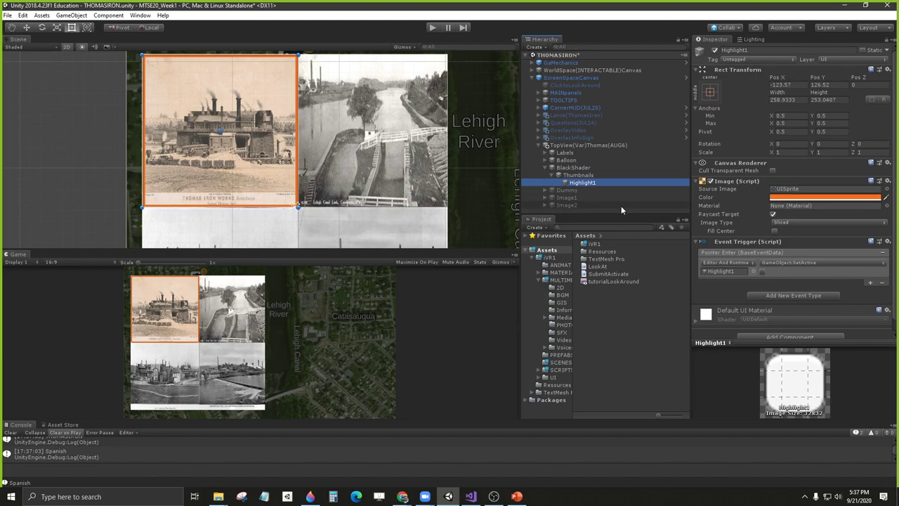
key("ctrl+d")
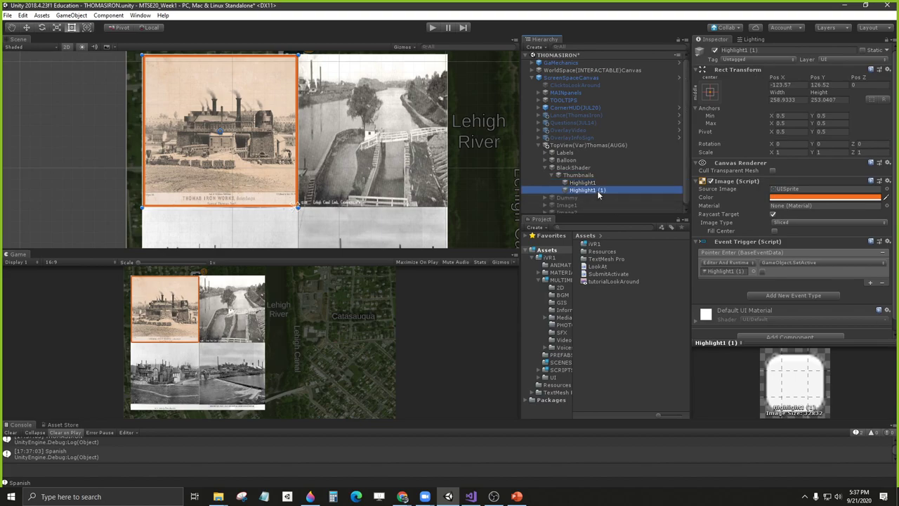
left_click(775, 199)
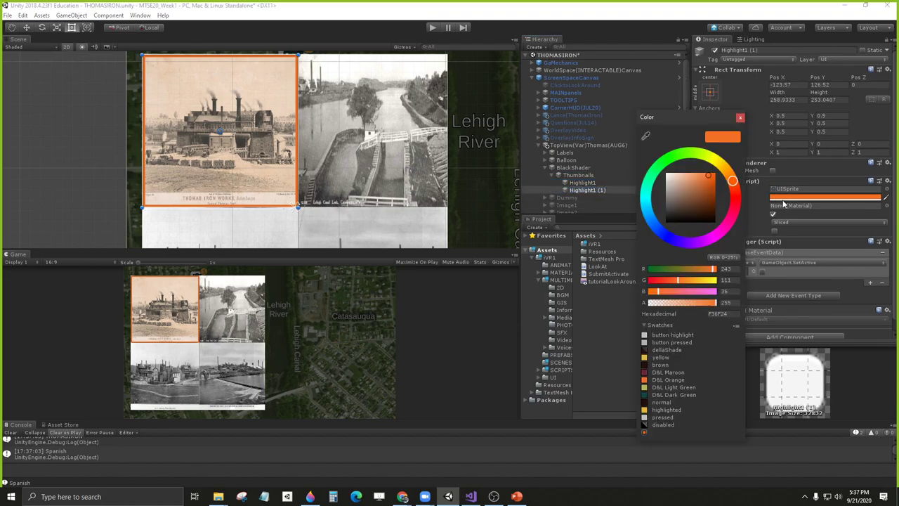
left_click_drag(717, 309, 622, 304)
left_click(749, 215)
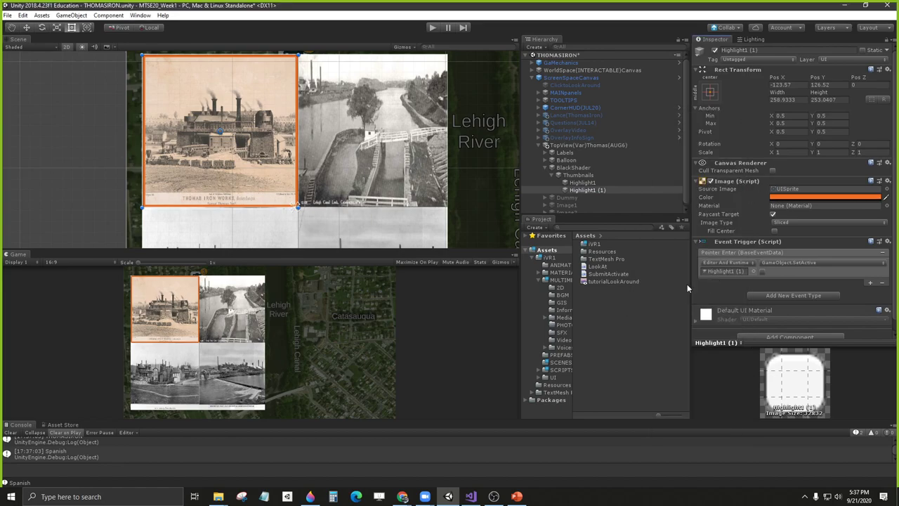
Step: Rename the Highlight1 (1) duplicate to HighlightTrigger
left_click(594, 190)
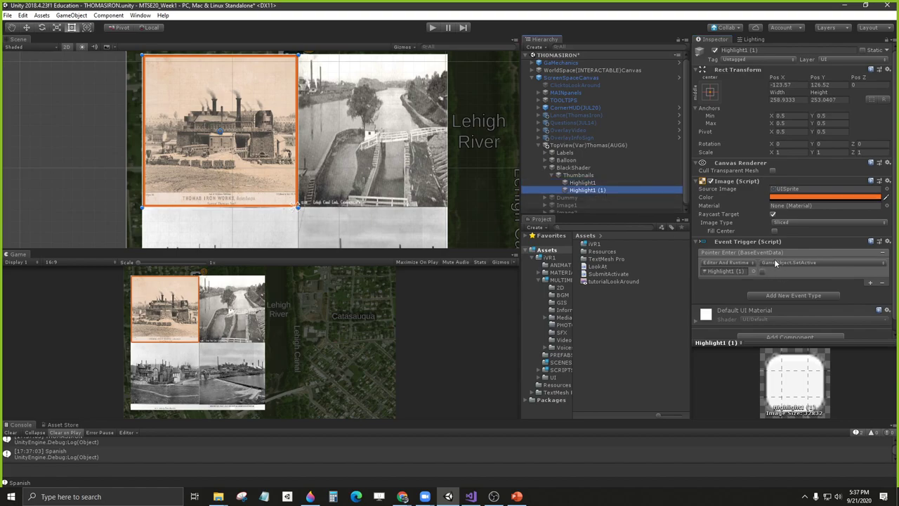
left_click(756, 271)
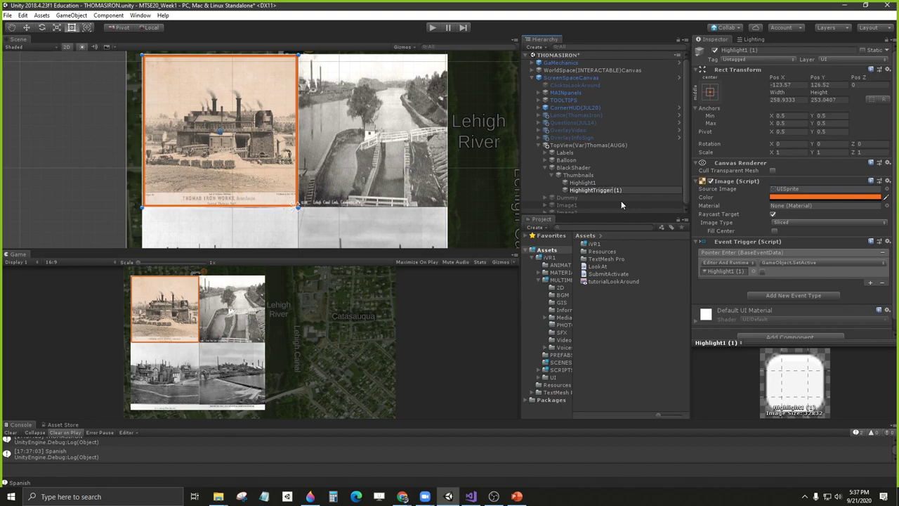
key("Delete")
key("Return")
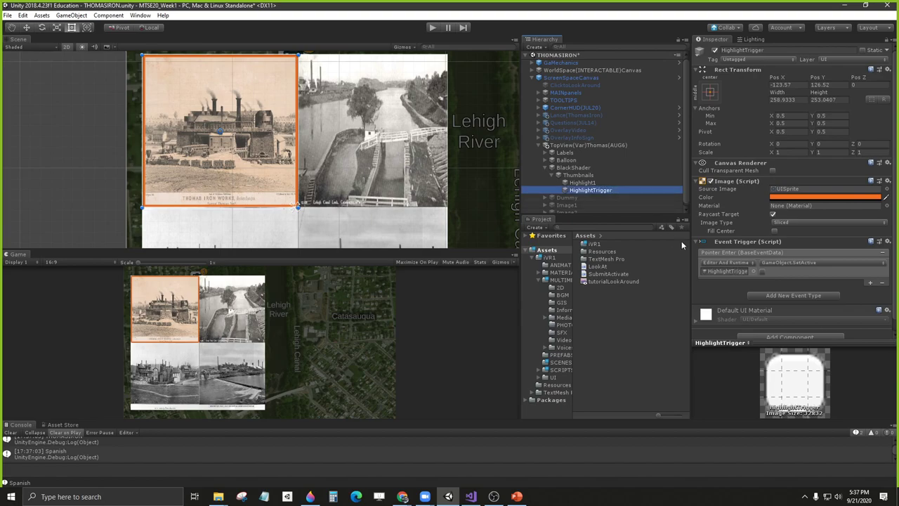
Step: Remove the existing Pointer Enter action from HighlightTrigger, comparing with Highlight1's settings
left_click(881, 282)
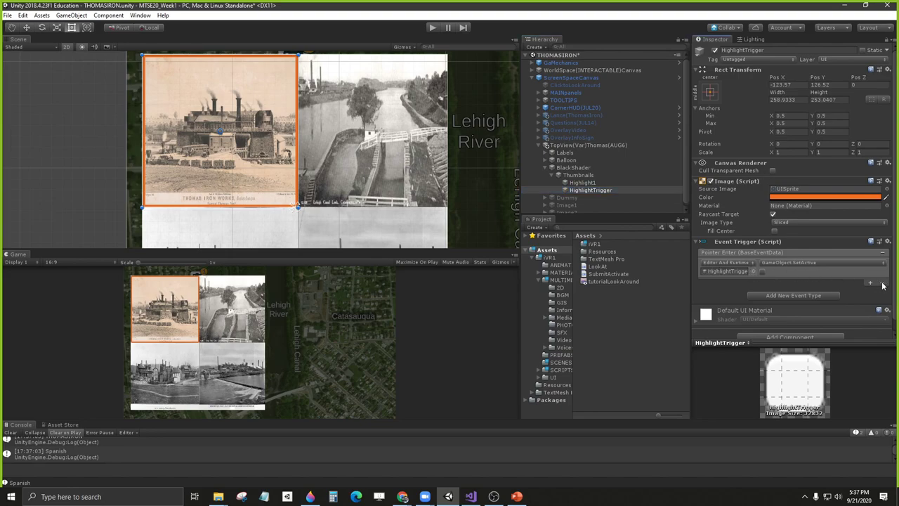
left_click(589, 183)
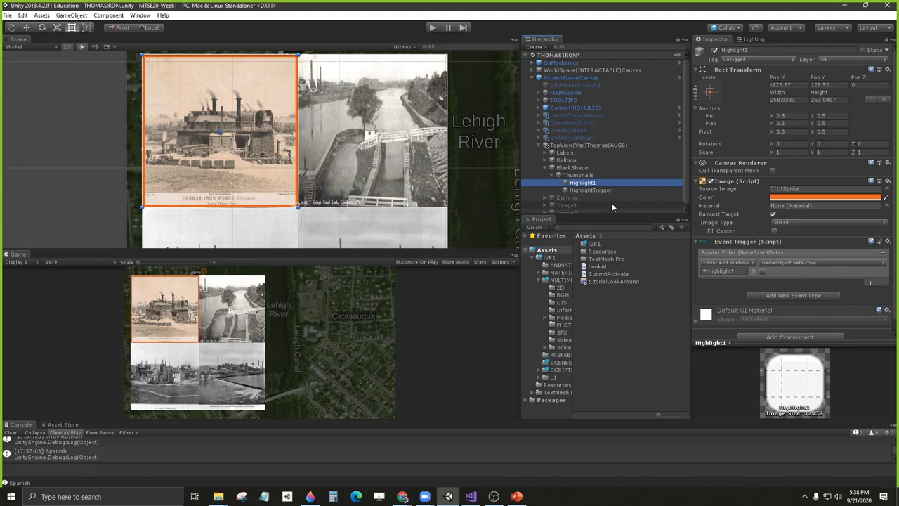
left_click(584, 189)
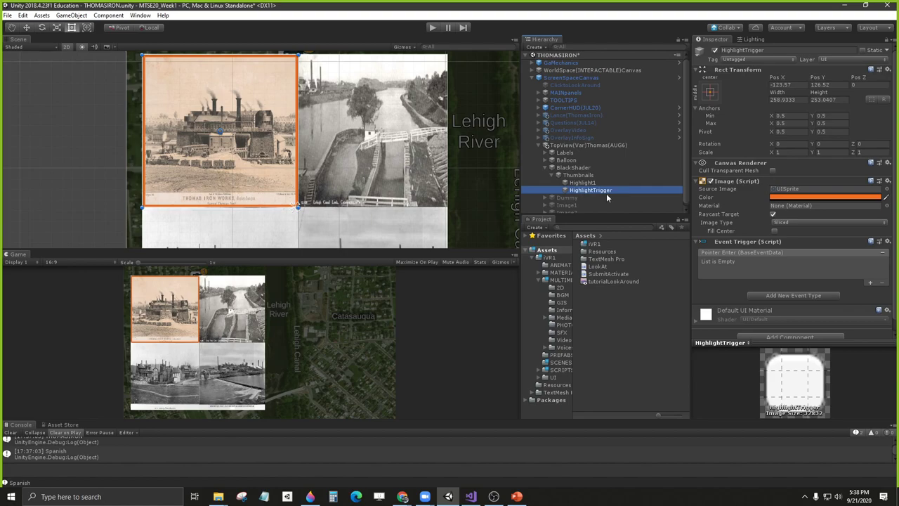
Step: Add a Pointer Enter action on HighlightTrigger calling GameObject.SetActive (true) on Highlight1
left_click(870, 283)
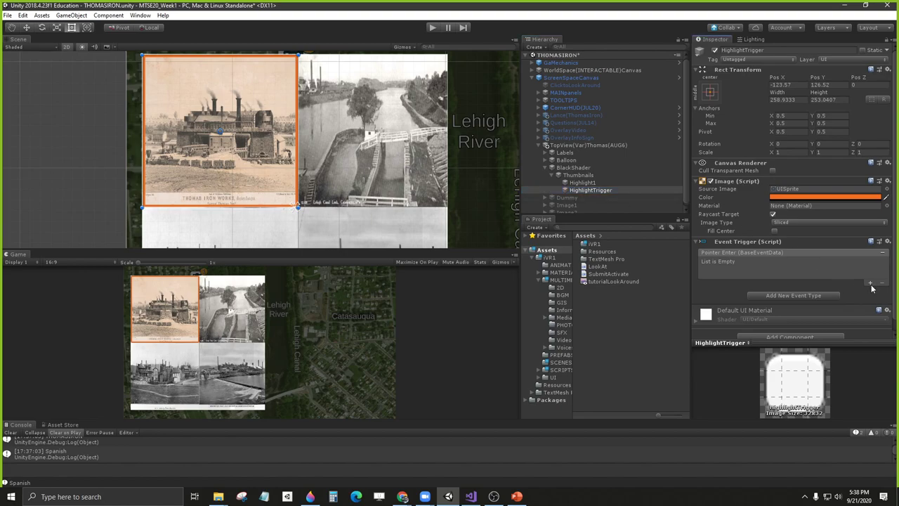
left_click(871, 284)
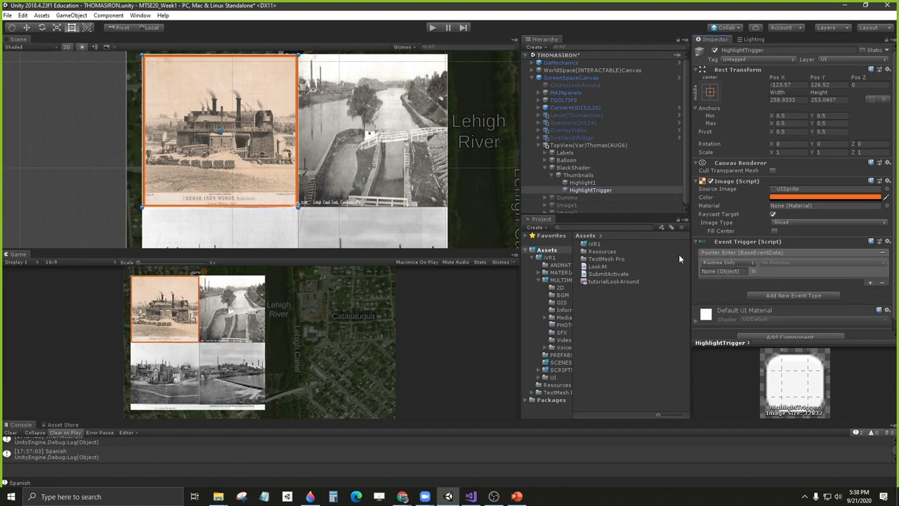
left_click(587, 187)
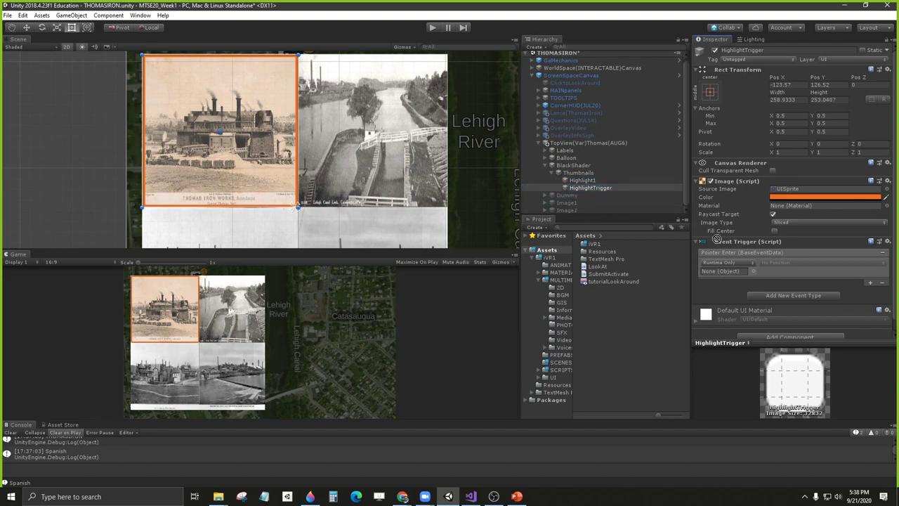
left_click_drag(717, 239, 725, 274)
left_click(806, 264)
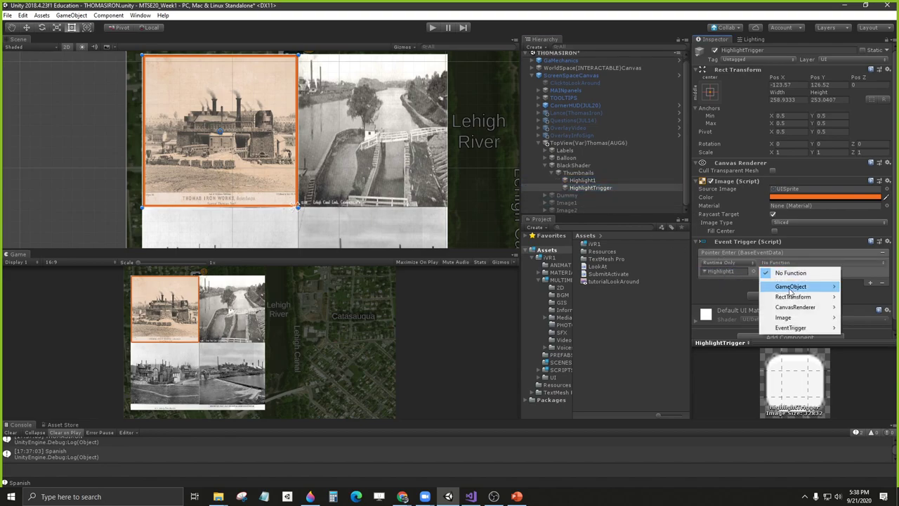
mouse_move(787, 286)
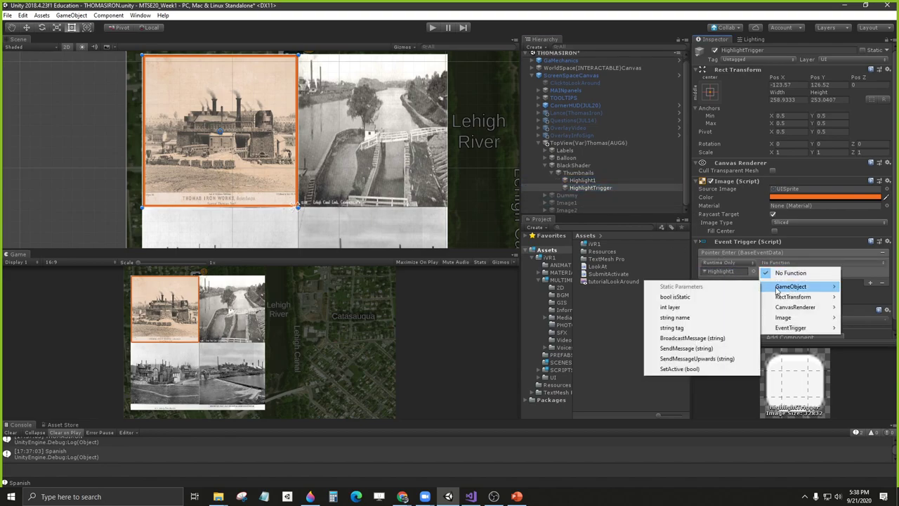
left_click(685, 369)
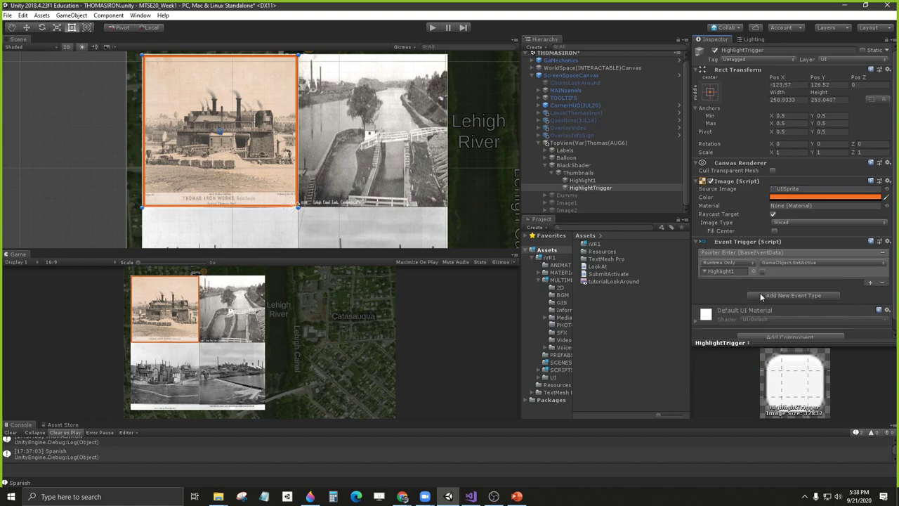
Step: Deactivate Highlight1 so it starts hidden, then return to HighlightTrigger
left_click(582, 180)
left_click(715, 50)
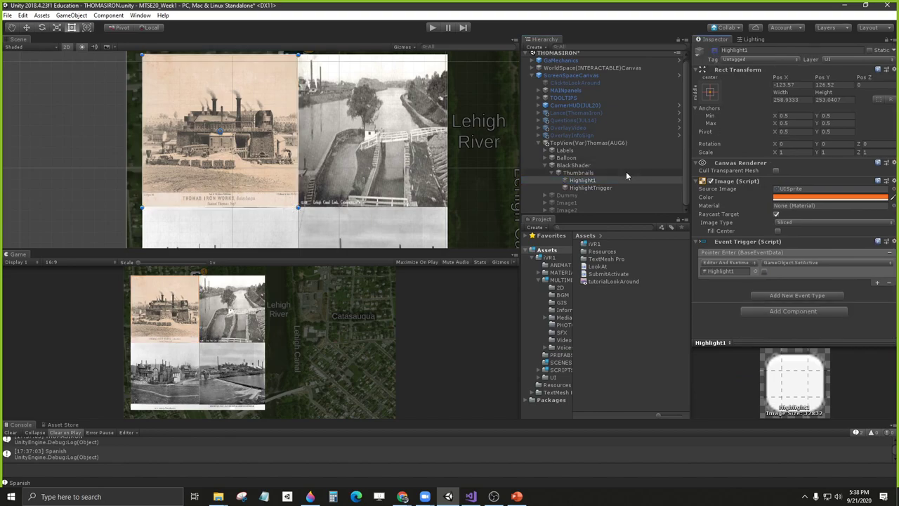
left_click(586, 187)
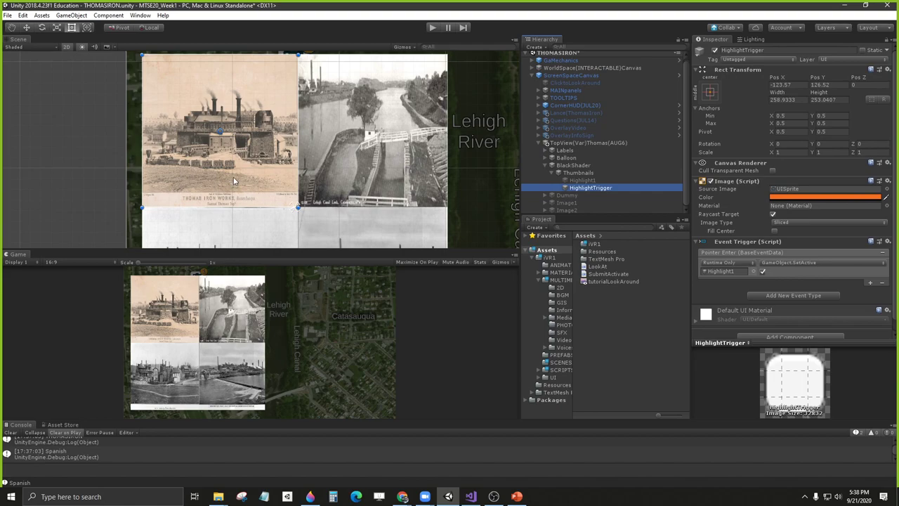
left_click(432, 27)
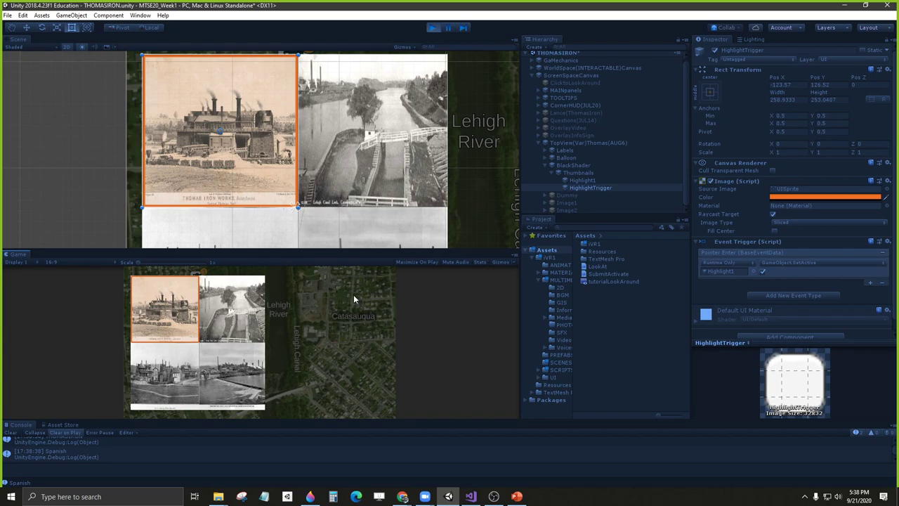
left_click(432, 28)
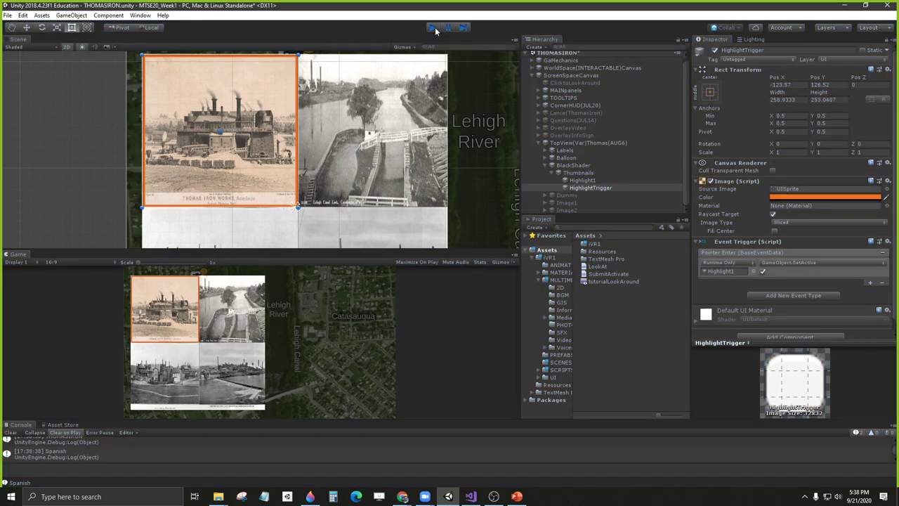
Step: Add a Pointer Exit event type to HighlightTrigger's Event Trigger
left_click(805, 297)
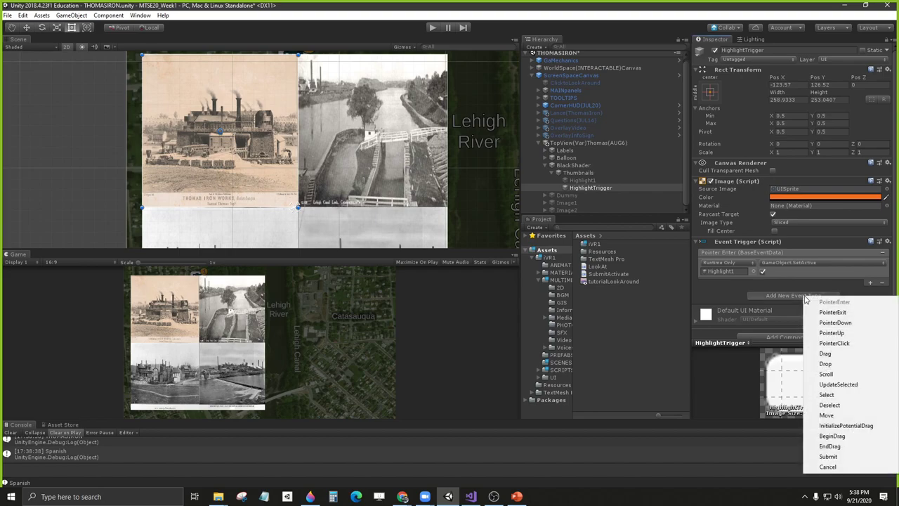
left_click(830, 312)
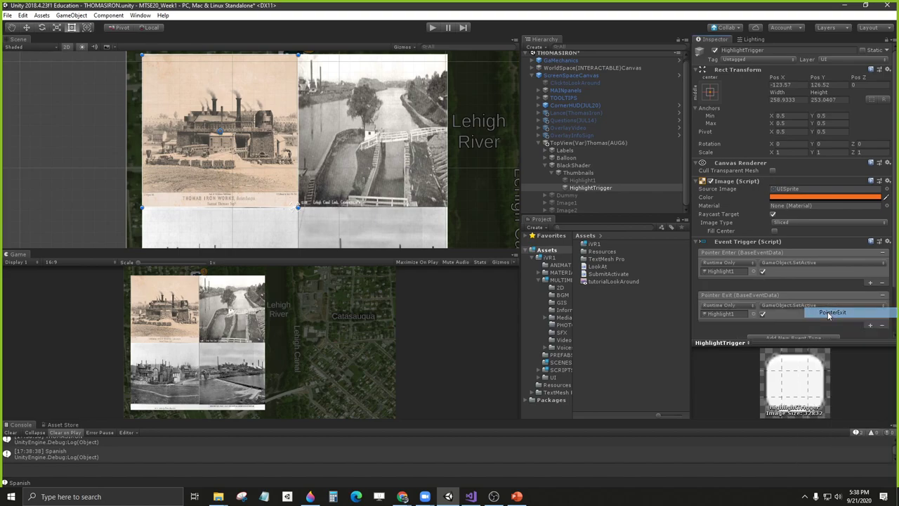
scroll(761, 252, "down", 2)
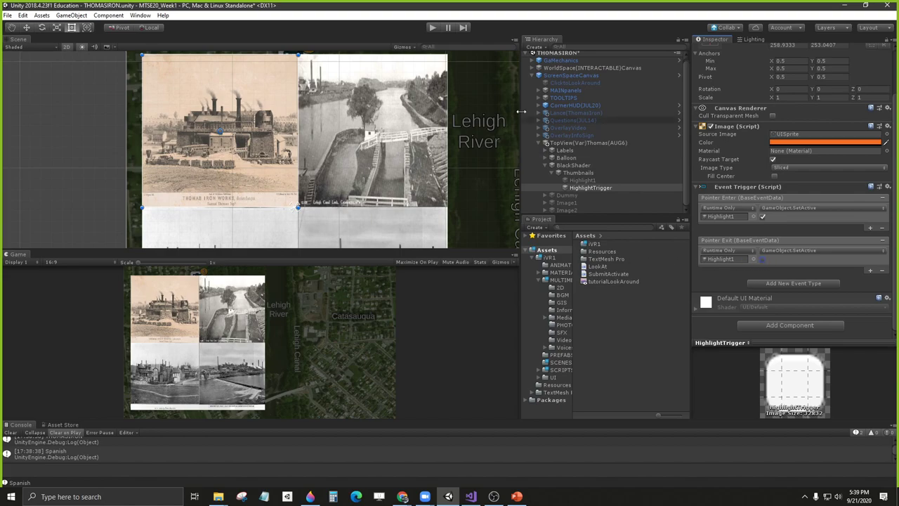
left_click(434, 31)
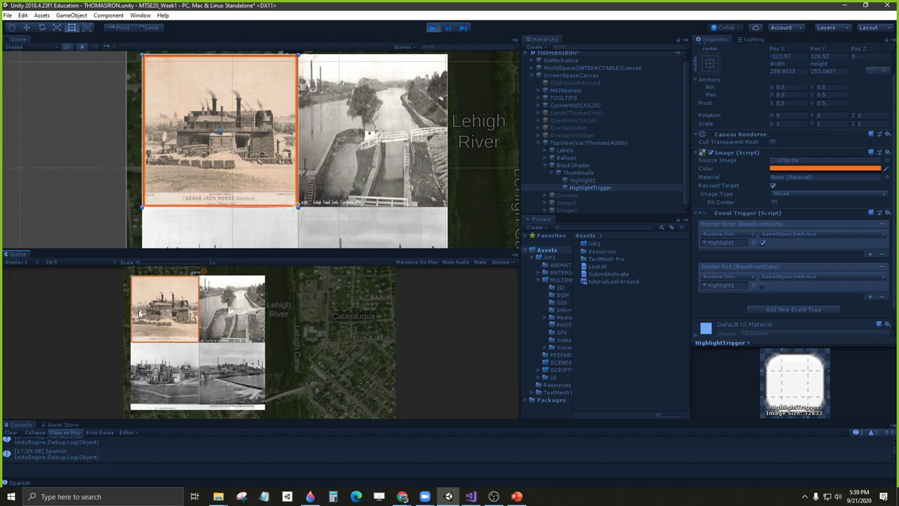
left_click(433, 28)
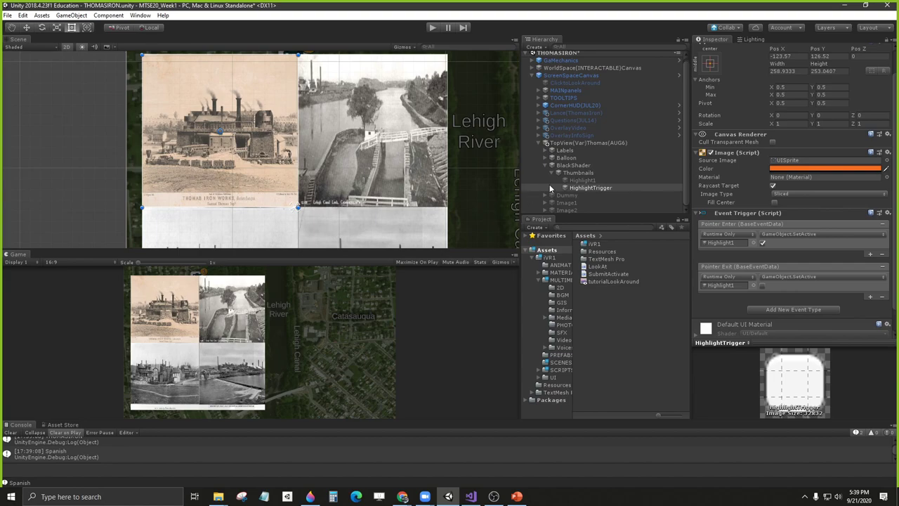
Step: Make the Hierarchy taller and review HighlightTrigger, Highlight1 and Thumbnails
left_click(587, 186)
left_click_drag(642, 218, 643, 293)
left_click(618, 182)
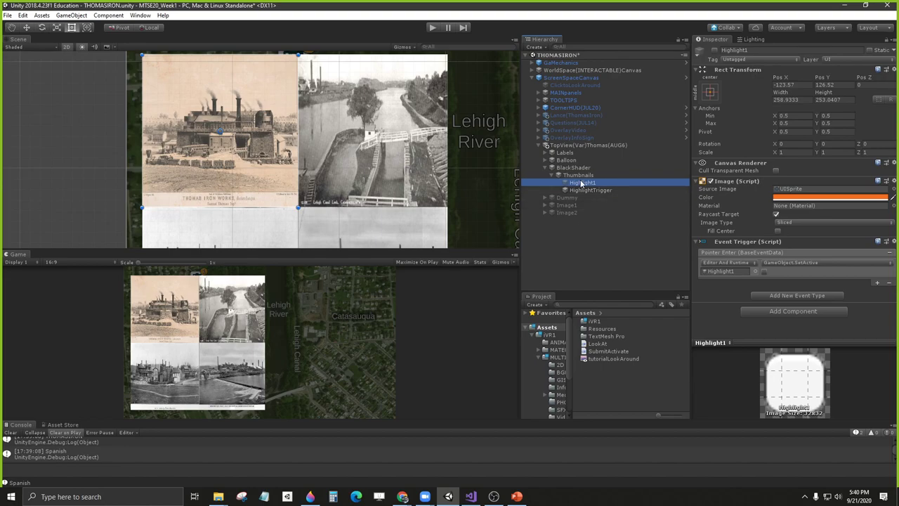
left_click(554, 174)
left_click(577, 176)
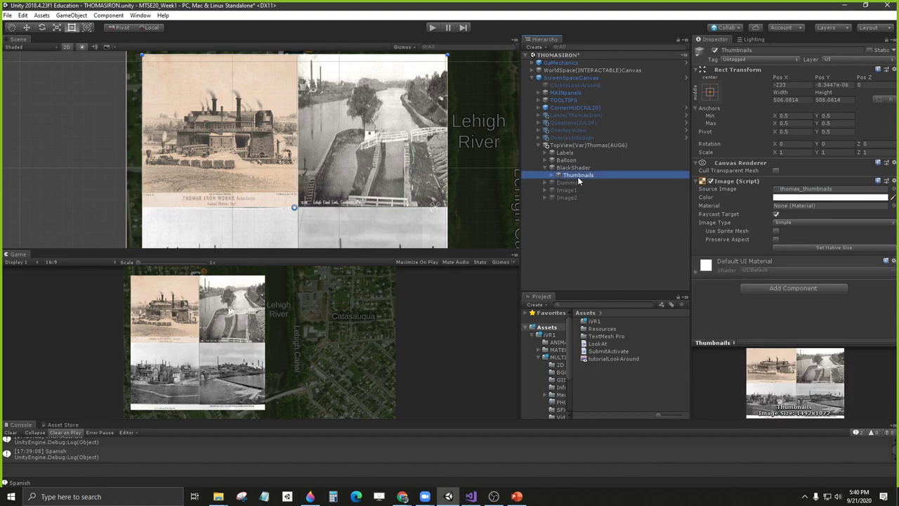
left_click(557, 175)
Step: Compare Highlight1 and HighlightTrigger settings back and forth, ending on Thumbnails
left_click(580, 182)
left_click(578, 189)
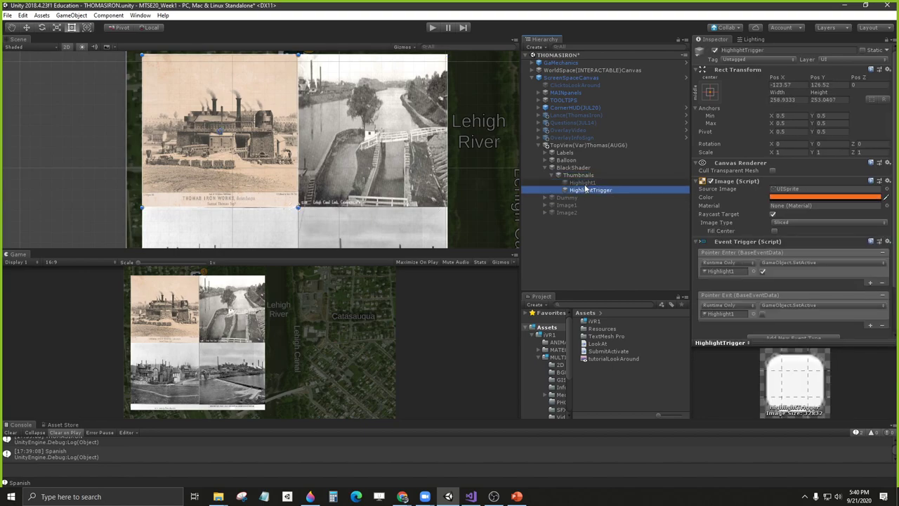
left_click(584, 182)
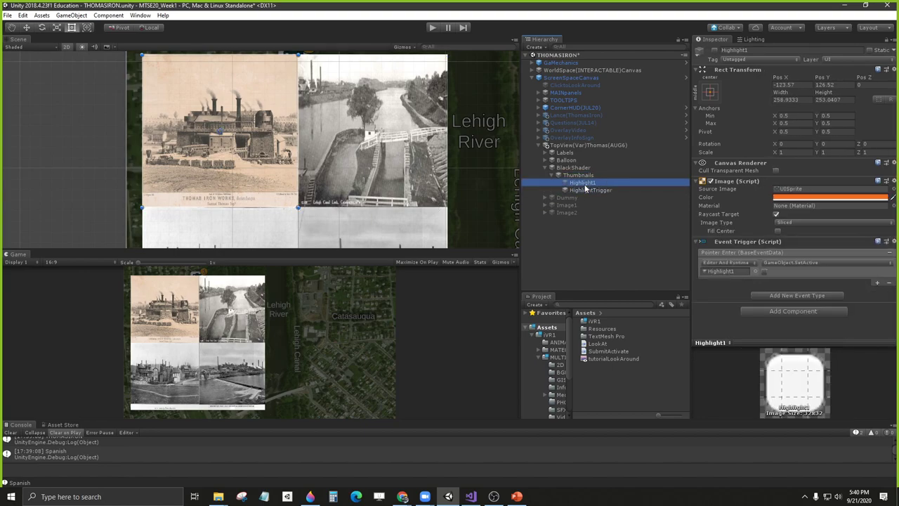
left_click(579, 191)
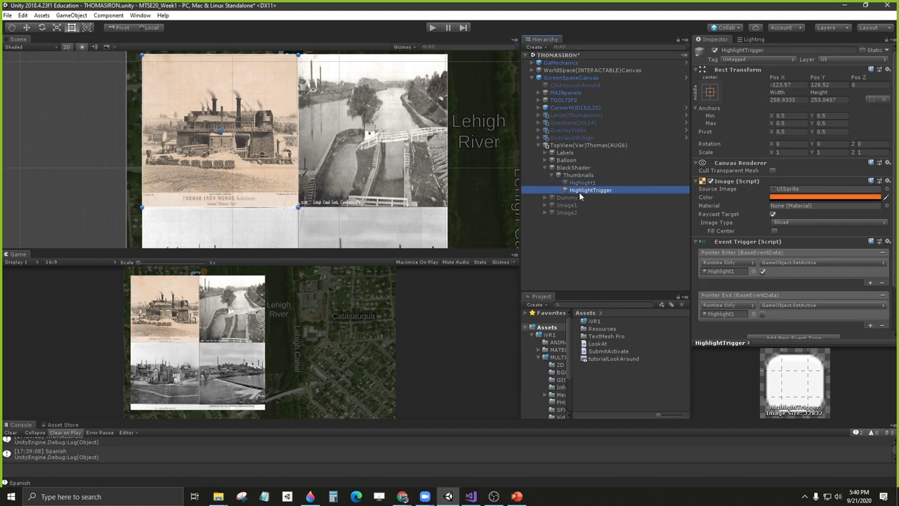
left_click(584, 184)
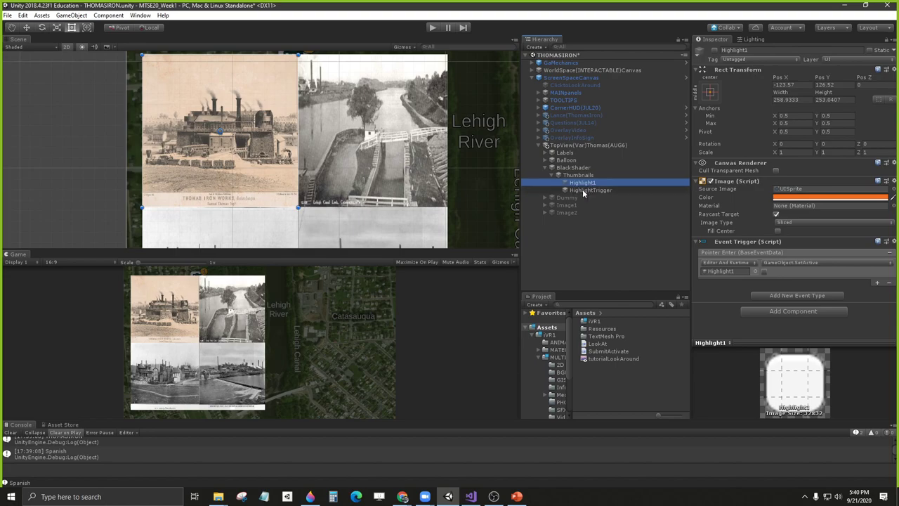
left_click(583, 190, "ctrl")
left_click(583, 175)
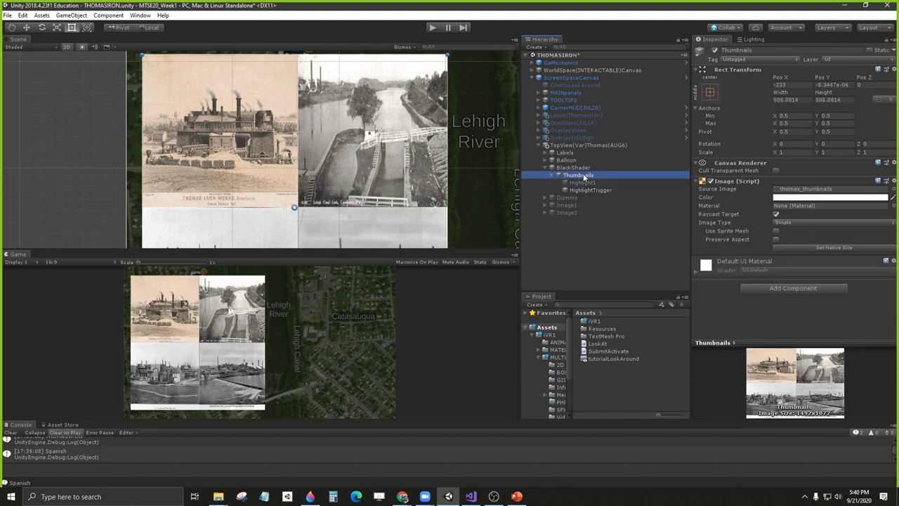
Step: Create a UI Image under Thumbnails and size it to cover the top-right canal photo
right_click(583, 176)
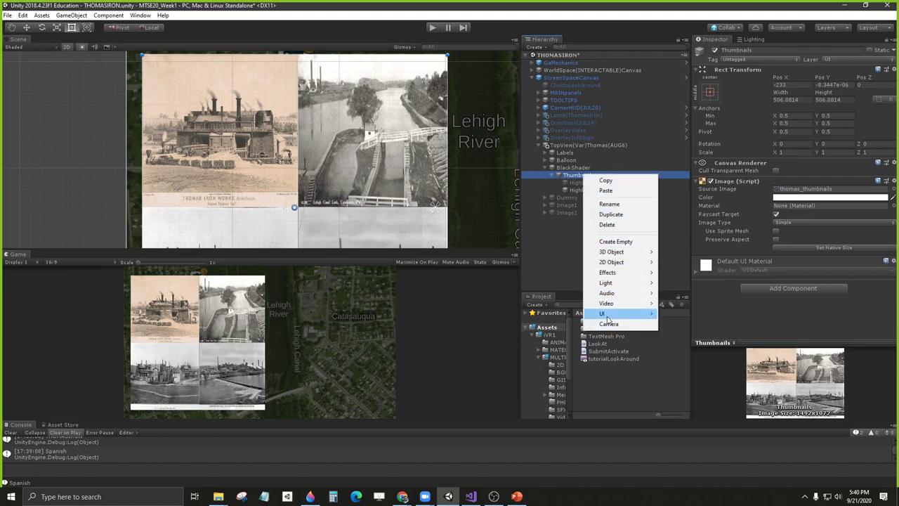
mouse_move(609, 318)
left_click(680, 334)
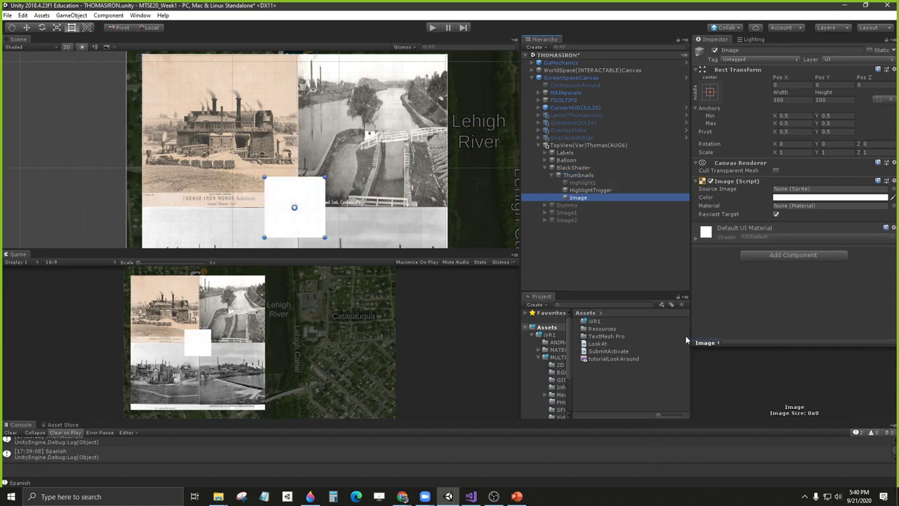
left_click_drag(314, 210, 349, 85)
left_click_drag(360, 116, 446, 208)
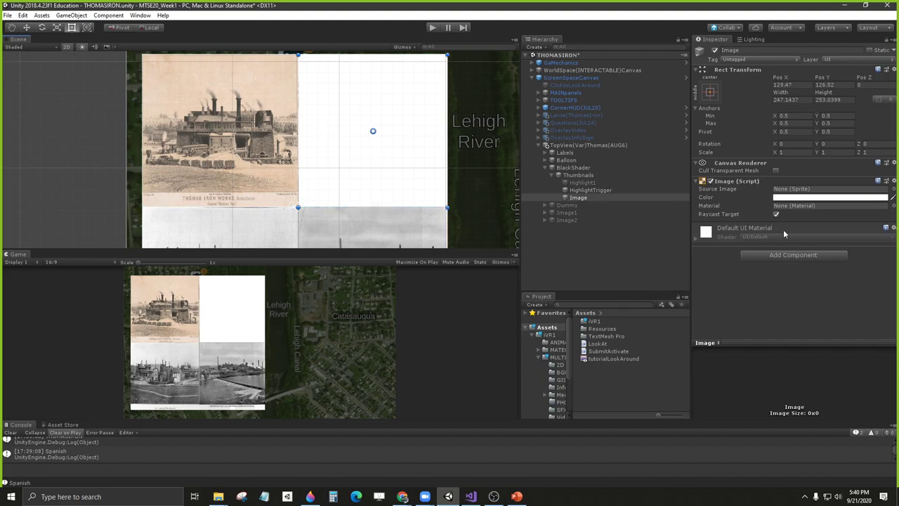
Step: Give the Image overlay the D&L Orange colour with Alpha 150
left_click(808, 198)
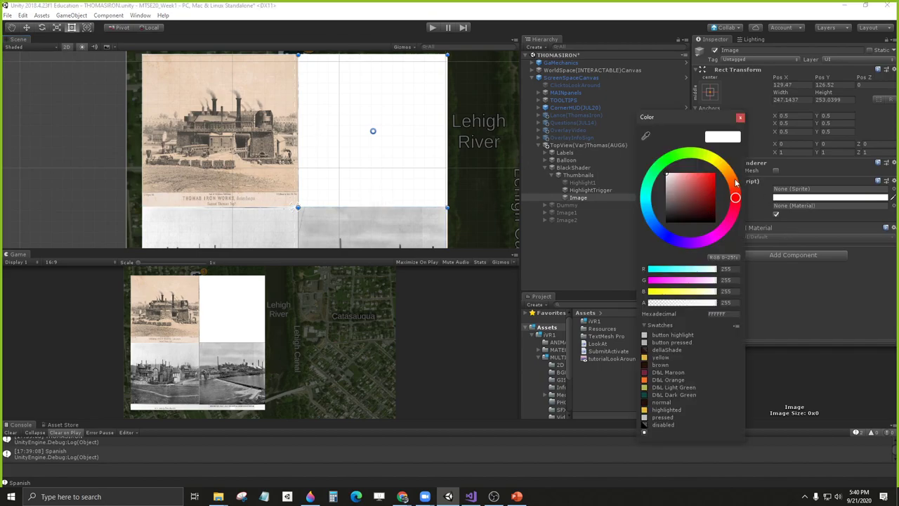
left_click(734, 181)
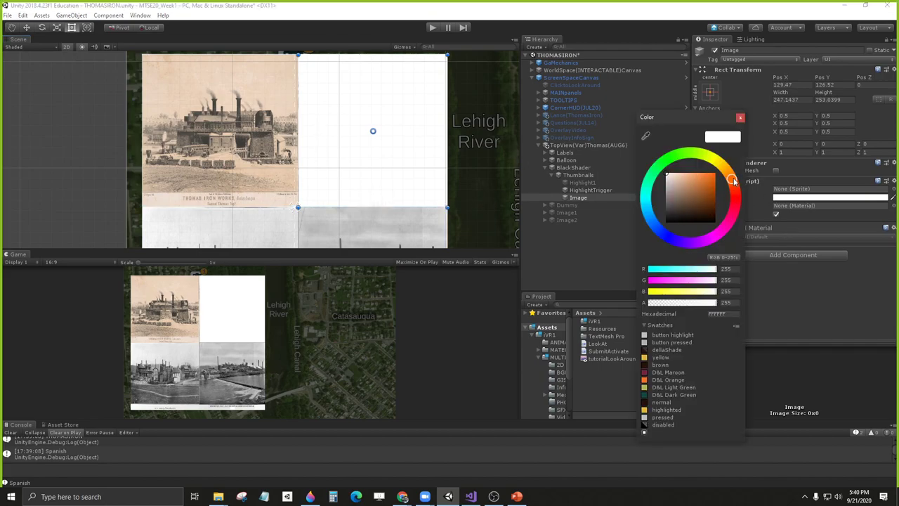
left_click(645, 380)
left_click(691, 303)
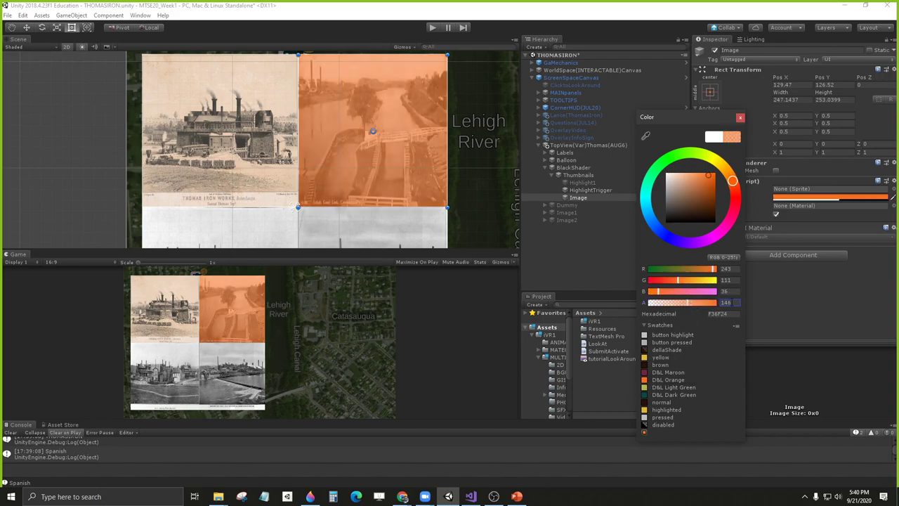
left_click(686, 303)
type("150")
left_click(572, 176)
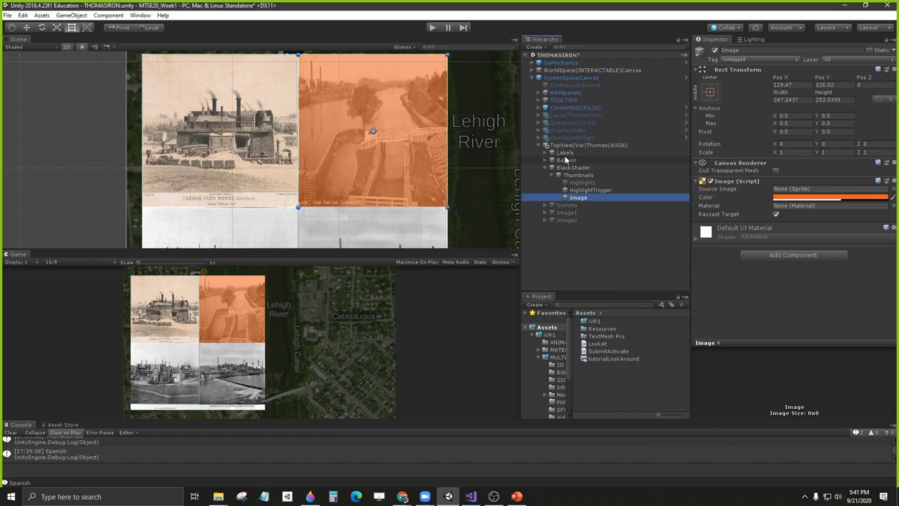
left_click(578, 168)
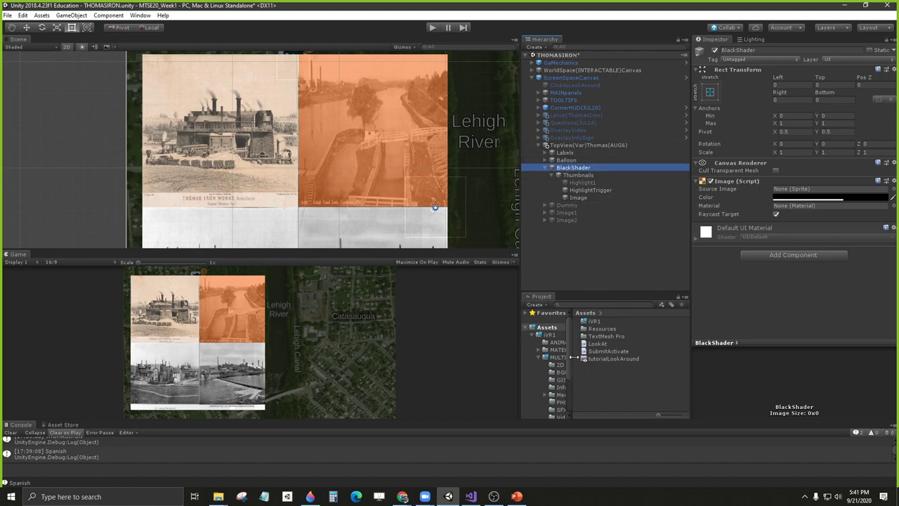
Step: Widen the Project folder tree, open MULTIMEDIA and select the thomas_thumbnails asset
left_click_drag(570, 376, 598, 376)
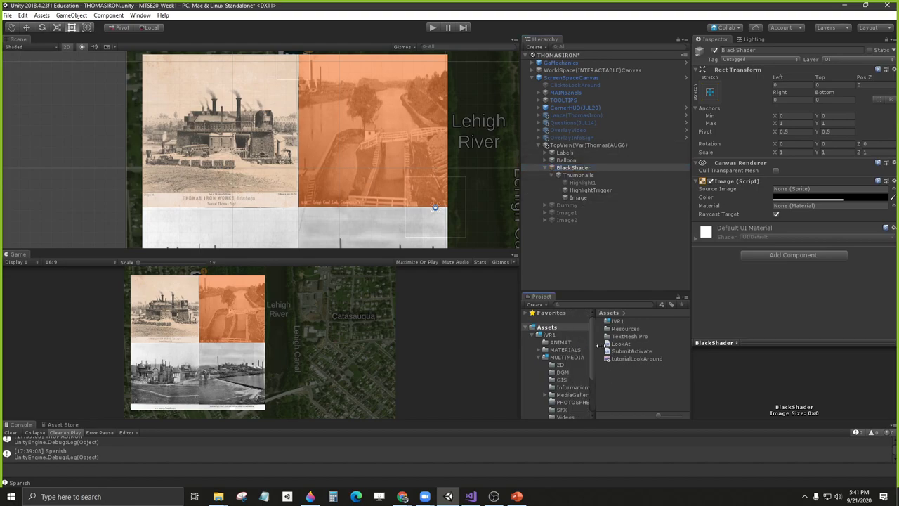
left_click(559, 358)
scroll(628, 390, "down", 1)
left_click(629, 408)
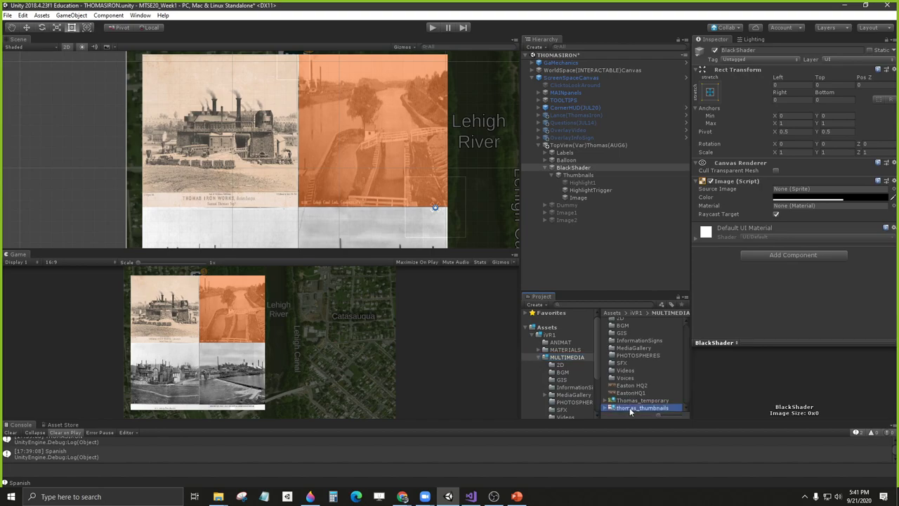
Step: Reveal thomas_thumbnails in File Explorer, then return to the PowerPoint slide
right_click(630, 412)
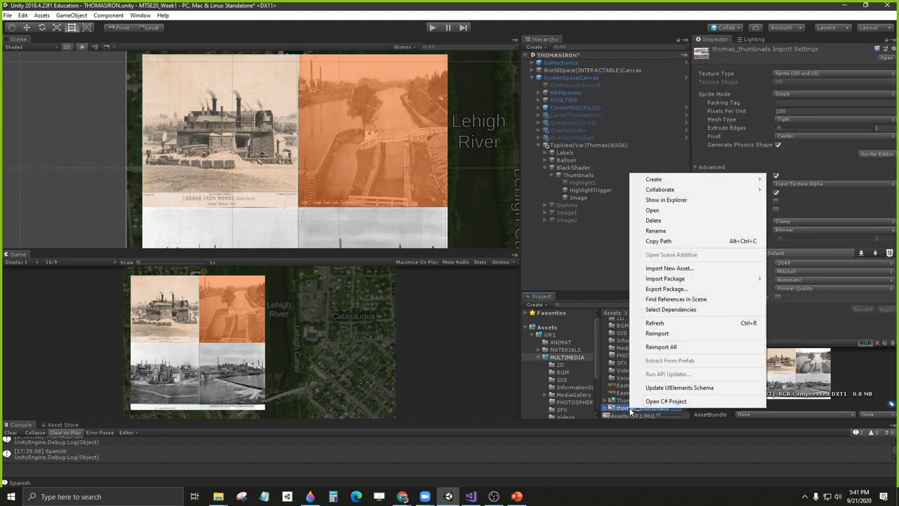
left_click(650, 199)
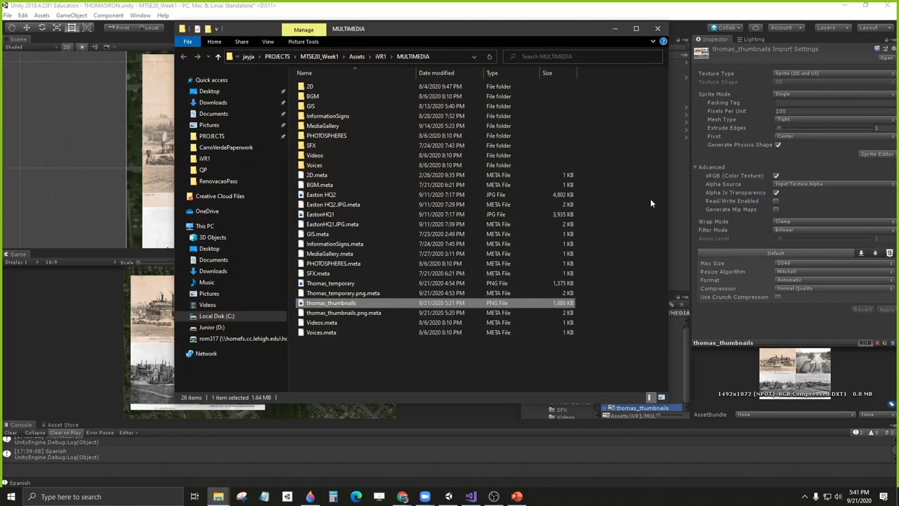
right_click(332, 303)
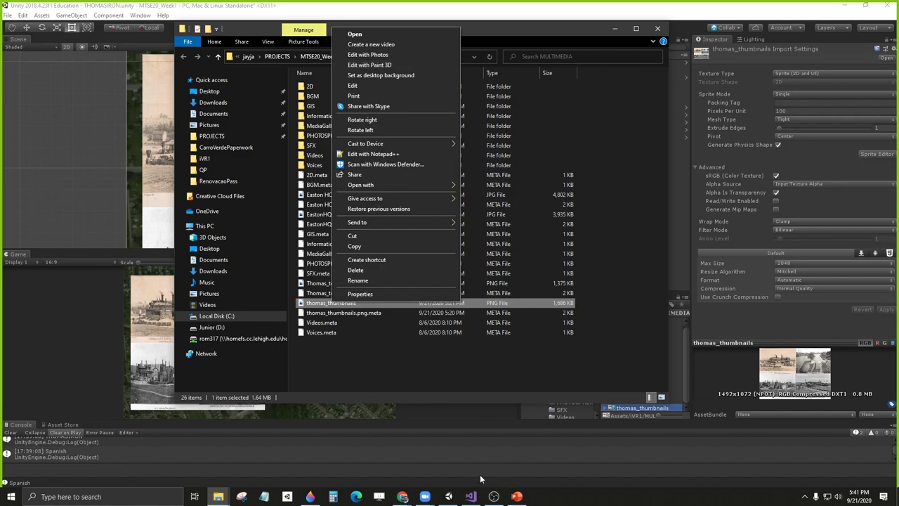
left_click(316, 304)
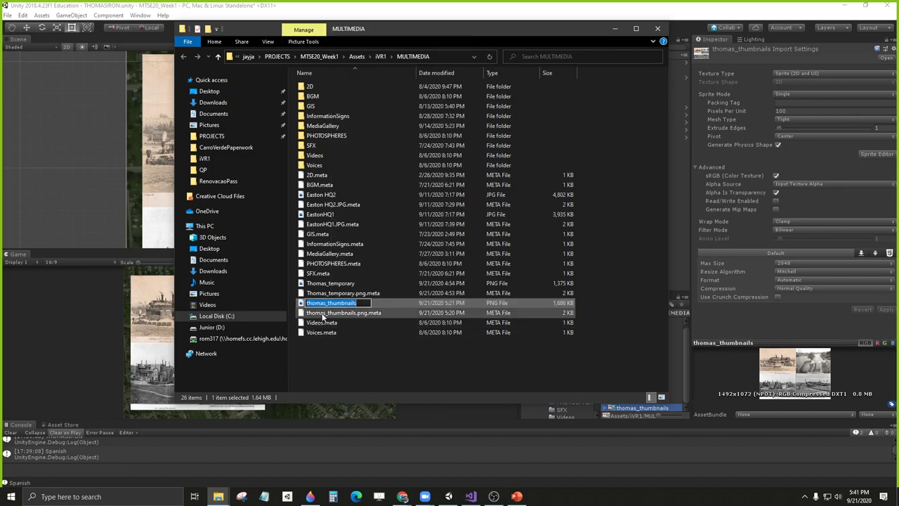
left_click_drag(316, 303, 228, 232)
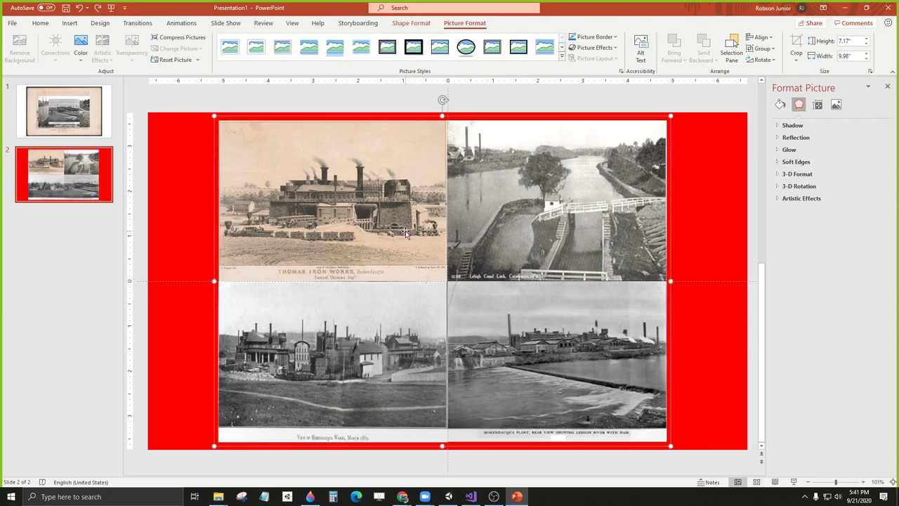
Step: Make the top-left Thomas Iron Works photo grayscale with Saturation 0%
left_click(334, 178)
left_click(366, 251)
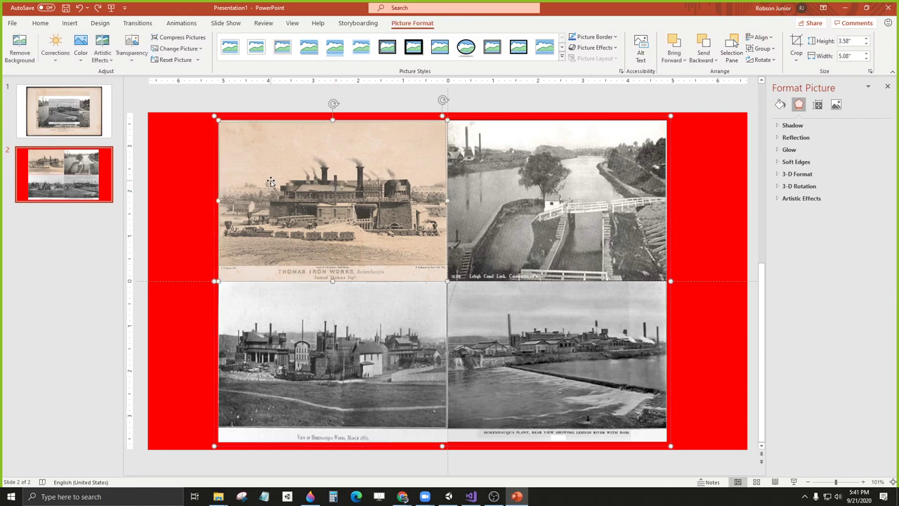
left_click(81, 60)
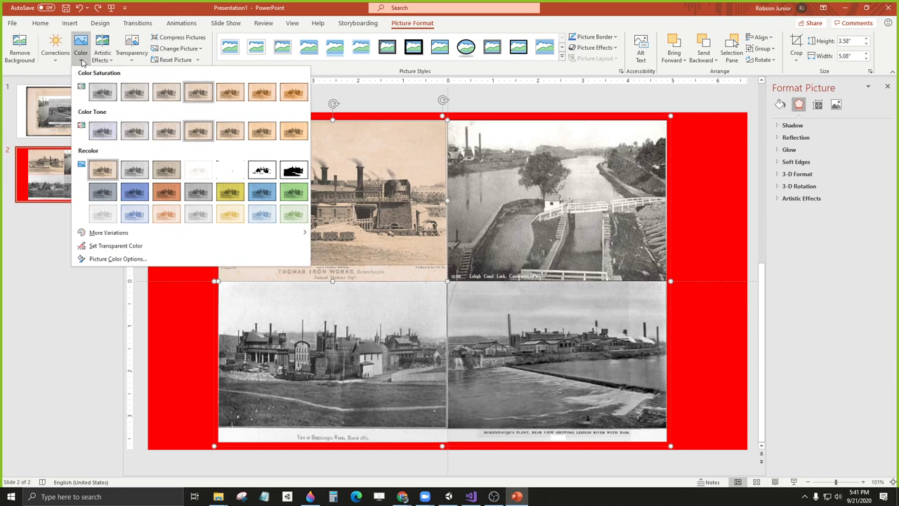
left_click(110, 65)
left_click(57, 62)
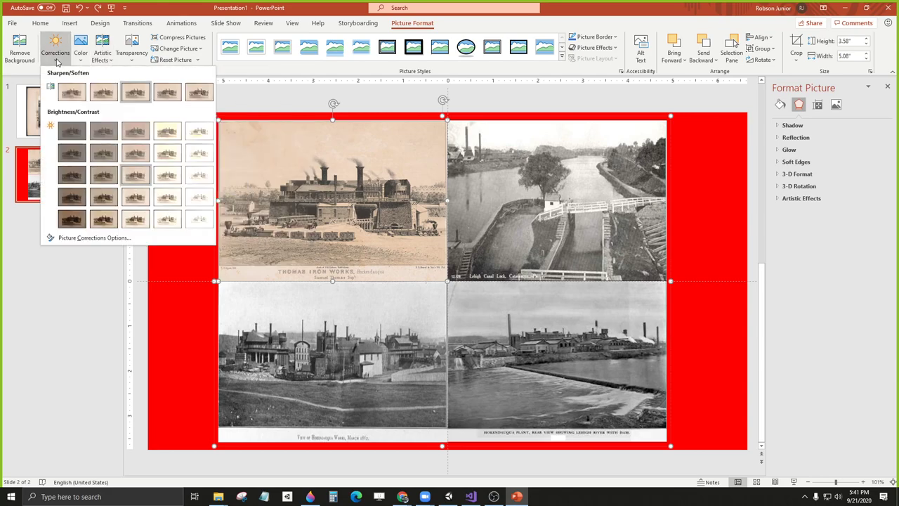
left_click(82, 60)
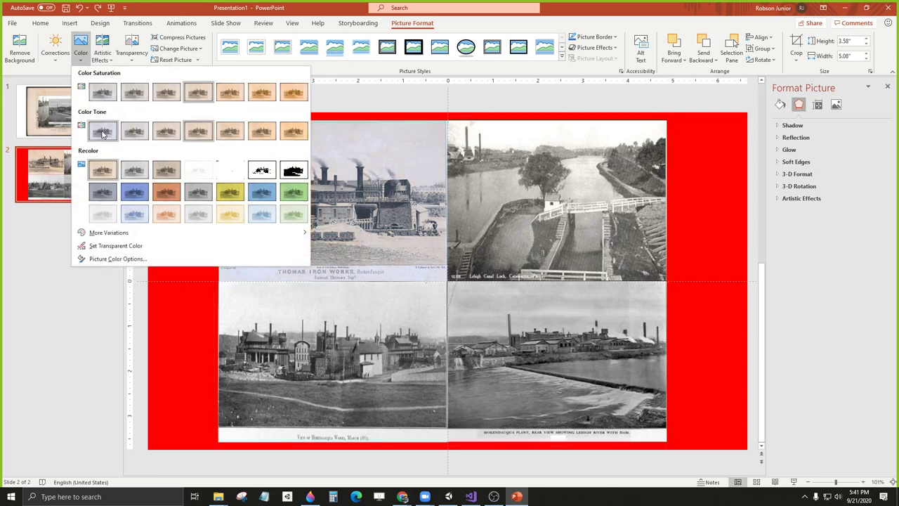
left_click(103, 92)
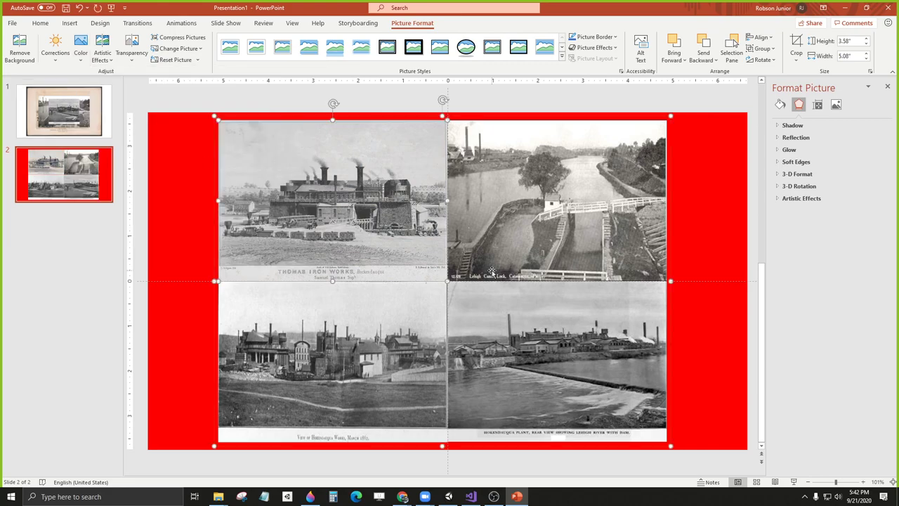
Step: Add the top-right, bottom-left and bottom-right photos to the selection
left_click(556, 215, "shift")
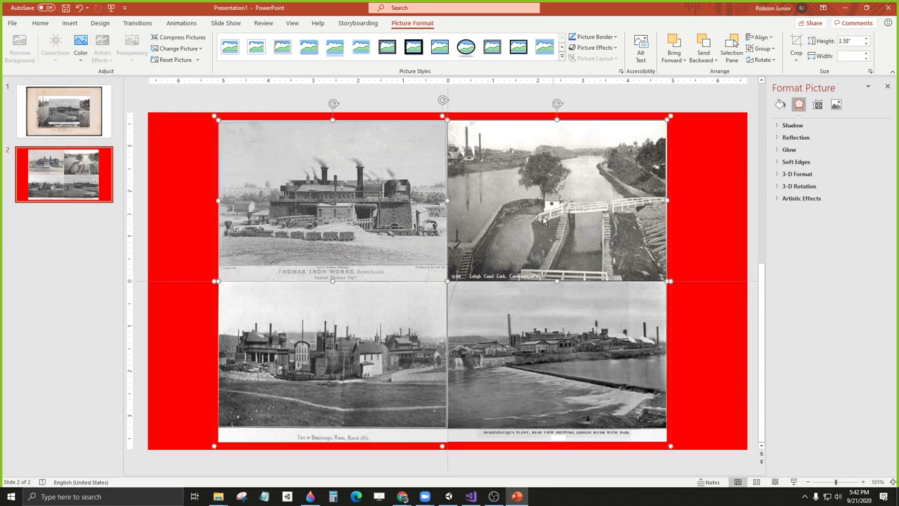
left_click(366, 363, "shift")
left_click(512, 344, "shift")
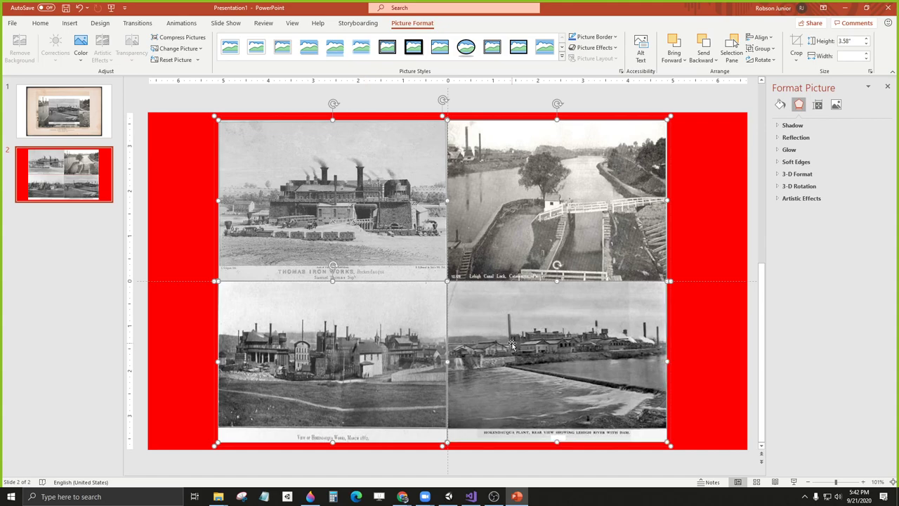
Step: Ungroup the four photos, check each one, then select the whole grid picture
right_click(384, 198)
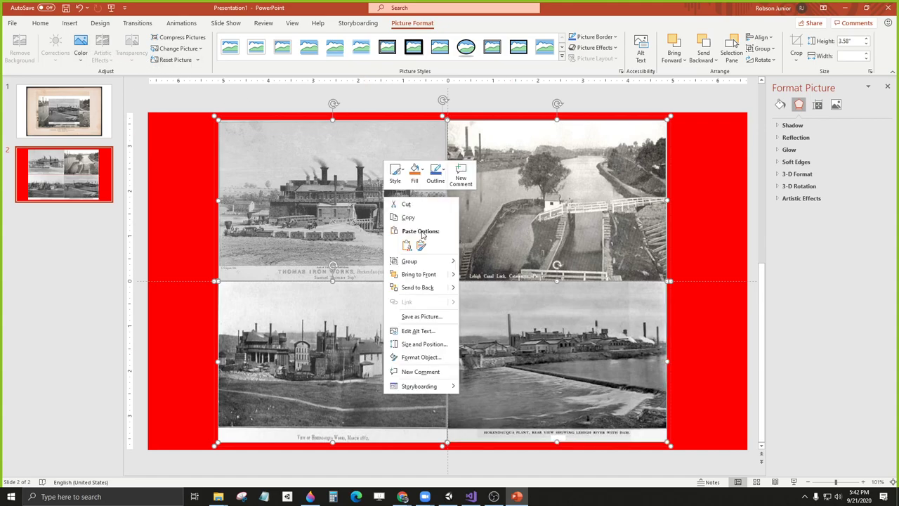
mouse_move(414, 261)
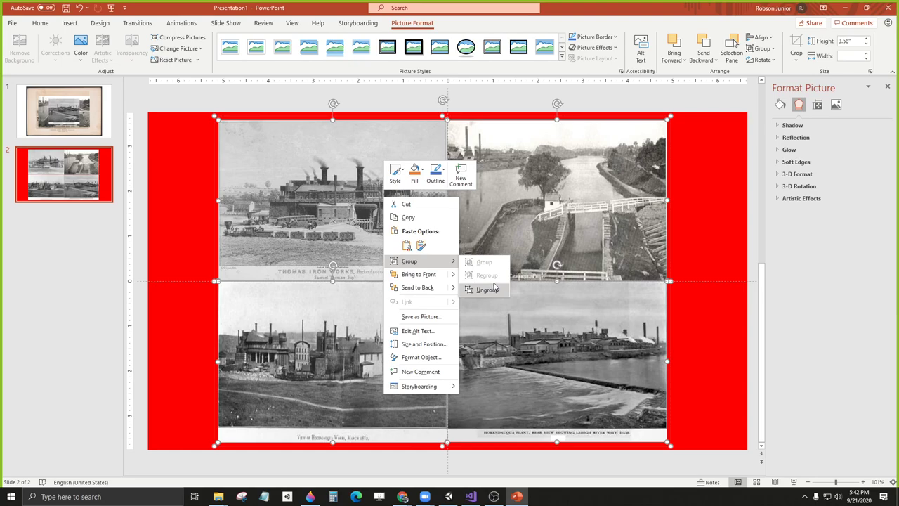
left_click(493, 288)
left_click(700, 206)
left_click(563, 199)
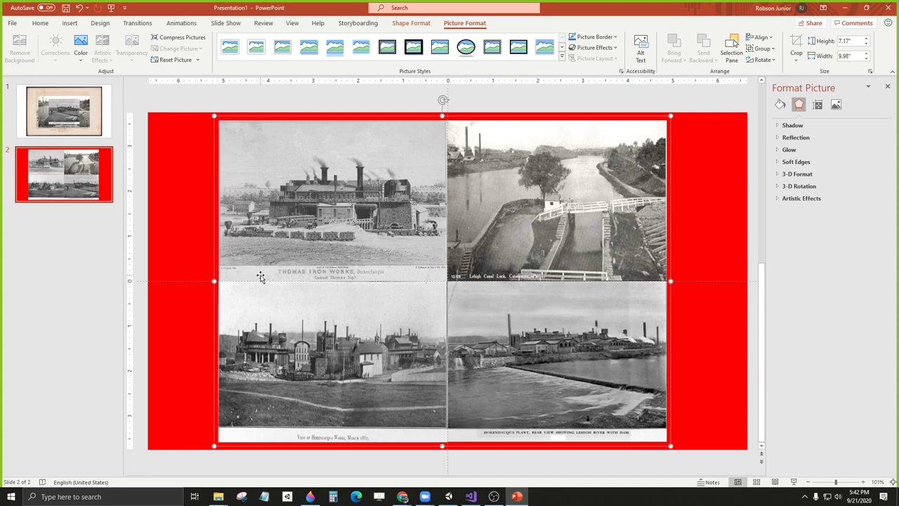
left_click(602, 206)
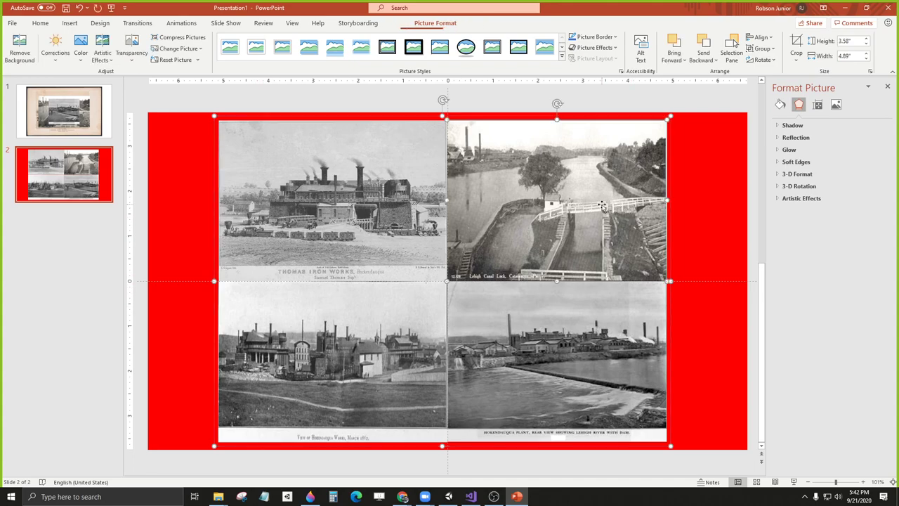
left_click(604, 326)
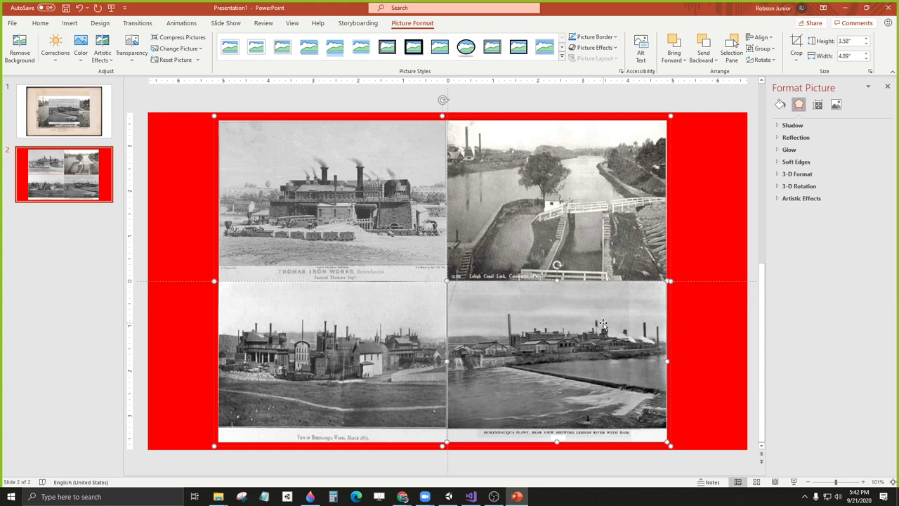
left_click(356, 222)
left_click(367, 323)
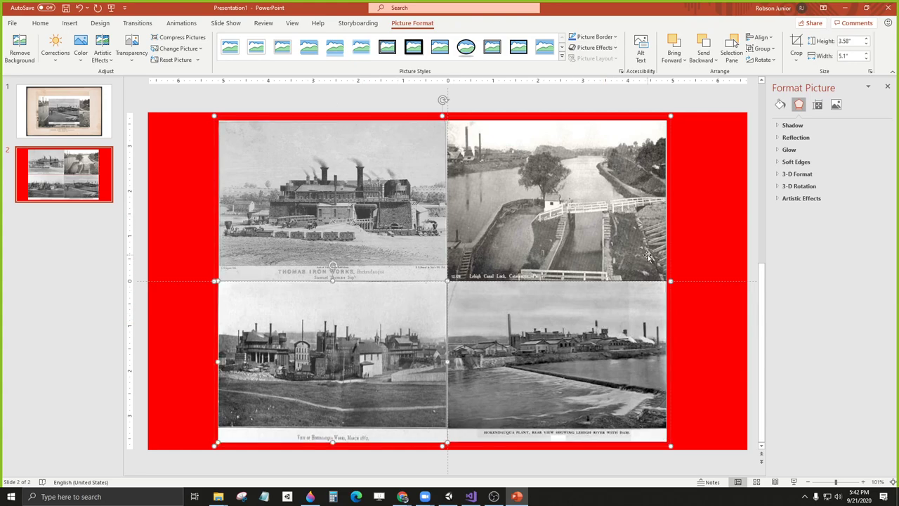
left_click(672, 222)
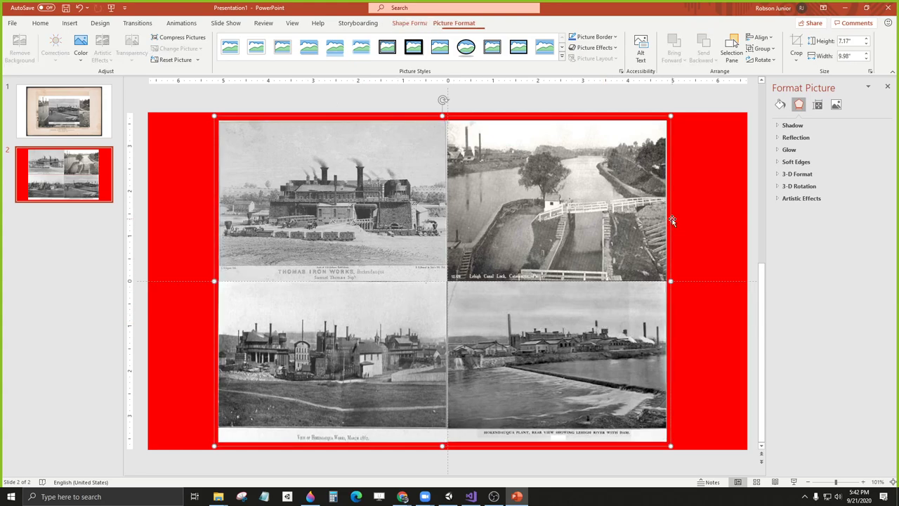
Step: Try resizing the grid to an 8" height, then 8" and 10" widths
left_click(850, 42)
type("8")
key("Return")
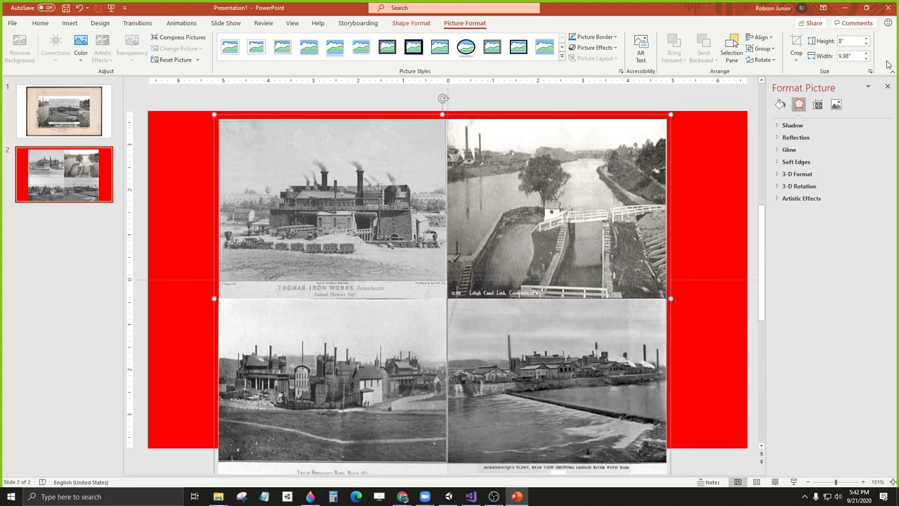
left_click(858, 56)
type("8")
key("Return")
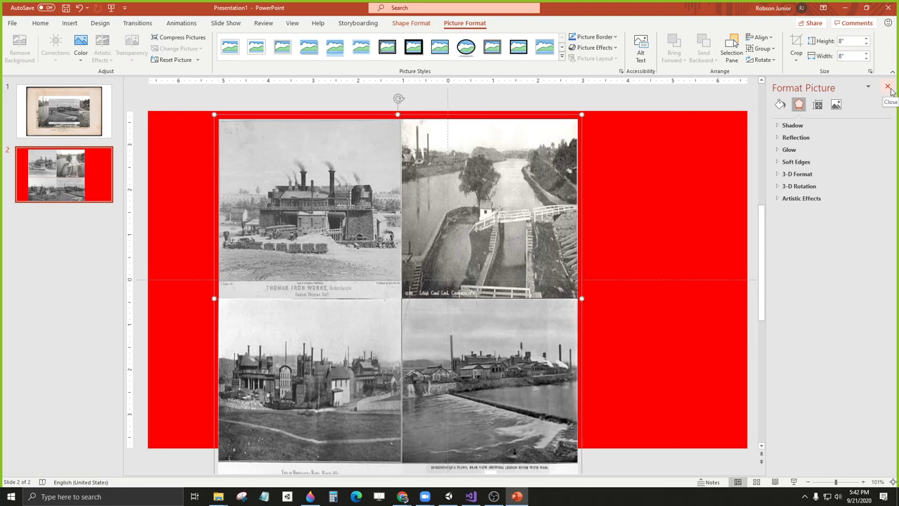
left_click(843, 57)
type("10")
key("Return")
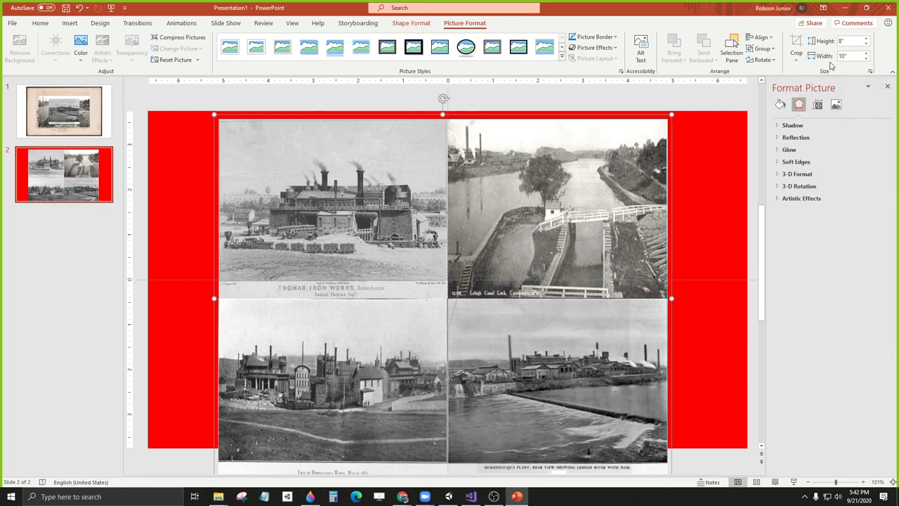
Step: Set the picture width to 8" and centre it on the slide
scroll(670, 173, "down", 1)
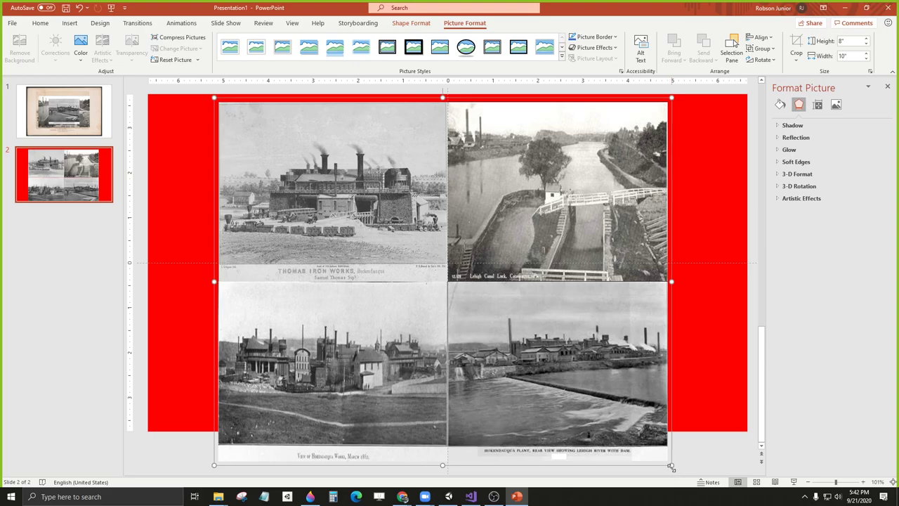
left_click(846, 56)
type("8")
key("Return")
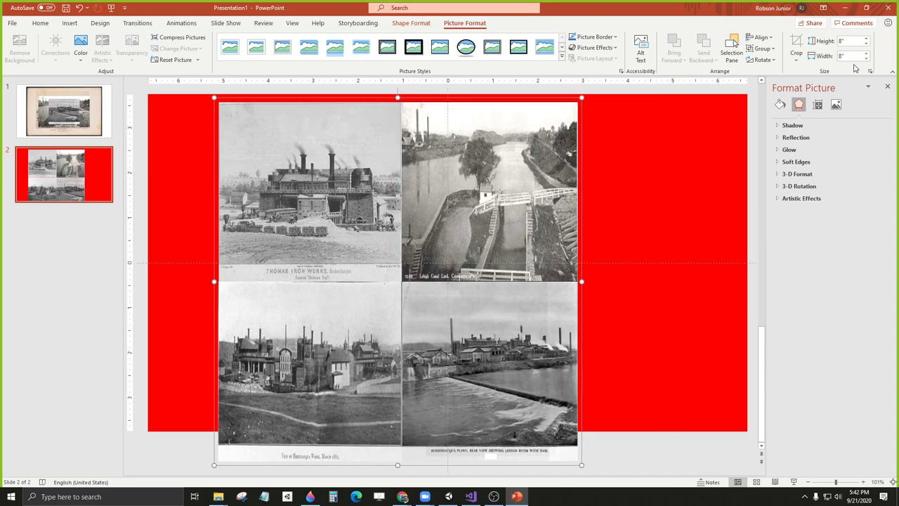
left_click_drag(434, 167, 479, 166)
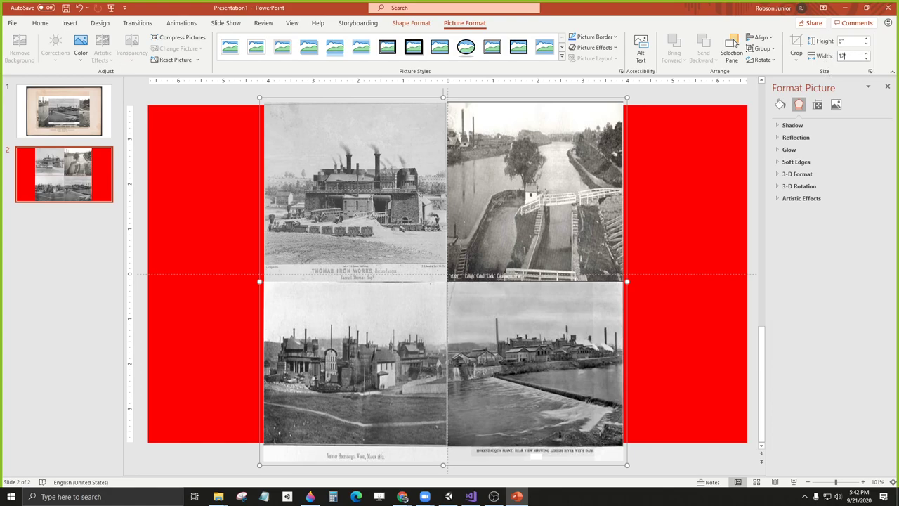
Step: Try a 12" width and centre it, then undo back to 9.98" × 7.17"
key("Return")
left_click_drag(533, 202, 452, 201)
key("ctrl+z")
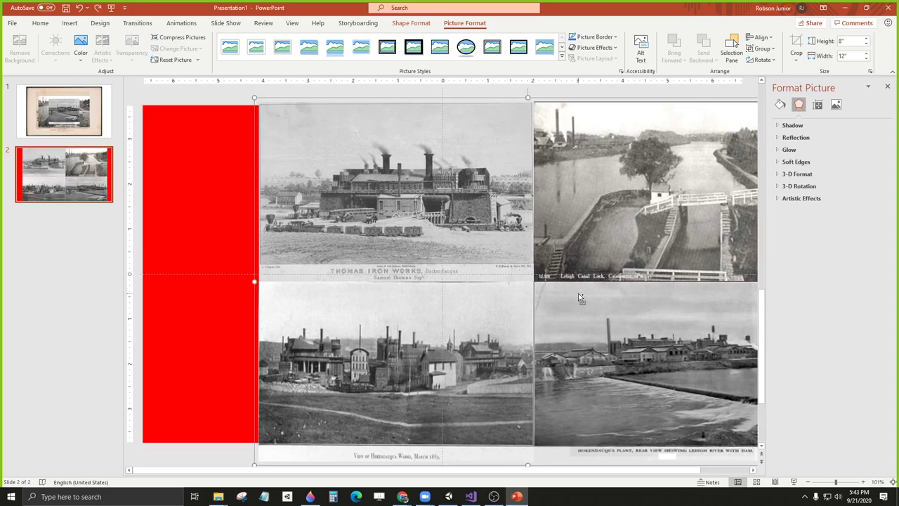
key("ctrl+z")
key("ctrl+z")
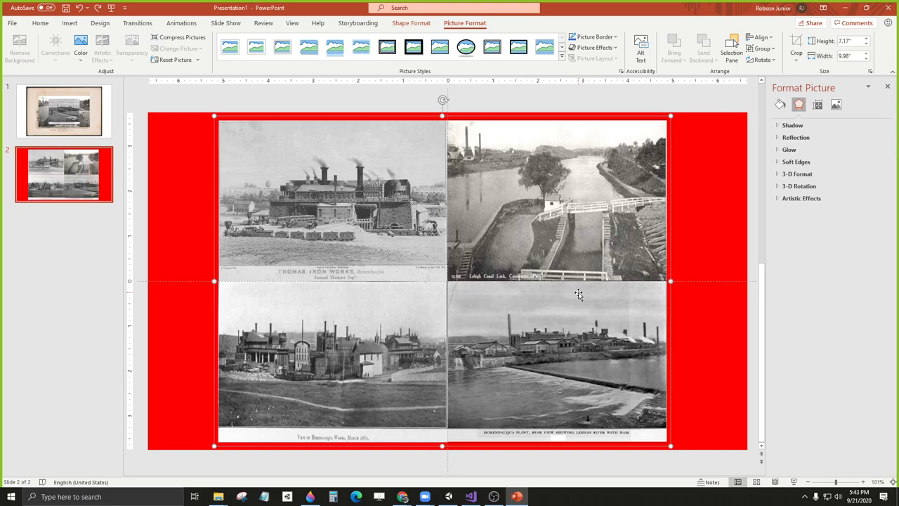
right_click(431, 241)
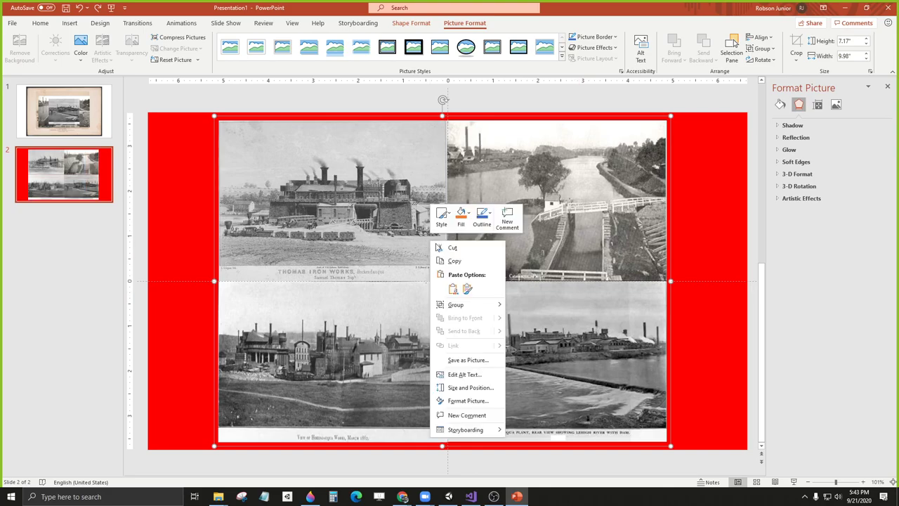
Step: Save the grid picture as thomas_thumbnails.png, replacing the existing file
left_click(463, 359)
scroll(278, 255, "down", 5)
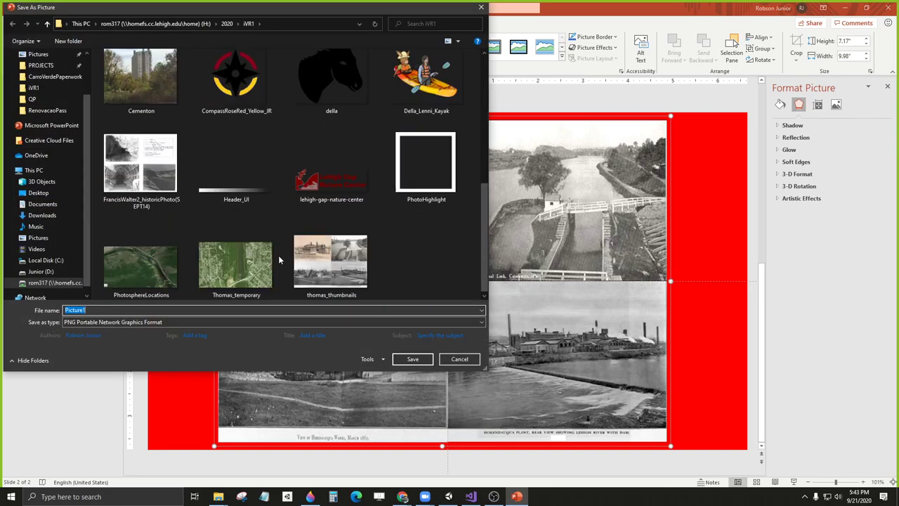
left_click(331, 269)
left_click(412, 359)
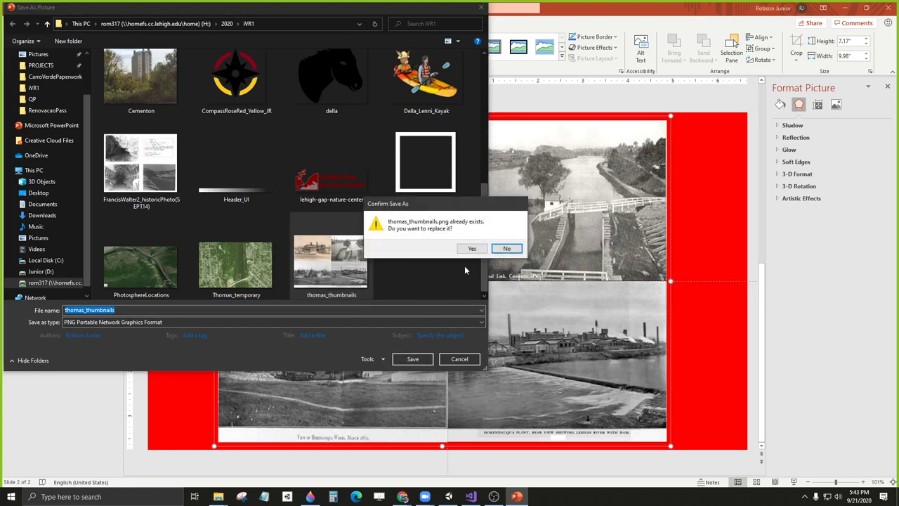
left_click(471, 248)
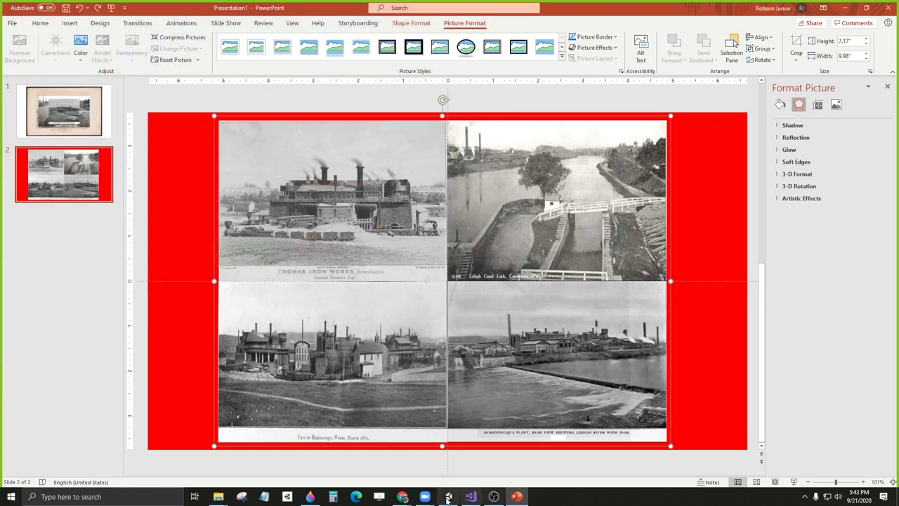
Step: Preview the new thomas_thumbnails in the MULTIMEDIA folder, close it, and return to Unity
mouse_move(218, 497)
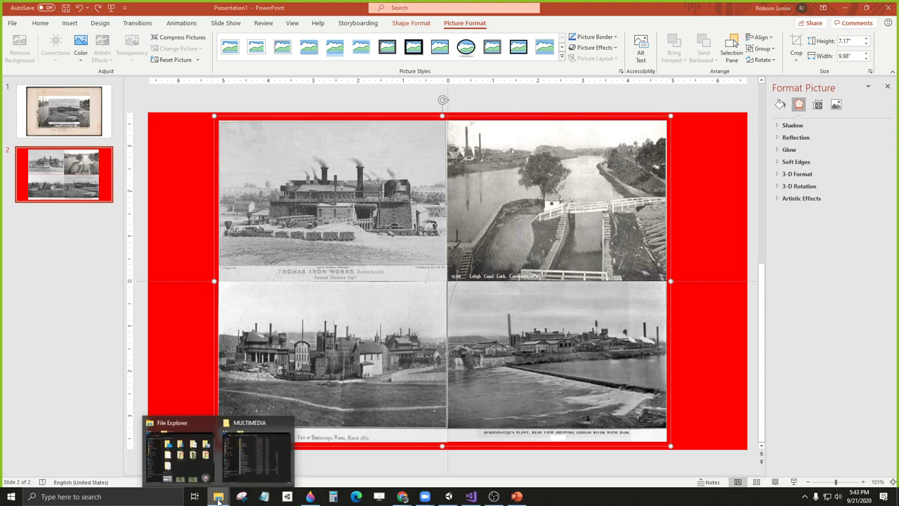
left_click(256, 457)
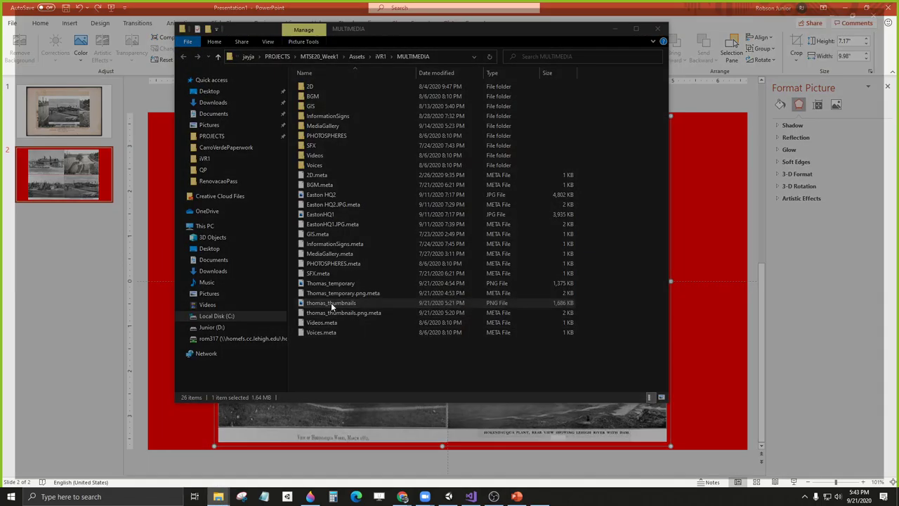
double_click(330, 302)
left_click(889, 9)
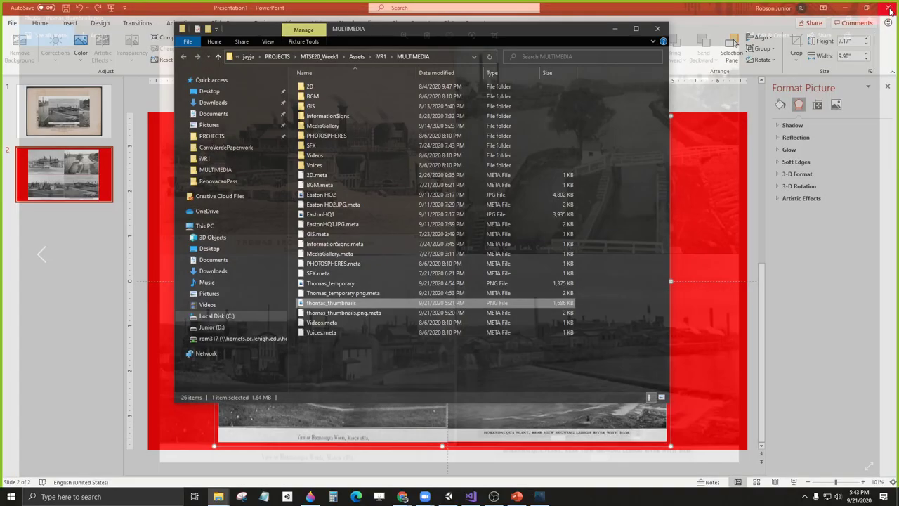
left_click(657, 28)
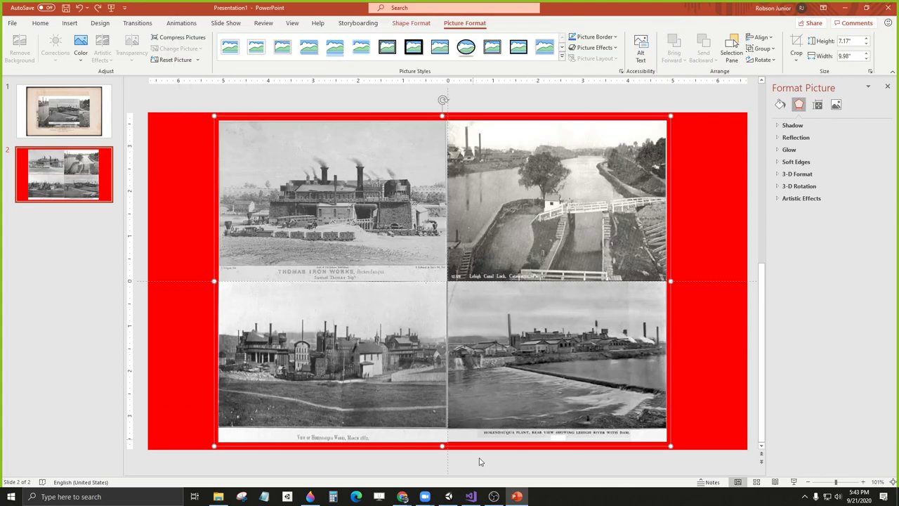
left_click(448, 497)
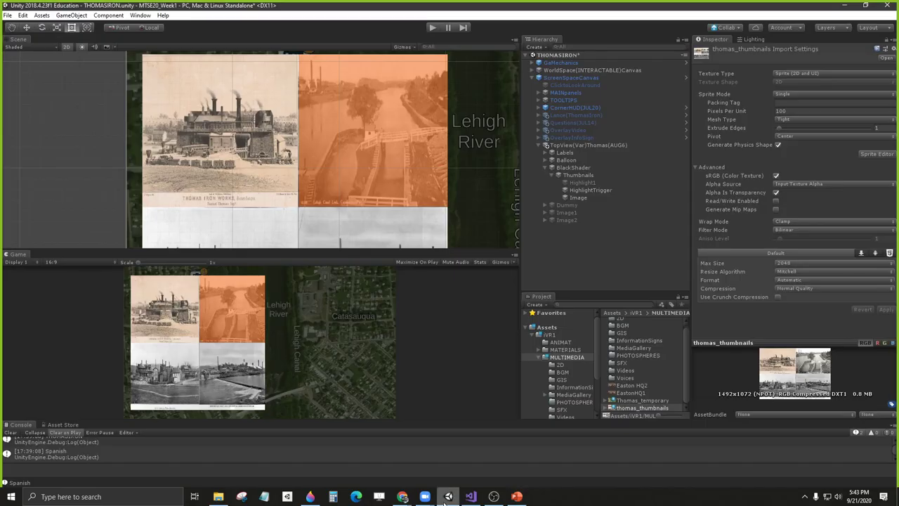
Step: Delete thomas_thumbnails from the MULTIMEDIA folder, confirm, and bring up File Explorer
left_click(634, 400)
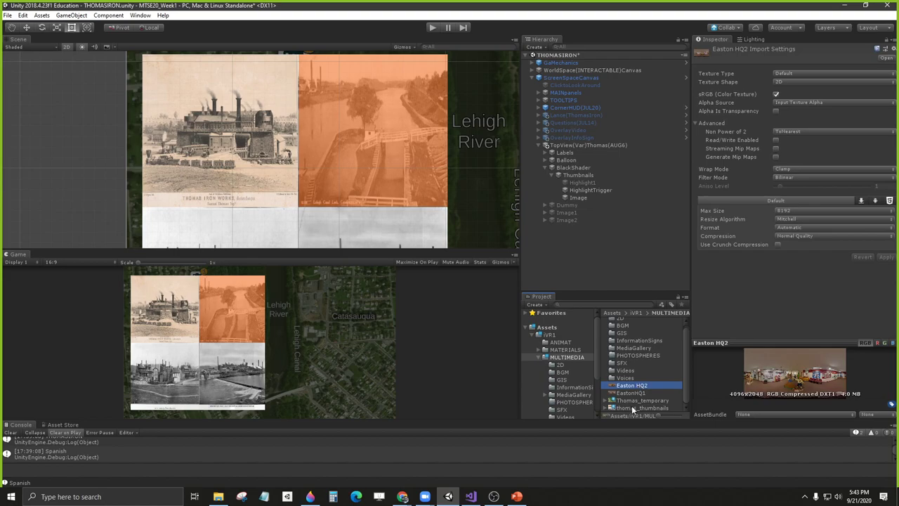
left_click(632, 408)
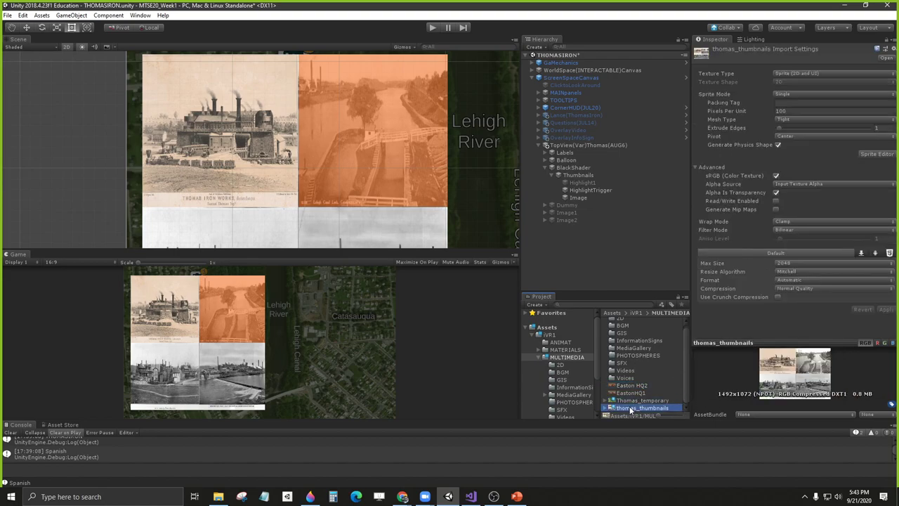
key("Delete")
left_click(474, 266)
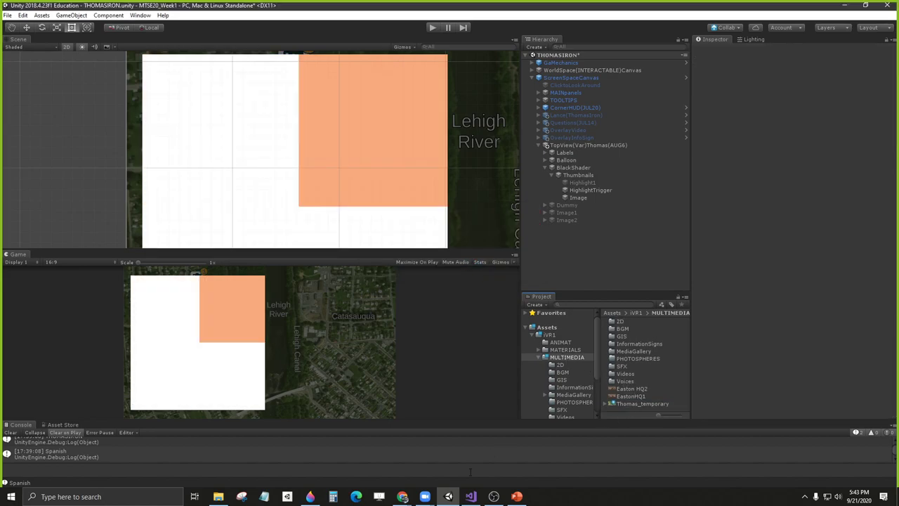
left_click(218, 497)
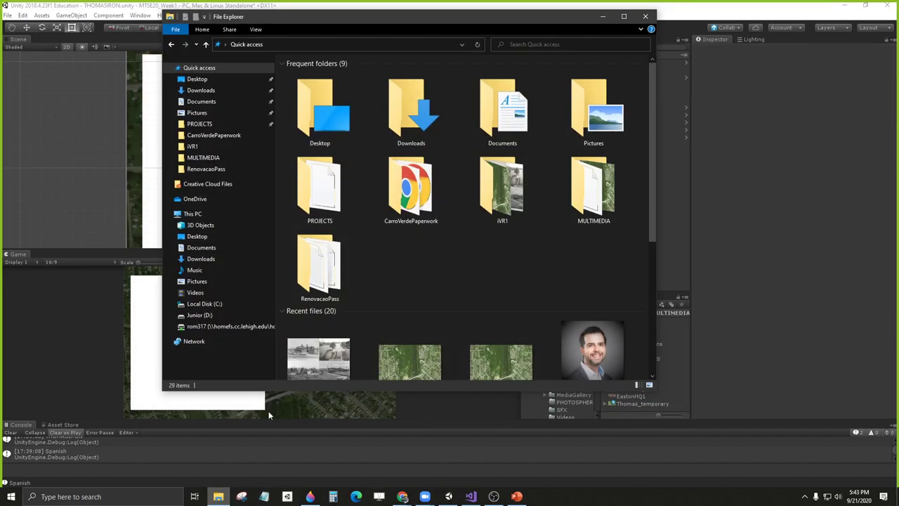
Step: Drag the updated thomas_thumbnails image from Explorer into the MULTIMEDIA folder
scroll(360, 327, "down", 5)
scroll(353, 221, "up", 5)
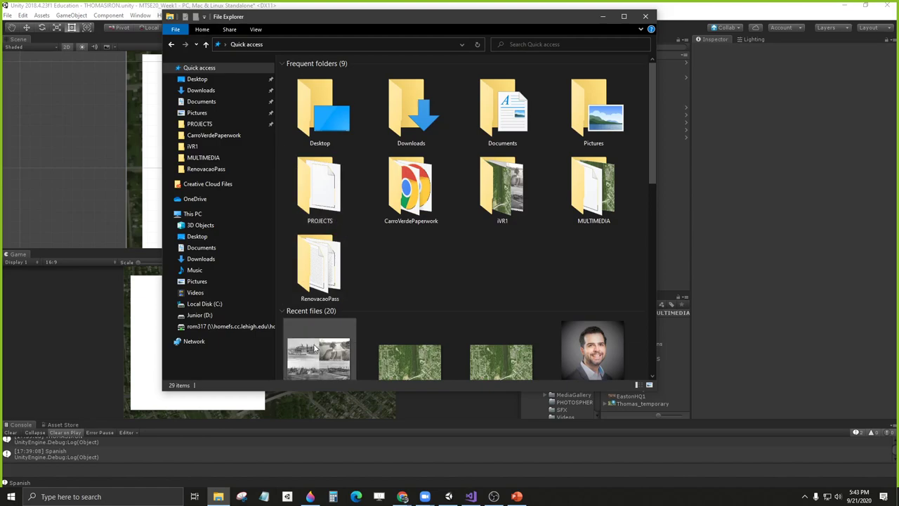
left_click_drag(315, 349, 679, 398)
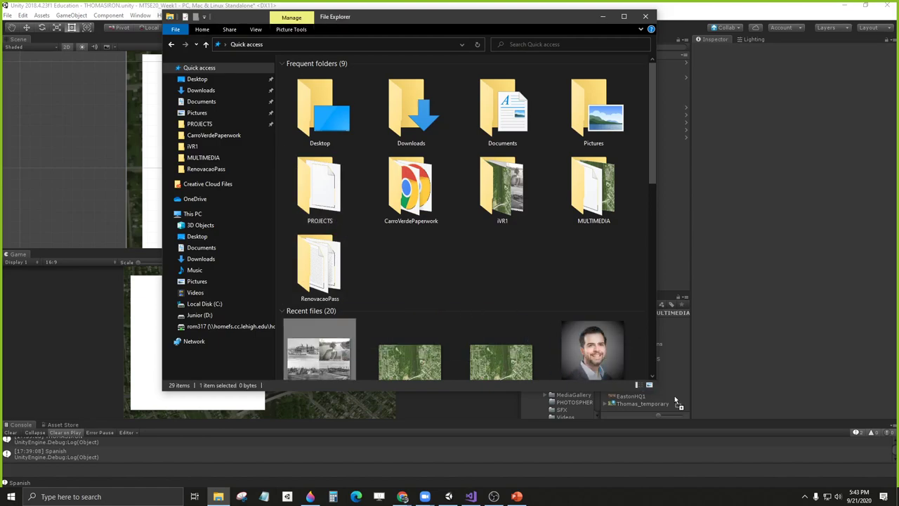
left_click(645, 16)
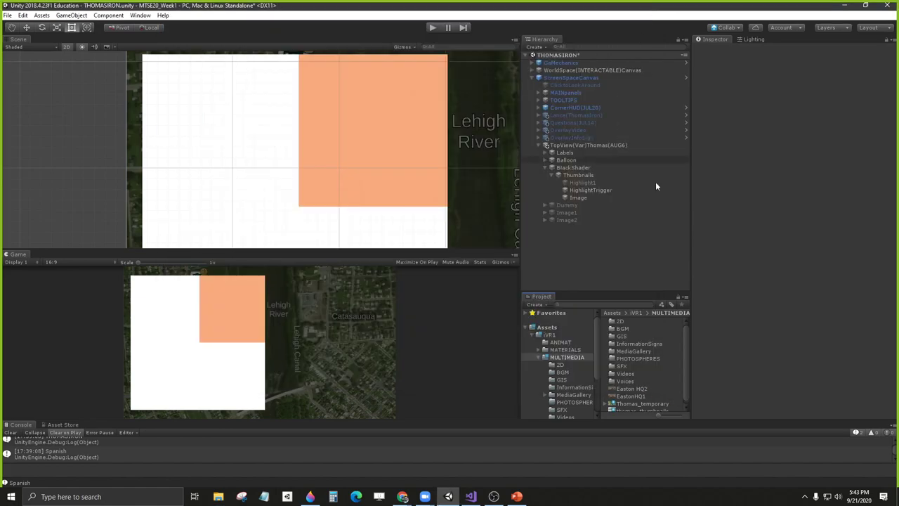
Step: Set thomas_thumbnails' Texture Type to Sprite (2D and UI) and apply
left_click(629, 408)
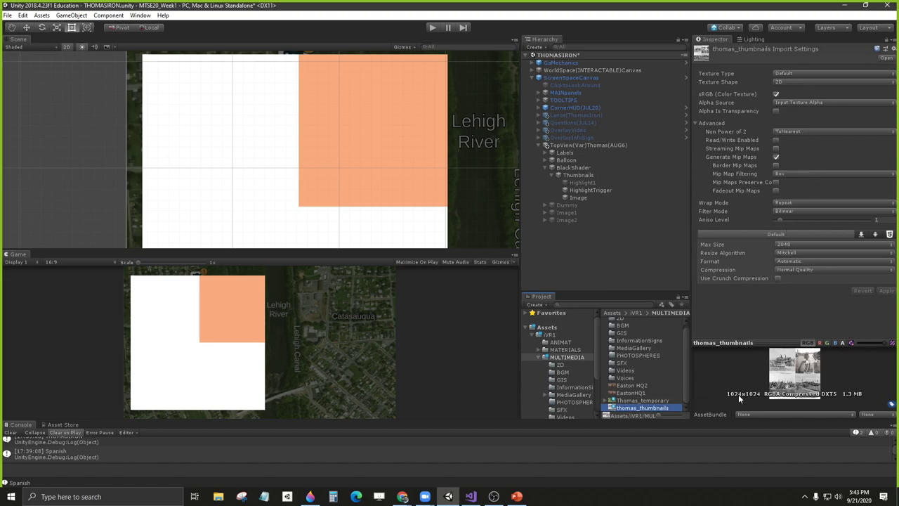
left_click(815, 73)
left_click(830, 123)
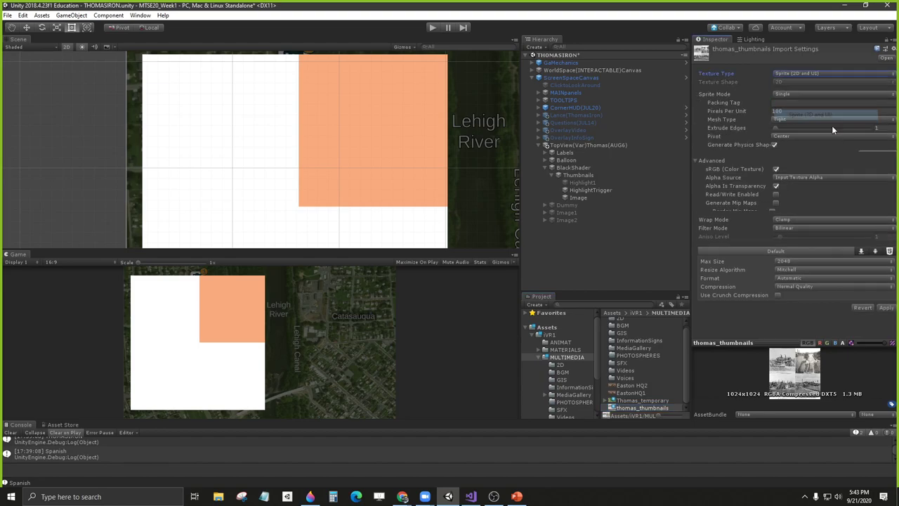
left_click(887, 310)
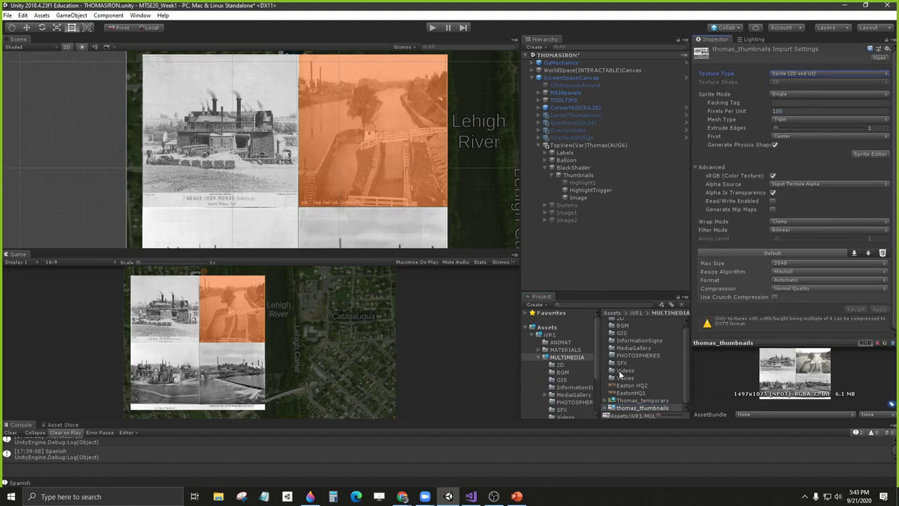
right_click(633, 411)
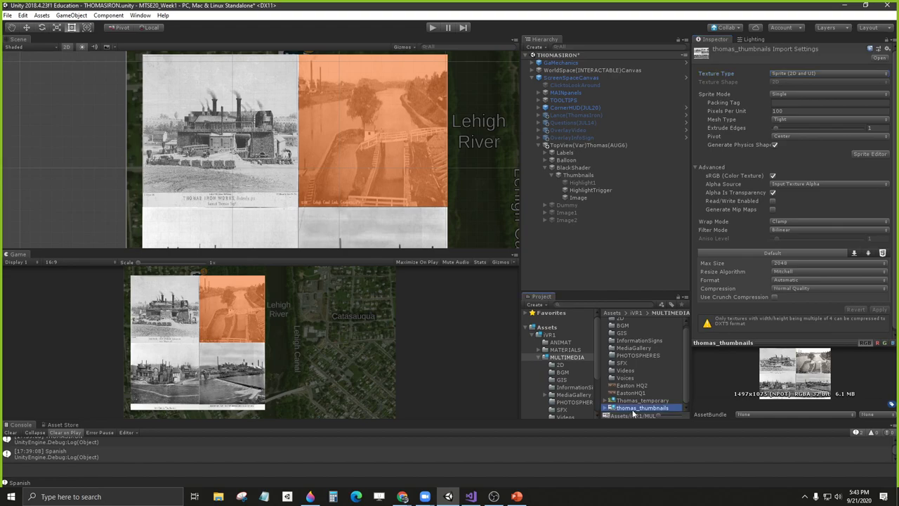
Step: Open thomas_thumbnails.png in Paint 3D and resize its canvas to 1492 × 1072 px
left_click(699, 205)
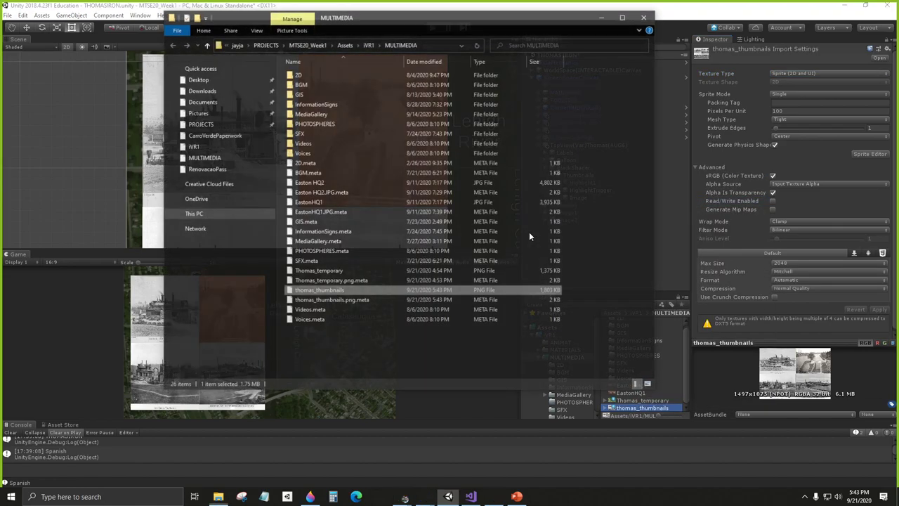
right_click(315, 295)
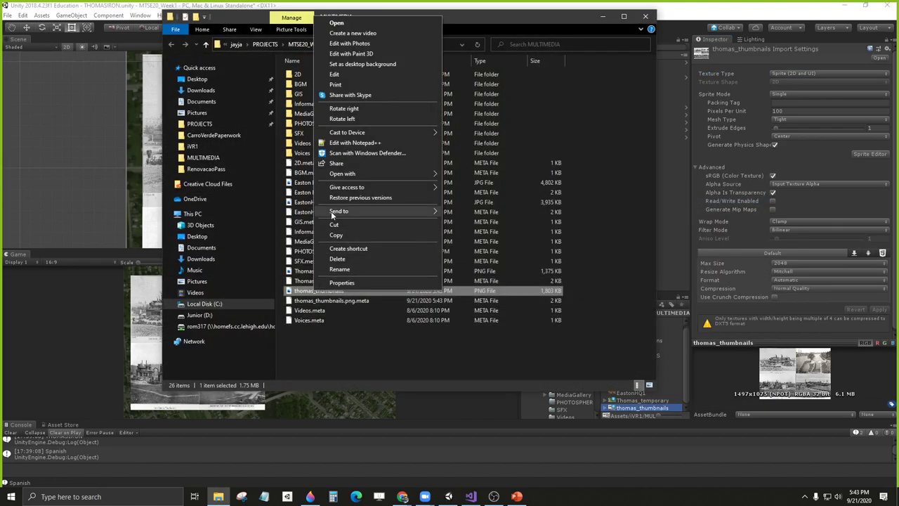
left_click(350, 54)
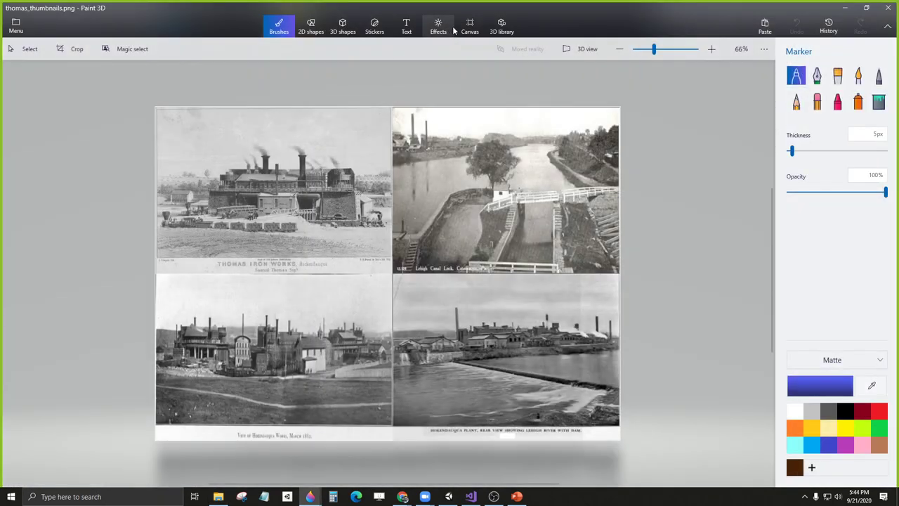
left_click(470, 26)
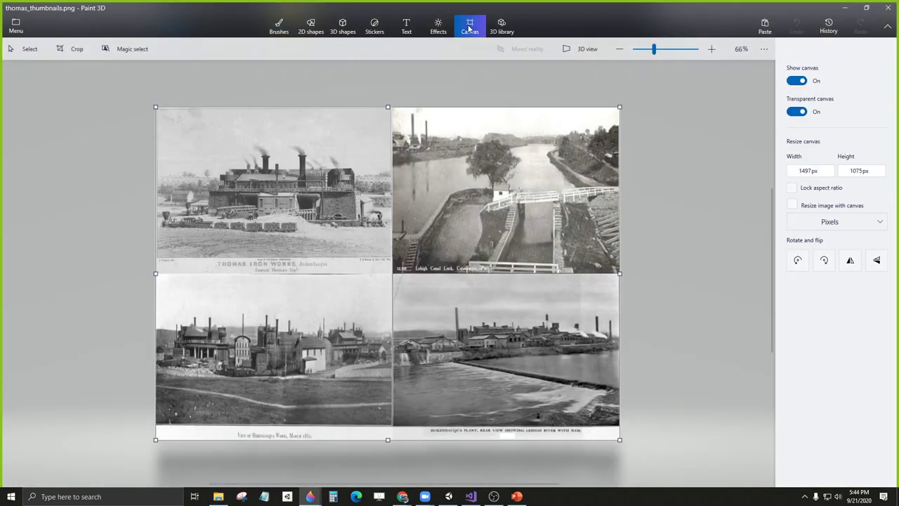
left_click(810, 171)
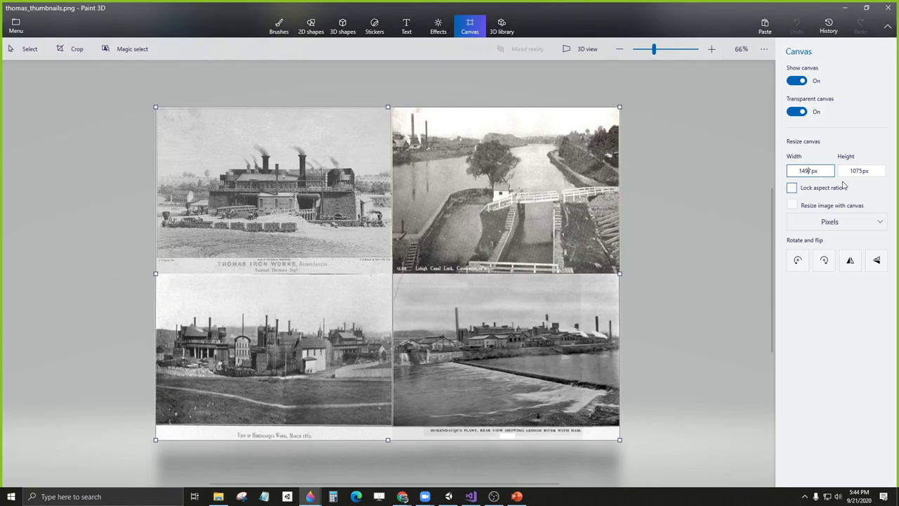
type("2")
key("Tab")
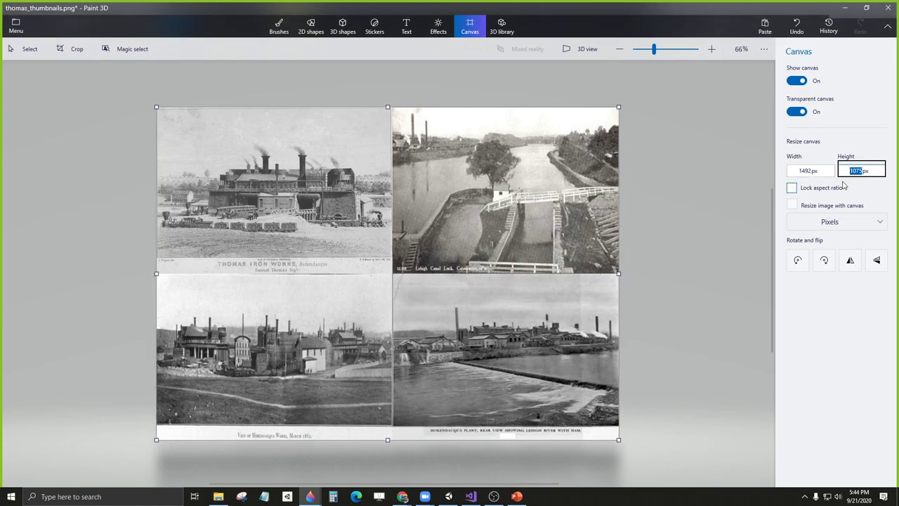
key("Delete")
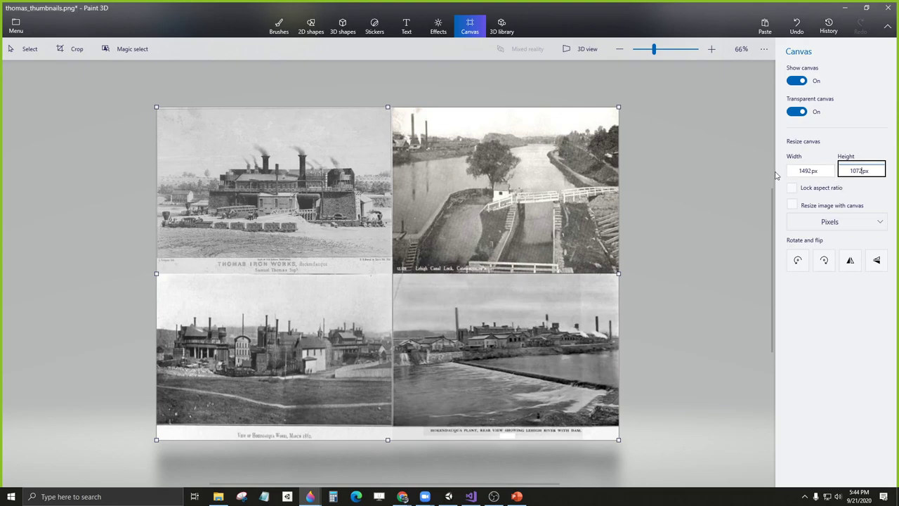
key("Return")
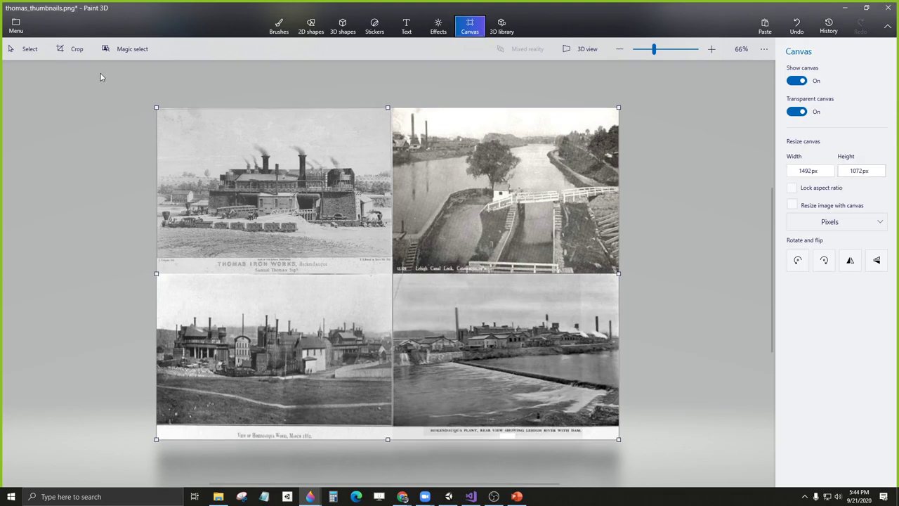
Step: Save the resized image, then close Paint 3D and File Explorer
left_click(16, 26)
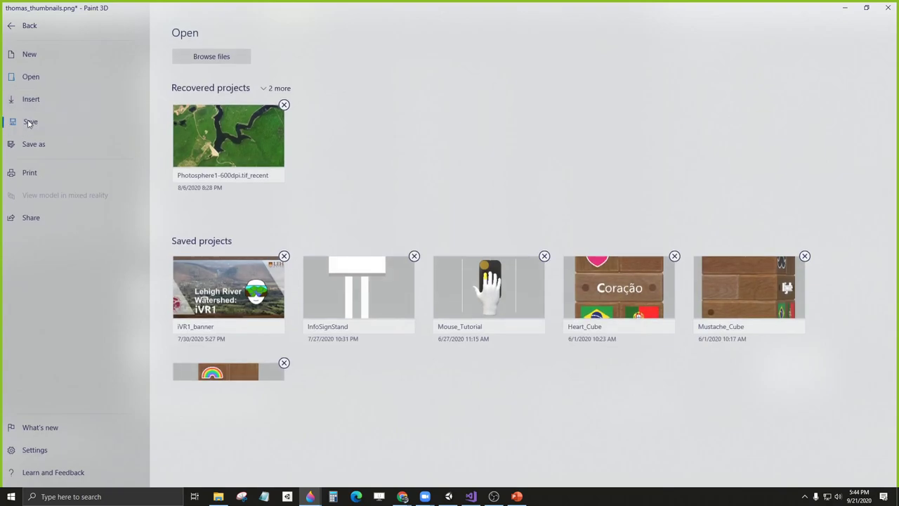
left_click(30, 122)
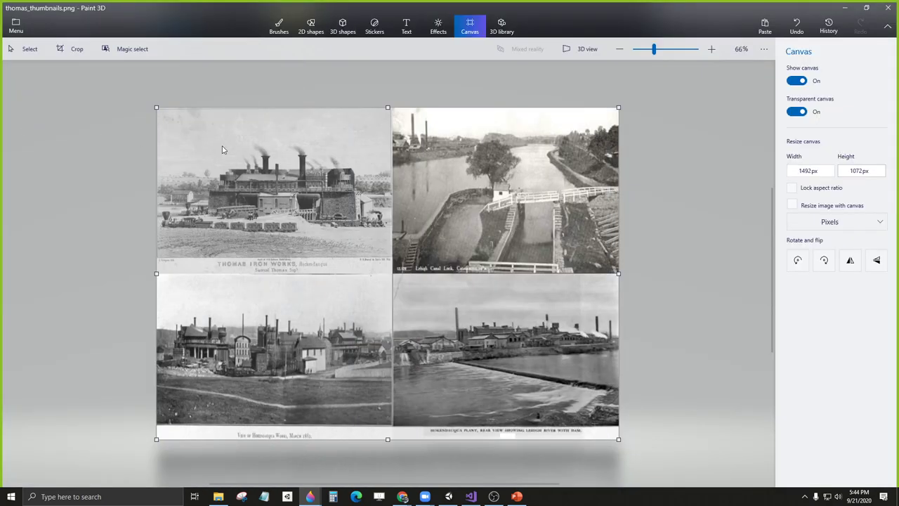
left_click(883, 9)
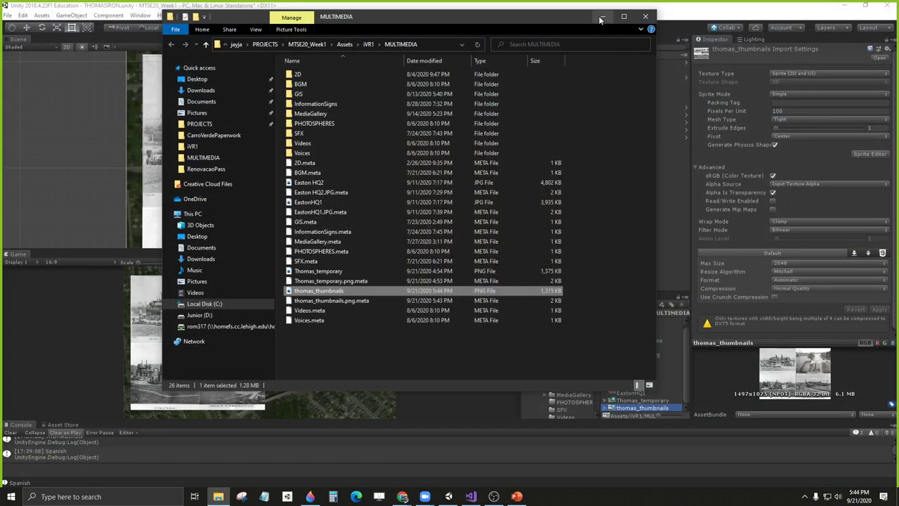
left_click(645, 15)
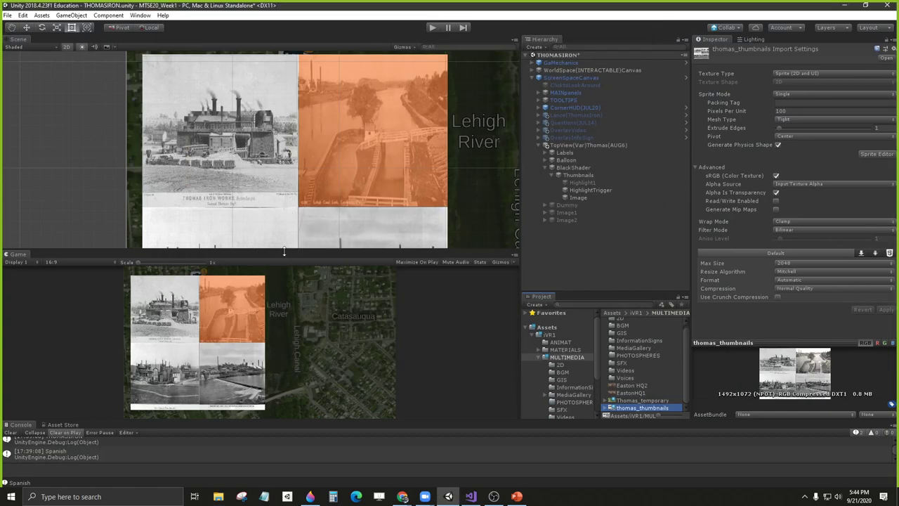
left_click_drag(284, 251, 284, 259)
scroll(337, 178, "down", 3)
middle_click_drag(336, 179, 299, 148)
scroll(330, 158, "down", 3)
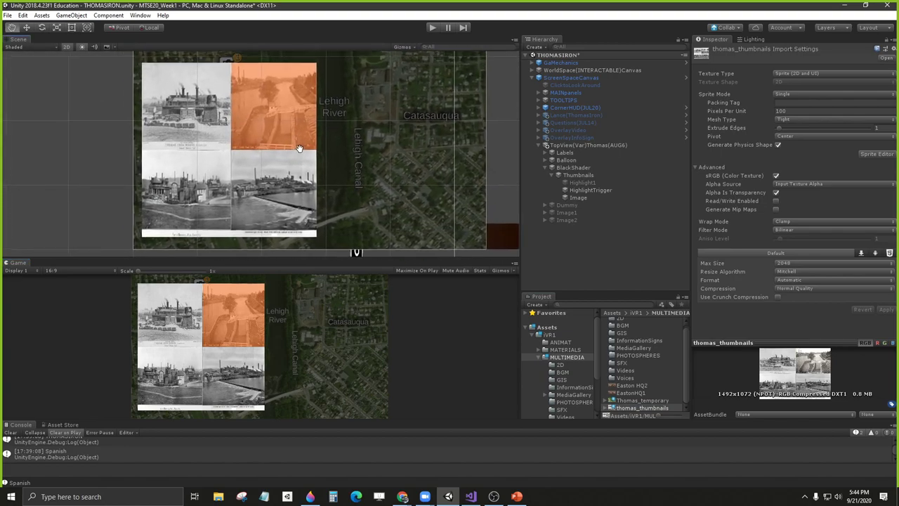
scroll(222, 184, "up", 3)
middle_click_drag(271, 115, 274, 129)
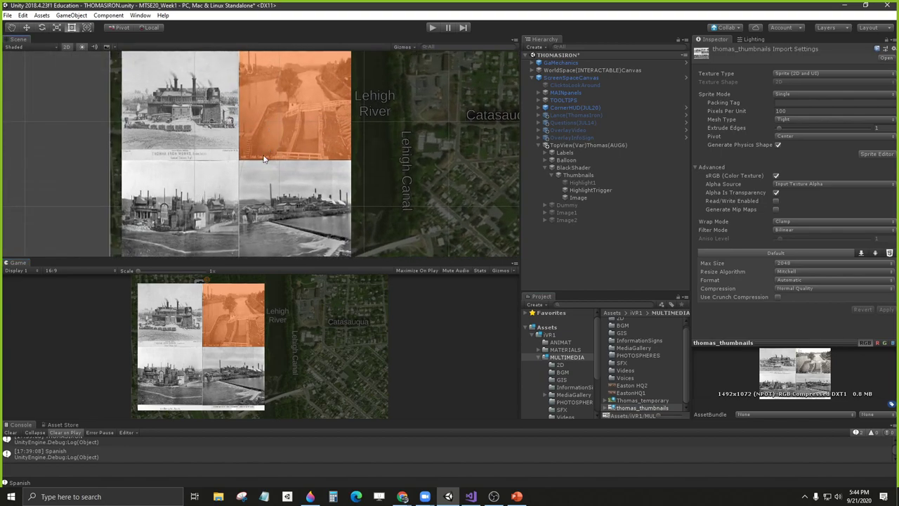
middle_click_drag(374, 104, 376, 133)
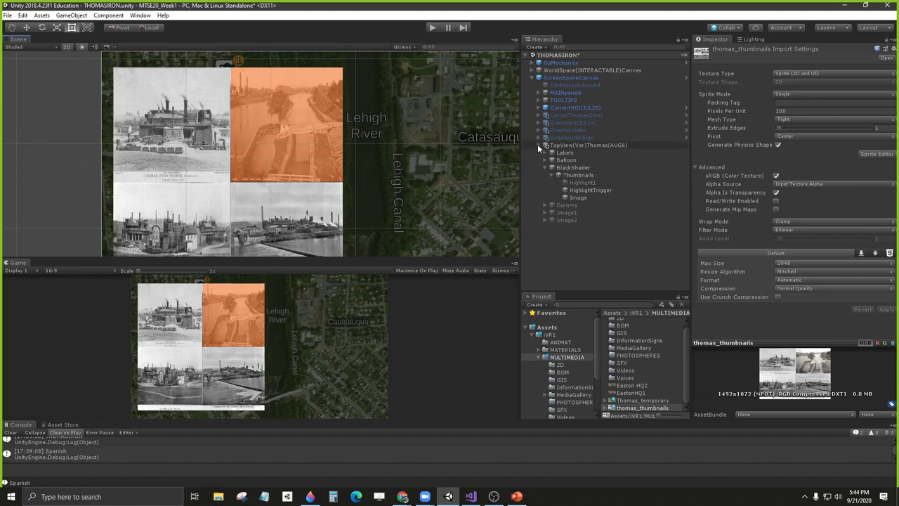
scroll(246, 161, "down", 4)
middle_click_drag(254, 191, 265, 166)
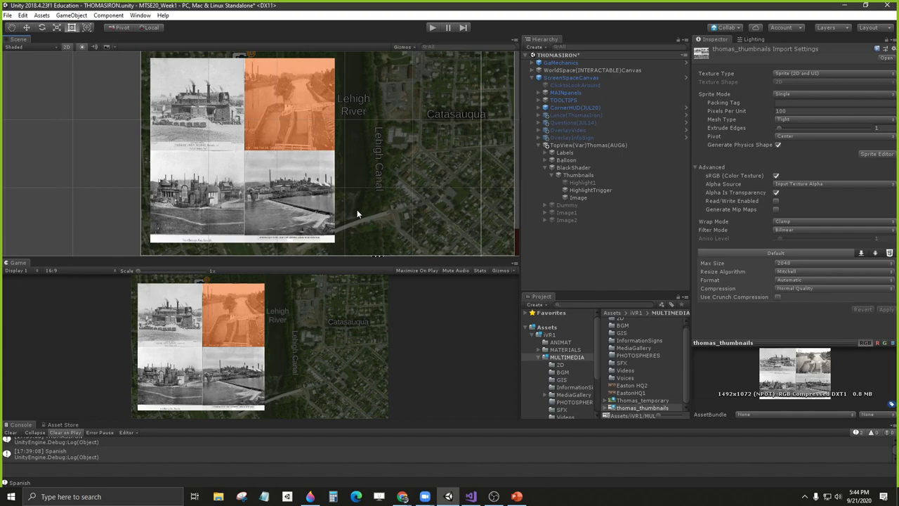
Step: Rename the Image overlay to Highlight2
left_click(578, 198)
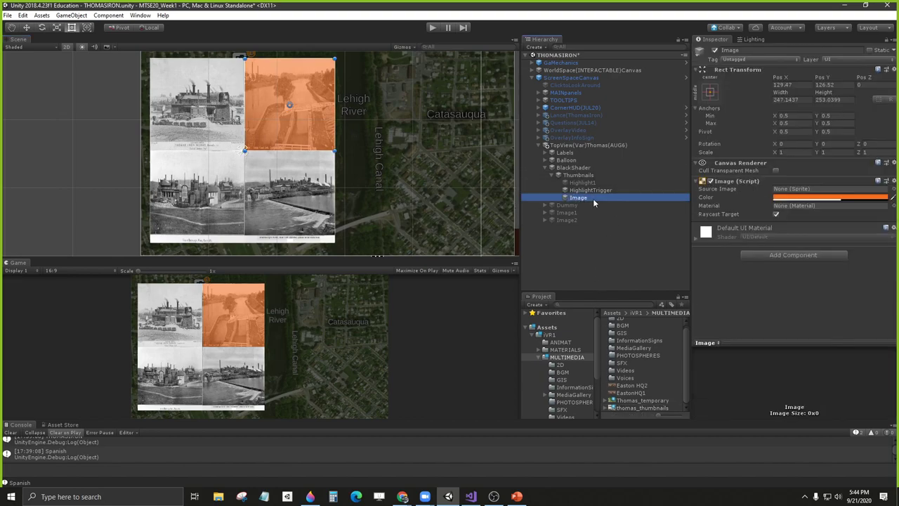
left_click(593, 198)
type("Highligh")
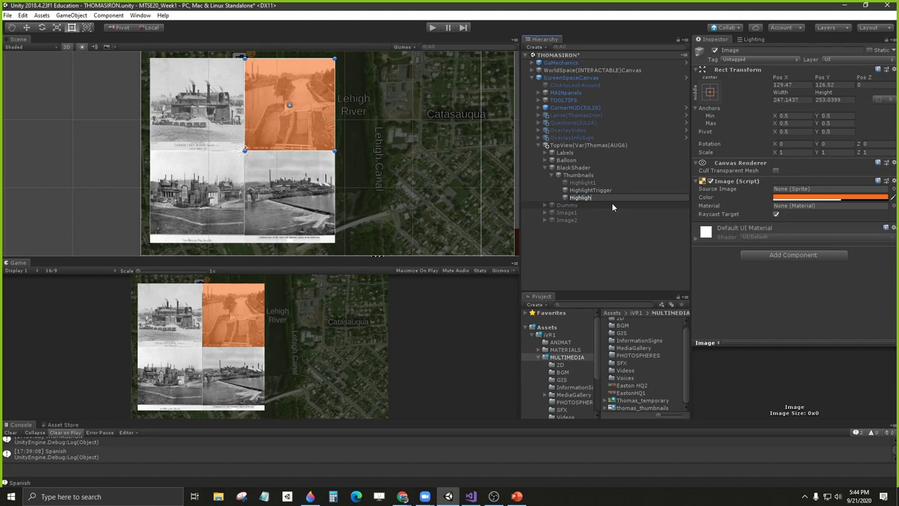
type("t2")
key("Return")
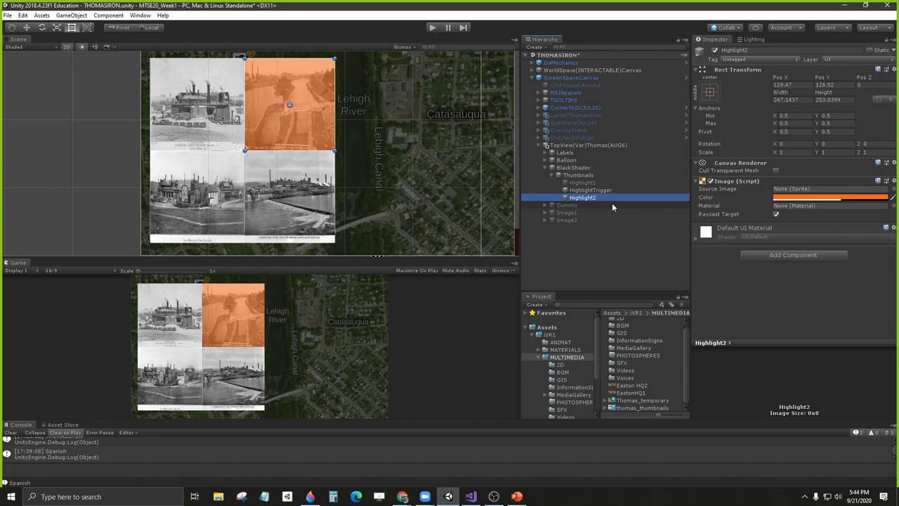
Step: Duplicate Highlight2 twice and name the copies Highlight3 and Highlight4
key("ctrl+d")
key("ctrl+d")
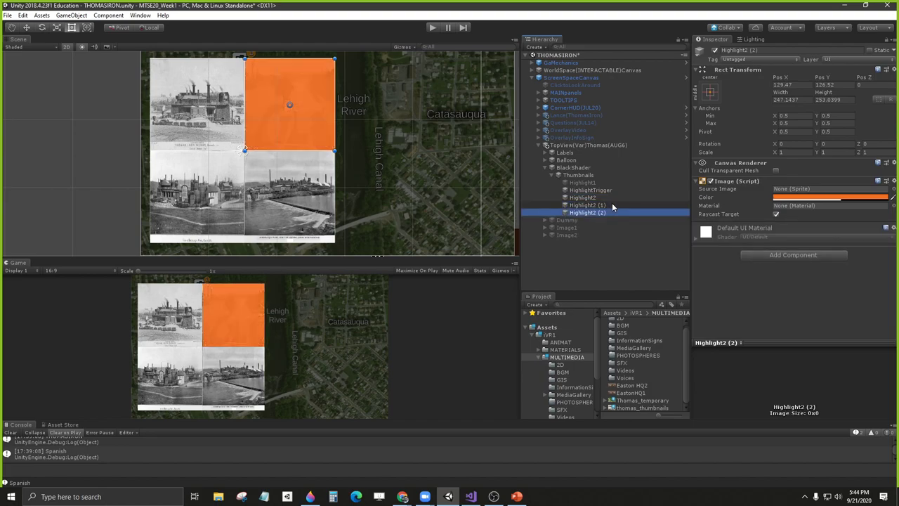
left_click(612, 204)
key("F2")
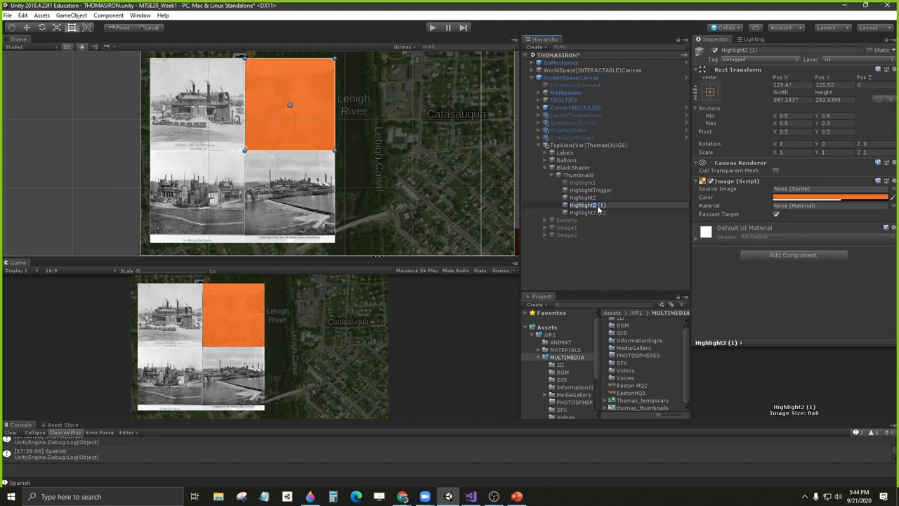
type("Highlight3")
key("Return")
key("Down")
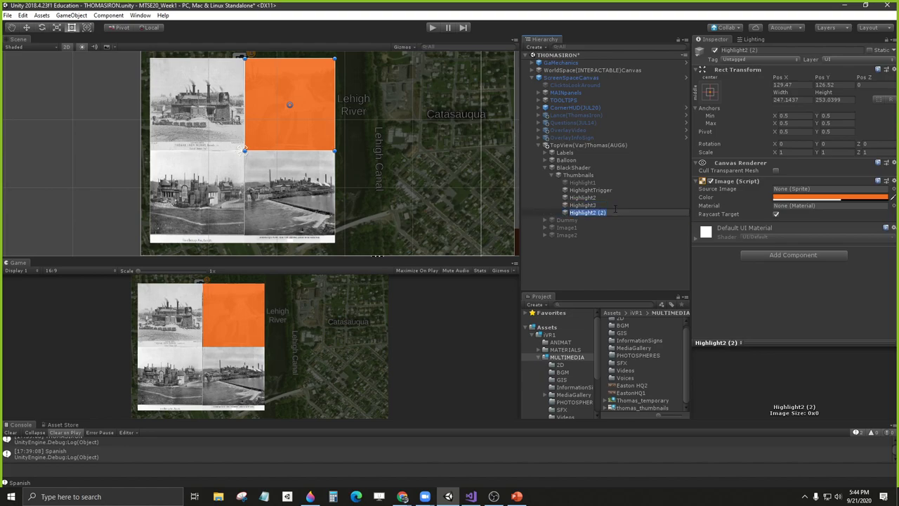
key("F2")
type("4")
key("Return")
Step: Fit Highlight3 over the bottom-left photo and move Highlight4 onto the bottom-right photo
left_click(599, 206)
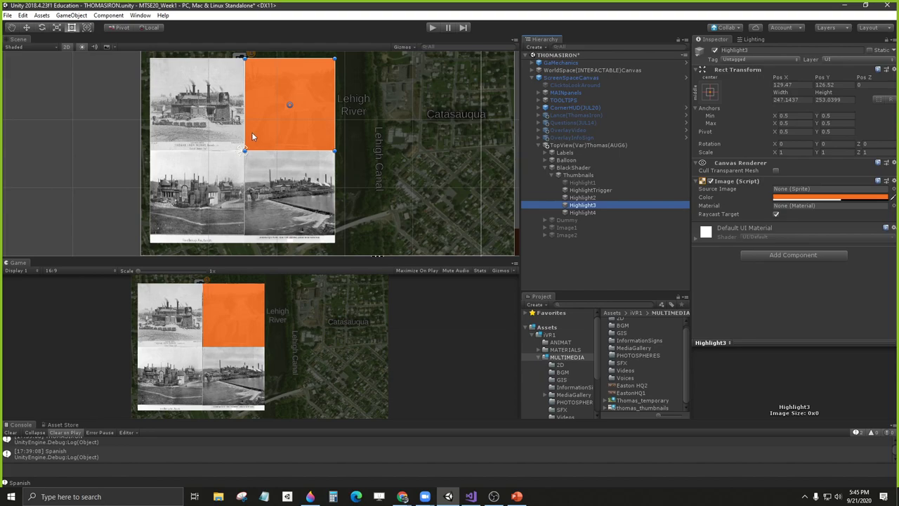
left_click_drag(268, 111, 175, 203)
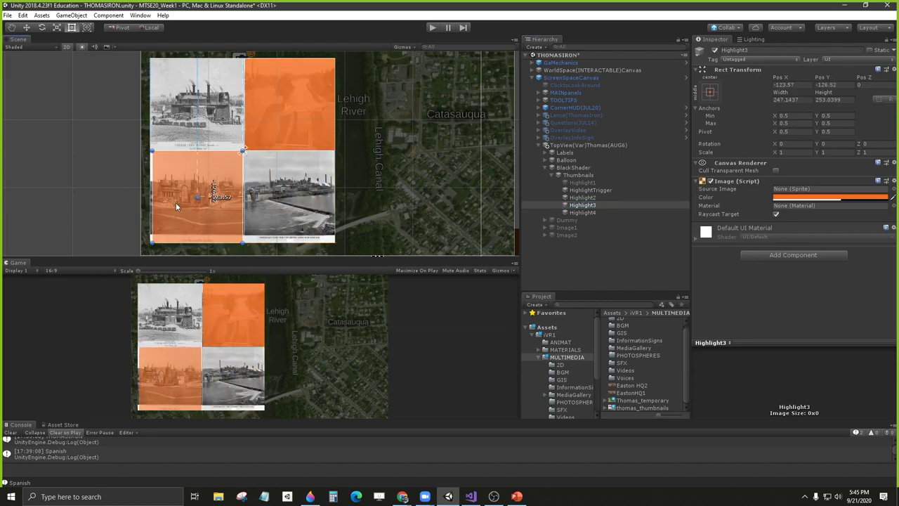
scroll(176, 202, "up", 3)
middle_click_drag(175, 203, 305, 155)
scroll(306, 156, "up", 1)
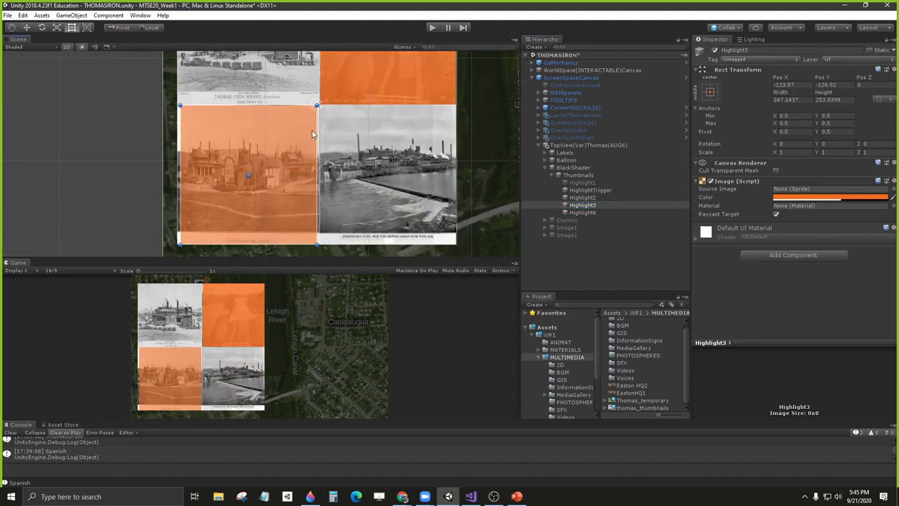
left_click_drag(317, 133, 320, 133)
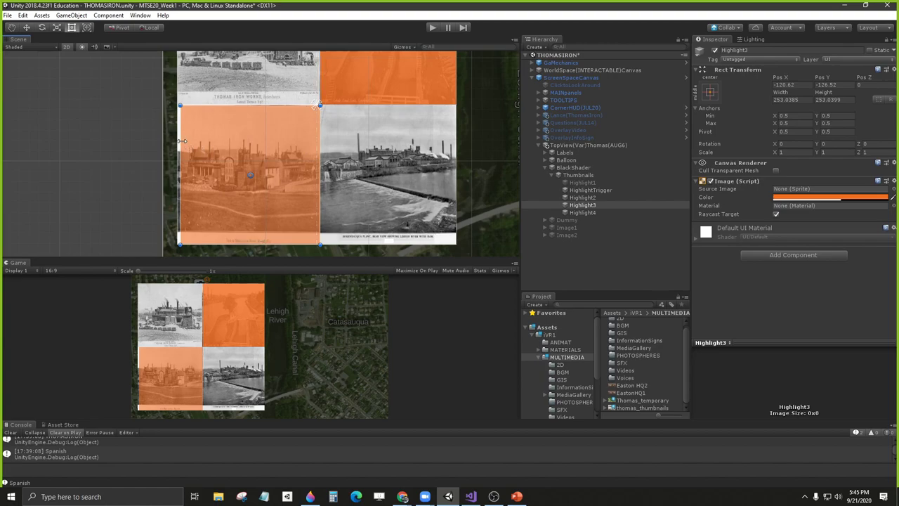
left_click_drag(182, 141, 179, 140)
left_click(583, 212)
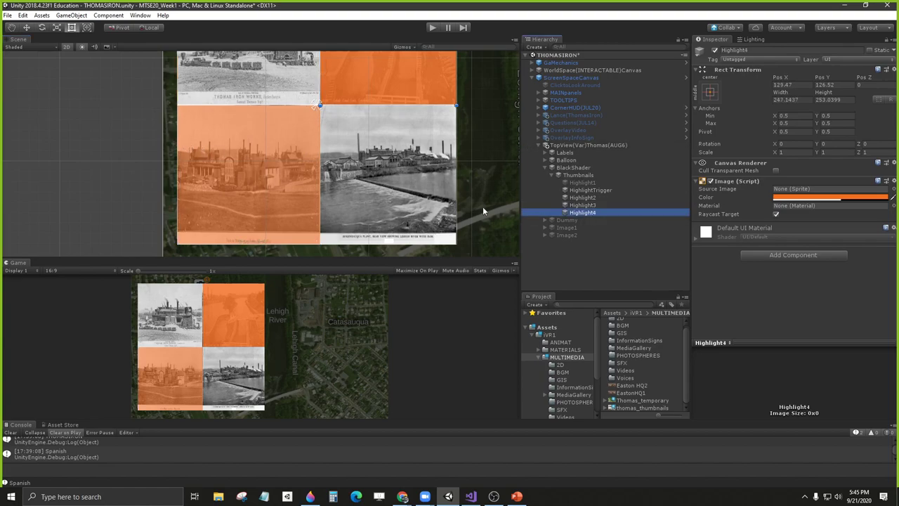
left_click_drag(378, 79, 378, 222)
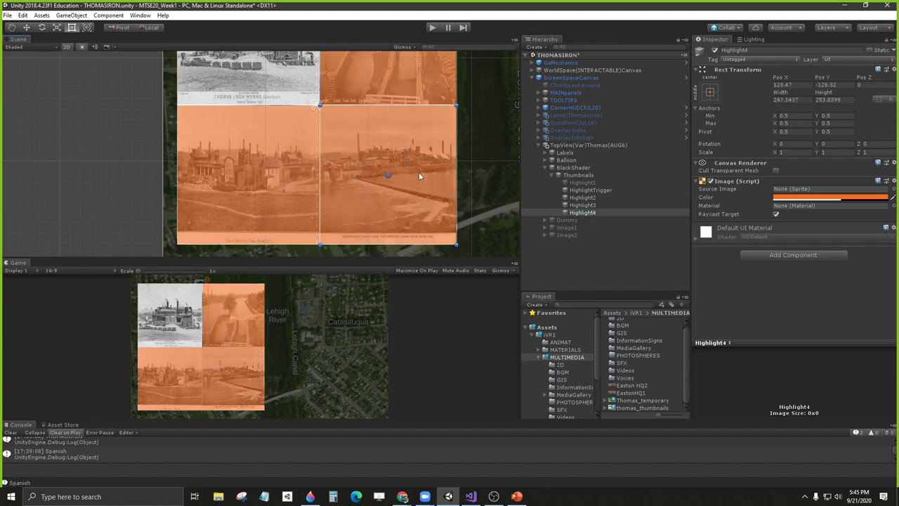
left_click(489, 153)
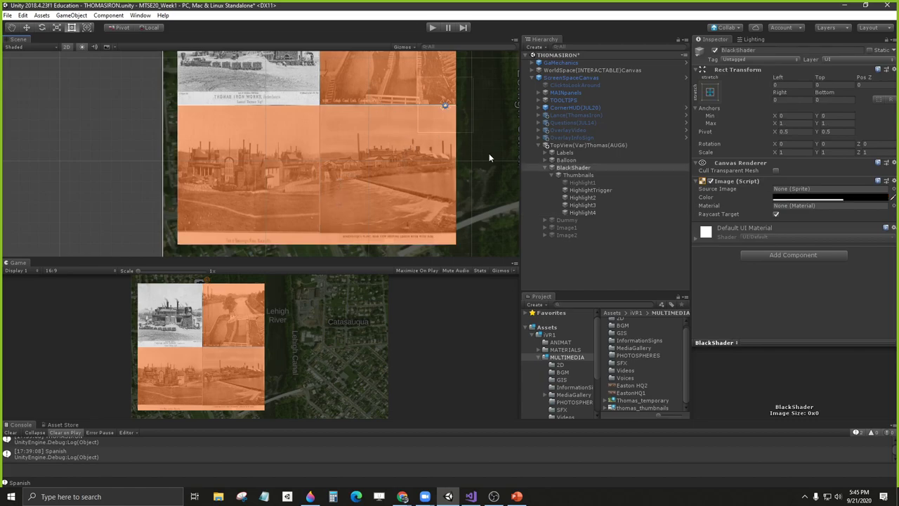
left_click(583, 197)
left_click(408, 120)
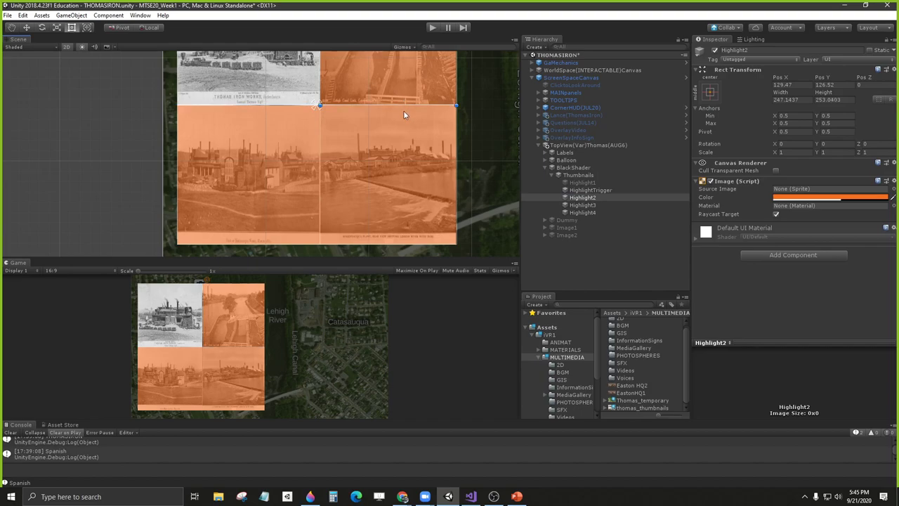
middle_click_drag(403, 110, 423, 147)
scroll(406, 142, "down", 3)
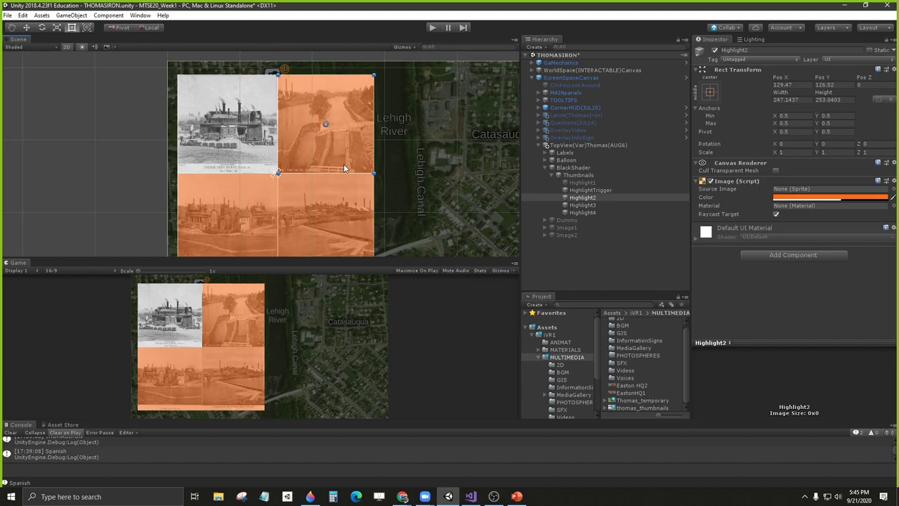
left_click(582, 204)
left_click(580, 212)
left_click(583, 190)
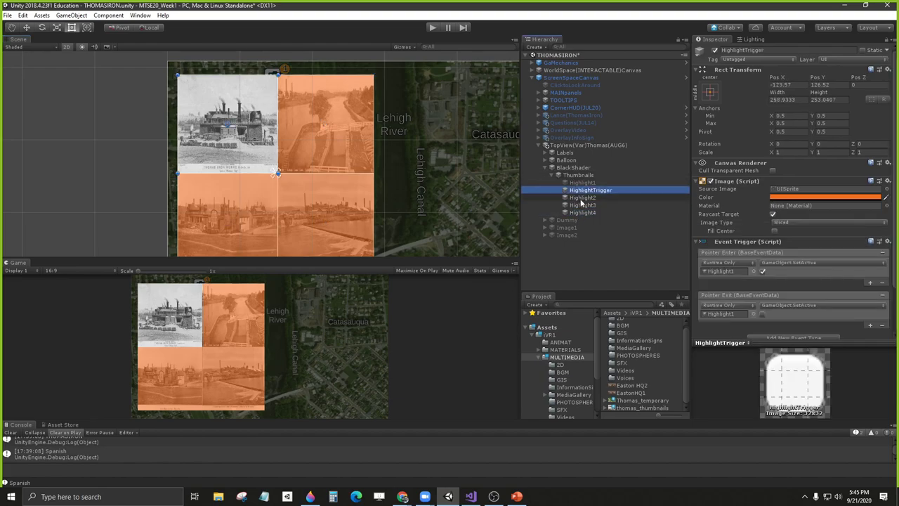
left_click(581, 199)
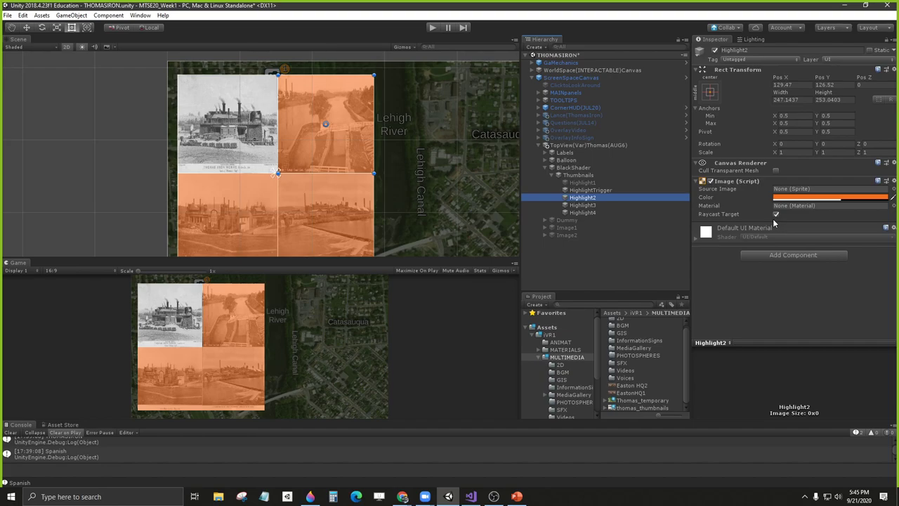
Step: Add an Event Trigger component to the Highlight2 overlay
left_click(588, 205)
left_click(587, 198)
left_click(788, 257)
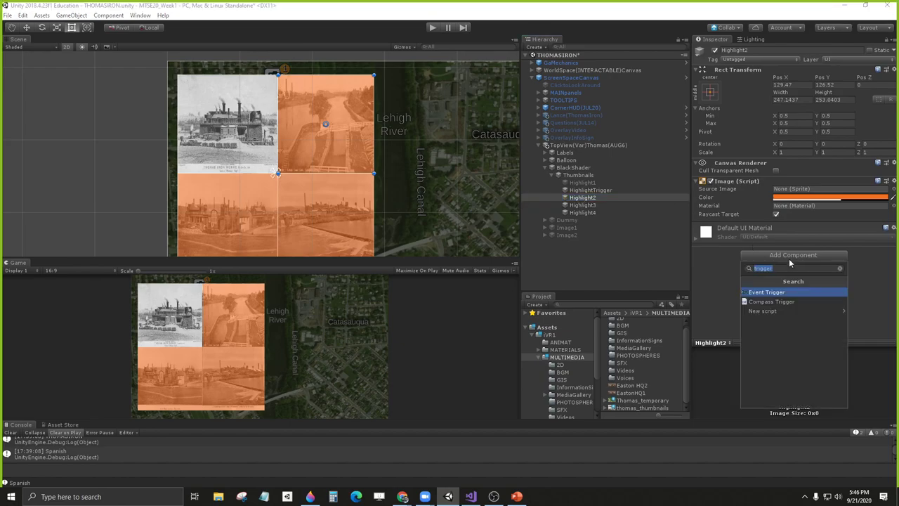
left_click(775, 293)
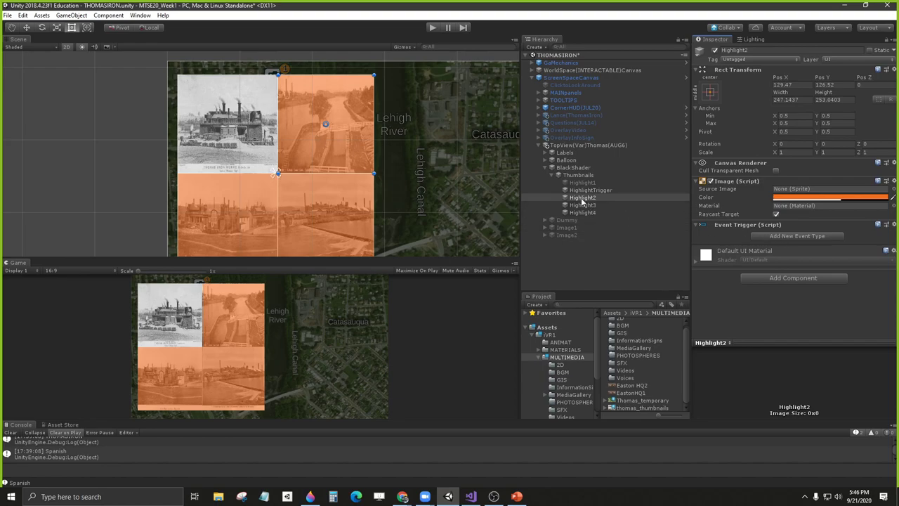
Step: Add a Pointer Enter event that calls GameObject.SetActive on Highlight2, then start play mode
left_click(788, 236)
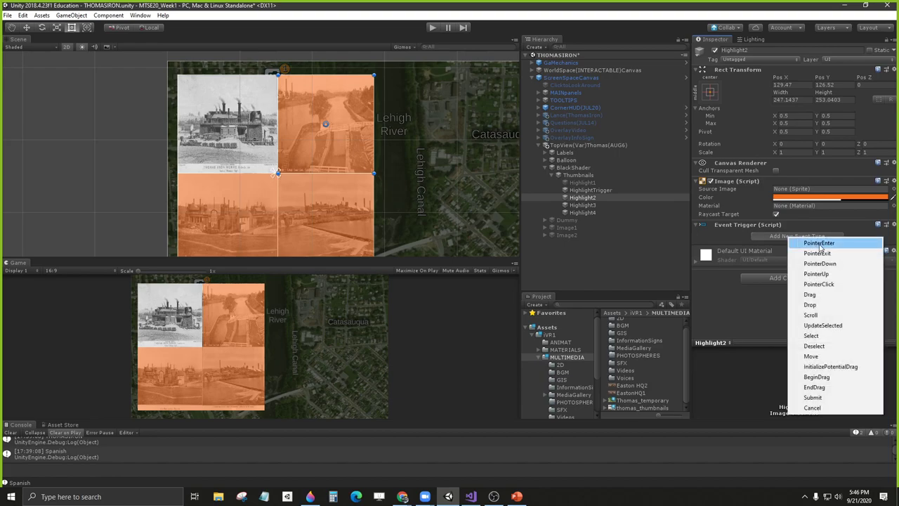
left_click(819, 243)
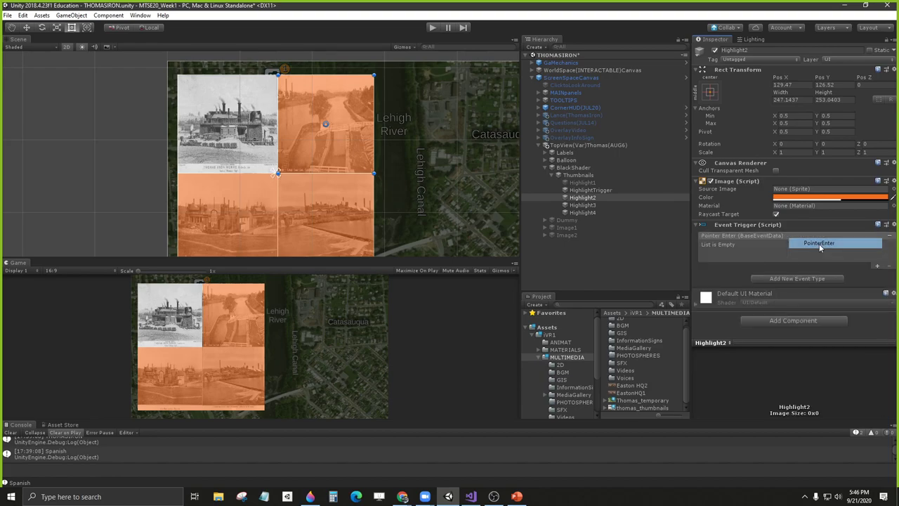
left_click(877, 266)
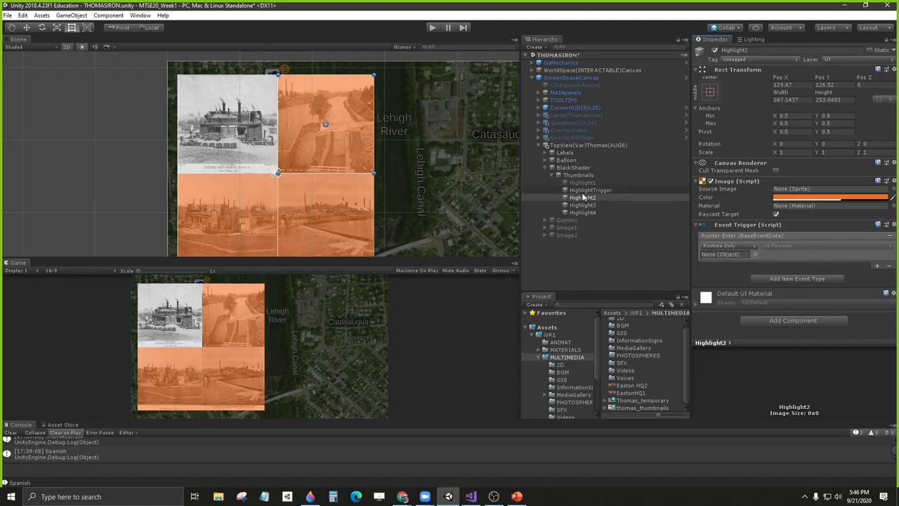
left_click_drag(582, 197, 730, 257)
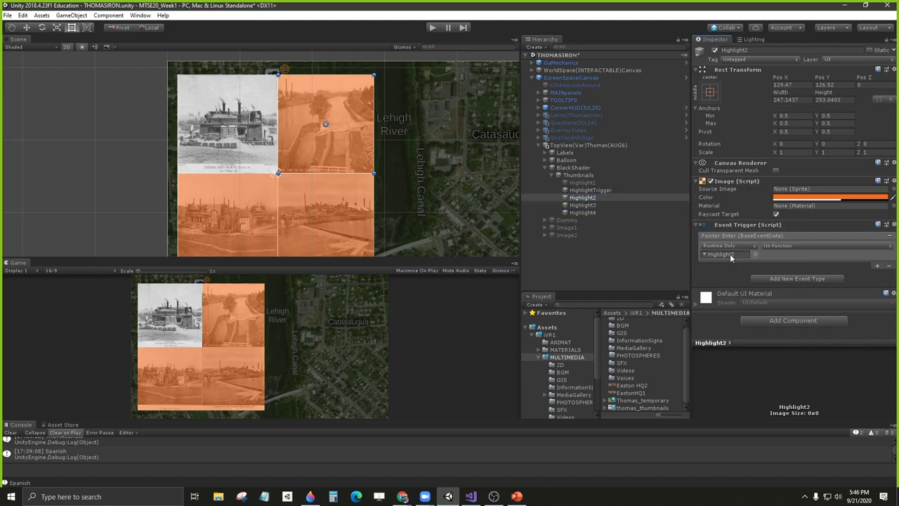
left_click(800, 246)
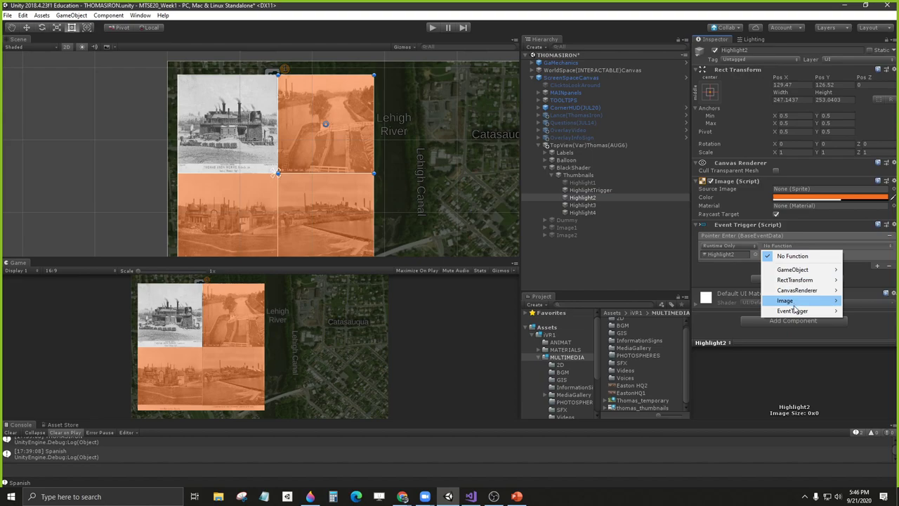
mouse_move(800, 273)
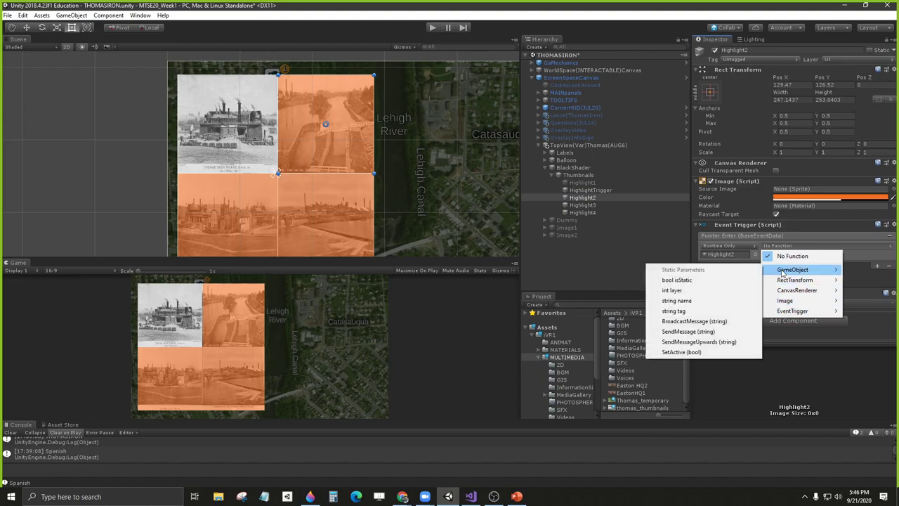
left_click(681, 352)
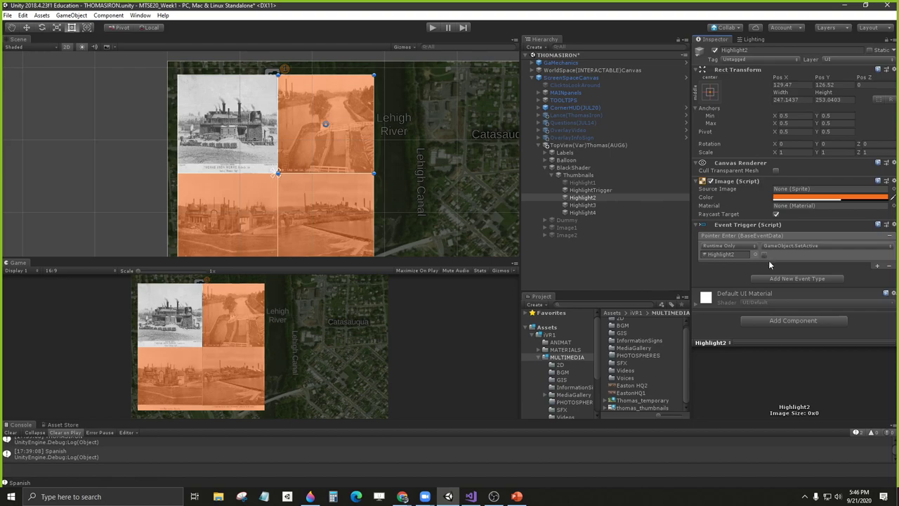
left_click(433, 27)
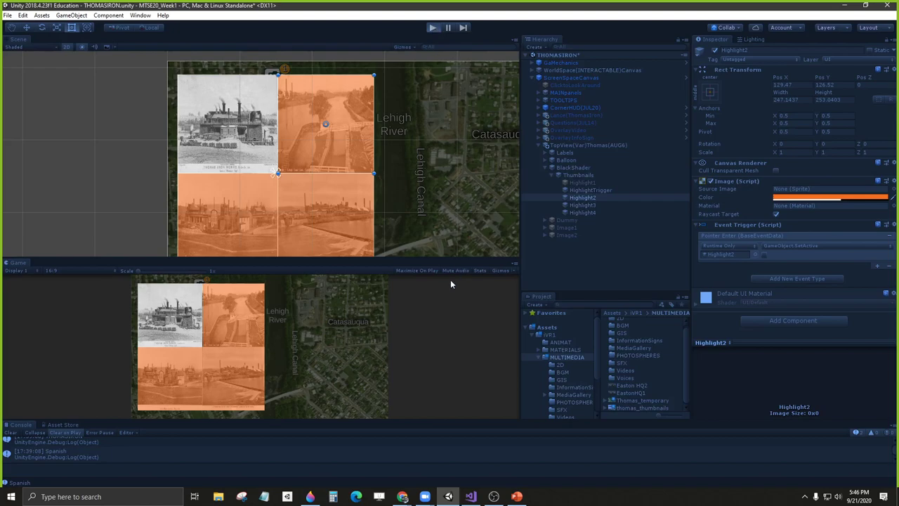
Step: Verify the top-right thumbnail's orange tint clears under the pointer, stop play, and reselect Highlight2
mouse_move(222, 316)
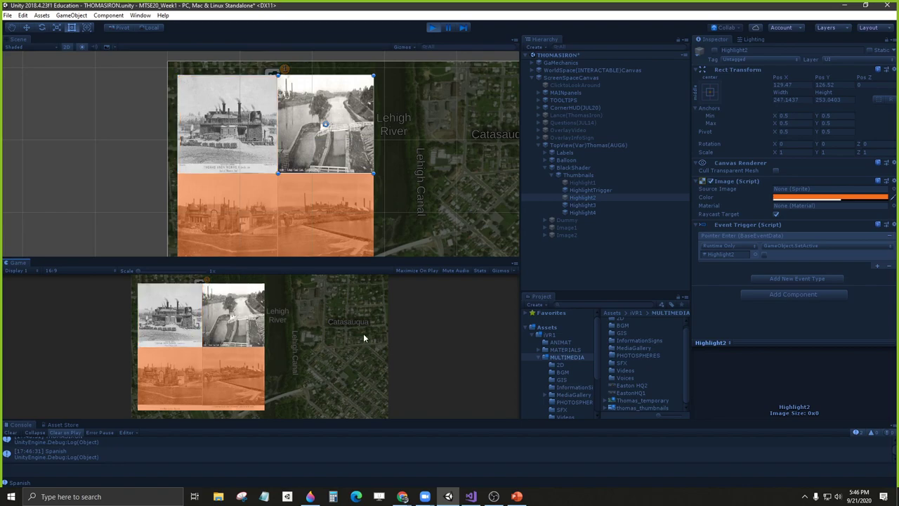
left_click(432, 28)
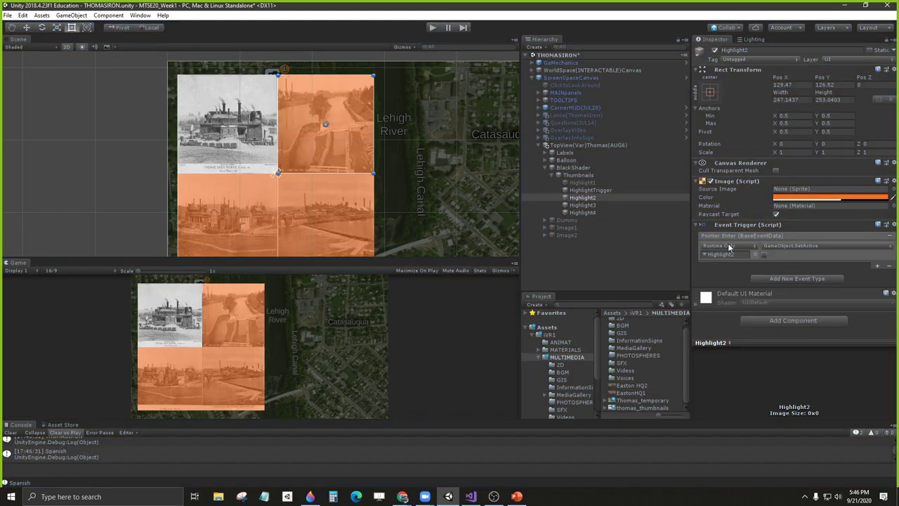
left_click(585, 198)
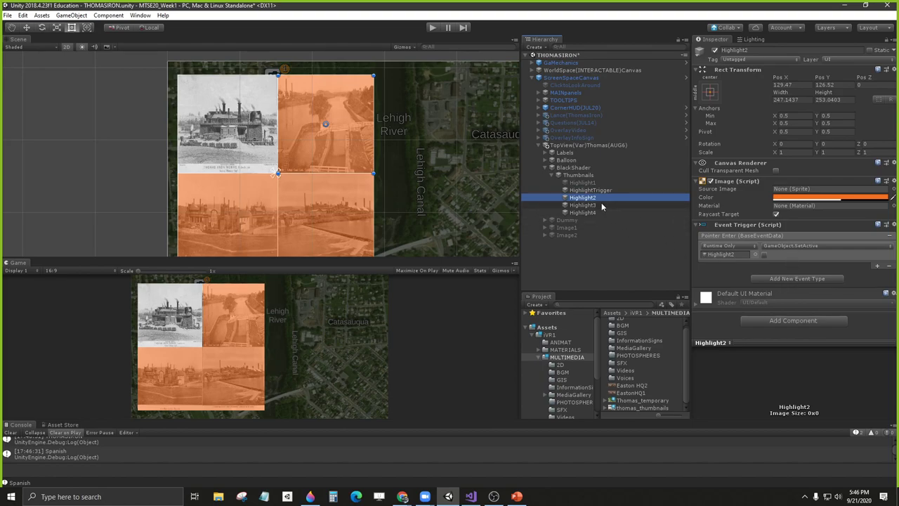
Step: Add a Pointer Exit event to Highlight2's Event Trigger and run play mode again
left_click(809, 279)
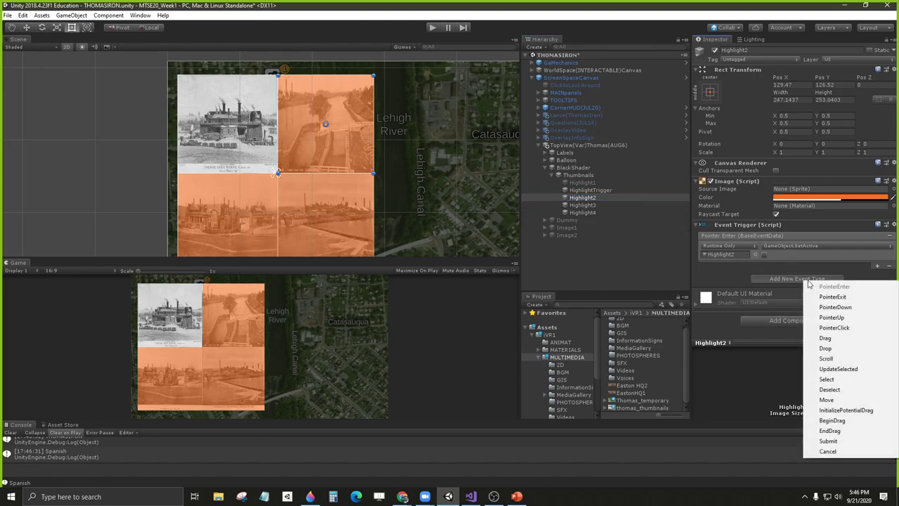
left_click(832, 297)
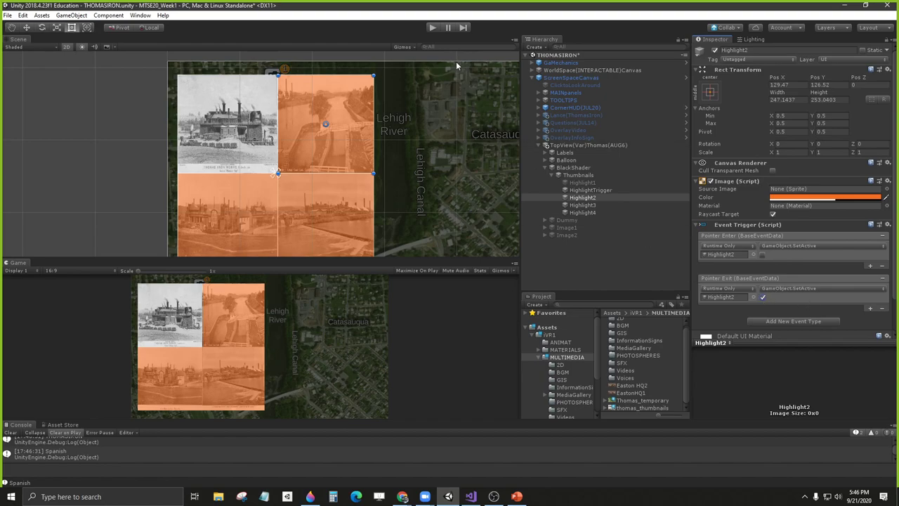
left_click(432, 28)
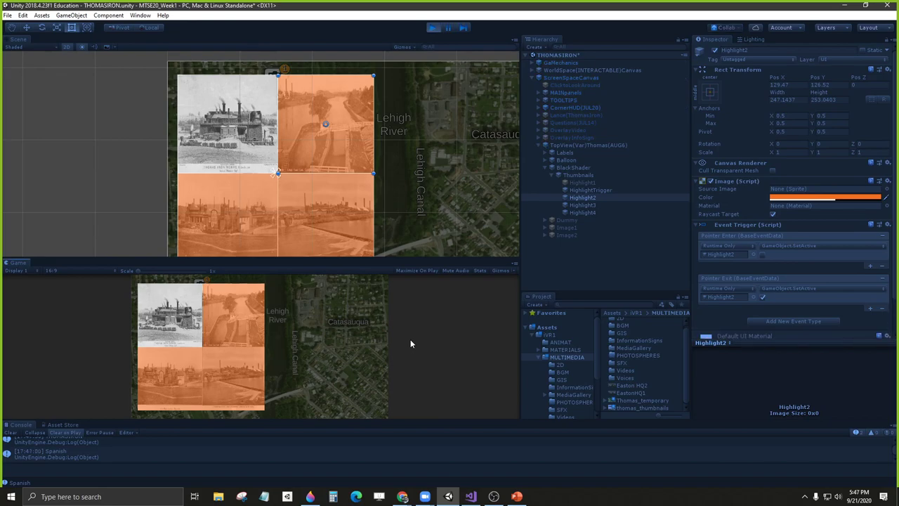
Step: Test the thumbnail highlight while playing, make the Game view taller, then stop playing
mouse_move(235, 317)
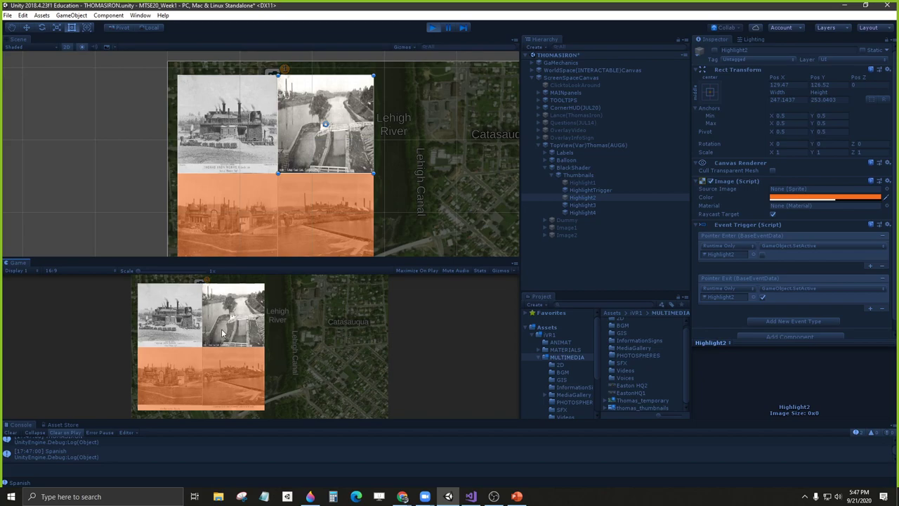
left_click_drag(314, 258, 314, 141)
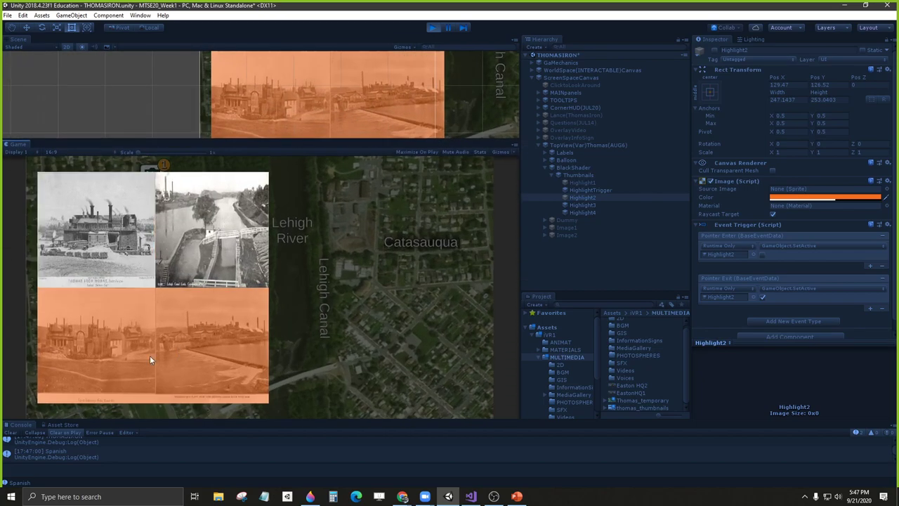
left_click(431, 29)
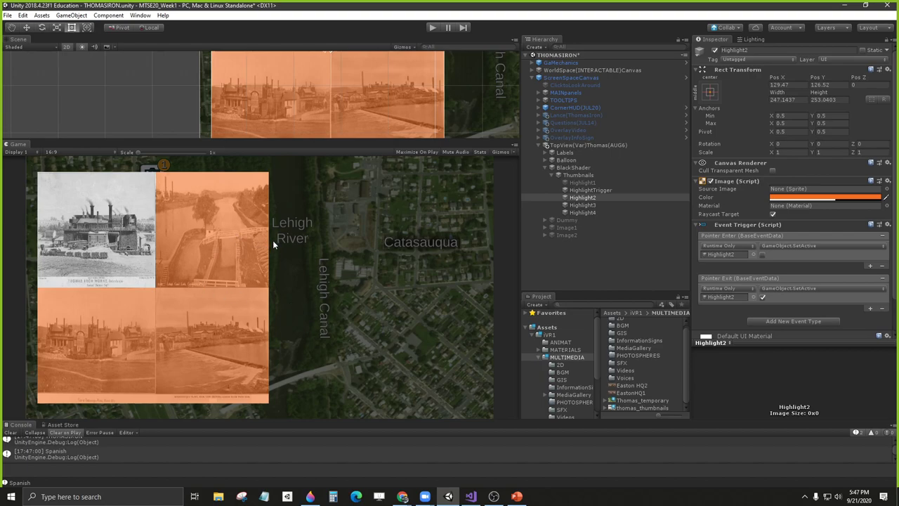
Step: Duplicate the HighlightTrigger object and move the copy just below Highlight2
left_click(582, 198)
left_click(594, 190)
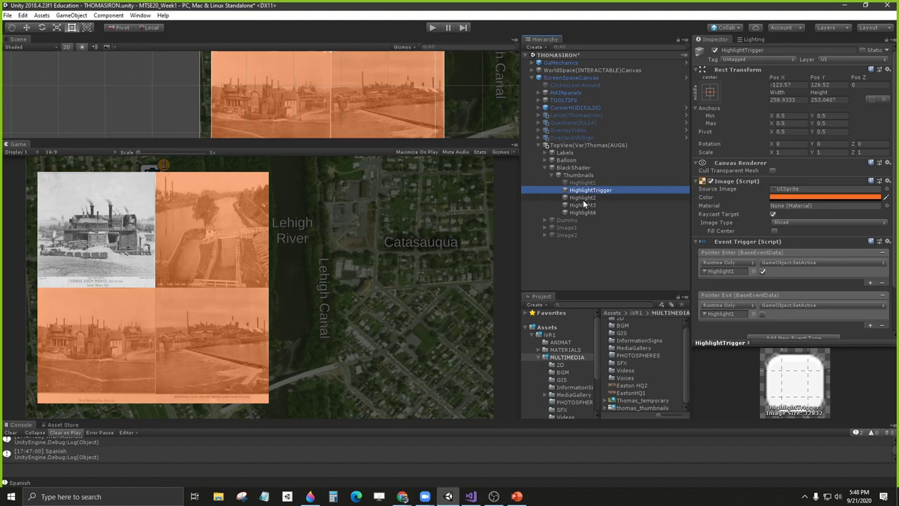
left_click(583, 199)
left_click(590, 191)
key("ctrl+d")
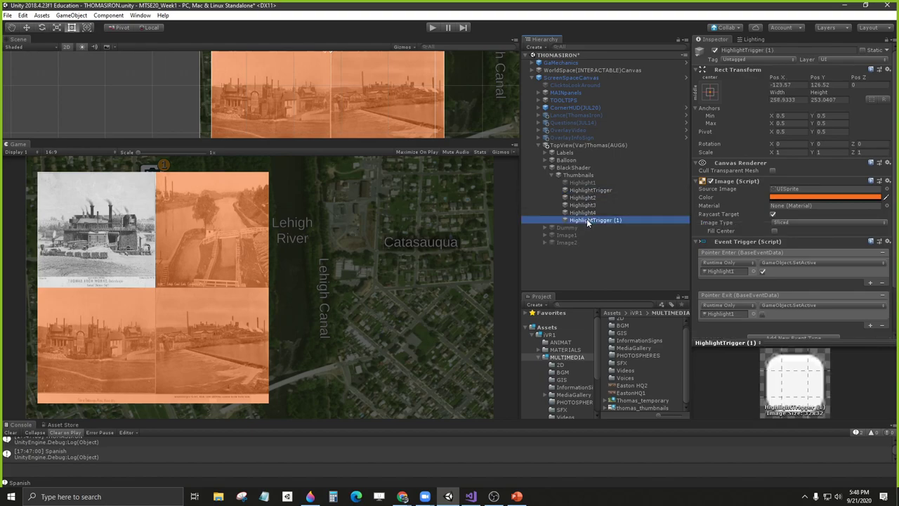
left_click_drag(586, 219, 587, 204)
Step: Rename the two trigger objects to Highlight1Trigger and Highlight2Trigger
left_click(591, 191)
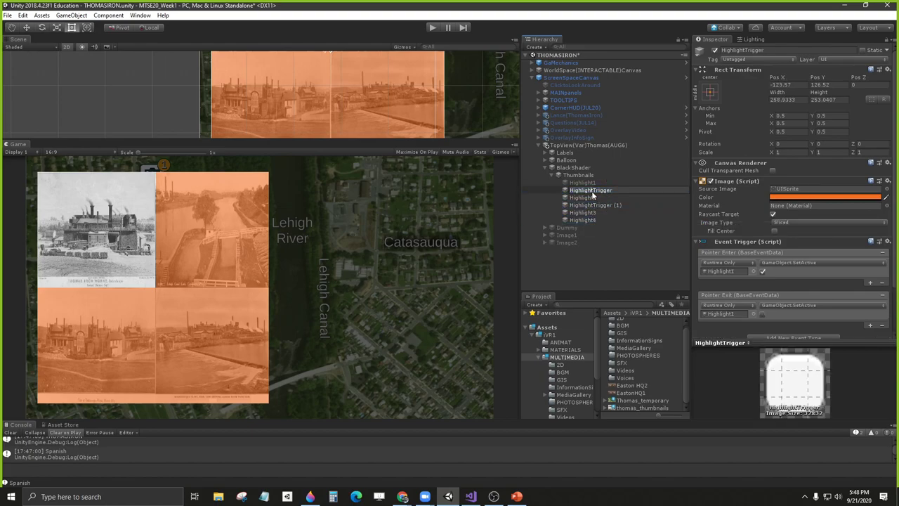
type("1")
key("Return")
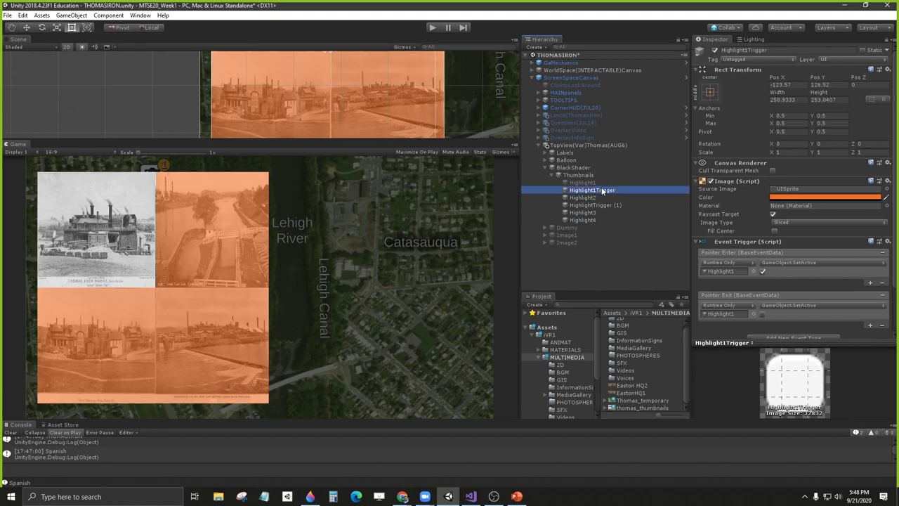
key("Down")
key("Down")
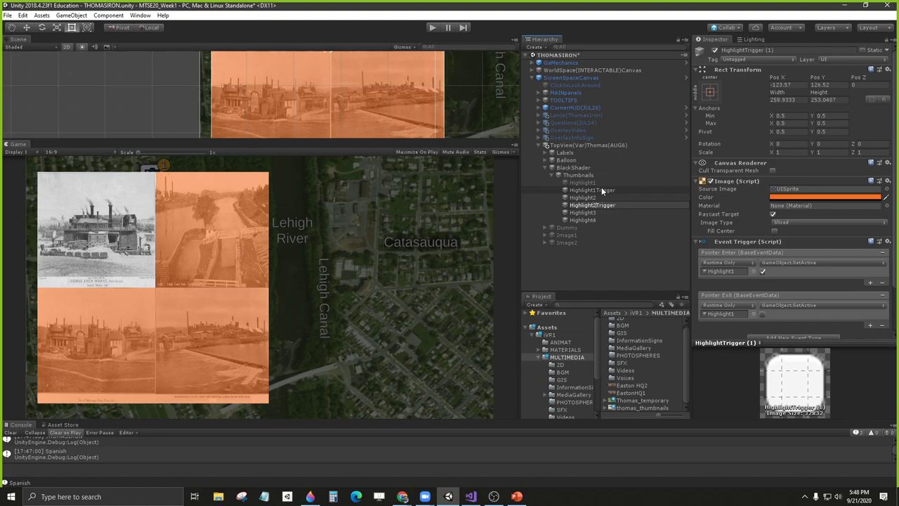
type("2")
key("Return")
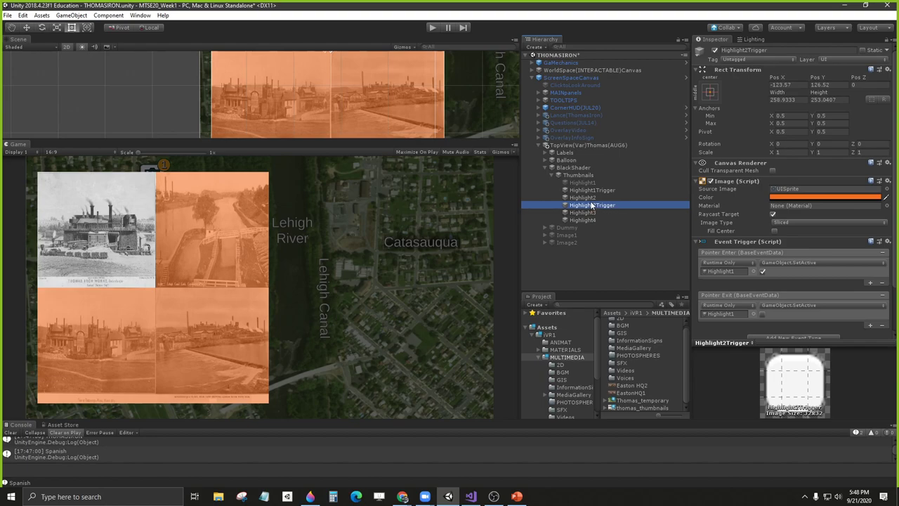
Step: Make Highlight2 the target of Highlight2Trigger's Pointer Enter and Pointer Exit events
left_click(590, 199)
left_click(587, 205)
left_click_drag(583, 198, 723, 270)
left_click_drag(583, 197, 734, 315)
scroll(718, 220, "down", 2)
scroll(718, 220, "down", 2)
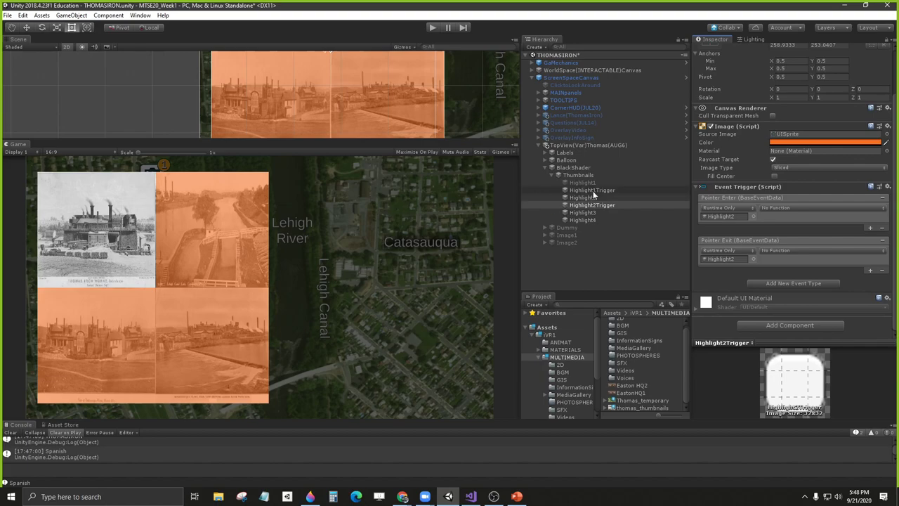
Step: Compare against Highlight1 and Highlight1Trigger's event setup, then start play mode
left_click(593, 182)
left_click(584, 190)
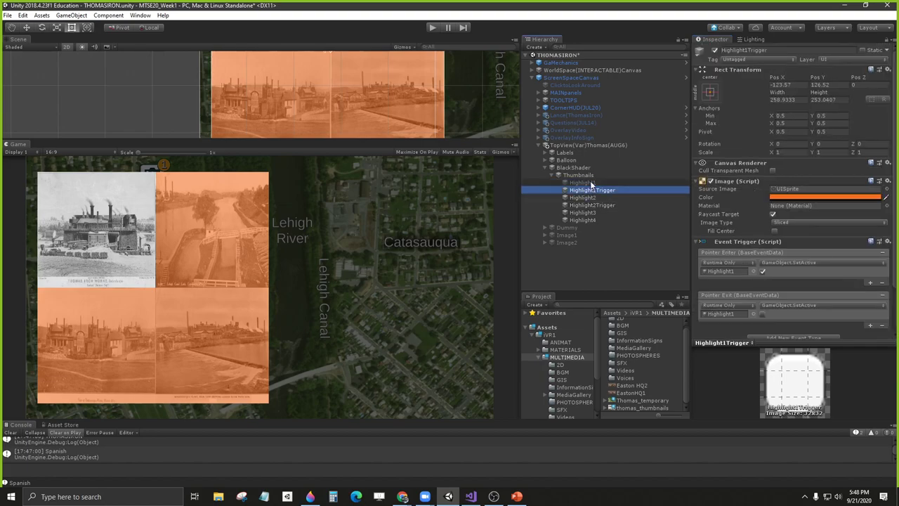
left_click(591, 182)
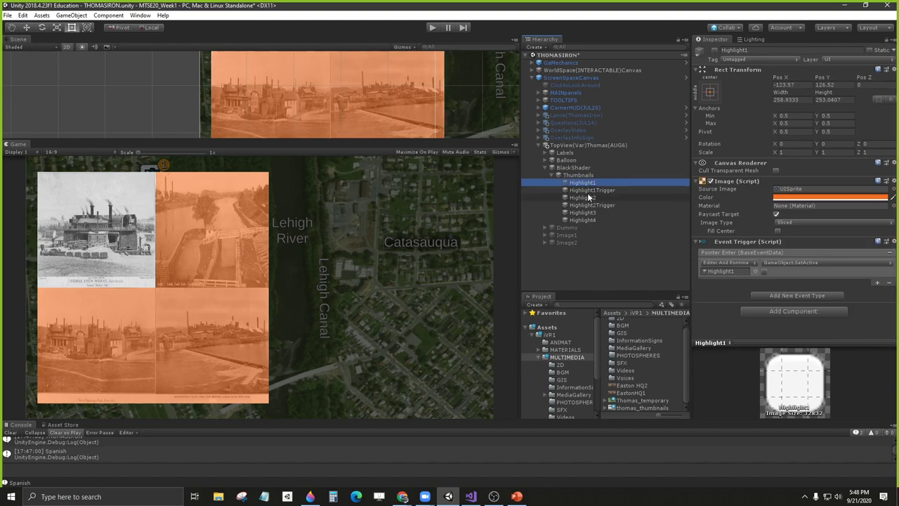
left_click(591, 189)
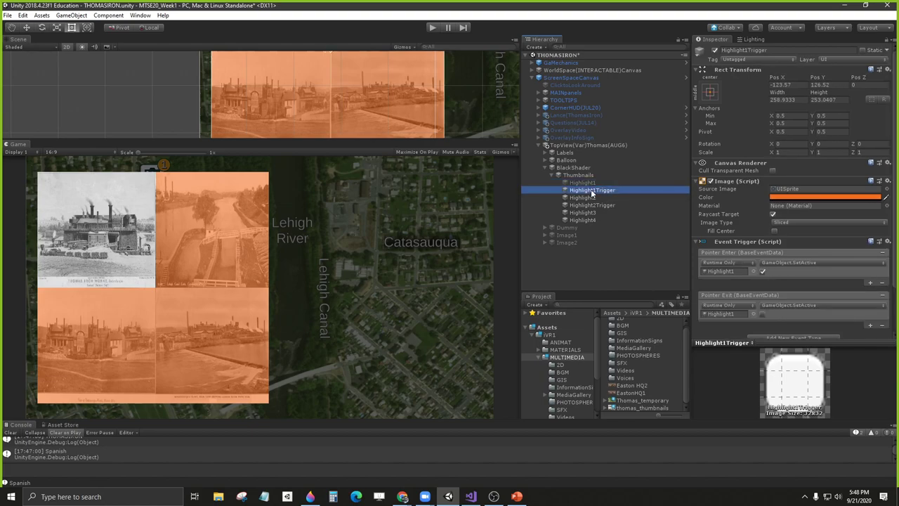
left_click(588, 198)
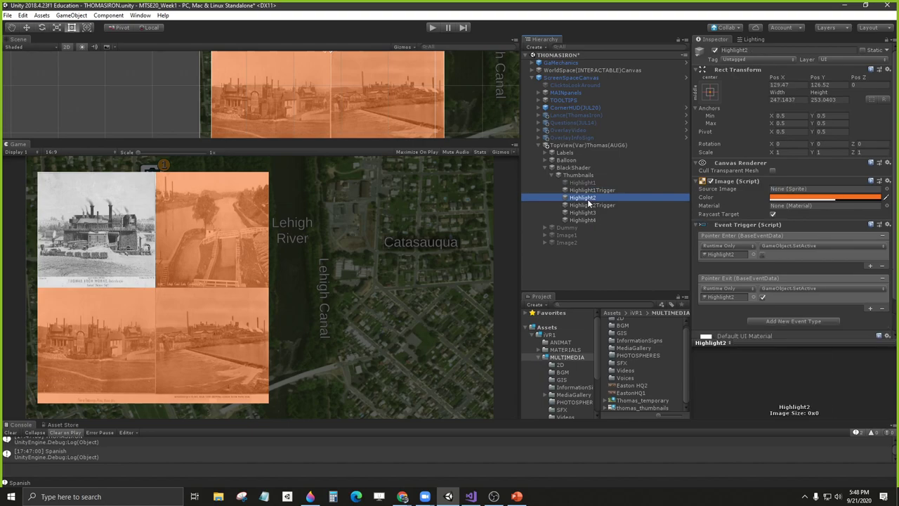
left_click(437, 28)
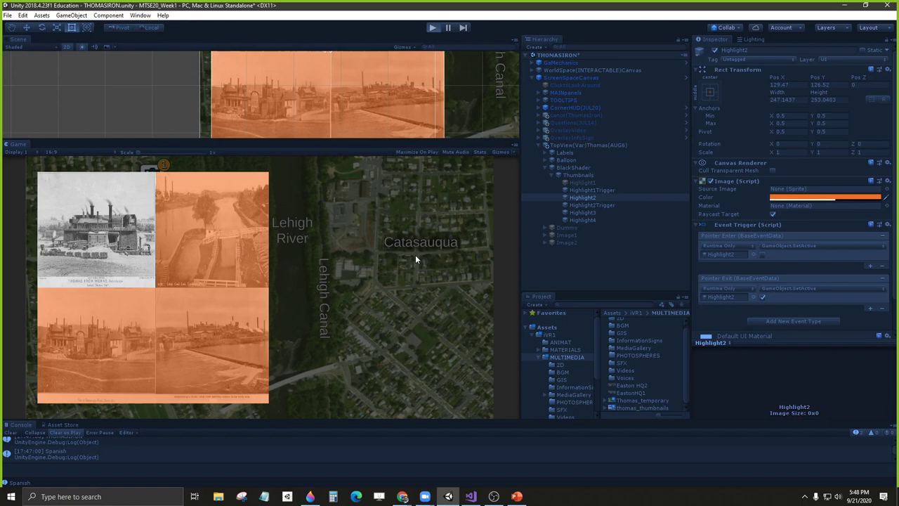
Step: Stop play, move Highlight2Trigger onto the top-right thumbnail, and enlarge the Scene view
mouse_move(242, 214)
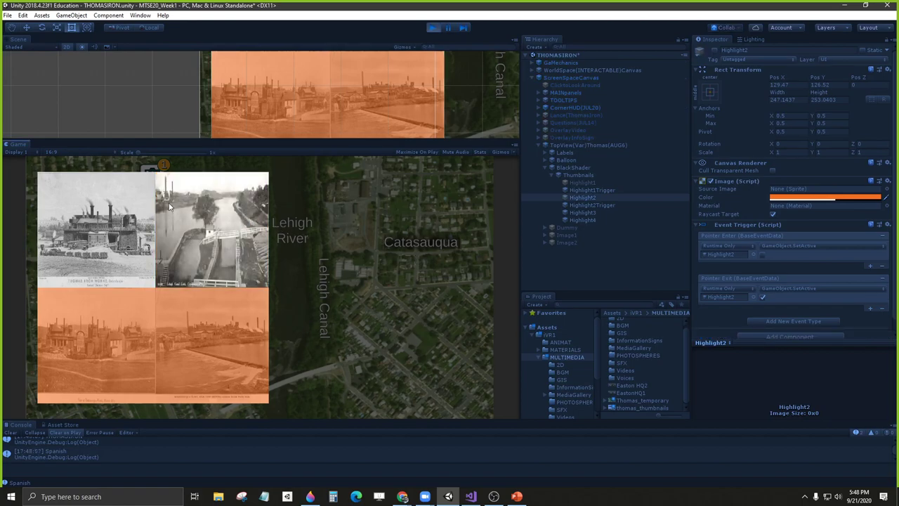
left_click(433, 28)
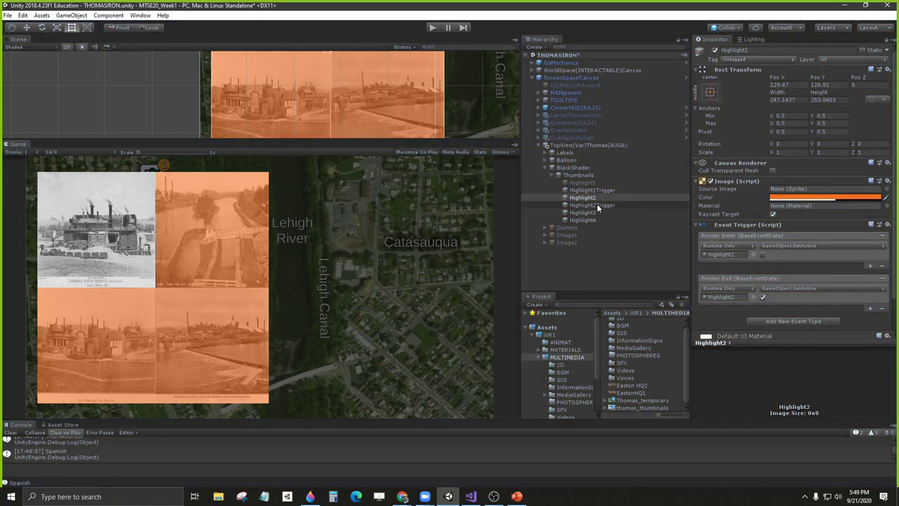
left_click(595, 205)
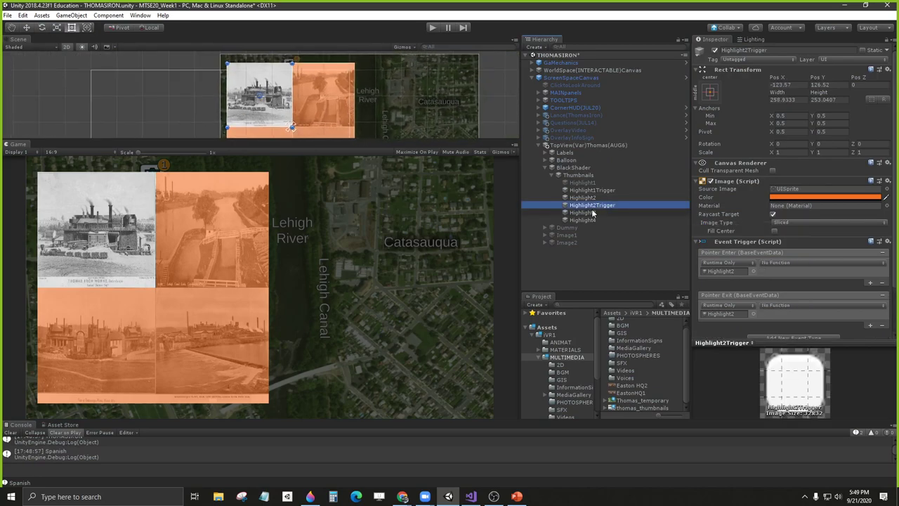
left_click_drag(278, 81, 339, 80)
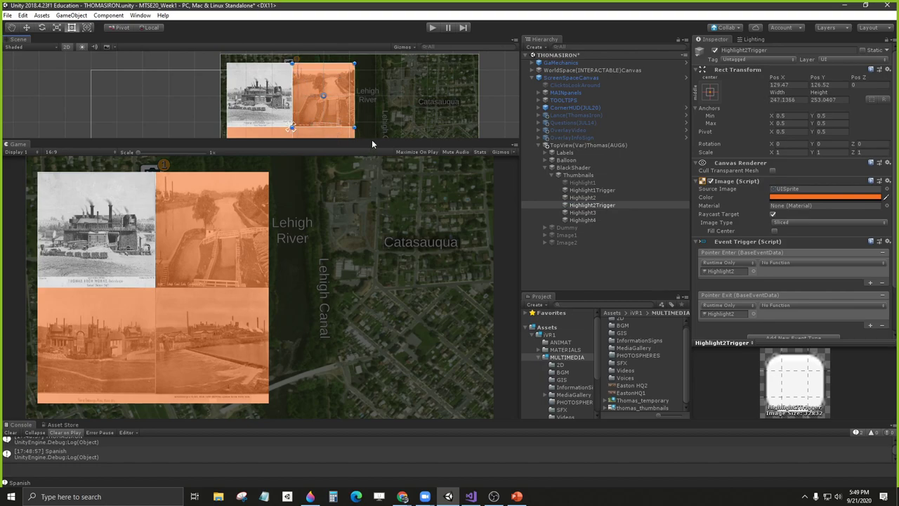
left_click(373, 136)
left_click_drag(374, 141, 377, 205)
left_click(582, 199)
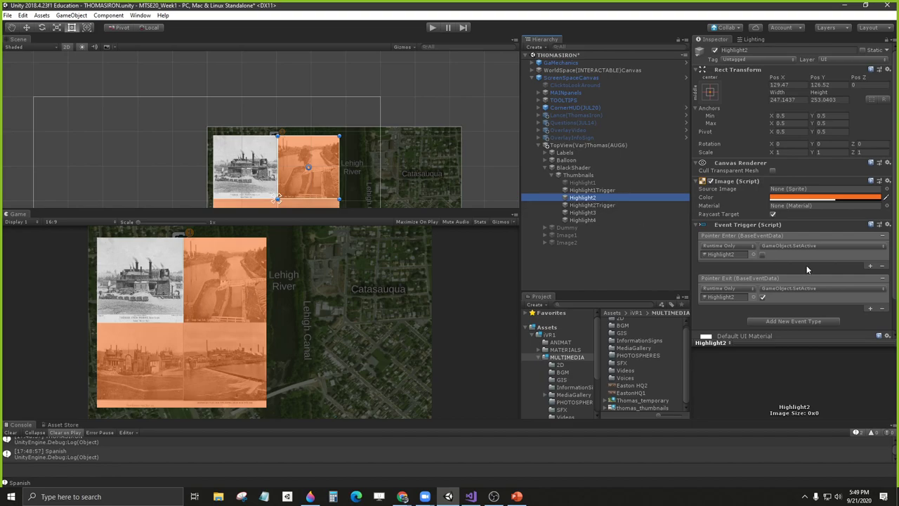
Step: Copy Highlight2's Event Trigger and paste its values onto Highlight2Trigger
left_click(887, 225)
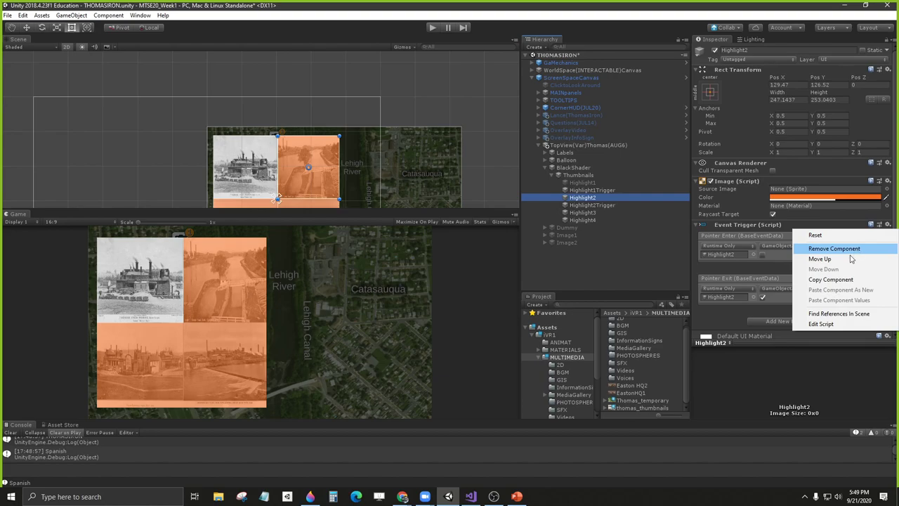
left_click(842, 279)
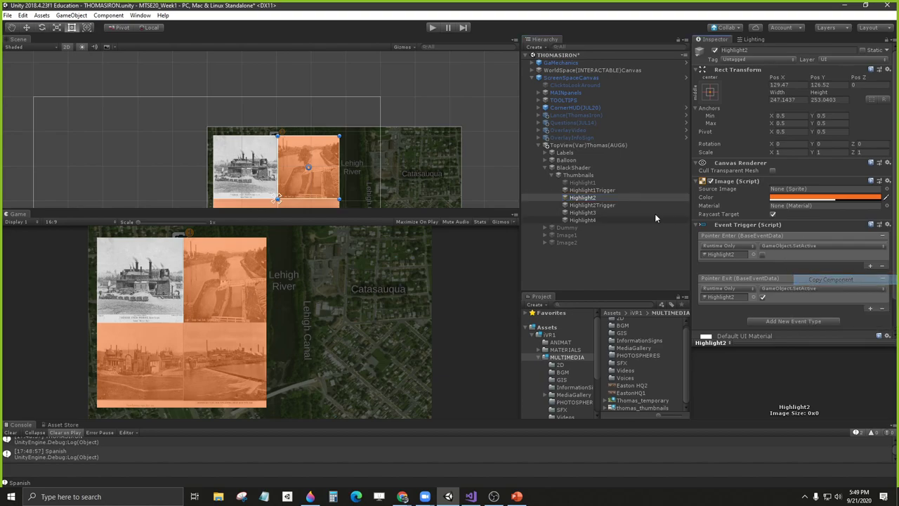
left_click(591, 205)
left_click(884, 243)
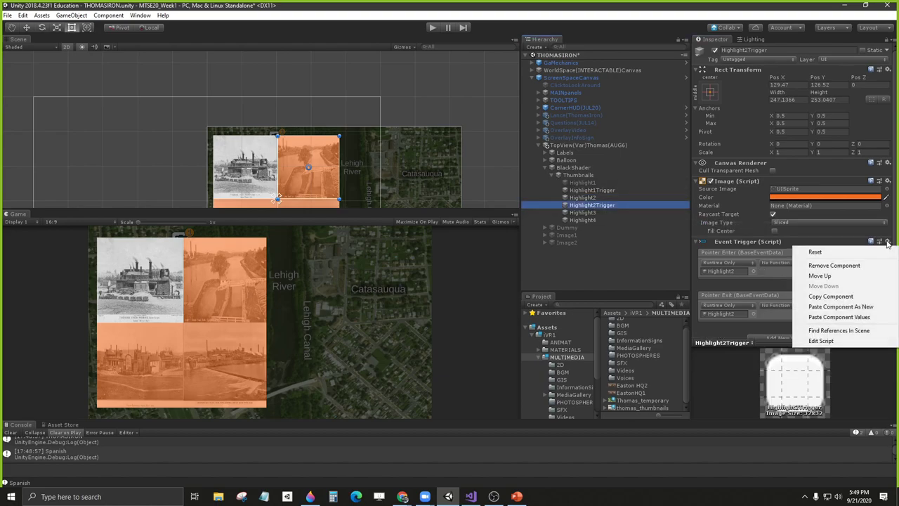
left_click(863, 318)
Step: Remove the Event Trigger from Highlight2, check Highlight2Trigger's copy, and run the scene
left_click(583, 198)
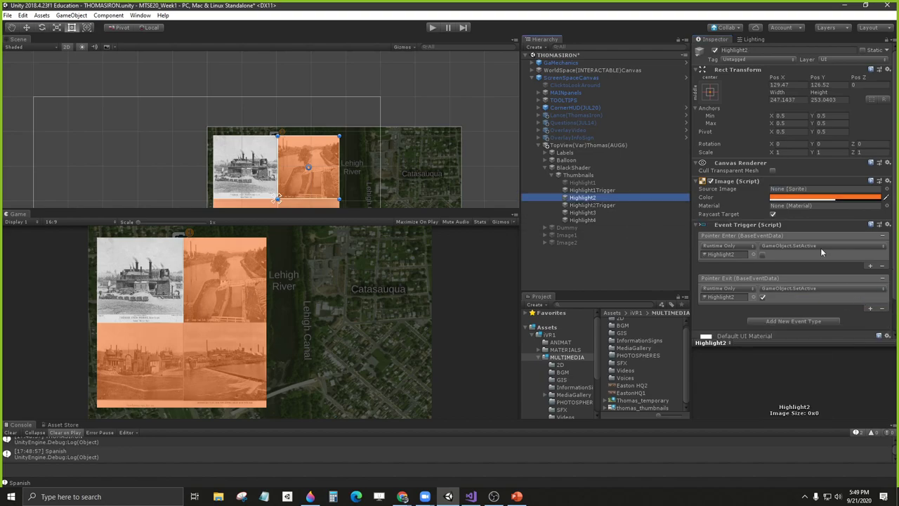
left_click(887, 225)
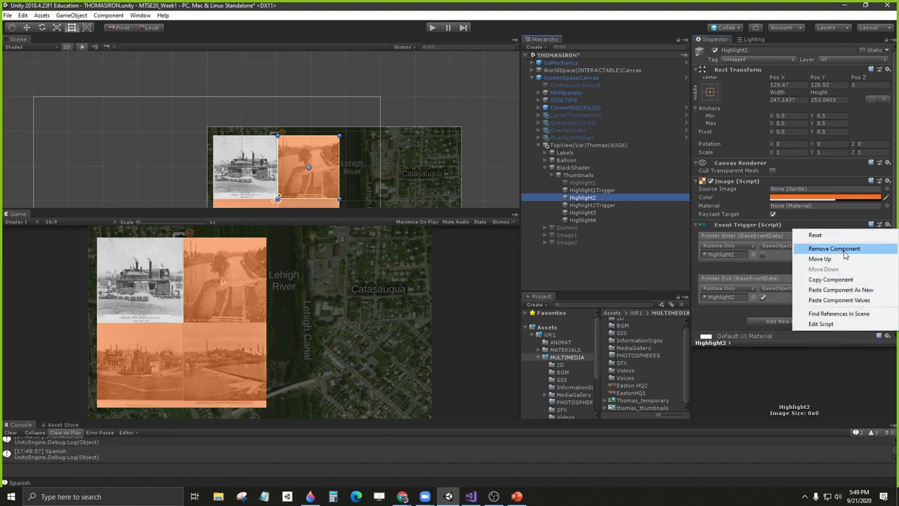
left_click(841, 250)
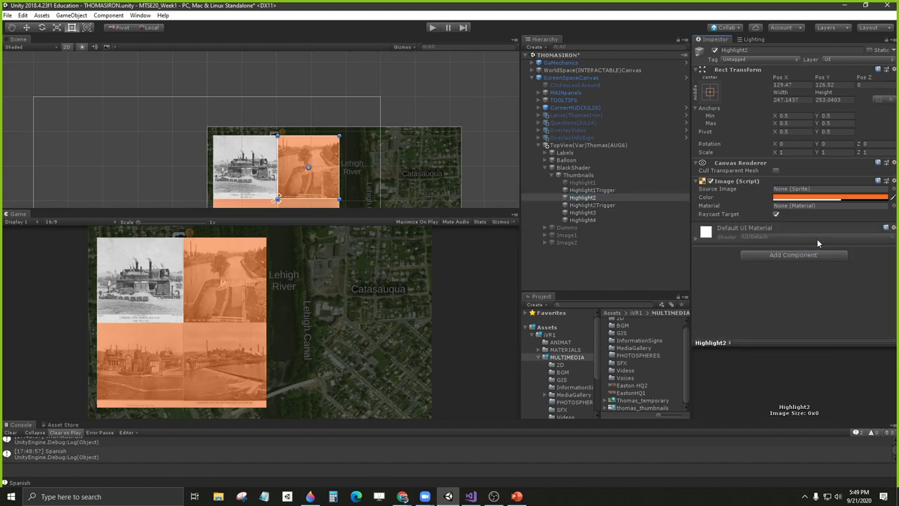
left_click(588, 205)
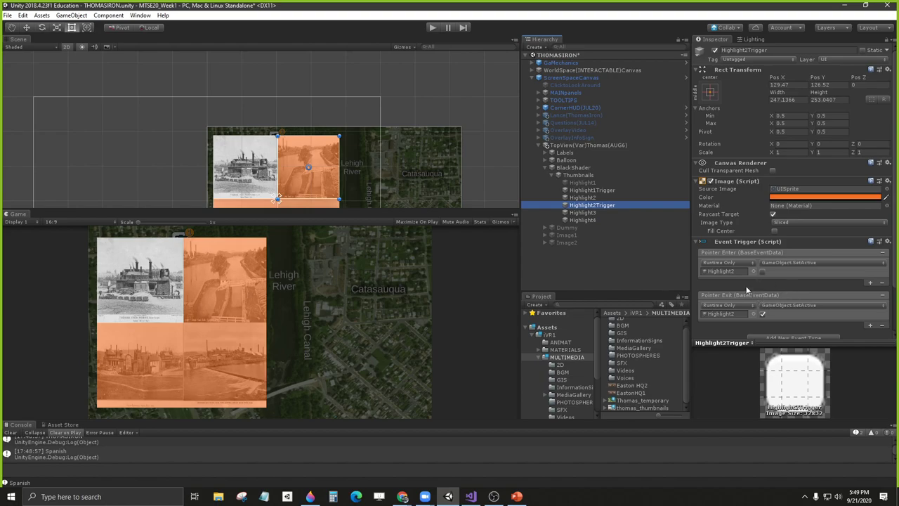
left_click(433, 28)
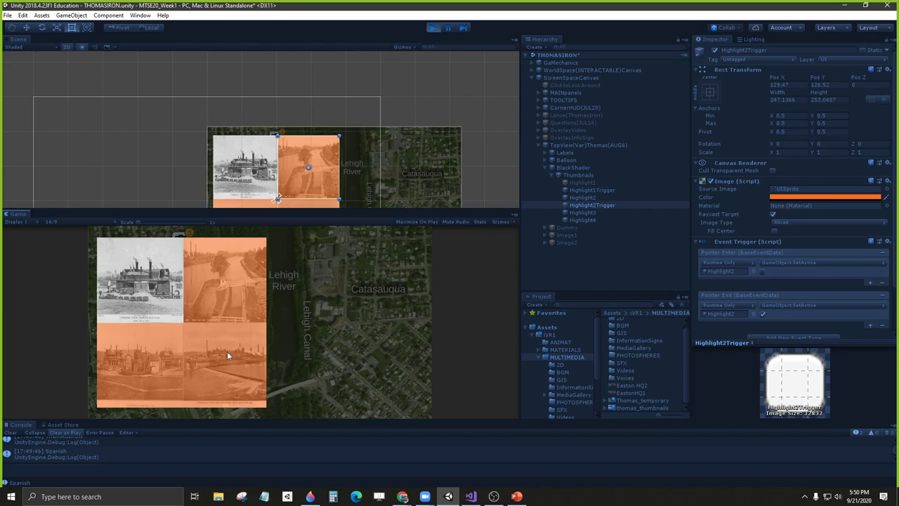
Step: Stop play, inspect Highlight3, Highlight4 and Highlight2Trigger, then run the scene again
left_click(433, 29)
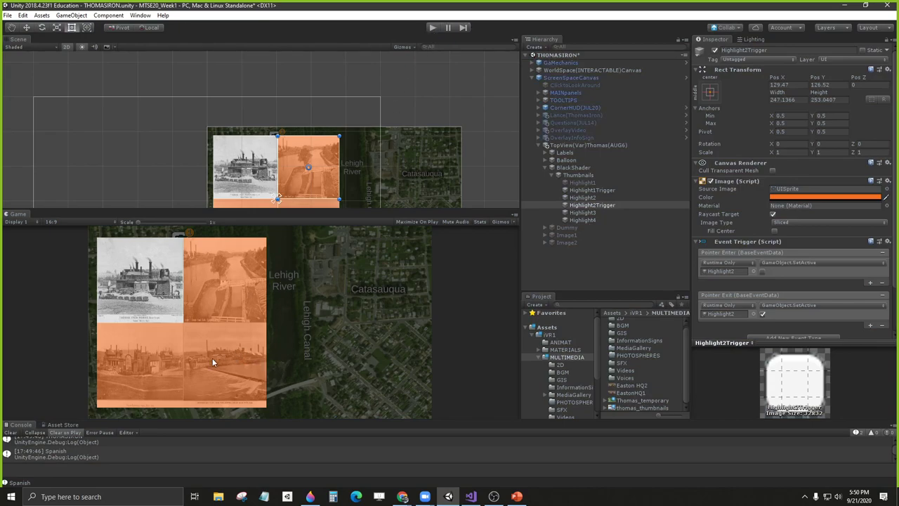
left_click(585, 212)
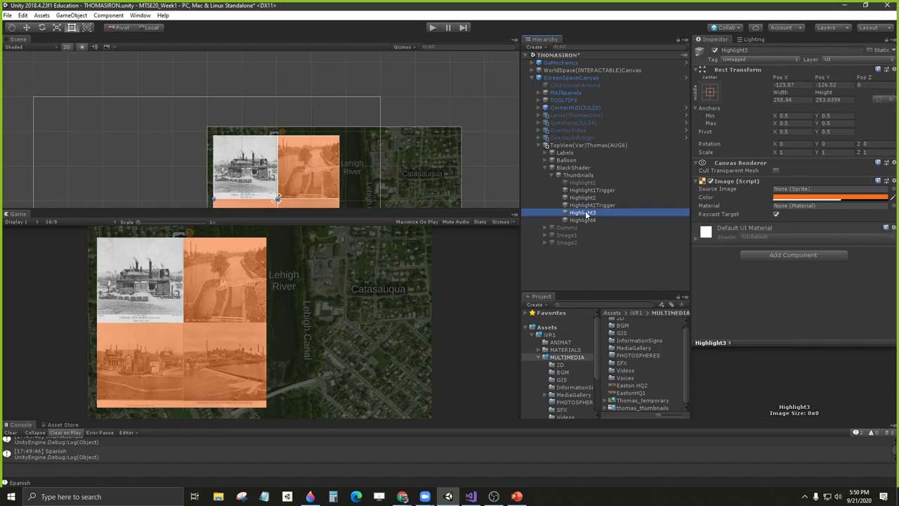
middle_click_drag(296, 164, 355, 89)
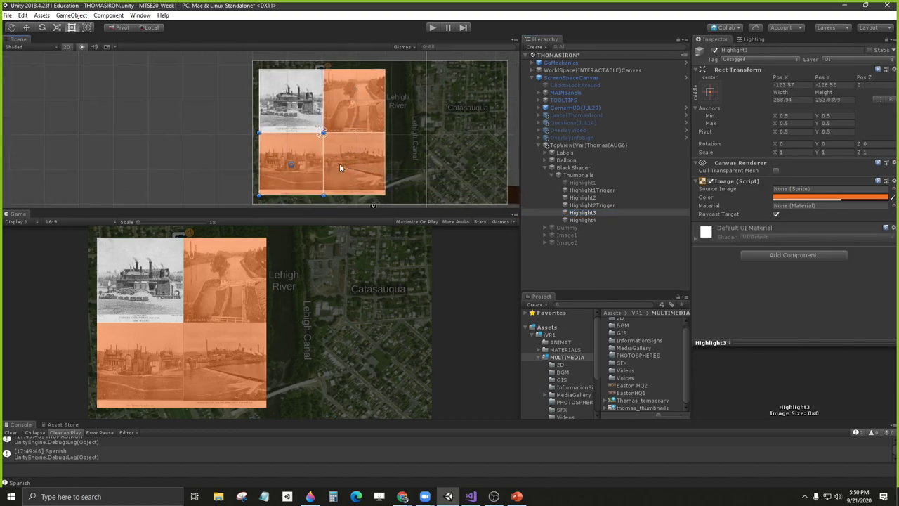
left_click(585, 219)
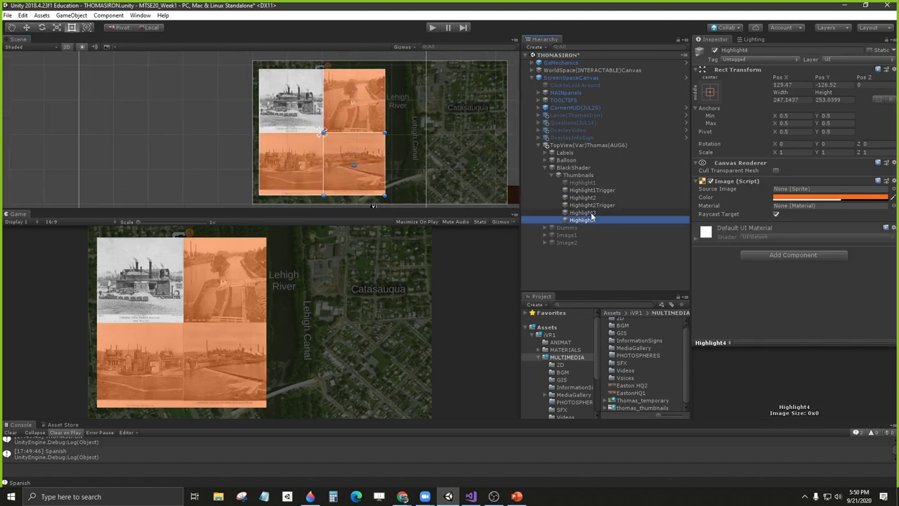
left_click(586, 212)
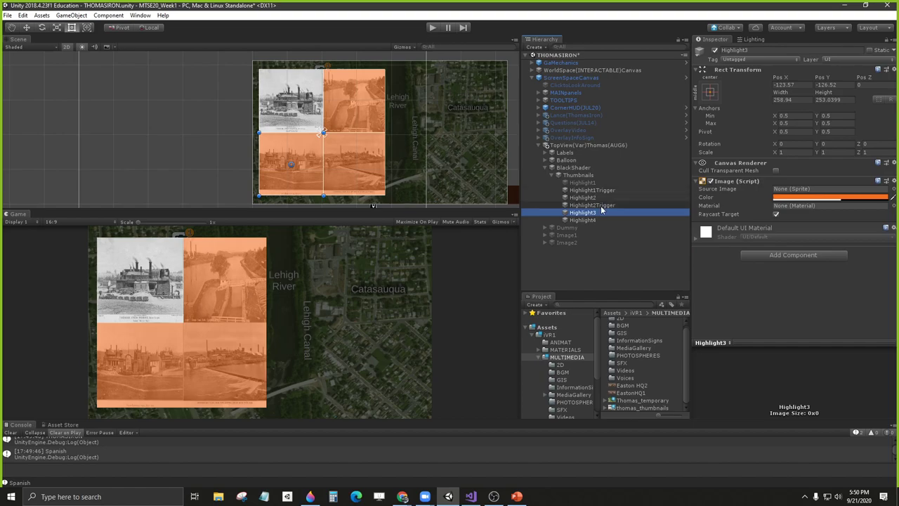
left_click(588, 205)
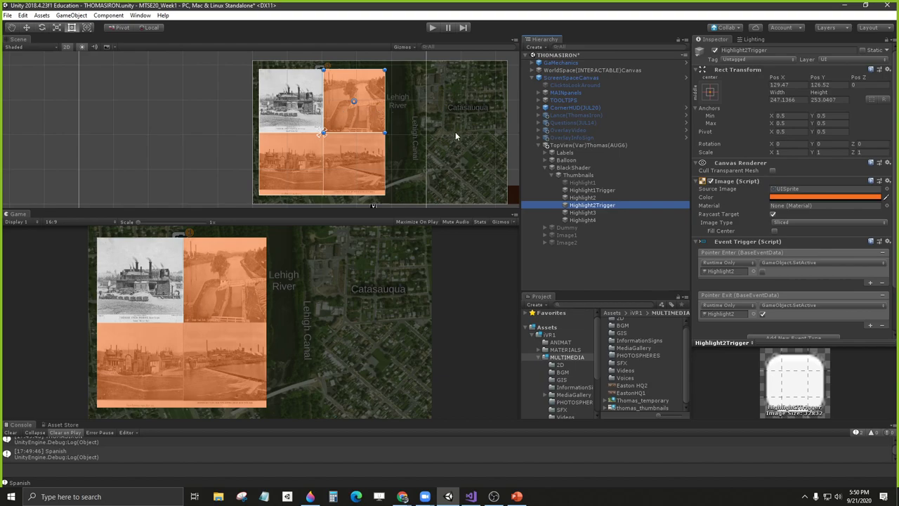
left_click(432, 27)
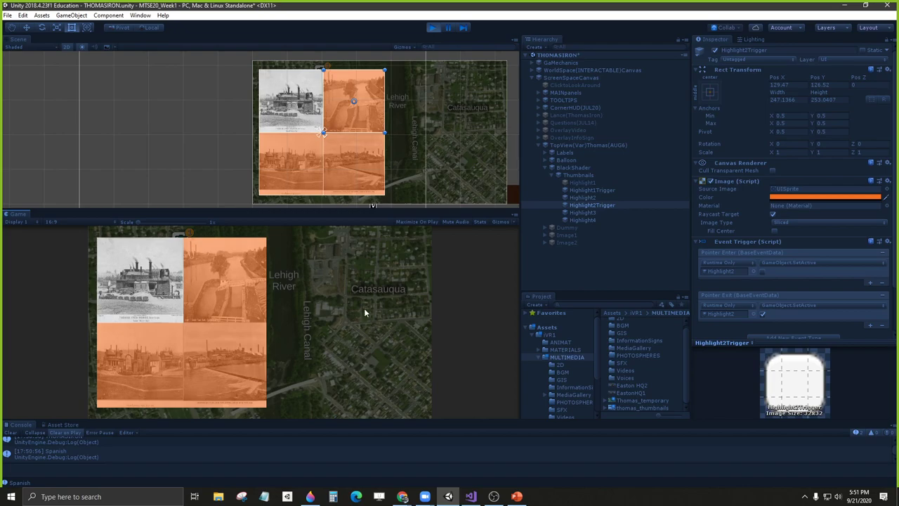
Step: Enlarge the Game view and compare Highlight2 with Highlight1 and Highlight1Trigger
left_click_drag(302, 208, 302, 140)
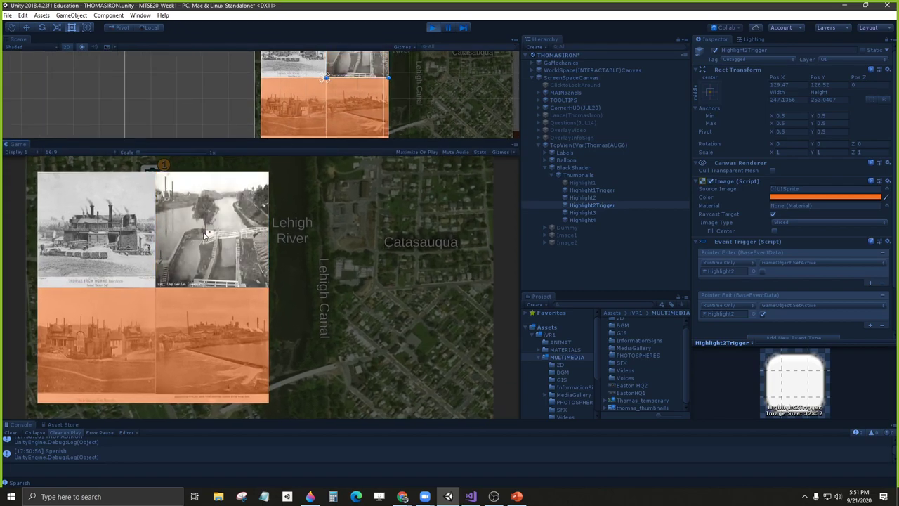
left_click(592, 199)
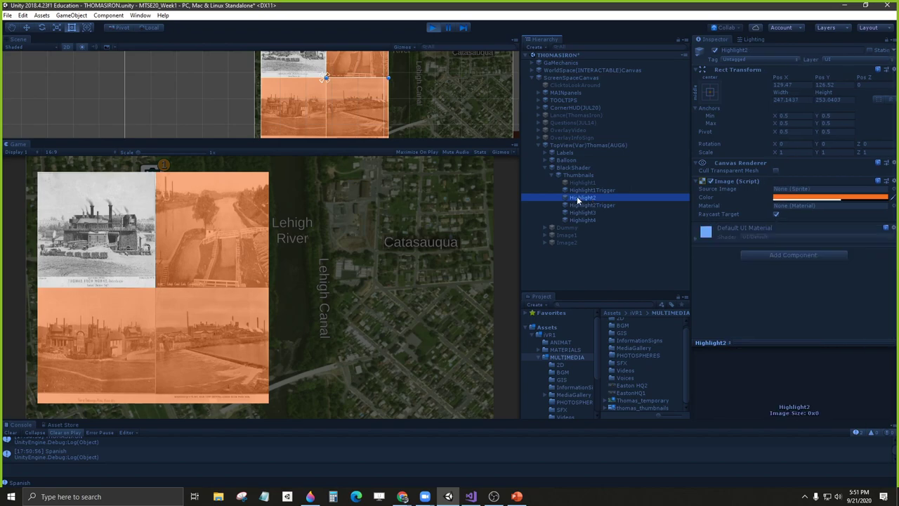
left_click(581, 184)
left_click(582, 196)
left_click(590, 190)
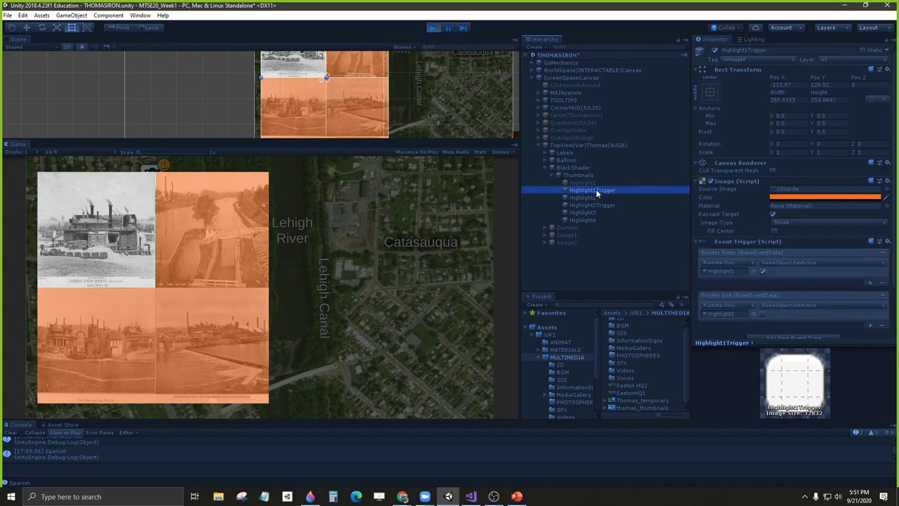
Step: Check Highlight2Trigger's image colour without changes, stop the game, and enlarge the Scene view
left_click(593, 205)
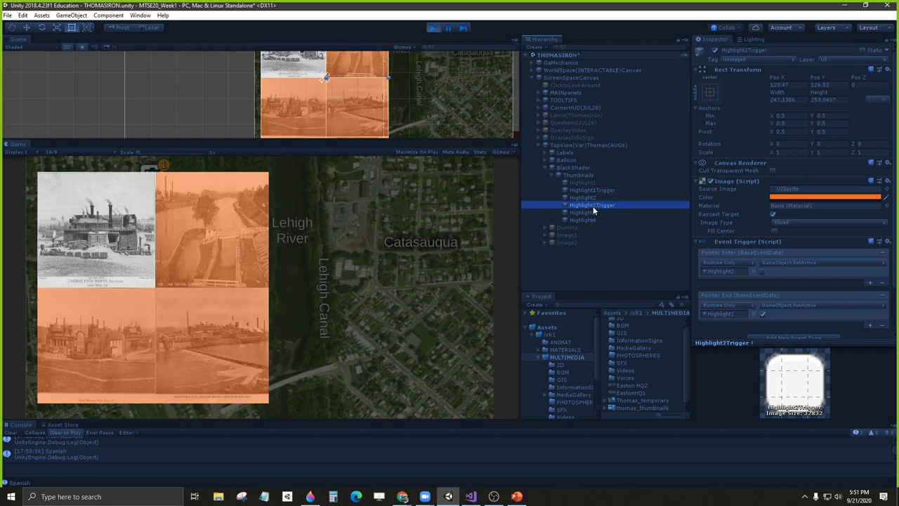
left_click(774, 199)
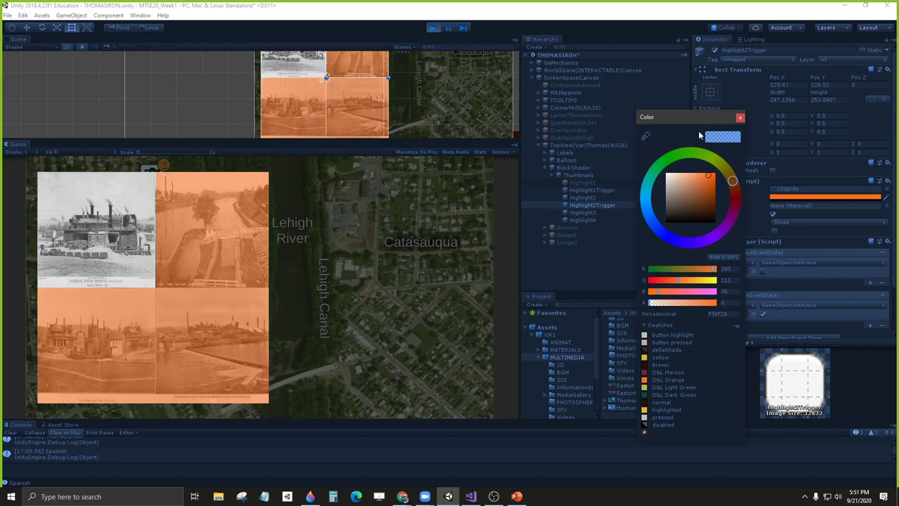
left_click(740, 118)
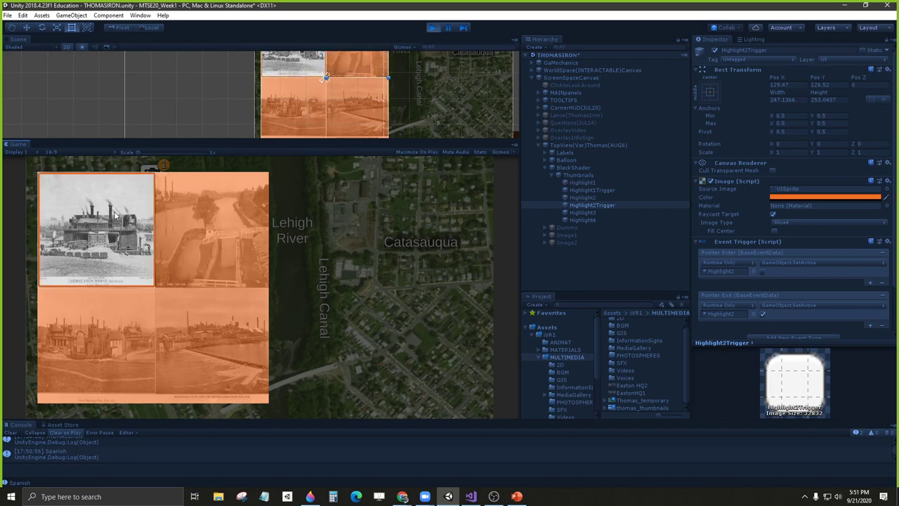
left_click(432, 28)
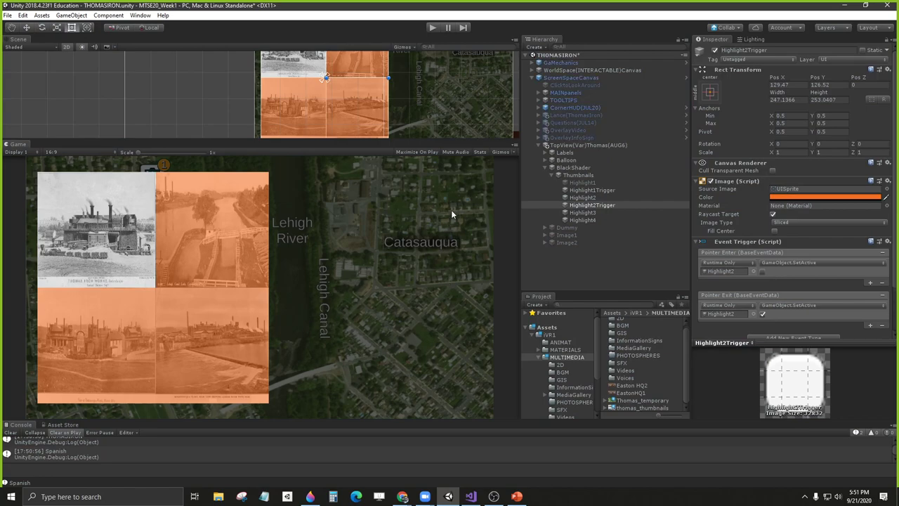
left_click_drag(450, 138, 453, 187)
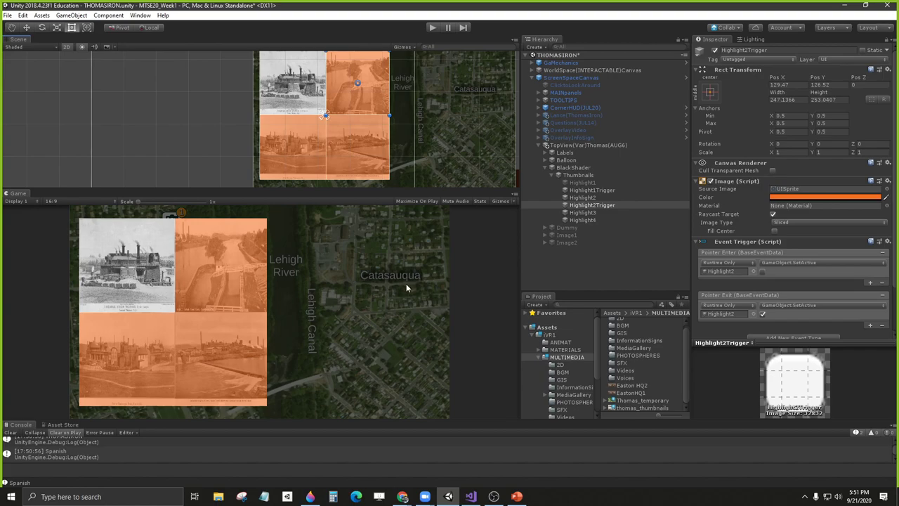
Step: Select Highlight1Trigger inside the Thumbnails group to view its Event Trigger
left_click(552, 175)
left_click(566, 190)
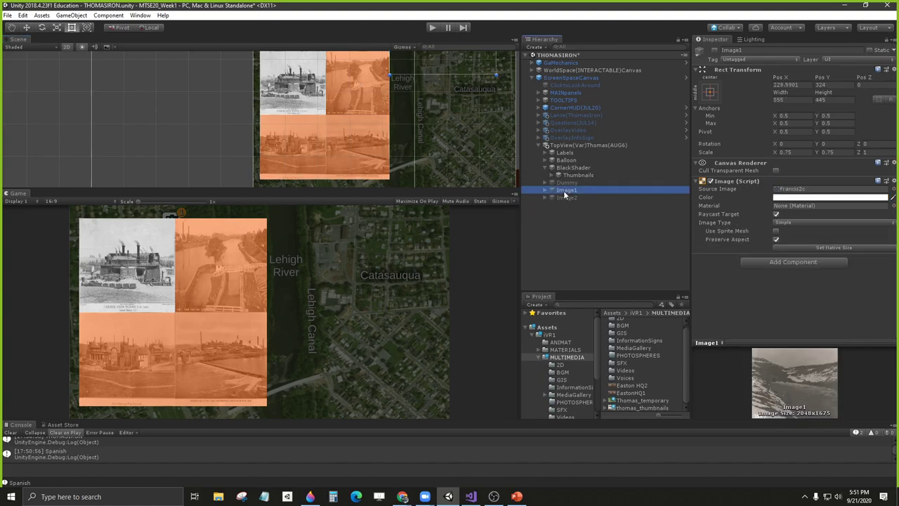
left_click(572, 176)
left_click(558, 175)
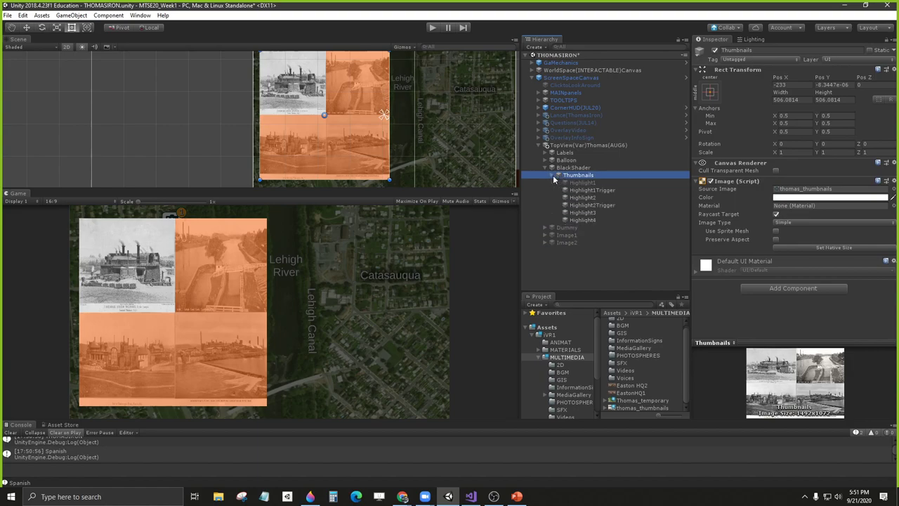
left_click(597, 191)
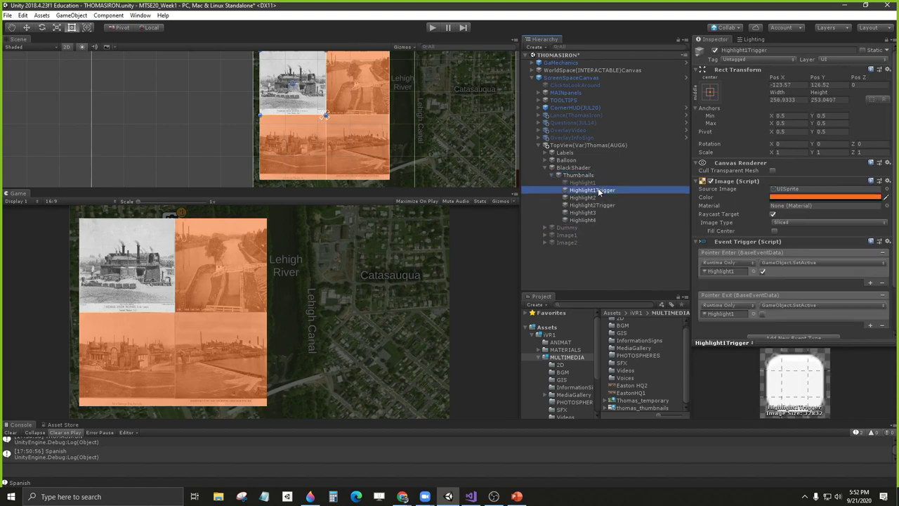
scroll(780, 252, "down", 3)
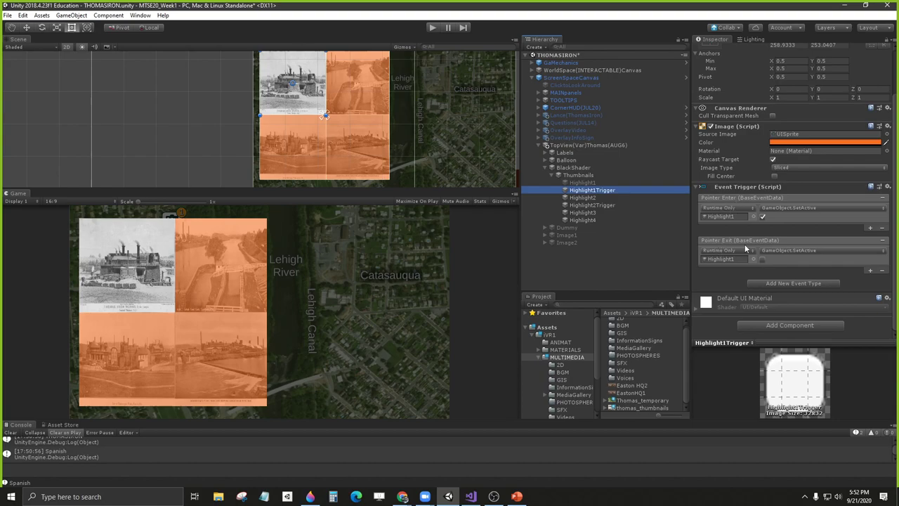
Step: Add a Pointer Click event to Highlight1Trigger that calls GameObject.SetActive on Image1
left_click(787, 283)
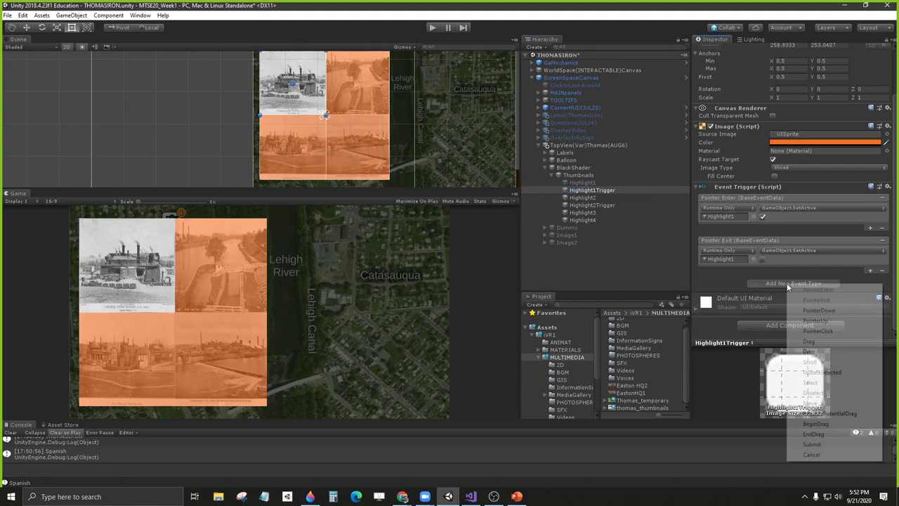
left_click(818, 331)
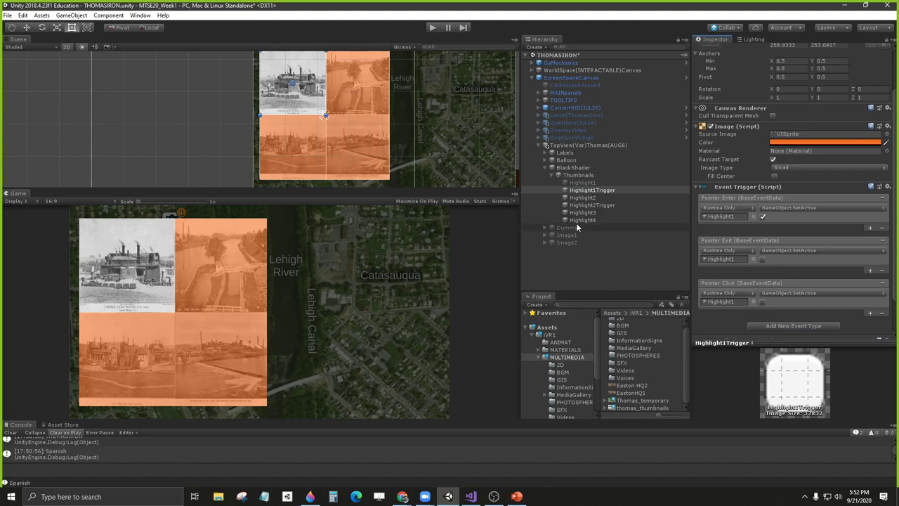
left_click_drag(566, 237, 729, 302)
left_click(783, 293)
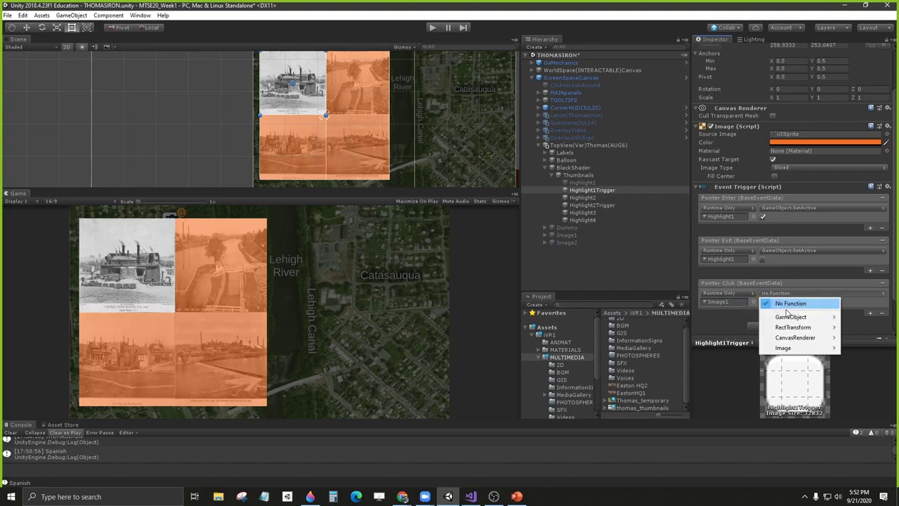
mouse_move(790, 318)
left_click(685, 399)
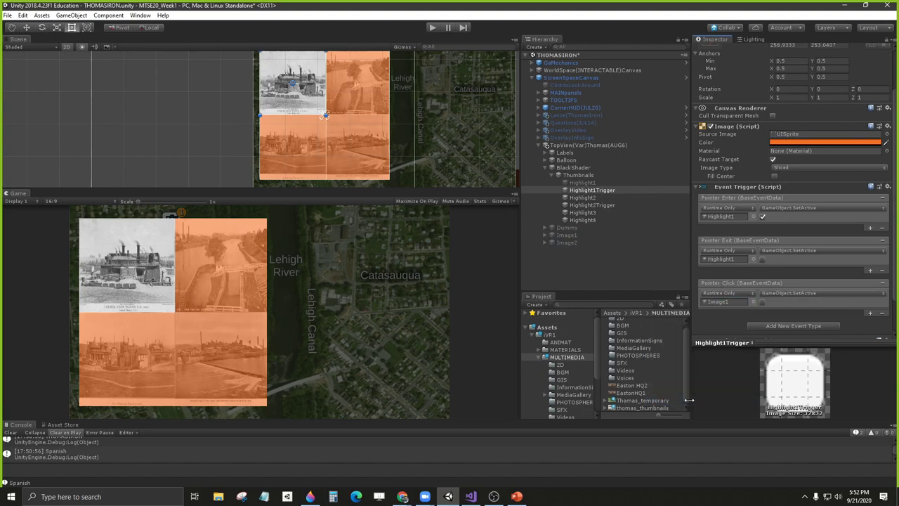
left_click(569, 236)
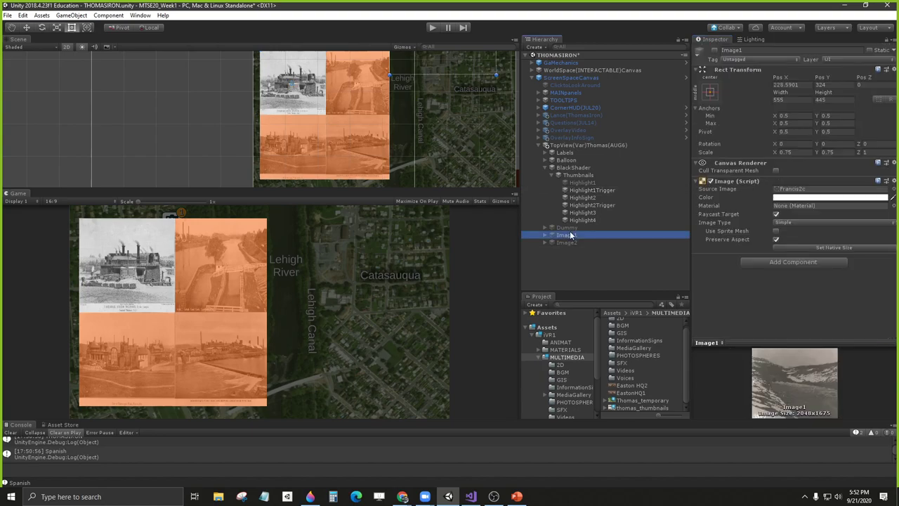
Step: Activate Image1 and move the enlarged photo over the thumbnail grid
left_click(715, 50)
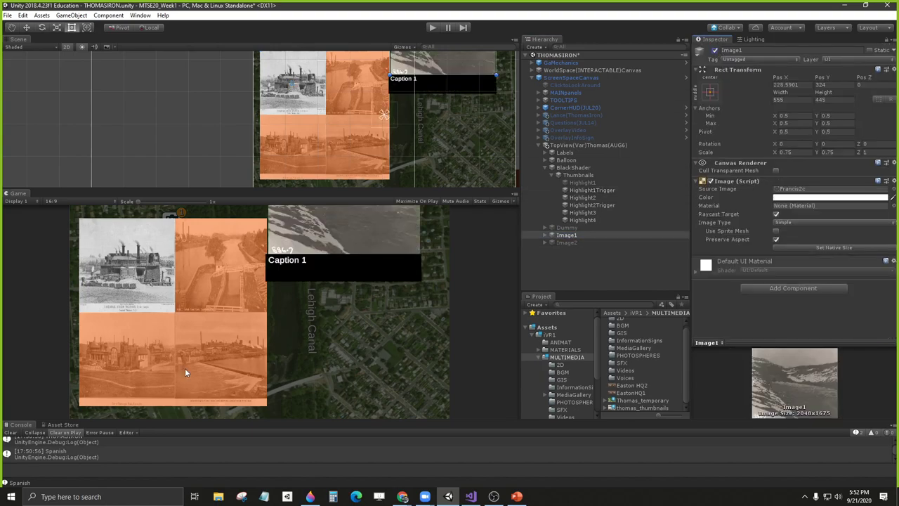
scroll(406, 145, "down", 5)
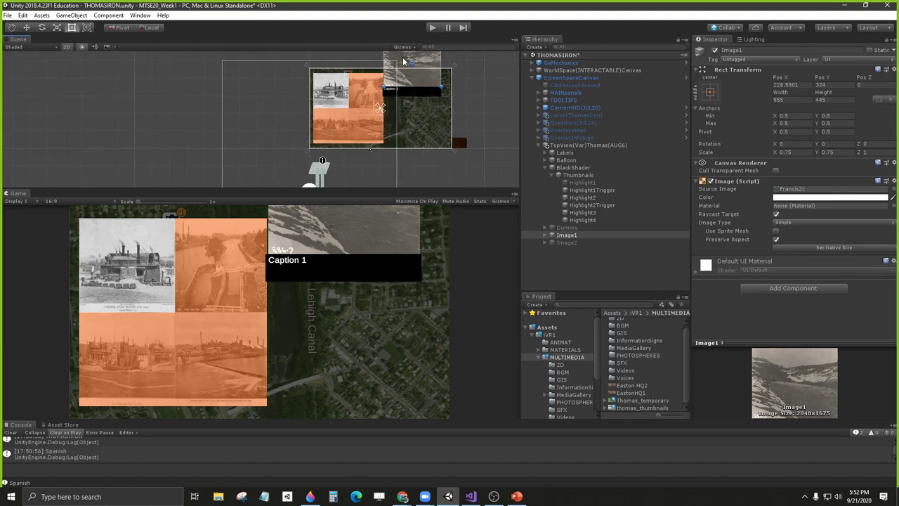
left_click_drag(418, 80, 384, 134)
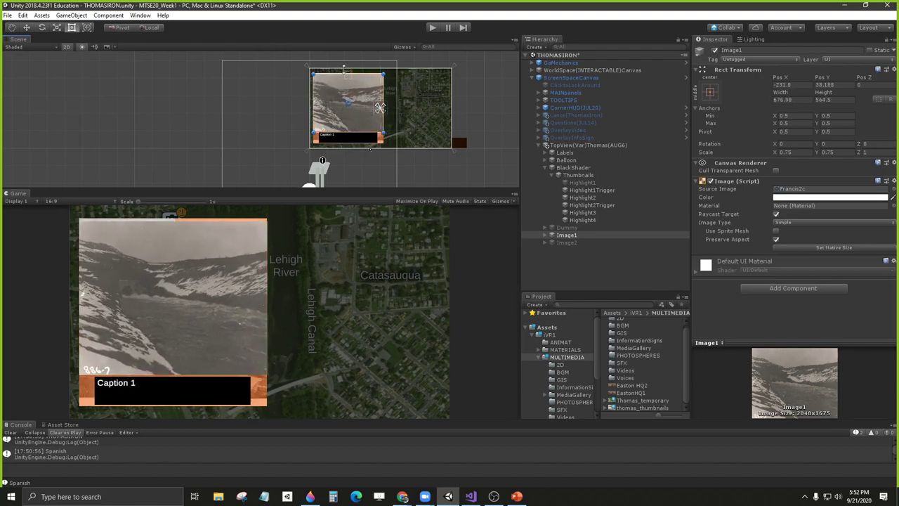
left_click_drag(355, 73, 357, 71)
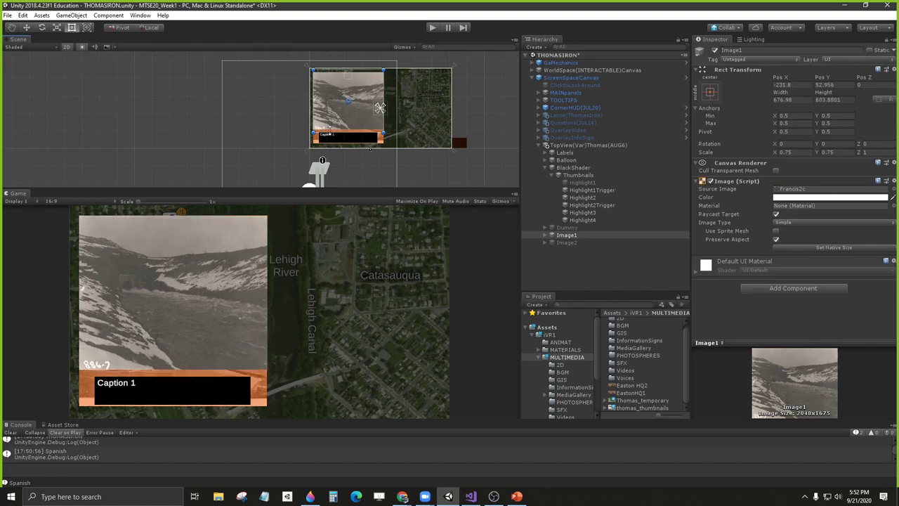
left_click_drag(347, 144, 346, 144)
key("ctrl+z")
Step: Widen the CaptionContainer1 caption bar toward the photo's full width
left_click(545, 235)
left_click(578, 243)
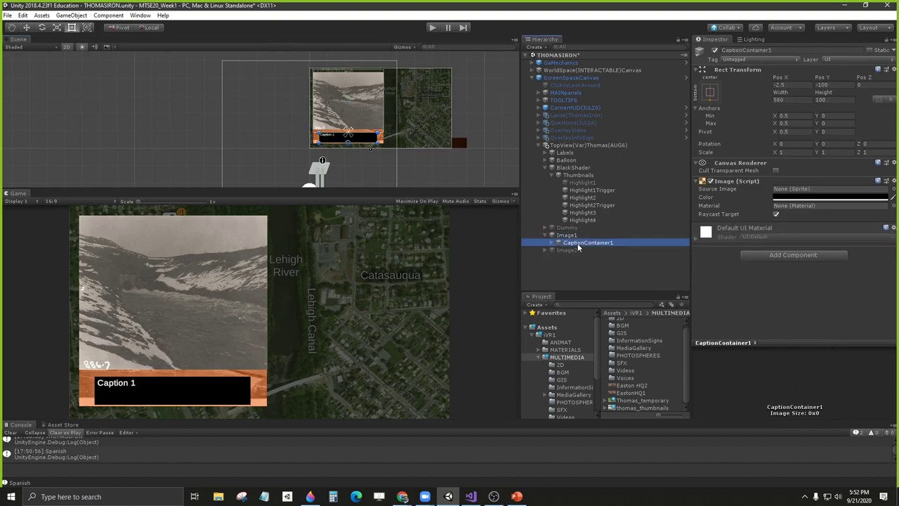
left_click_drag(339, 134, 311, 138)
key("ctrl+z")
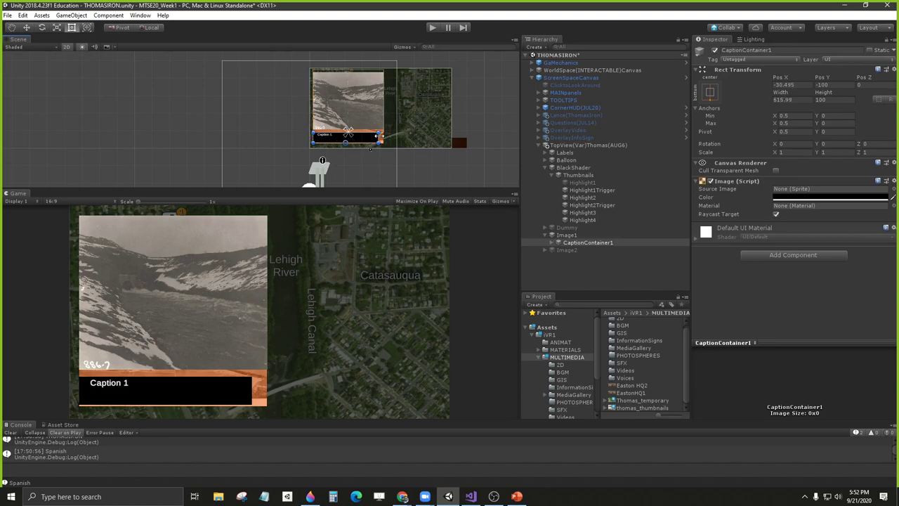
left_click_drag(379, 135, 363, 142)
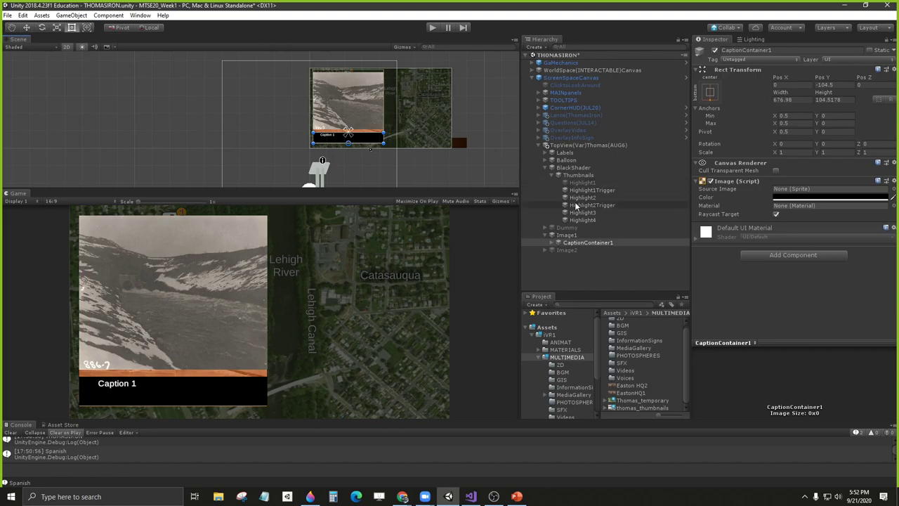
Step: Untick Preserve Aspect on Image1 so the photo fills its frame, then reposition and widen it
left_click(563, 235)
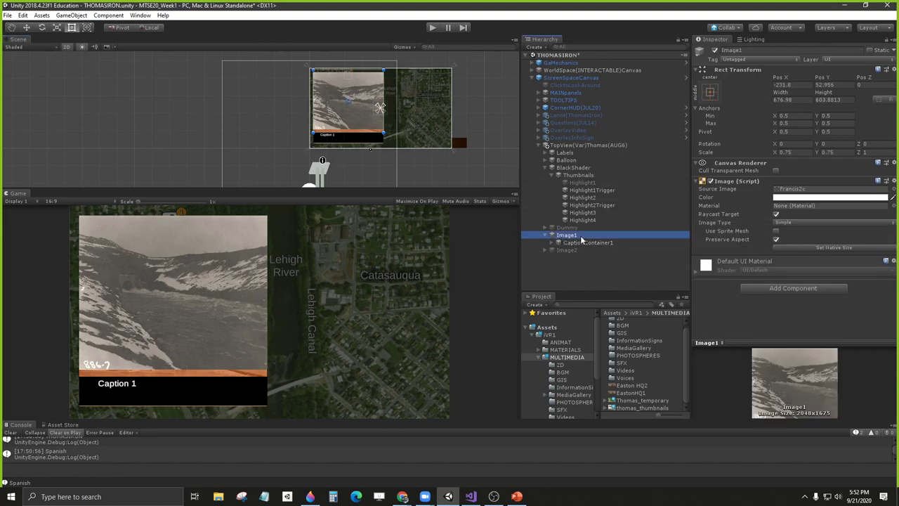
left_click(776, 239)
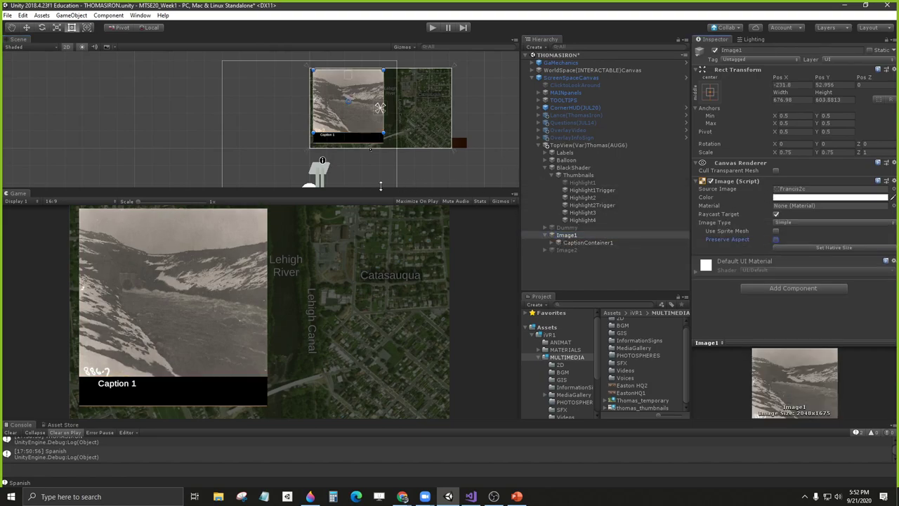
left_click_drag(355, 98, 296, 101)
scroll(358, 106, "up", 5)
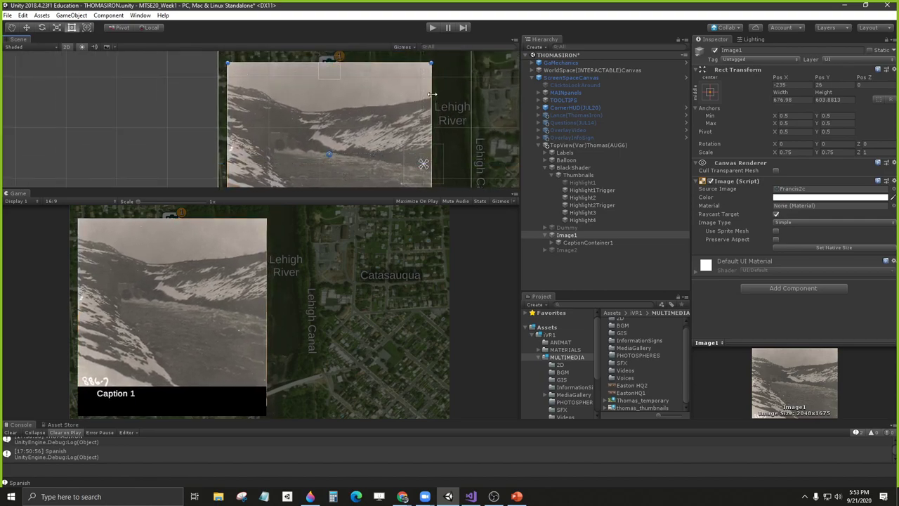
left_click_drag(432, 93, 434, 94)
scroll(314, 163, "down", 2)
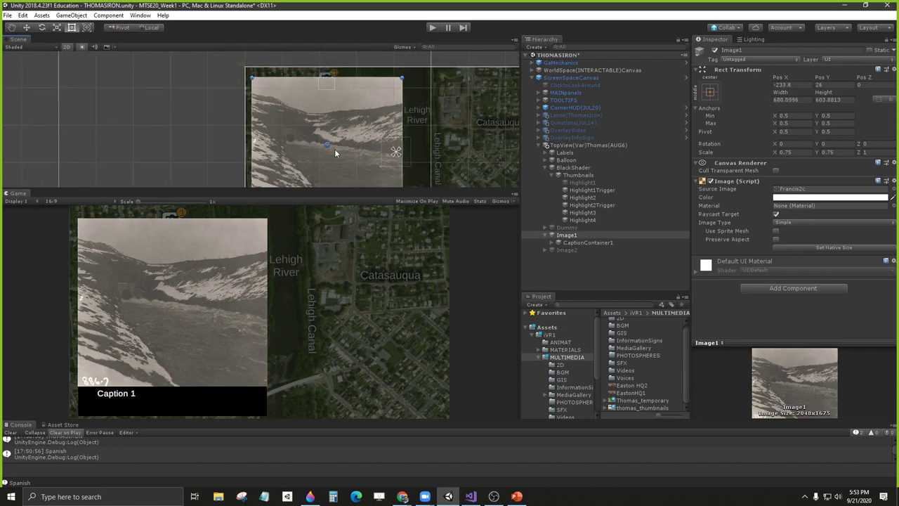
Step: Resize the caption bar to about 680 wide by 75 high beneath the photo
middle_click_drag(334, 149, 351, 113)
left_click(587, 242)
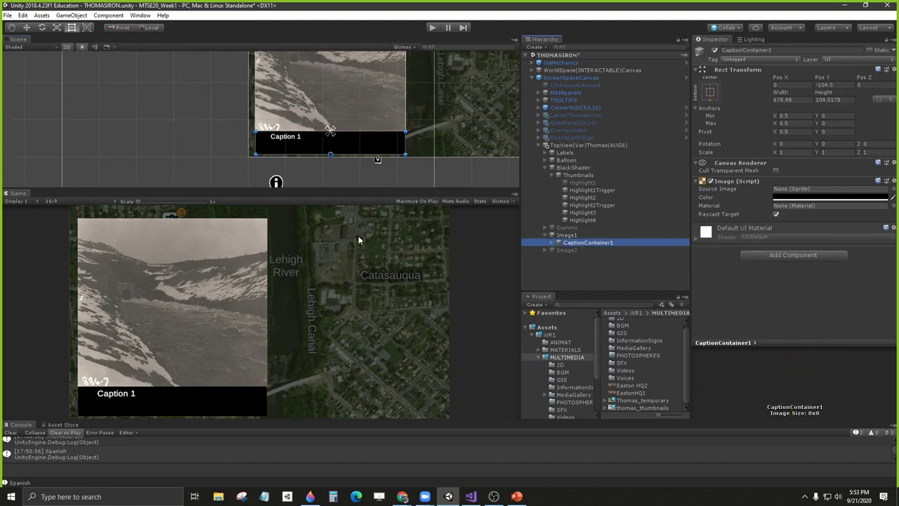
left_click_drag(273, 155, 276, 147)
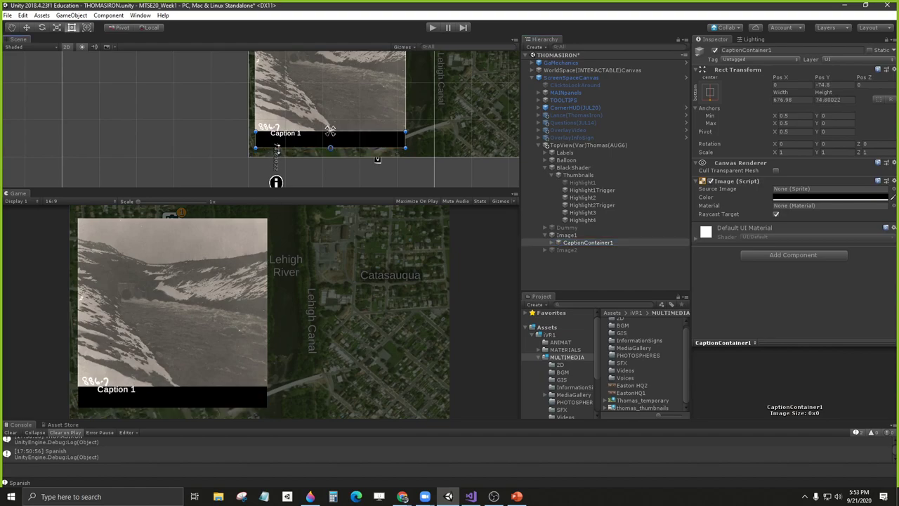
left_click_drag(407, 139, 407, 139)
left_click_drag(255, 141, 255, 142)
left_click_drag(312, 146, 311, 146)
Step: Stretch the Caption1 text box to fill the caption bar, about 680.1 by 74.8
left_click(557, 242)
left_click(583, 250)
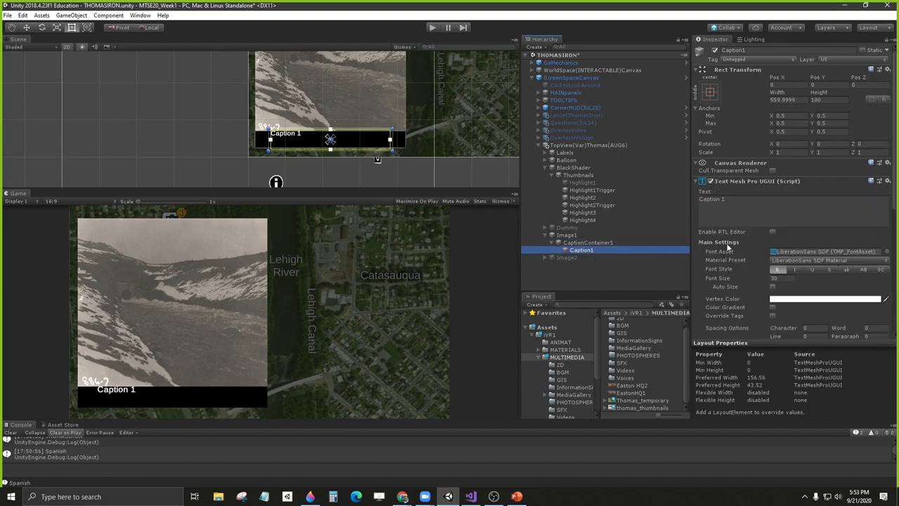
scroll(422, 126, "up", 5)
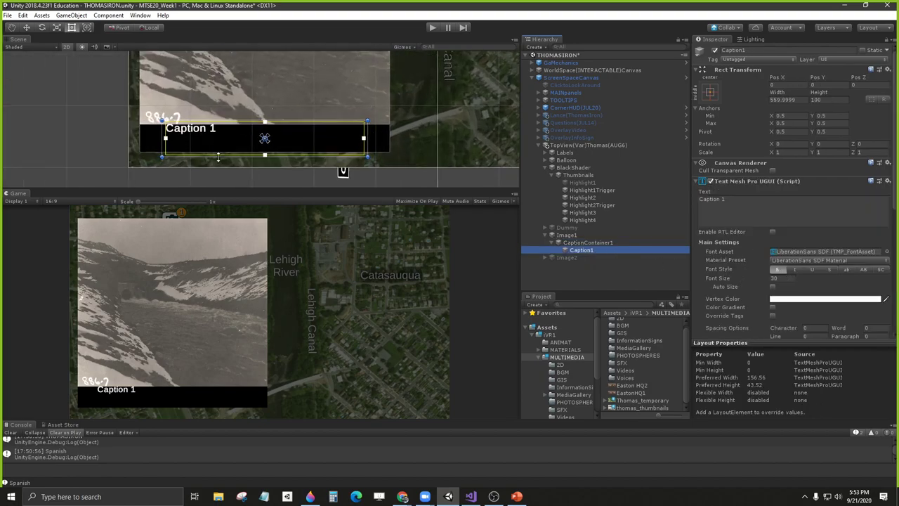
left_click_drag(390, 90, 389, 97)
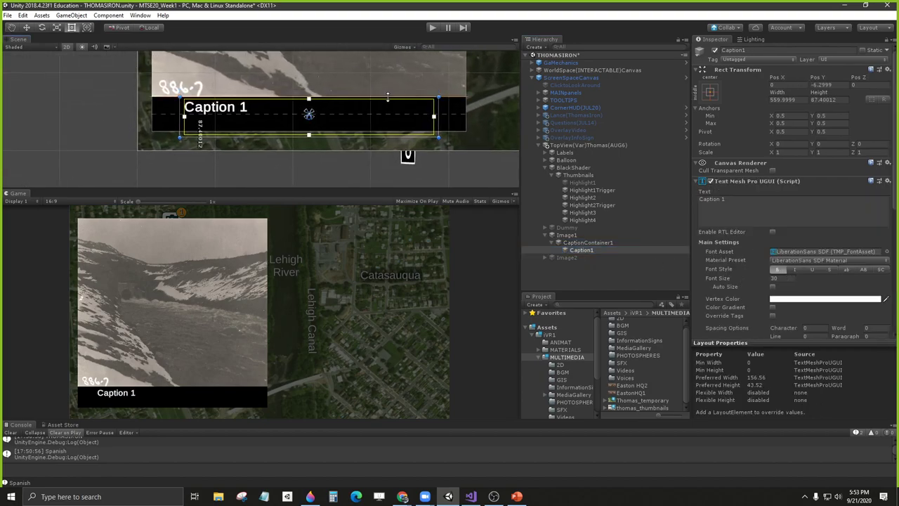
left_click_drag(399, 136, 398, 133)
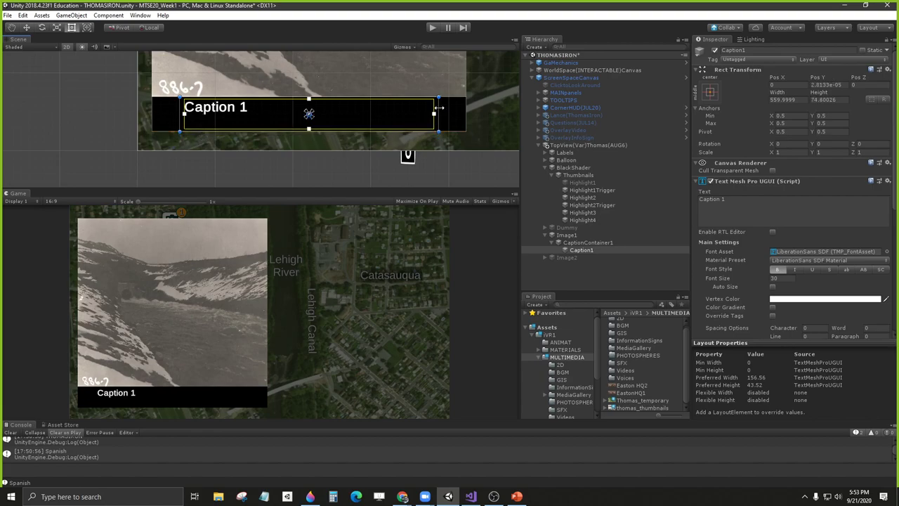
left_click_drag(436, 108, 467, 110)
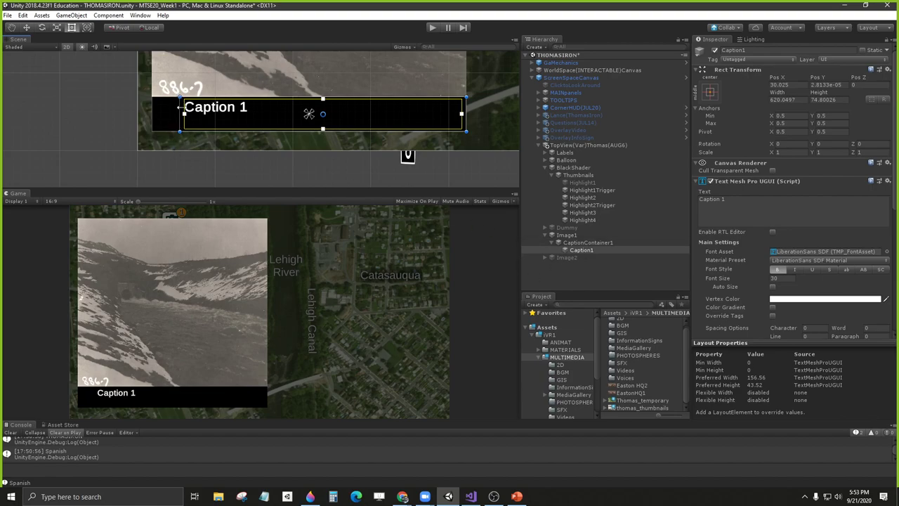
left_click_drag(182, 104, 155, 107)
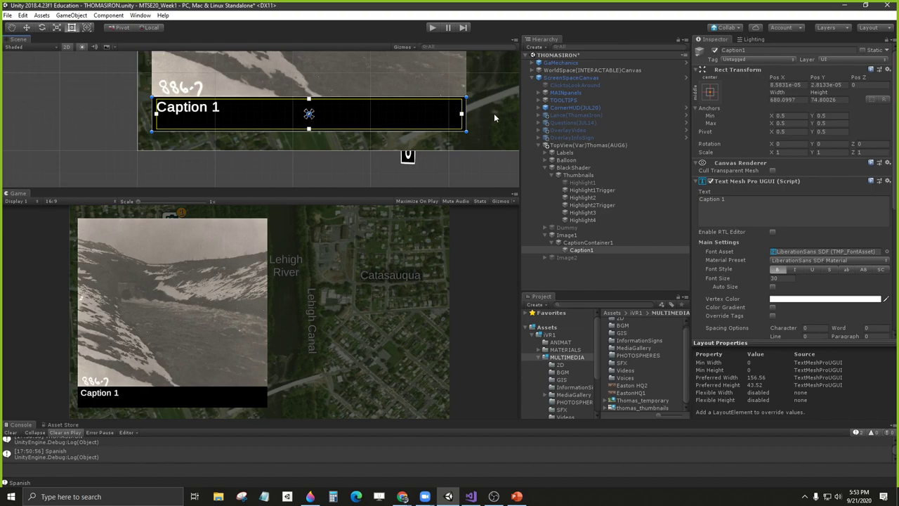
Step: Check Caption1's Extra Settings margins and enlarge the Scene and Game views
scroll(752, 210, "down", 5)
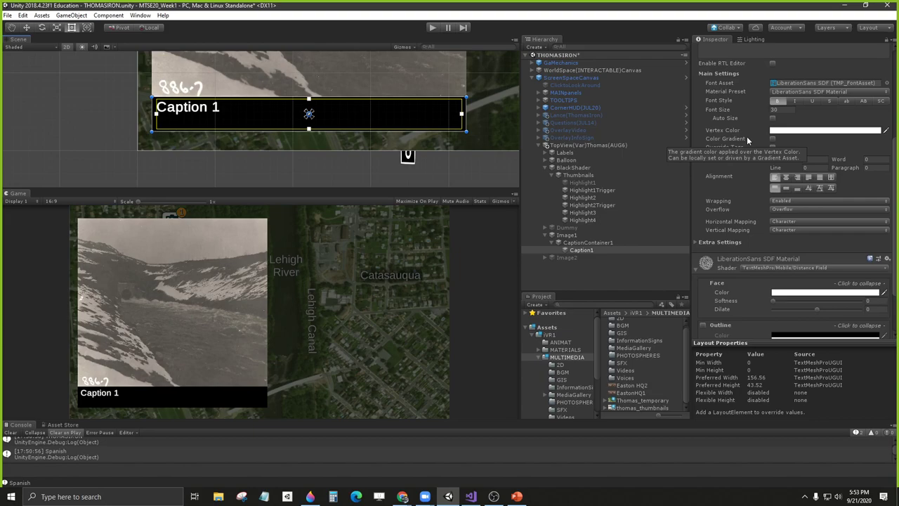
scroll(746, 138, "up", 2)
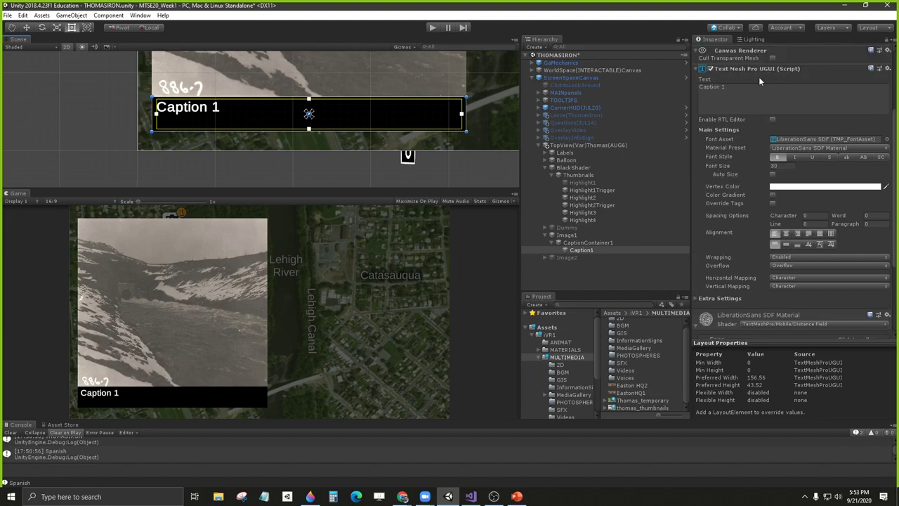
scroll(770, 166, "down", 4)
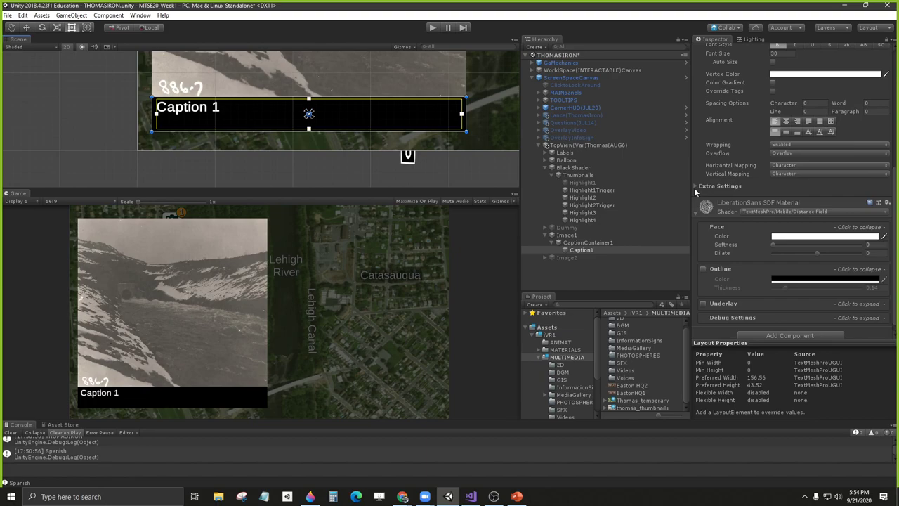
left_click(694, 186)
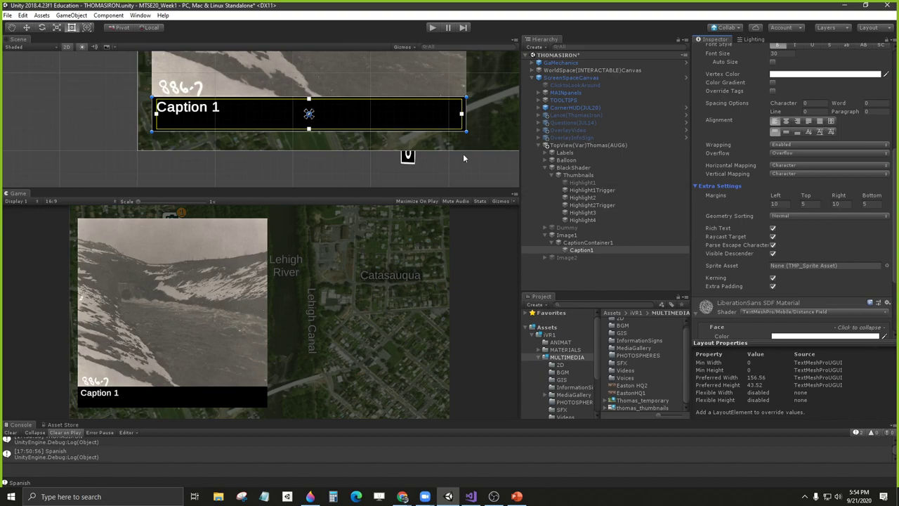
scroll(734, 125, "up", 5)
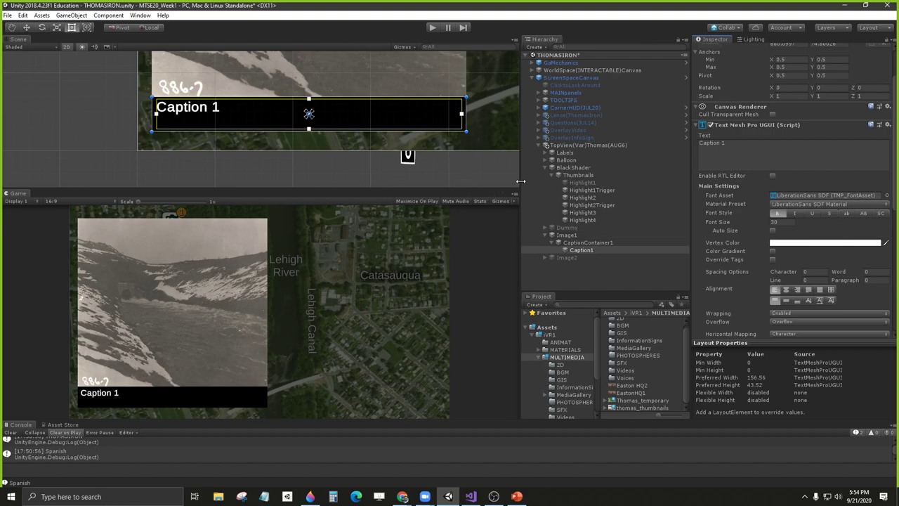
left_click_drag(520, 182, 581, 182)
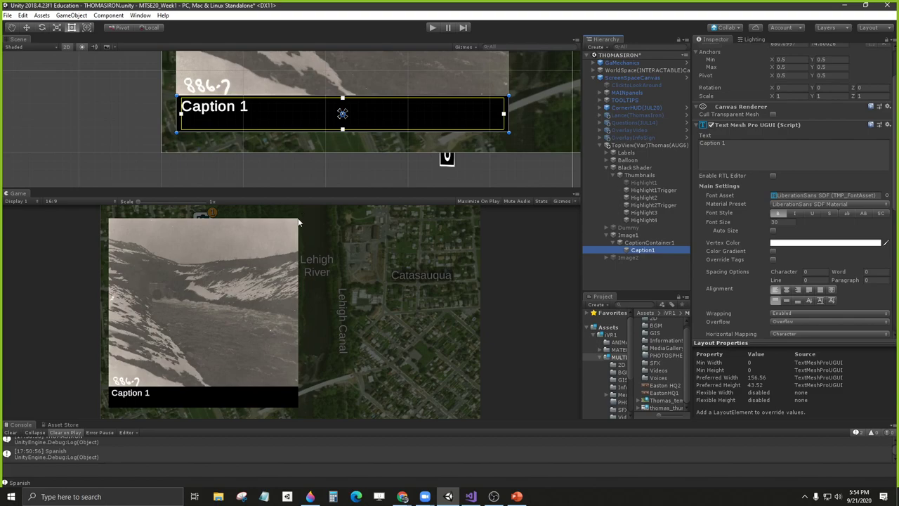
left_click(643, 243)
Step: Create a UI Image under Image1 and place the white square at the photo's top-right corner
left_click(630, 236)
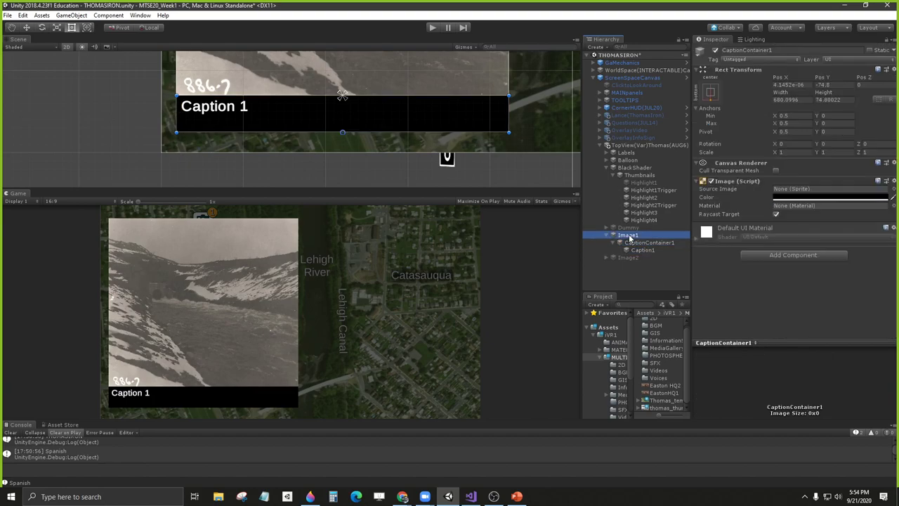
right_click(629, 237)
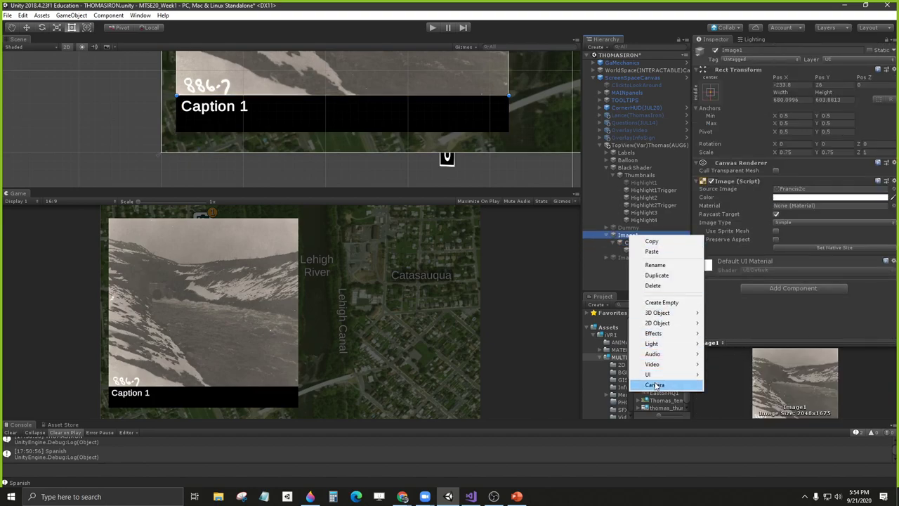
mouse_move(653, 374)
left_click(726, 230)
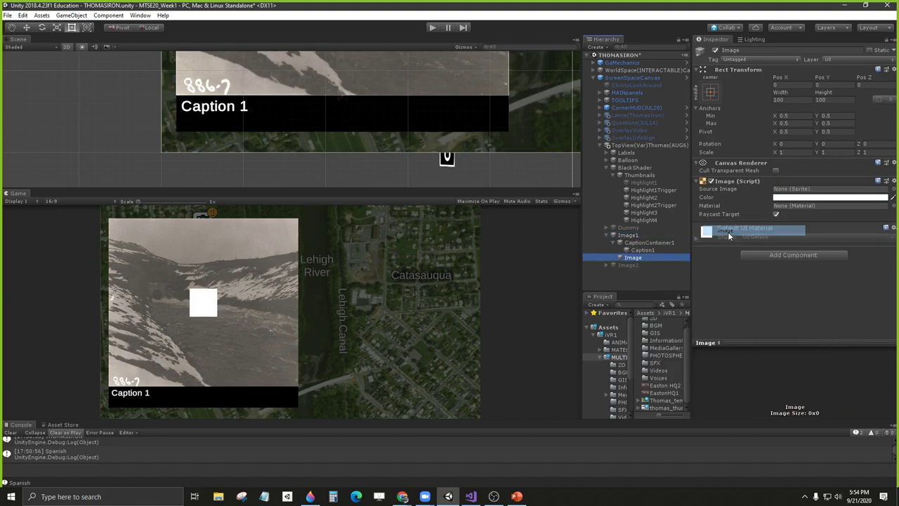
key("f")
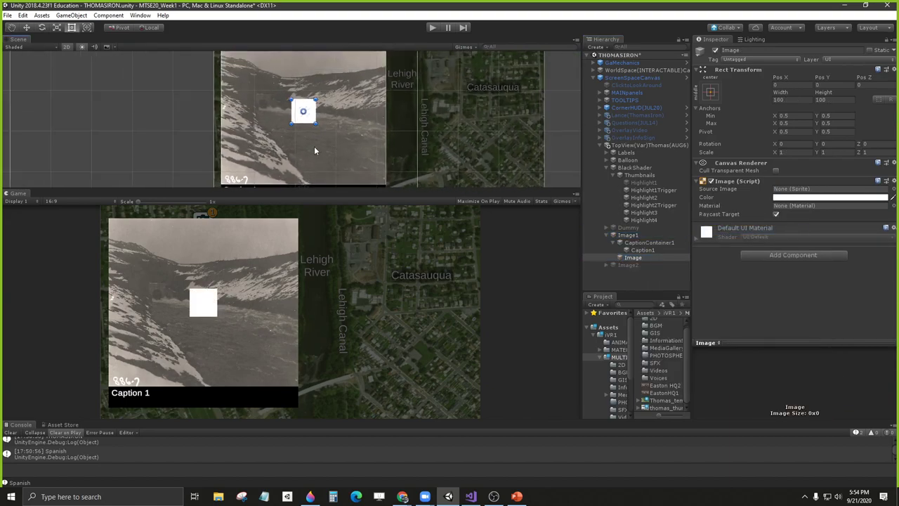
left_click_drag(311, 111, 381, 71)
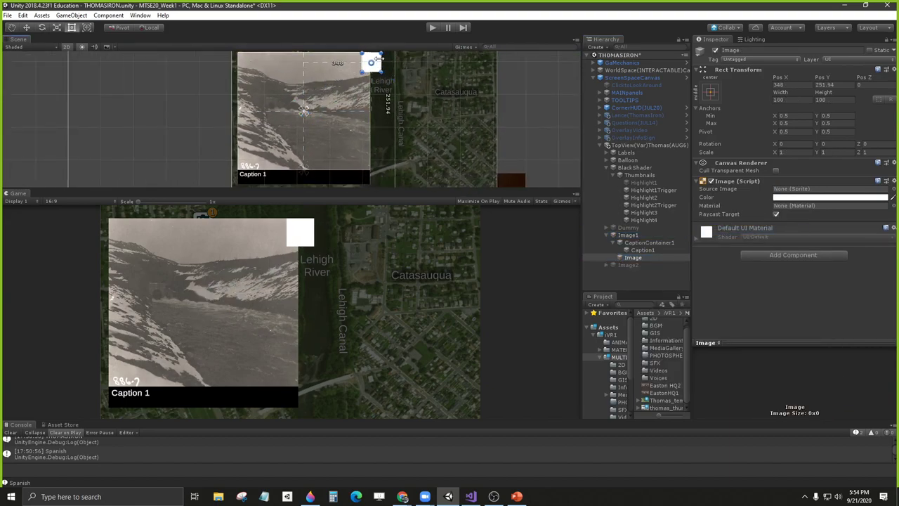
middle_click_drag(381, 71, 378, 116)
left_click_drag(376, 115, 364, 105)
key("ctrl+z")
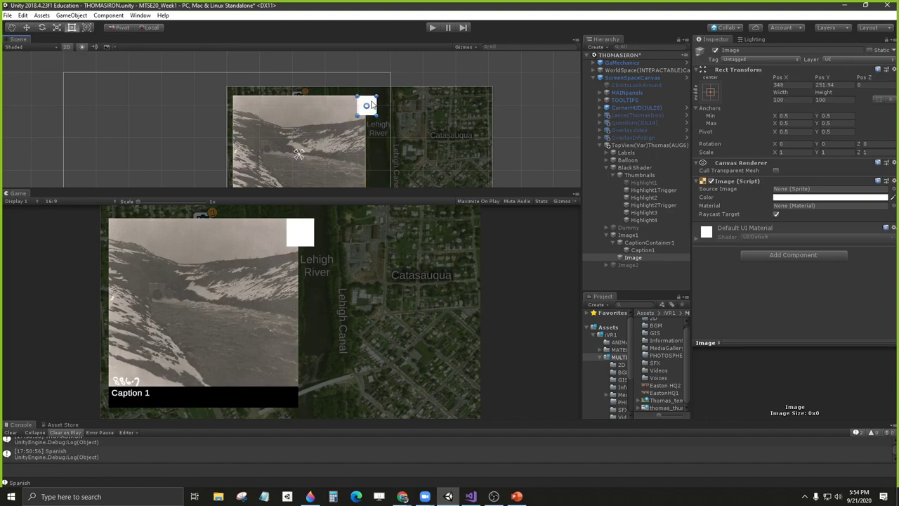
Step: Browse the Source Image sprites and try UI_Icon_BackSpace on the image
left_click(893, 190)
scroll(480, 243, "down", 10)
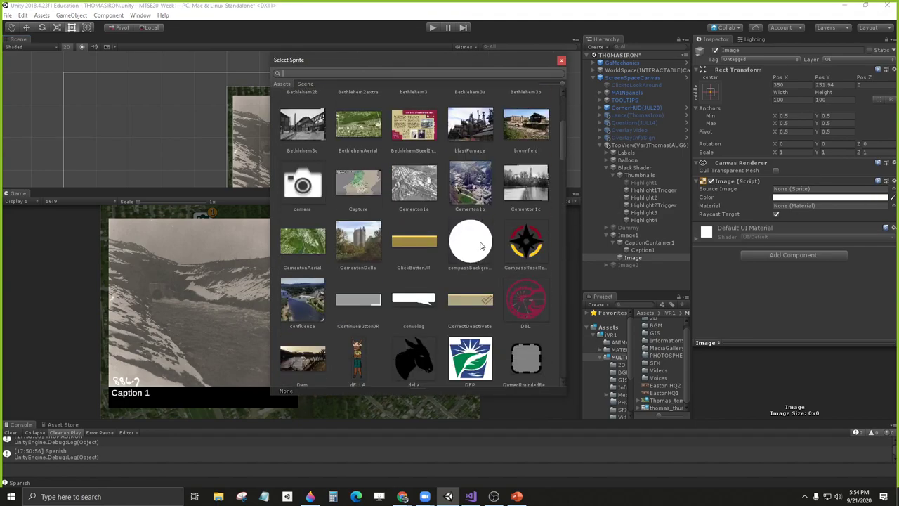
scroll(481, 243, "down", 15)
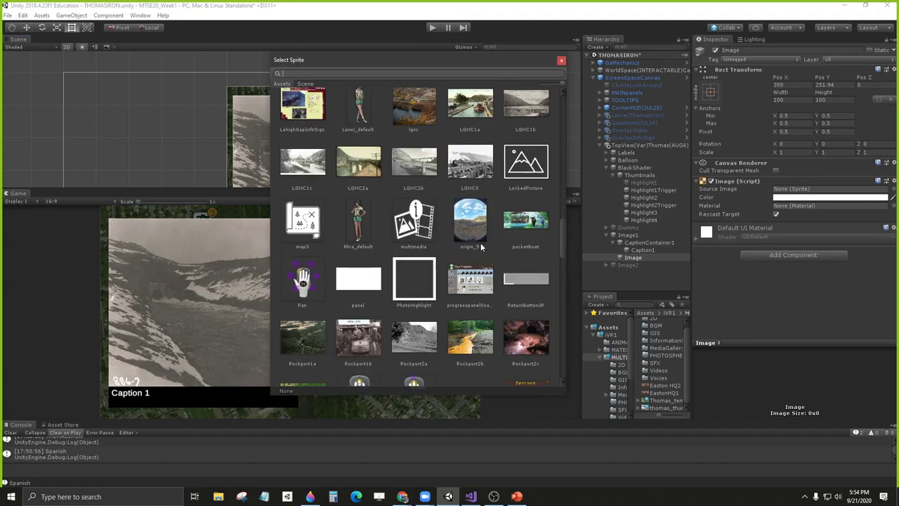
scroll(481, 243, "down", 3)
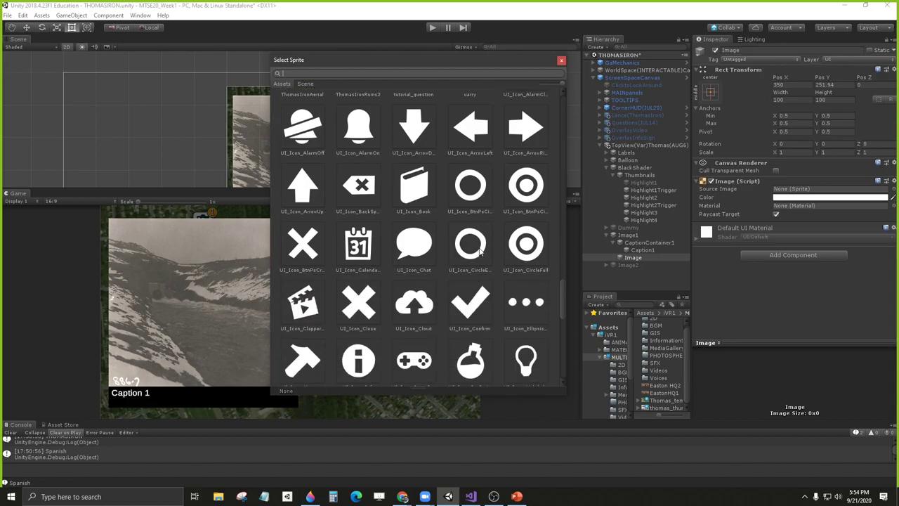
left_click(360, 188)
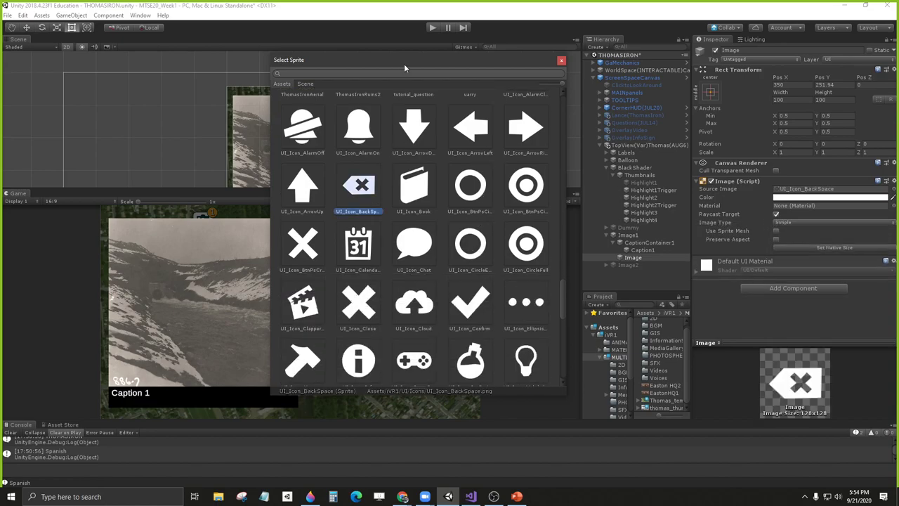
left_click_drag(404, 67, 645, 65)
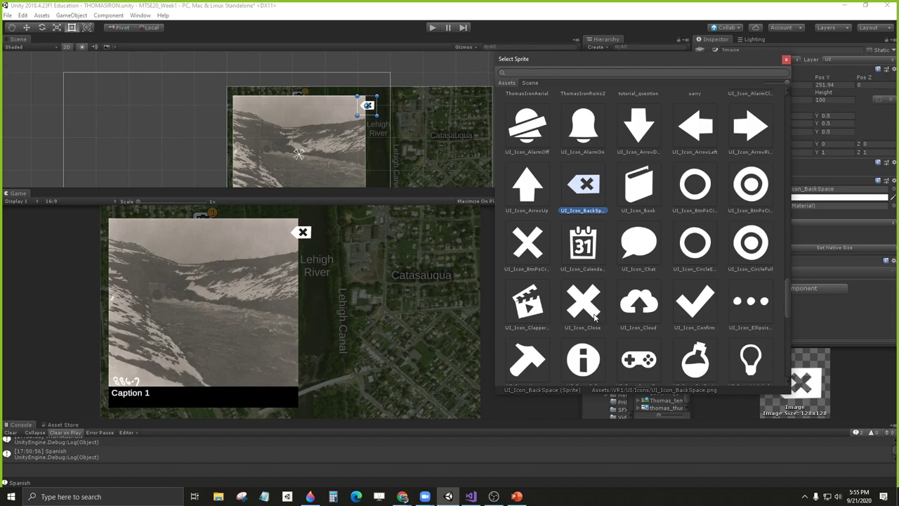
Step: Compare UI_Icon_Close and settle on the UI_Icon_BtnPsCross sprite for the X
scroll(594, 317, "down", 5)
scroll(594, 318, "down", 3)
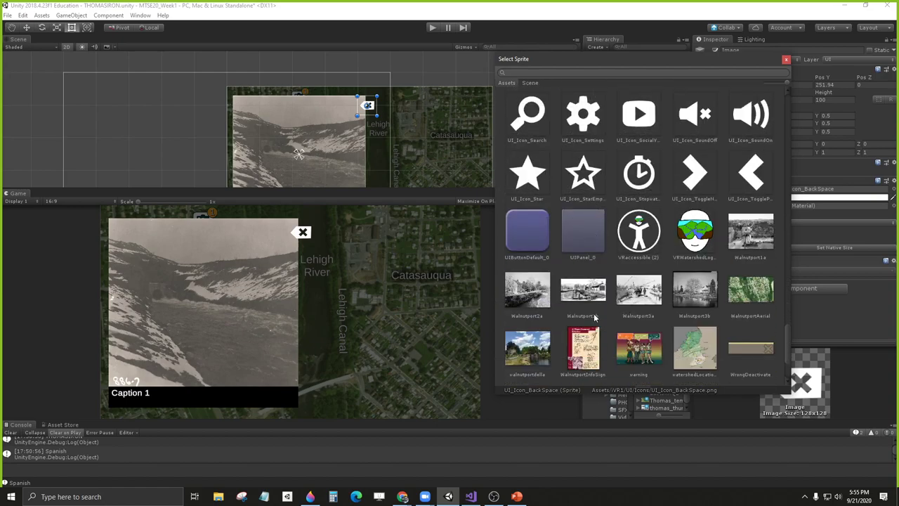
scroll(657, 319, "up", 2)
scroll(665, 309, "down", 3)
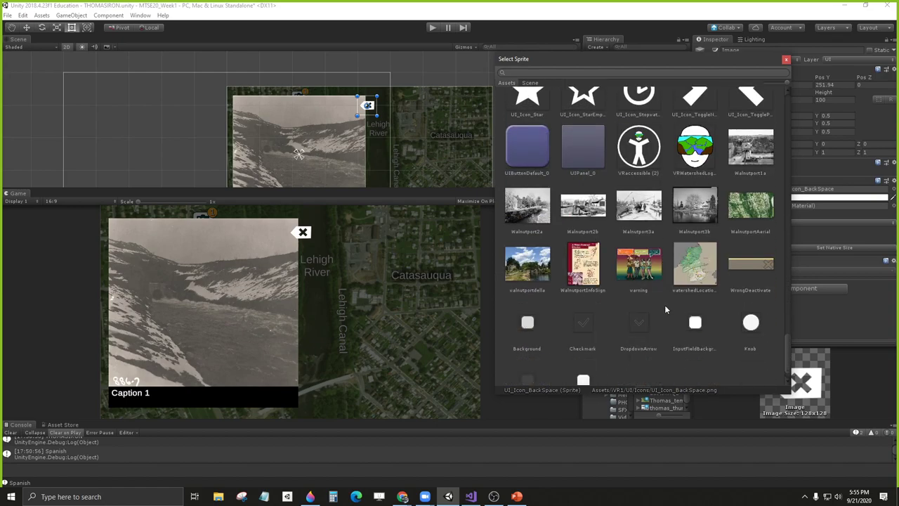
scroll(667, 303, "up", 6)
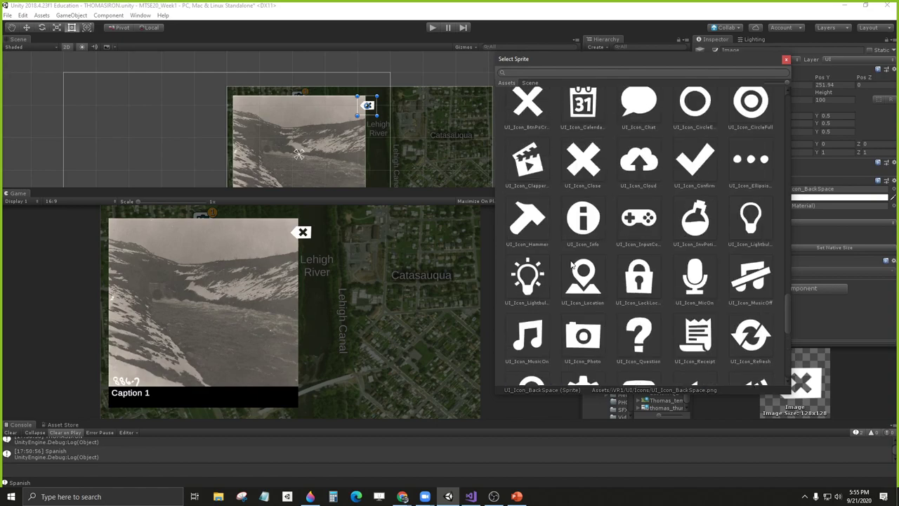
left_click(588, 159)
left_click(529, 109)
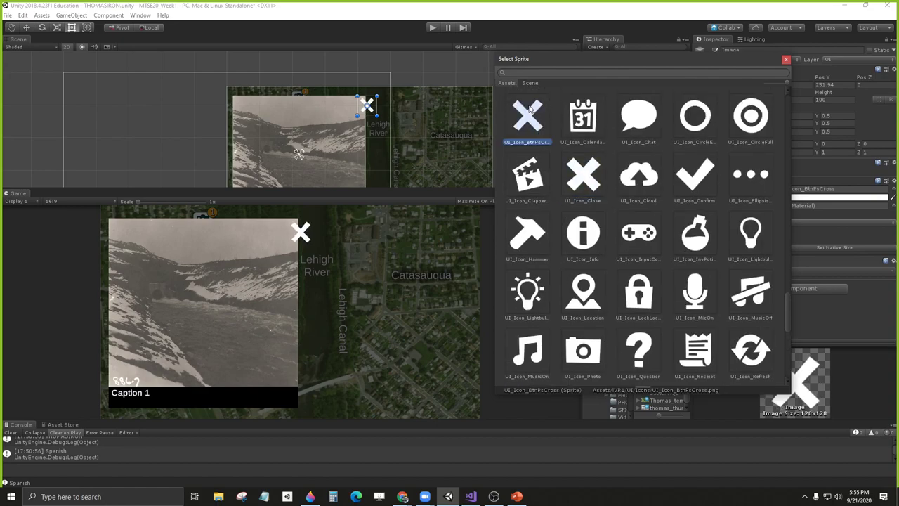
left_click(583, 164)
left_click(544, 129)
left_click(786, 60)
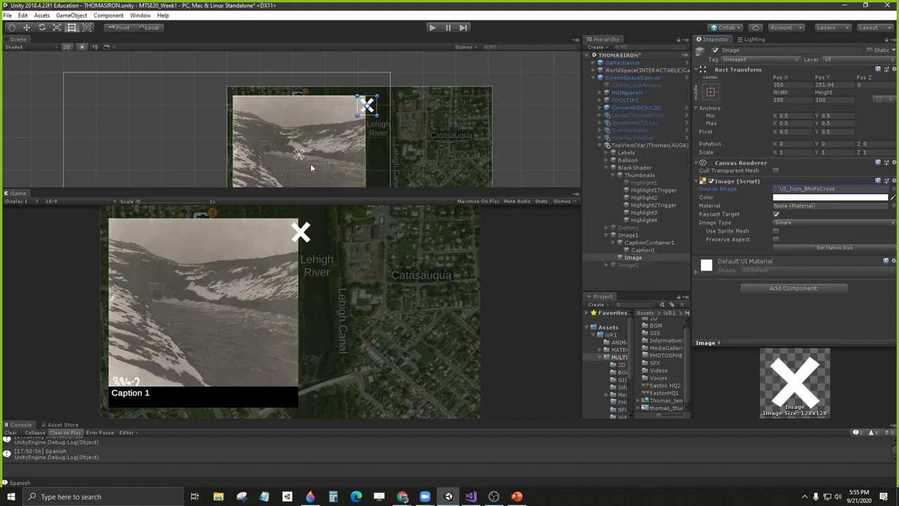
Step: Size the X image to 50 by 50 and move it into the photo's top-right corner
left_click(786, 100)
type("50")
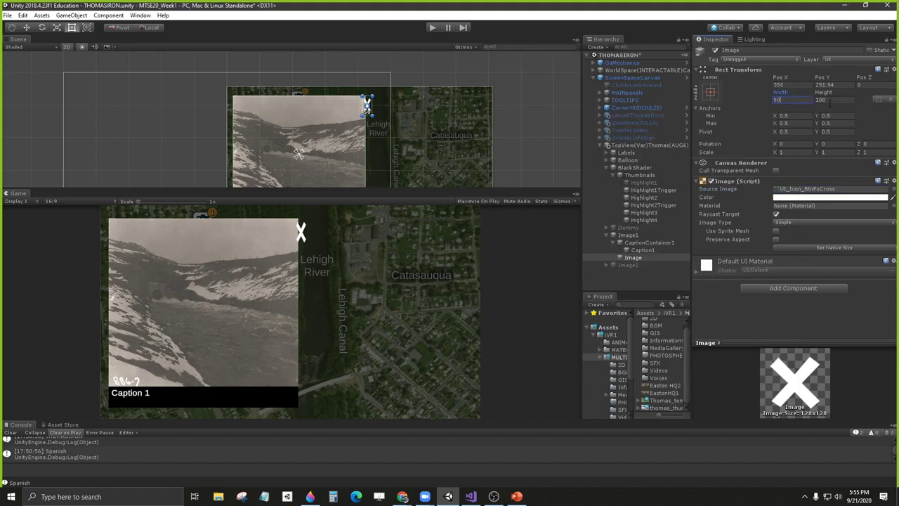
key("Tab")
type("50")
scroll(375, 155, "up", 3)
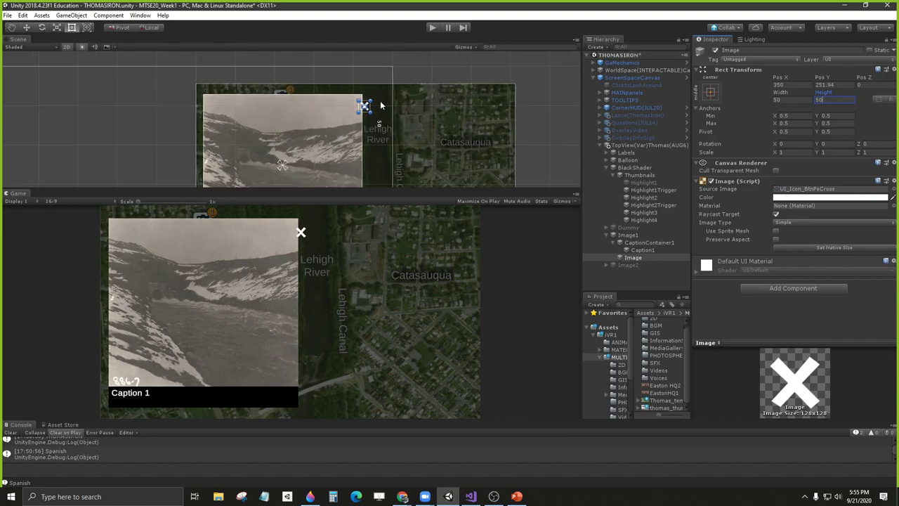
scroll(377, 116, "up", 2)
left_click_drag(354, 99, 335, 84)
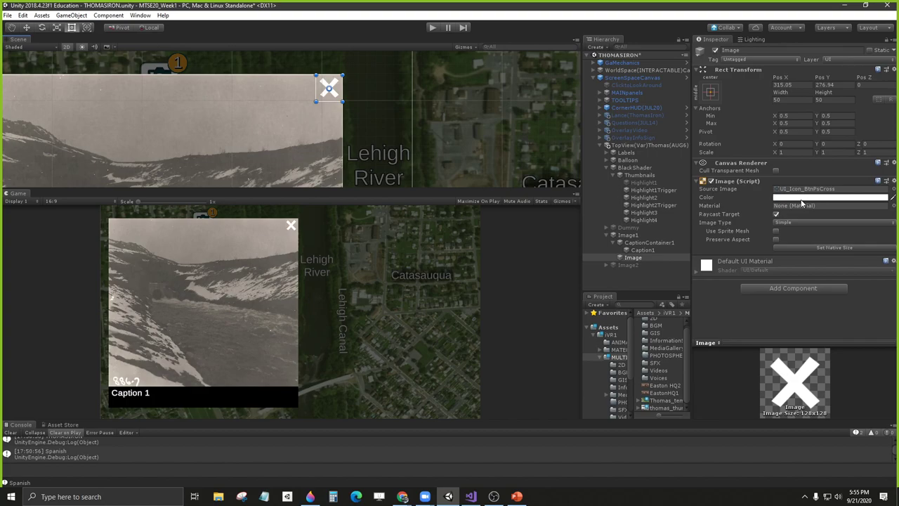
scroll(322, 121, "up", 2)
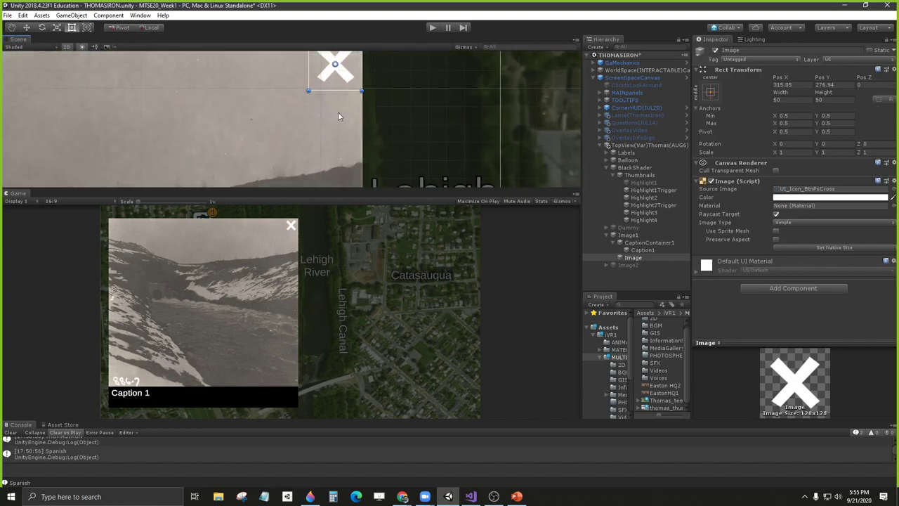
key("f")
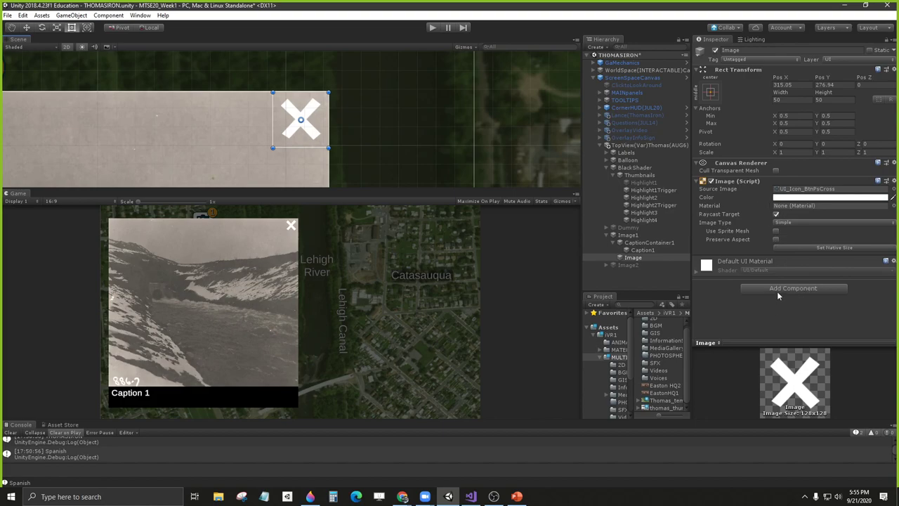
Step: Rename the X image to CloseButton
left_click(634, 257)
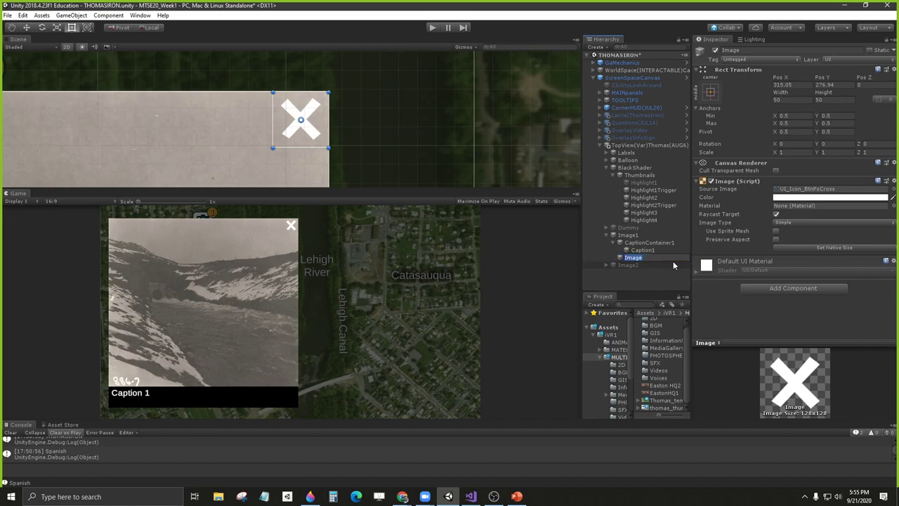
key("F2")
type("CloseButton")
key("Return")
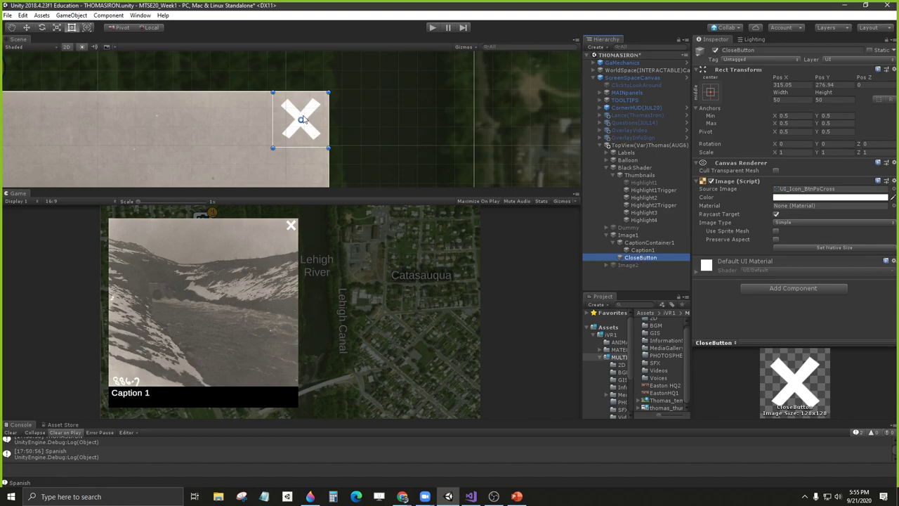
Step: Add a Shadow component to CloseButton with a fully opaque black colour
left_click(790, 289)
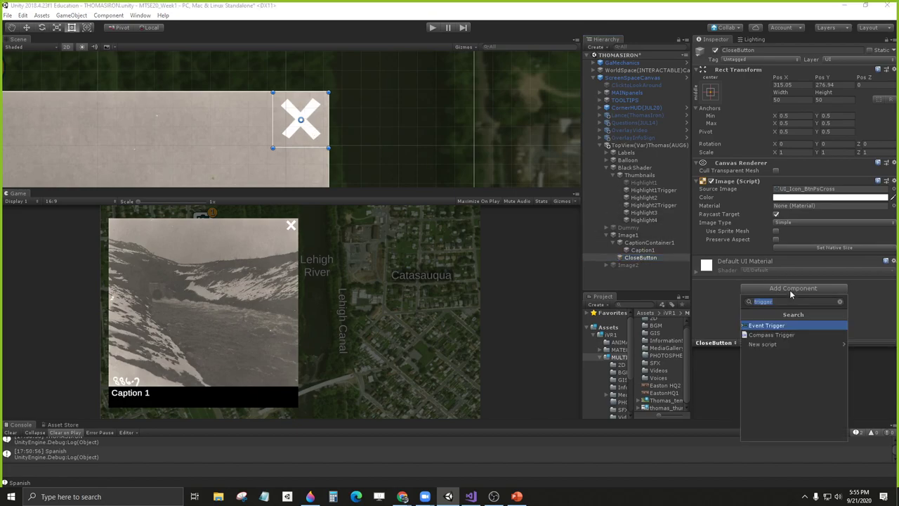
type("shadow")
key("Return")
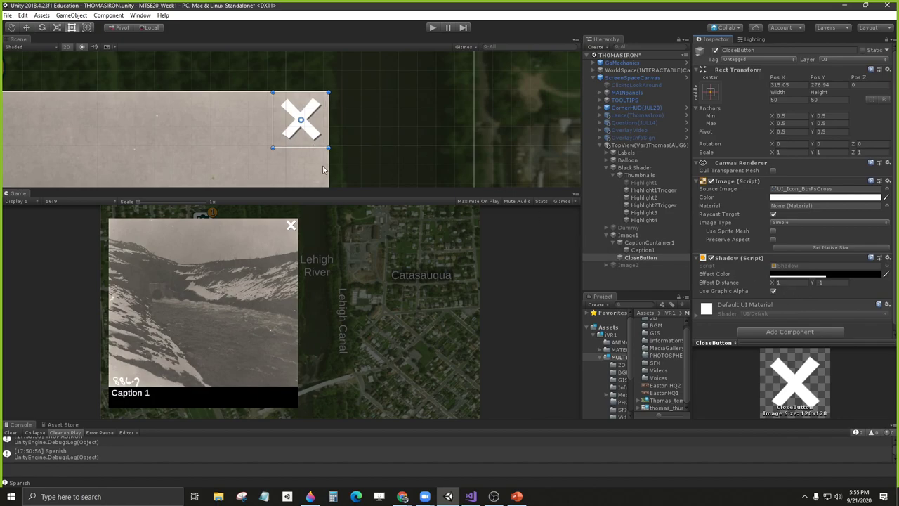
left_click(798, 274)
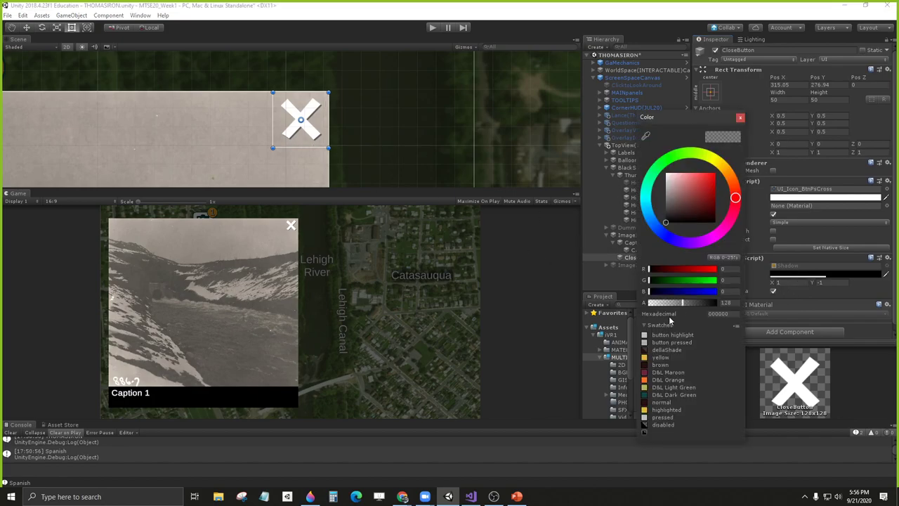
left_click_drag(682, 306, 729, 306)
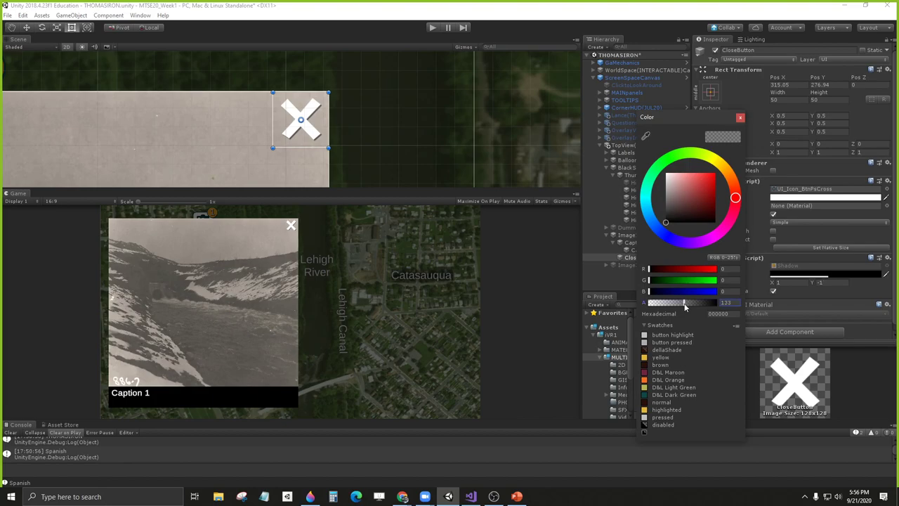
left_click(739, 117)
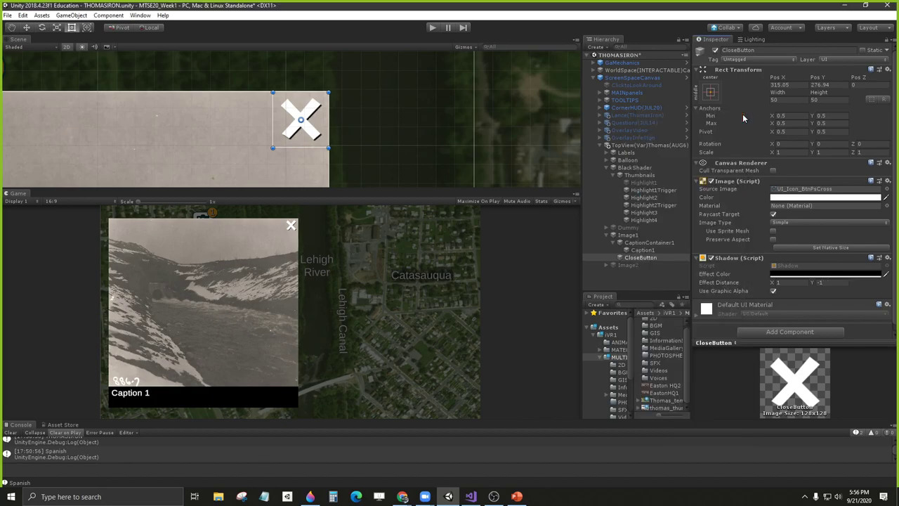
Step: Set the shadow's Effect Distance to X 2, Y -2
scroll(805, 287, "down", 1)
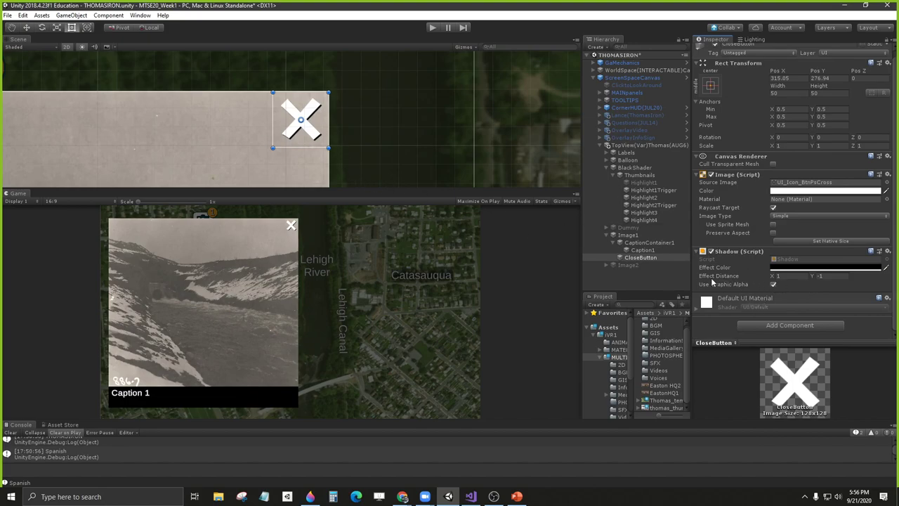
left_click(775, 276)
mouse_move(775, 279)
left_mouse_down()
mouse_move(838, 276)
mouse_move(790, 279)
left_mouse_up()
type("2")
key("Tab")
type("-2")
left_click(438, 143)
key("f")
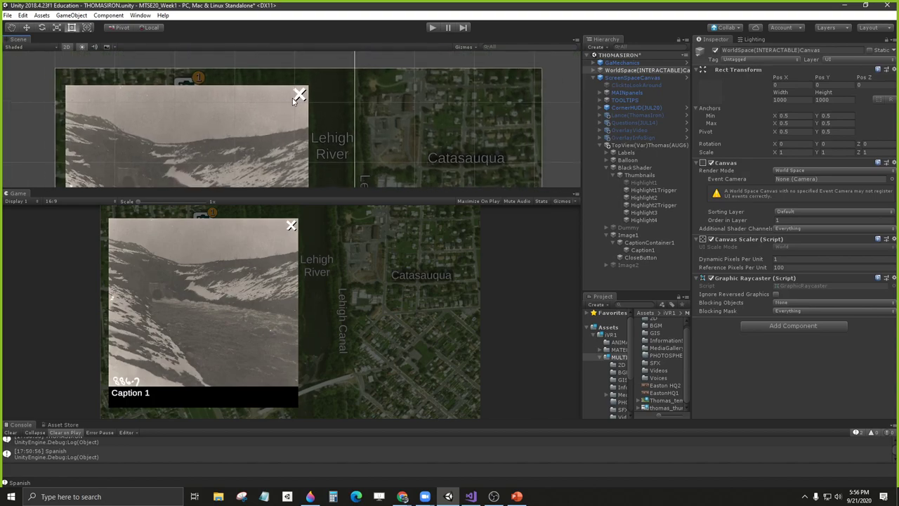
left_click(630, 259)
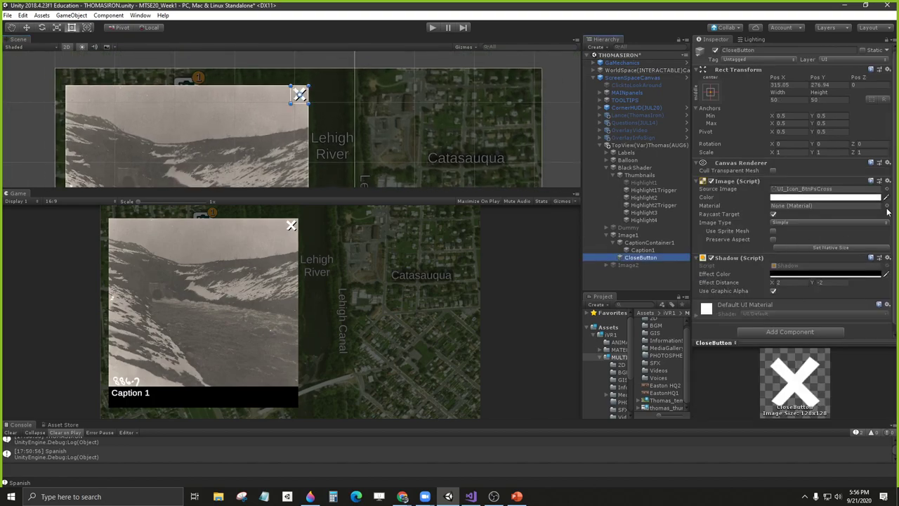
Step: Collapse the Image and Shadow components and add an Event Trigger to CloseButton
left_click(697, 181)
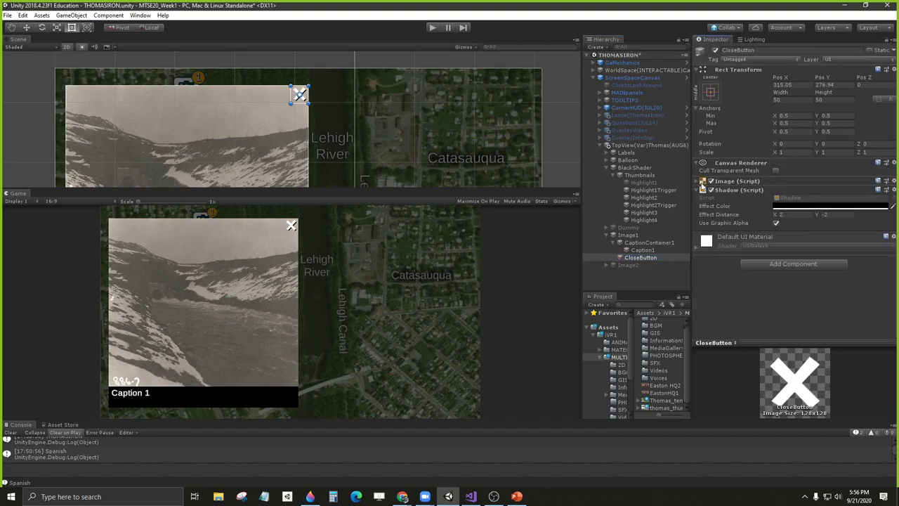
left_click(697, 190)
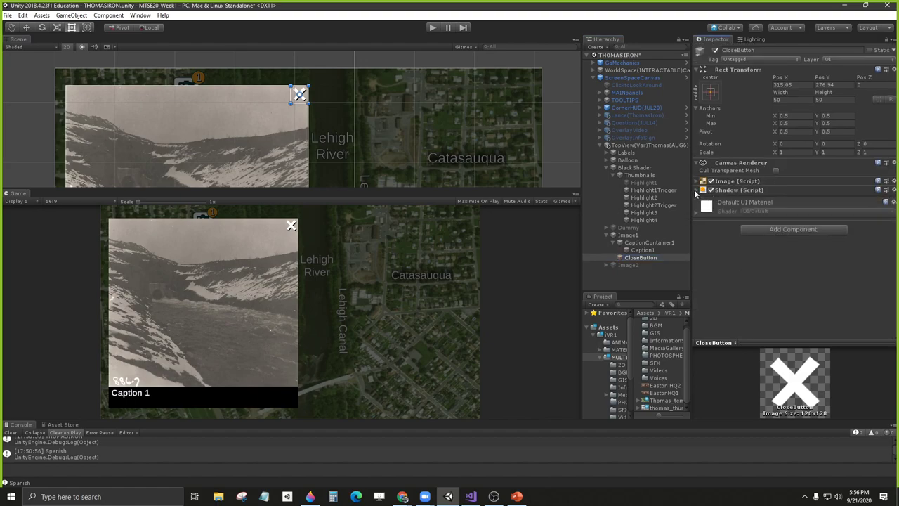
left_click(793, 230)
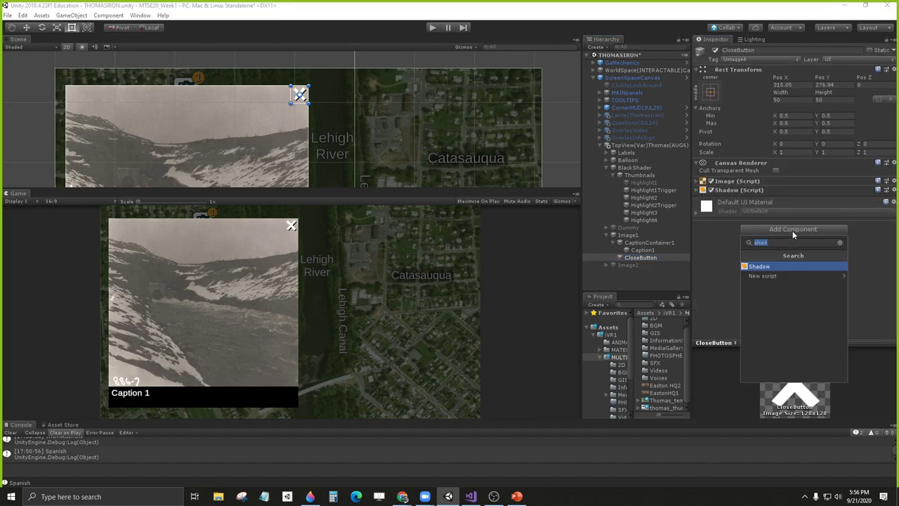
type("evn")
key("BackSpace")
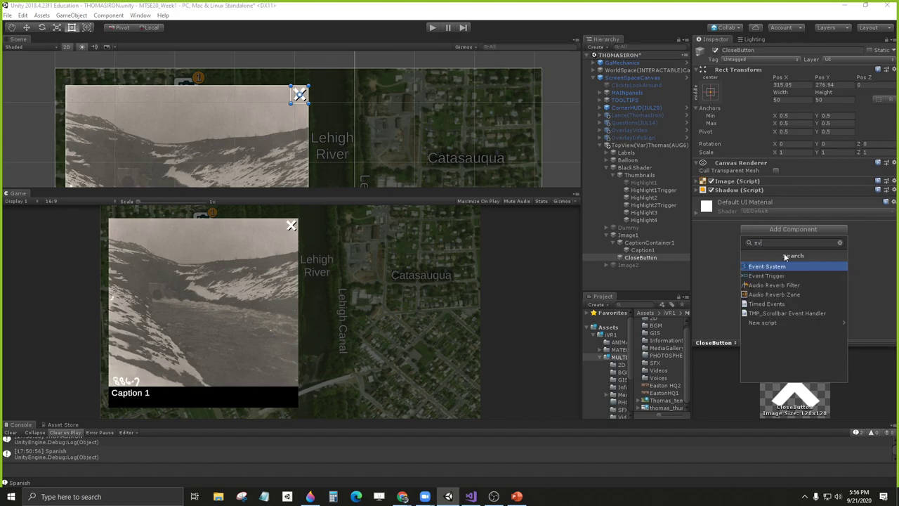
left_click(776, 274)
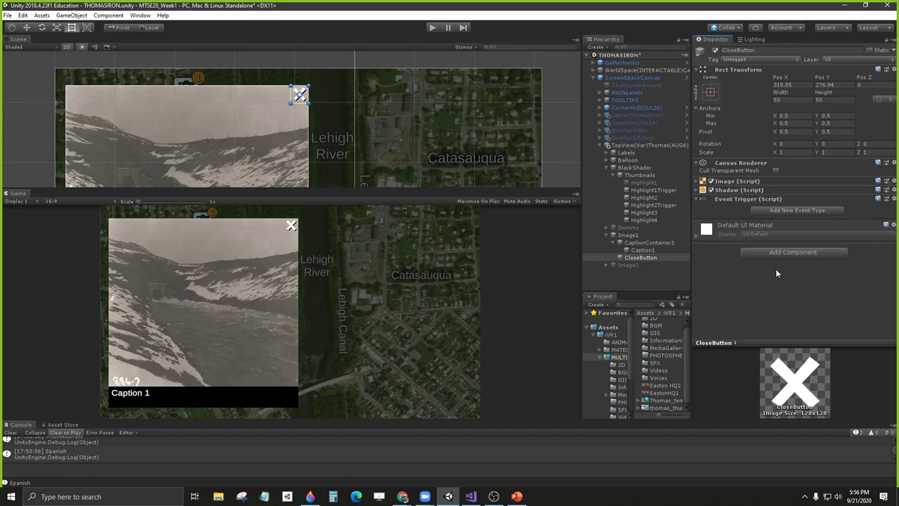
Step: Add a Pointer Click event calling GameObject.SetActive on Image1, then enter Play mode
left_click(786, 213)
left_click(813, 257)
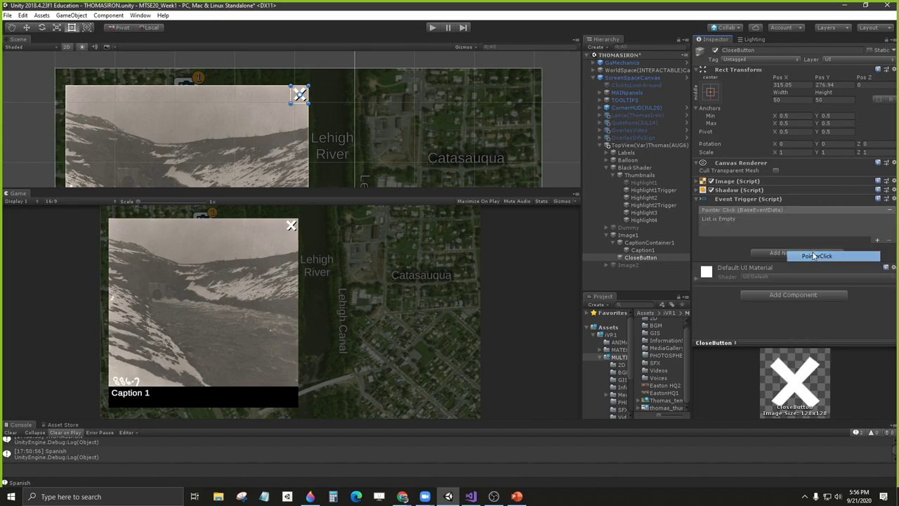
left_click(877, 240)
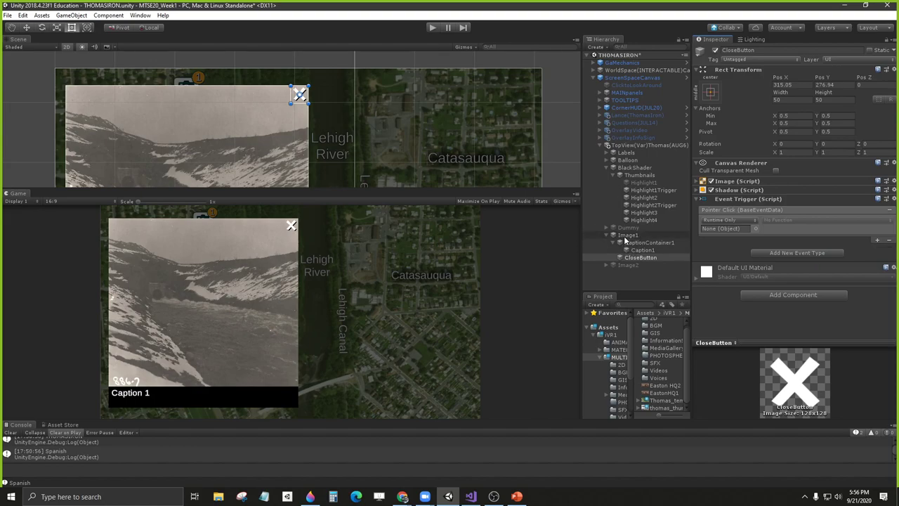
left_click_drag(628, 235, 723, 228)
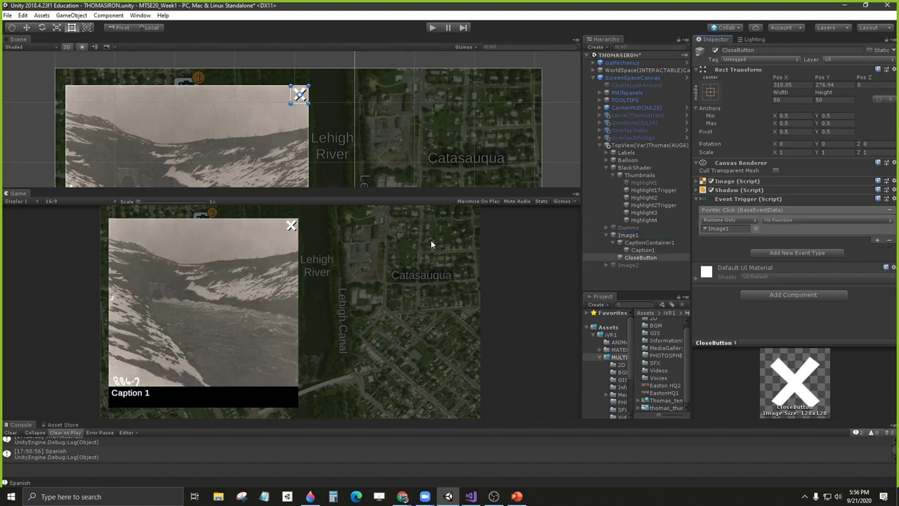
left_click(793, 221)
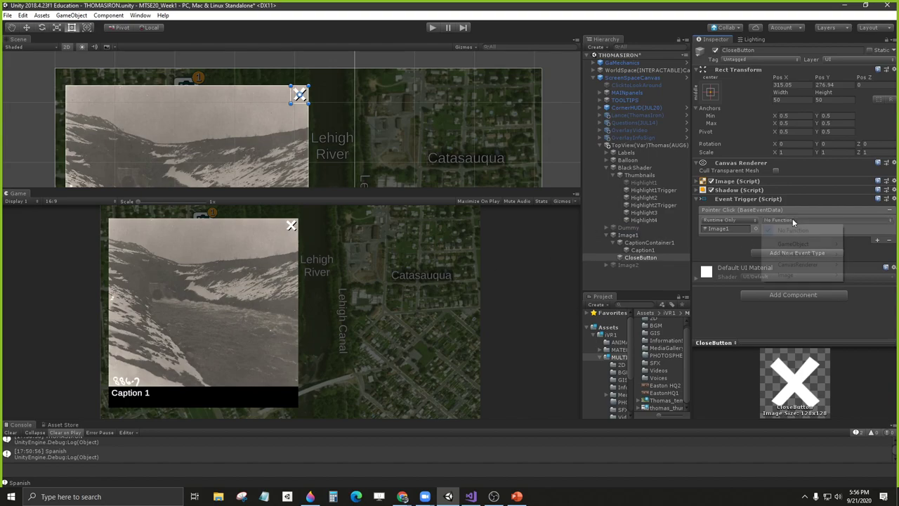
mouse_move(799, 247)
left_click(684, 328)
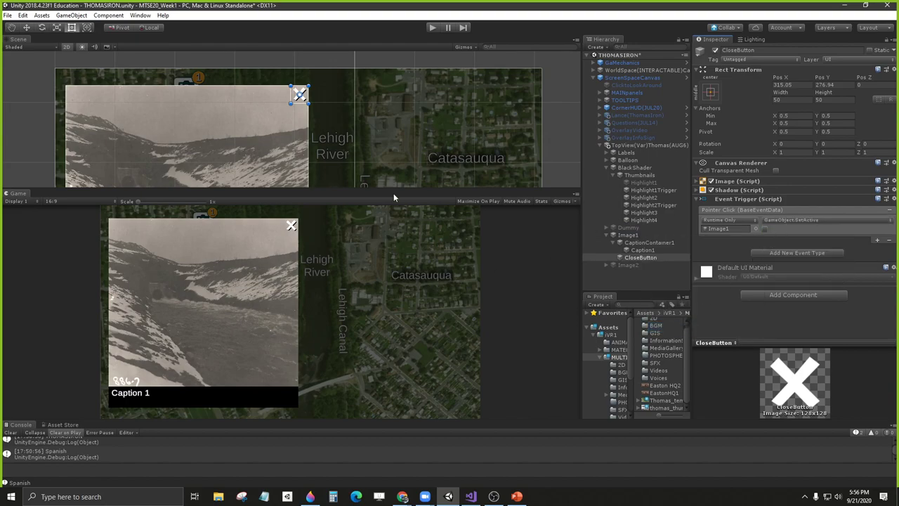
left_click(431, 28)
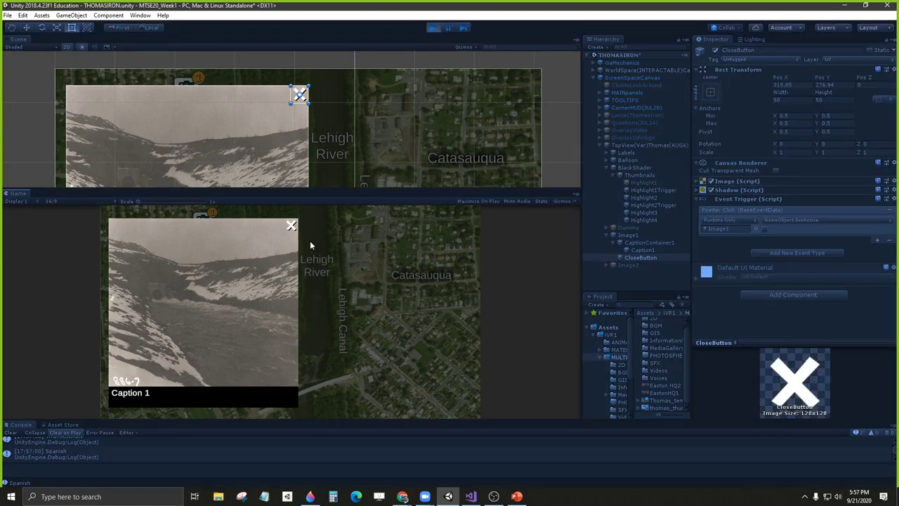
left_click(292, 226)
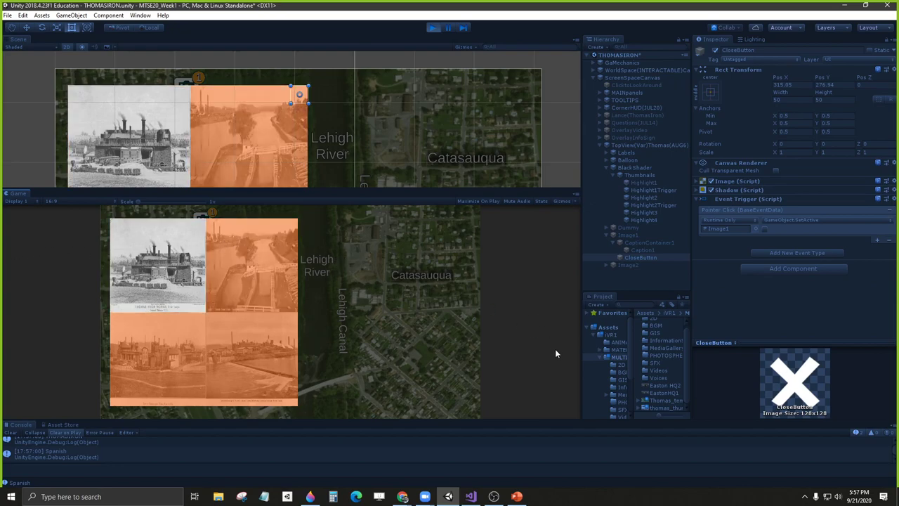
left_click(432, 28)
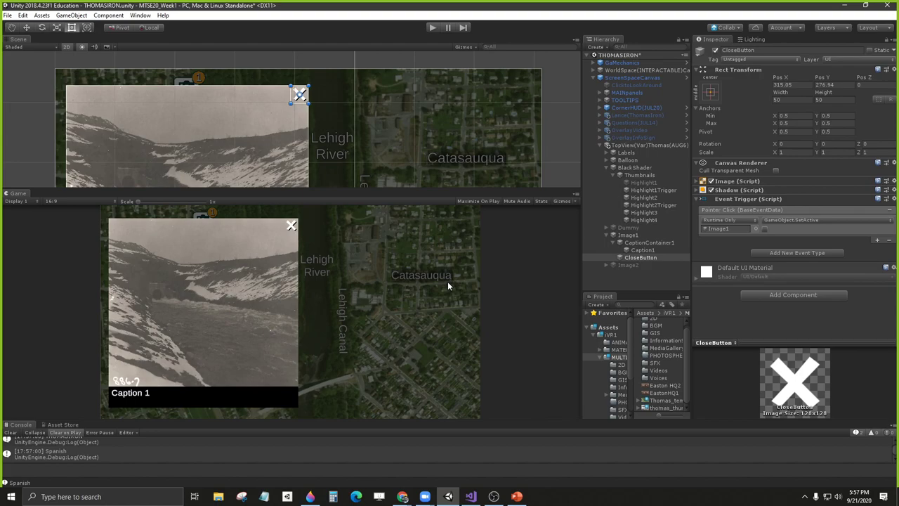
Step: Duplicate CloseButton under the same name, nest the copy in Thumbnails, and deactivate Image1
left_click(644, 259)
key("ctrl+d")
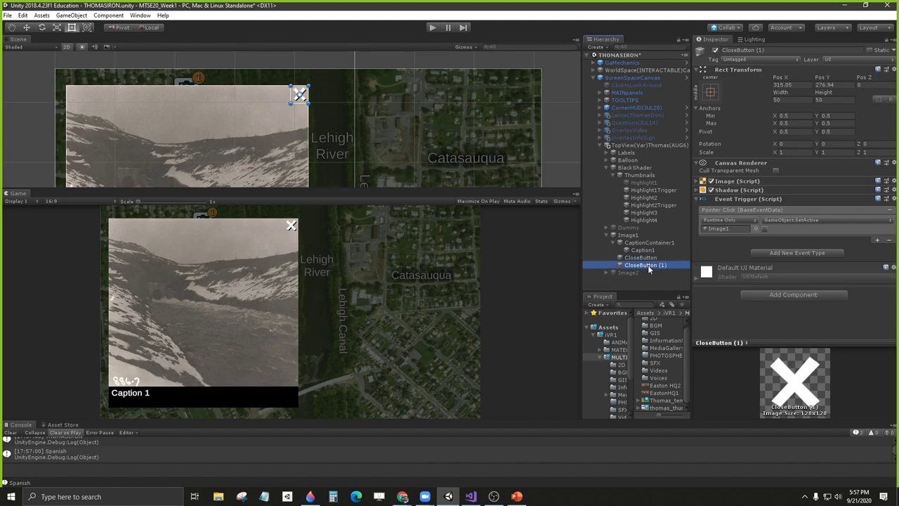
key("F2")
key("End")
key("BackSpace")
key("BackSpace")
key("BackSpace")
key("BackSpace")
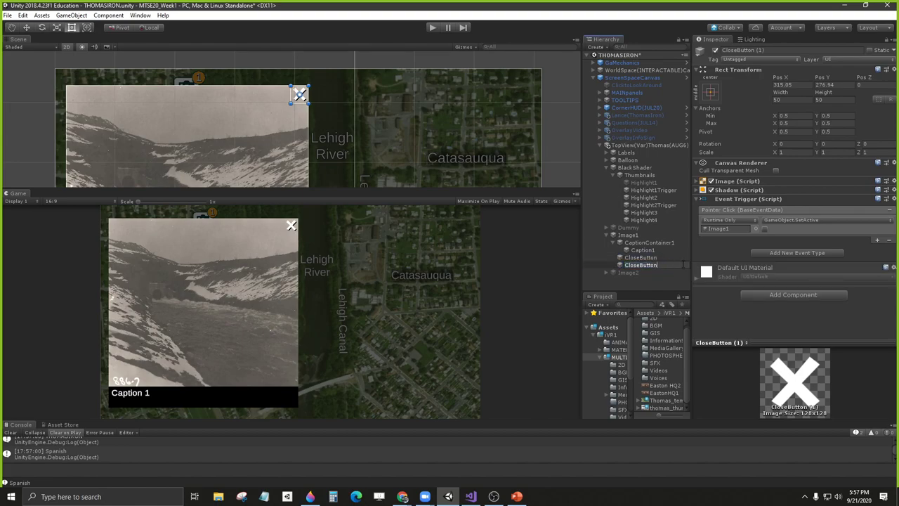
key("Return")
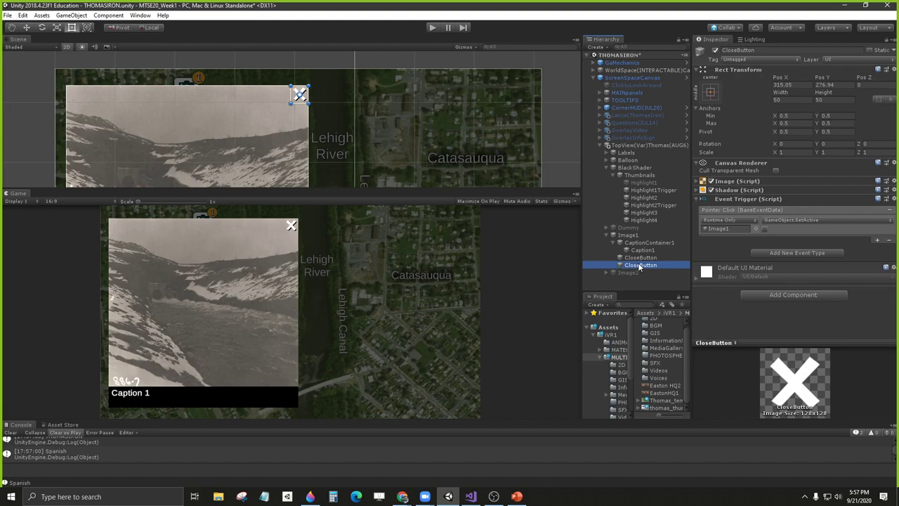
left_click_drag(639, 265, 645, 180)
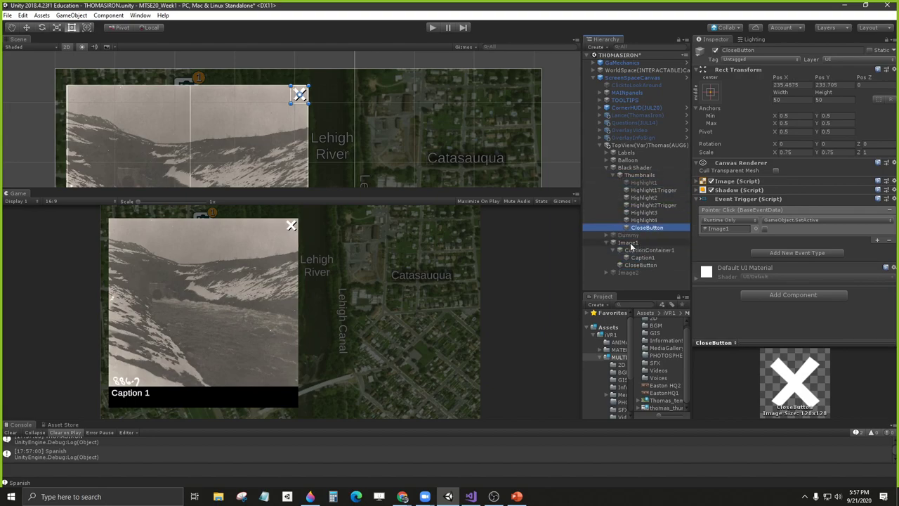
left_click(630, 244)
left_click(715, 51)
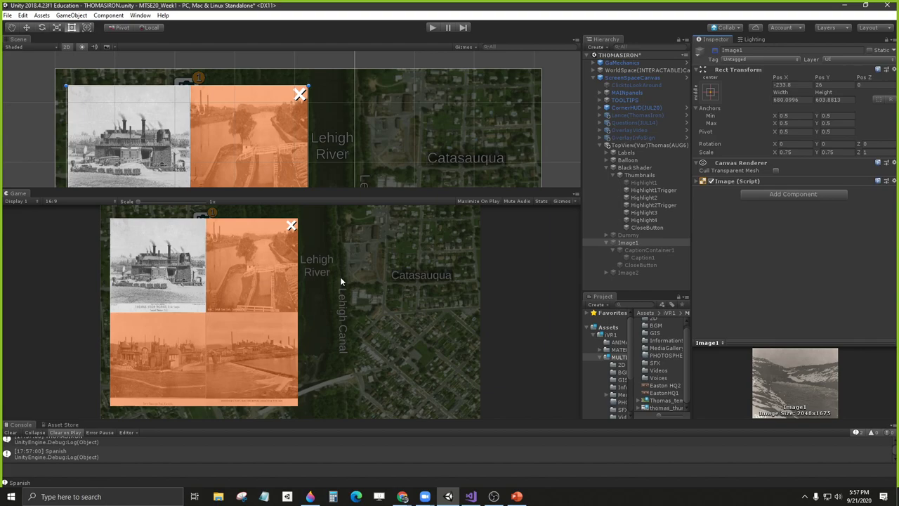
Step: Point the Thumbnails CloseButton's Pointer Click at GameObject.SetActive on BlackShader, then enter Play mode
left_click(645, 226)
left_click(638, 197)
left_click(646, 190)
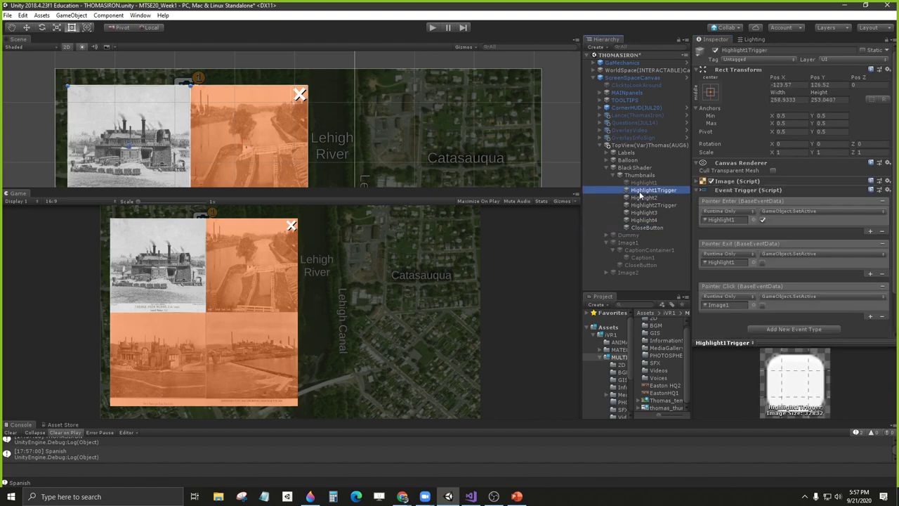
left_click(642, 227)
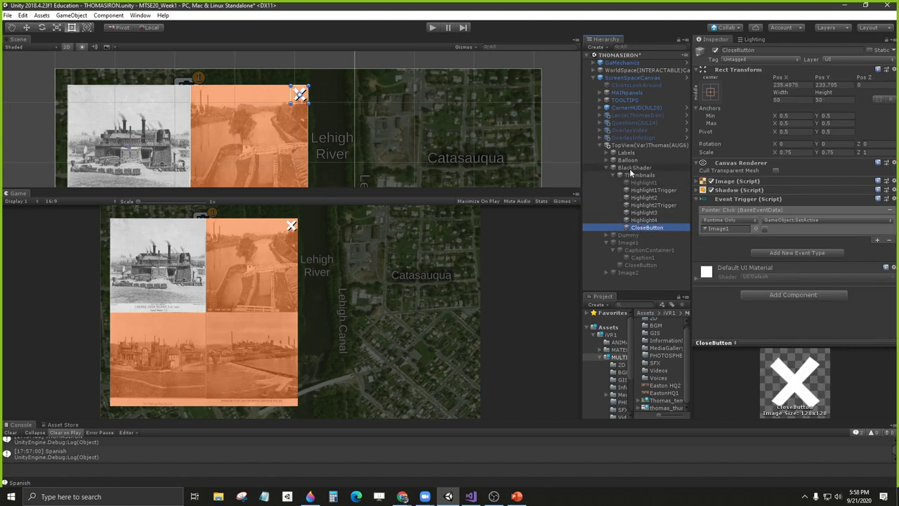
left_click(706, 182)
left_click_drag(707, 182, 728, 230)
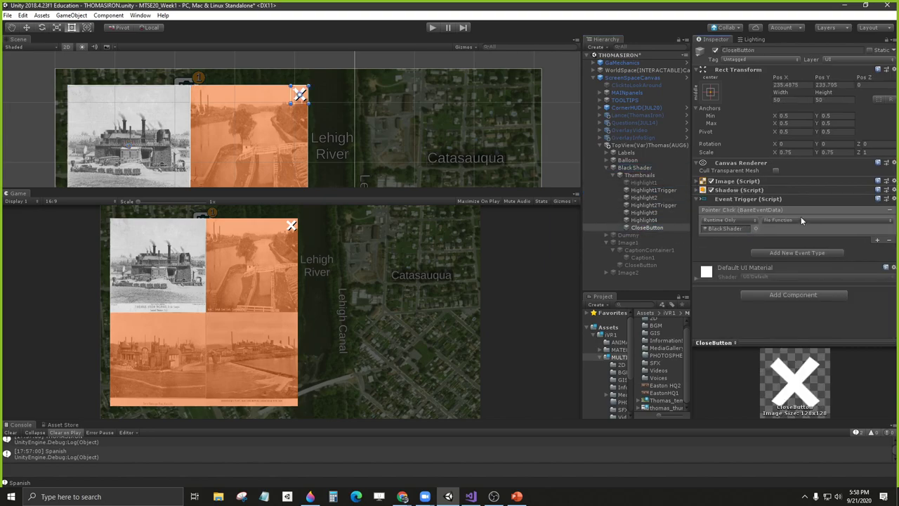
left_click(801, 220)
mouse_move(801, 244)
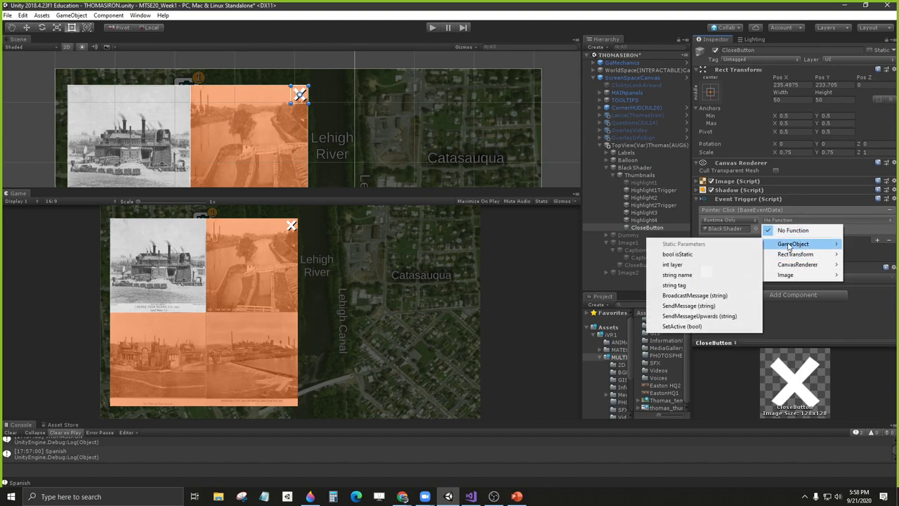
left_click(702, 328)
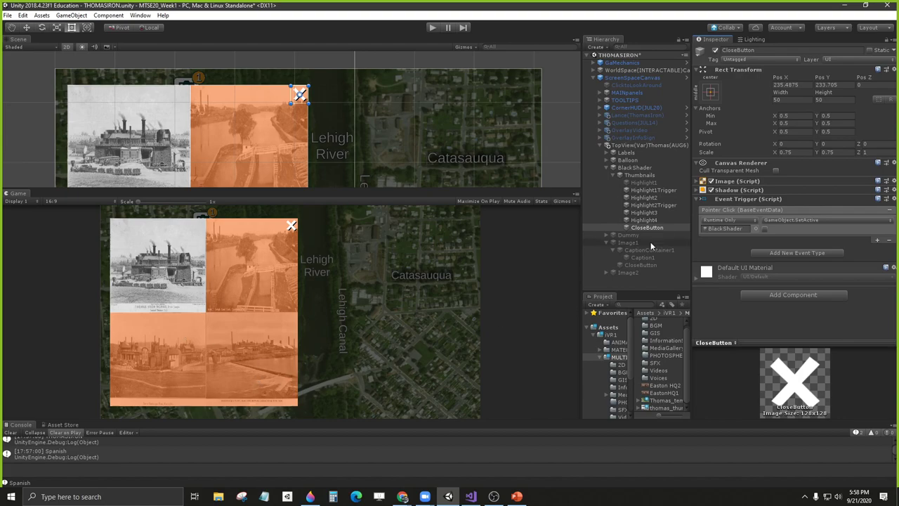
left_click(648, 217)
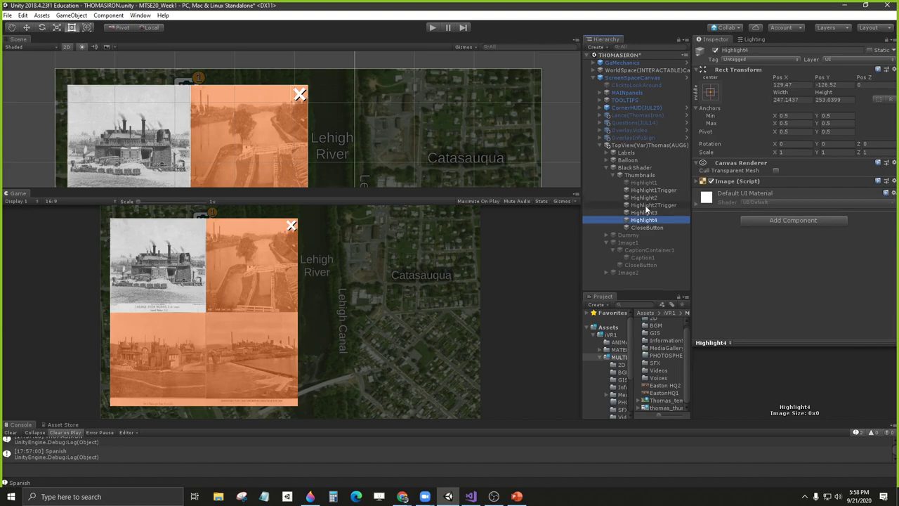
left_click(431, 27)
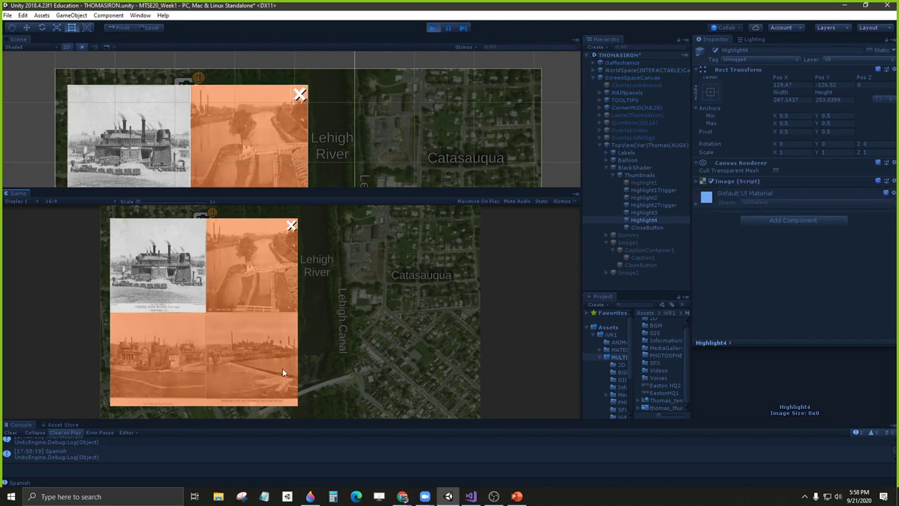
left_click(291, 226)
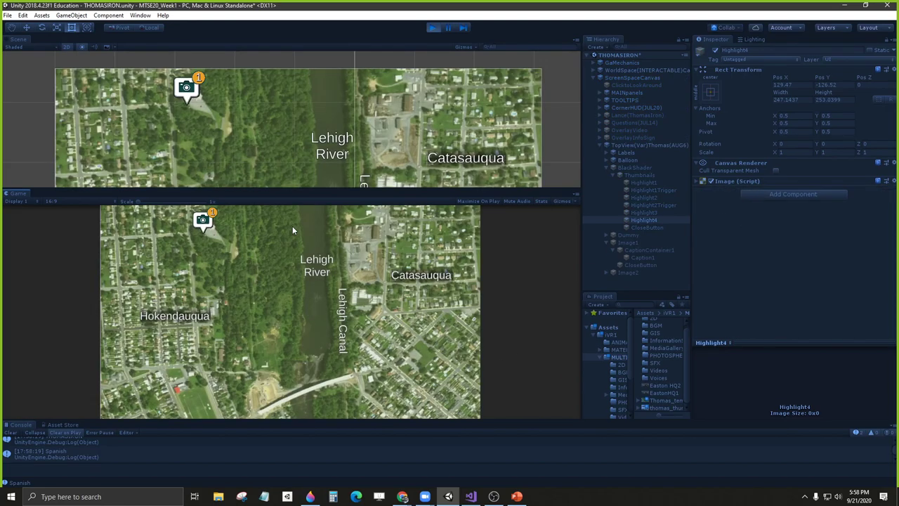
left_click(203, 220)
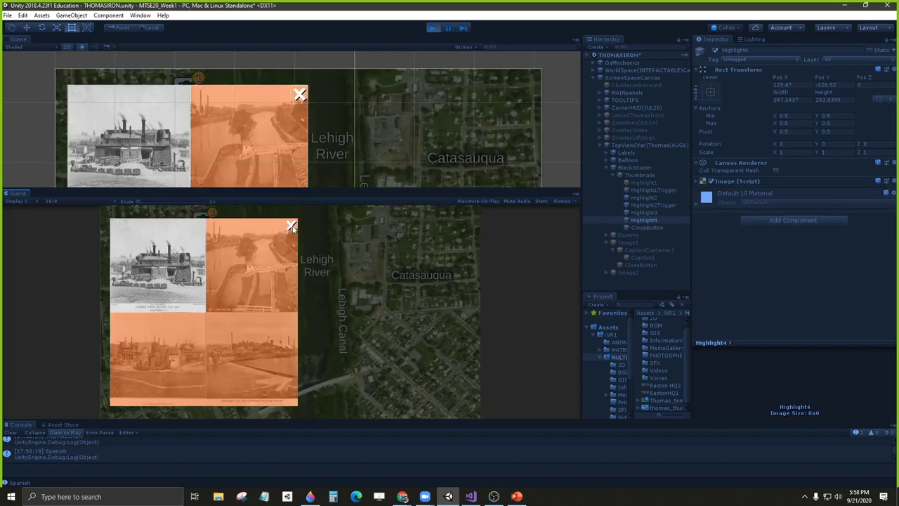
left_click(292, 224)
left_click(202, 220)
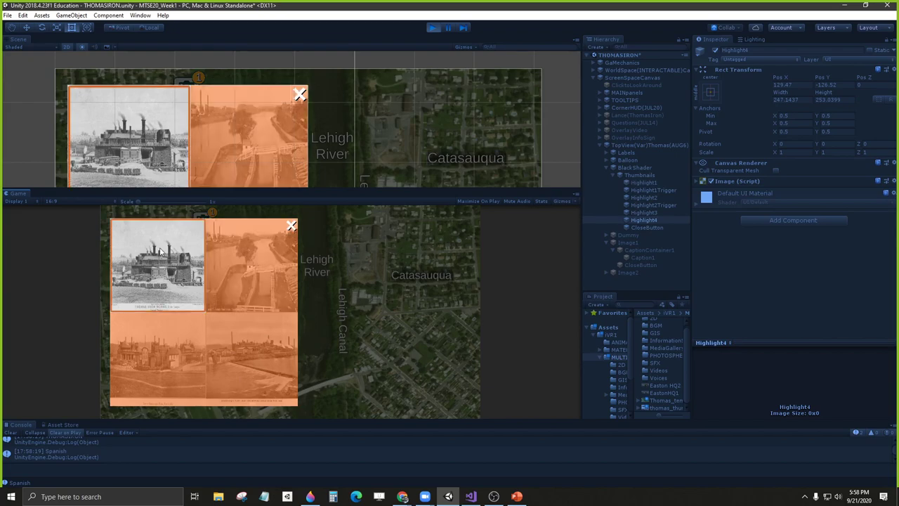
left_click(291, 227)
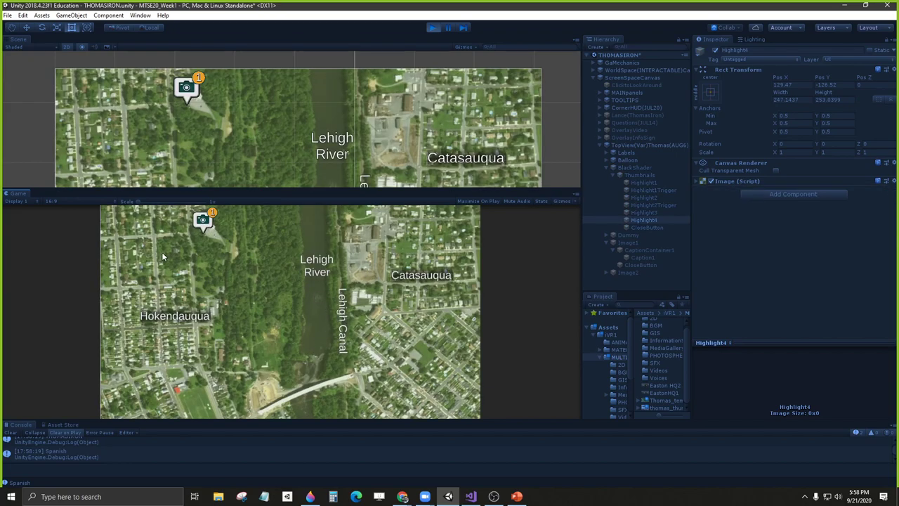
left_click(204, 222)
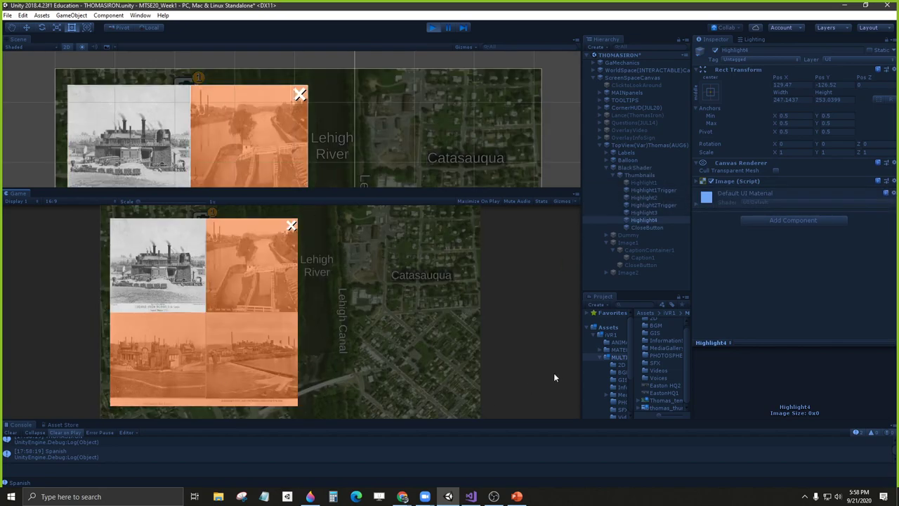
left_click(628, 170)
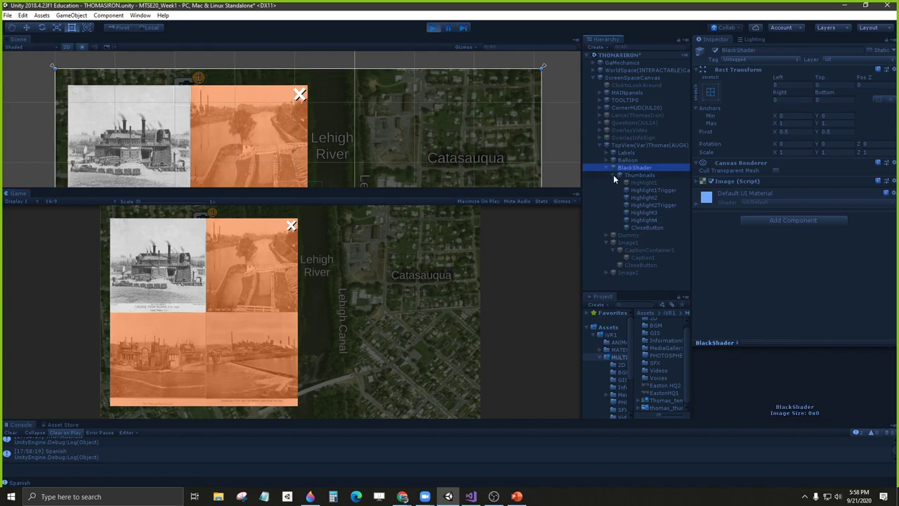
left_click(615, 175)
left_click(634, 175)
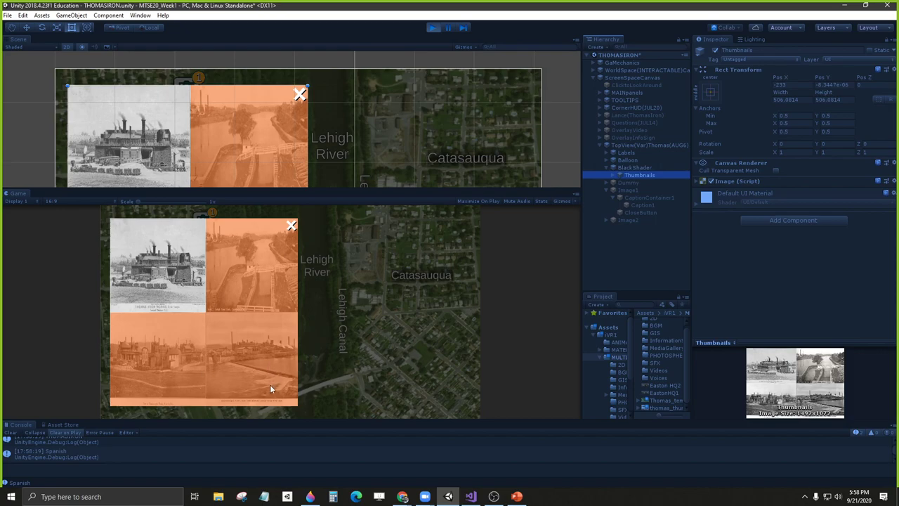
left_click(616, 175)
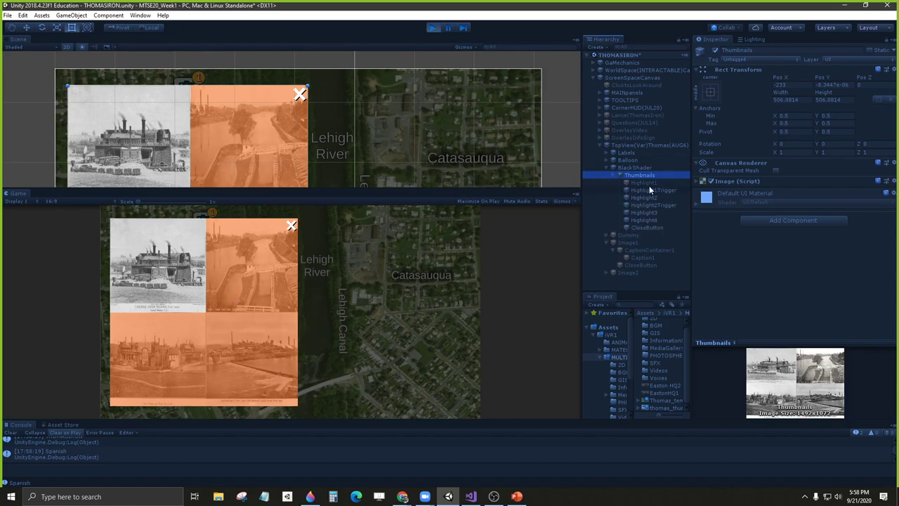
left_click(649, 228)
left_click(290, 225)
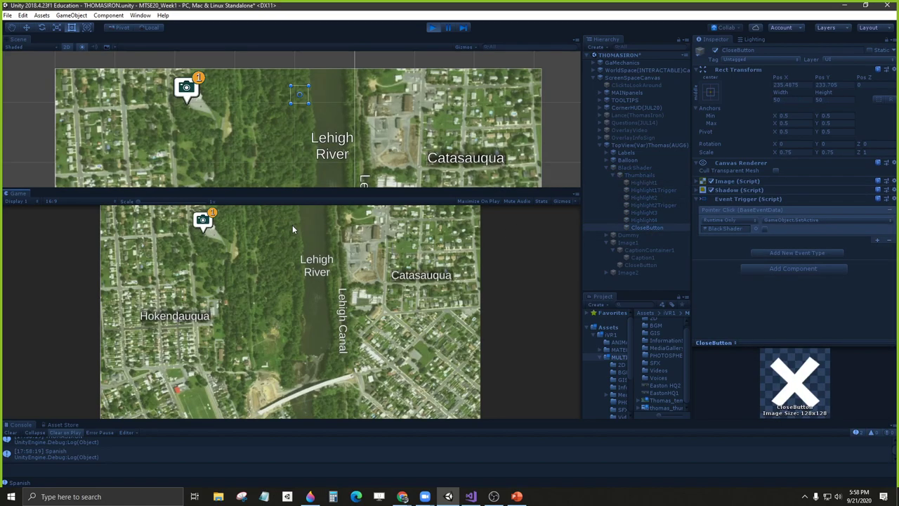
left_click(201, 225)
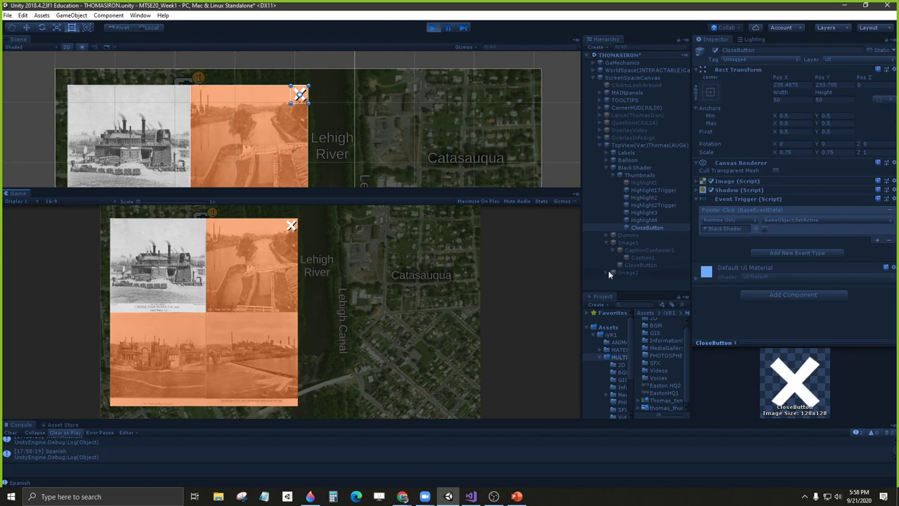
left_click(641, 229)
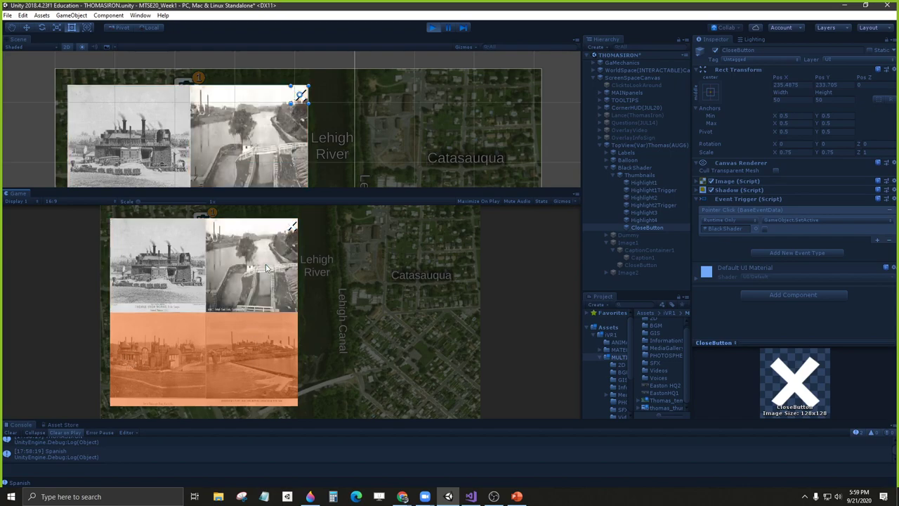
left_click(291, 226)
left_click(432, 28)
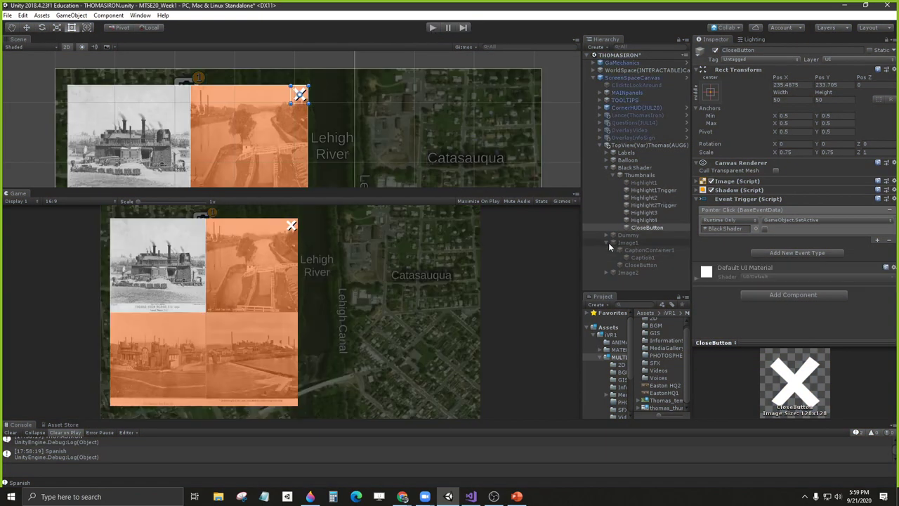
Step: Inspect Image1, the four highlight triggers and the close button's click event
left_click(627, 243)
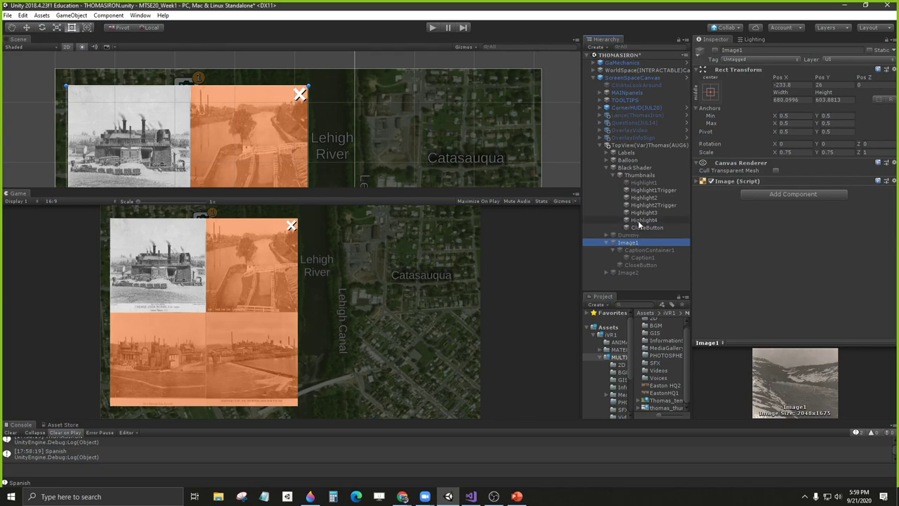
left_click(643, 191)
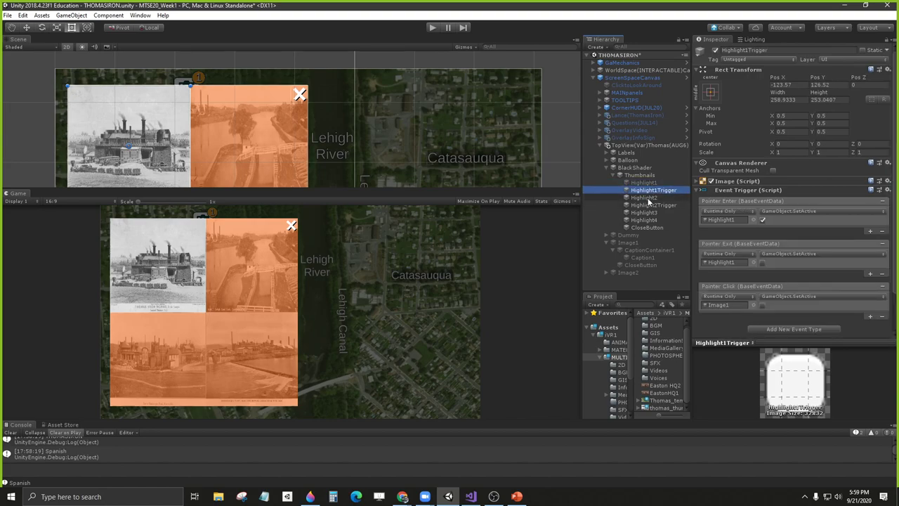
left_click(649, 198)
left_click(650, 205)
left_click(645, 212)
left_click(642, 227)
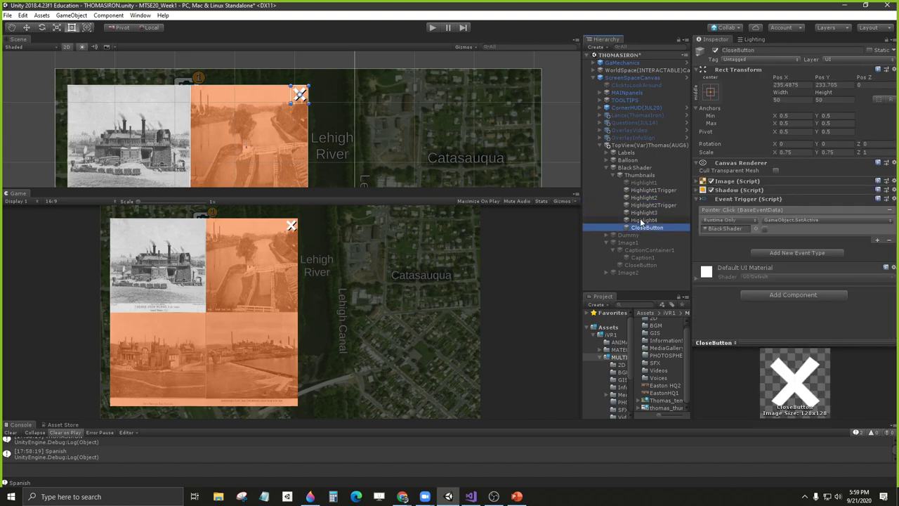
left_click(643, 220)
Step: Tick the Image1 SetActive box in Highlight1Trigger's Pointer Click event and run the game
left_click(646, 191)
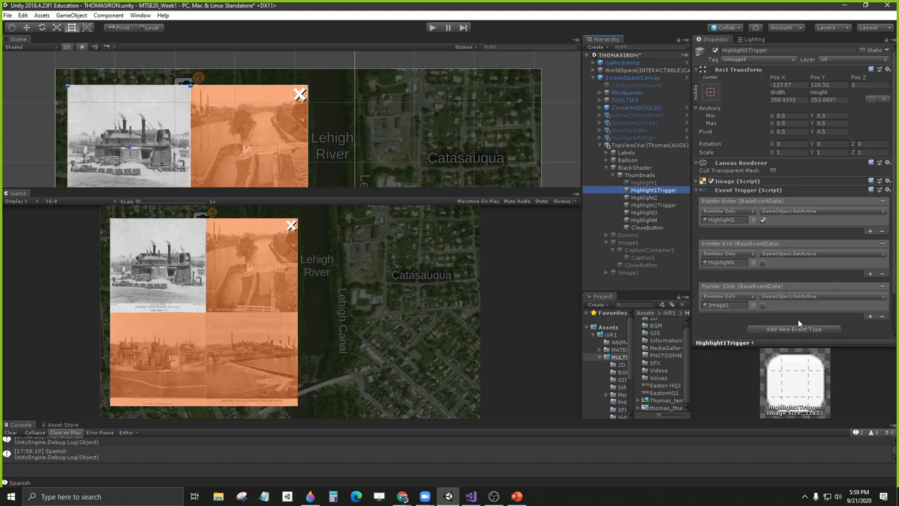
scroll(778, 285, "down", 3)
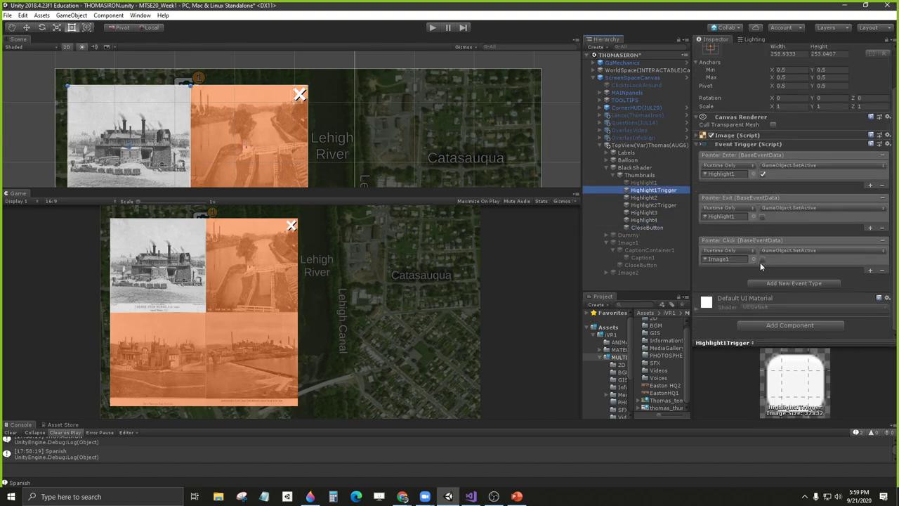
left_click(760, 262)
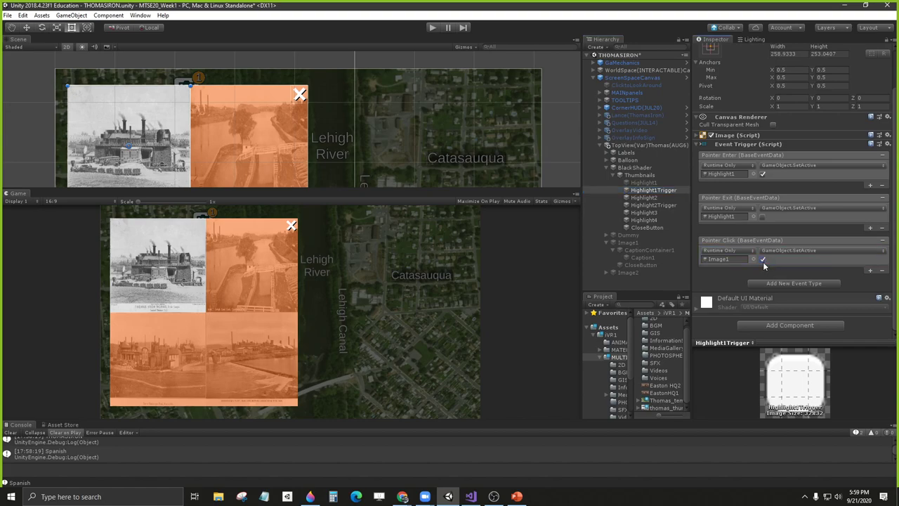
left_click(437, 30)
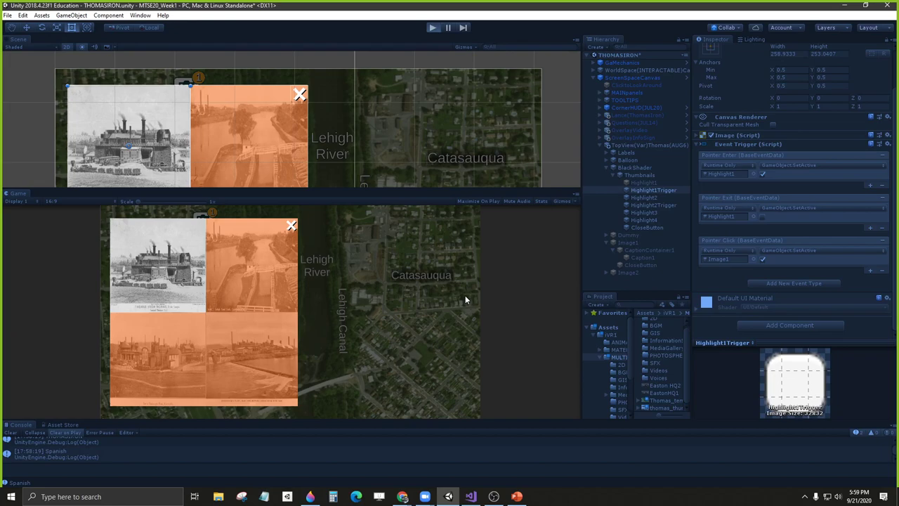
Step: Open the Caption 1 photo from the top-left thumbnail, close it with X, reopen it, then stop play
left_click(182, 259)
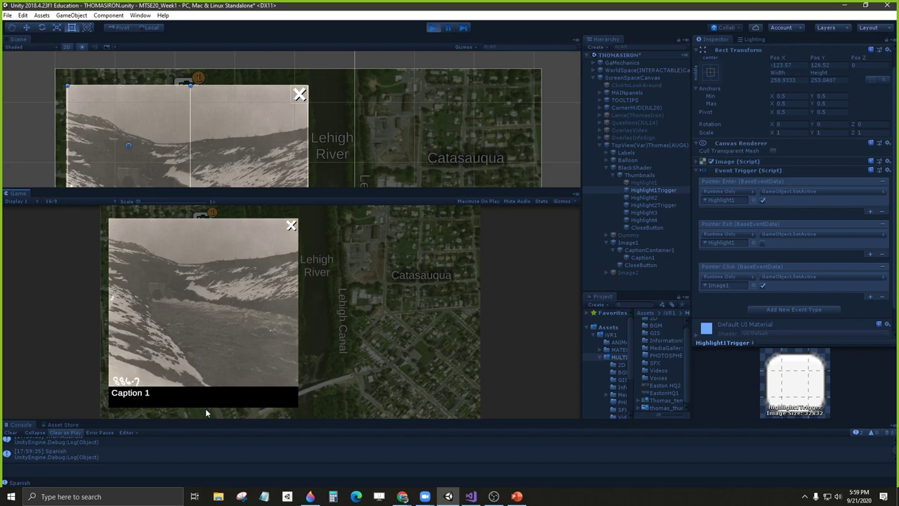
left_click(293, 227)
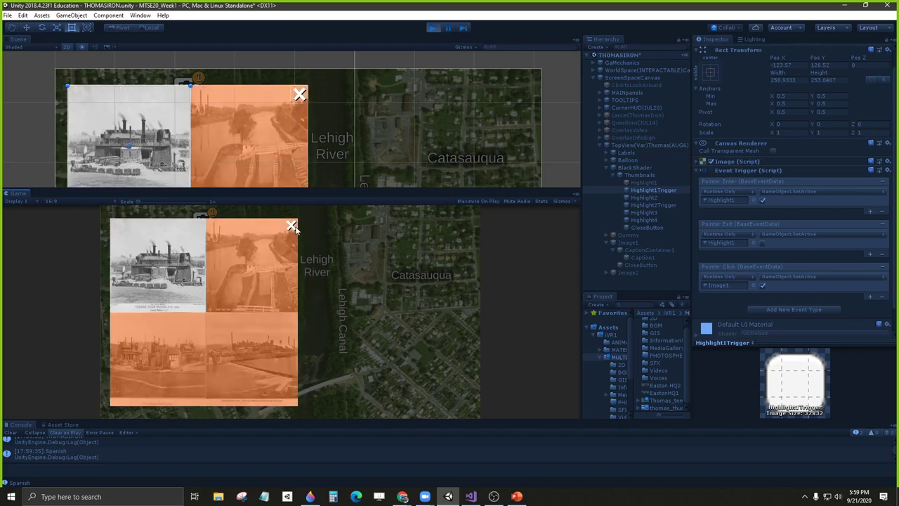
left_click(155, 262)
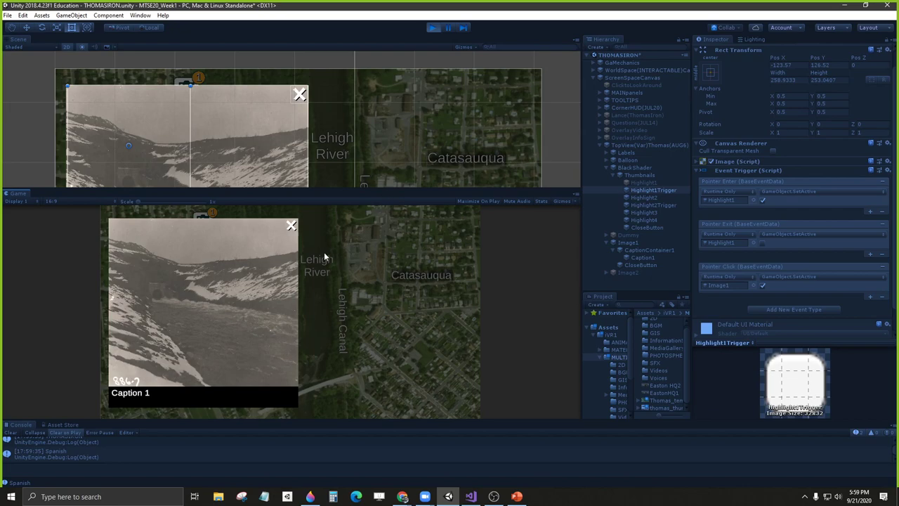
left_click(431, 27)
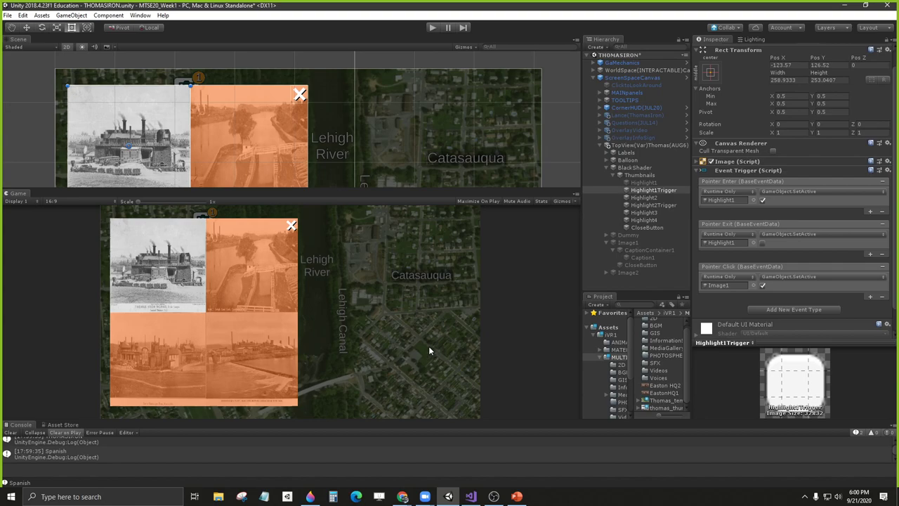
Step: Switch to Chrome showing the 'Sync Trio #4 - Sept. 18' meeting notes
left_click(402, 496)
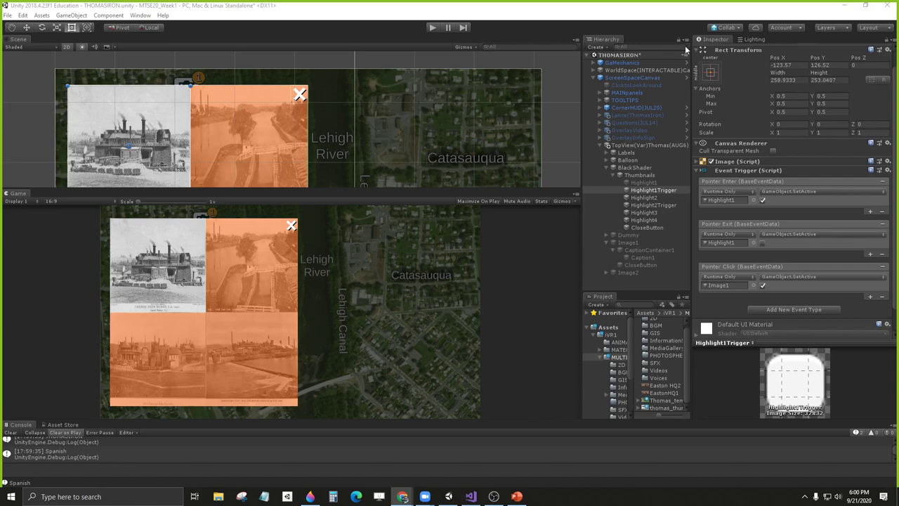
left_click(402, 497)
Step: Make the second member's task read 'Work on the aerial images/labels for Hamilton Street Dam' and add an empty bullet
scroll(357, 288, "down", 5)
scroll(357, 291, "down", 3)
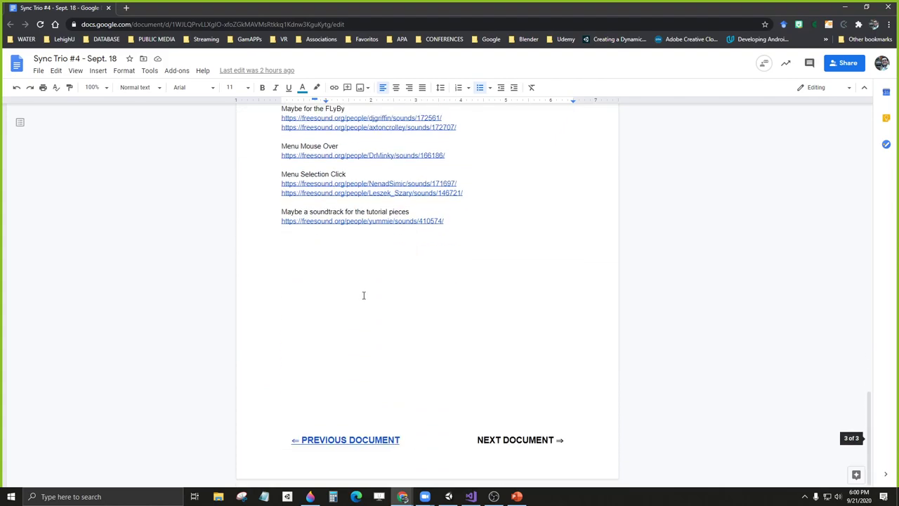
scroll(363, 295, "up", 8)
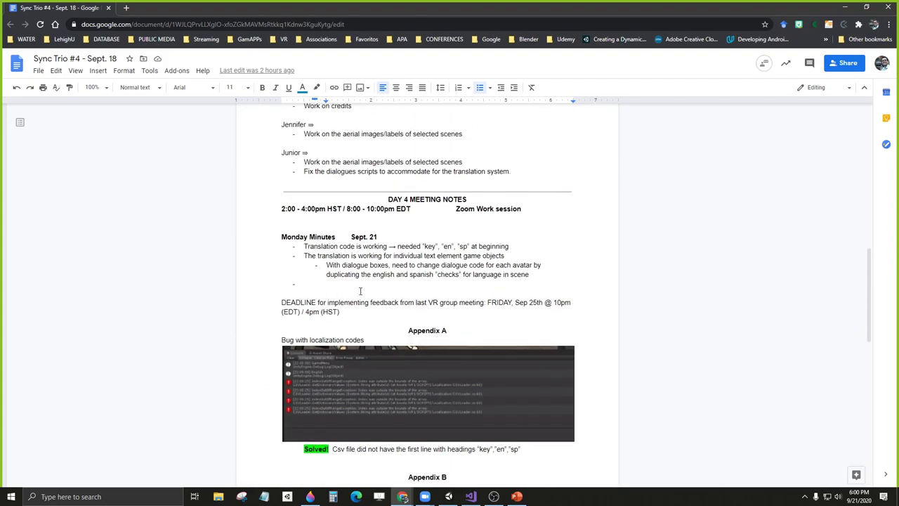
scroll(361, 291, "up", 3)
double_click(283, 316)
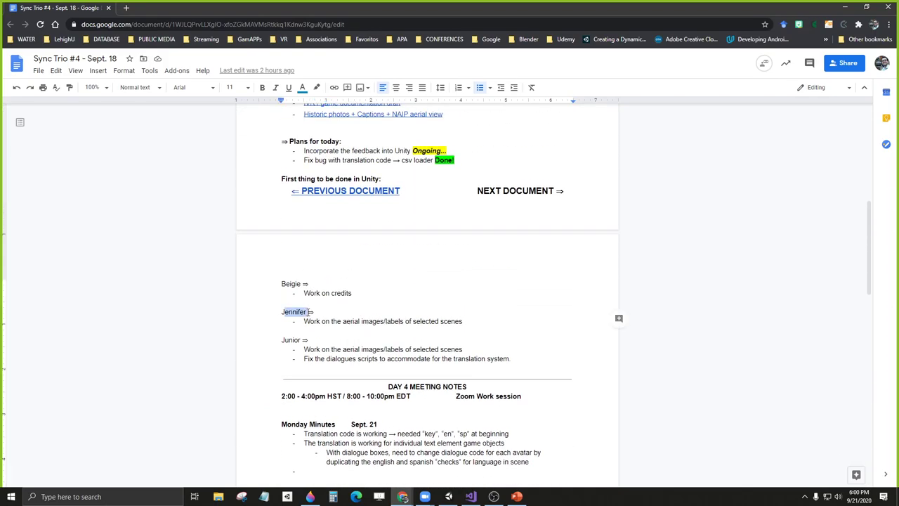
left_click(397, 321)
type("for ")
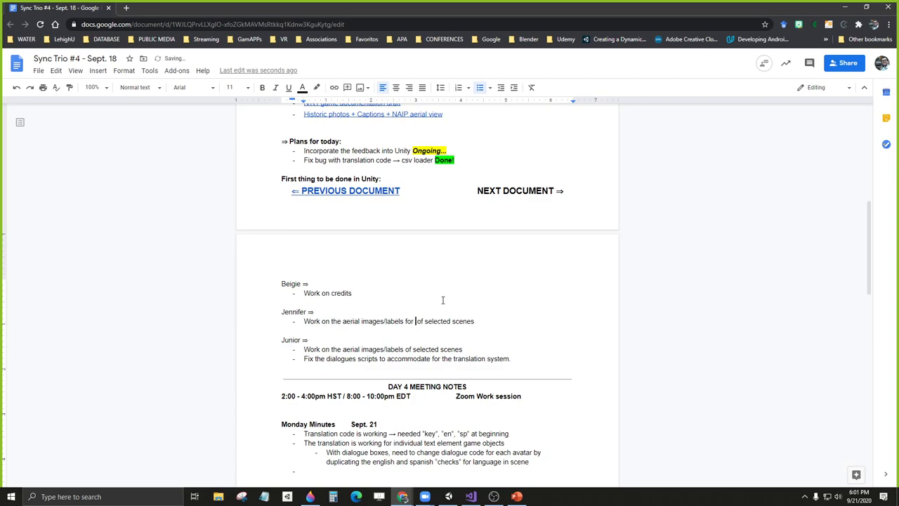
type("Hamilton Street Dam")
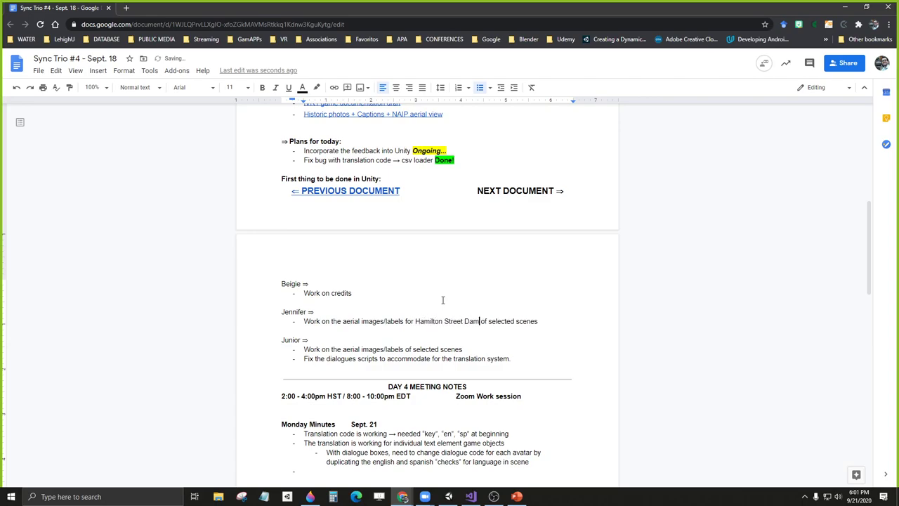
key("Delete")
key("Delete")
key("Delete")
key("Delete")
key("Delete")
key("Delete")
key("Delete")
key("Delete")
key("Delete")
key("Delete")
key("Delete")
key("Delete")
key("Delete")
key("Delete")
key("Delete")
key("Delete")
key("Delete")
key("Delete")
key("Delete")
key("Return")
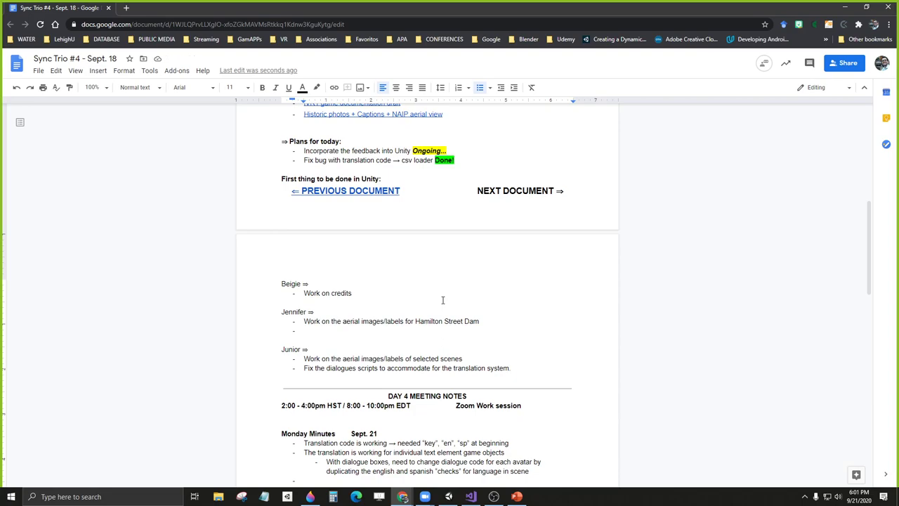
Step: Copy the Hamilton Street Dam bullet into the empty bullet and bold 'images/labels' in the original
left_click_drag(481, 321, 304, 323)
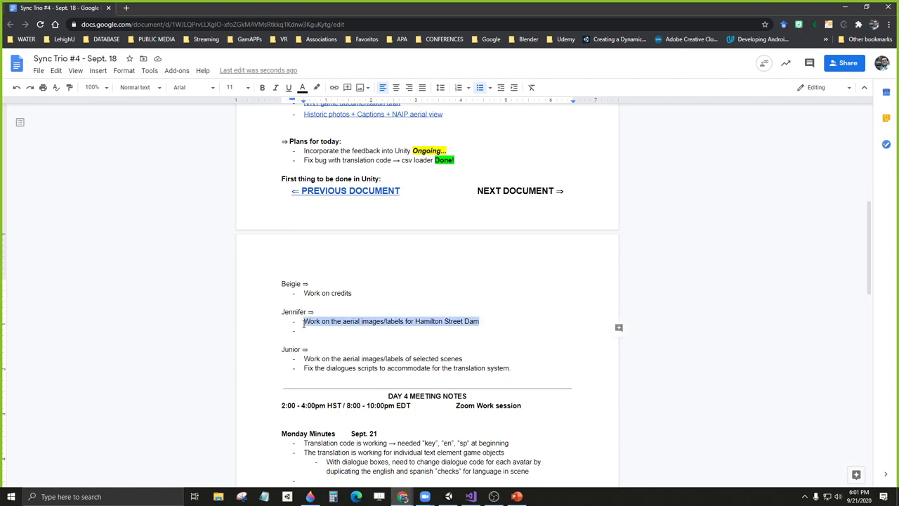
key("ctrl+c")
left_click(306, 330)
key("ctrl+v")
left_click_drag(361, 321, 402, 320)
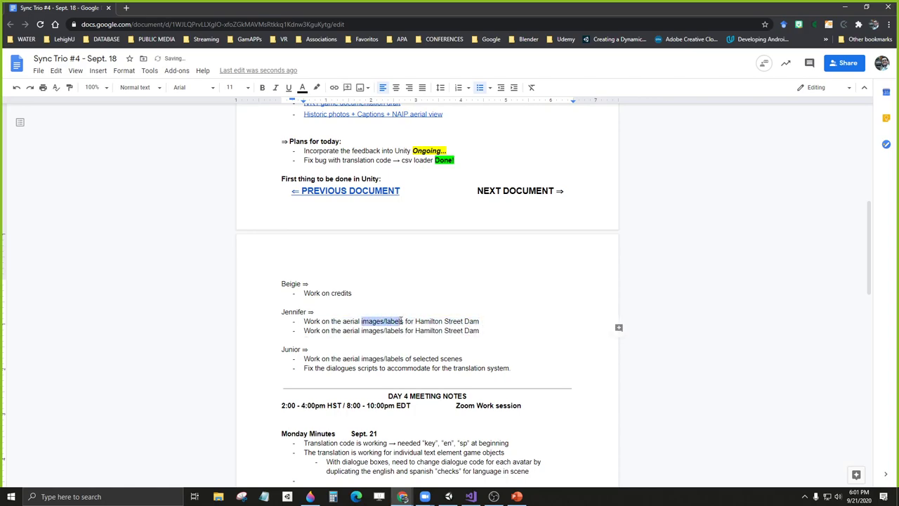
key("ctrl+b")
Step: Change the copied bullet's location to Cementon and bold its 'images/labels' too
left_click(366, 330)
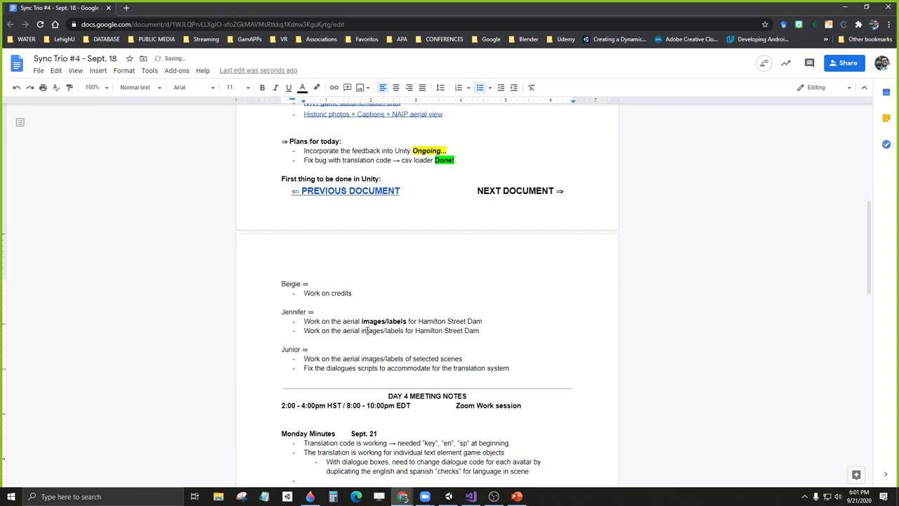
left_click_drag(386, 330, 365, 331)
left_click_drag(480, 330, 416, 334)
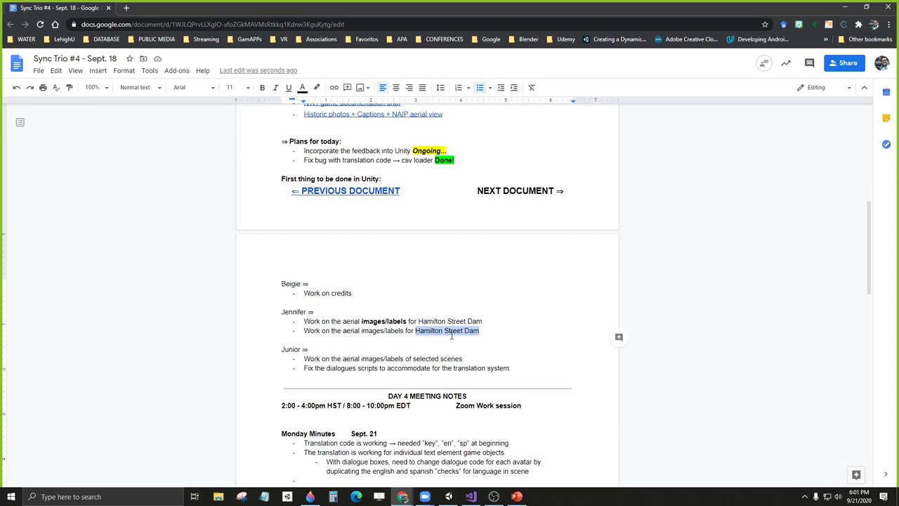
type("Cementon")
key("Right")
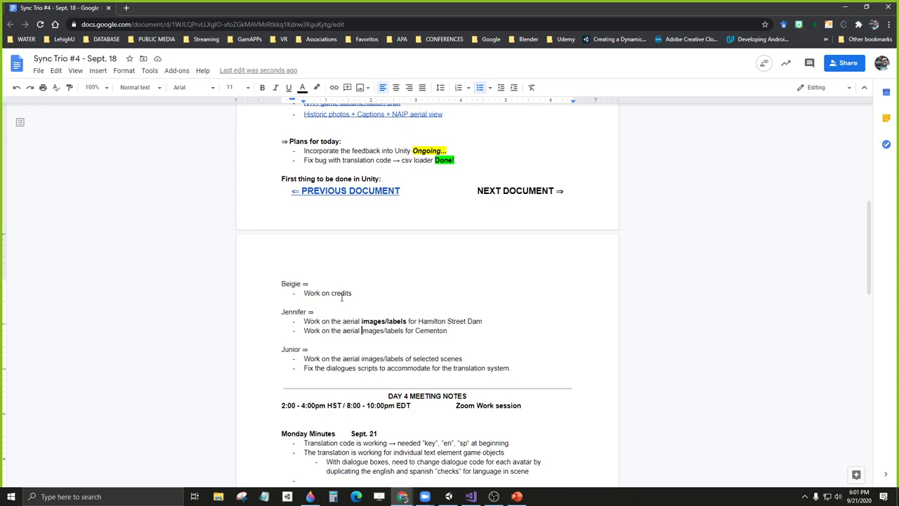
left_click_drag(362, 330, 405, 330)
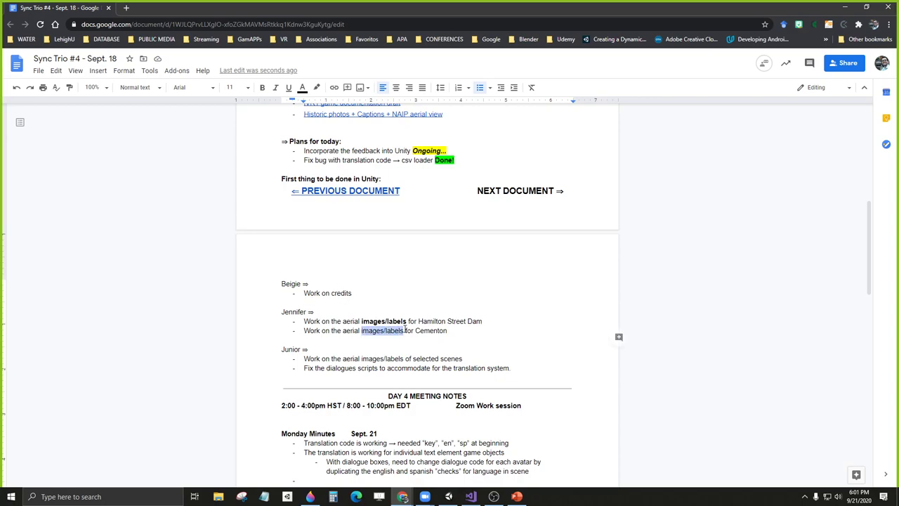
left_click(262, 87)
left_click(476, 342)
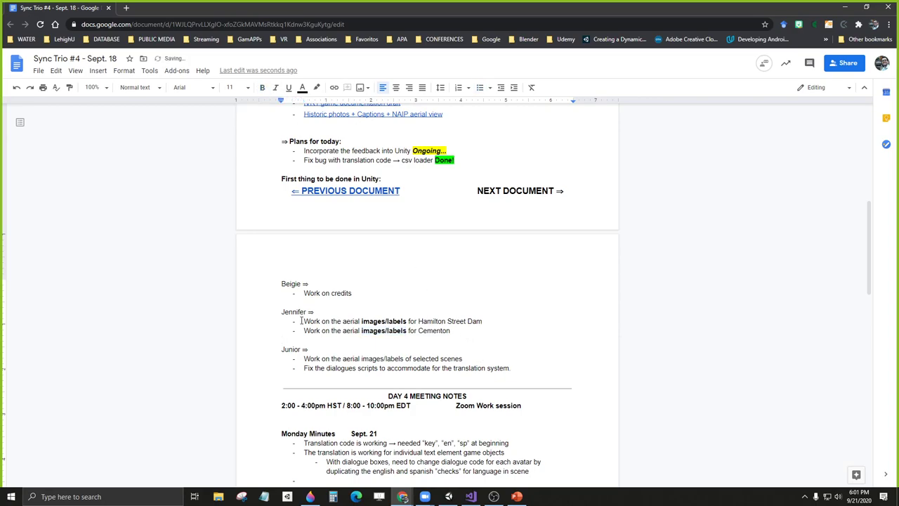
left_click_drag(452, 331, 304, 321)
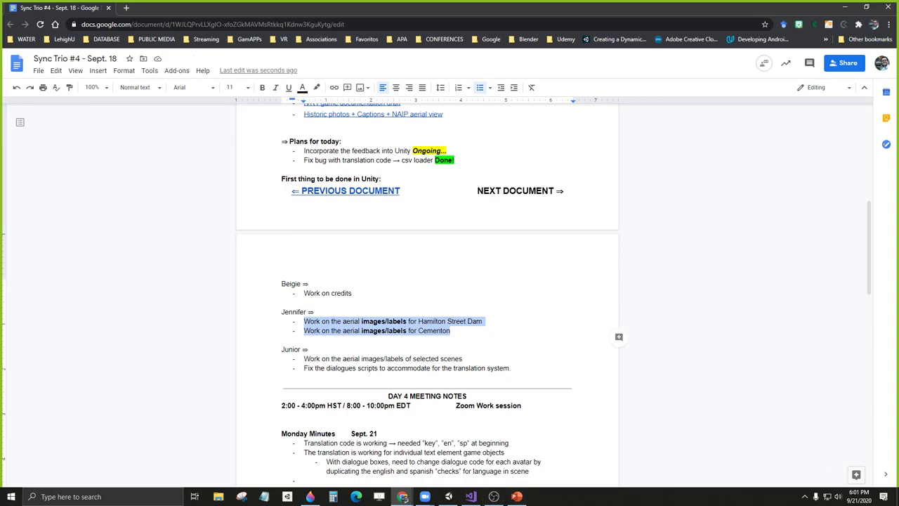
left_click(494, 496)
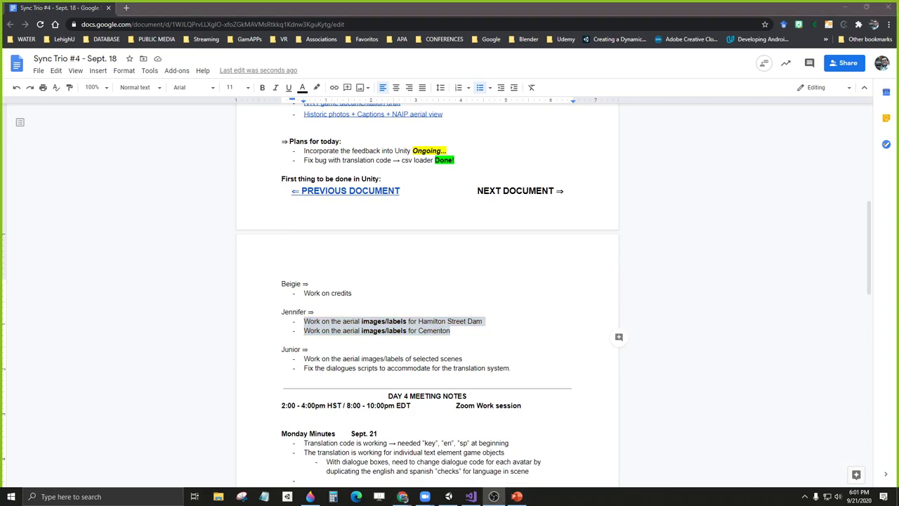